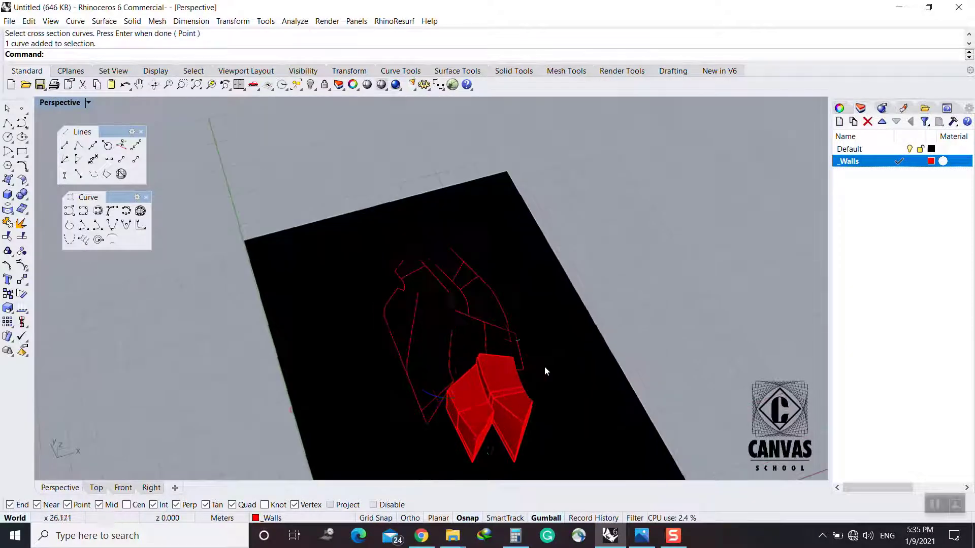
Hide the black picture plane lying beneath the villa's traced curves
left_click(546, 365)
scroll(546, 365, "down", 5)
right_click_drag(547, 365, 589, 361)
scroll(543, 376, "up", 7)
key("Escape")
left_click(589, 361)
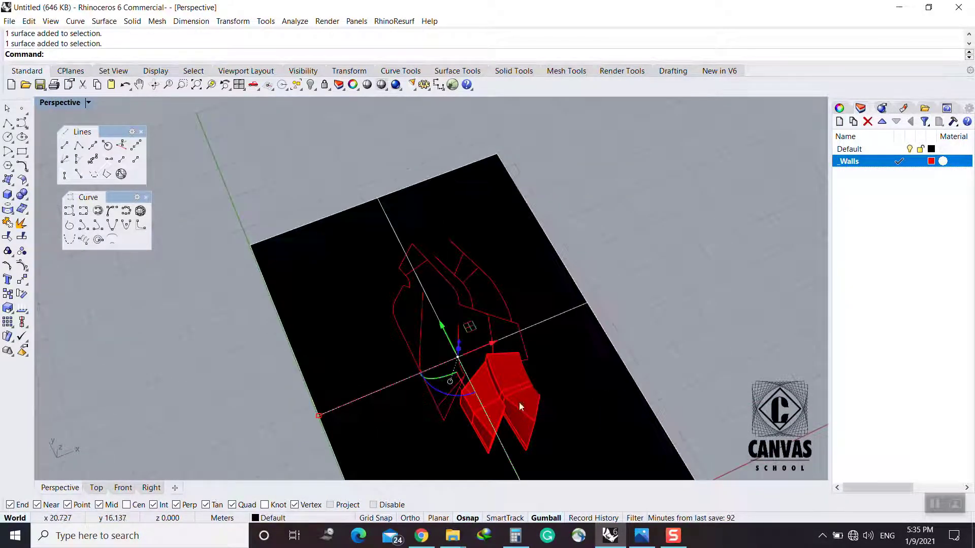
right_click_drag(518, 401, 580, 334)
scroll(406, 346, "up", 2)
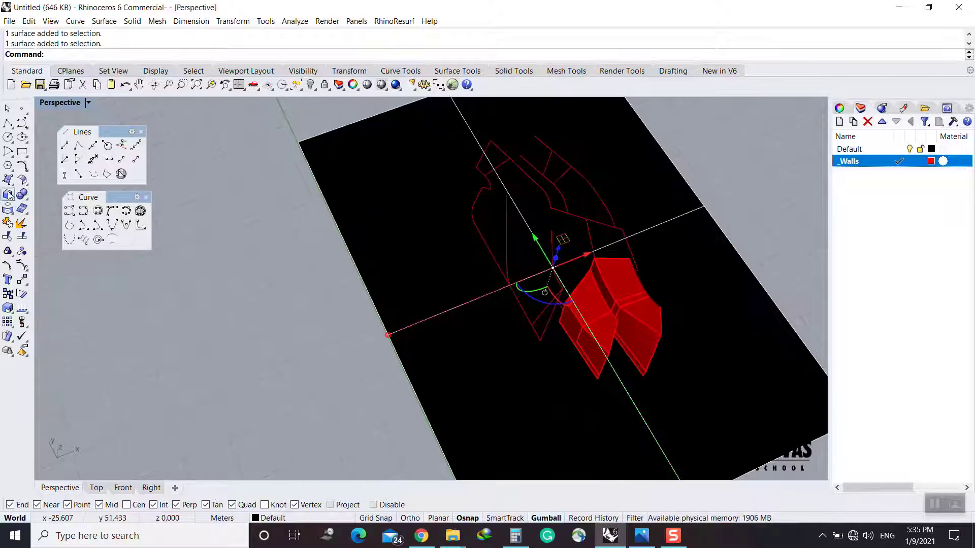
left_click(311, 85)
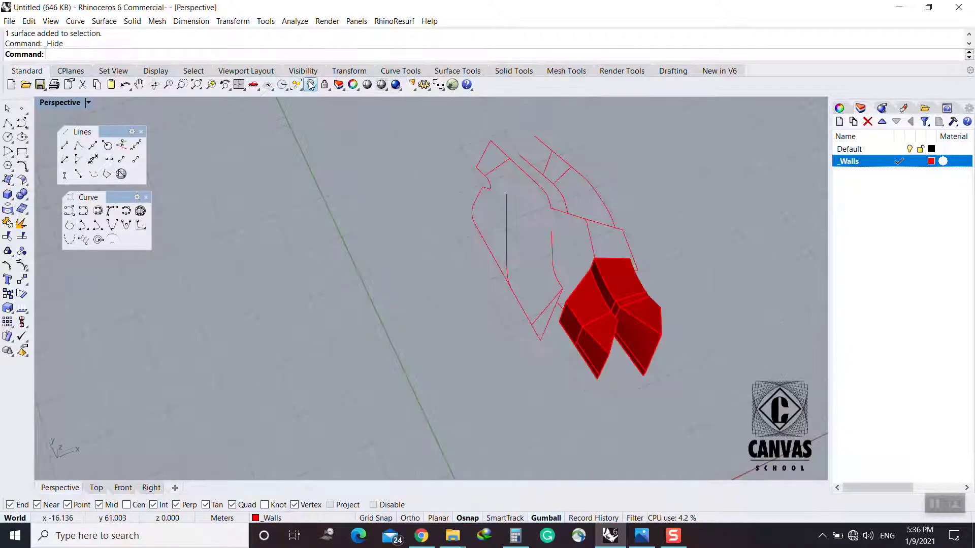
right_click_drag(548, 272, 504, 265)
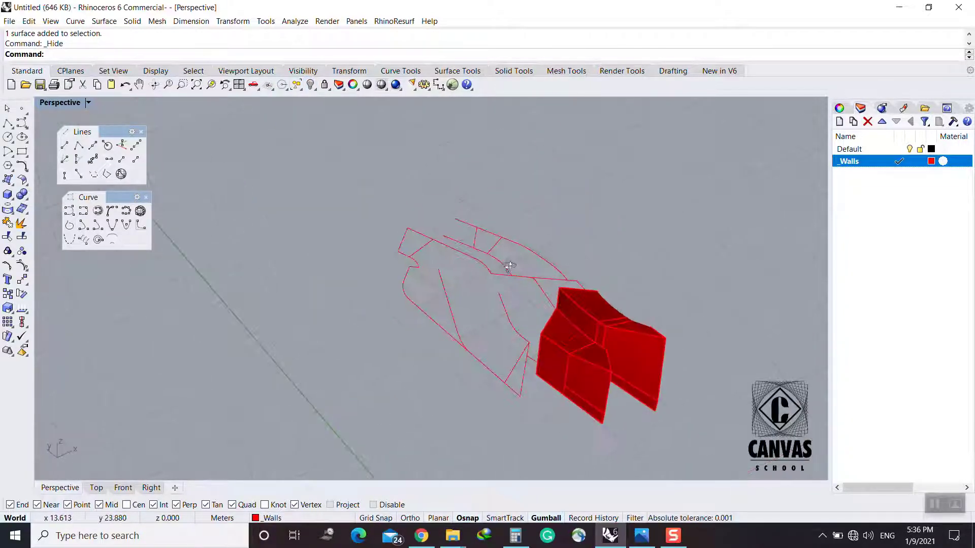
Show the hidden reference planes and undo back, redoing the Sweep2 surface
left_click(311, 89)
left_click(324, 99)
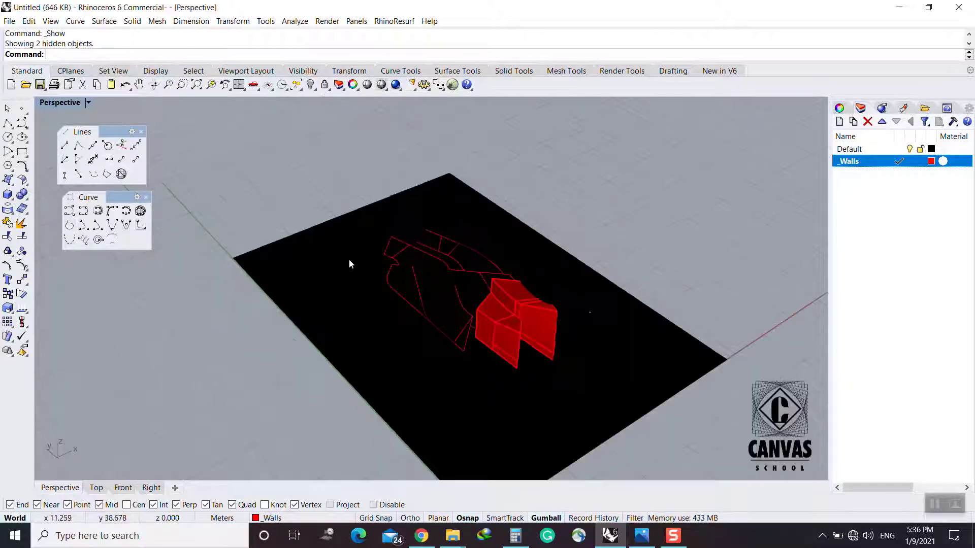
left_click(349, 261)
left_click(633, 155)
key("ctrl+z")
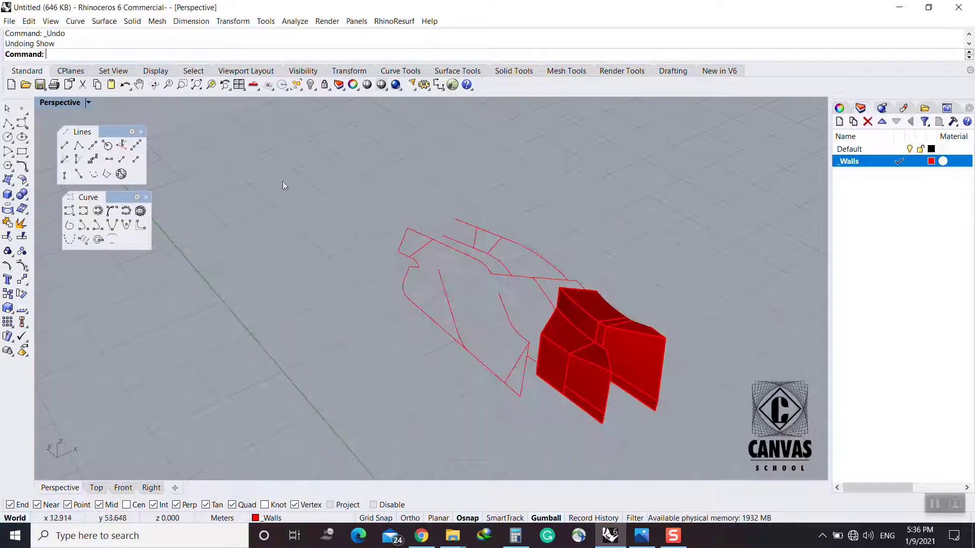
key("Return")
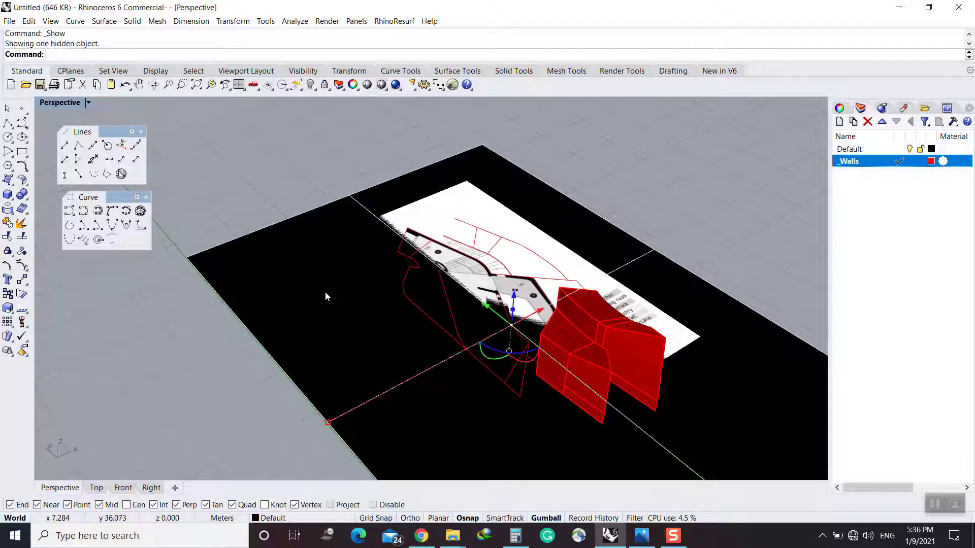
key("ctrl+z")
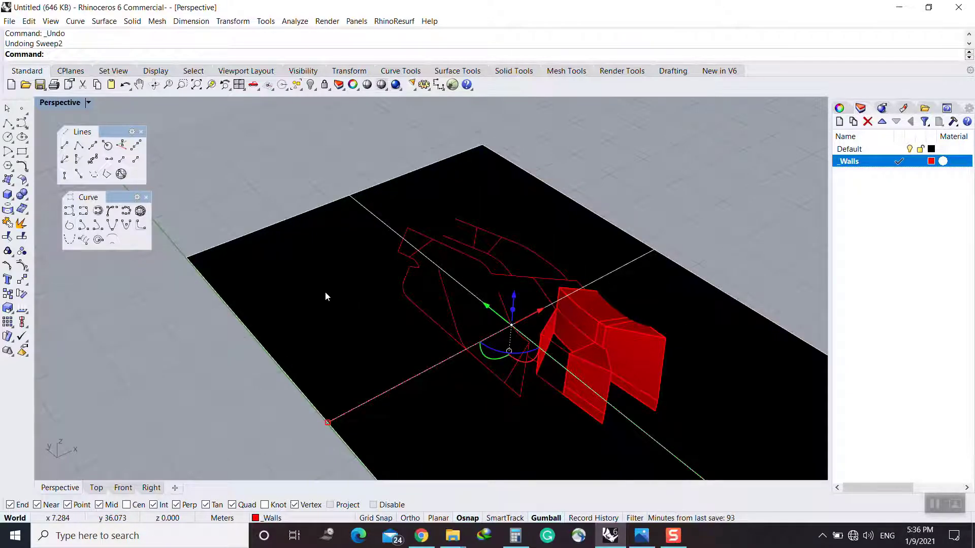
key("ctrl+y")
Hide the large black plane so only the traced curves and red wall surfaces stay on screen
left_click(329, 241)
type("H")
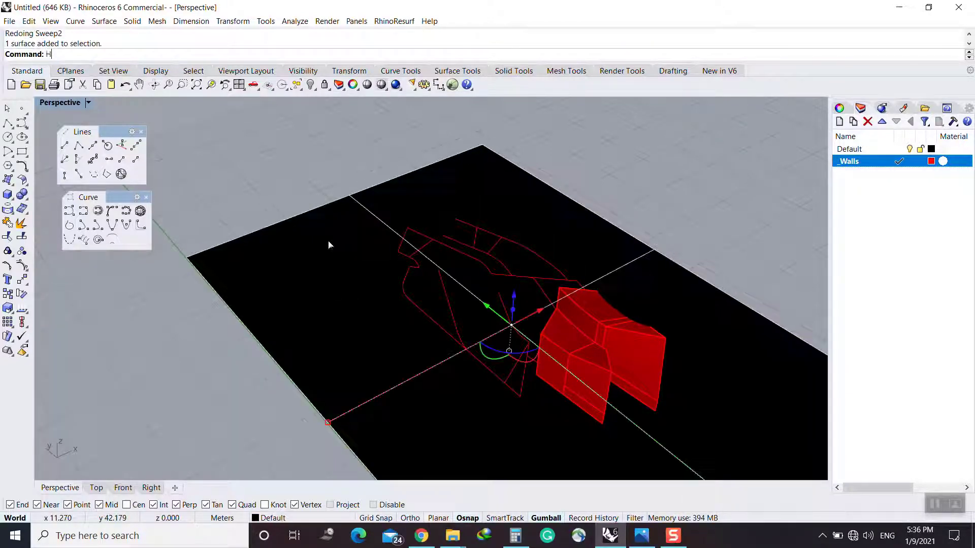
key("Return")
right_click_drag(467, 331, 501, 351)
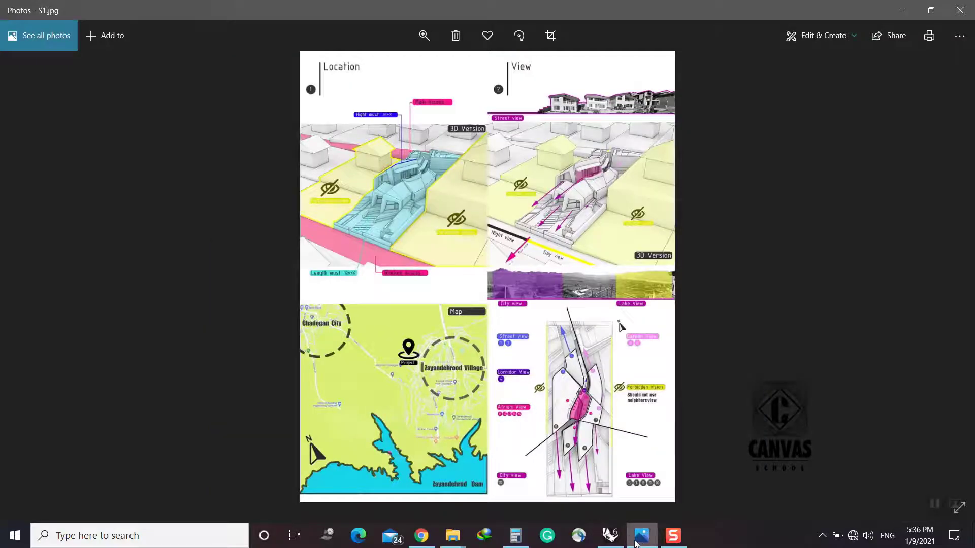
Delete the short diagonal line inside the pointed front corner of the traced outline
left_click(637, 542)
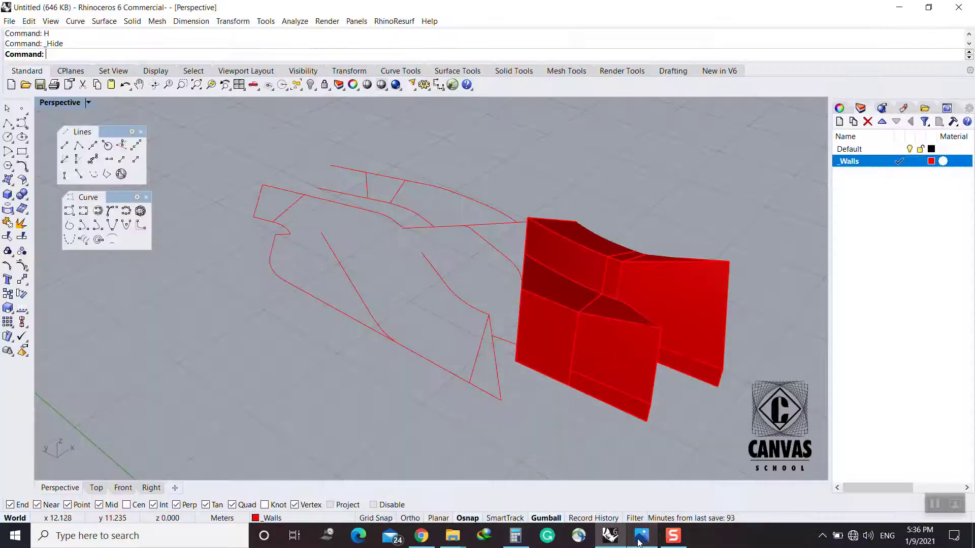
left_click(475, 359)
type("D")
key("Return")
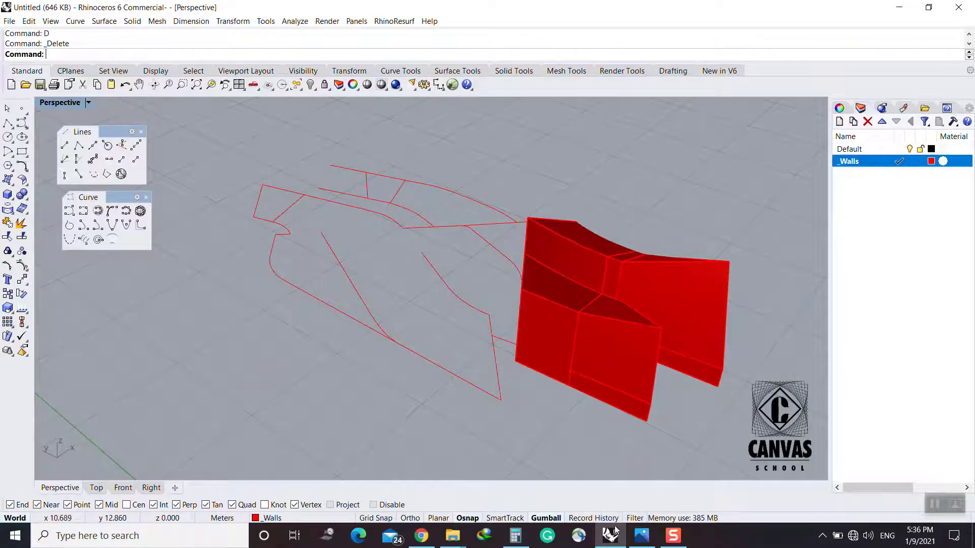
Switch to Photos and go through the reference images to Isometric_-SE.jpg to examine the villa's shape
left_click(611, 536)
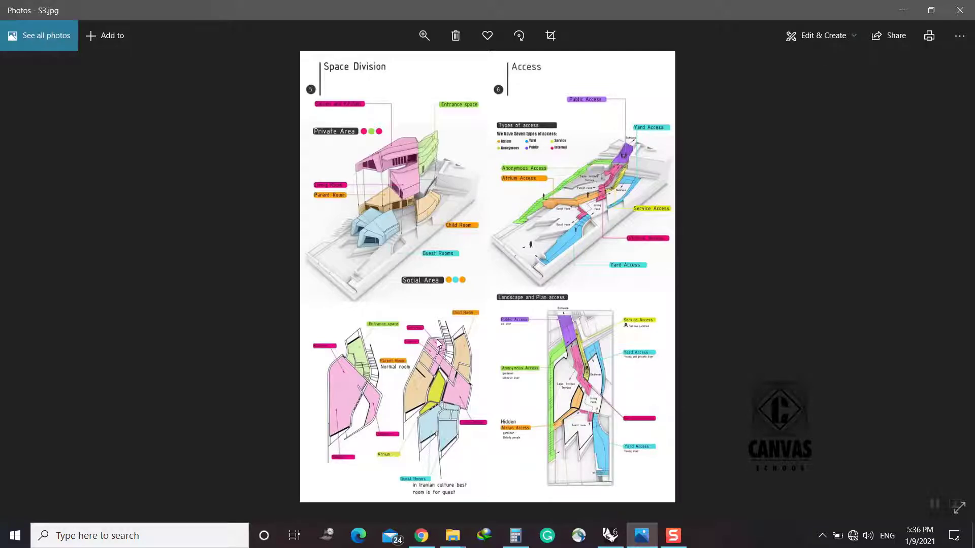
key("Right")
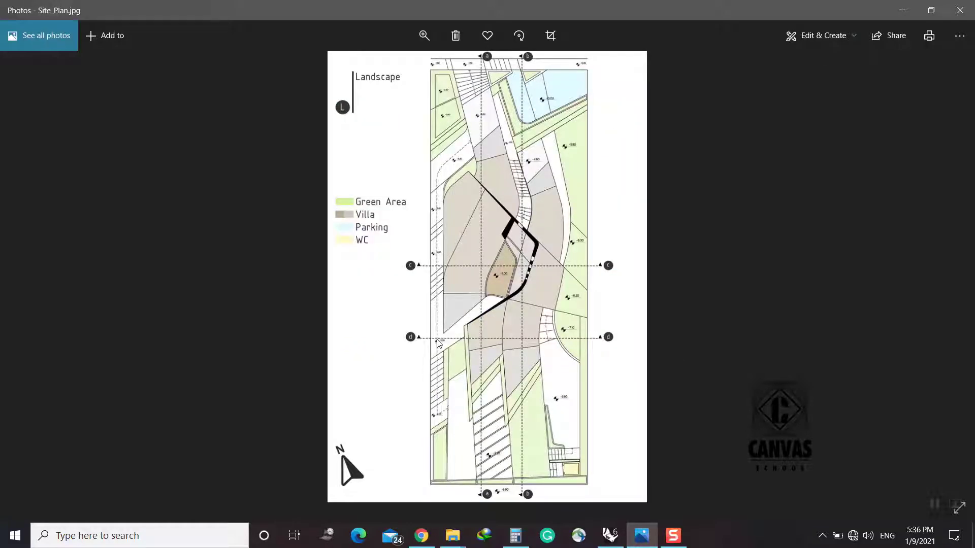
key("Right")
key("Right")
key("Right")
key("Right")
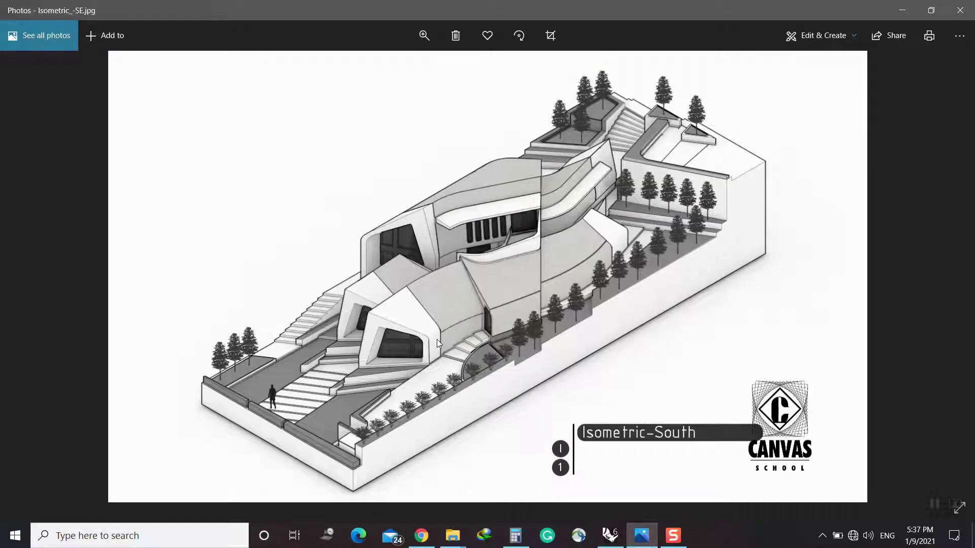
Switch to Rhinoceros and draw a 4 m vertical line up from the outline's corner where the inner curve meets the front edge
mouse_move(614, 541)
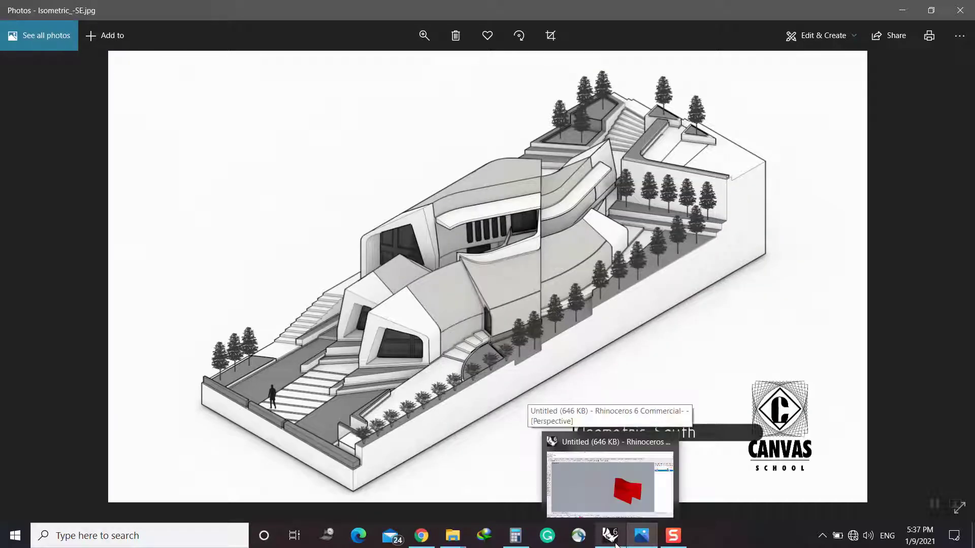
left_click(615, 542)
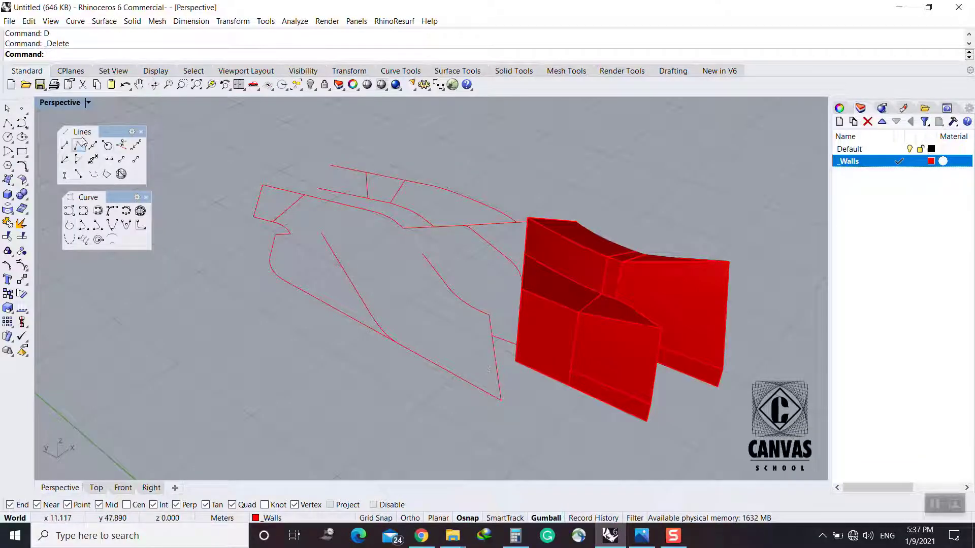
left_click(121, 145)
left_click(489, 315)
type("4")
key("Return")
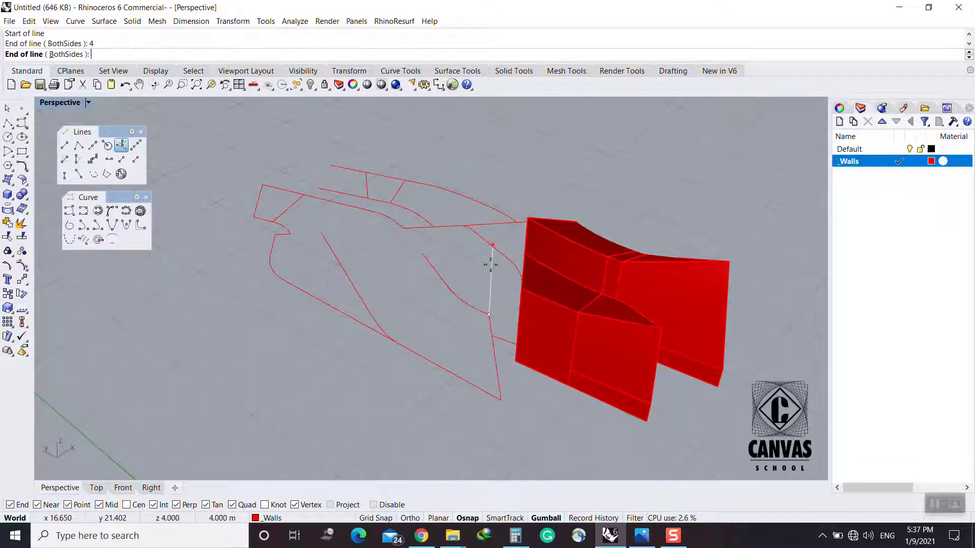
left_click(490, 265)
left_click(642, 537)
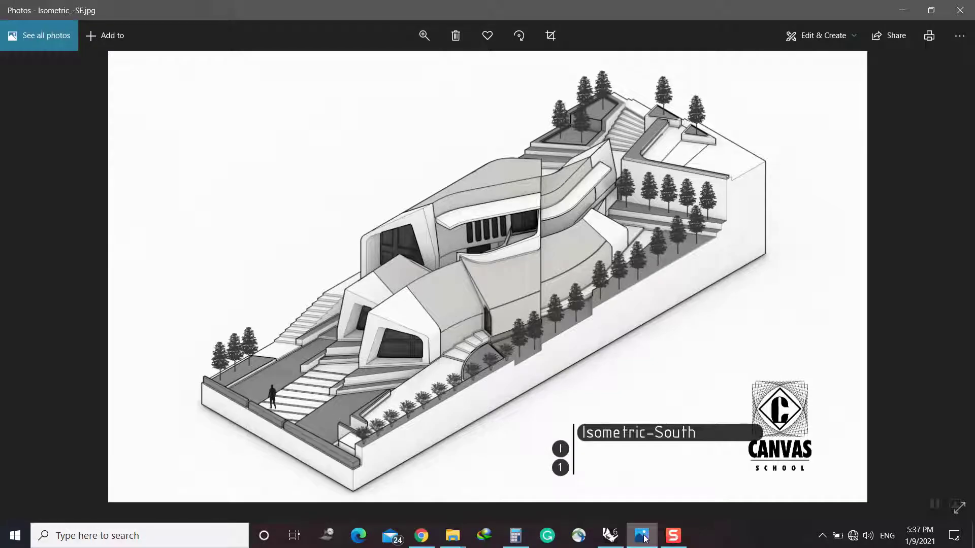
left_click(643, 536)
Draw a taller vertical line up from the outline's front edge, a short way from the 4 m vertical
right_click_drag(470, 367, 493, 408)
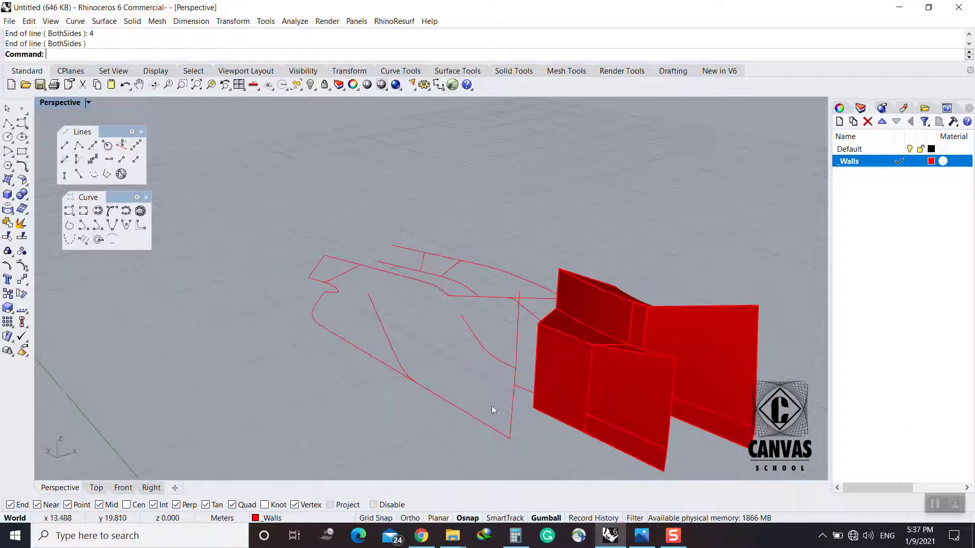
right_click(493, 408)
left_click(511, 387)
right_click_drag(495, 357, 410, 407)
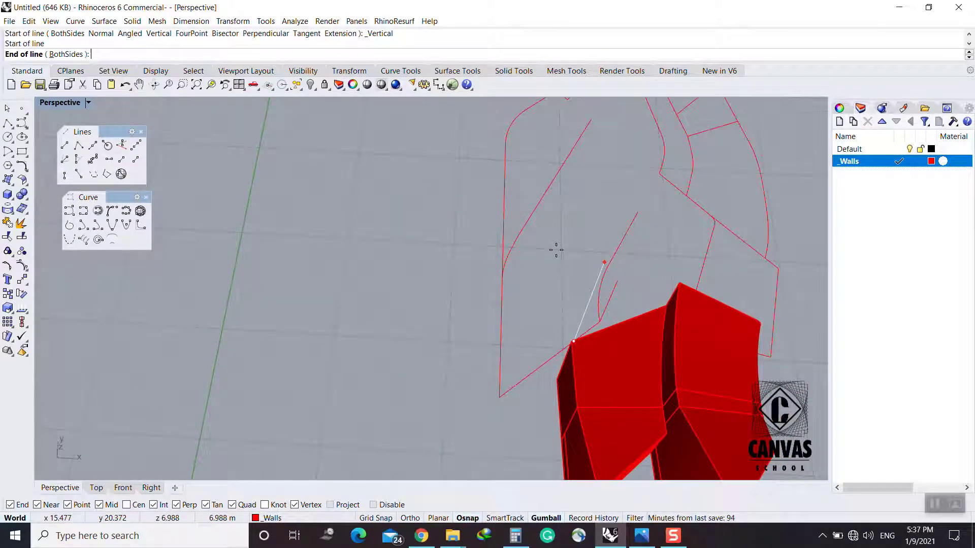
key("Return")
left_click(589, 246)
right_click_drag(588, 247, 612, 340)
scroll(583, 257, "down", 5)
scroll(595, 298, "up", 5)
right_click(602, 291)
key("Escape")
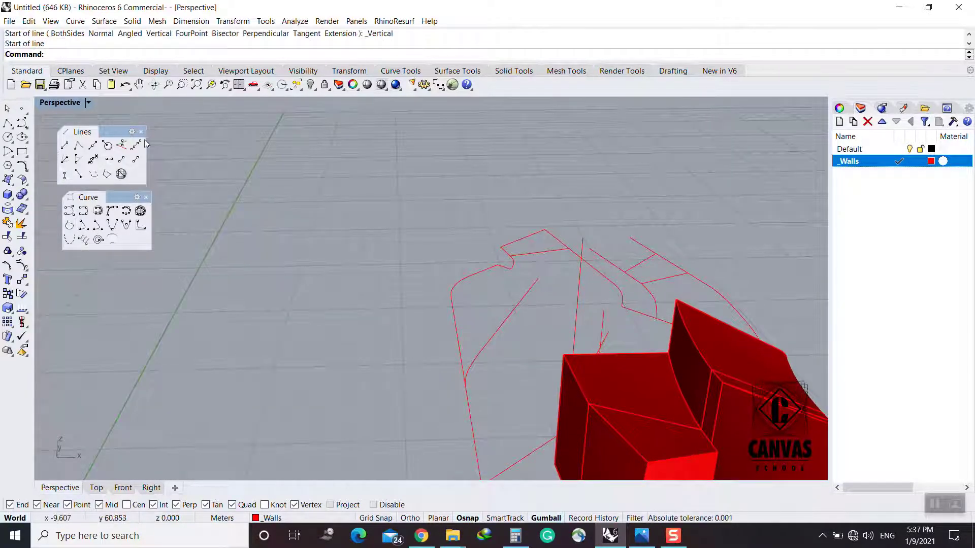
Draw a line joining the tops of the two vertical lines, checking the slope against the isometric reference image
left_click(66, 146)
left_click(604, 311)
left_click(583, 238)
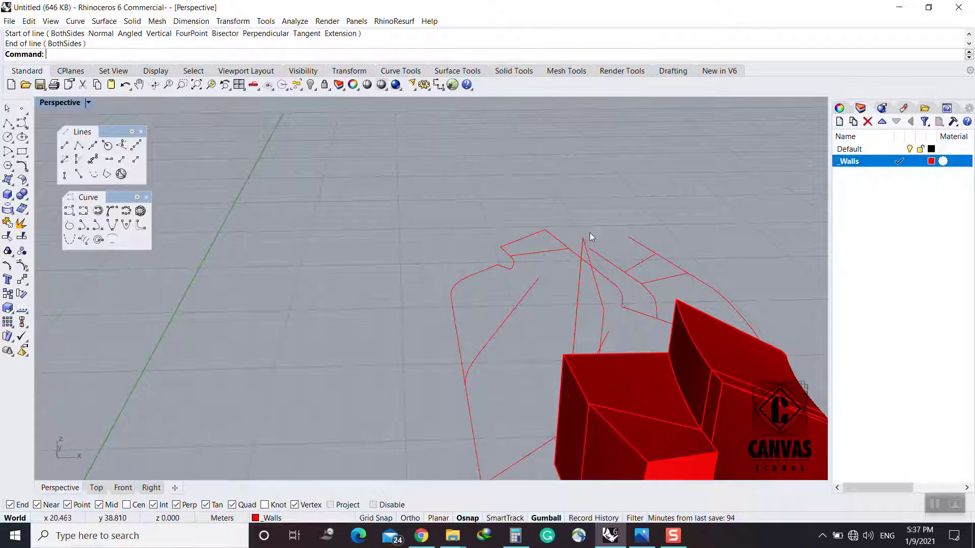
mouse_move(587, 236)
right_mouse_down()
mouse_move(569, 335)
mouse_move(620, 289)
mouse_move(592, 308)
right_mouse_up()
left_click(641, 535)
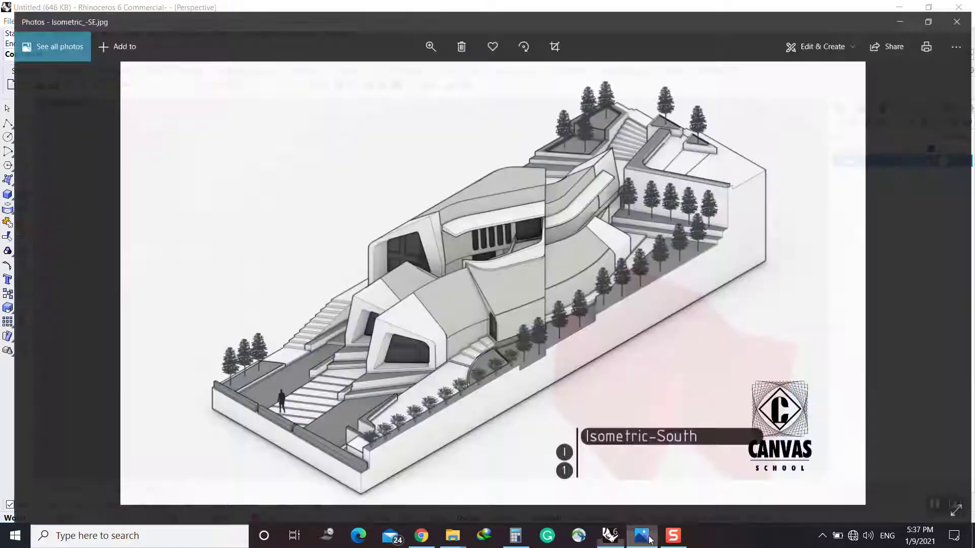
left_click(649, 538)
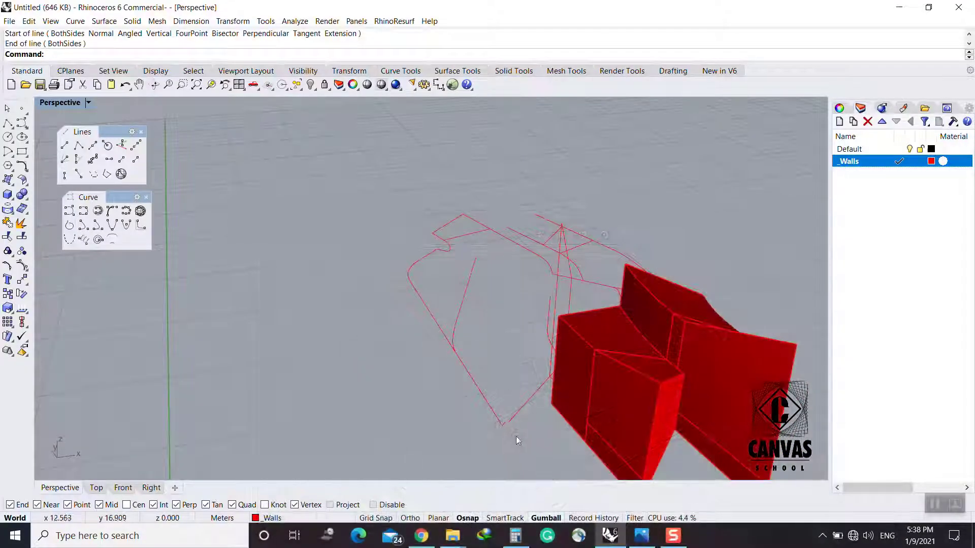
Draw a 5 m vertical line at the outline's pointed front corner and connect its top to the tall vertical's top
left_click(120, 145)
left_click(504, 427)
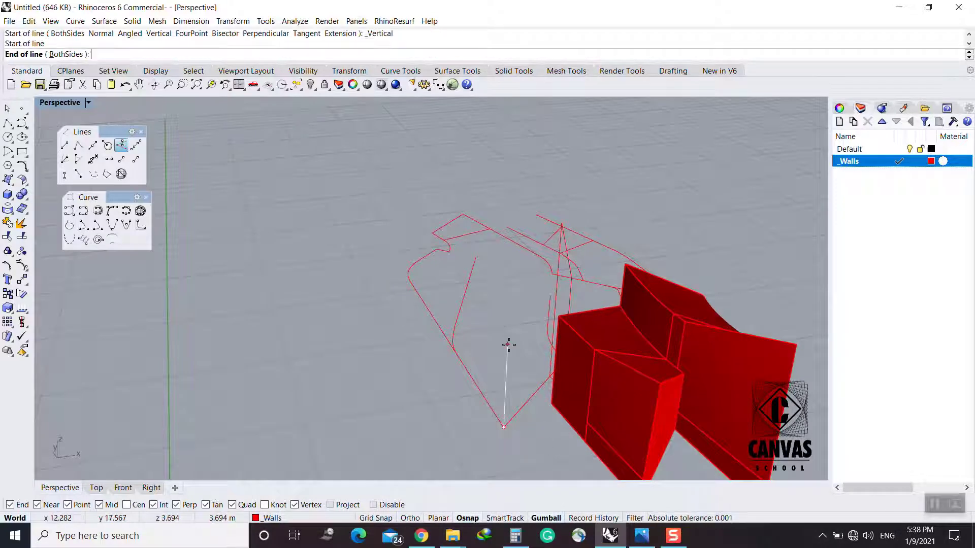
type("5")
key("Return")
right_click_drag(508, 342, 473, 353)
left_click(64, 145)
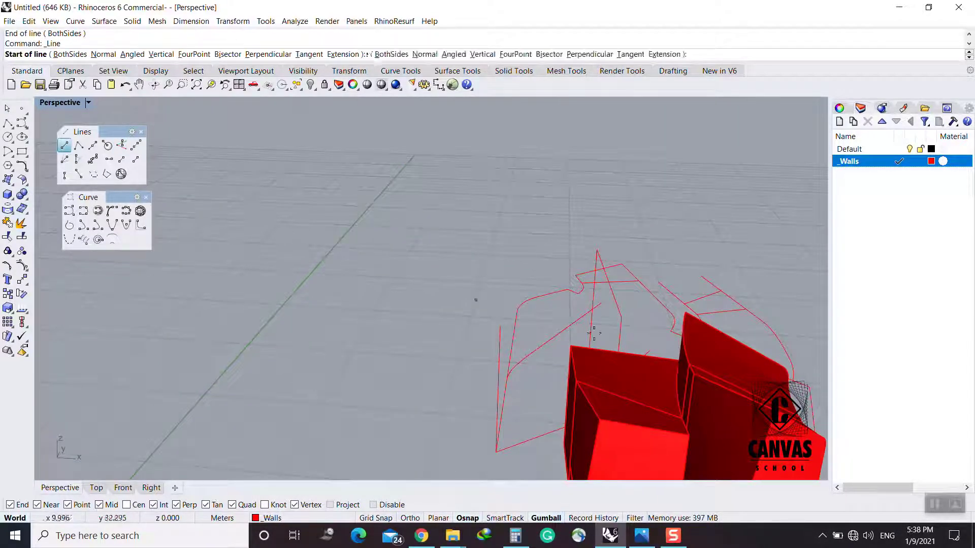
left_click(501, 326)
left_click(598, 250)
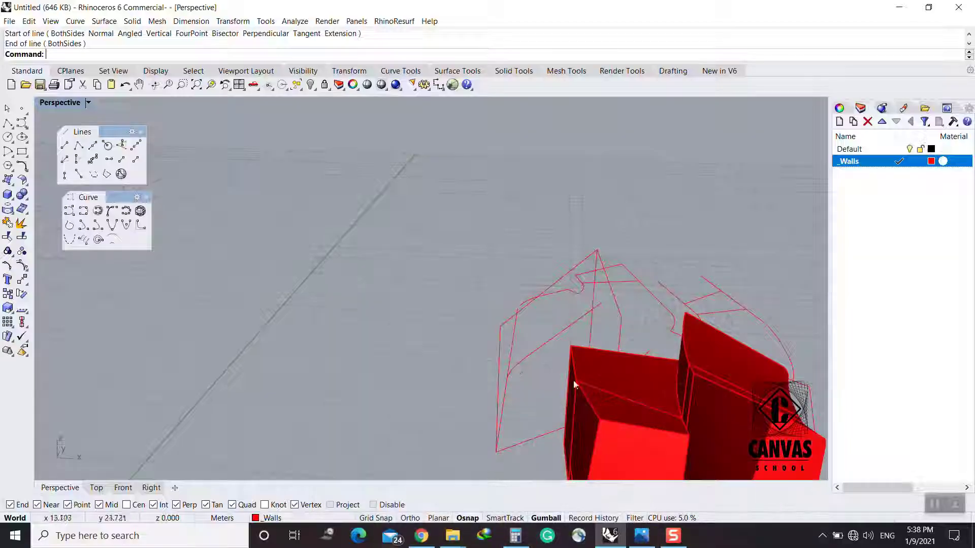
Try a radius 1 fillet between the 5 m vertical and the sloping roof line, compare with the reference, and undo it
type("fillet")
key("Return")
type("r")
key("Return")
type("1")
key("Return")
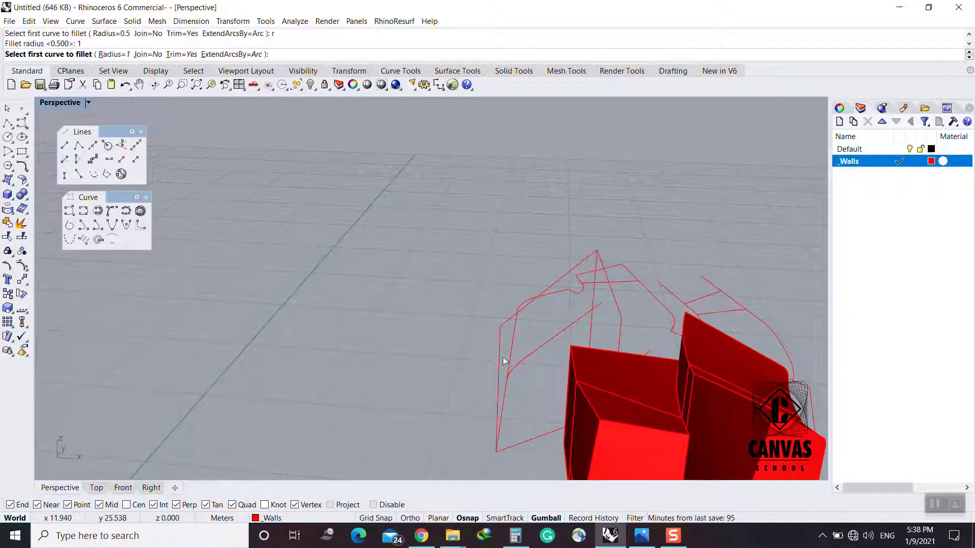
left_click(504, 358)
left_click(513, 319)
right_click_drag(513, 320, 559, 355)
left_click(641, 535)
left_click(645, 544)
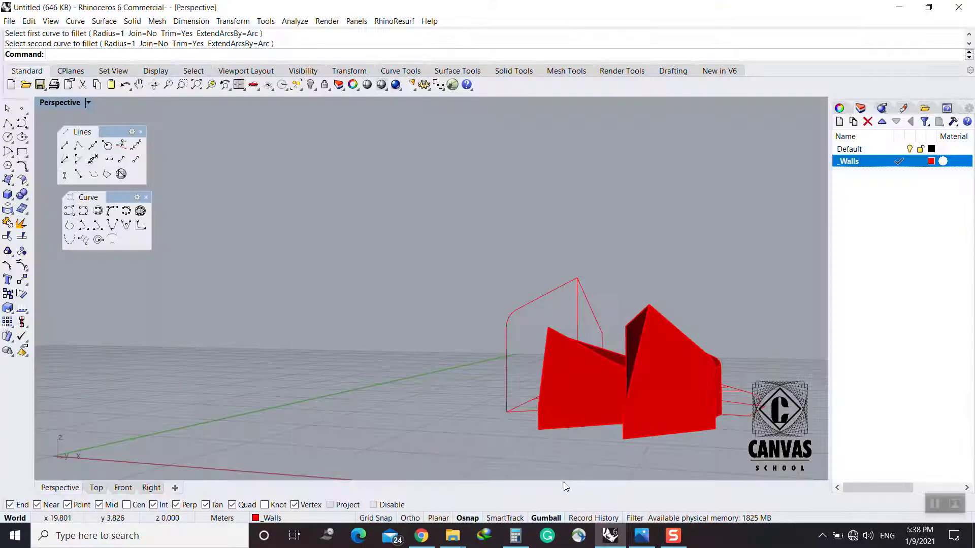
key("ctrl+z")
Fillet the corner between the 5 m vertical and the sloping roof line with radius 0.5, checking it against the reference image
key("Return")
type("r")
key("Return")
type(".5")
key("Return")
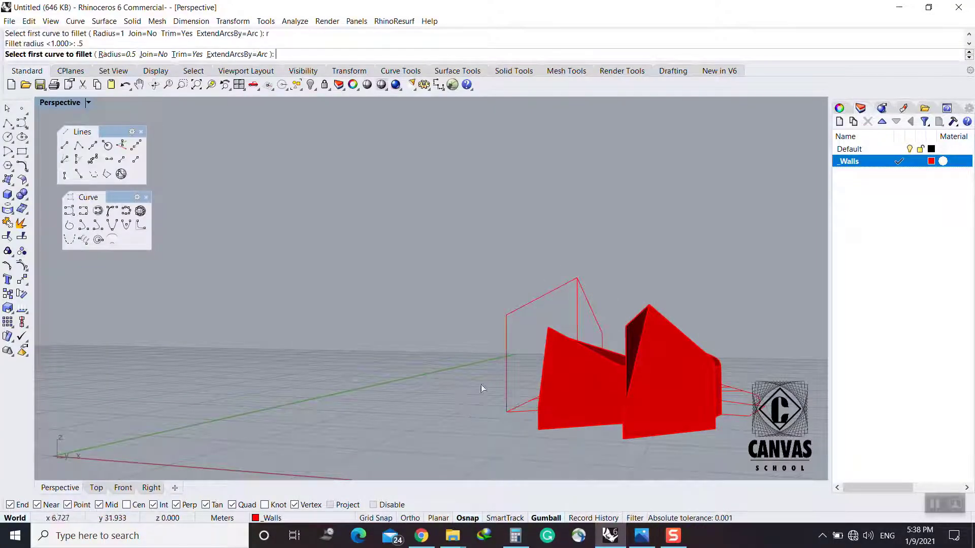
left_click(506, 343)
left_click(521, 307)
scroll(521, 306, "up", 2)
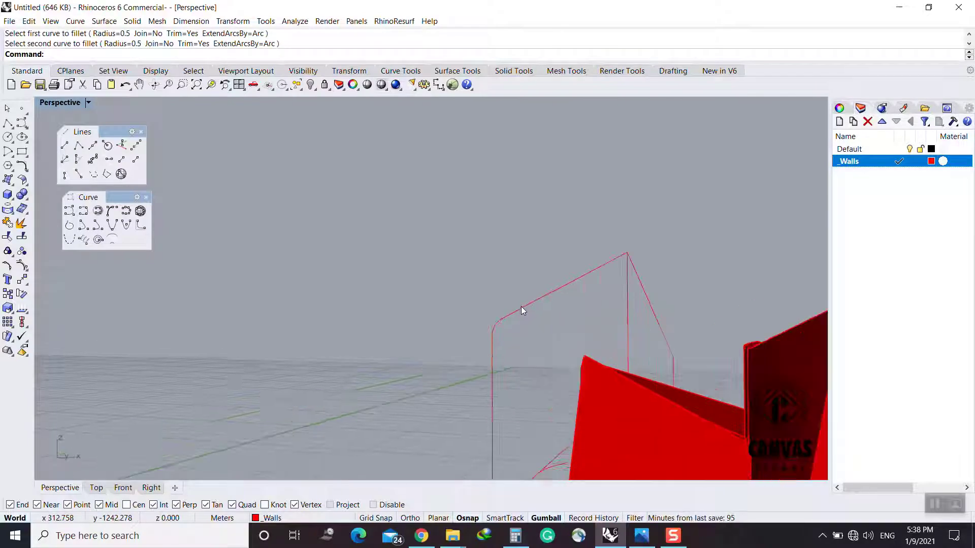
left_click(641, 538)
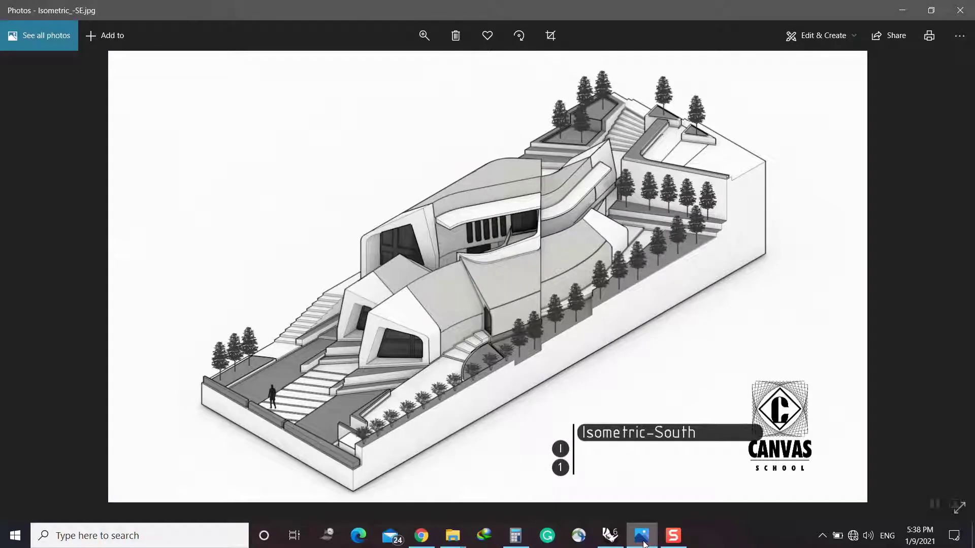
left_click(644, 544)
Delete the tall vertical construction line under the peak of the new profile
scroll(433, 296, "down", 3)
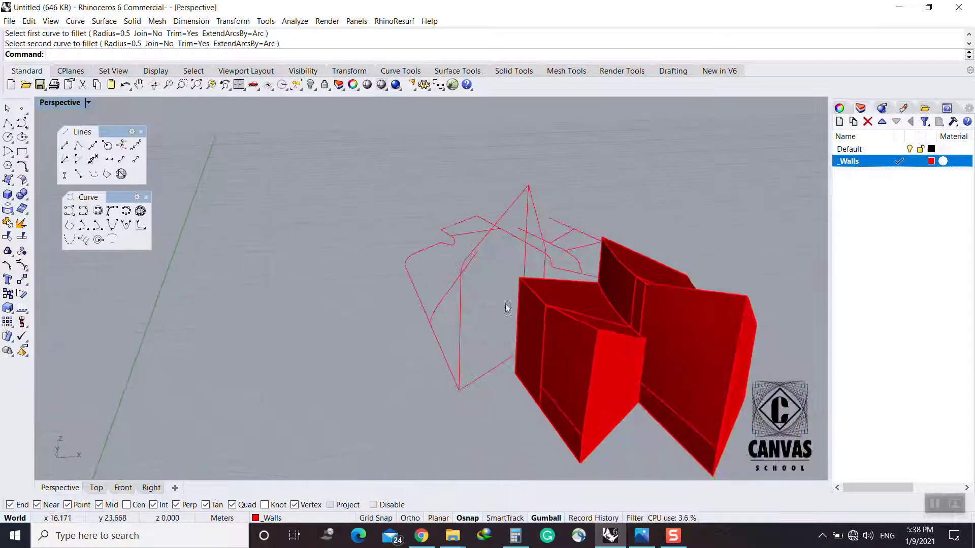
left_click(525, 272)
key("Delete")
Patch the closed gable profile curves at the outline's pointed front corner using the default patch settings
right_click_drag(526, 273, 622, 342)
left_click(430, 338)
right_click_drag(441, 341, 428, 308, "shift")
left_click(342, 387)
left_click(342, 386)
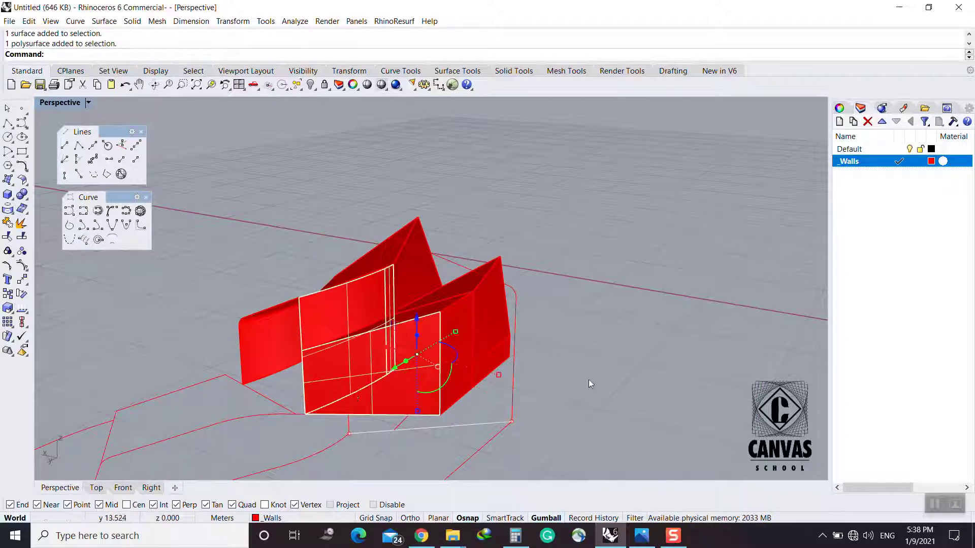
right_click_drag(589, 379, 473, 413)
left_click(480, 366)
left_click(468, 323, "shift")
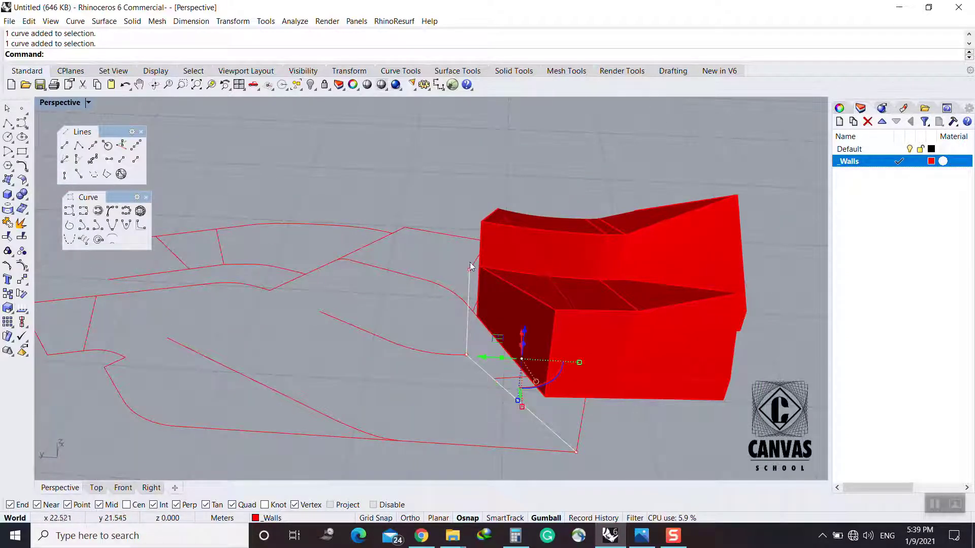
left_click(489, 237)
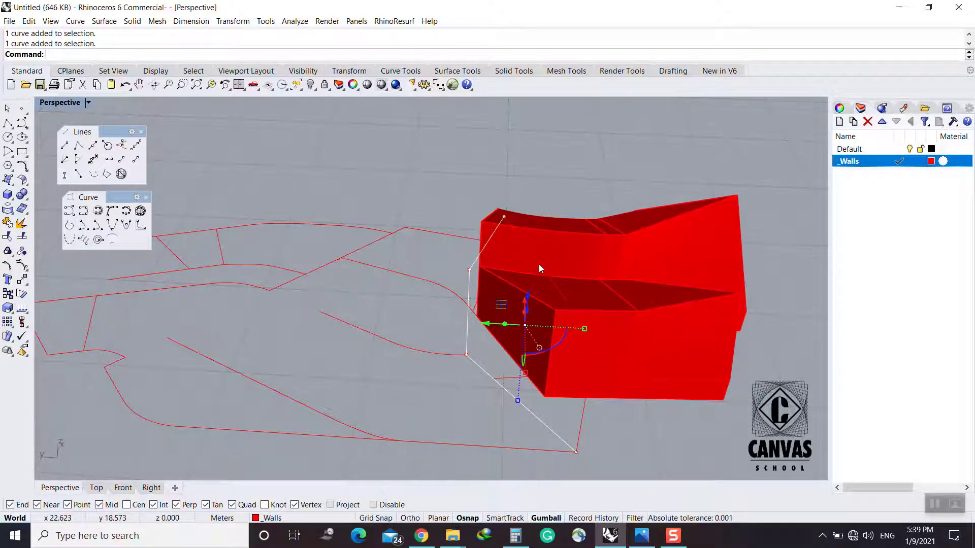
left_click(636, 432)
left_click(569, 305)
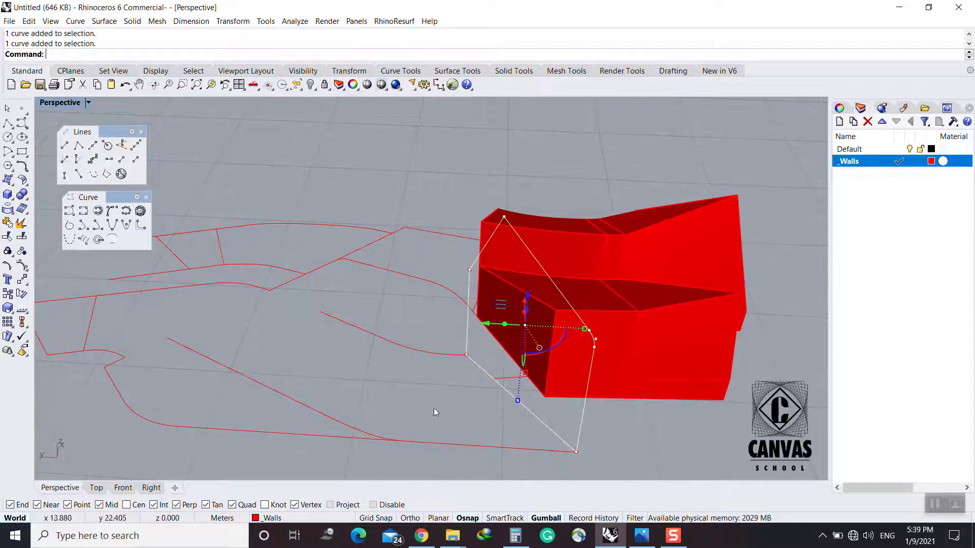
type("atch")
key("Return")
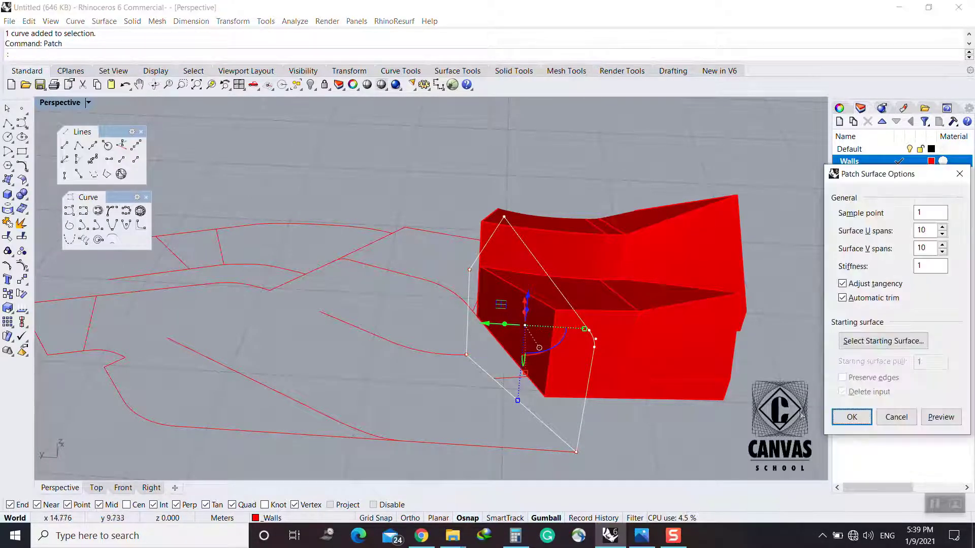
left_click(849, 417)
right_click_drag(662, 419, 409, 398)
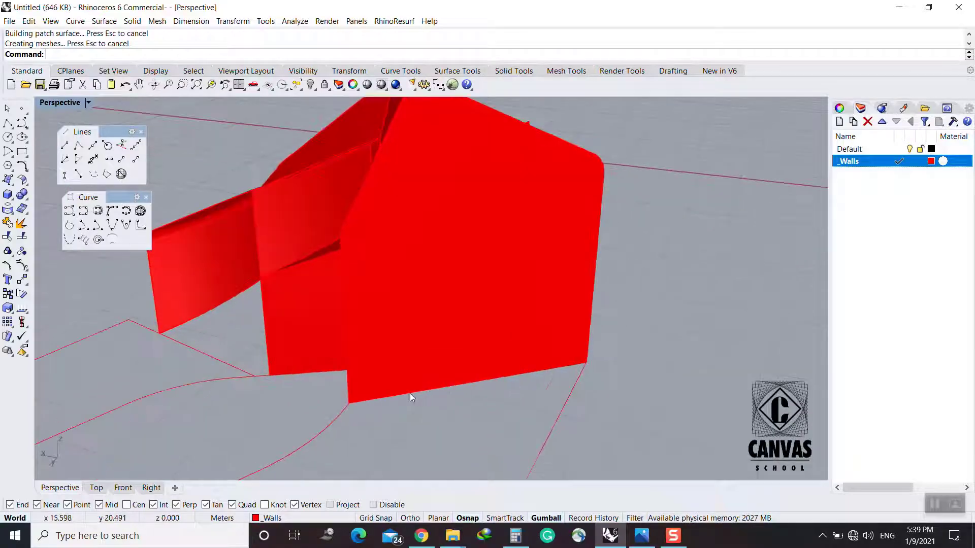
Check the South East elevation reference and offset the gable patch's bottom edge upward along the surface by 0.5
left_click(641, 536)
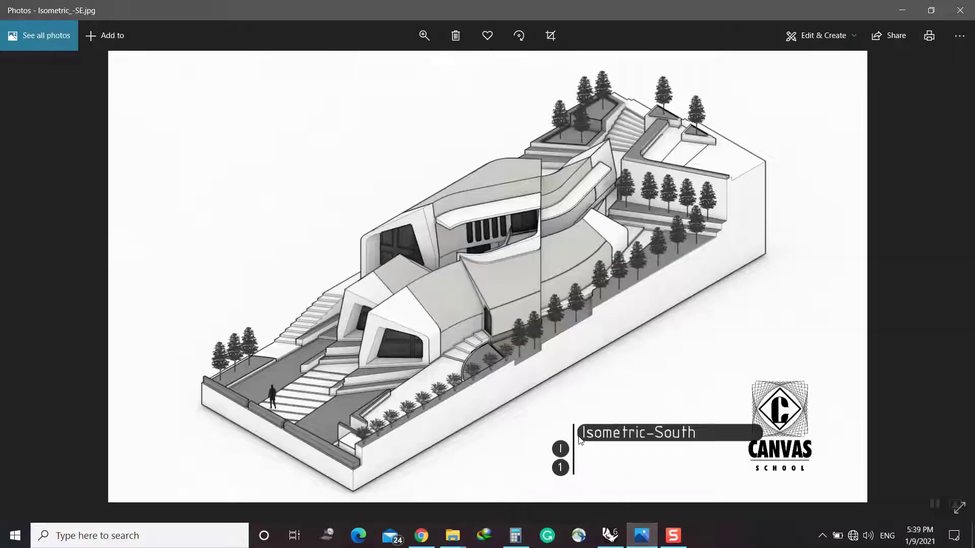
key("Right")
left_click(609, 536)
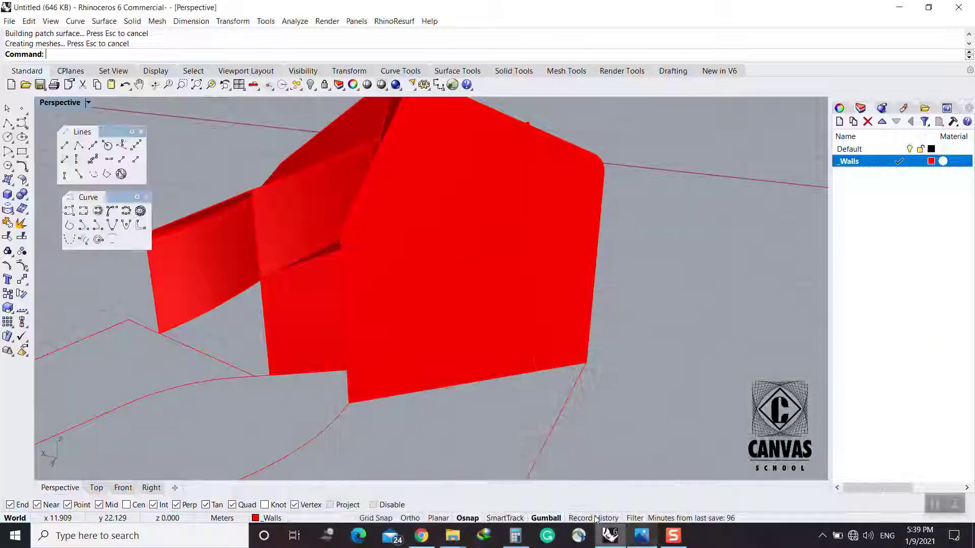
type("OffsetCrvOnSrf")
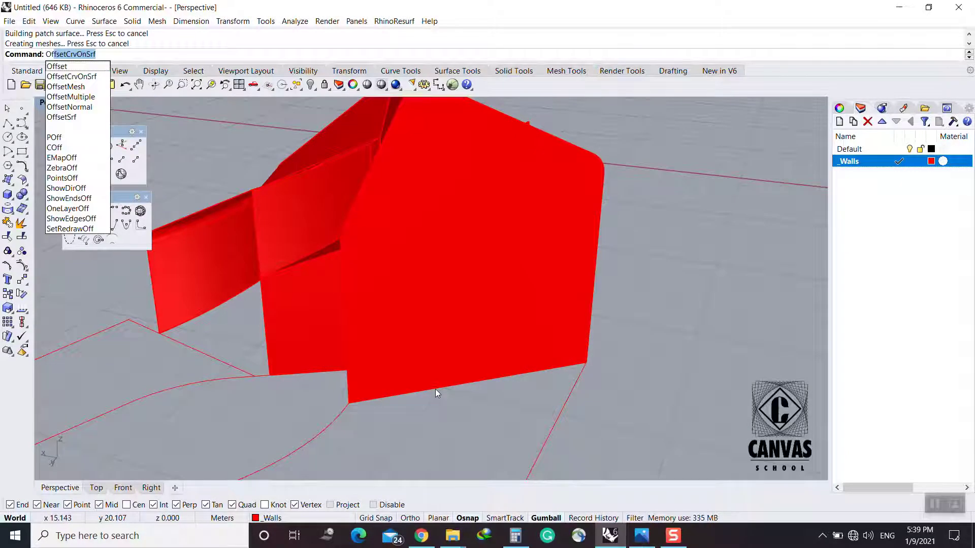
key("Return")
left_click(441, 388)
left_click(459, 420)
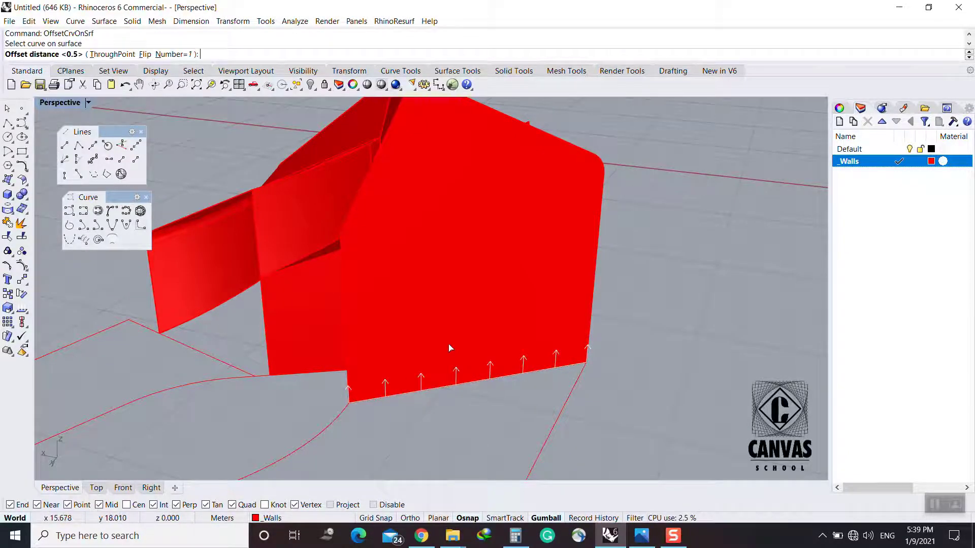
type("1")
key("Return")
left_click(641, 535)
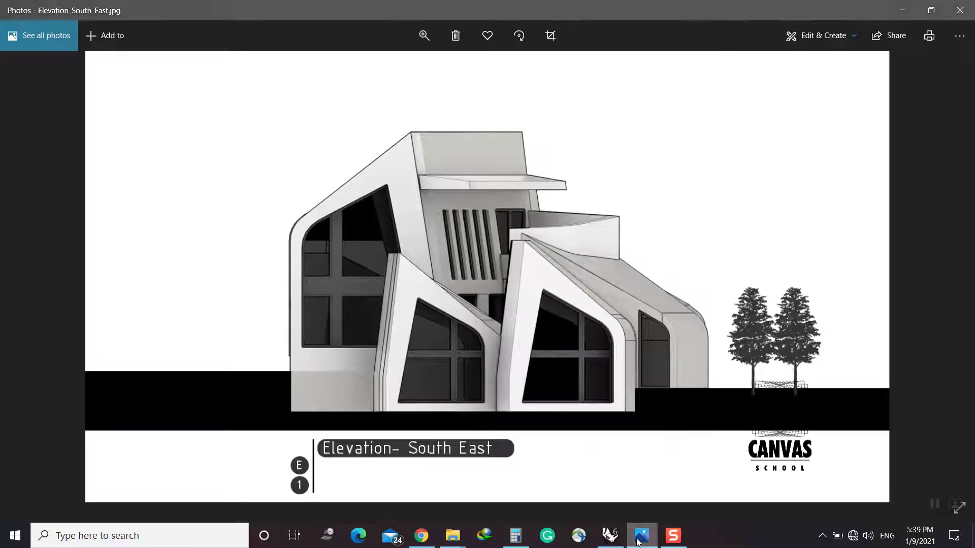
left_click(640, 538)
Try to offset the gable's 5 m vertical edge along the patch surface by 0.5 without flipping the direction
right_click_drag(386, 365, 393, 330)
left_click(641, 536)
left_click(644, 539)
right_click_drag(388, 386, 514, 336)
right_click(590, 329)
left_click(589, 331)
left_click(628, 356)
left_click(594, 189)
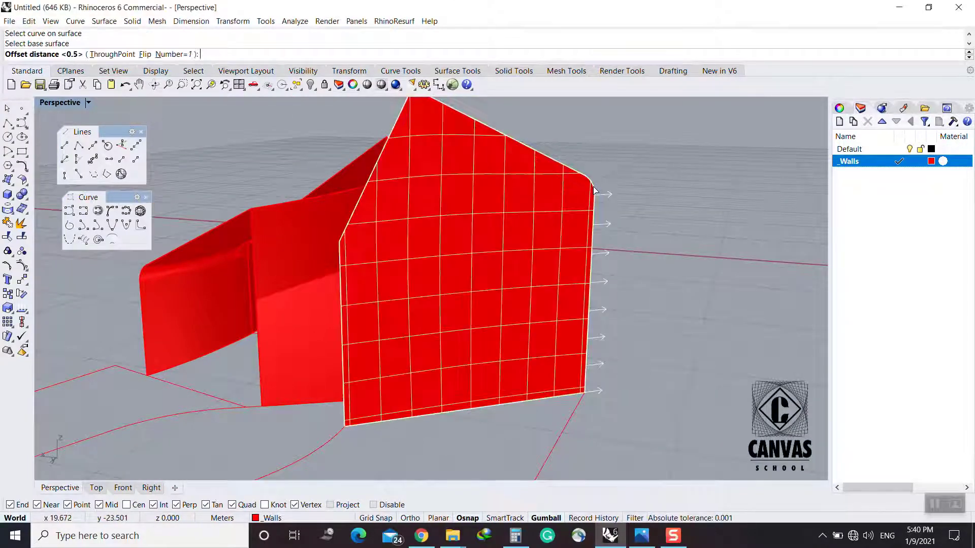
right_click(639, 257)
Offset the gable's 5 m vertical edge inward on the patch by 0.3, flipping the direction, and compare with the South East elevation
right_click(638, 257)
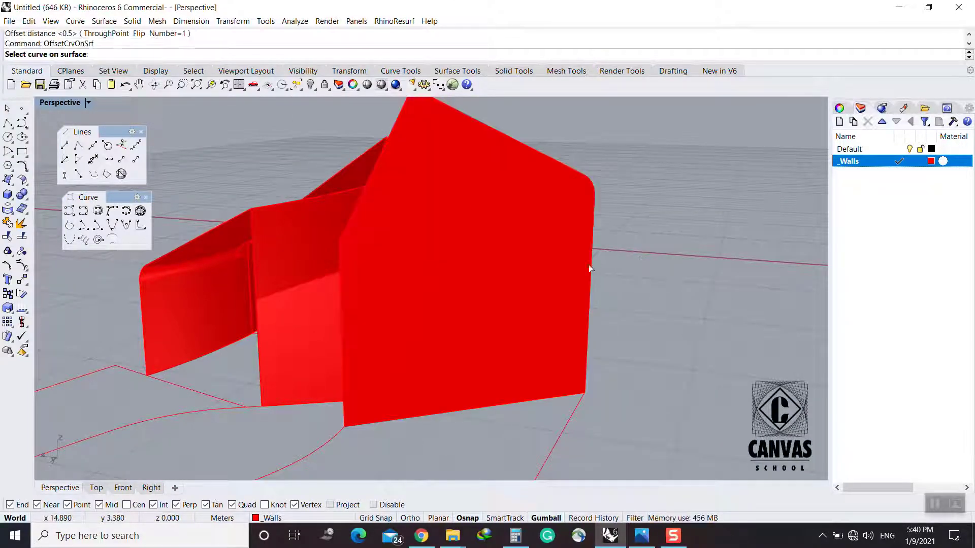
left_click(593, 268)
left_click(614, 295)
left_click(535, 298)
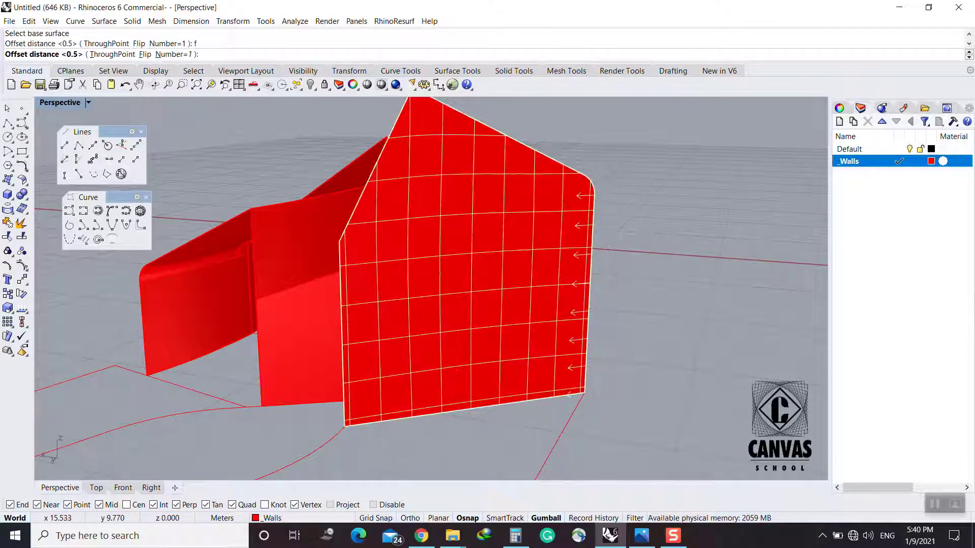
type(".3")
key("Return")
left_click(643, 539)
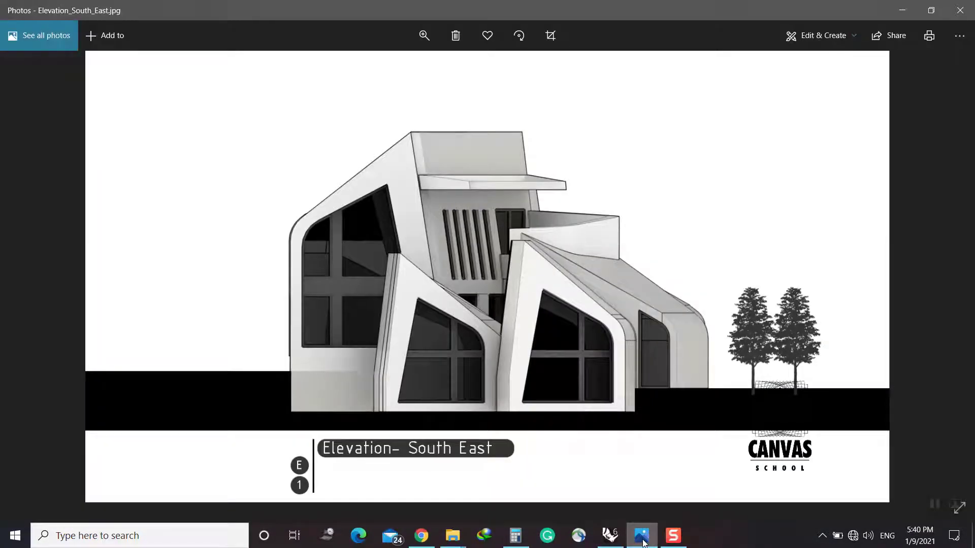
left_click(642, 541)
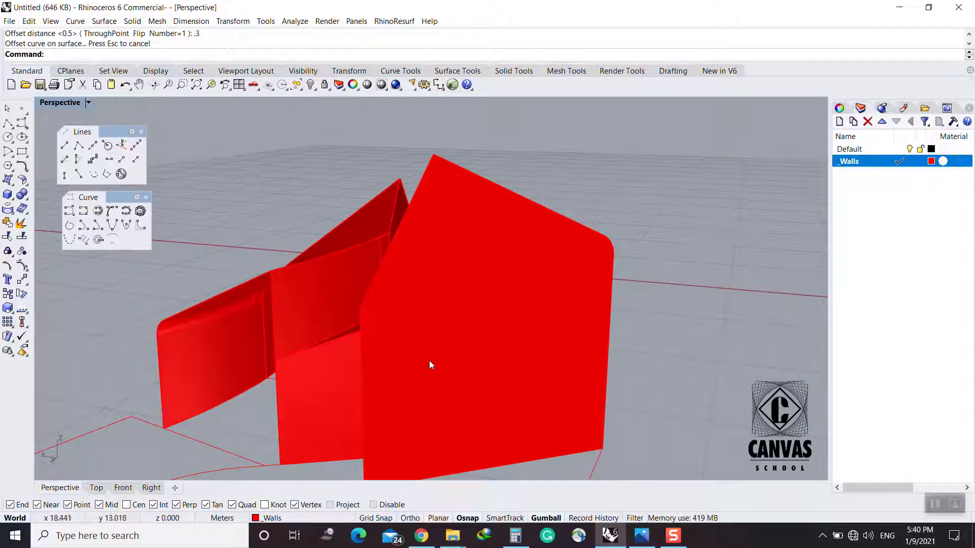
left_click(644, 539)
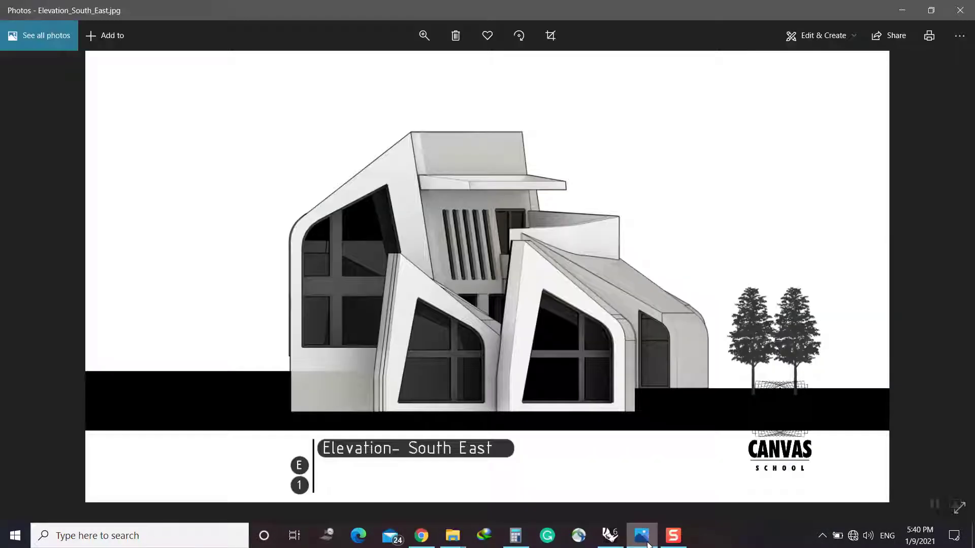
left_click(647, 543)
left_click(647, 543)
left_click(647, 543)
Delete the gable patch and lower the joint between the short vertical and the slanted profile line, checking the reference elevation
right_click_drag(457, 416, 457, 223)
left_click(512, 344)
type("d")
key("Return")
left_click_drag(434, 253, 411, 364)
key("F10")
left_click(638, 537)
left_click(638, 537)
left_click(648, 367)
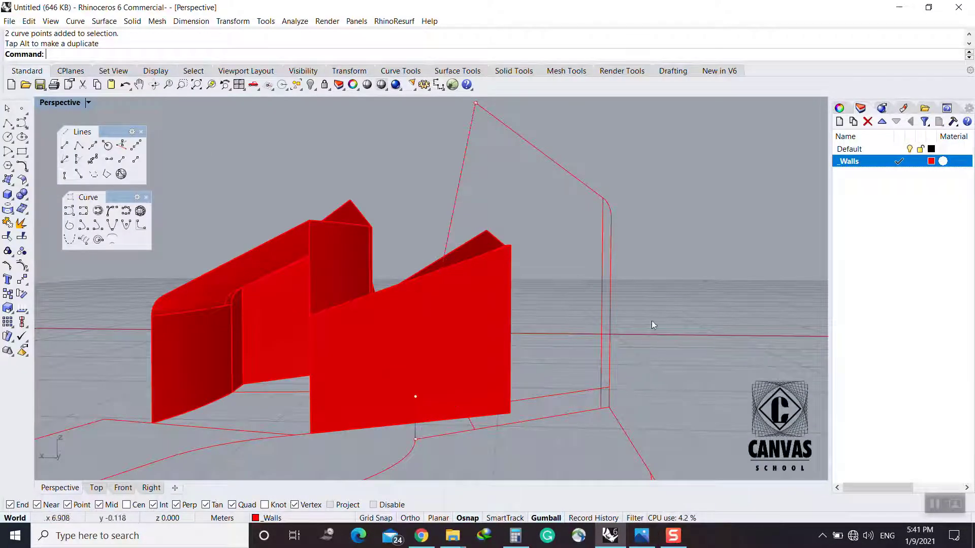
Patch the reshaped gable profile curves with the default settings and turn off the curve control points
left_click(610, 207)
left_click(553, 162, "shift")
left_click(455, 213, "shift")
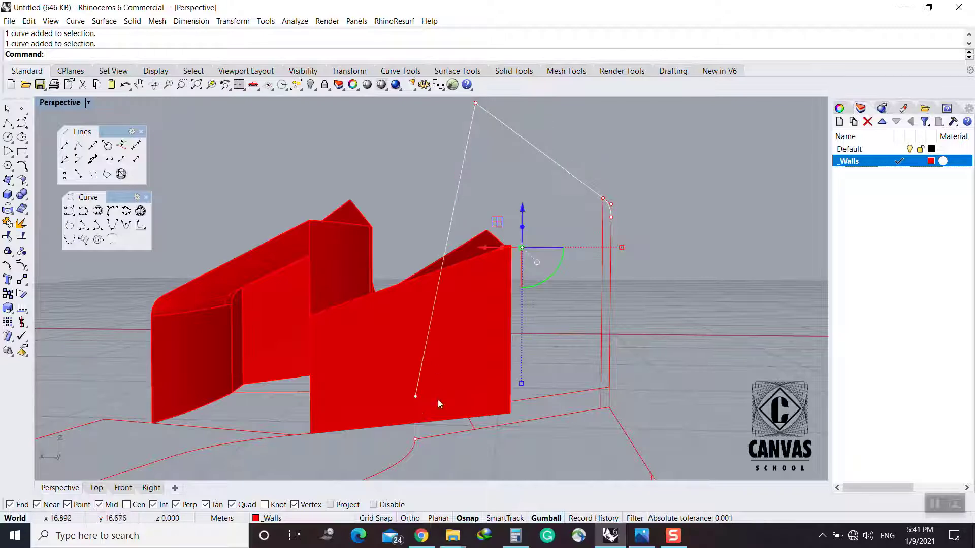
left_click(611, 354, "shift")
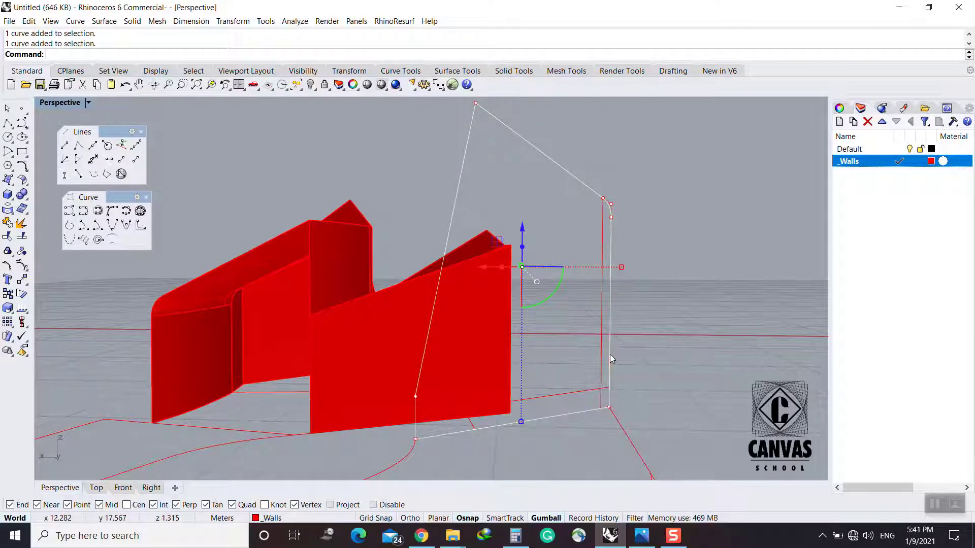
type("patch")
key("Return")
key("Escape")
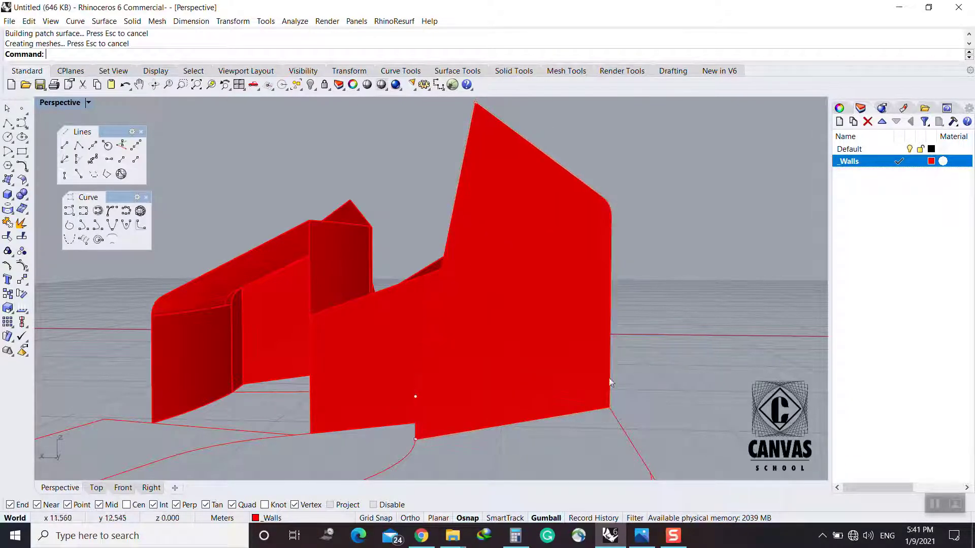
right_click_drag(474, 388, 442, 411)
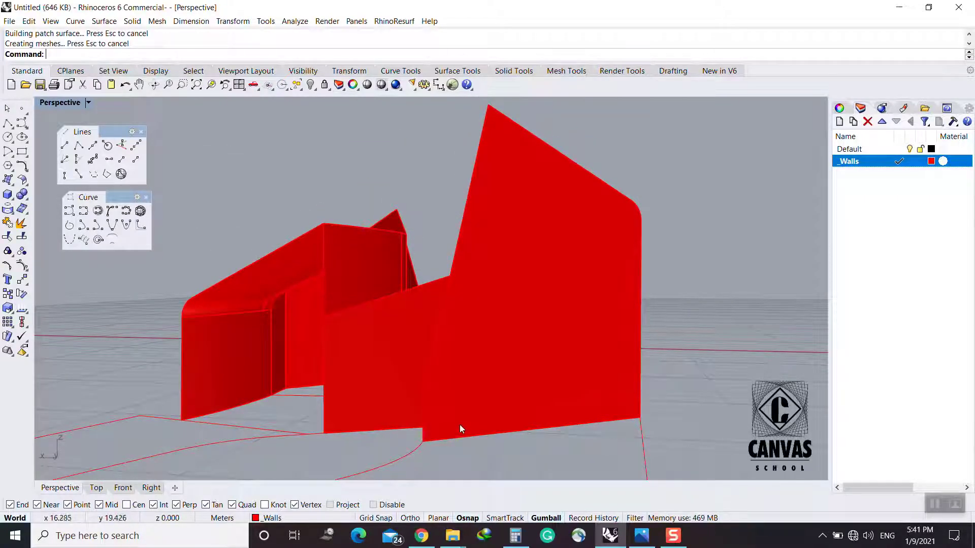
Offset the gable's sloping roof edge inward along the new patch by 0.5, flipping the direction
key("Return")
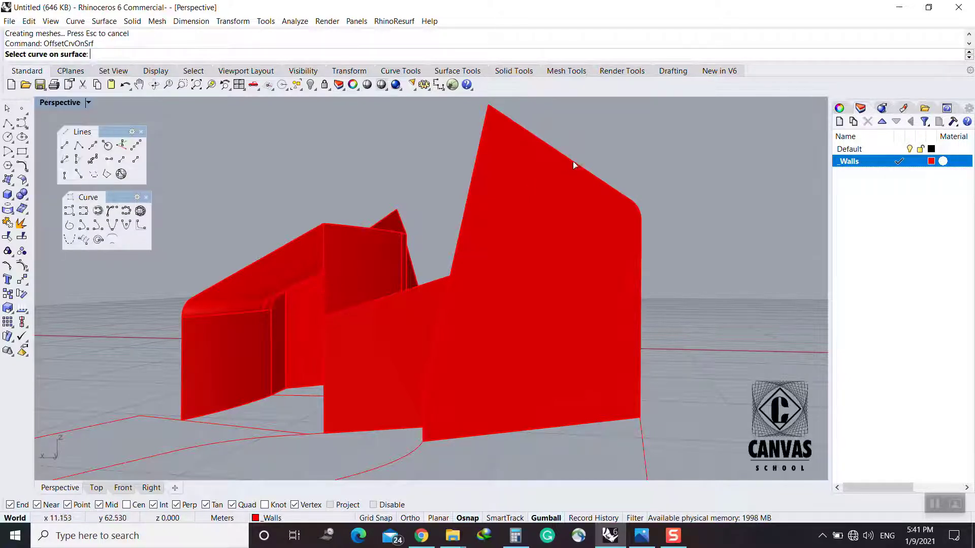
left_click(575, 160)
left_click(601, 192)
left_click(576, 222)
type("f")
key("Return")
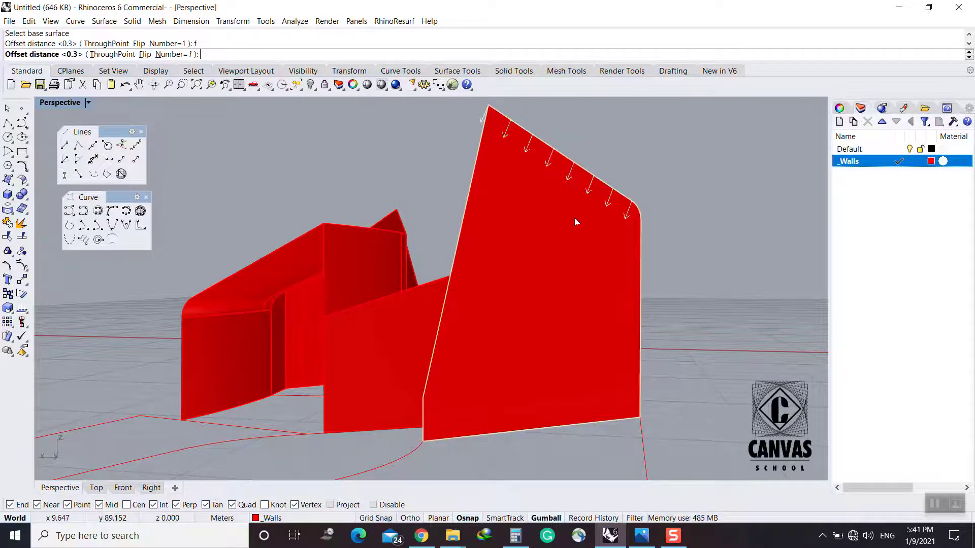
type(".5")
key("Return")
Fillet the offset vertical line with its adjoining offset lines on the gable, using radius 0 for sharp corners
type("f")
key("Return")
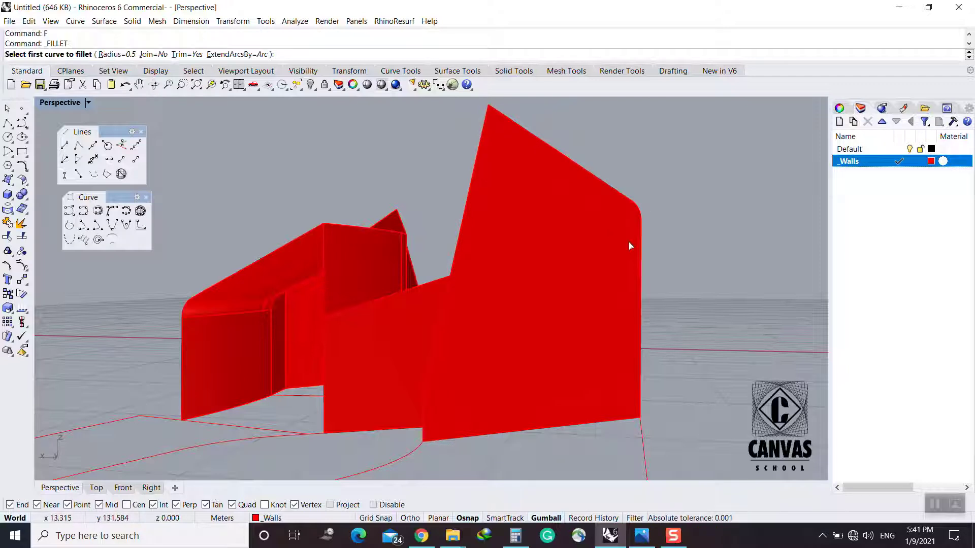
type("r")
key("Return")
type("0")
key("Return")
left_click(628, 242)
left_click(626, 217)
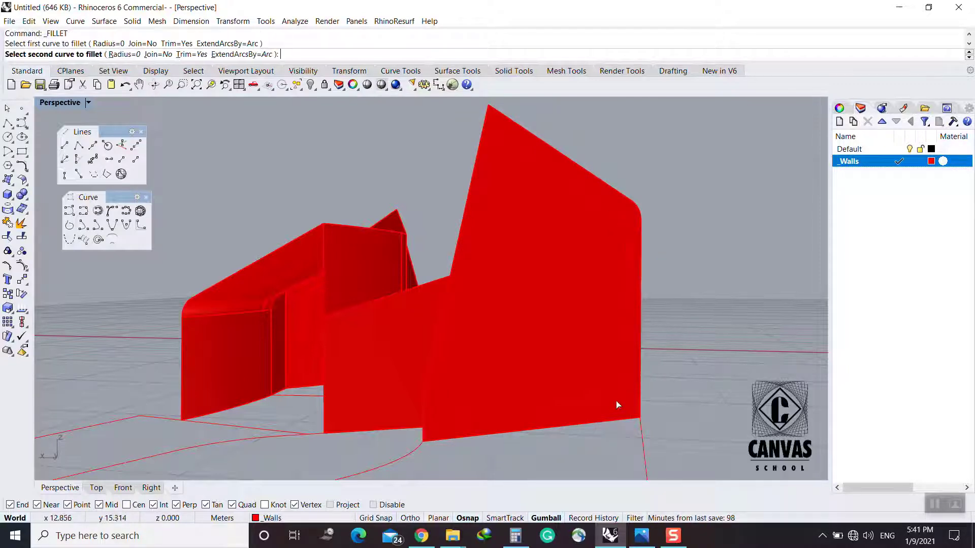
Draw a slanted line on the gable face from the offset bottom line up to the offset roof line
left_click(65, 146)
left_click(443, 412)
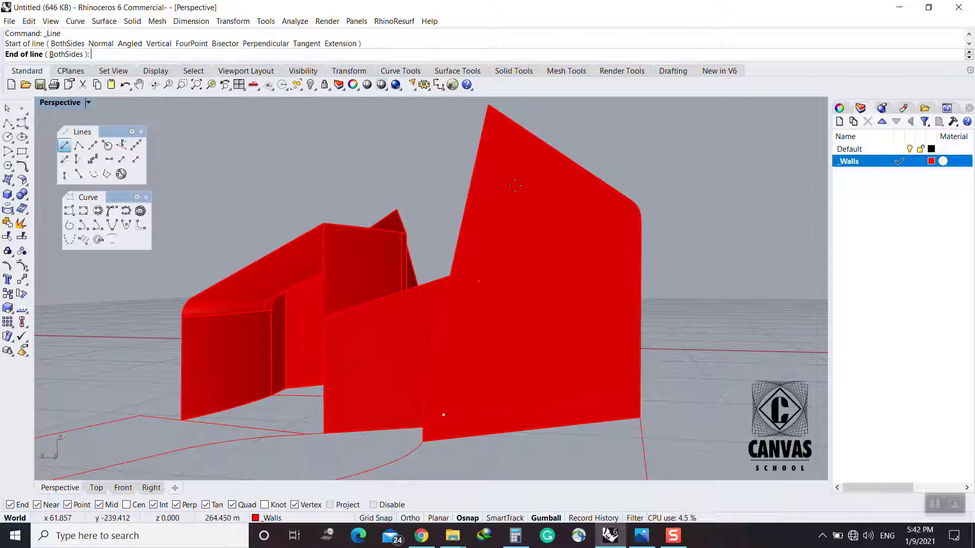
left_click(530, 160)
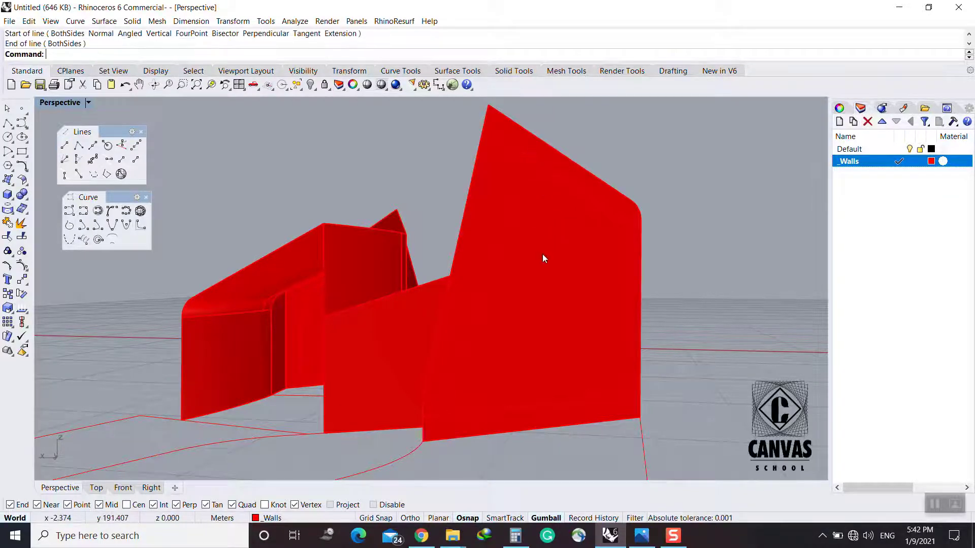
Fillet the slanted line with the offset roof line and the offset bottom line using radius 0
type("Fillet")
key("Return")
left_click(522, 196)
left_click(534, 220)
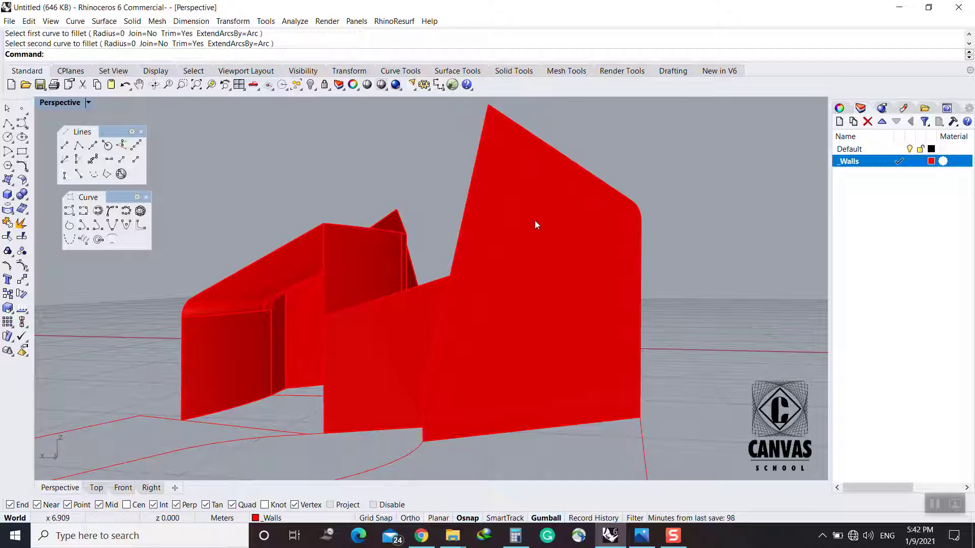
right_click(517, 403)
left_click(452, 382)
left_click(452, 382)
left_click(458, 408)
right_click(458, 408)
left_click(455, 404)
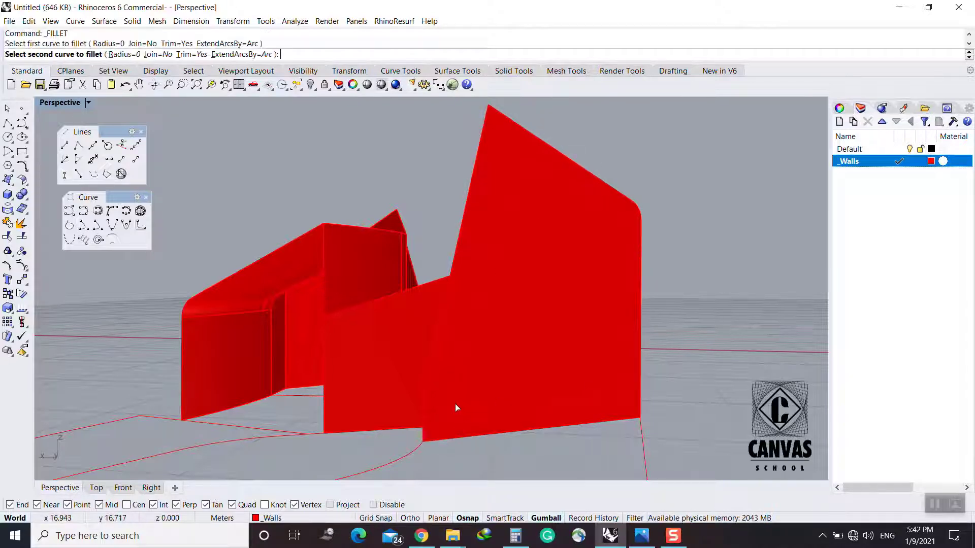
left_click(455, 408)
left_click(507, 436)
right_click_drag(507, 437, 286, 345)
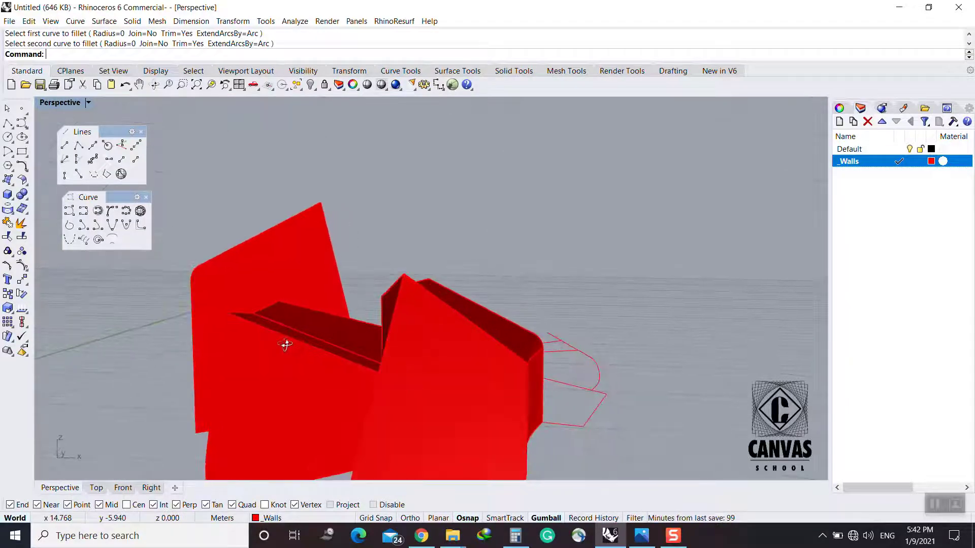
Try a radius 0.5 fillet between the window outline's offset vertical and roof lines, compare with the reference, and undo it
left_click(644, 537)
left_click(647, 539)
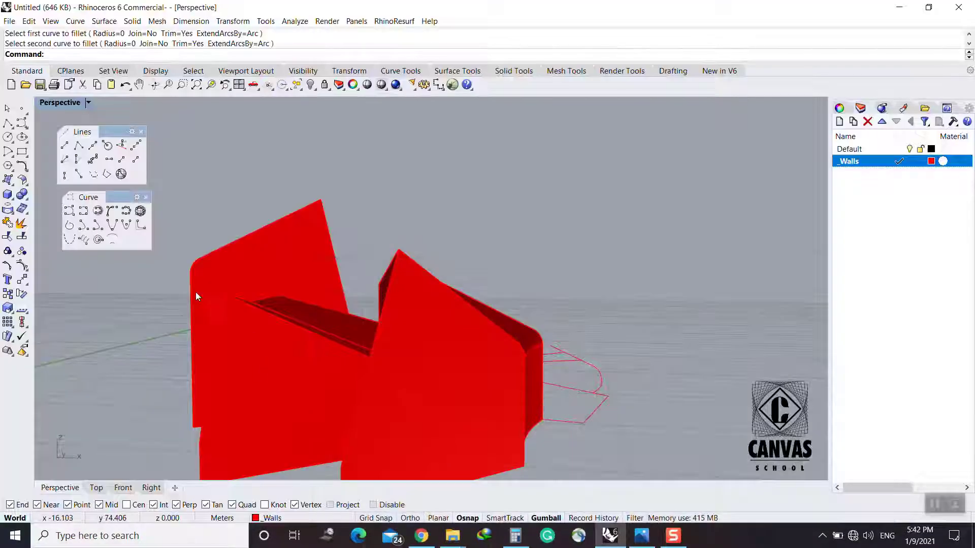
right_click_drag(196, 291, 434, 306, "shift")
scroll(433, 306, "up", 3)
type("f")
key("Return")
type("r")
key("Return")
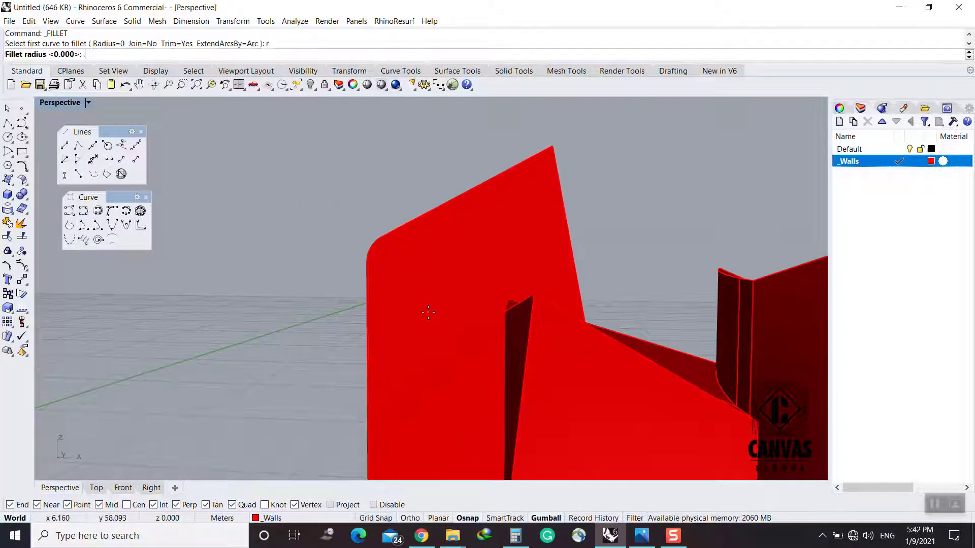
type("0.5")
key("Return")
left_click(390, 273)
left_click(407, 259)
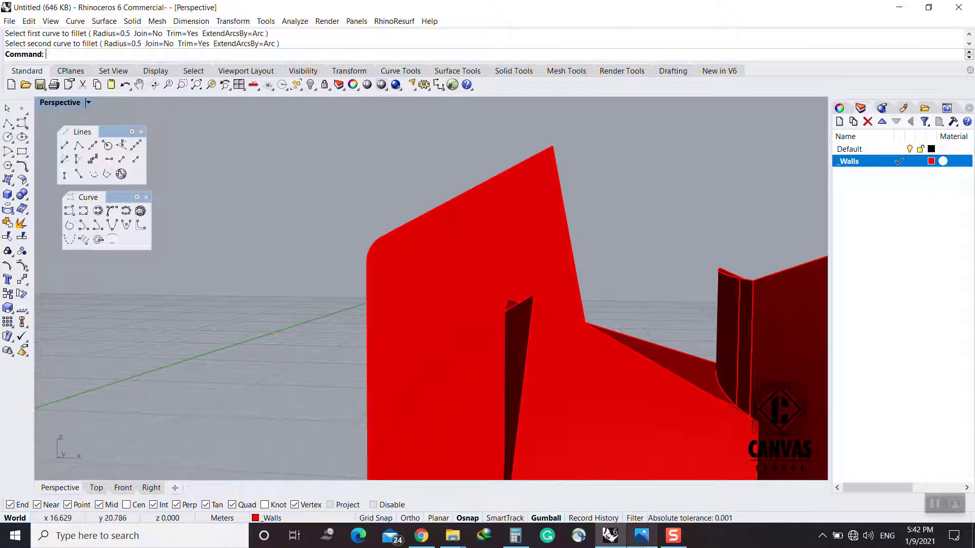
left_click(643, 545)
left_click(643, 545)
key("ctrl+z")
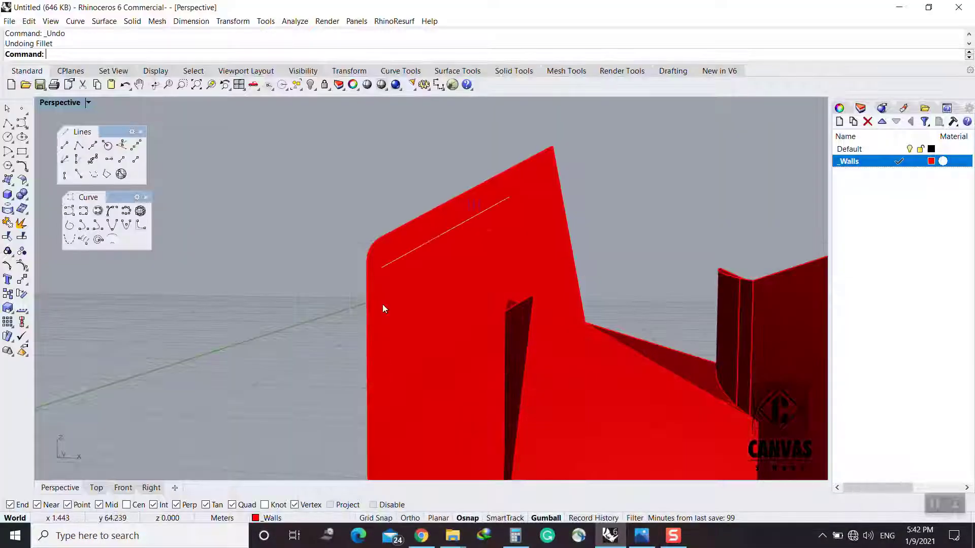
Fillet the window outline's offset vertical line with its offset roof line on the gable using radius 0.7
key("Return")
type("r")
key("Return")
type(".7")
key("Return")
left_click(382, 303)
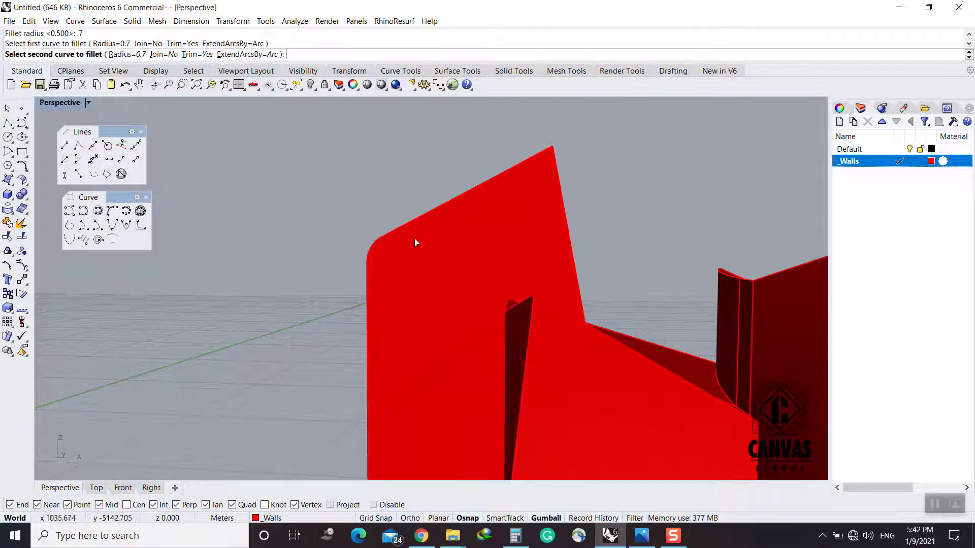
left_click(416, 242)
scroll(307, 227, "down", 5)
scroll(425, 359, "down", 2)
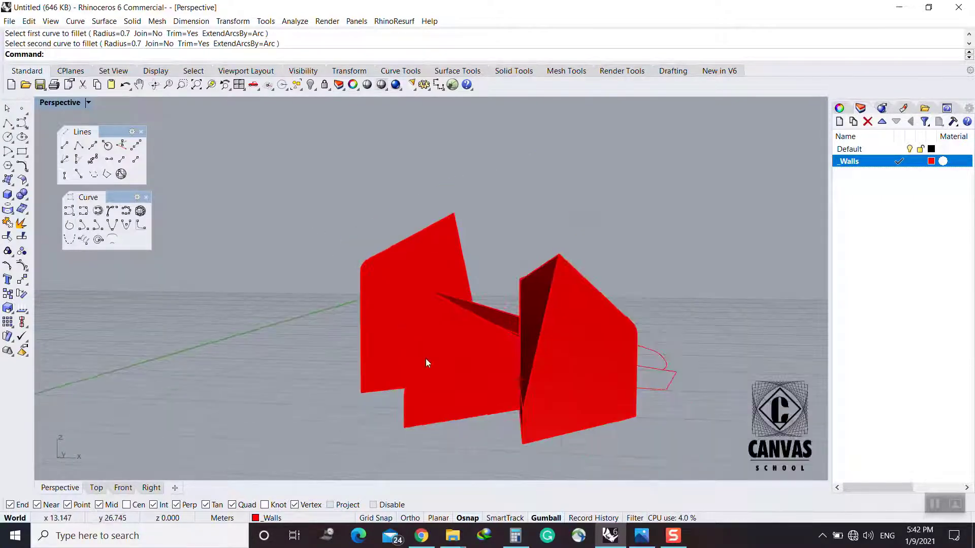
Examine the South East elevation and the south isometric reference images against the wall and roof volumes
left_click(642, 542)
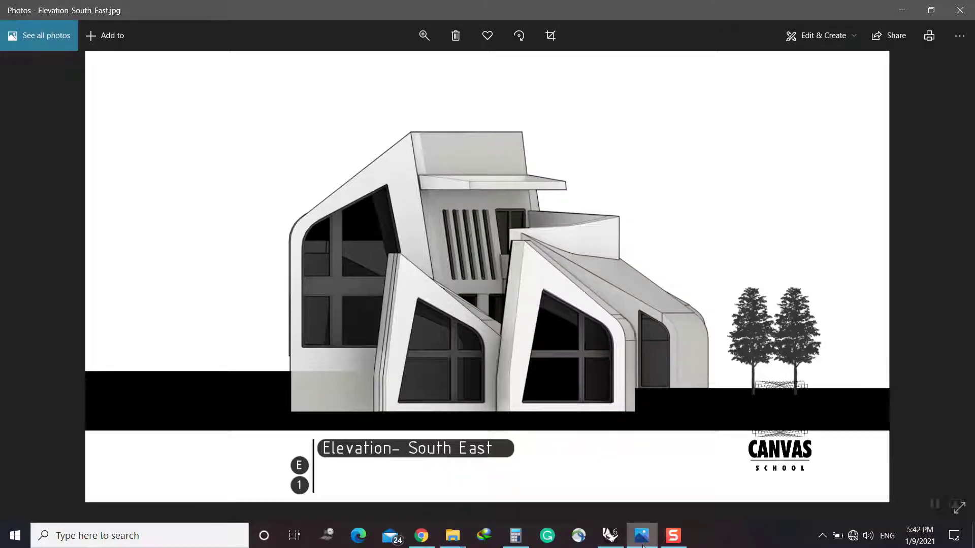
left_click(642, 542)
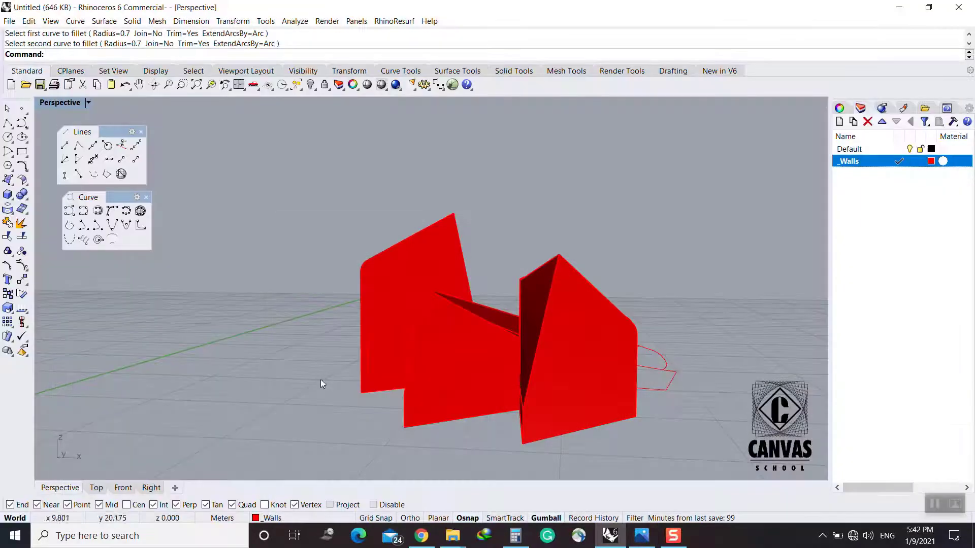
right_click_drag(322, 385, 469, 420)
scroll(444, 350, "down", 2)
right_click_drag(443, 350, 551, 378, "shift")
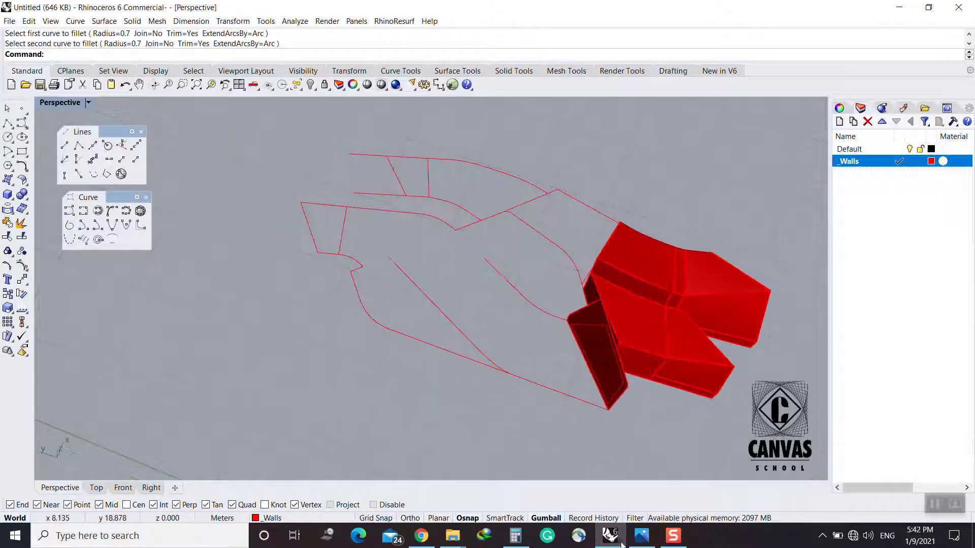
left_click(647, 542)
key("Right")
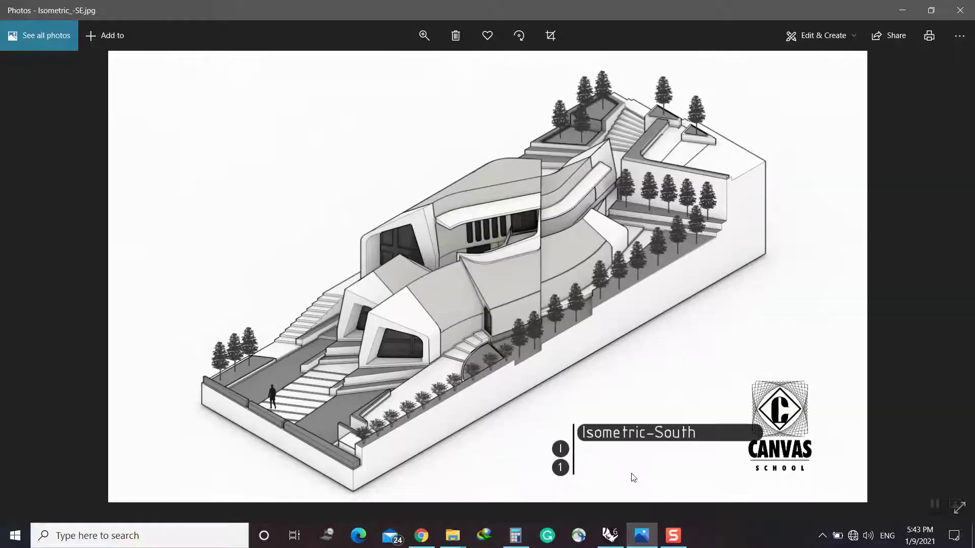
scroll(548, 173, "up", 3, "ctrl")
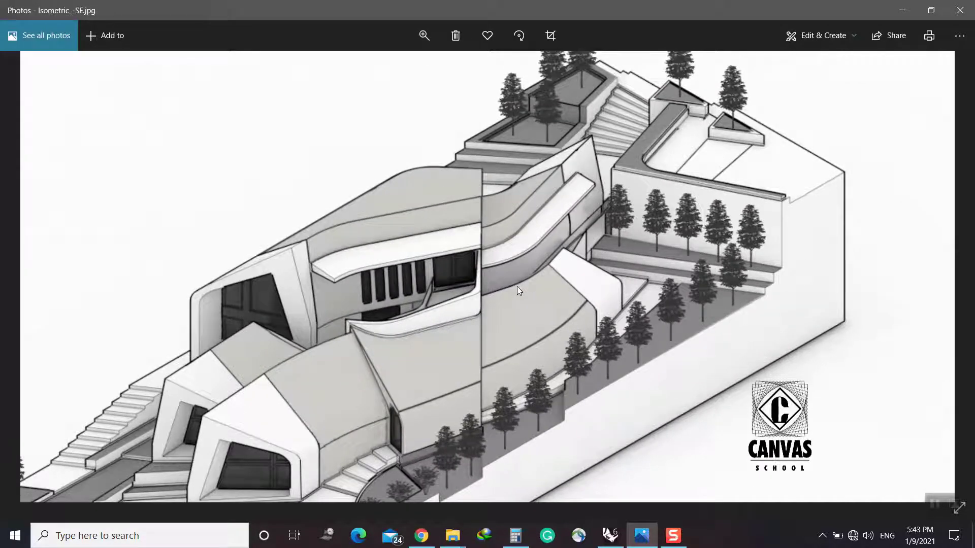
left_click(642, 535)
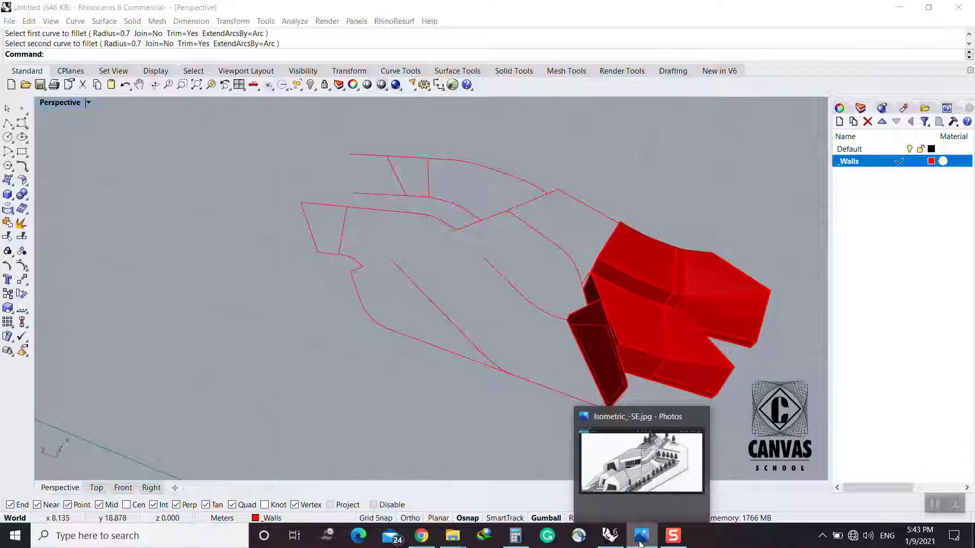
scroll(424, 403, "down", 3)
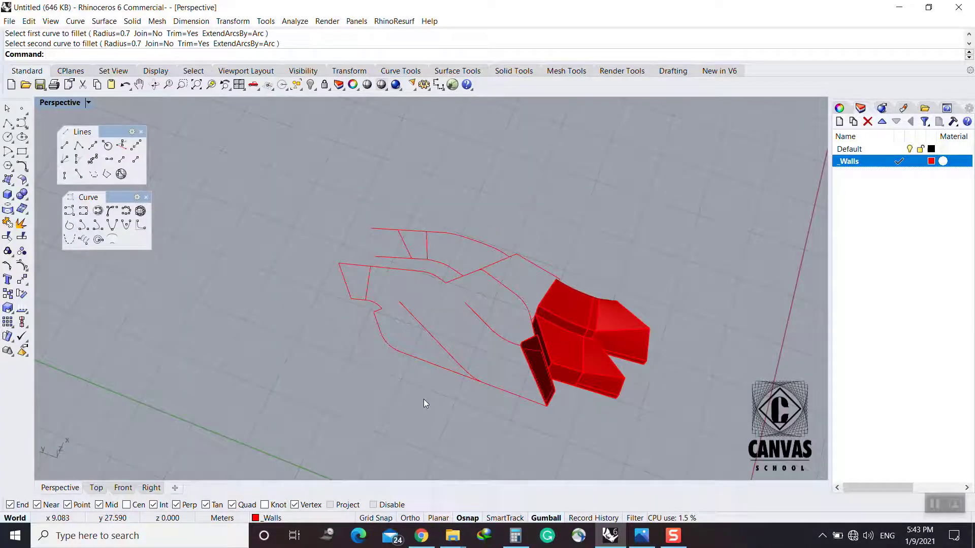
left_click(314, 90)
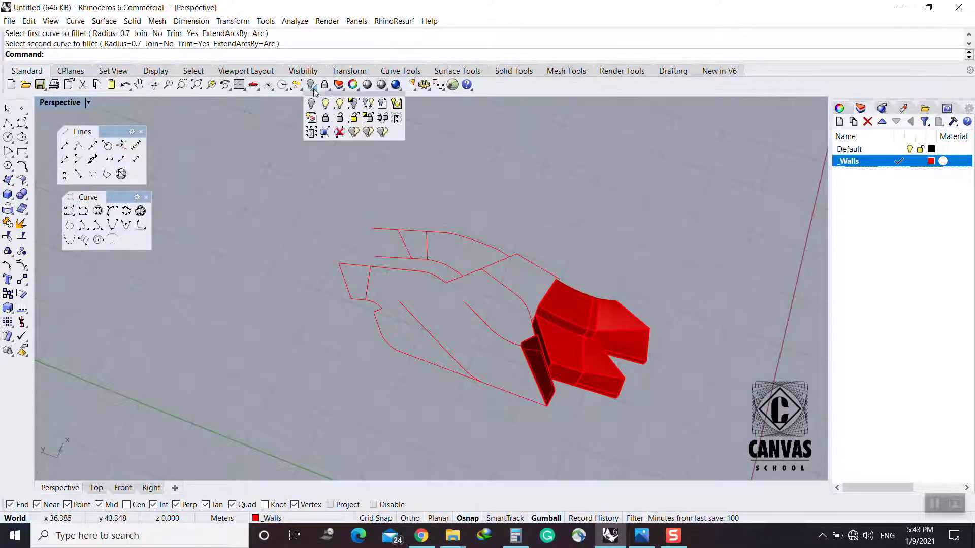
left_click(339, 103)
left_click(477, 243)
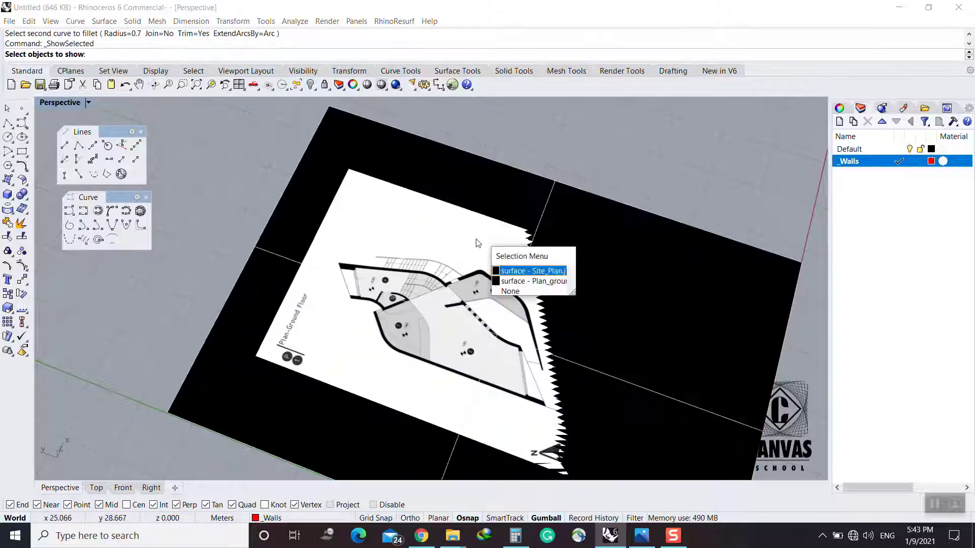
left_click(508, 281)
key("ctrl+h")
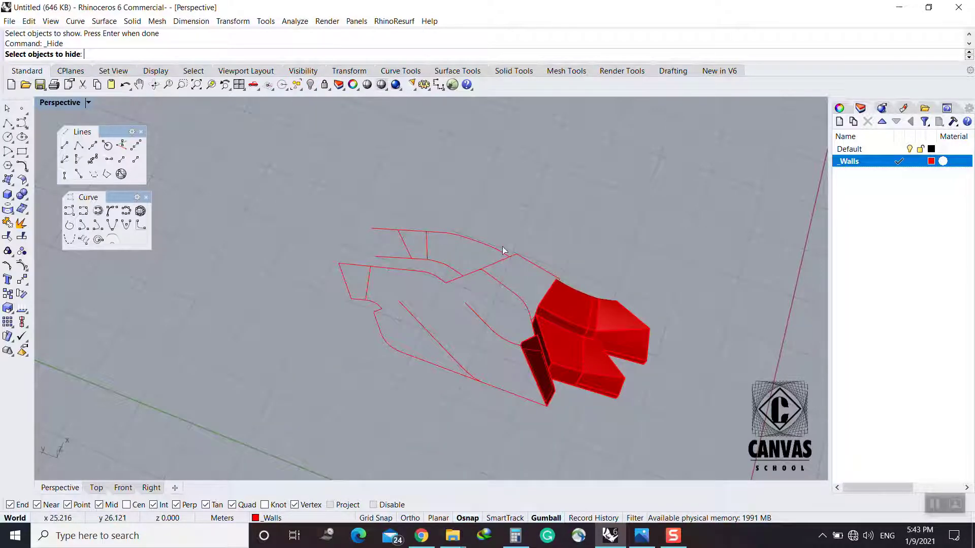
key("Return")
key("ctrl+y")
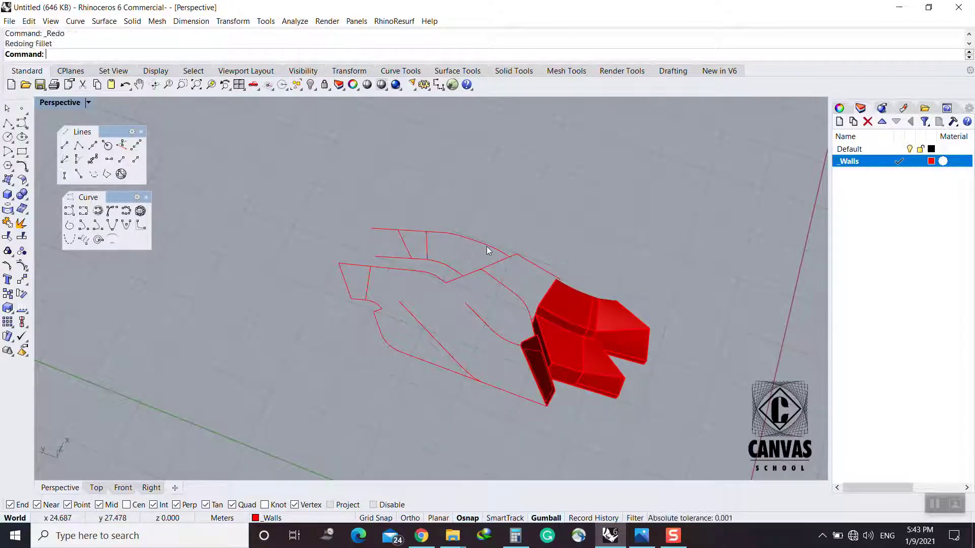
Show all hidden objects and hide the ground floor plan image so only the site plan surface stays with the model
left_click(312, 86)
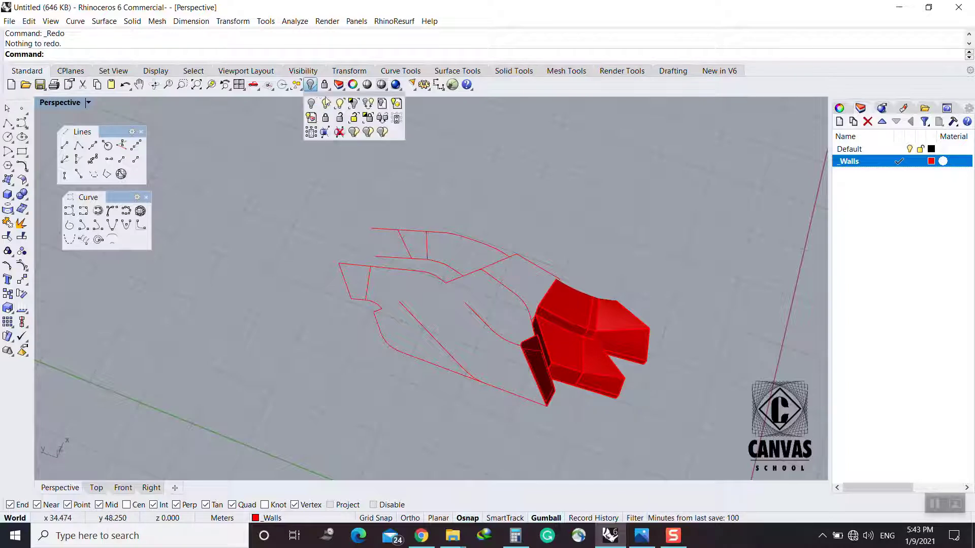
left_click(327, 104)
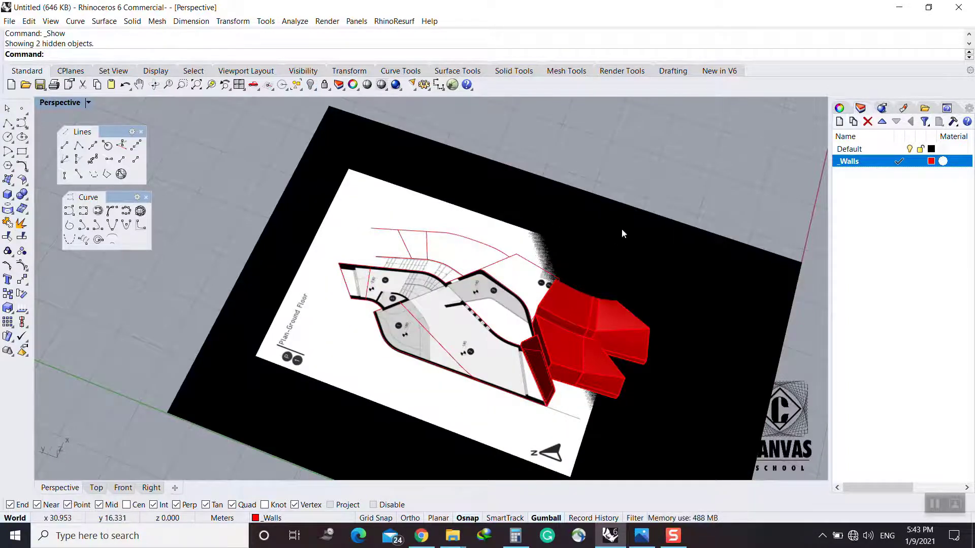
left_click(473, 221)
left_click(512, 249)
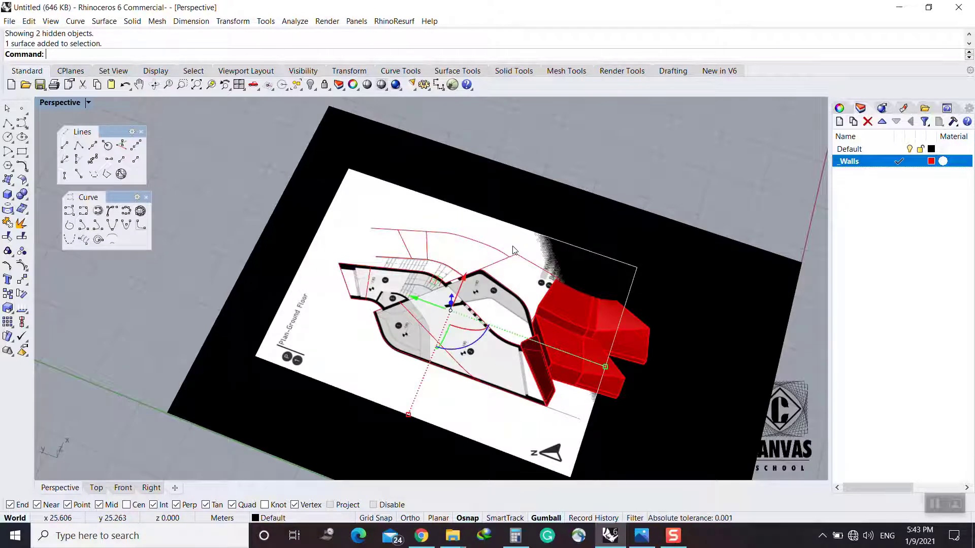
key("ctrl+h")
scroll(287, 276, "down", 3)
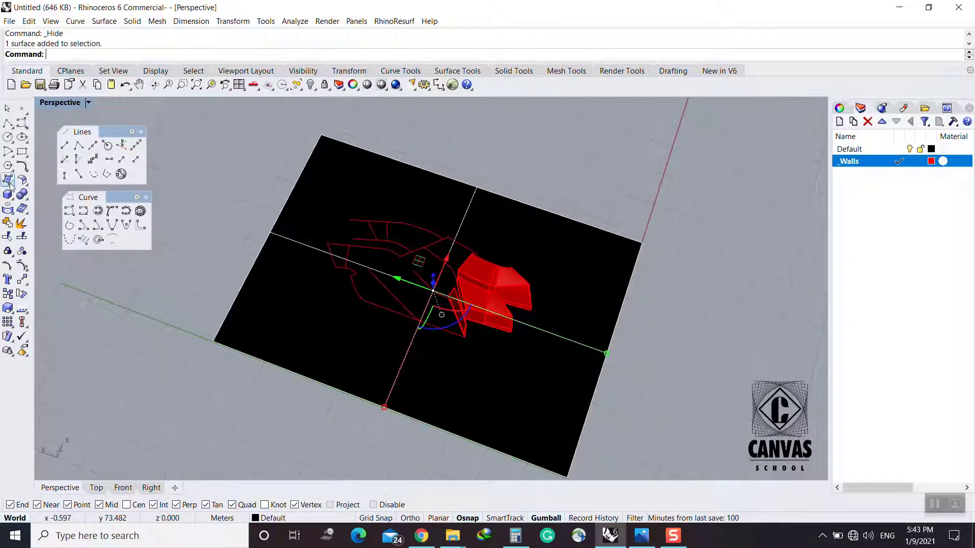
key("ctrl+z")
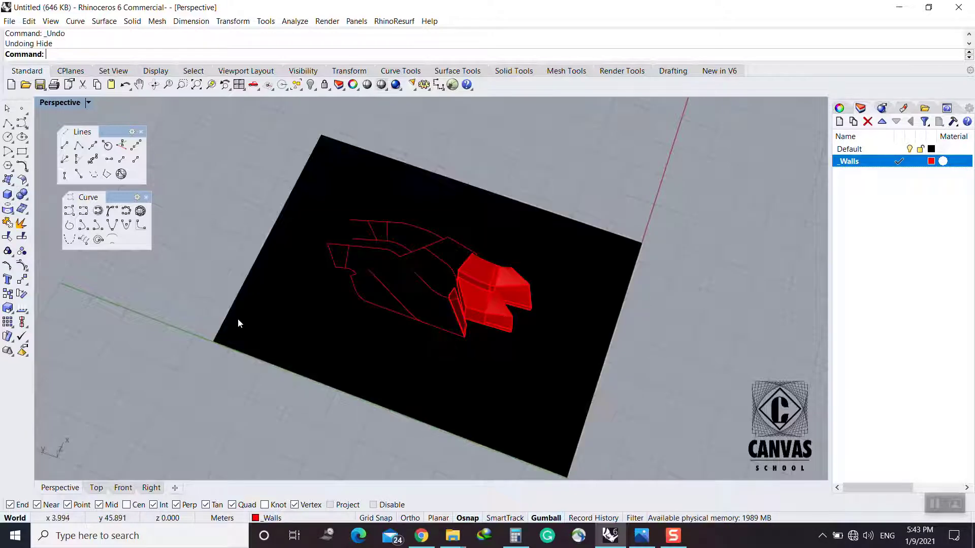
Try to place the Site_Plan picture over the black site plan surface from corner to opposite corner, and undo it
left_click(11, 183)
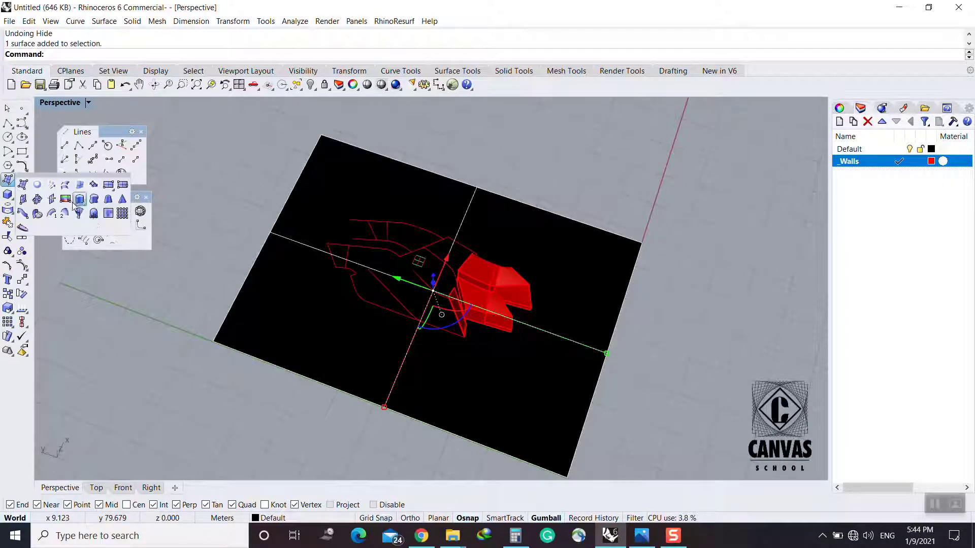
left_click(80, 199)
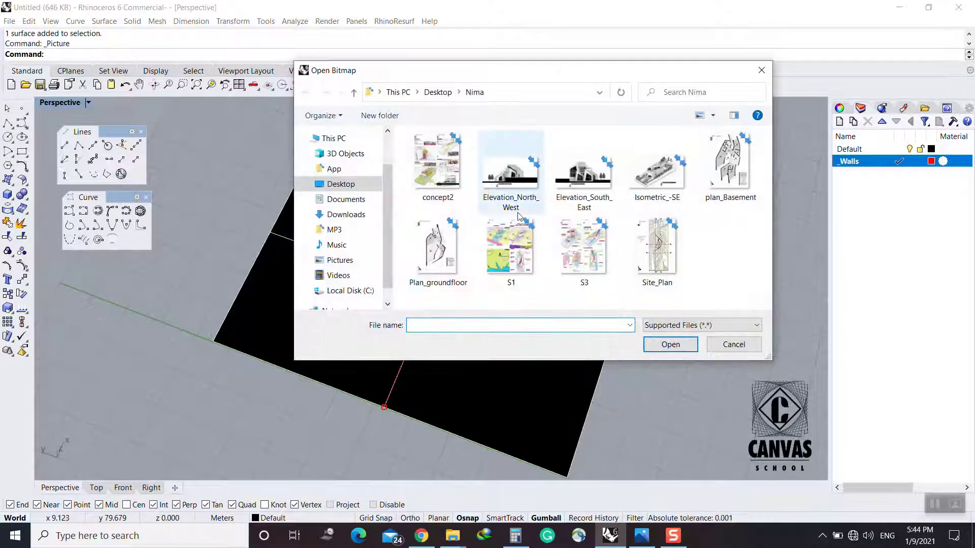
double_click(665, 263)
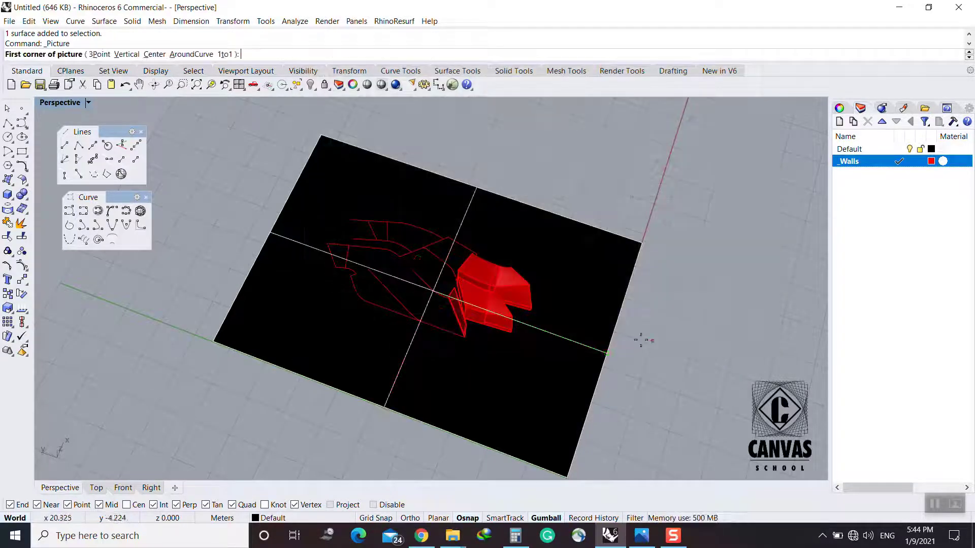
left_click(642, 242)
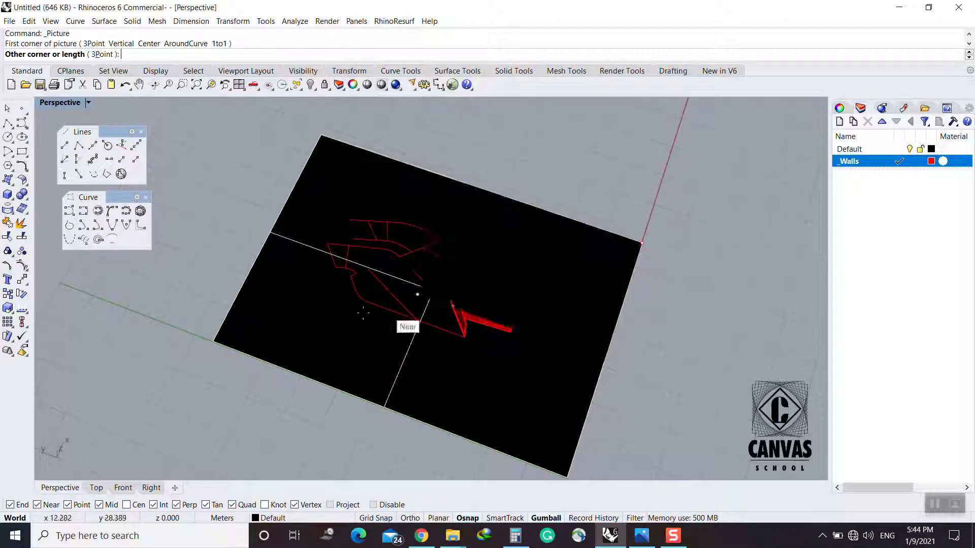
left_click(214, 340)
key("ctrl+z")
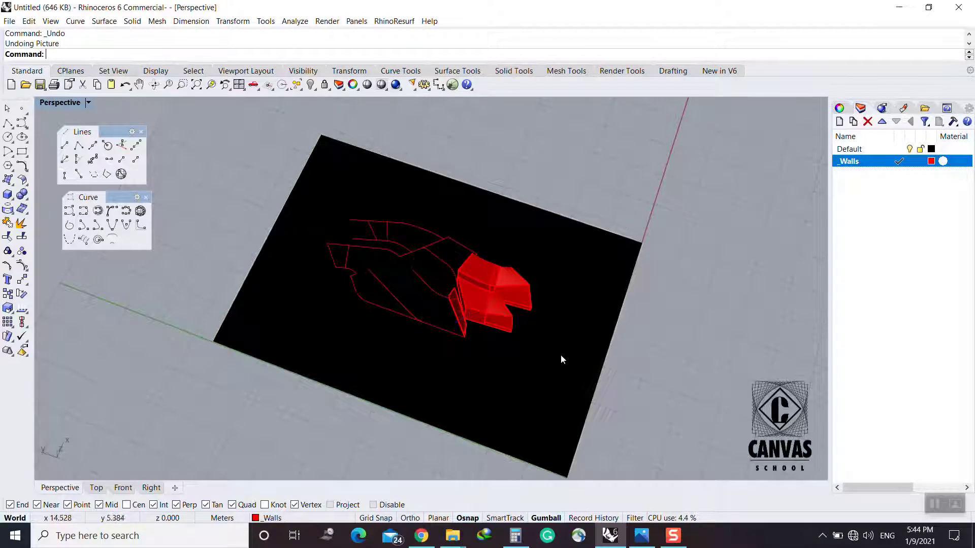
Save the villa model under its existing file name, Untitled.3dm
left_click(560, 354)
right_click_drag(560, 354, 569, 322)
key("ctrl+s")
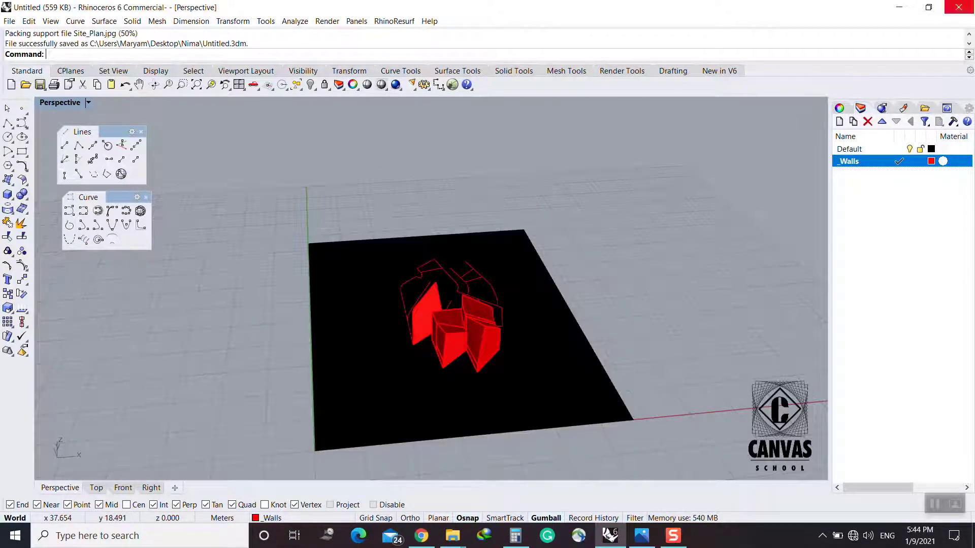
right_click_drag(544, 308, 541, 349)
left_click(541, 349)
left_click(716, 278)
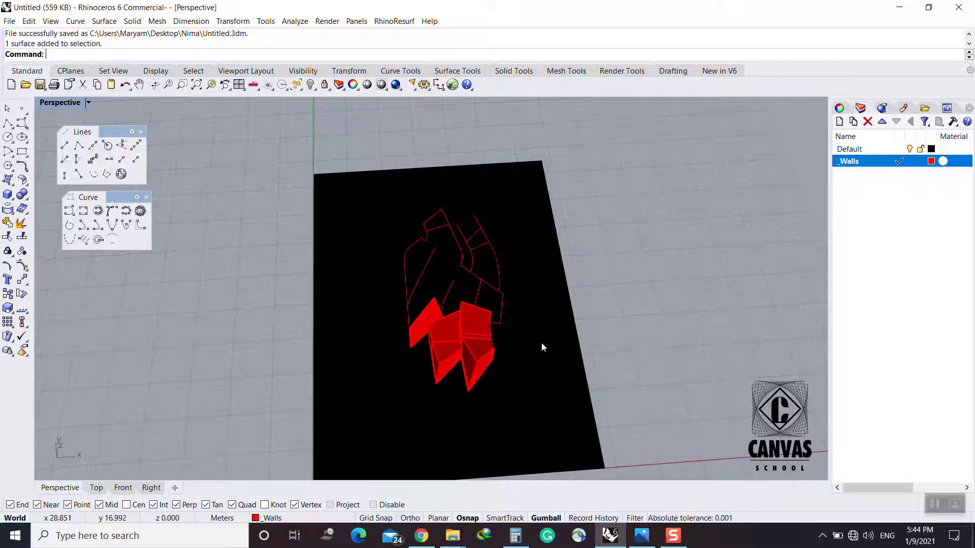
left_click(669, 539)
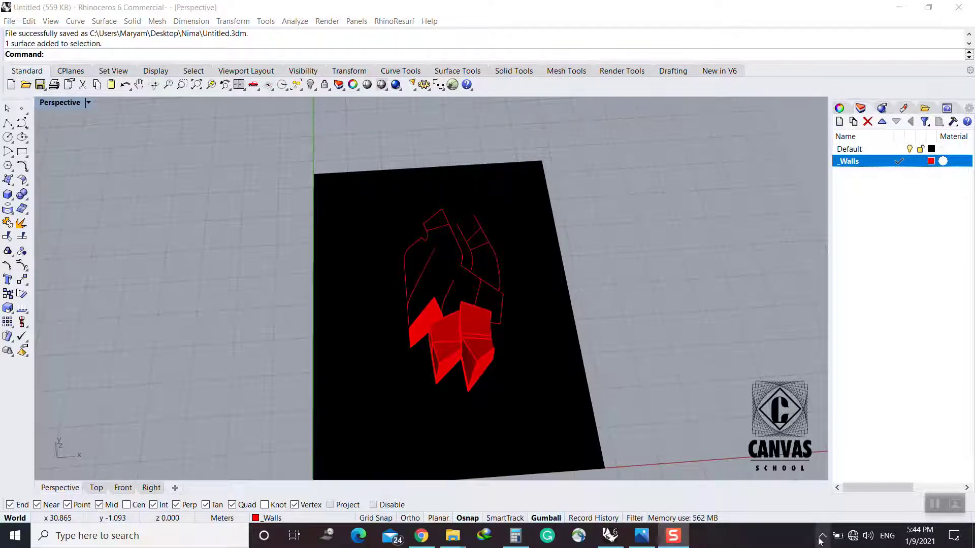
left_click(840, 501)
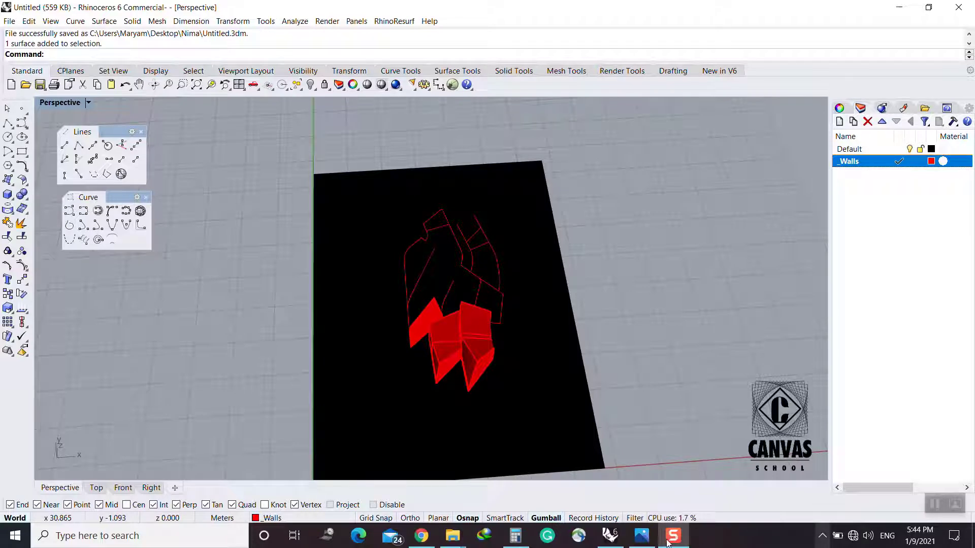
left_click(822, 536)
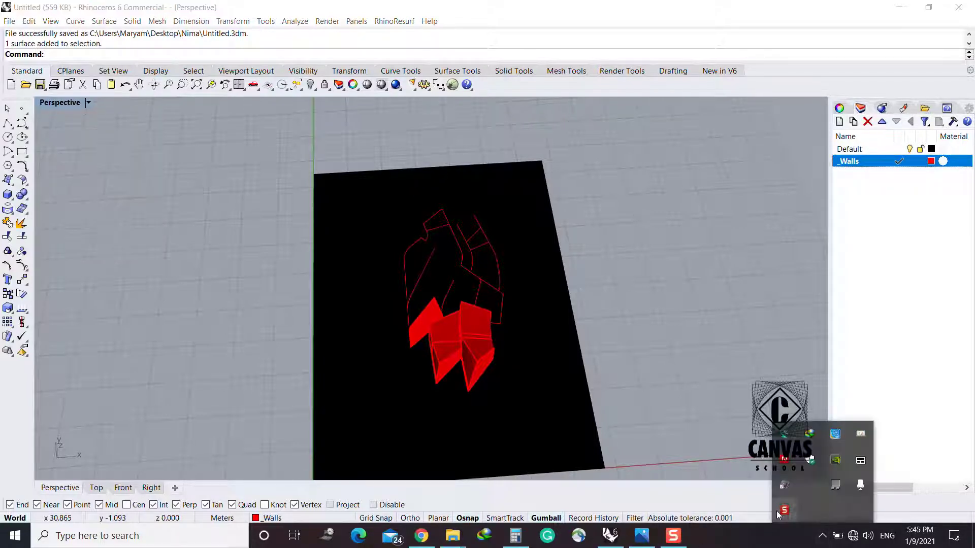
left_click(784, 512)
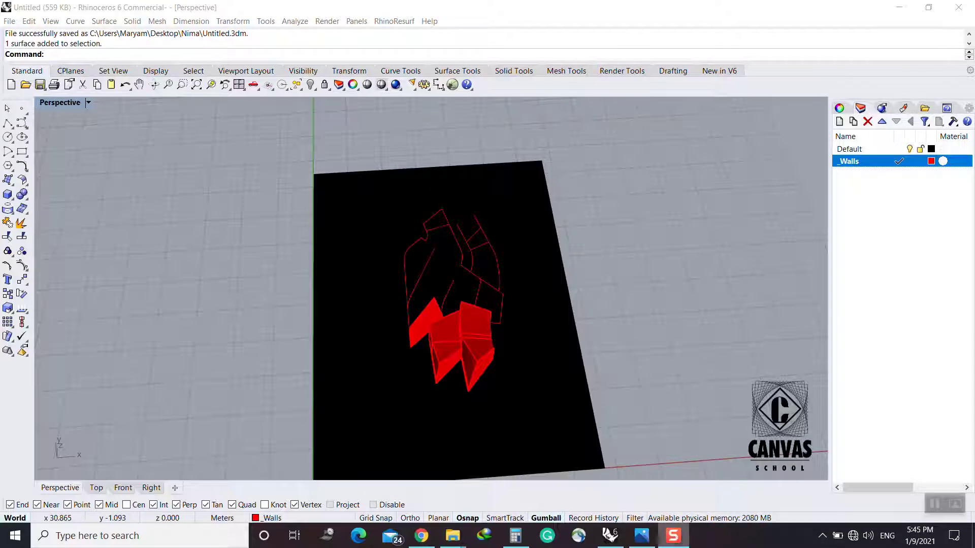
left_click(822, 536)
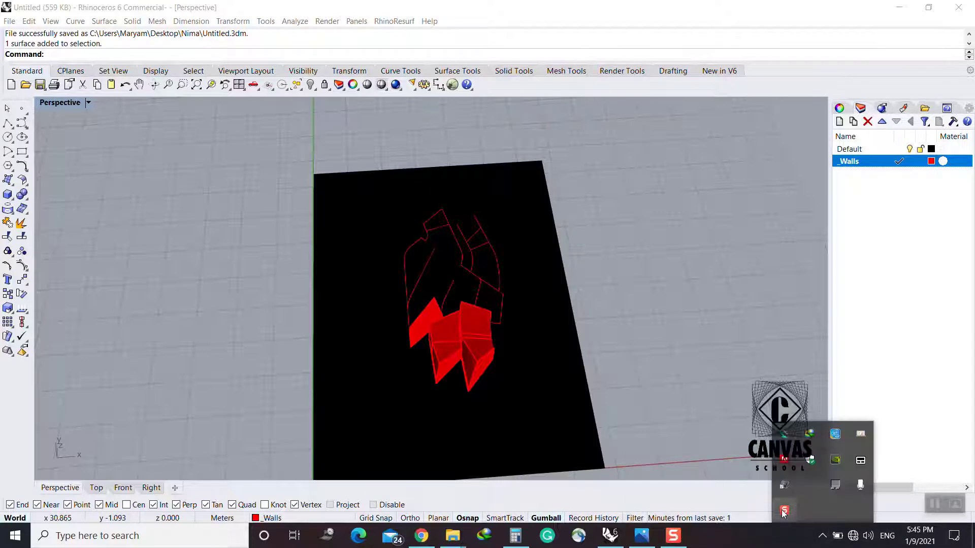
left_click(784, 512)
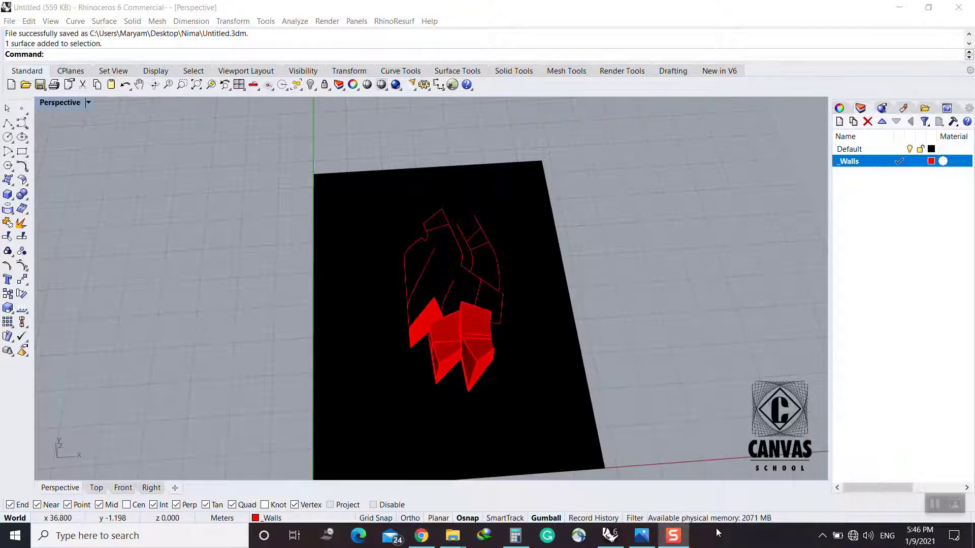
left_click(821, 536)
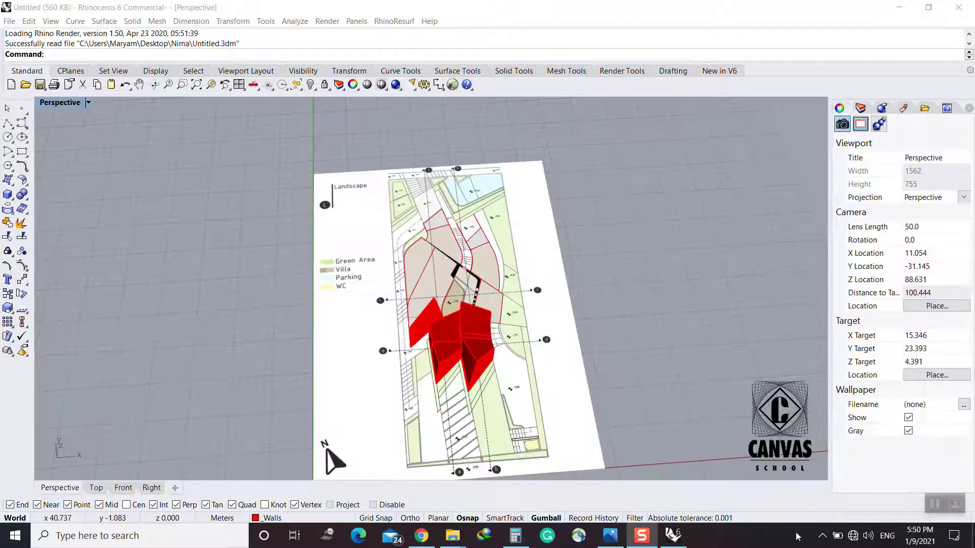
left_click(816, 542)
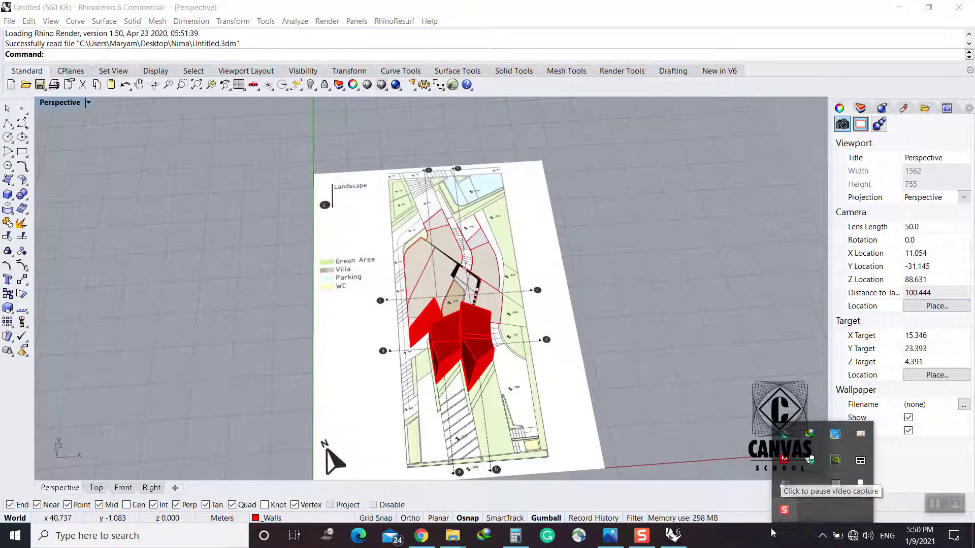
left_click(753, 544)
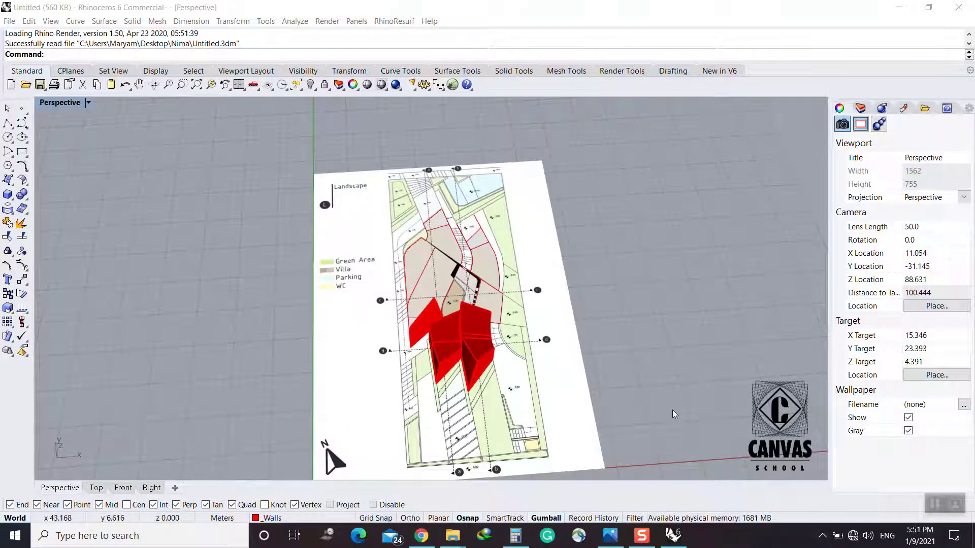
right_click_drag(679, 421, 516, 467)
mouse_move(633, 544)
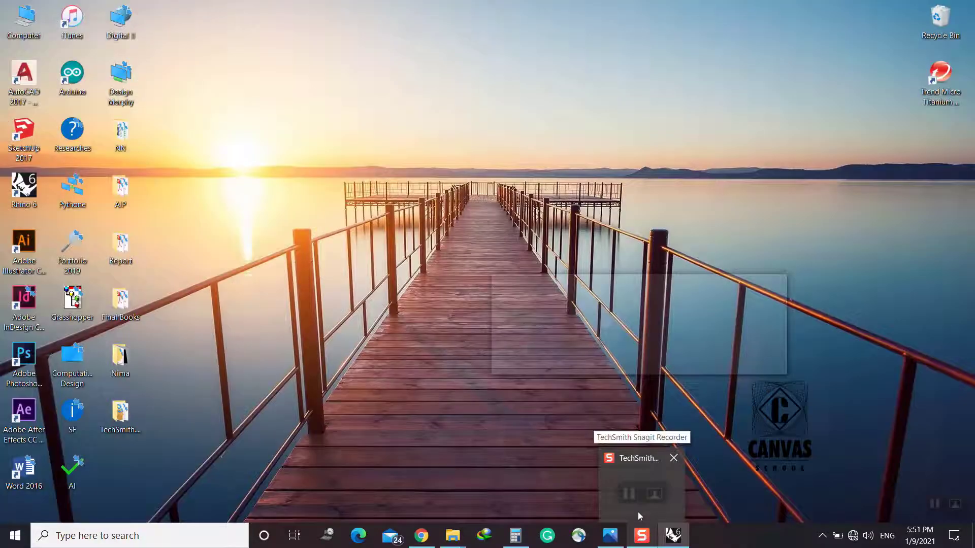
Examine the south isometric reference image against the red wall volumes standing on the site plan
left_click(637, 512)
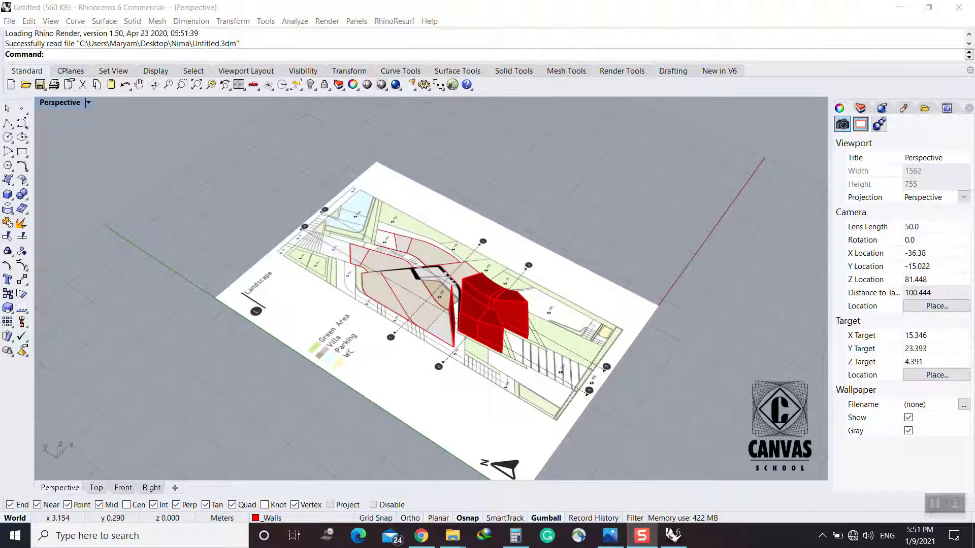
left_click(683, 409)
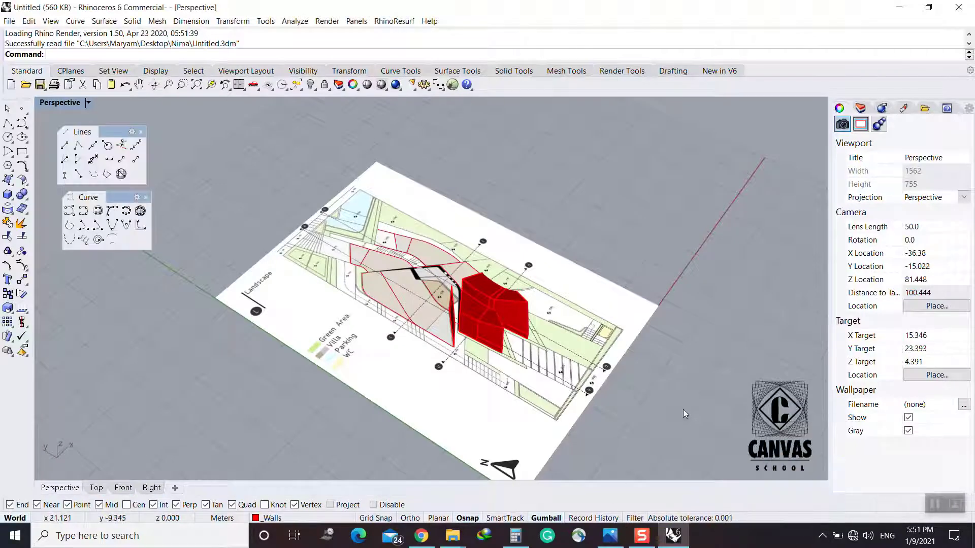
scroll(450, 304, "up", 4)
right_click_drag(449, 305, 452, 256)
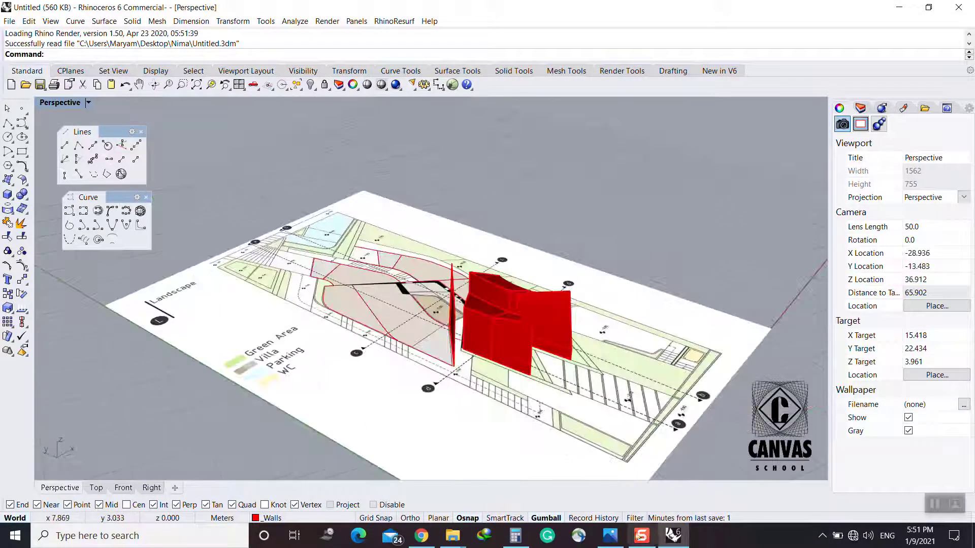
left_click(604, 539)
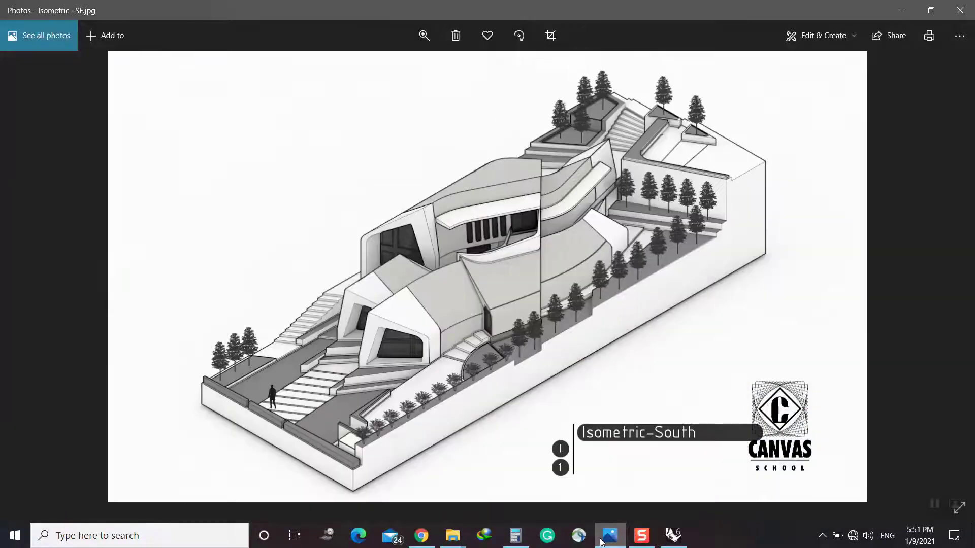
left_click(604, 539)
left_click(604, 539)
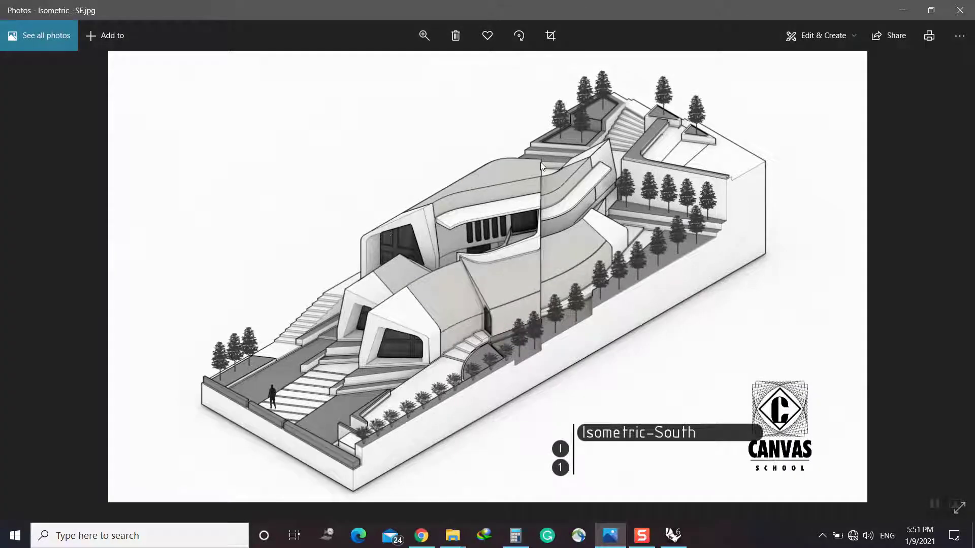
left_click(672, 535)
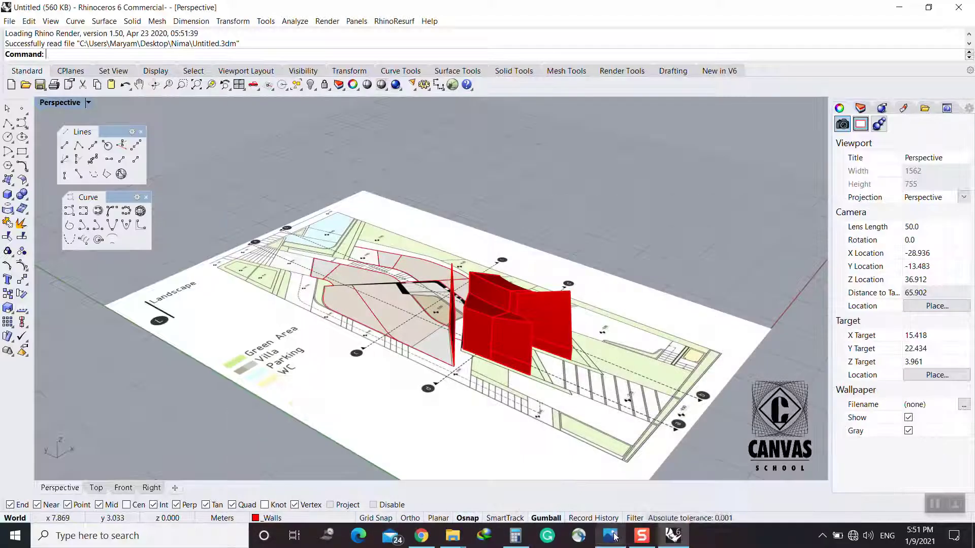
Connect the inner stair edge curve to the edge curve of the tan atrium area with a Fillet of radius 0.7
scroll(476, 262, "up", 6)
scroll(476, 260, "up", 8)
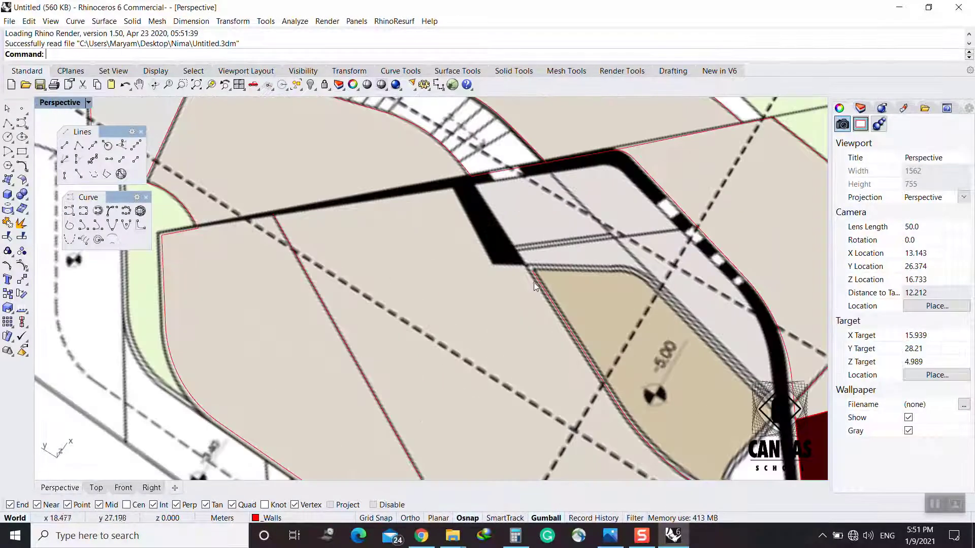
left_click(536, 282)
key("Escape")
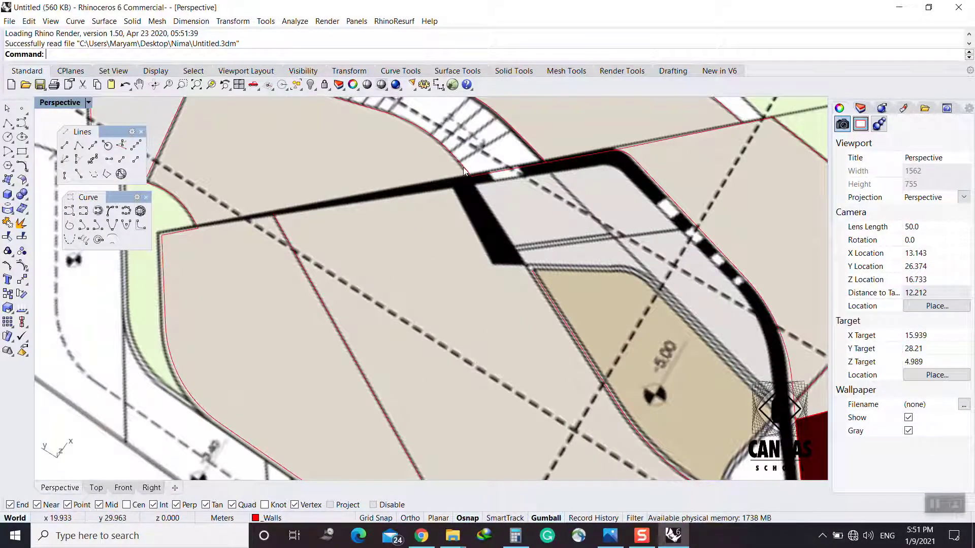
type("f")
key("Return")
left_click(463, 168)
left_click(534, 275)
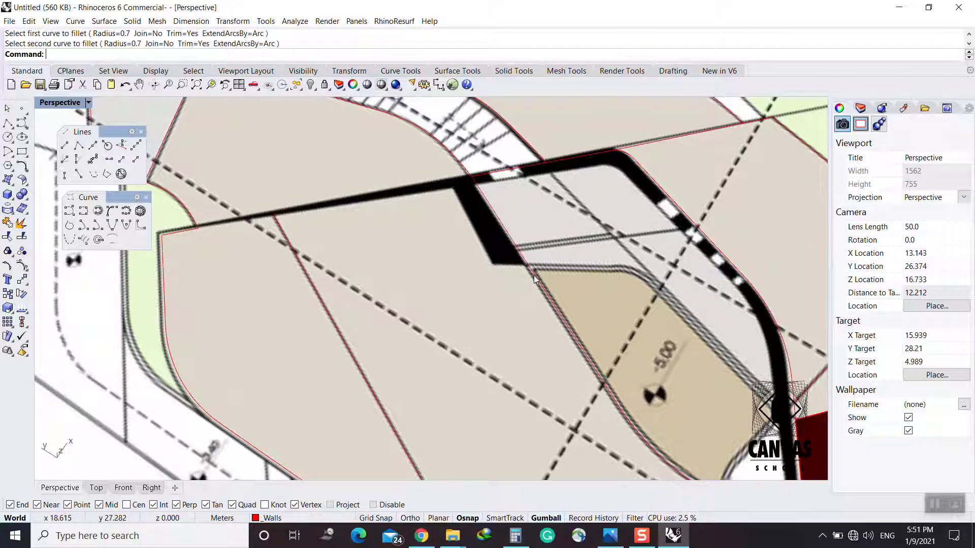
left_click(534, 278)
key("Escape")
scroll(495, 227, "down", 5)
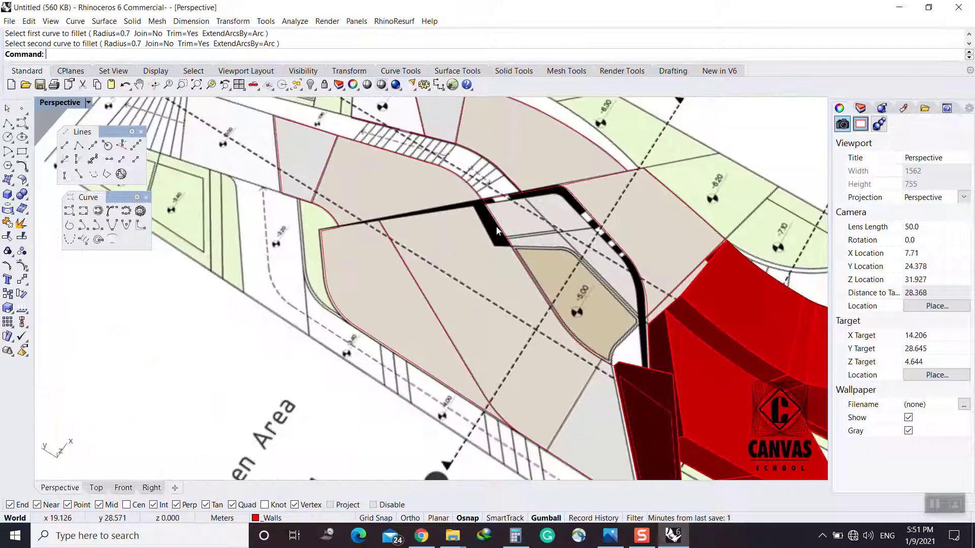
Delete the diagonal curve crossing the large villa area next to the atrium
scroll(491, 227, "down", 3)
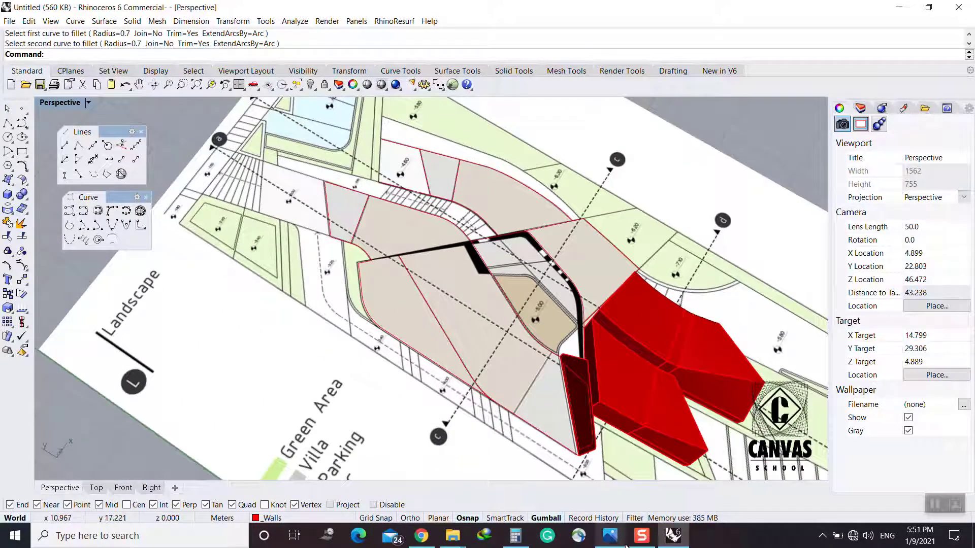
left_click(610, 537)
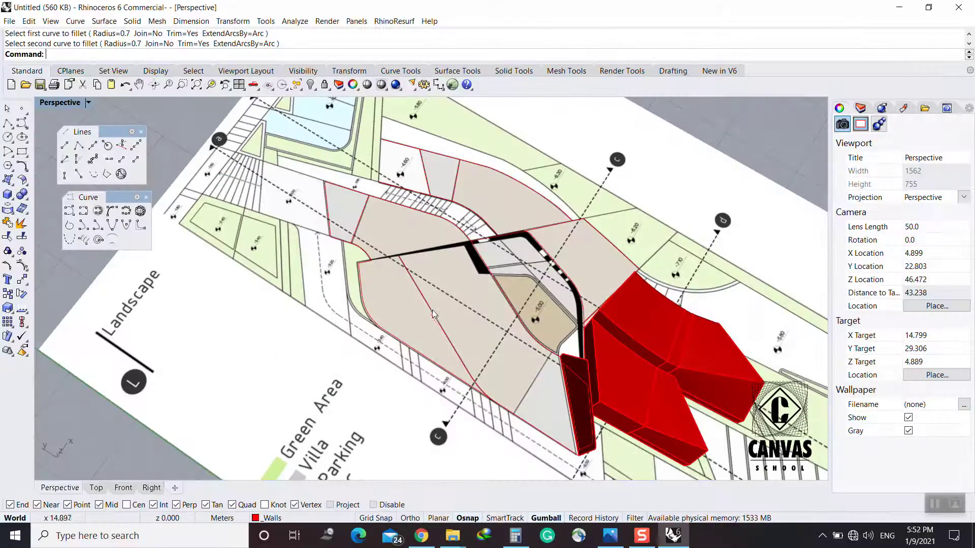
left_click(431, 311)
key("Delete")
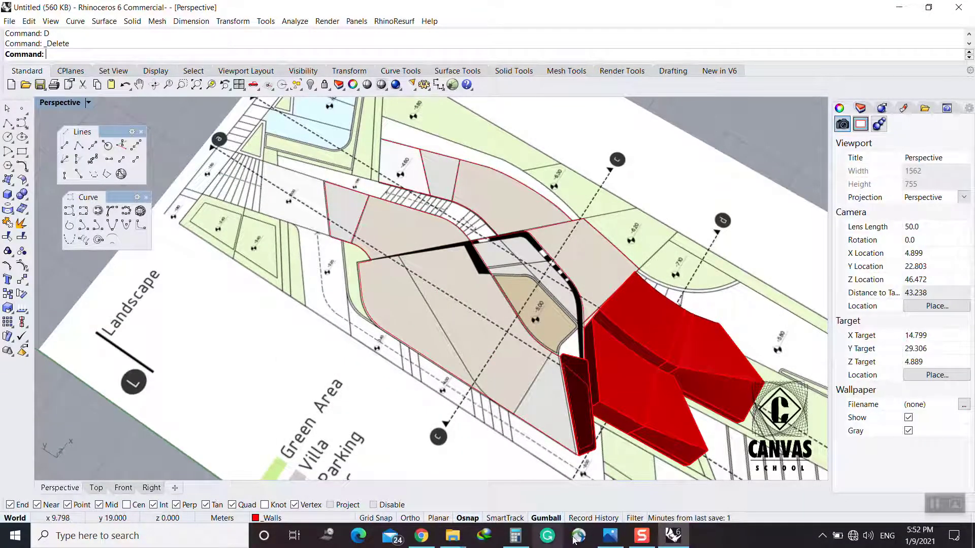
Examine the basement plan and the location and view reference sheets
left_click(605, 541)
scroll(618, 420, "down", 1)
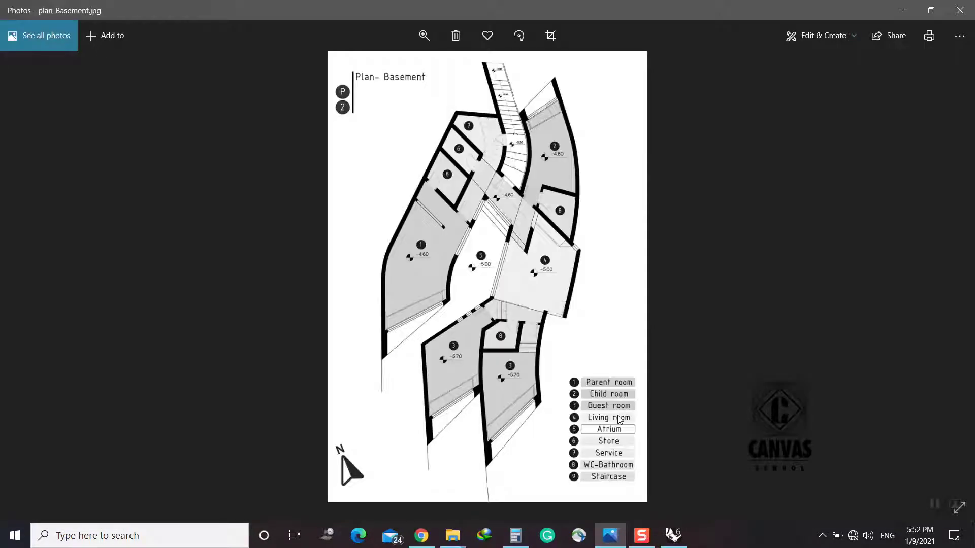
scroll(619, 420, "down", 1)
scroll(620, 420, "down", 1)
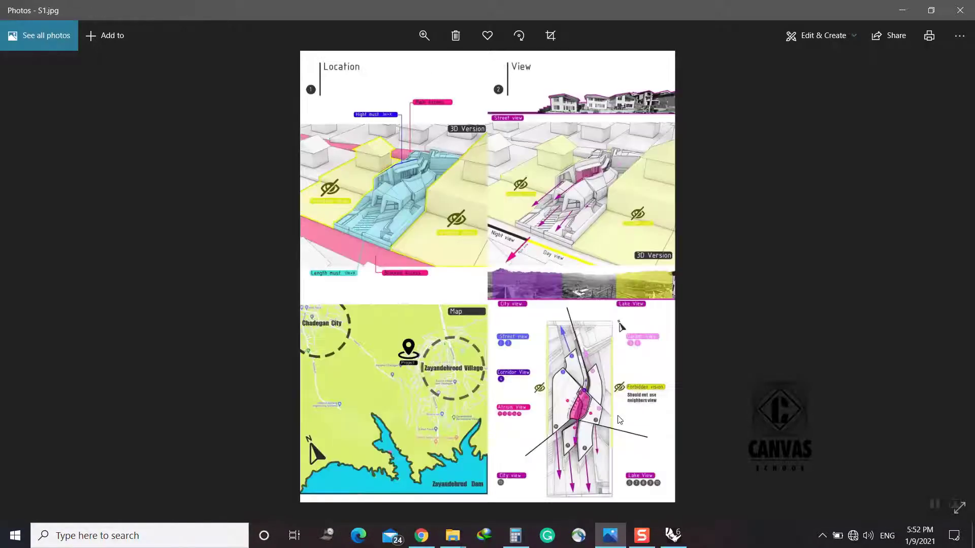
left_click(899, 10)
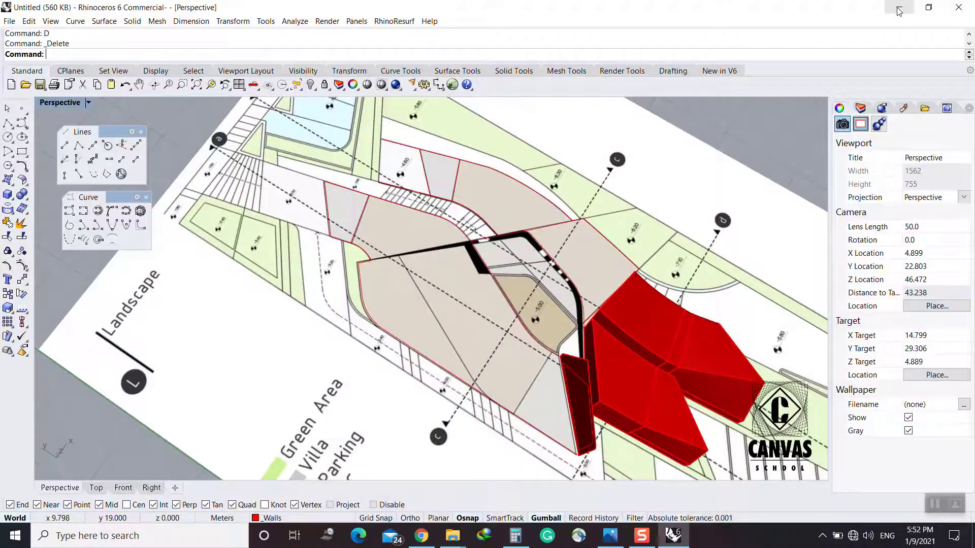
left_click(620, 539)
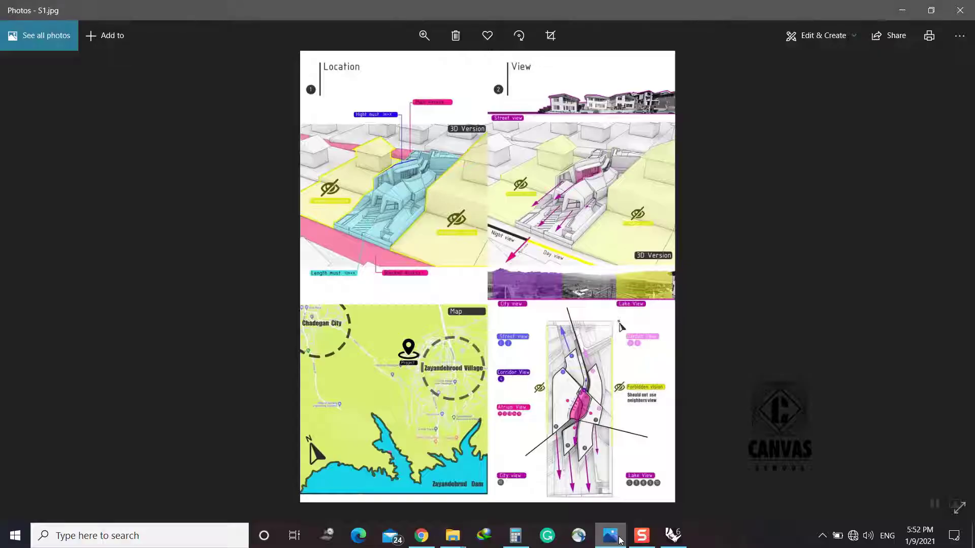
left_click(619, 539)
left_click(620, 540)
left_click(619, 540)
Delete the short curve closing the pointed corner of the large villa area beside the green strip
scroll(416, 228, "up", 6)
left_click(331, 290)
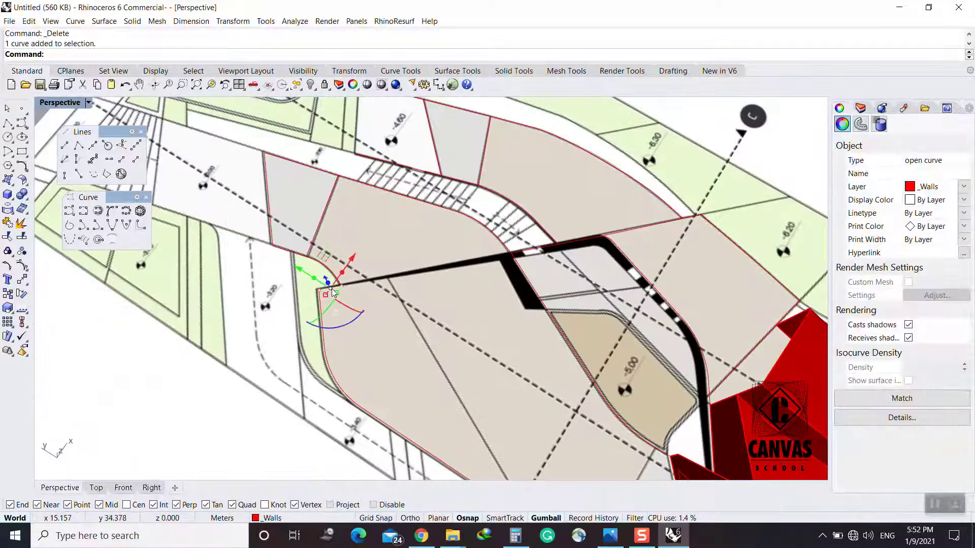
type("d")
key("space")
Try to fillet the straight wall line with the curved outer edge at that corner using radius 0.7, and undo it
type("f")
key("space")
left_click(352, 283)
left_click(320, 302)
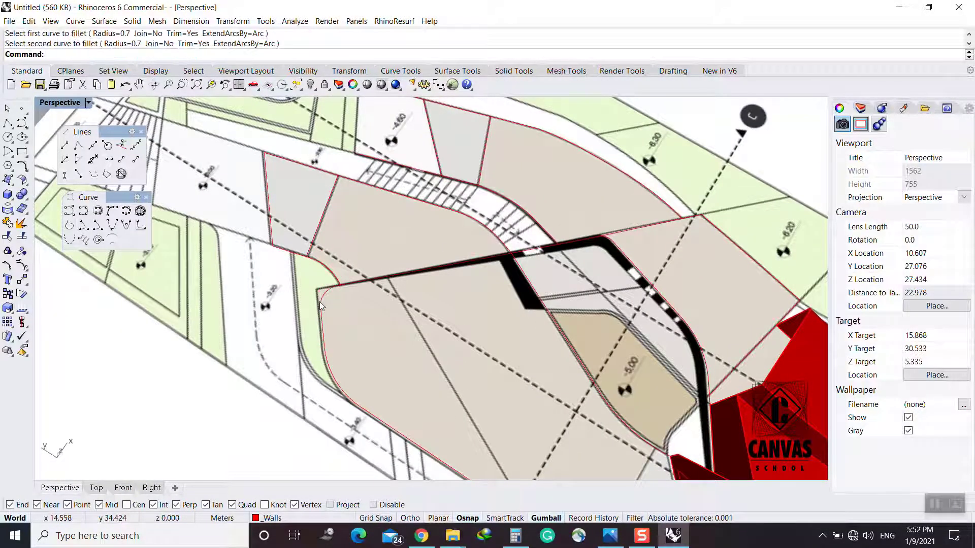
key("ctrl+z")
Fillet the villa area's curved outer edge and the straight wall line into a sharp corner with radius 0
key("space")
type("r")
key("space")
type("0")
key("space")
left_click(319, 303)
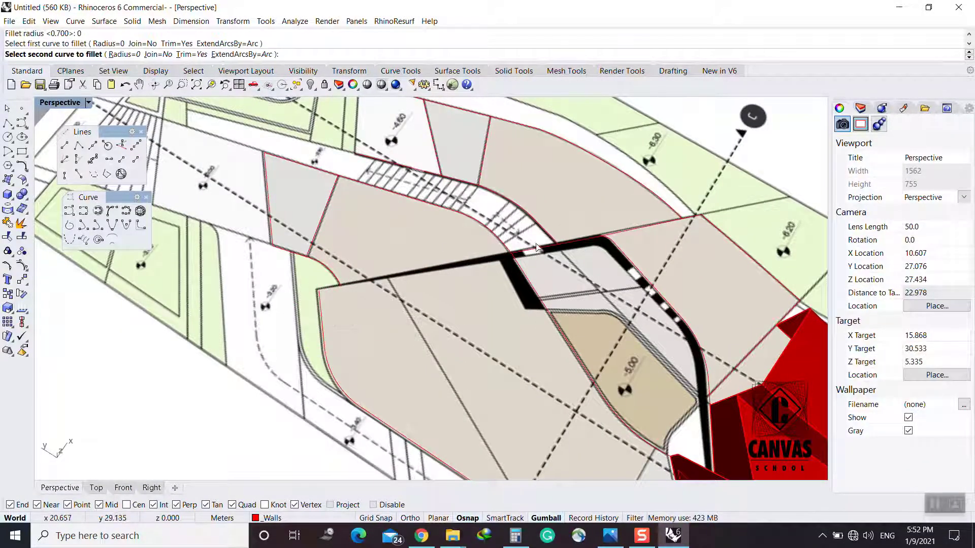
left_click(539, 250)
Explode the outline between the black curved wall and the red volumes, and delete its segment in line with the straight wall
left_click(538, 250)
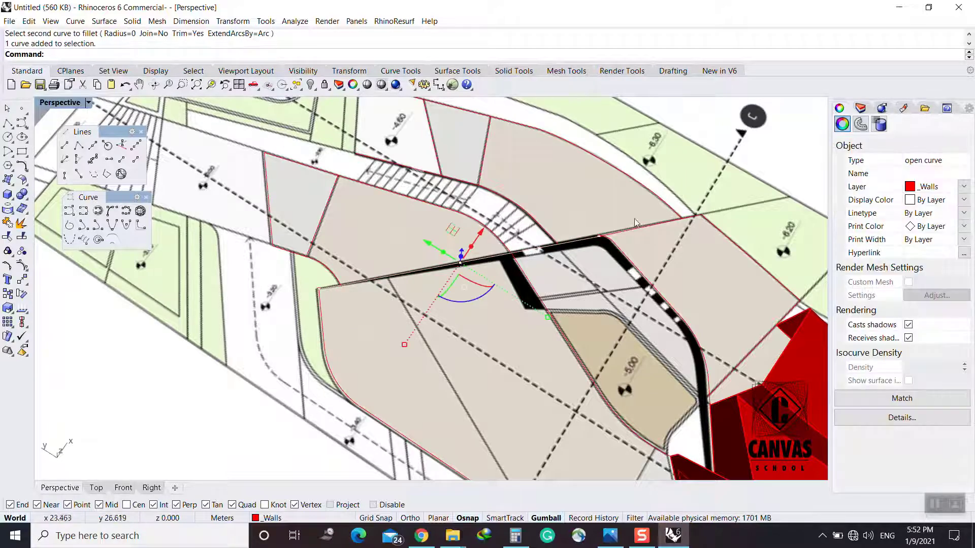
scroll(539, 251, "up", 4)
left_click(576, 261)
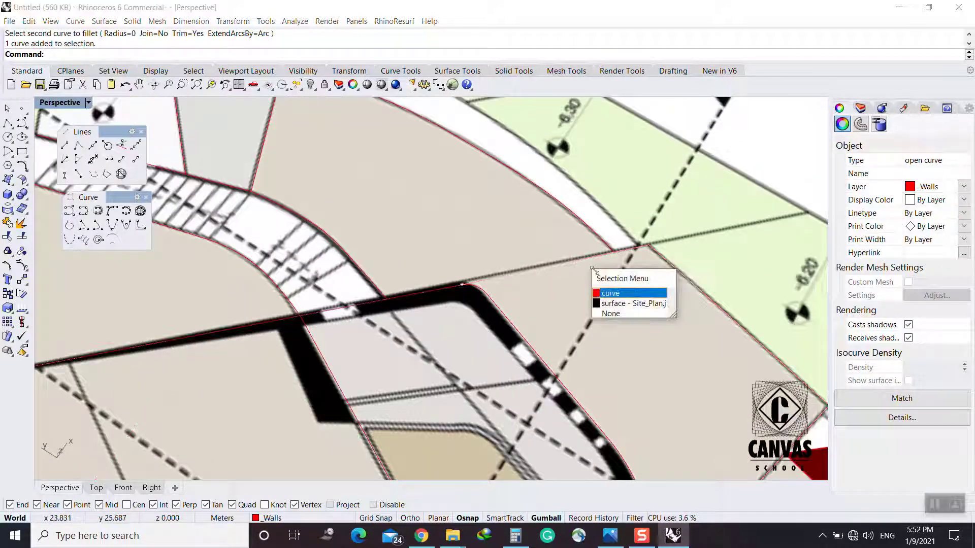
left_click(617, 290)
scroll(608, 279, "down", 4)
scroll(619, 290, "up", 4)
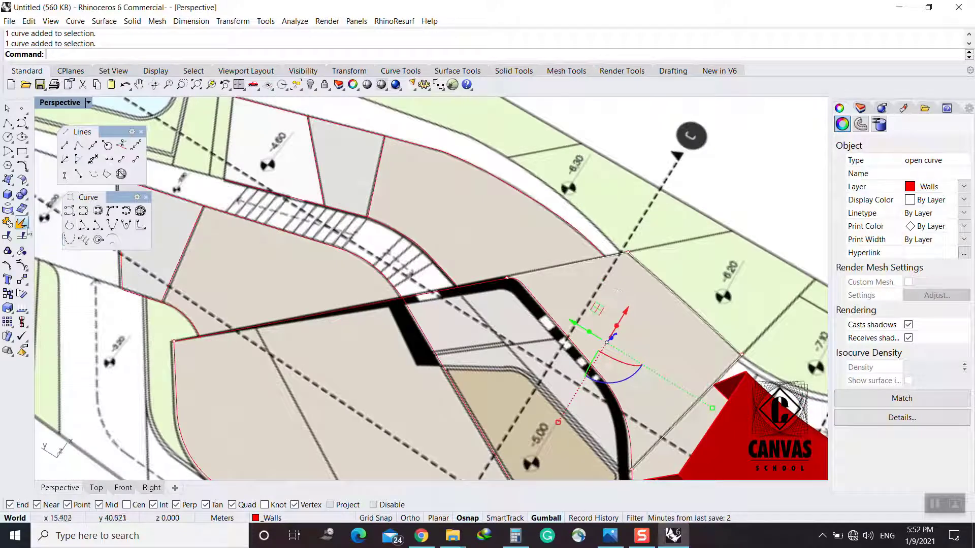
left_click(21, 224)
scroll(524, 278, "up", 4)
left_click(525, 279)
key("Delete")
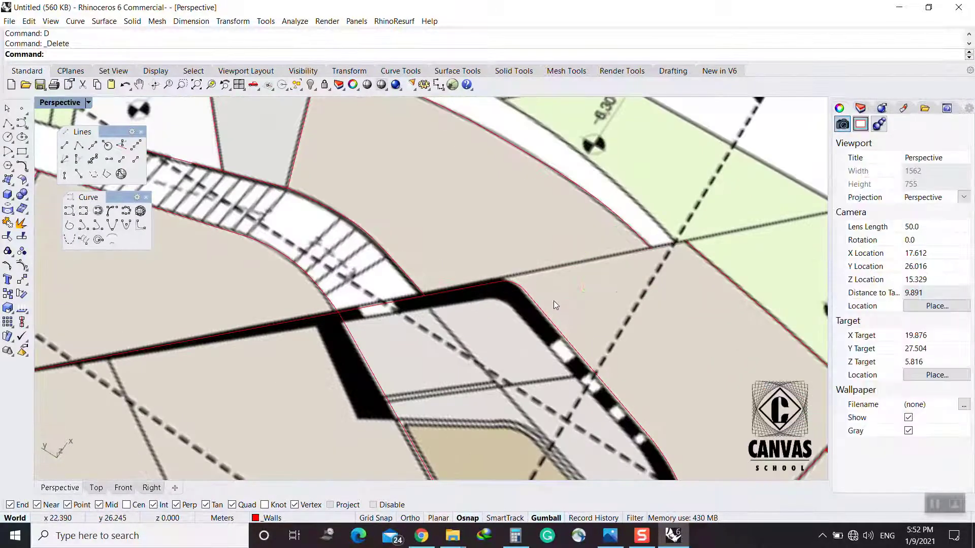
Fillet the straight wall line with the outer edge bordering the green area, using radius 0
type("F")
key("Return")
left_click(464, 289)
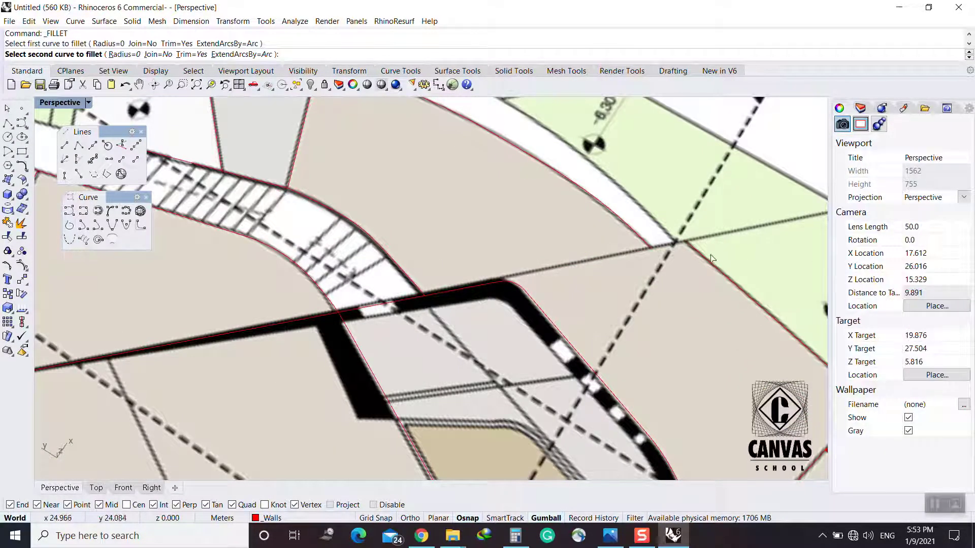
left_click(709, 255)
Extend the curved outer edge of the adjoining villa wing up to the straight wall line
type("Extend")
key("Return")
left_click(646, 251)
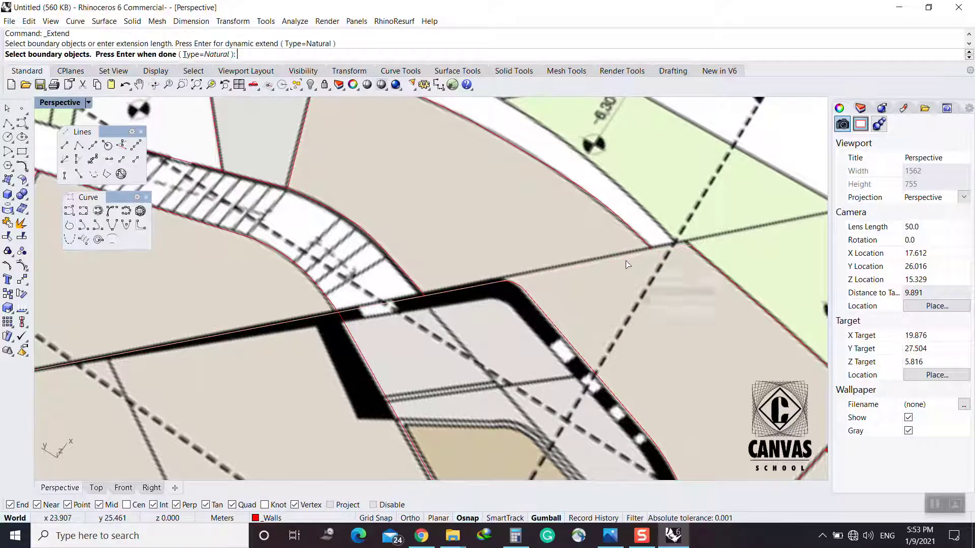
left_click(638, 237)
key("Return")
left_click(640, 250)
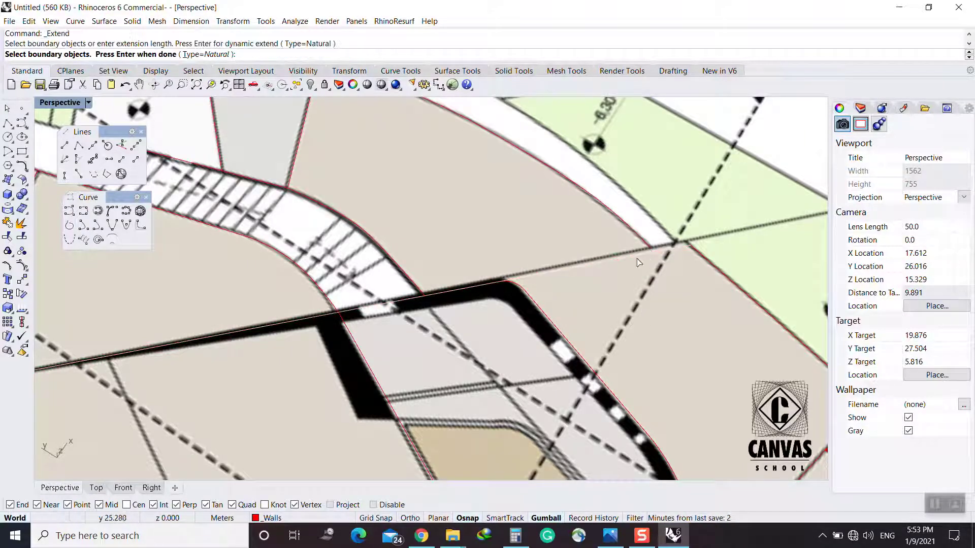
key("Return")
Join the curve running from the stairs with the atrium's curved edge into one curve
scroll(654, 255, "down", 3)
scroll(459, 227, "down", 3)
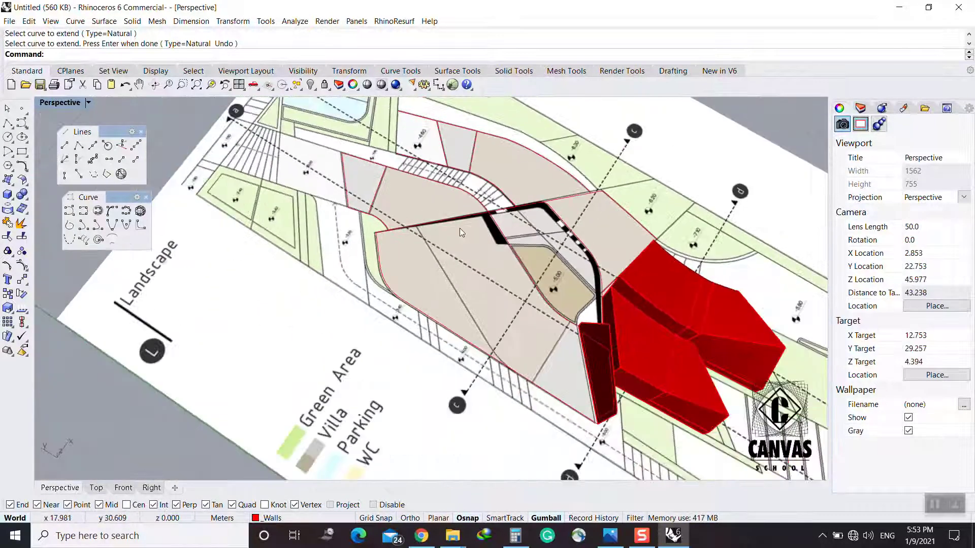
left_click(502, 237)
right_click(502, 238)
scroll(542, 294, "up", 6)
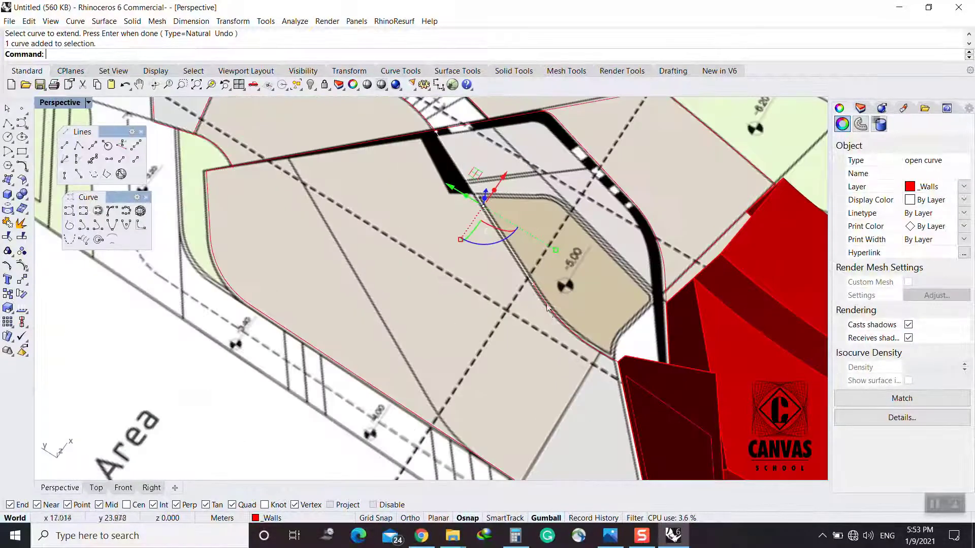
left_click(549, 310, "shift")
right_click(549, 311)
key("ctrl+j")
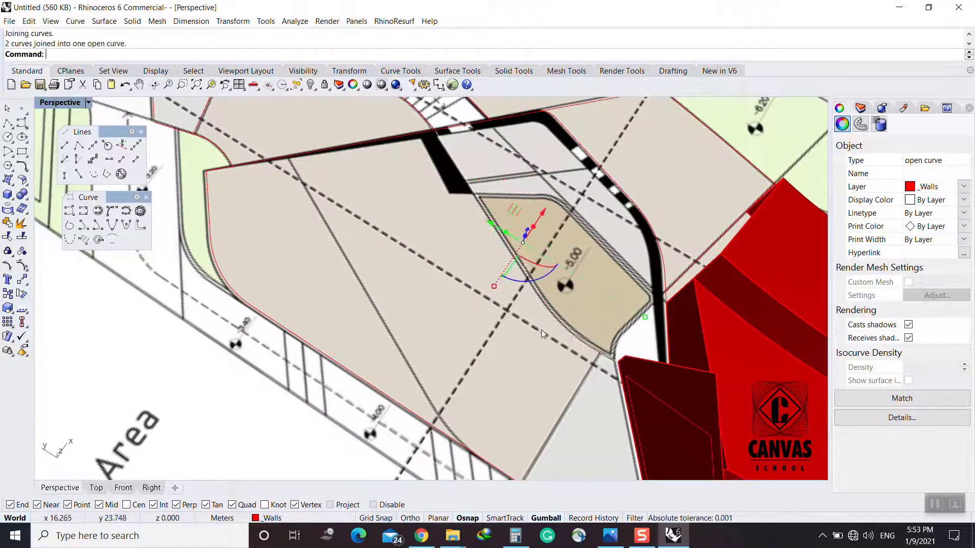
Examine the ends of the joined atrium edge curve at the red wall surface and at the straight wall line
right_click_drag(550, 323, 606, 320)
left_click(607, 323)
left_click(604, 315)
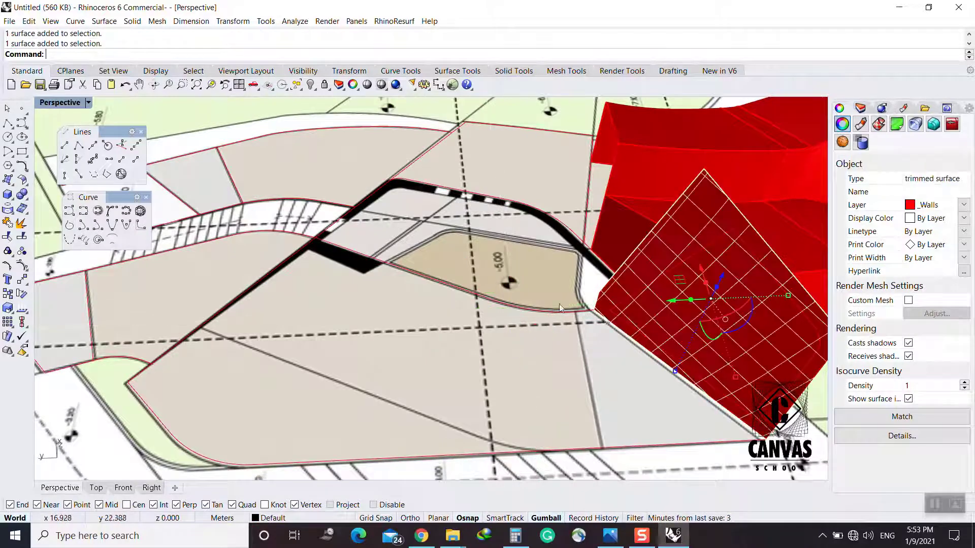
scroll(609, 316, "up", 5)
left_click(615, 318)
scroll(620, 316, "up", 6)
scroll(628, 318, "down", 10)
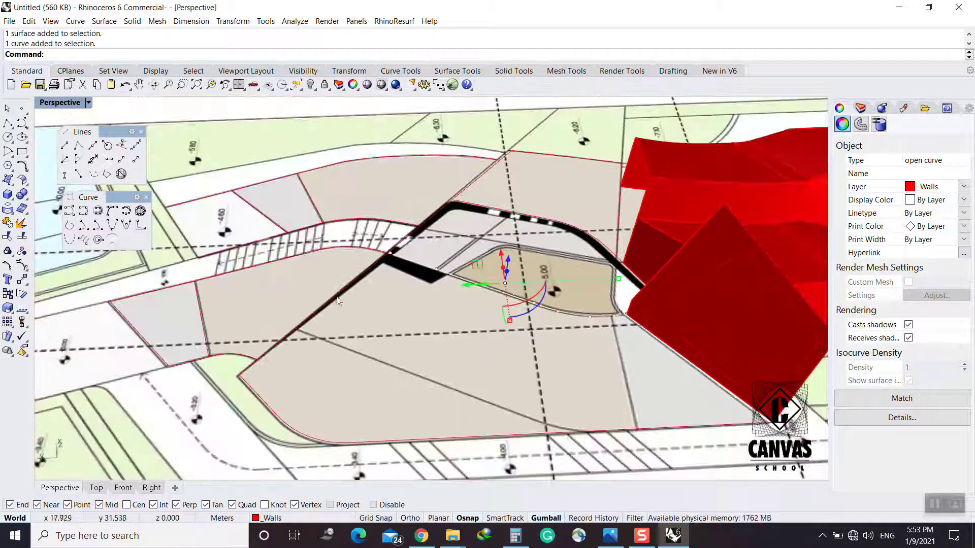
left_click(339, 293, "shift")
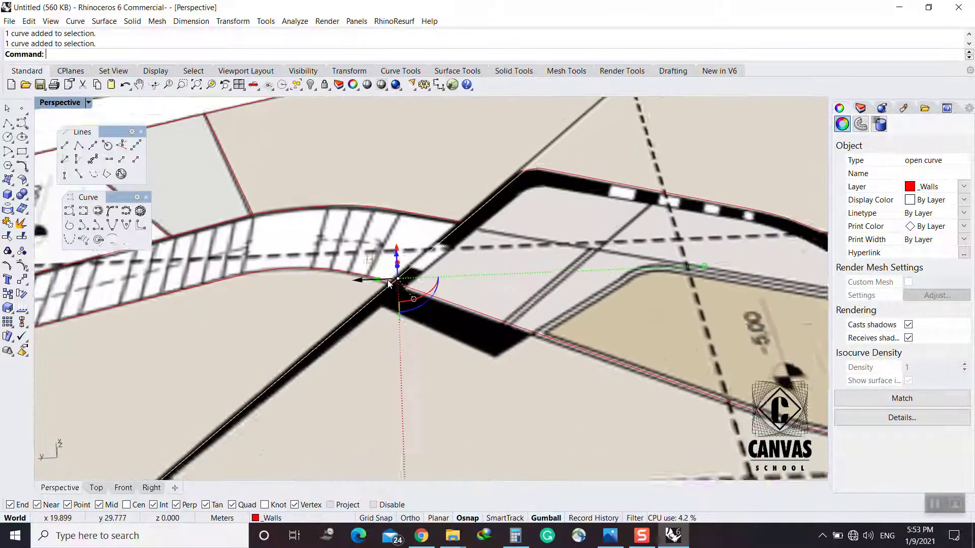
scroll(355, 298, "up", 5)
key("Escape")
Split the straight wall line where it meets the stair and atrium edge curves, using those curves as cutting objects
type("lit")
key("Return")
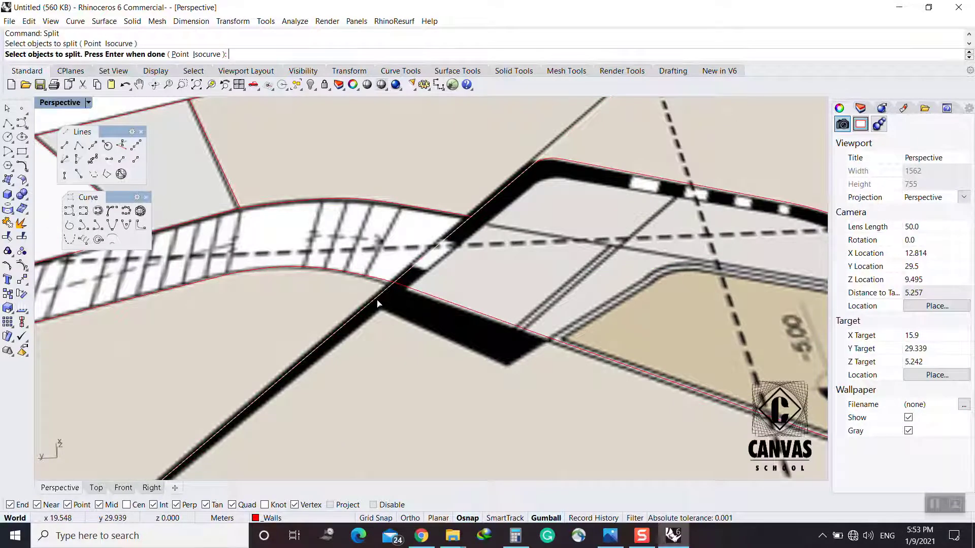
left_click(379, 302)
key("Return")
left_click(406, 291)
left_click(443, 321)
key("Return")
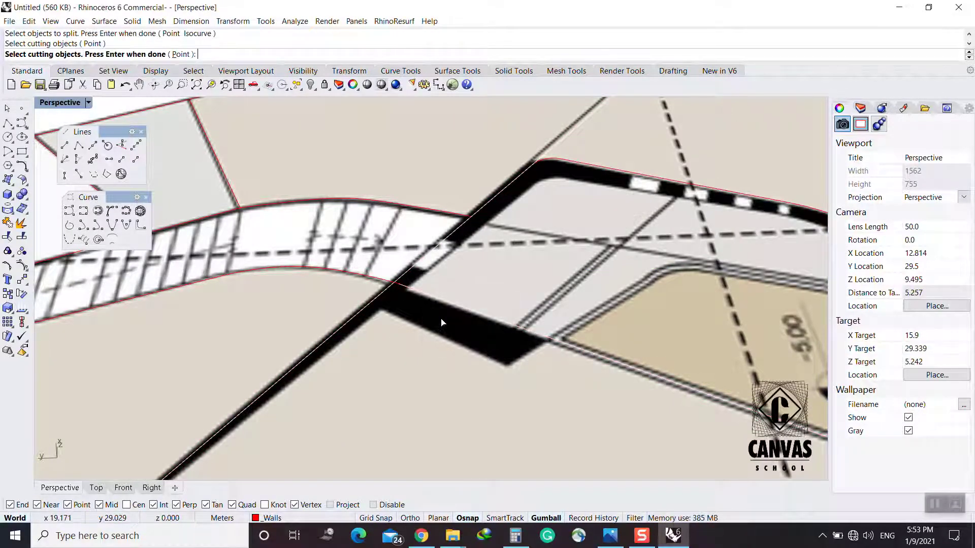
Try to split the straight wall line using the atrium edge curve as the cutting object
scroll(371, 284, "up", 4)
left_click(417, 288)
scroll(400, 282, "up", 2)
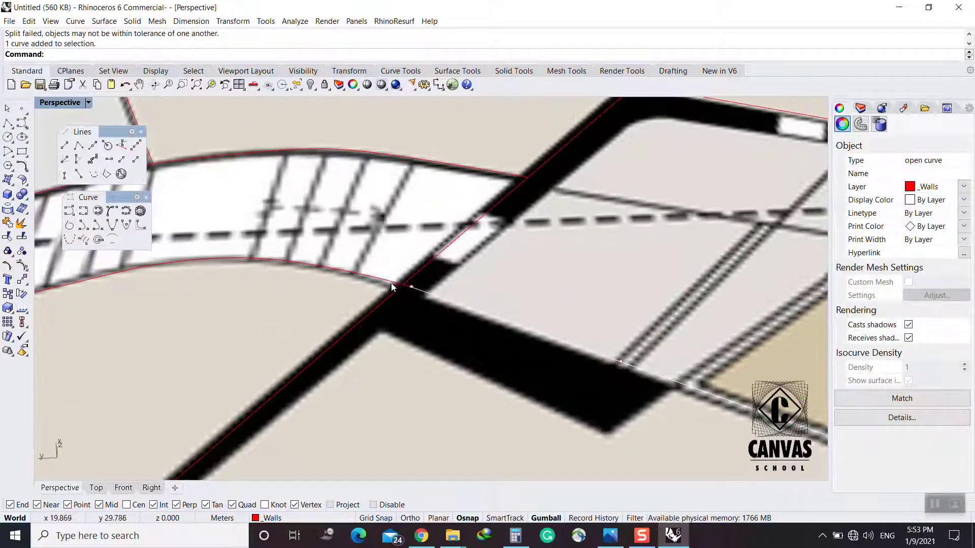
Try shifting the stair curve's end control point where it meets the straight wall line, and undo that shift
left_click(395, 290)
left_click(347, 274)
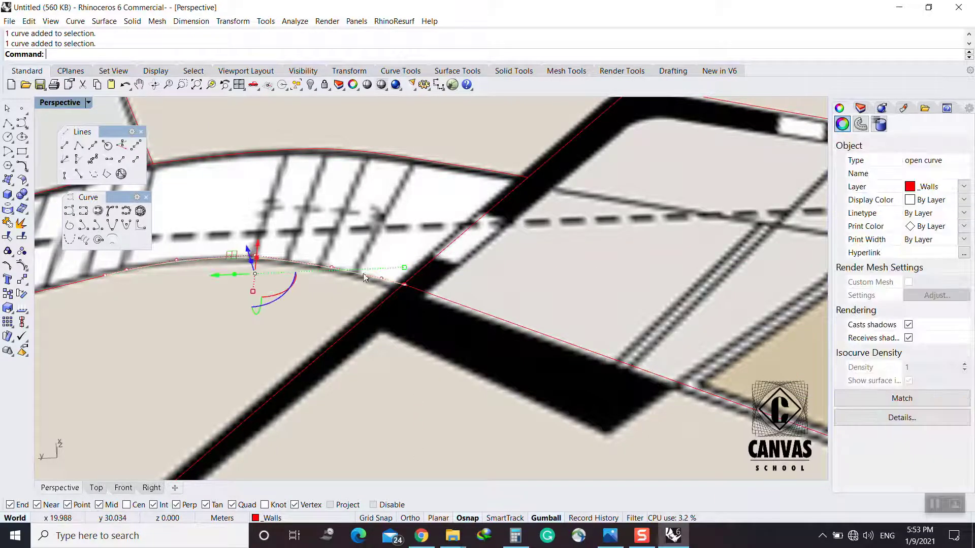
scroll(405, 286, "up", 1)
left_click(405, 286)
left_click(441, 319)
type("zs")
key("Return")
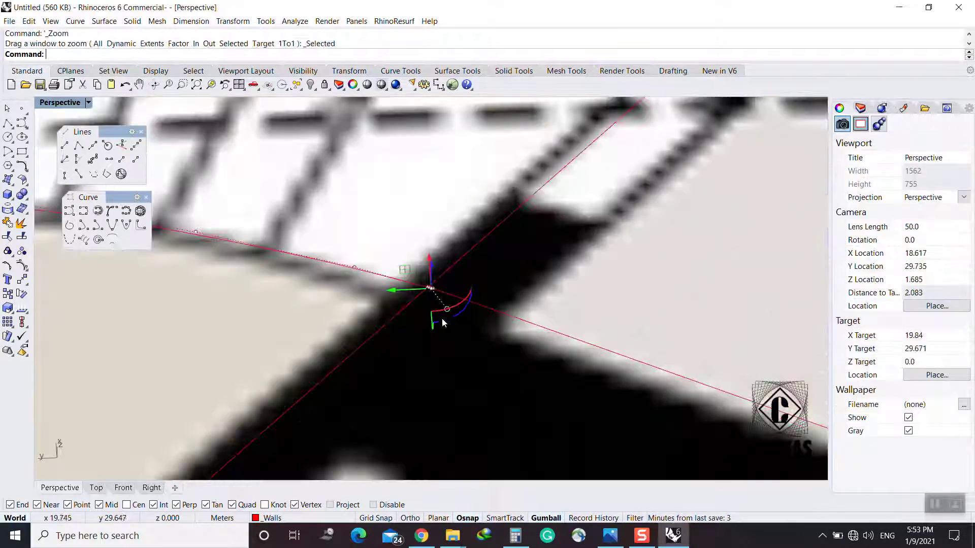
scroll(425, 280, "up", 5)
left_click_drag(425, 290, 446, 310)
key("ctrl+z")
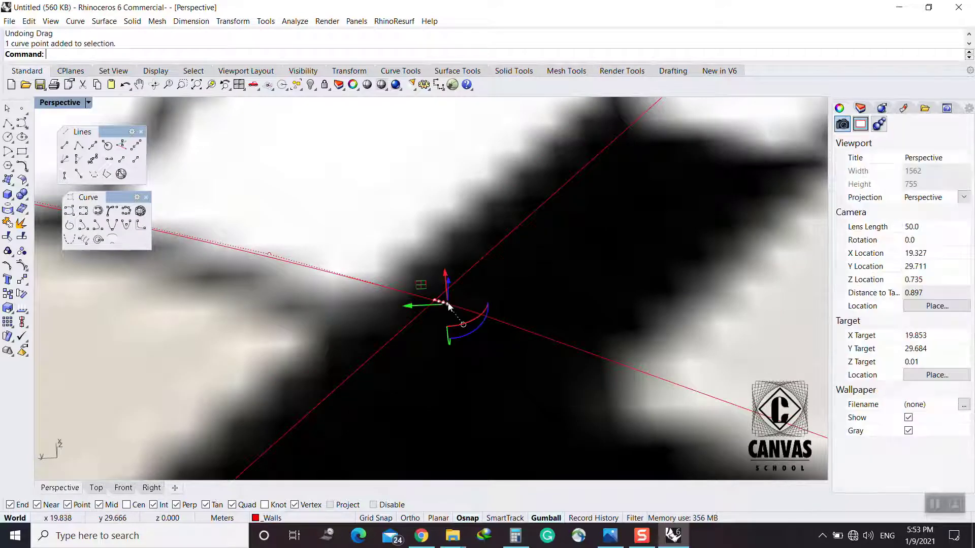
Delete the stair curve's surplus end control points beyond the straight wall line, restoring the last one removed
key("Delete")
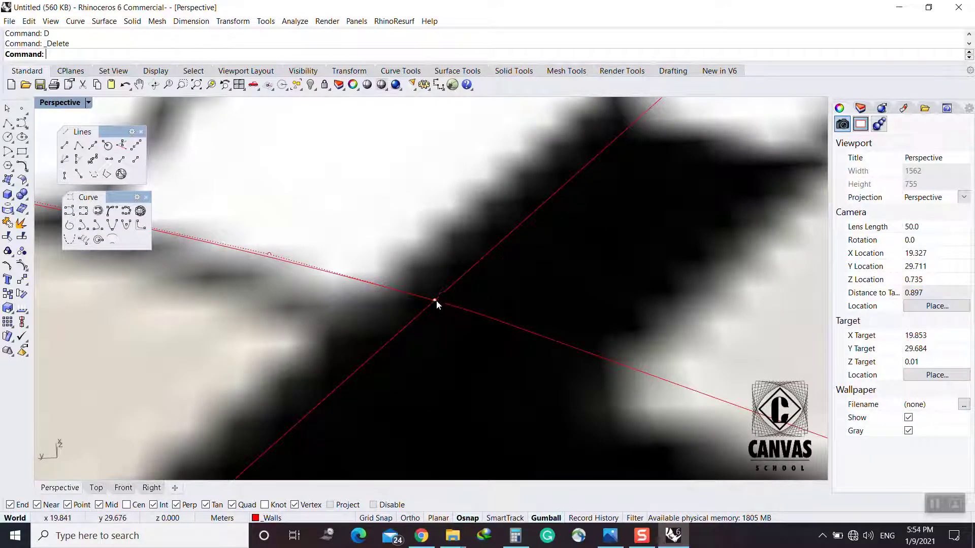
type("D")
left_click(435, 302)
key("Return")
key("ctrl+z")
Try the Move command on the stair curve's end control point to place it on the straight wall line
type("M")
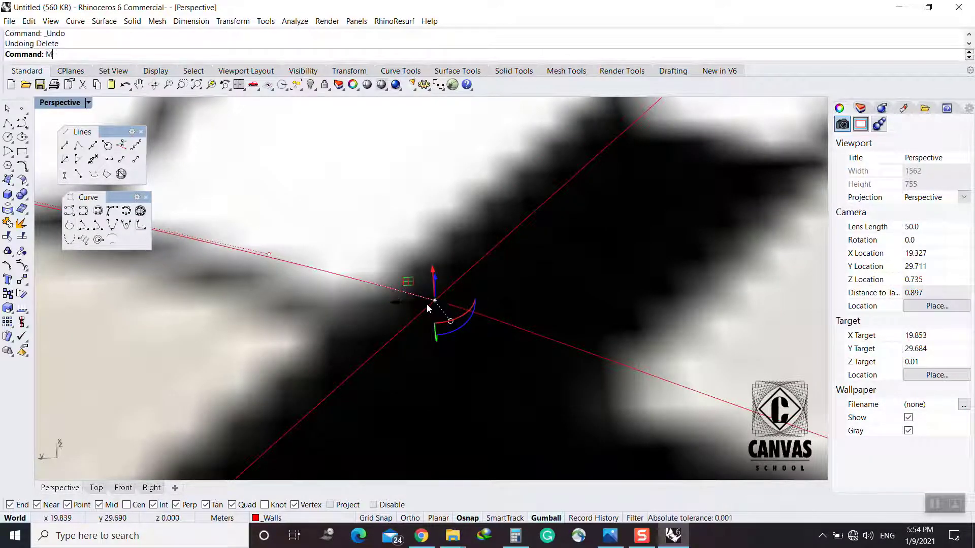
key("Return")
left_click(435, 300)
left_click(434, 299)
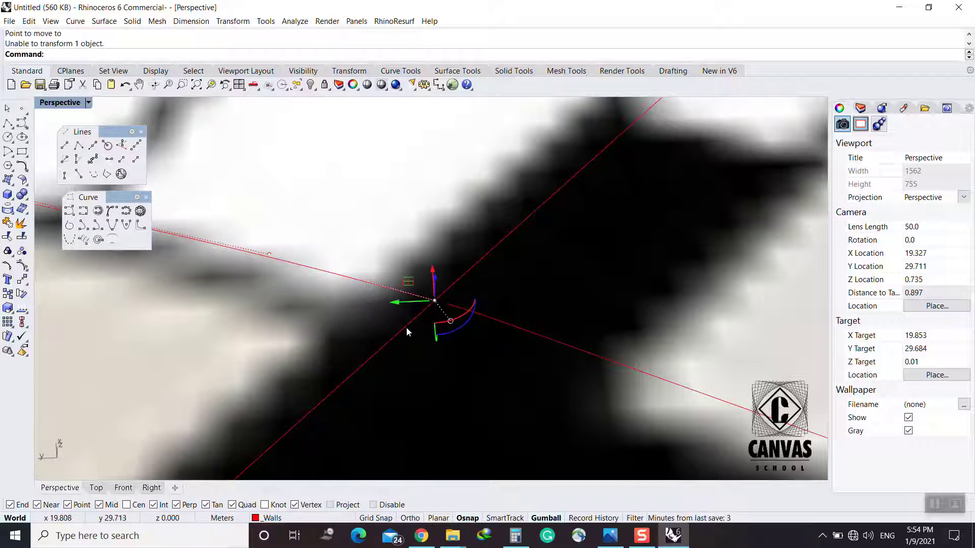
Extend the atrium edge curve up to the straight wall line, using that line as the boundary
type("EX")
key("Return")
left_click(446, 290)
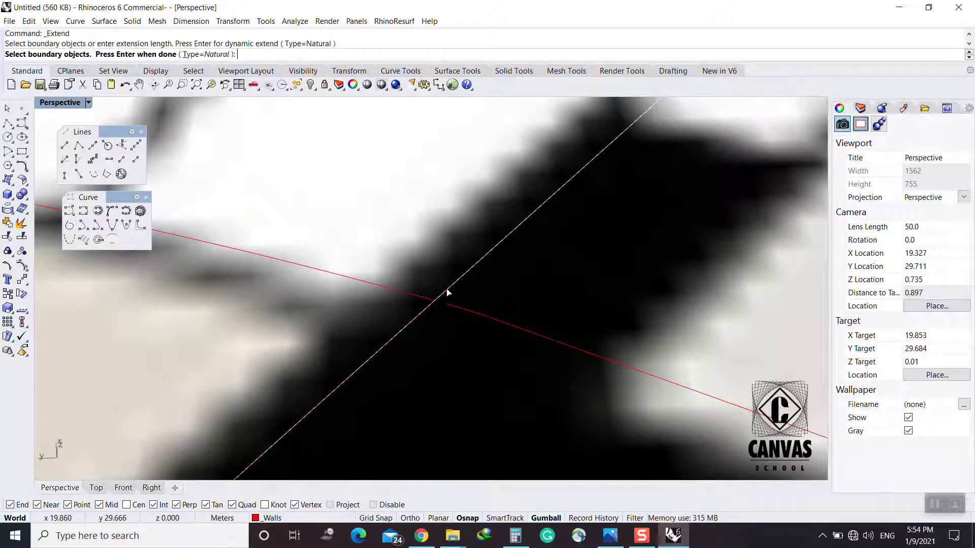
key("Return")
left_click(455, 306)
key("Return")
Split the straight wall line at the end of the extended atrium edge curve
scroll(452, 291, "down", 12)
left_click(449, 291)
scroll(449, 291, "up", 4)
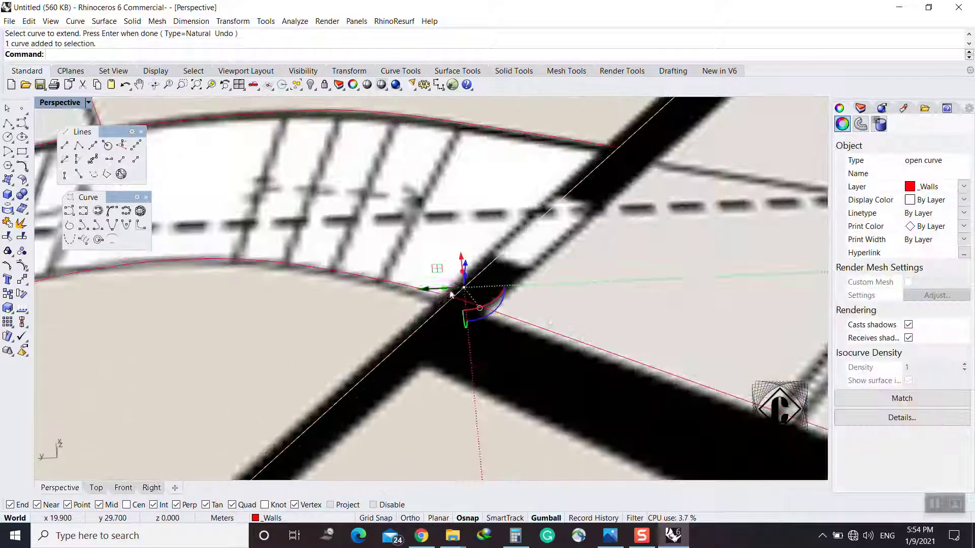
scroll(444, 287, "down", 4)
scroll(446, 290, "up", 5)
key("Escape")
type("Split")
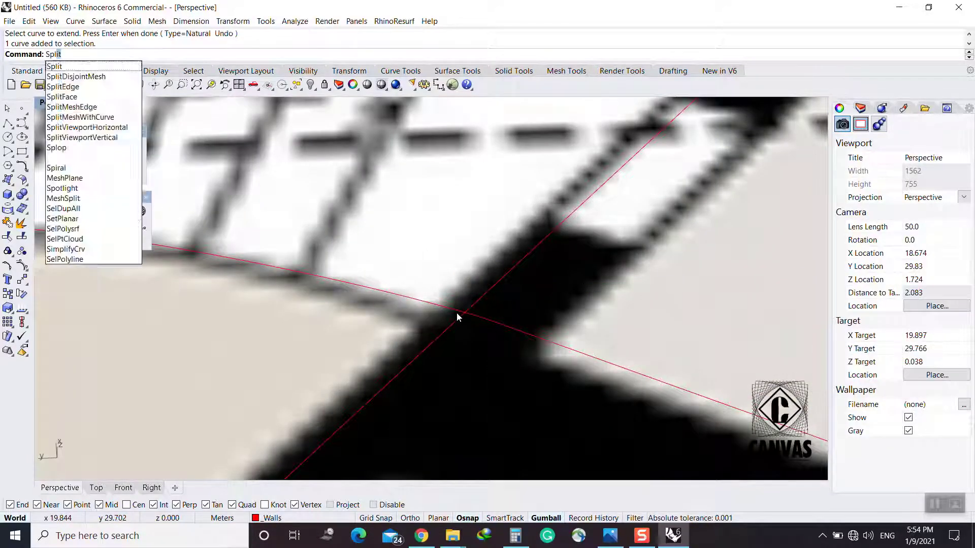
key("Return")
left_click(457, 318)
key("Return")
left_click(478, 317)
key("Return")
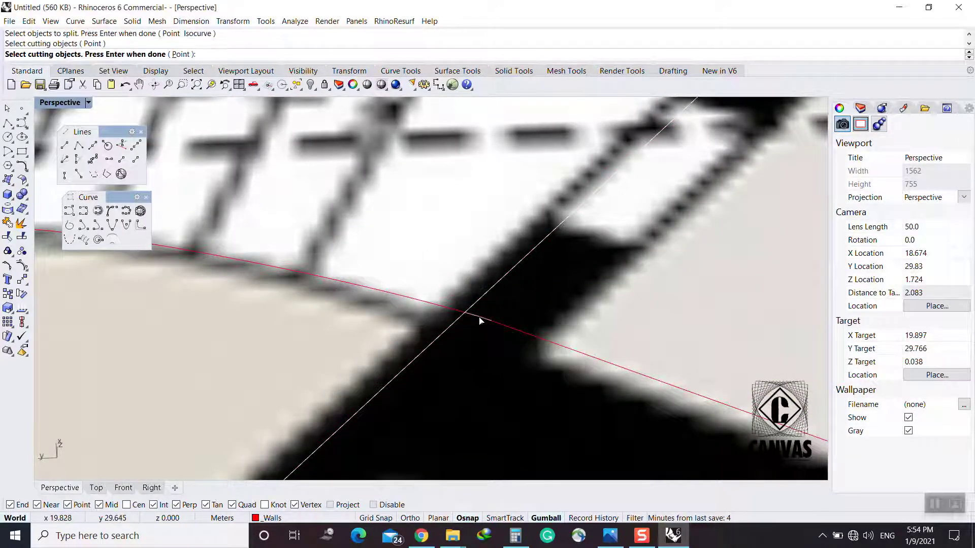
key("Return")
Join the short end piece at the straight wall line with the long atrium edge curve
left_click(481, 318)
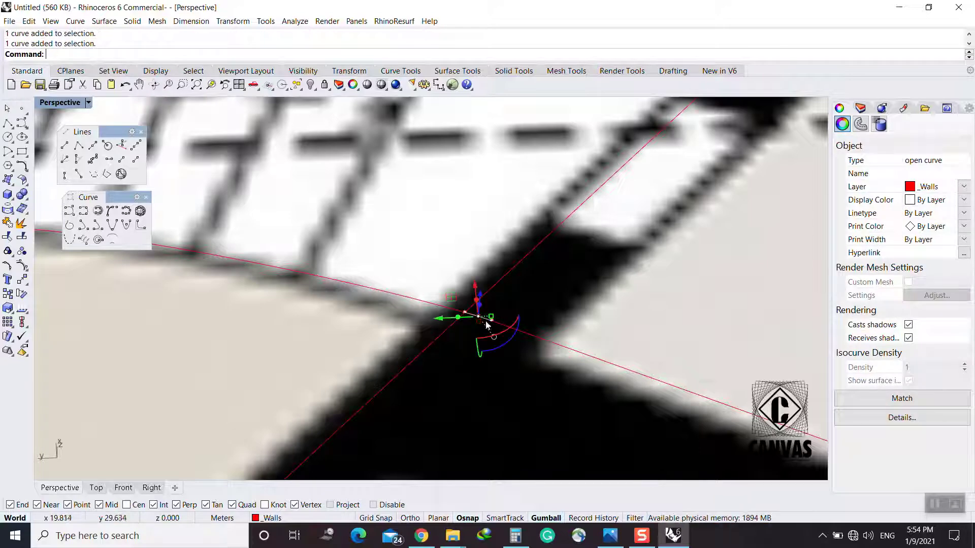
left_click(535, 336, "shift")
middle_click(536, 331)
left_click(536, 337)
scroll(541, 292, "down", 6)
scroll(514, 293, "down", 5)
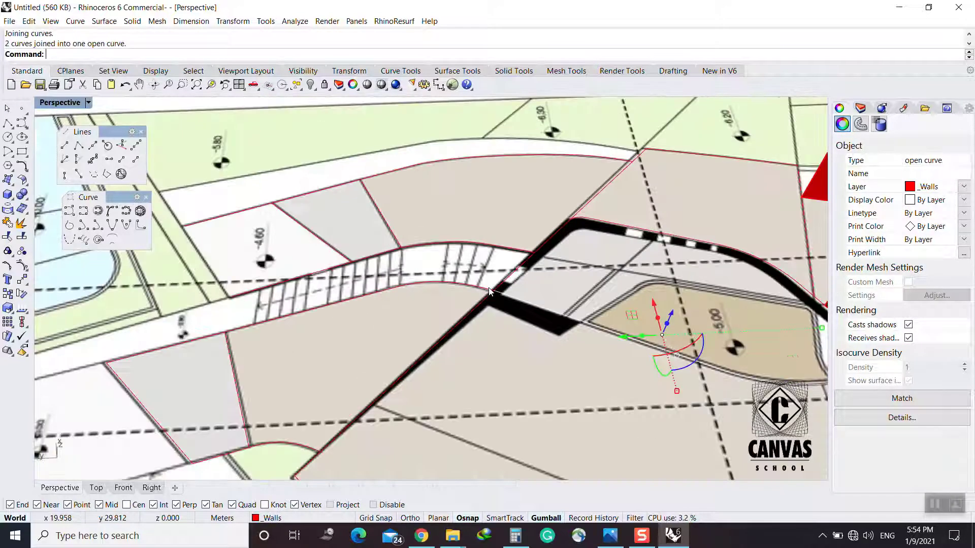
Join the large wing's curved corner segments along the green area with its long outer edge into one curve
left_click(473, 307)
left_click(417, 405)
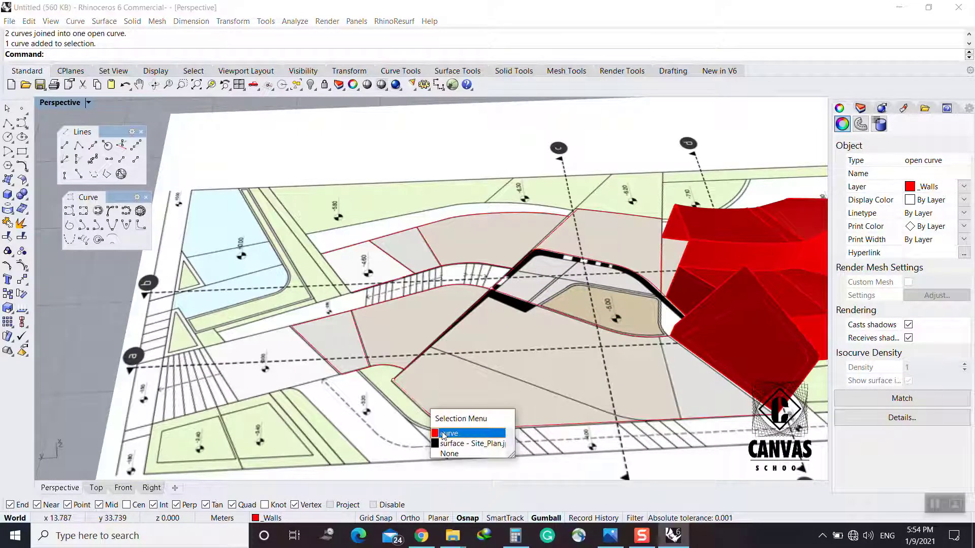
left_click(444, 435)
left_click(452, 425, "shift")
left_click(521, 426, "shift")
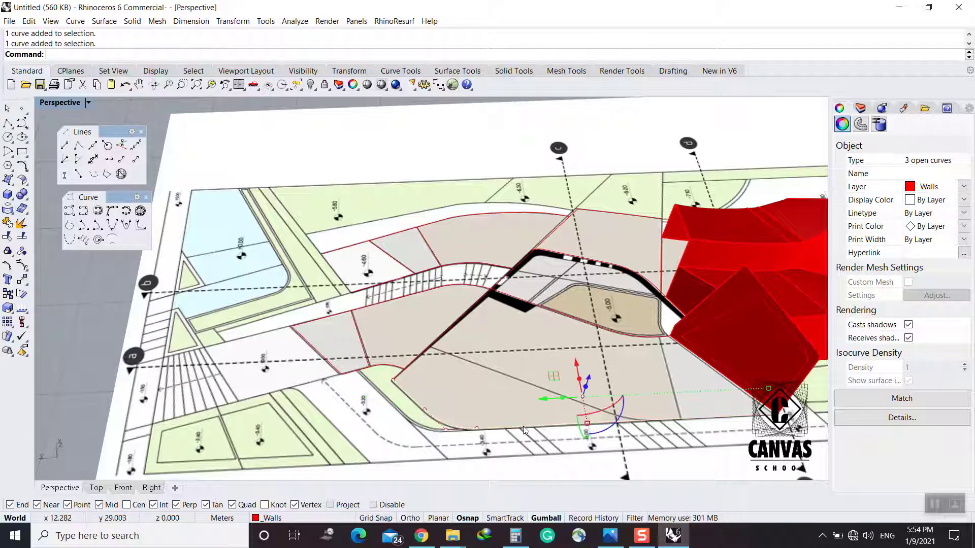
middle_click(638, 354)
left_click(651, 364)
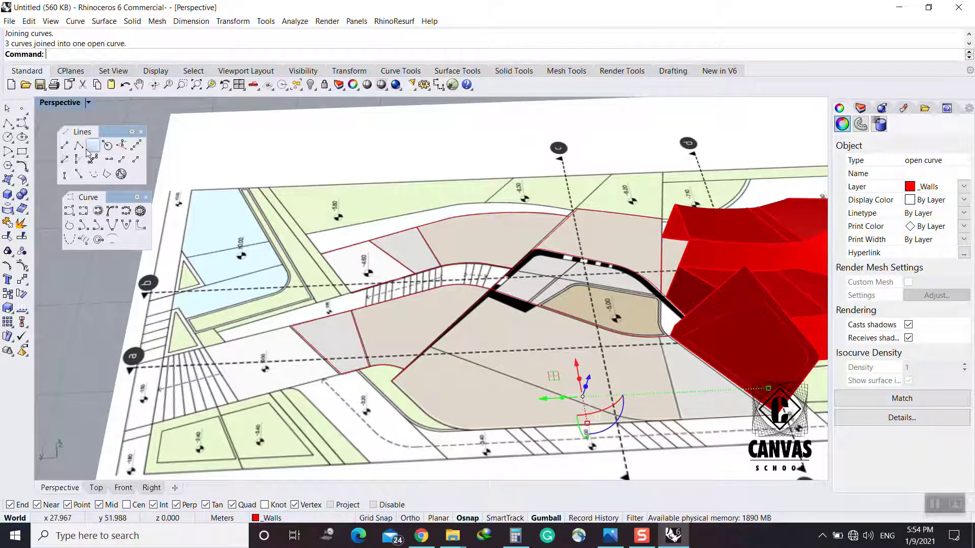
scroll(700, 451, "up", 5)
scroll(376, 414, "down", 6)
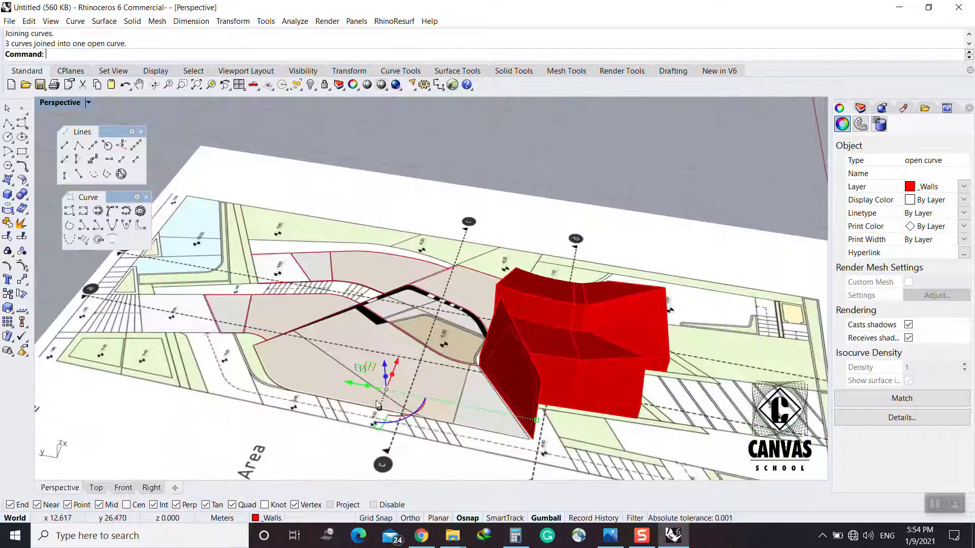
left_click(433, 375)
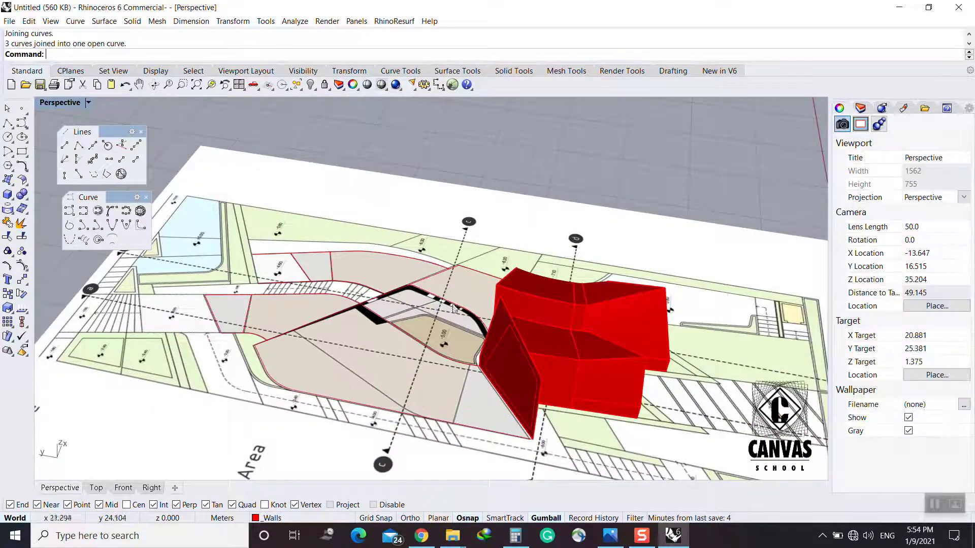
right_click_drag(433, 374, 406, 337)
left_click(330, 309)
left_click(589, 182)
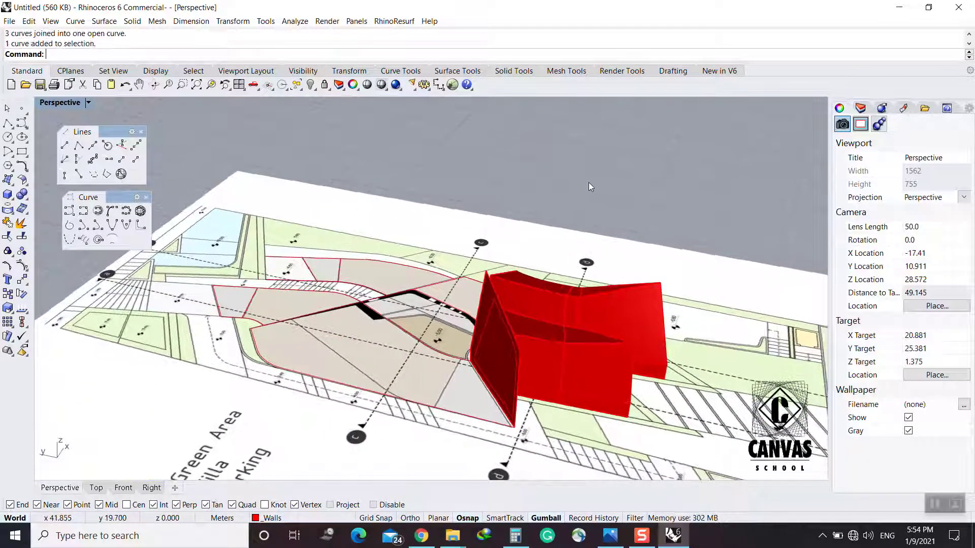
Switch to Photos, examine the view diagram of the atrium and wings in S1.jpg, and return to Rhino
left_click(610, 535)
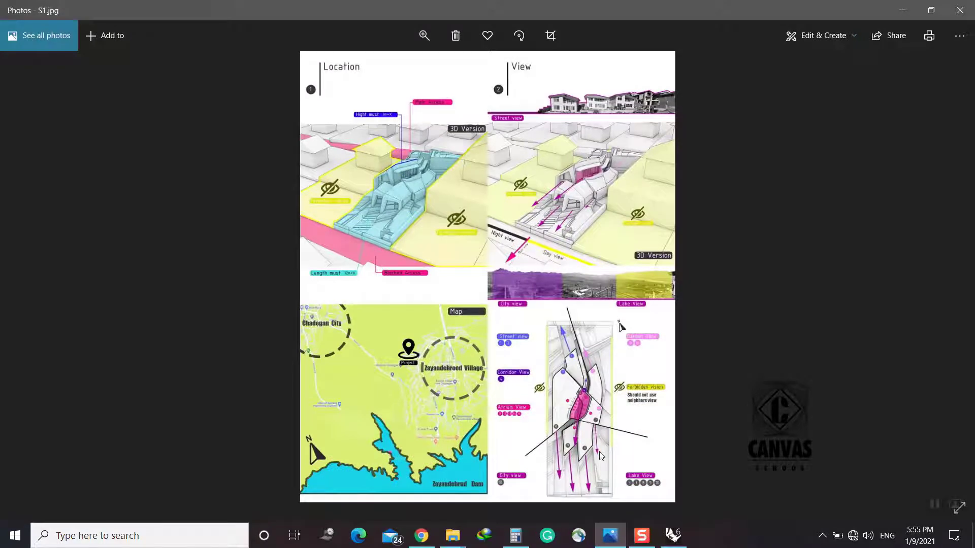
scroll(601, 455, "up", 3, "ctrl")
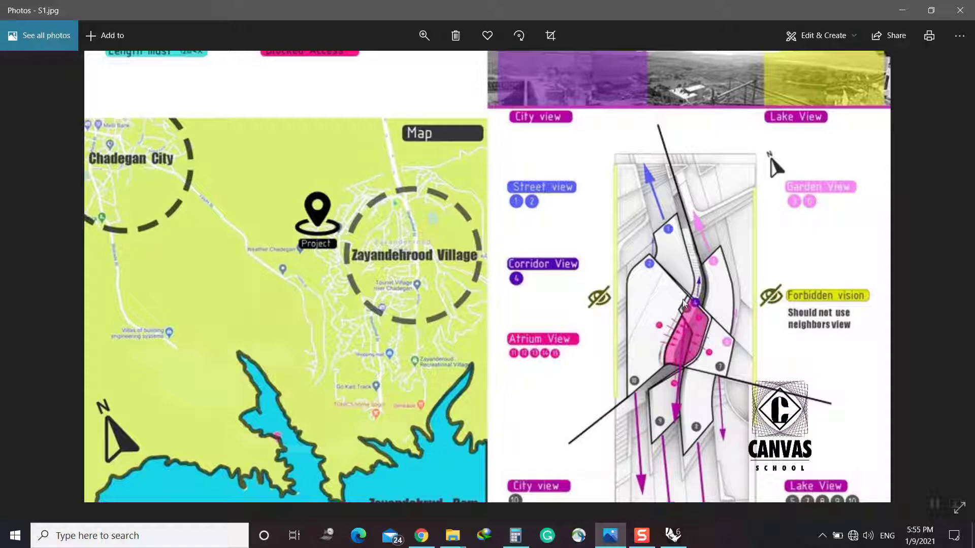
left_click(610, 535)
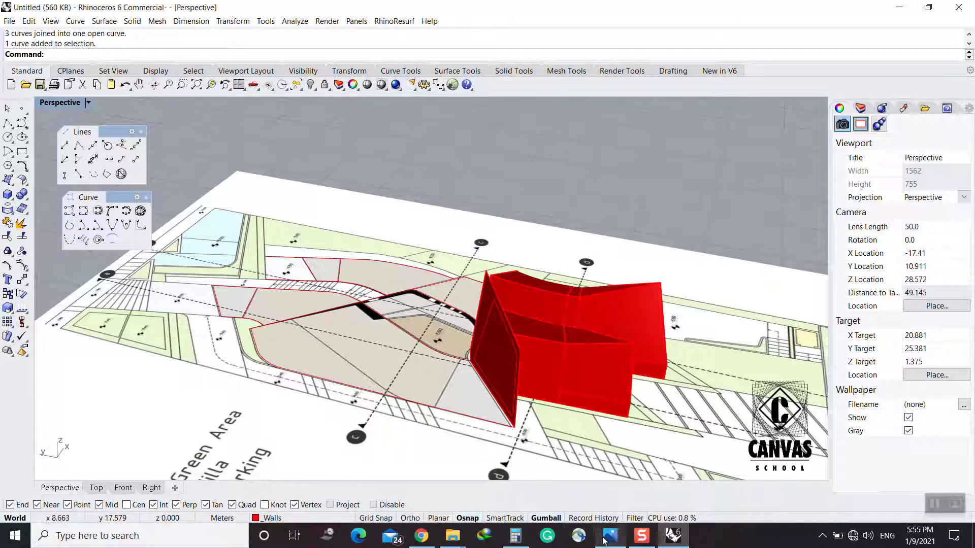
Switch to Photos and compare the south-east and north-west elevations, the south isometric and the Old House concept sheet
left_click(603, 538)
scroll(607, 380, "up", 6)
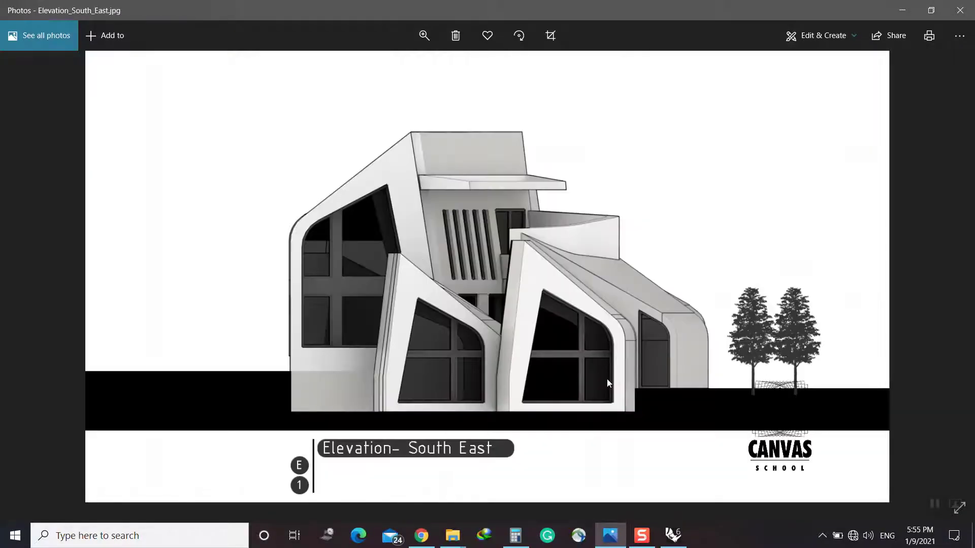
key("Right")
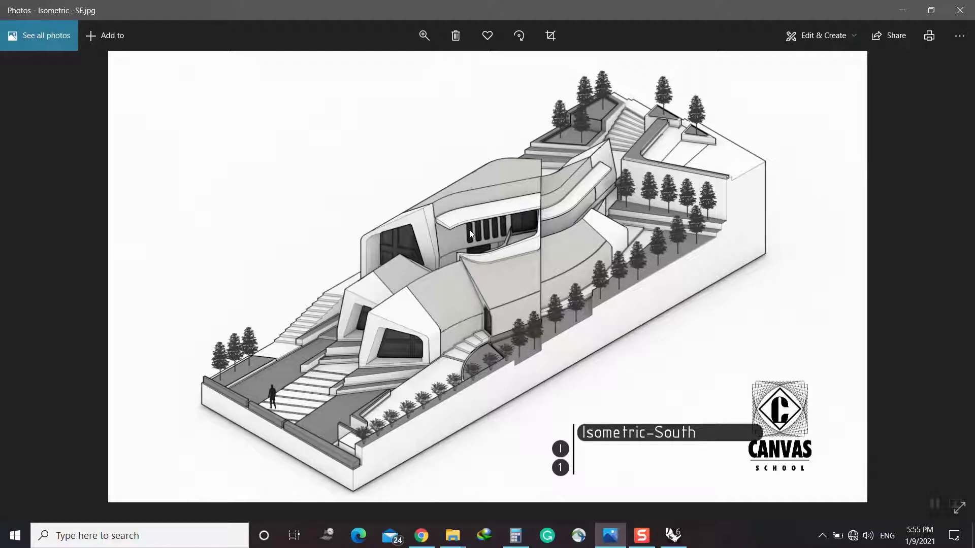
key("Left")
key("Left")
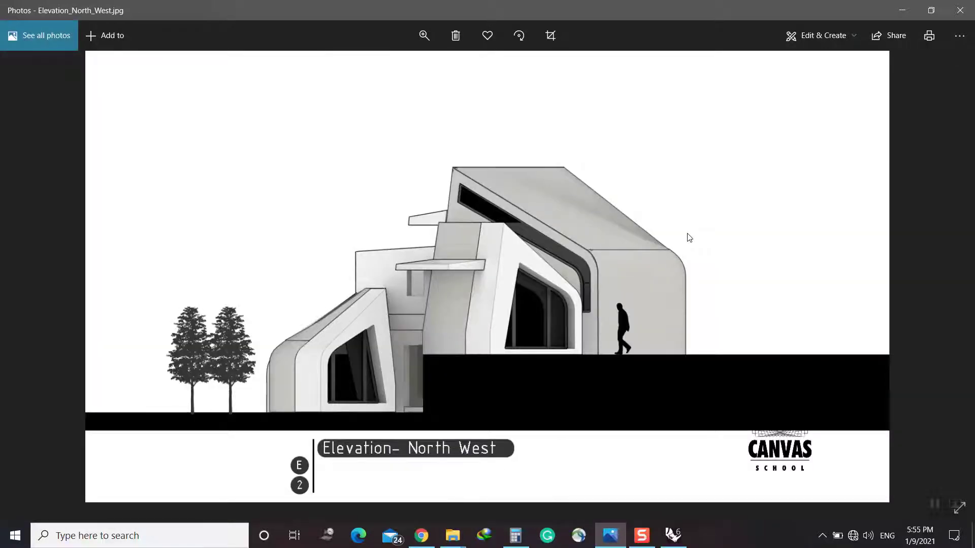
key("Right")
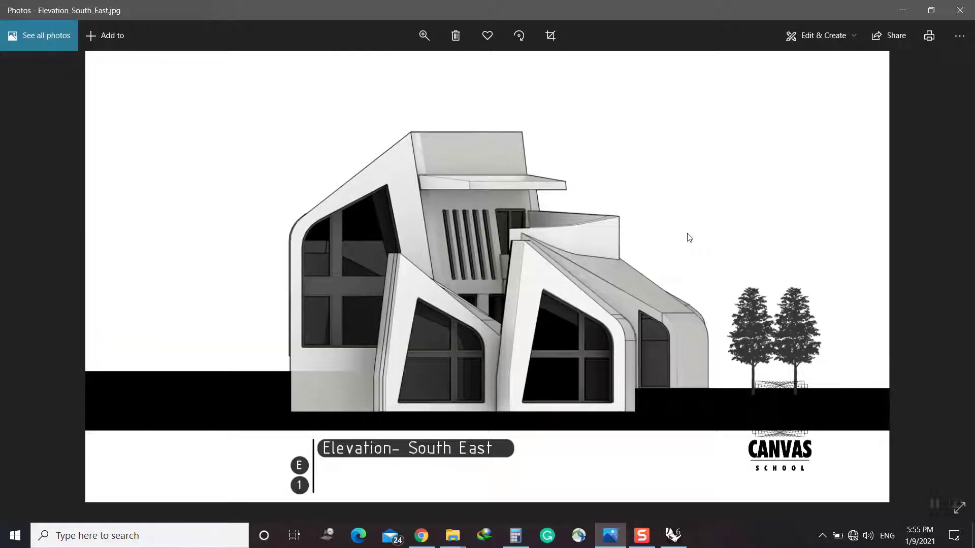
key("Left")
key("Left")
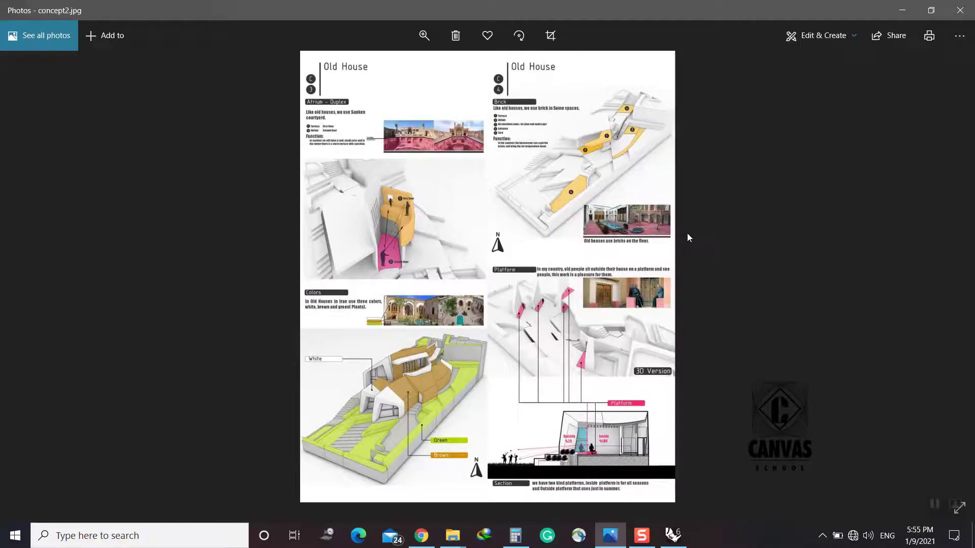
key("Right")
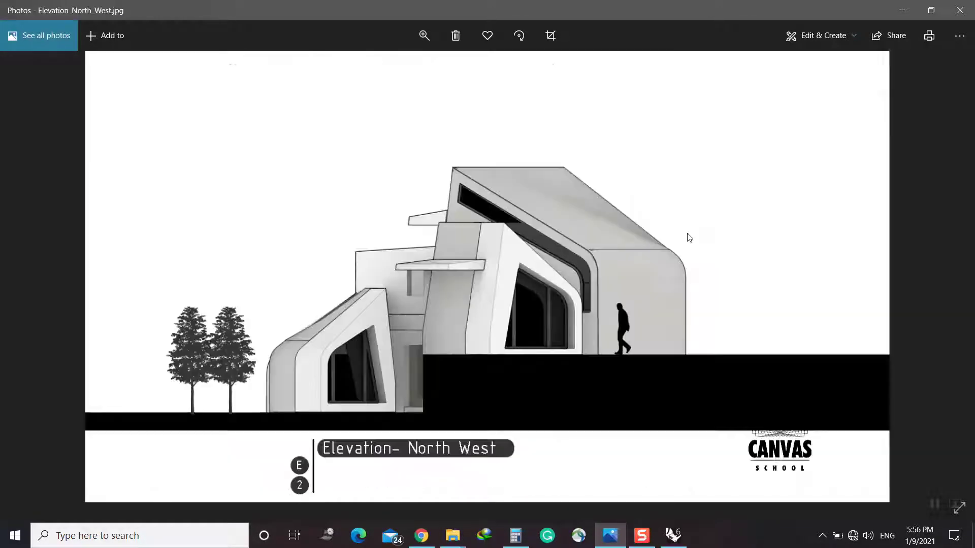
key("Left")
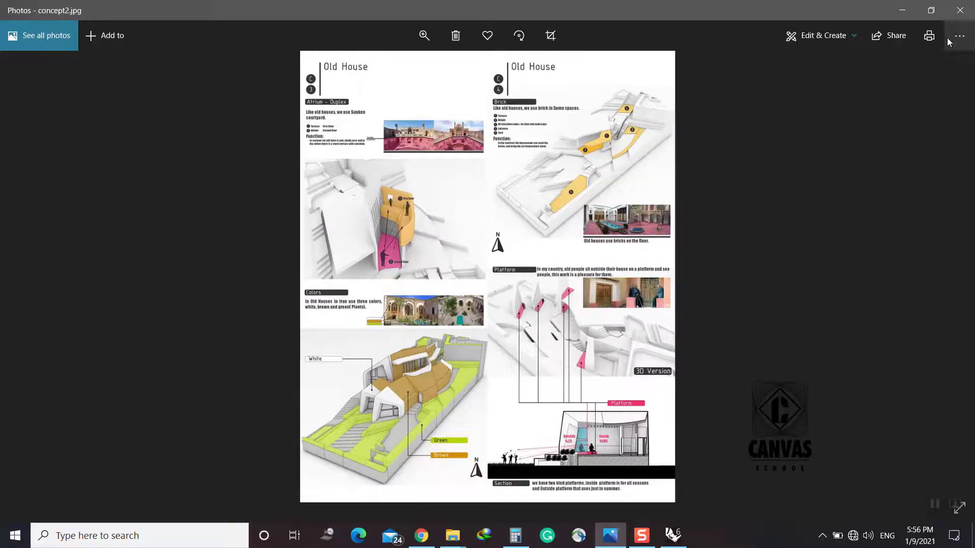
Compare the wall outlines in the Rhino model with the north-west elevation reference in Photos
left_click(902, 10)
right_click_drag(328, 322, 378, 331)
left_click(611, 543)
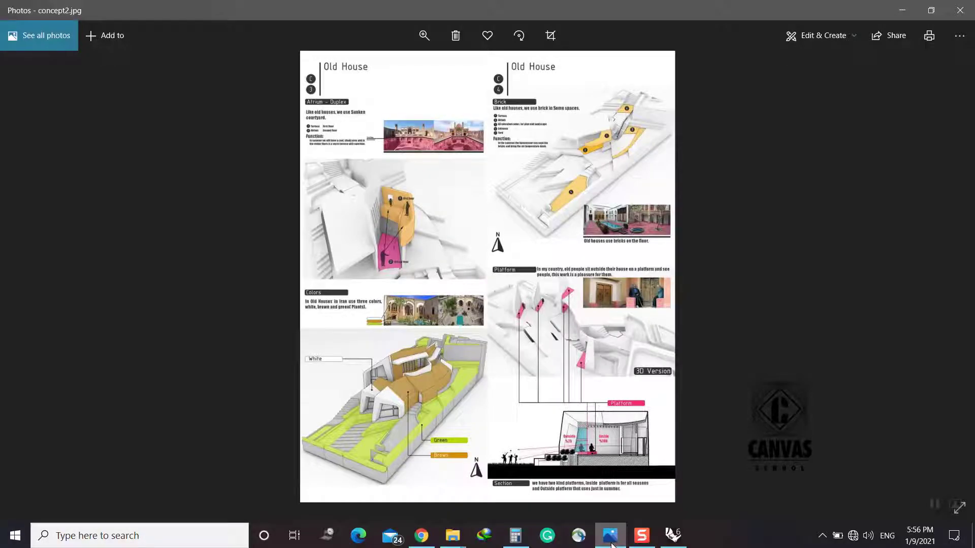
scroll(608, 464, "down", 1)
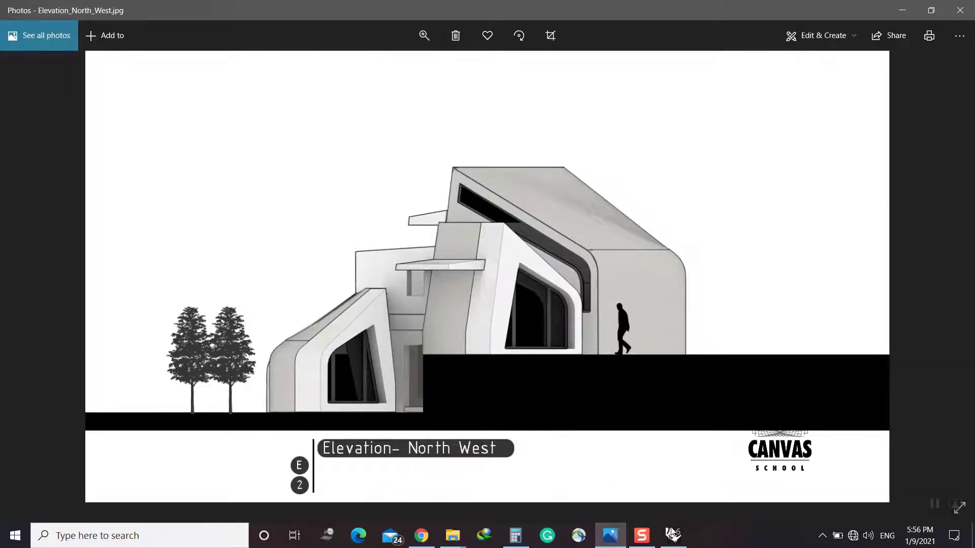
Switch to Rhino and draw a vertical line 7 m high from the wall outline corner beside the stairs, matching the red wall's peak
left_click(679, 541)
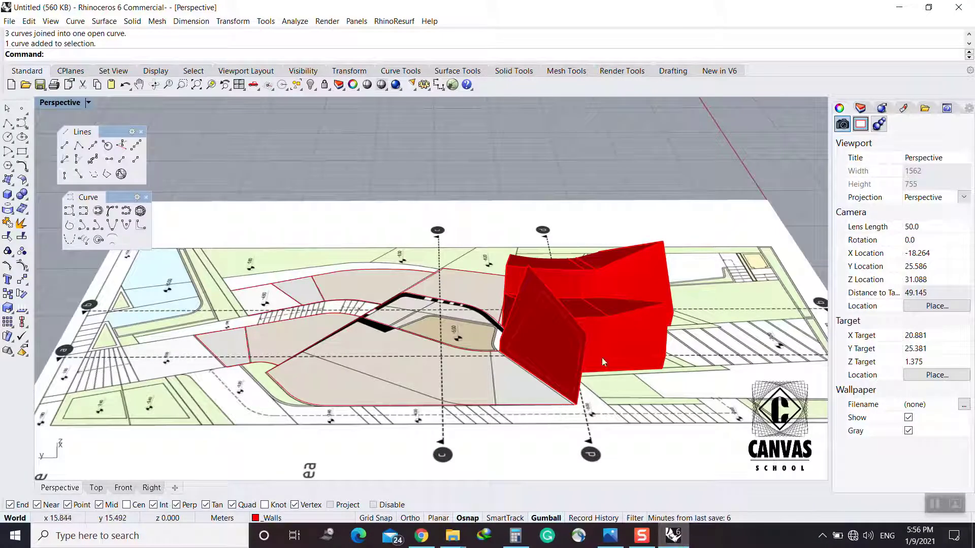
right_click_drag(508, 325, 533, 349)
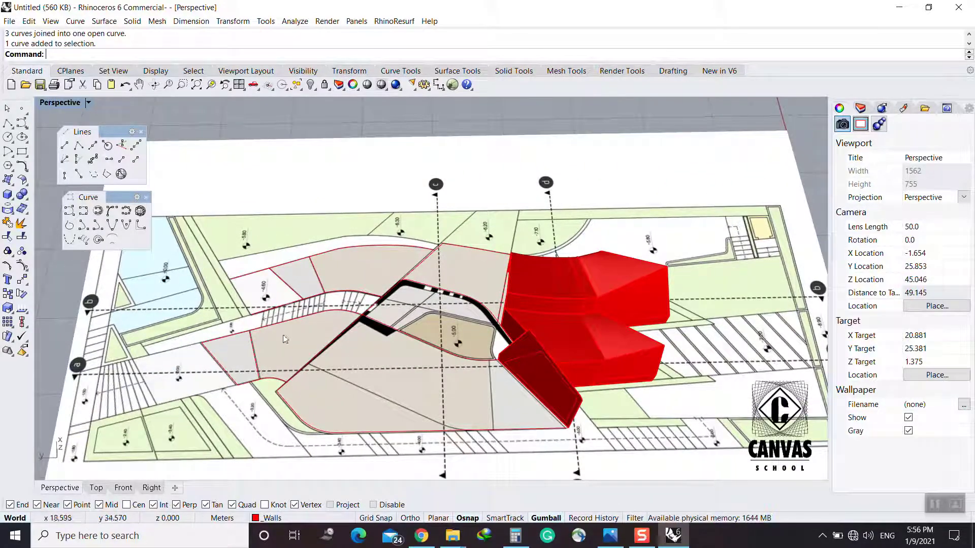
right_click_drag(312, 421, 541, 365)
left_click(22, 123)
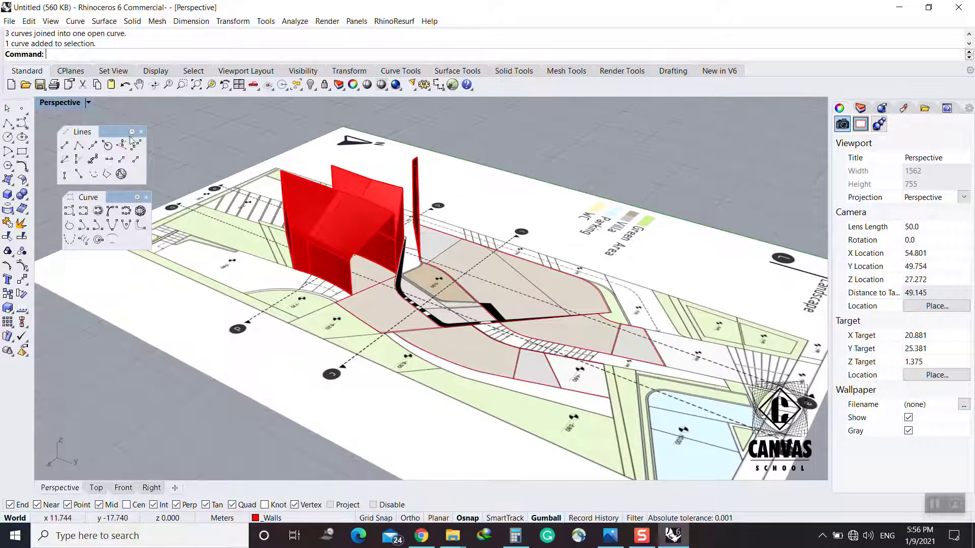
scroll(506, 328, "up", 5)
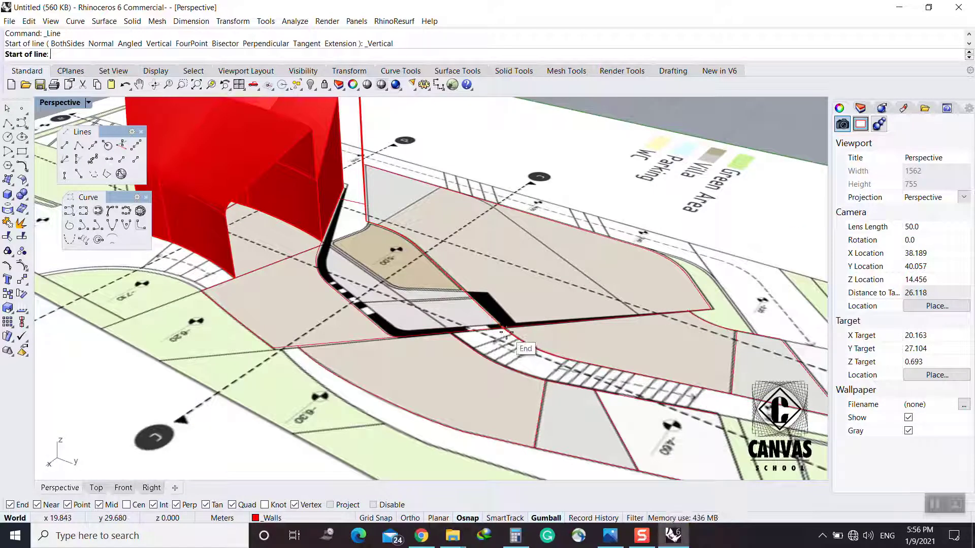
left_click(503, 328)
scroll(507, 299, "down", 4)
right_click_drag(509, 299, 366, 166)
left_click(360, 165)
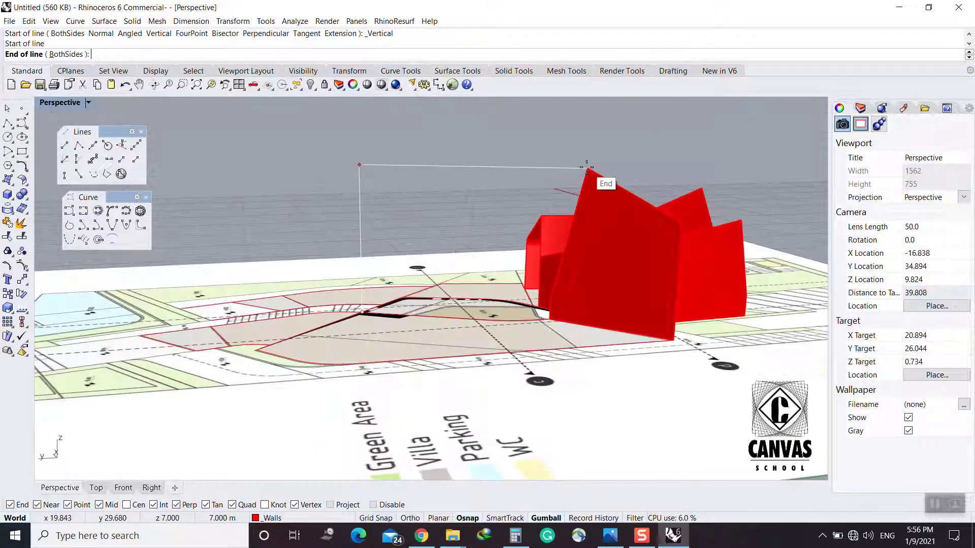
mouse_move(467, 196)
right_mouse_down()
mouse_move(464, 217)
mouse_move(472, 198)
right_mouse_up()
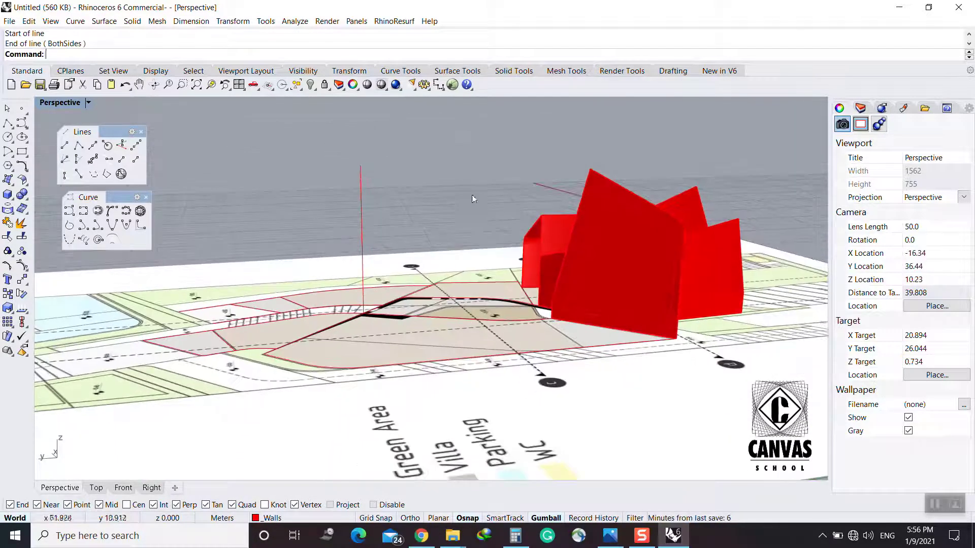
Draw a vertical line about 4.8 m high at the large wing's outer corner beside the green area
right_click(473, 197)
right_click(374, 332)
right_click_drag(375, 333, 357, 357)
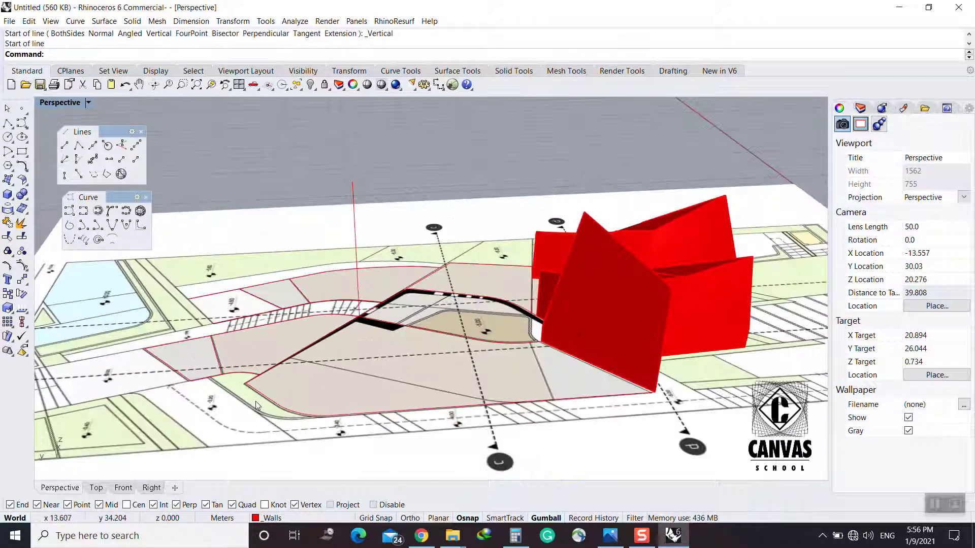
right_click(356, 357)
left_click(246, 384)
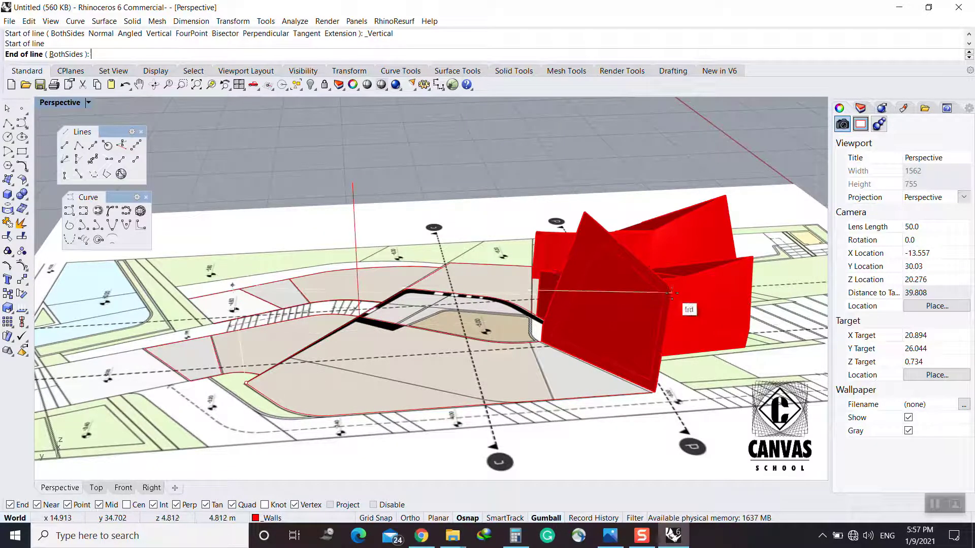
right_click_drag(669, 299, 454, 225)
key("Escape")
Check the North West elevation in Photos, return to Rhino and connect the tops of the two vertical lines with a sloping line
key("alt+Tab")
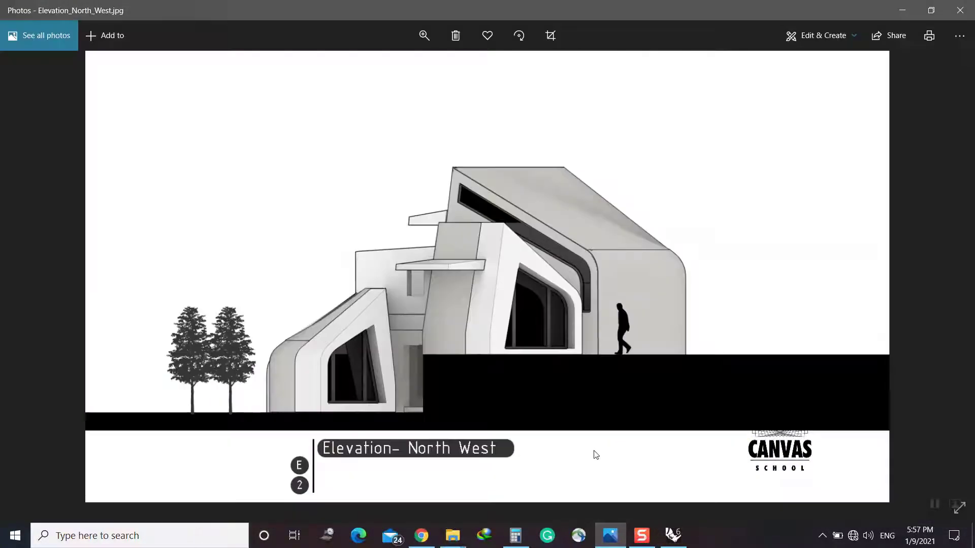
key("alt+Tab")
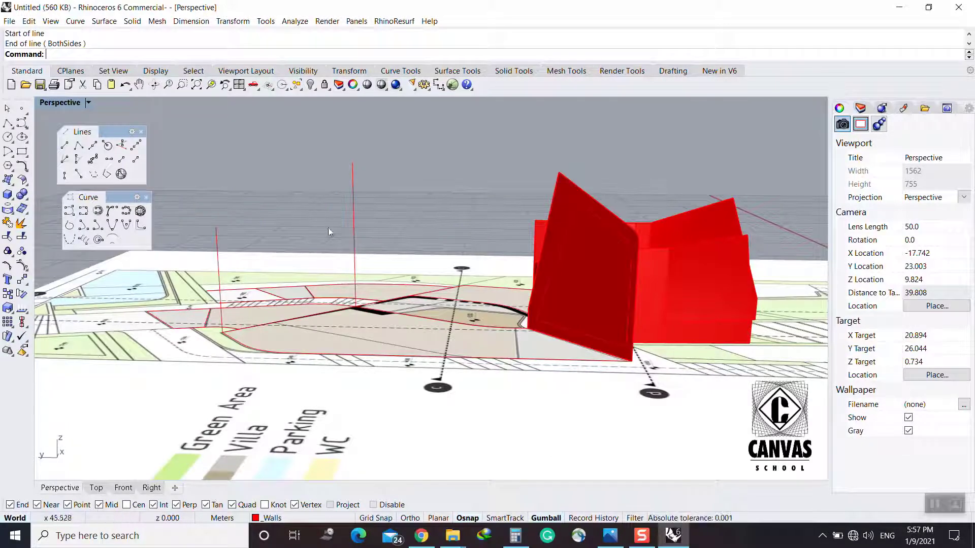
left_click(65, 147)
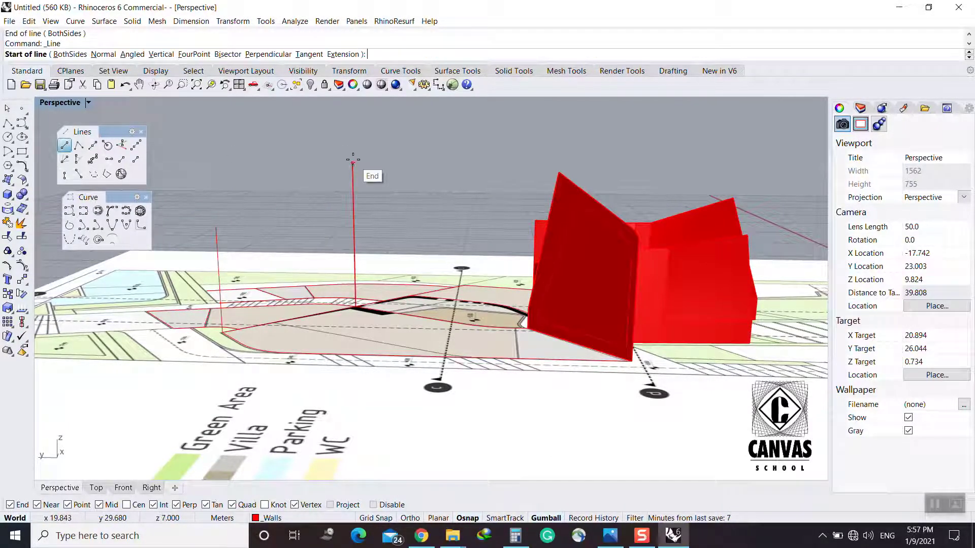
right_click_drag(235, 248, 372, 258)
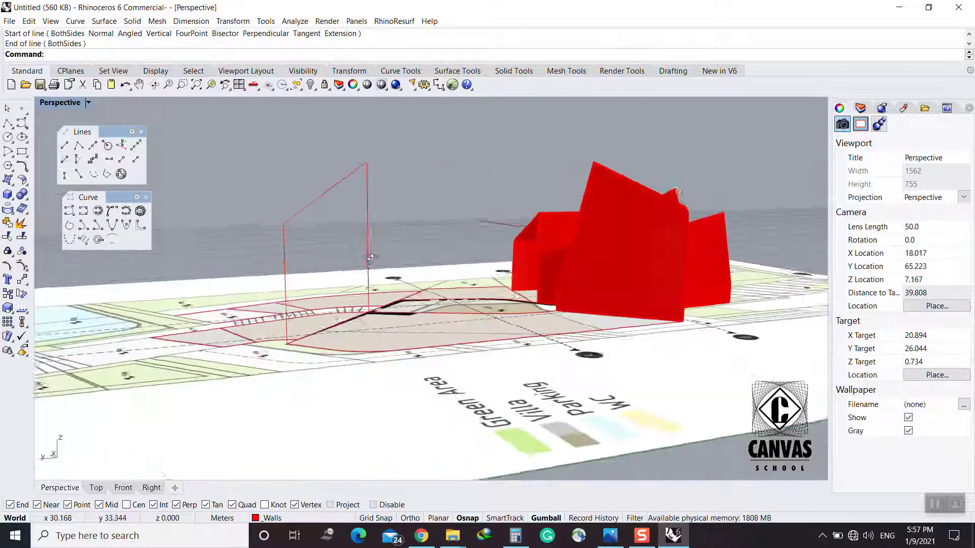
Fillet the corner between the sloping line and the shorter vertical line with a radius of 0.5
type("f")
key("Return")
type("r")
key("Return")
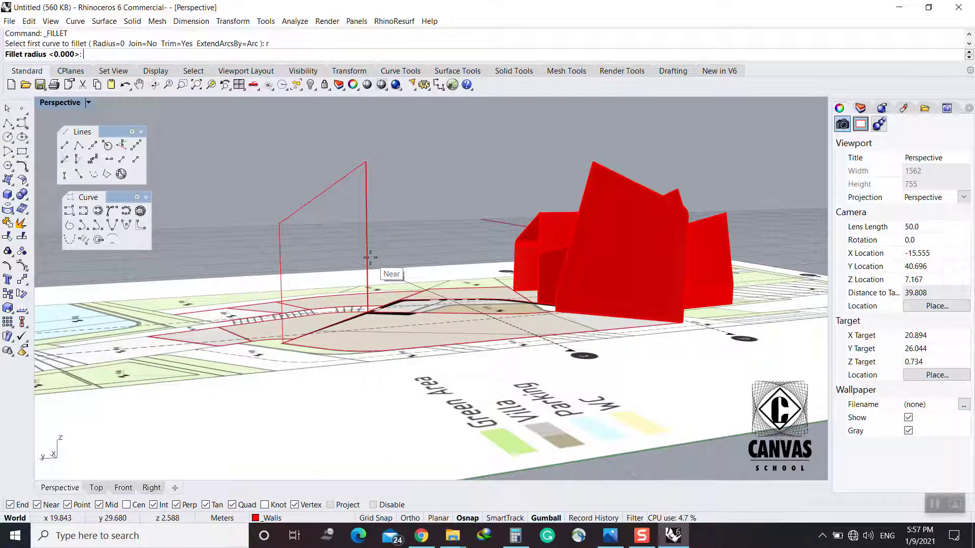
type(".5")
key("Return")
left_click(313, 199)
left_click(280, 243)
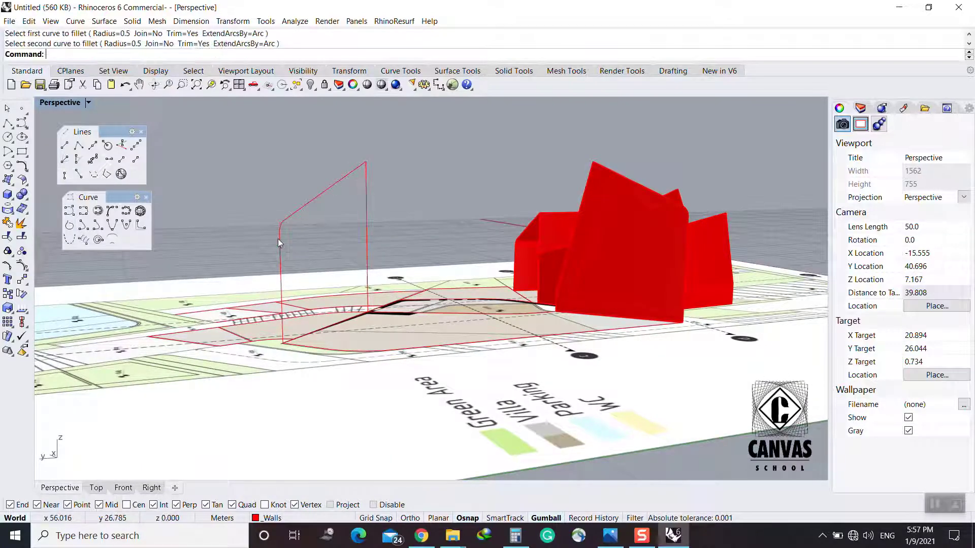
right_click_drag(304, 255, 289, 273)
right_click_drag(623, 338, 597, 341)
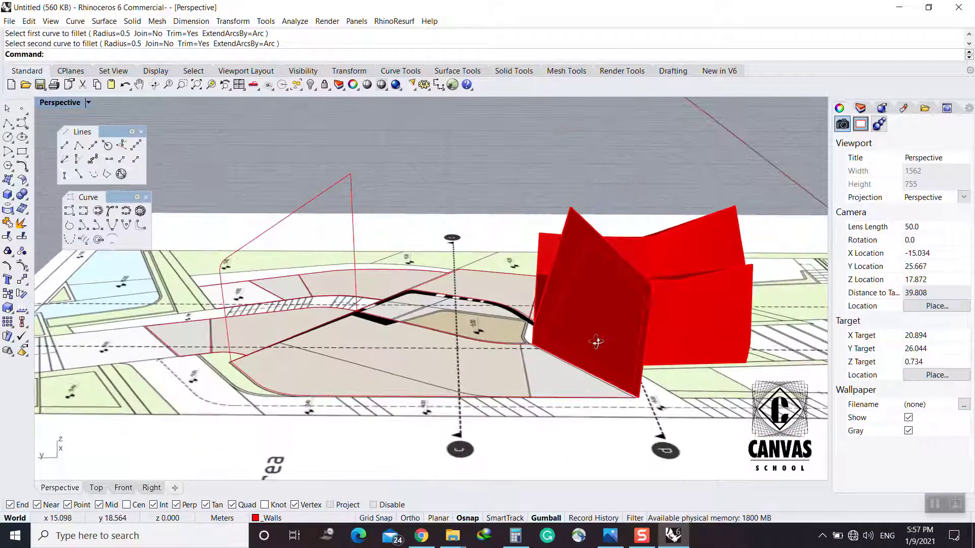
left_click(594, 403)
type("CO")
key("Return")
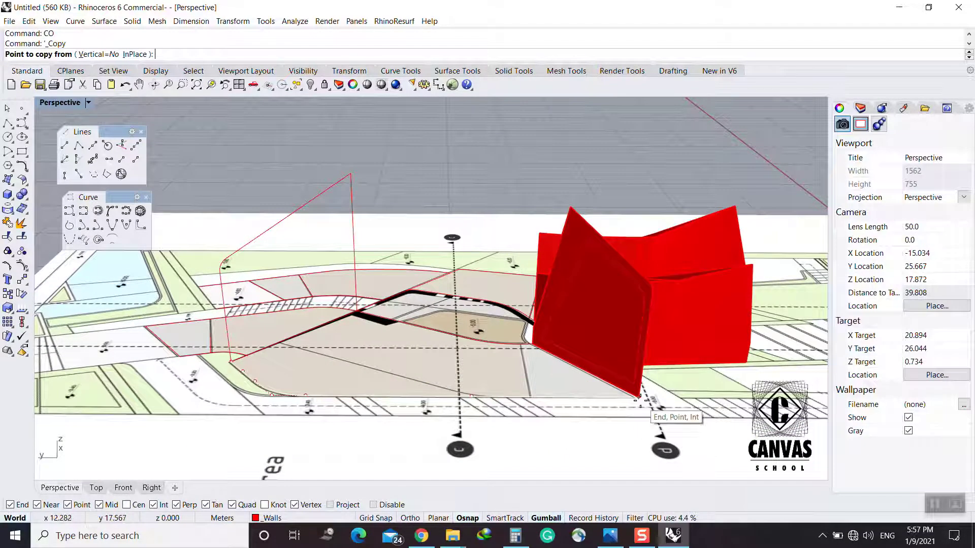
left_click(639, 398)
key("Escape")
right_click_drag(409, 359, 457, 363)
type("CO")
key("Return")
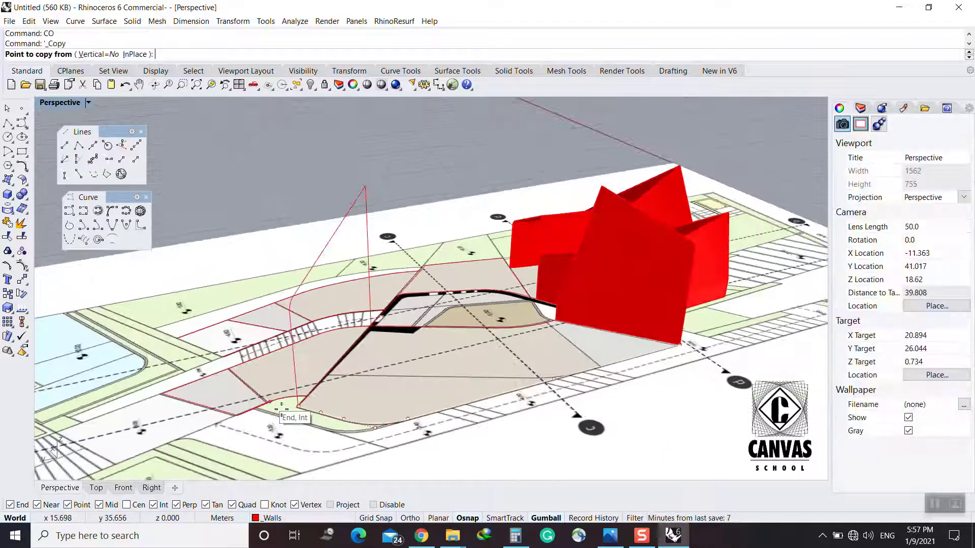
left_click(298, 406)
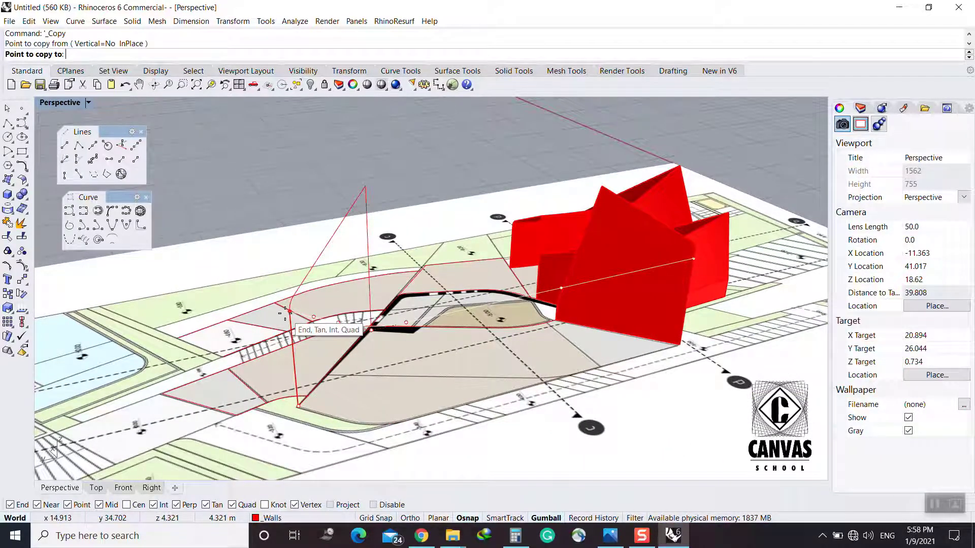
key("Escape")
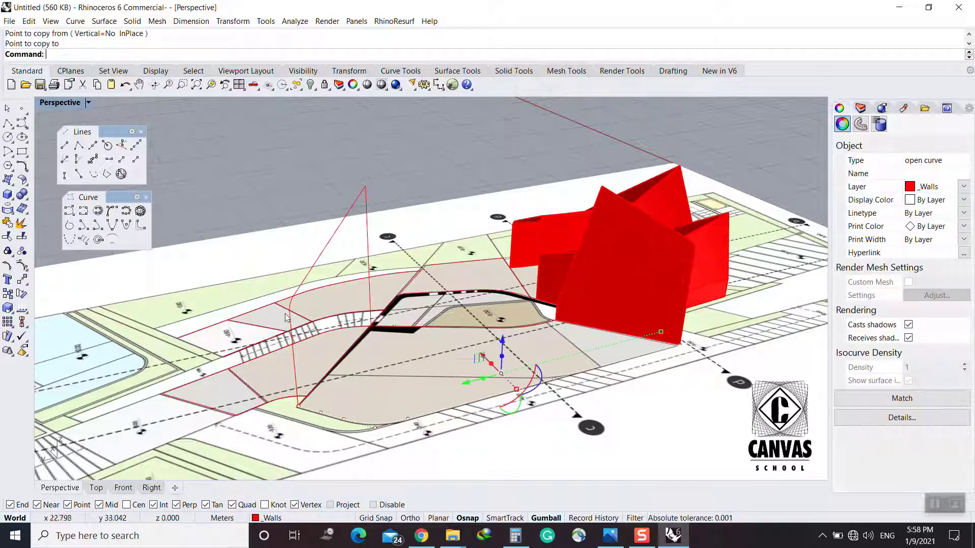
Copy the curve along the tan courtyard from the base of the 7 m vertical line to its top
left_click(391, 328)
left_click(441, 359)
scroll(530, 303, "up", 6)
scroll(555, 344, "down", 3)
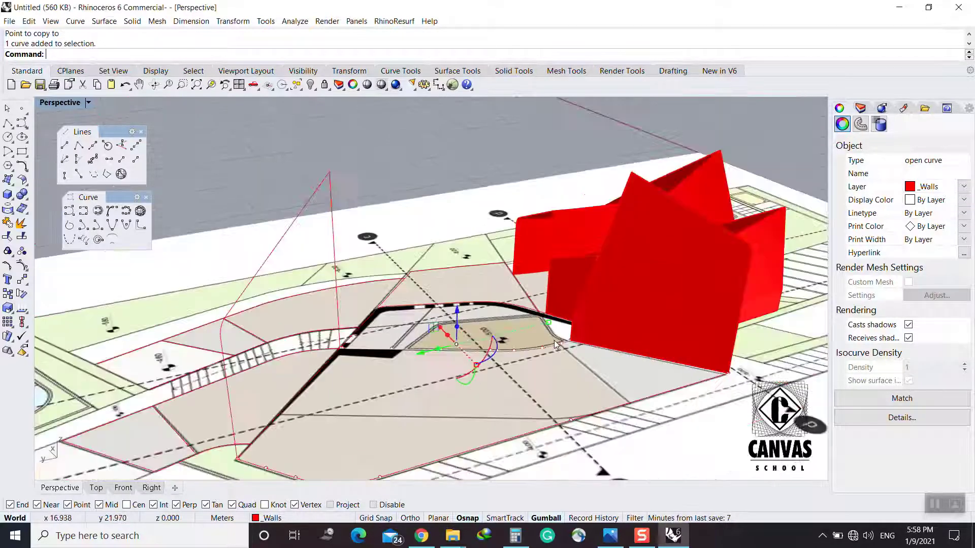
type("Co")
key("Return")
left_click(340, 349)
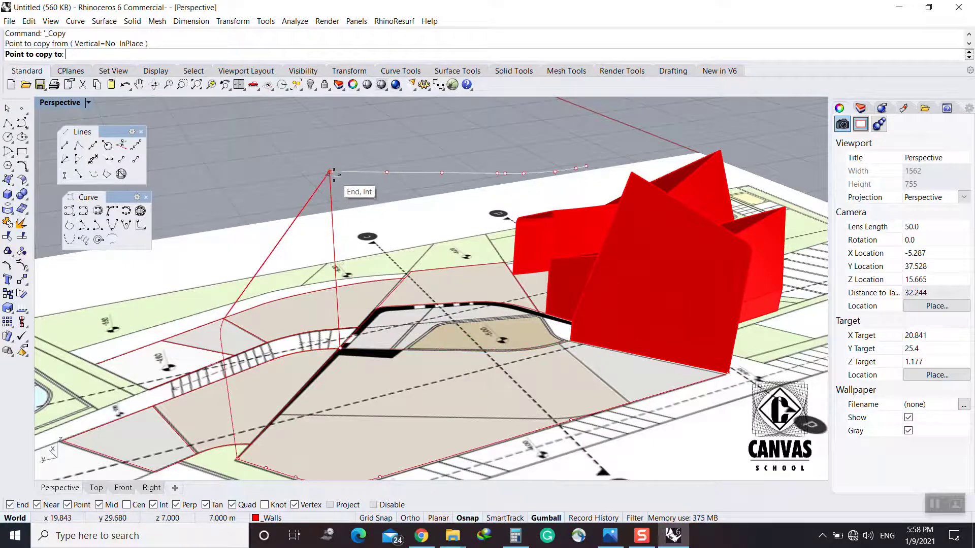
left_click(330, 173)
key("Return")
Try rebuilding the raised courtyard curve with 4 points and degree 3, and undo it
scroll(451, 330, "up", 1)
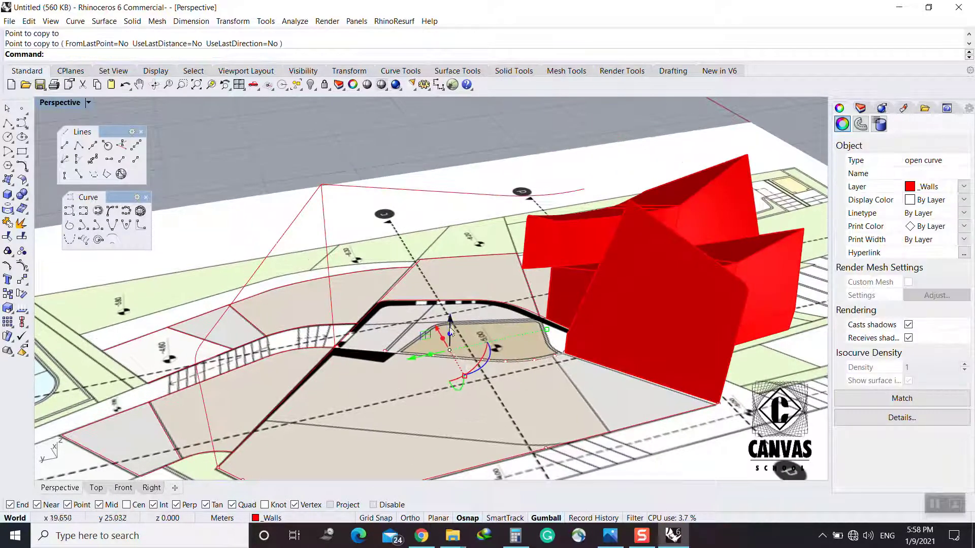
right_click_drag(475, 372, 491, 167)
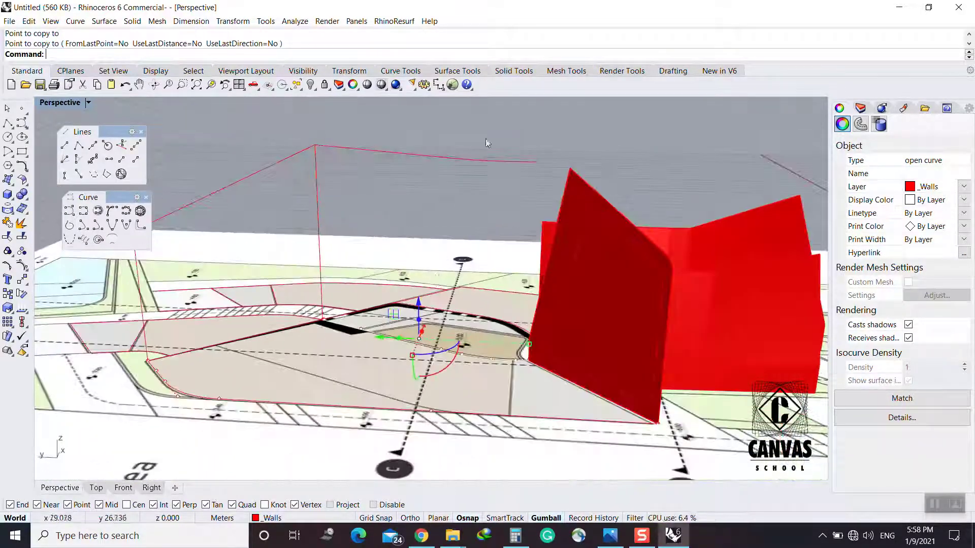
left_click(491, 163)
type("build")
key("Return")
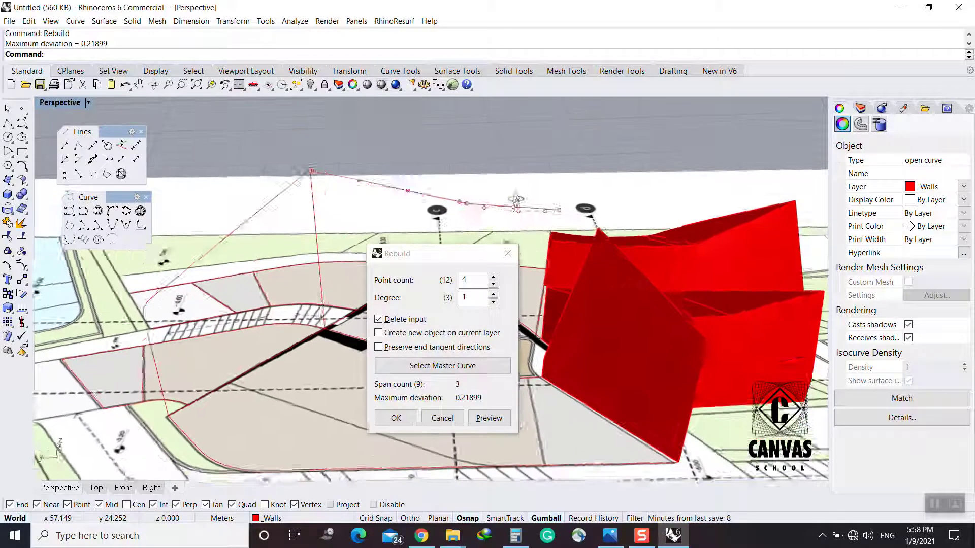
right_click_drag(517, 199, 650, 288)
left_click(493, 277)
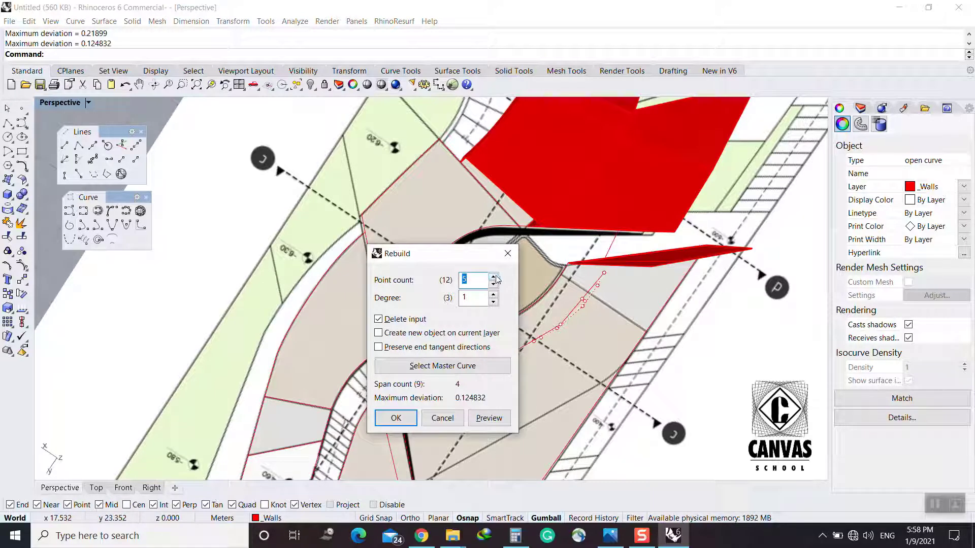
left_click(493, 277)
left_click(493, 277)
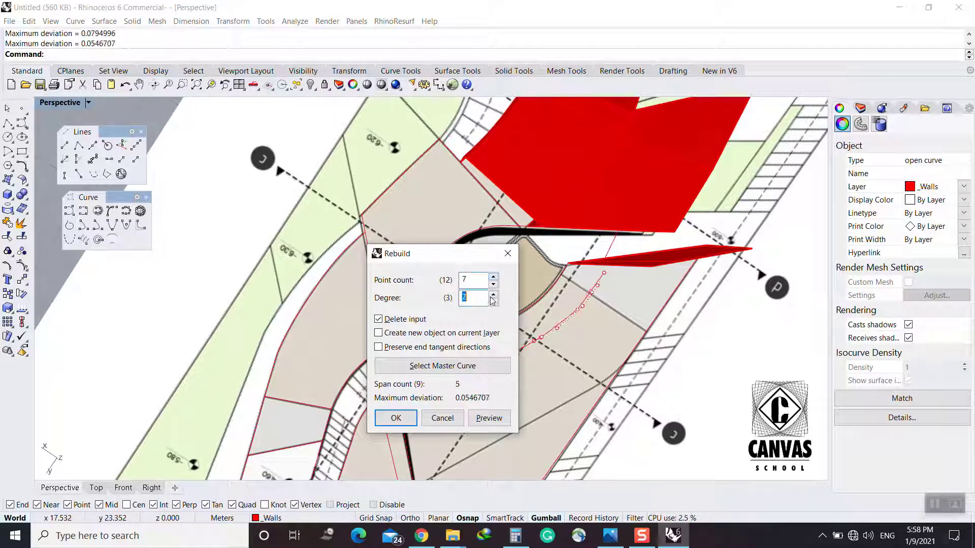
left_click(493, 295)
left_click(493, 284)
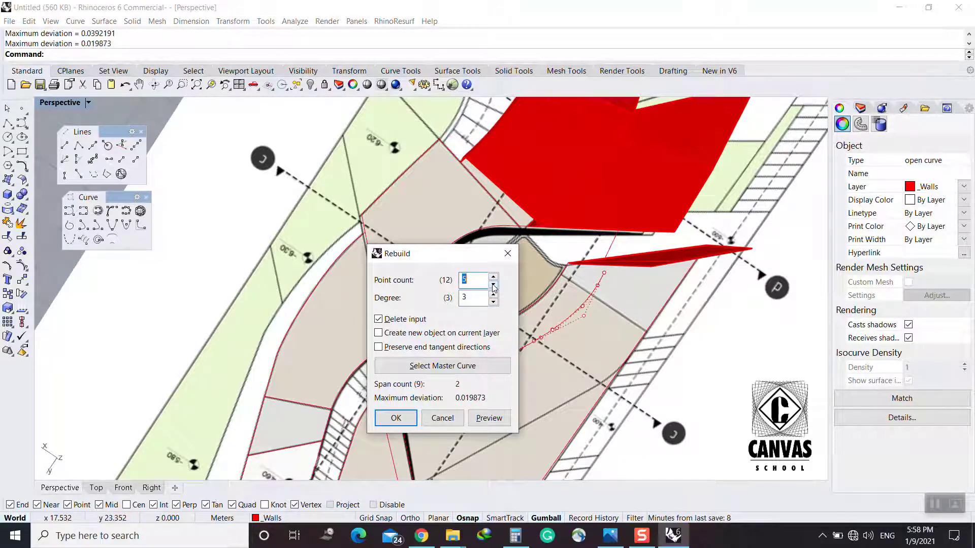
left_click(493, 286)
left_click(404, 421)
right_click_drag(605, 315, 558, 369)
key("ctrl+z")
Rebuild the raised courtyard curve with 5 points and degree 3, replacing the input curve
right_click(557, 370)
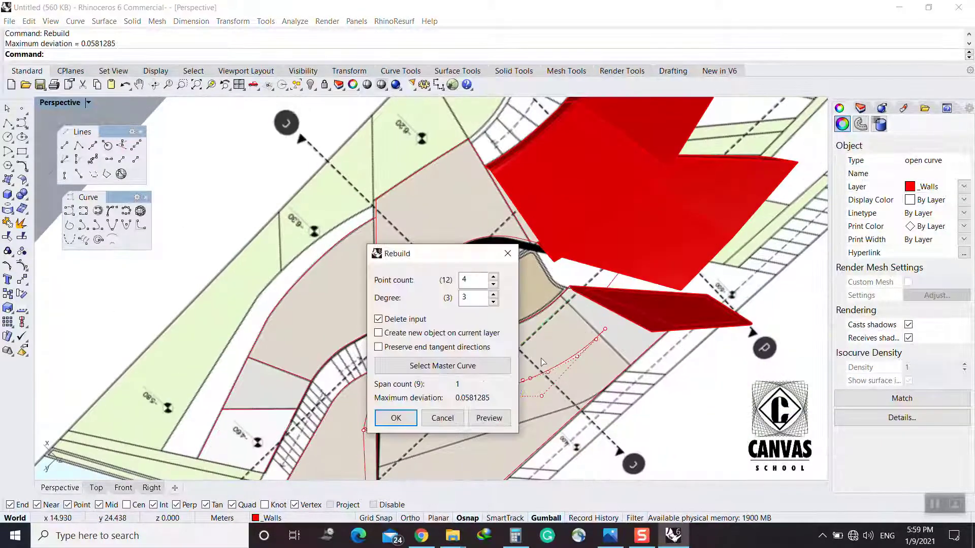
left_click(494, 276)
left_click_drag(491, 261, 318, 185)
left_click(225, 342)
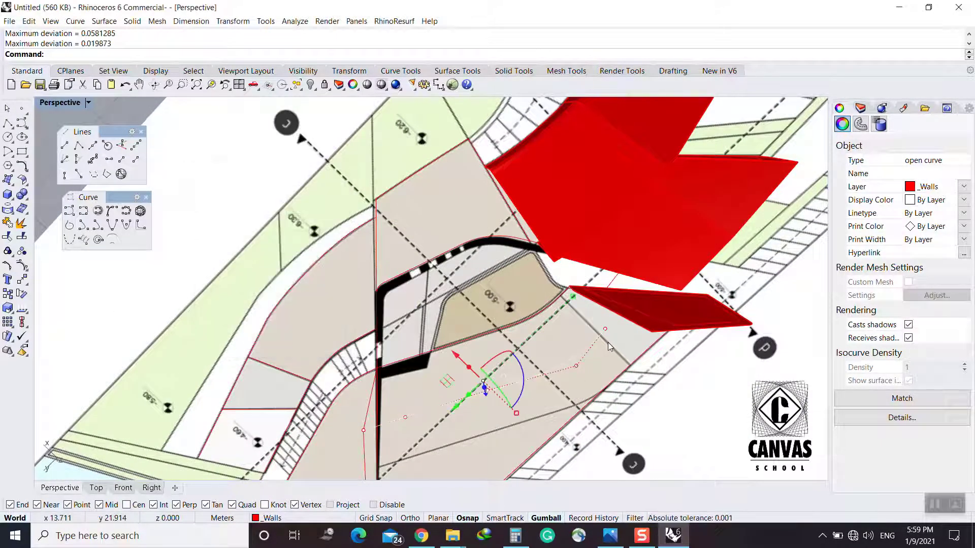
Try moving the raised curve's end control point onto the red wall's top corner, examine the shape and undo the move
right_click_drag(608, 342, 561, 239)
left_click(584, 170)
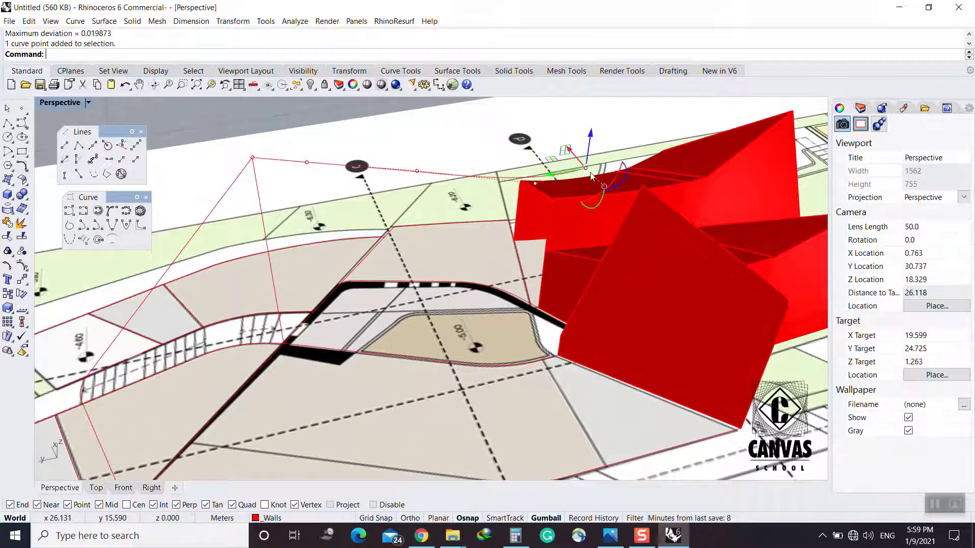
left_click_drag(585, 170, 643, 185)
right_click_drag(562, 186, 339, 283)
scroll(366, 258, "down", 2)
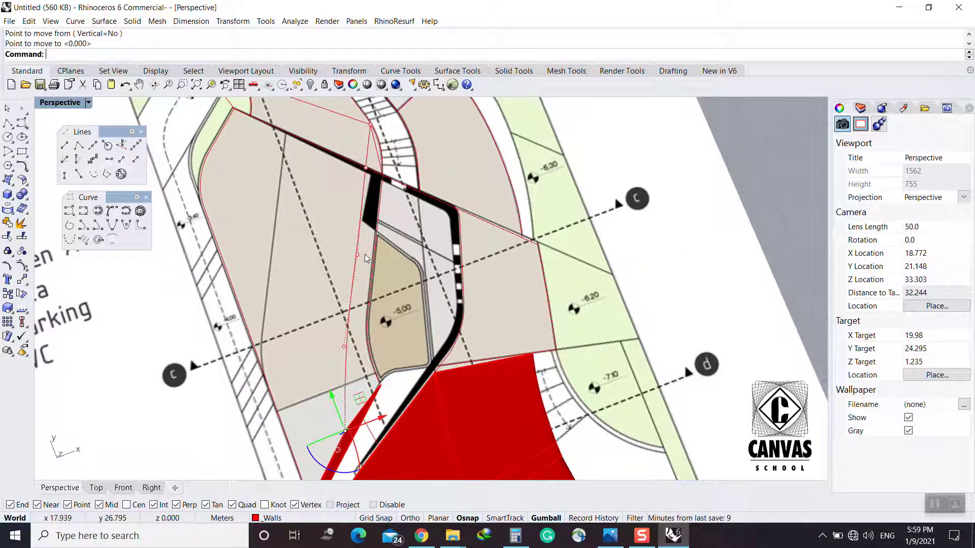
right_click_drag(364, 254, 155, 254)
scroll(294, 333, "up", 4)
scroll(524, 304, "down", 8)
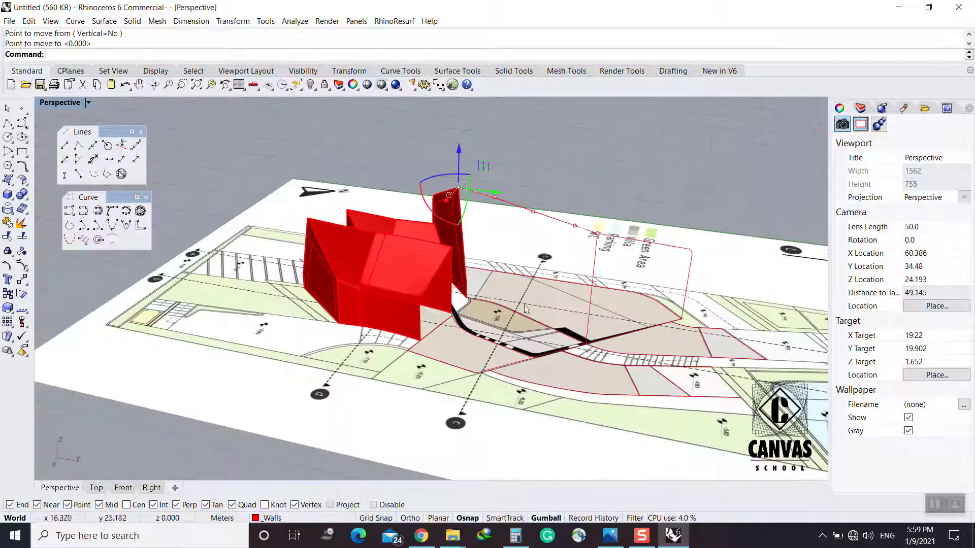
scroll(528, 220, "up", 4)
right_click_drag(527, 259, 508, 272)
scroll(508, 273, "down", 3)
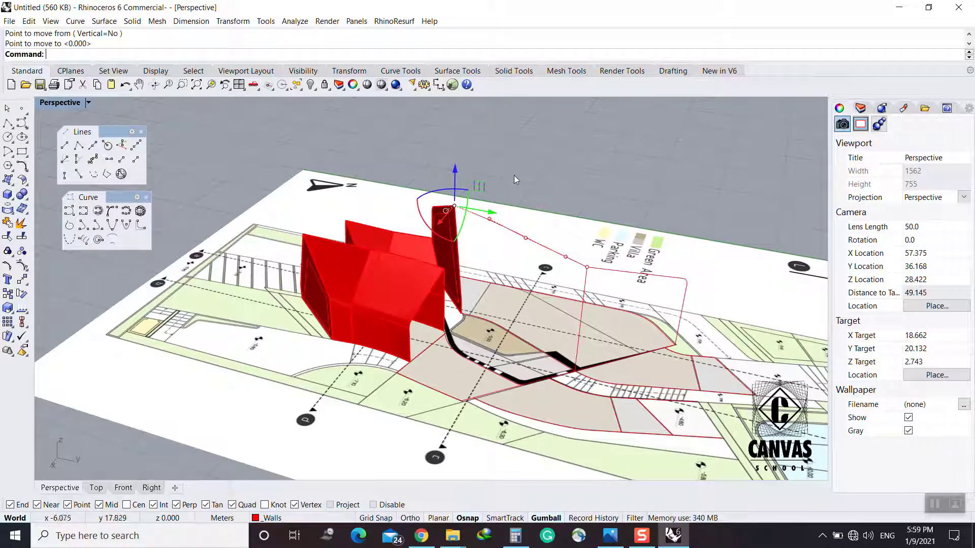
right_click_drag(505, 172, 504, 333)
key("ctrl+z")
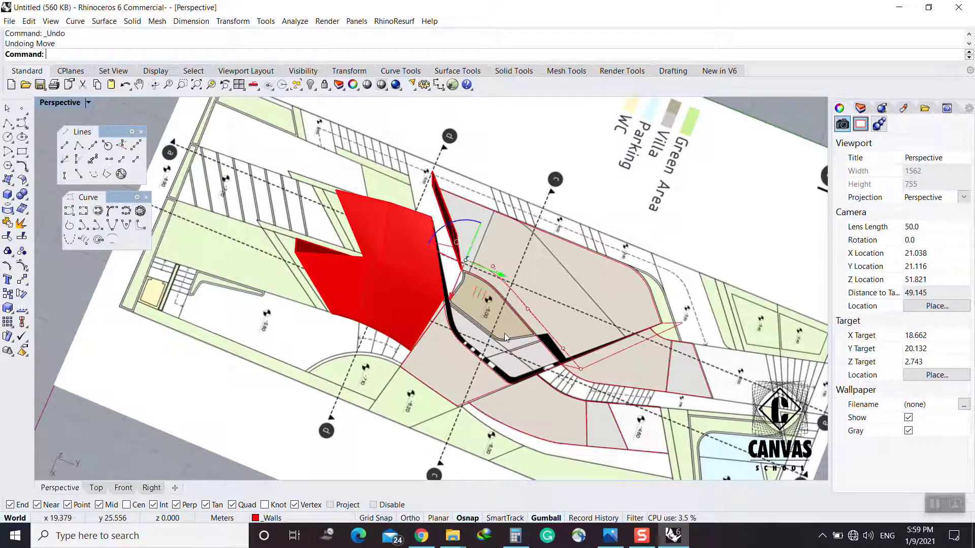
right_click_drag(504, 333, 450, 166)
scroll(454, 223, "up", 4)
right_click_drag(455, 223, 647, 317)
right_click_drag(406, 325, 473, 239)
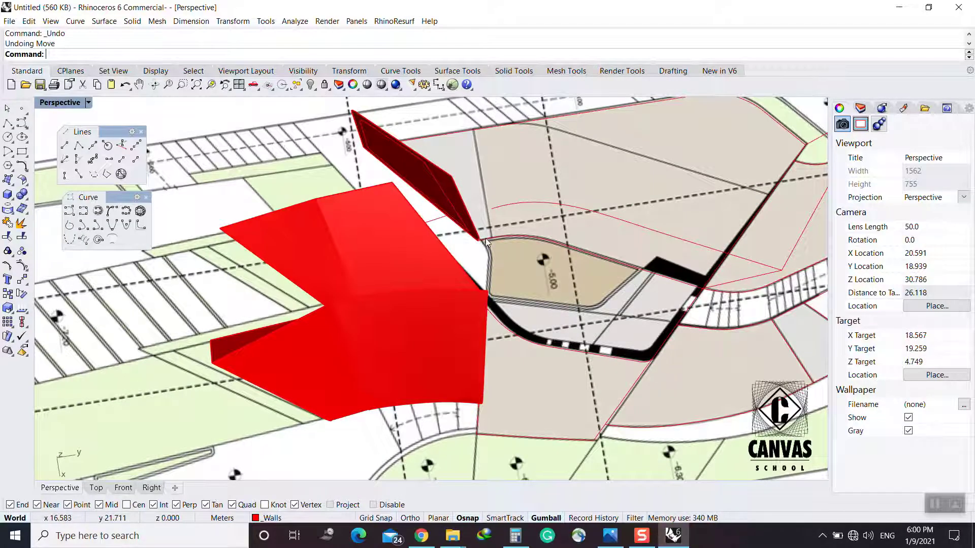
Redo the move that places the raised courtyard curve's end on the red end wall's top corner
right_click_drag(486, 242, 458, 171)
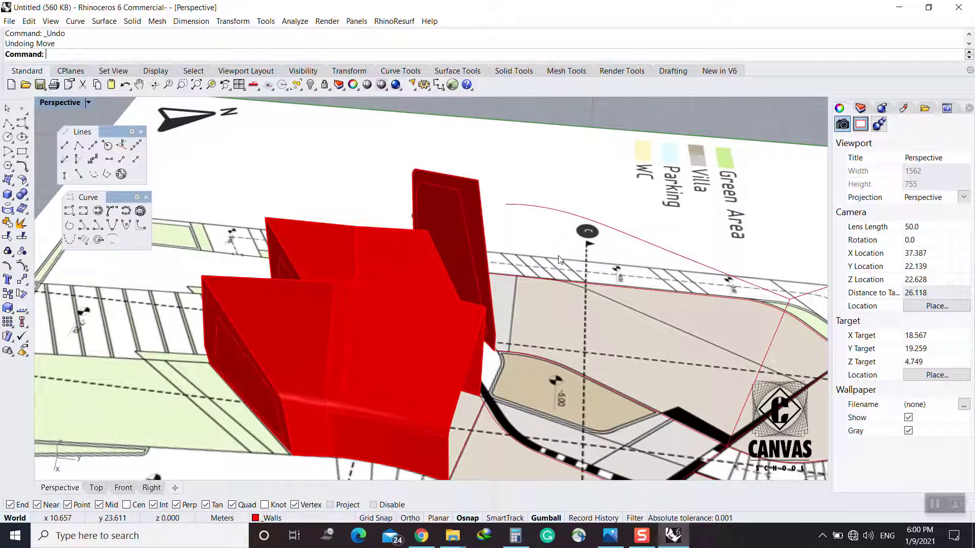
scroll(559, 260, "down", 2)
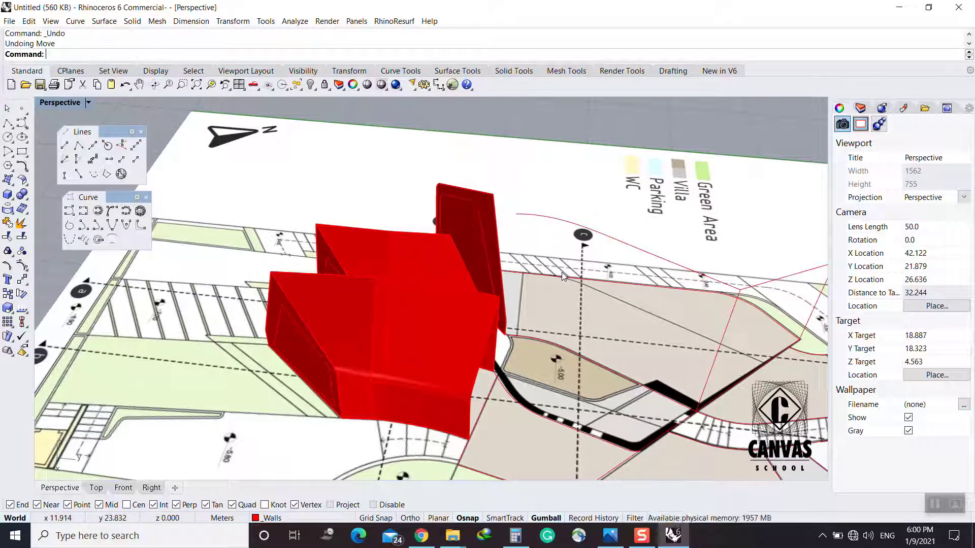
mouse_move(561, 272)
right_mouse_down()
mouse_move(563, 234)
mouse_move(574, 235)
mouse_move(583, 260)
mouse_move(560, 257)
right_mouse_up()
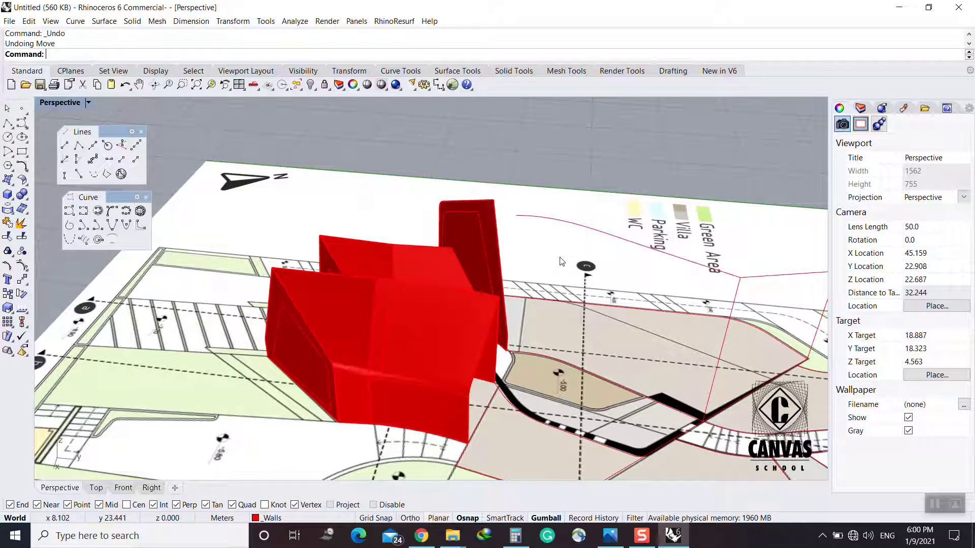
key("ctrl+y")
scroll(485, 211, "up", 4)
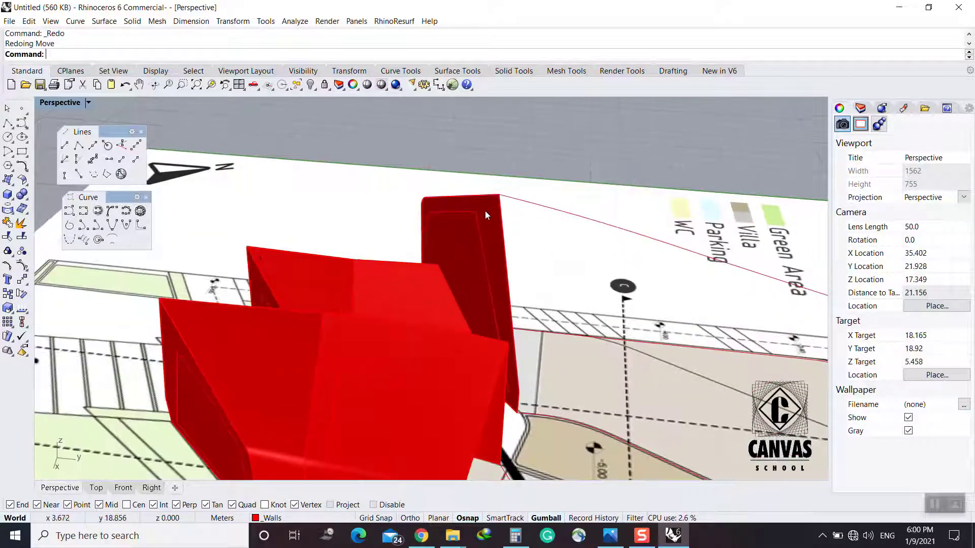
right_click_drag(502, 195, 425, 174)
scroll(424, 174, "down", 6)
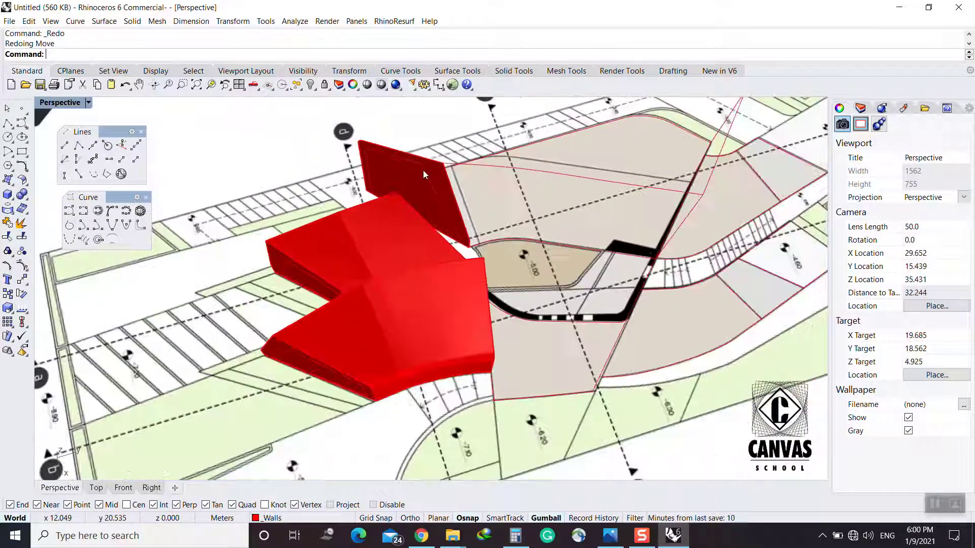
left_click(638, 255)
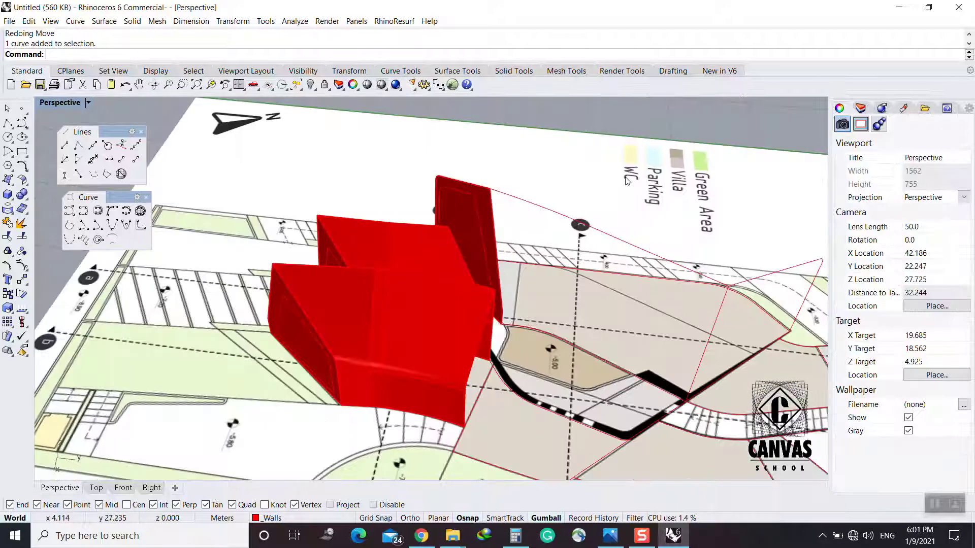
type("S2")
key("Return")
left_click(604, 360)
left_click(644, 255)
left_click(714, 326)
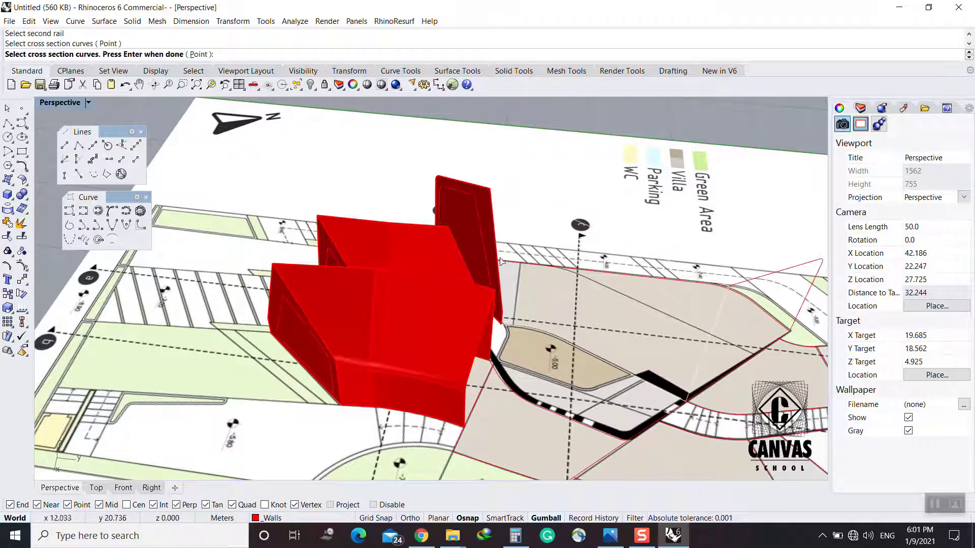
right_click_drag(496, 286, 505, 256)
left_click(501, 258)
key("Escape")
key("Escape")
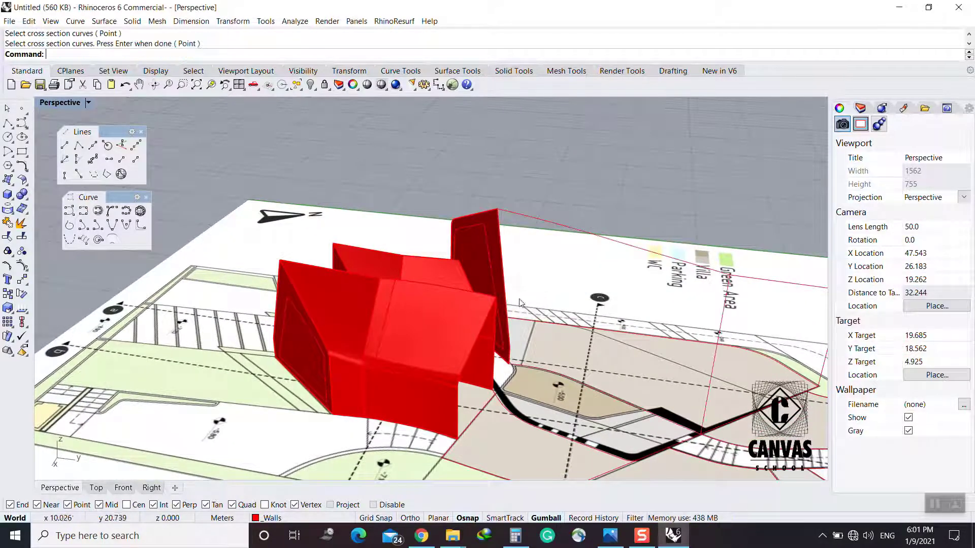
Join the two curves along the red end wall's upright edge beside the tan courtyard into one curve
left_click(505, 314)
scroll(510, 354, "up", 5)
left_click(508, 353)
left_click(551, 382)
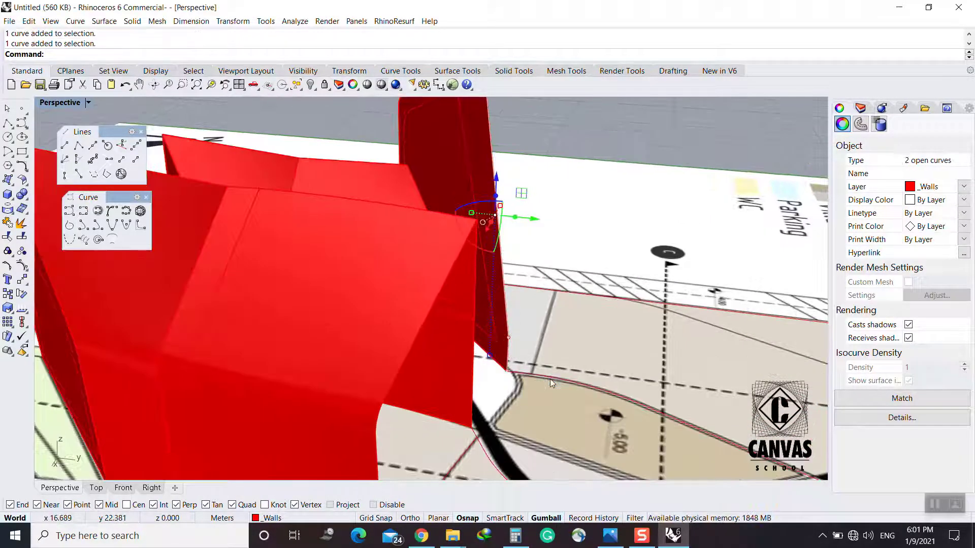
scroll(528, 331, "down", 3)
middle_click(557, 309)
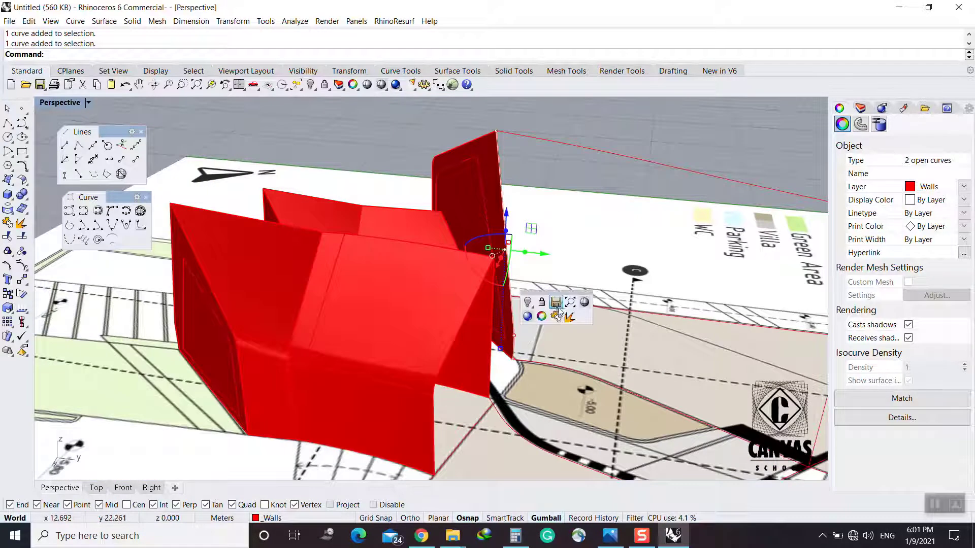
left_click(561, 315)
left_click(590, 163)
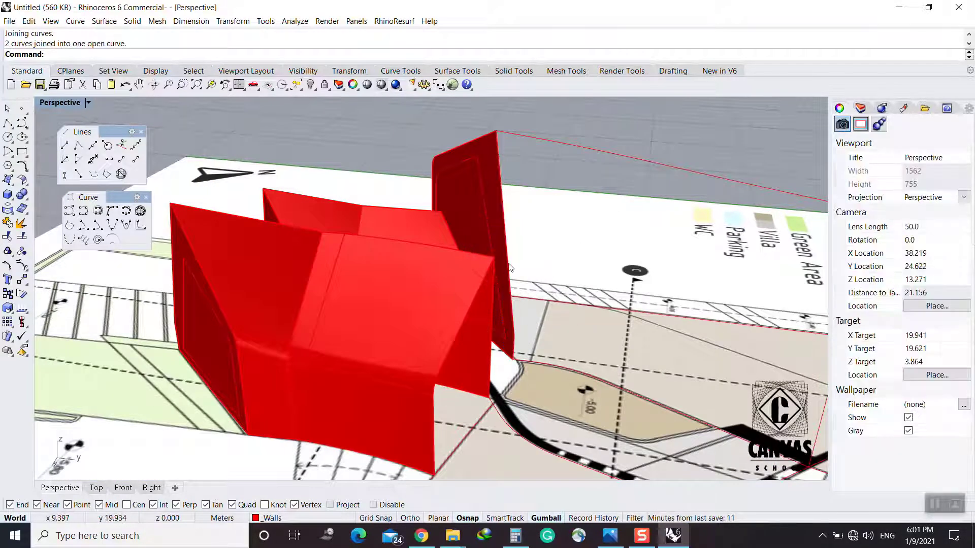
left_click(508, 268)
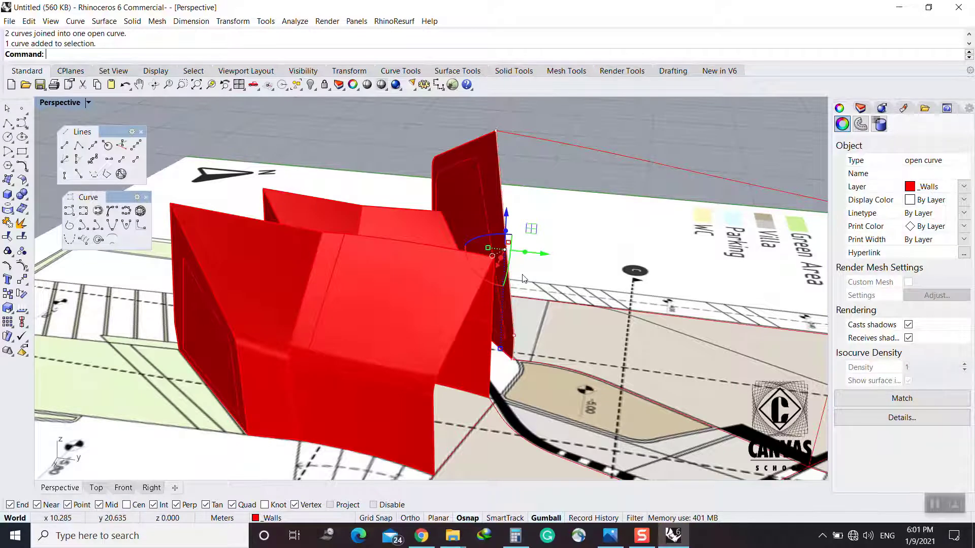
Create the courtyard wall with Sweep2, using its two upright end curves as rails and the raised and ground courtyard curves as cross sections
scroll(524, 278, "down", 5)
left_click(684, 191)
type("S2")
key("Return")
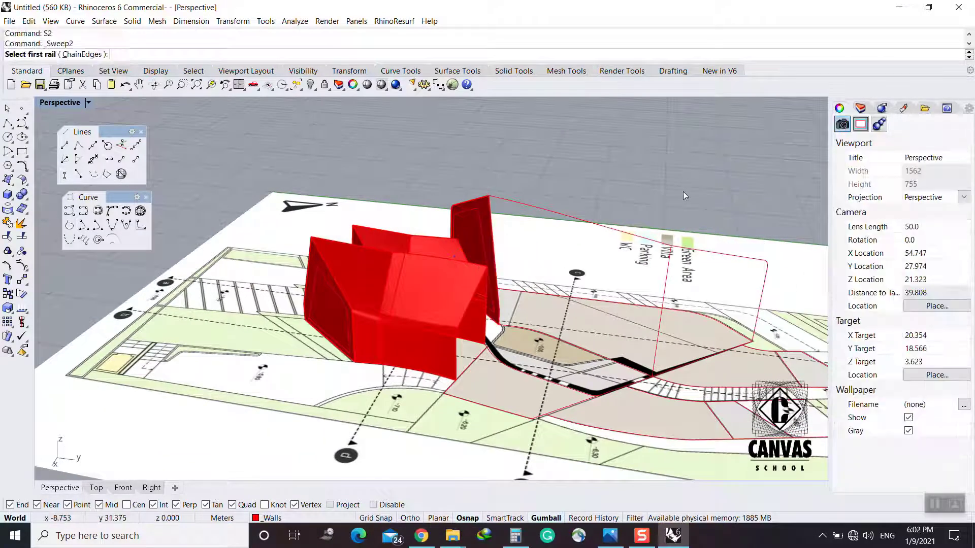
left_click(671, 260)
left_click(495, 244)
left_click(537, 275)
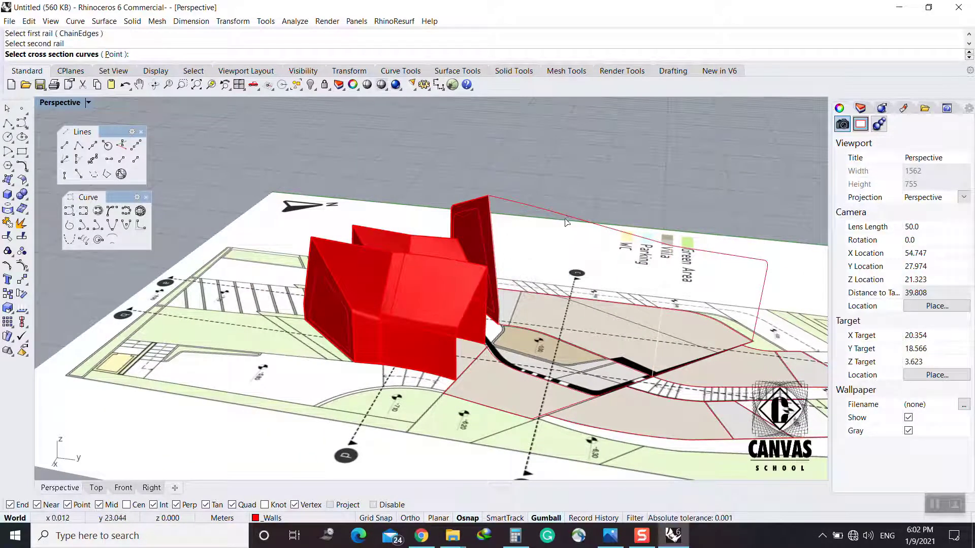
left_click(567, 222)
left_click(598, 352)
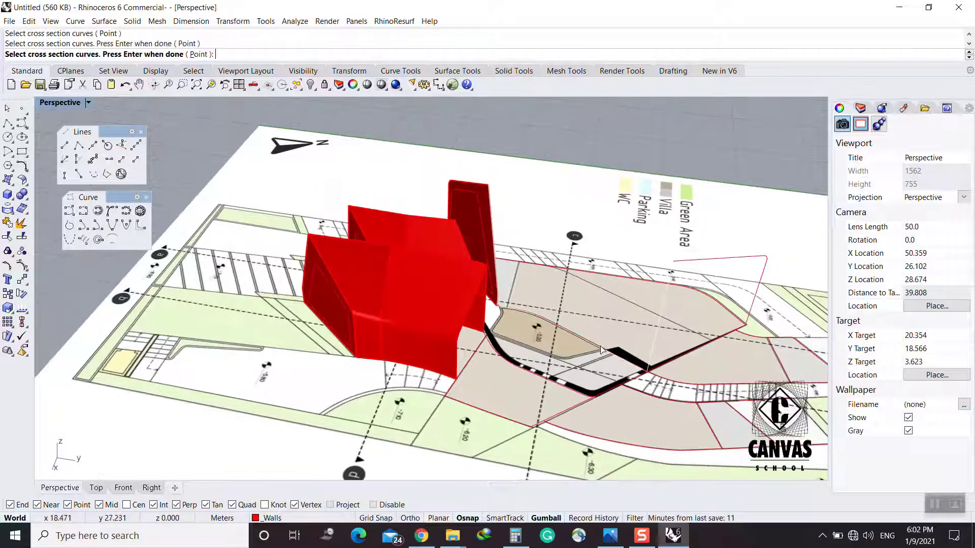
key("Return")
key("Return")
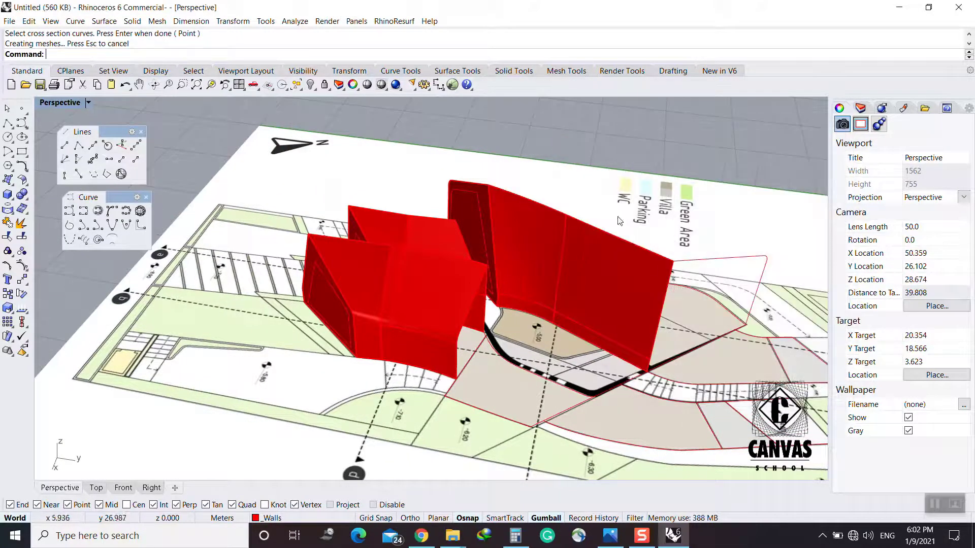
Copy the villa outline curve beside the green area from the base of the far upright guide to its top
right_click_drag(559, 145, 365, 268)
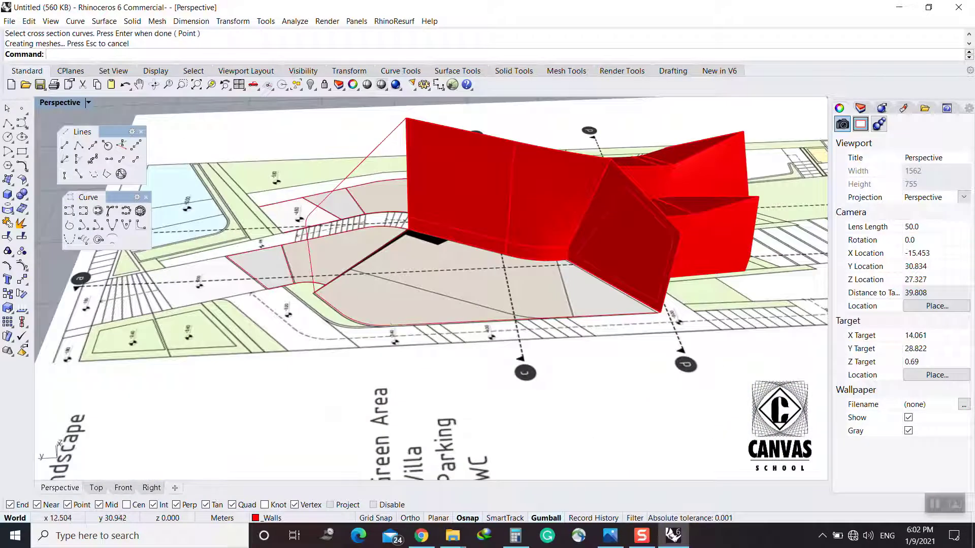
left_click(394, 321)
scroll(646, 292, "up", 2)
right_click_drag(646, 292, 658, 345)
type("CO")
key("Return")
left_click(510, 404)
right_click_drag(510, 404, 445, 310)
left_click(409, 251)
key("Return")
scroll(407, 245, "down", 4)
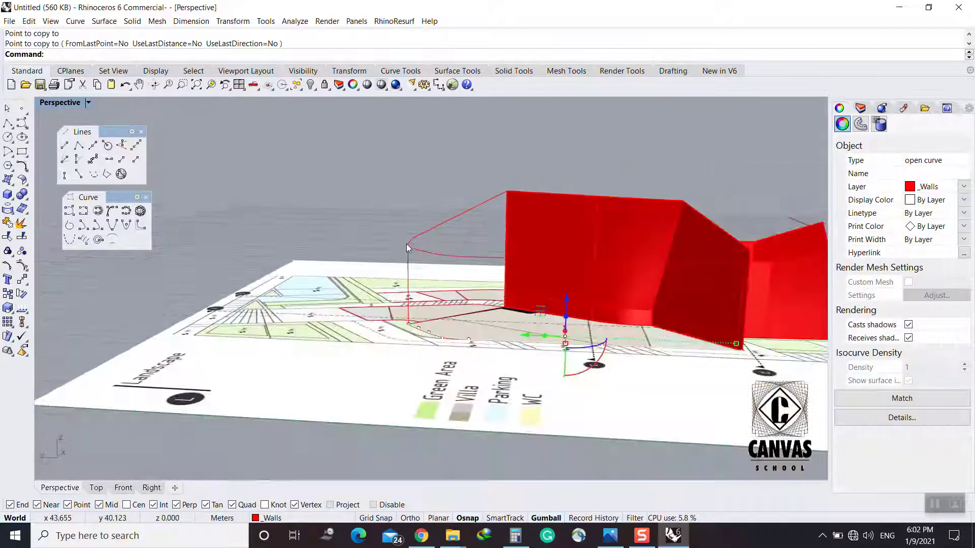
right_click_drag(718, 298, 693, 289)
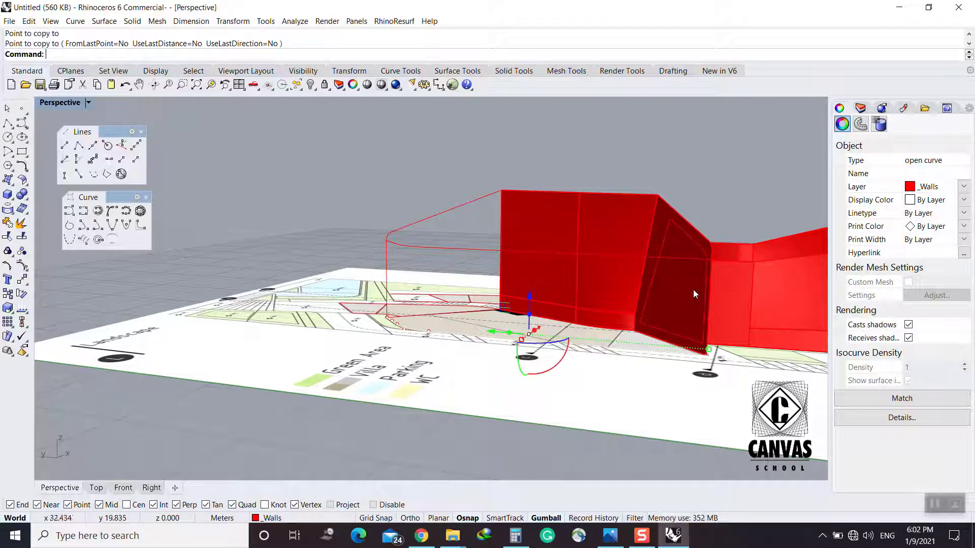
left_click(362, 175)
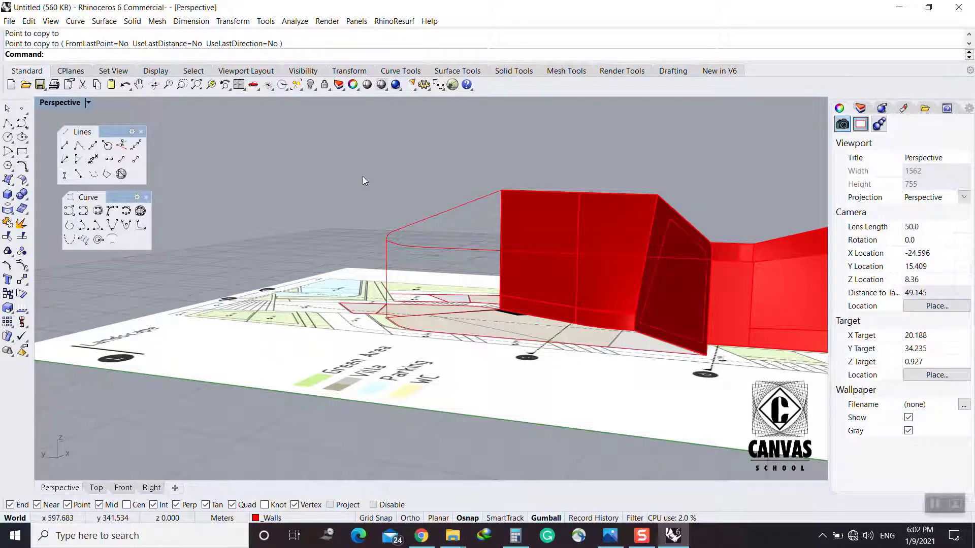
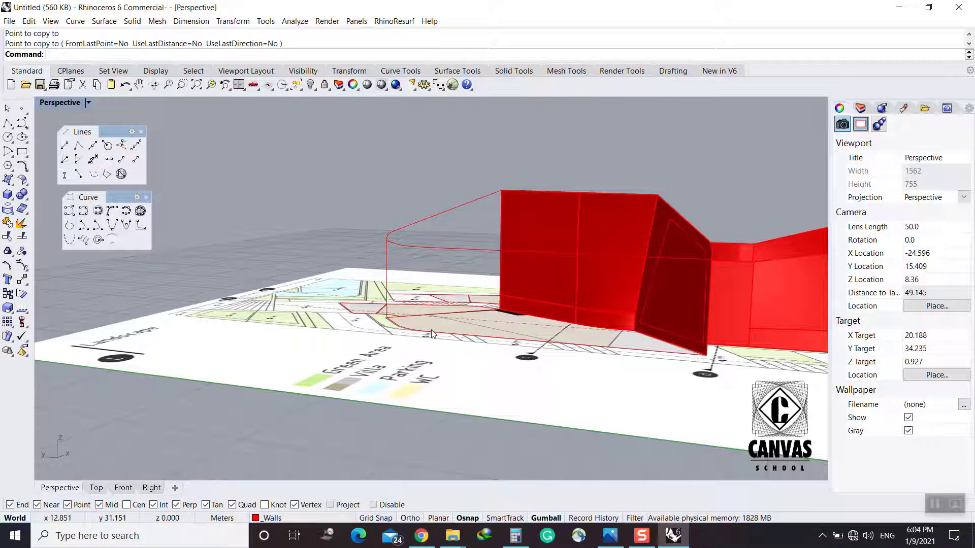
key("Return")
left_click(467, 249)
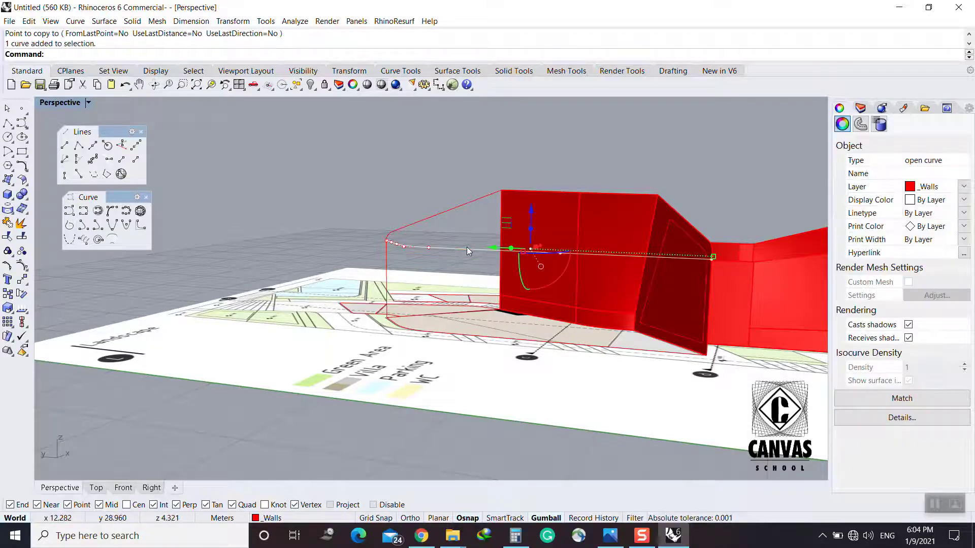
right_click_drag(467, 250, 513, 147)
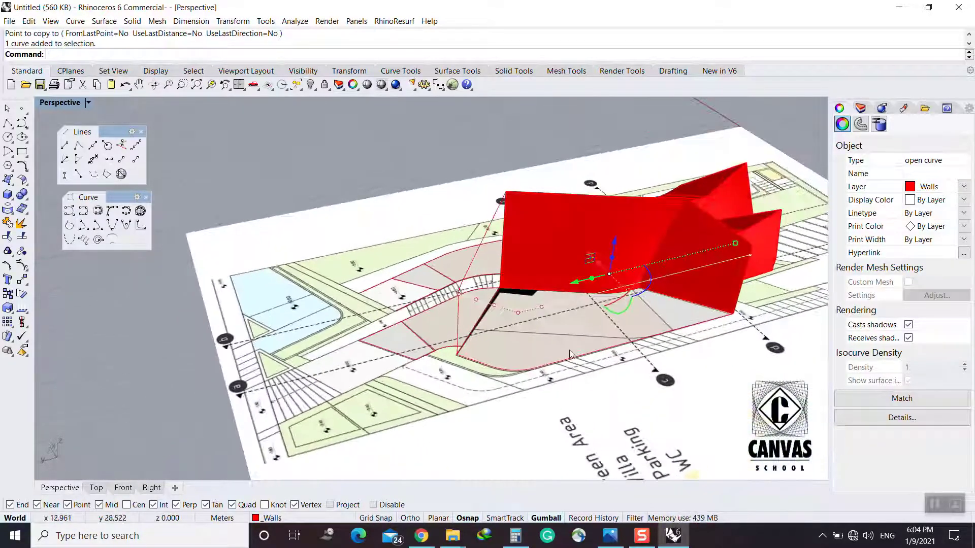
left_click(510, 142)
Join the end wall's sloping top curve, rounded corner curve and outer upright edge curve into one curve
left_click(730, 231)
left_click(740, 269)
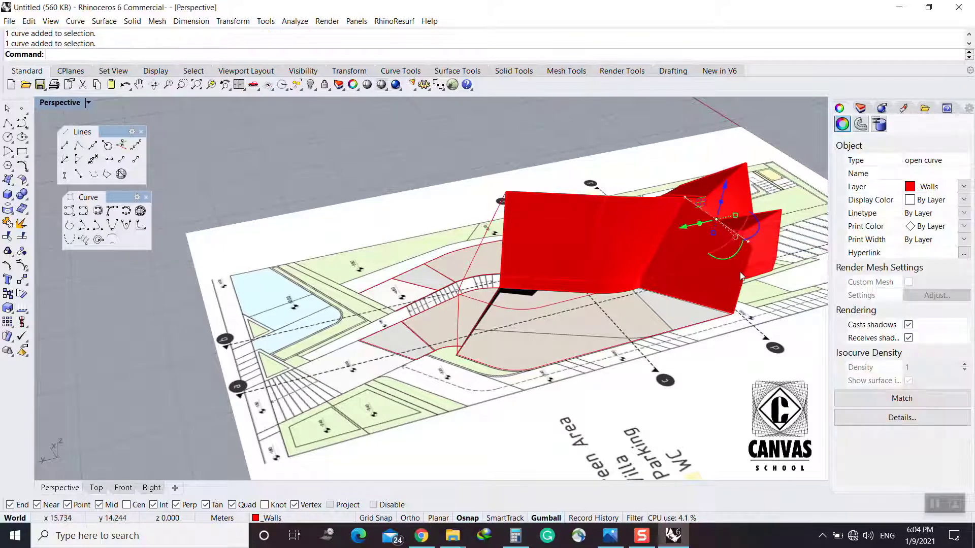
scroll(740, 277, "up", 5)
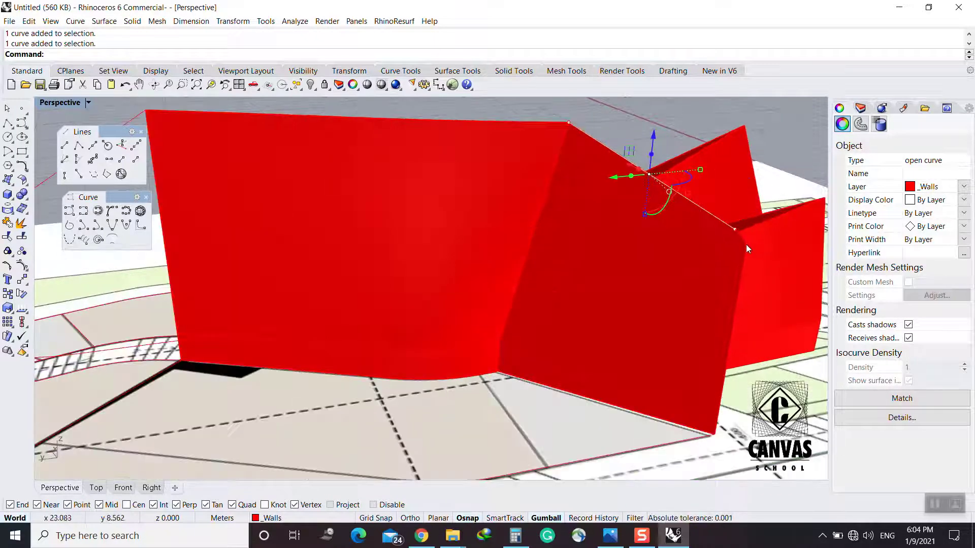
left_click(745, 244)
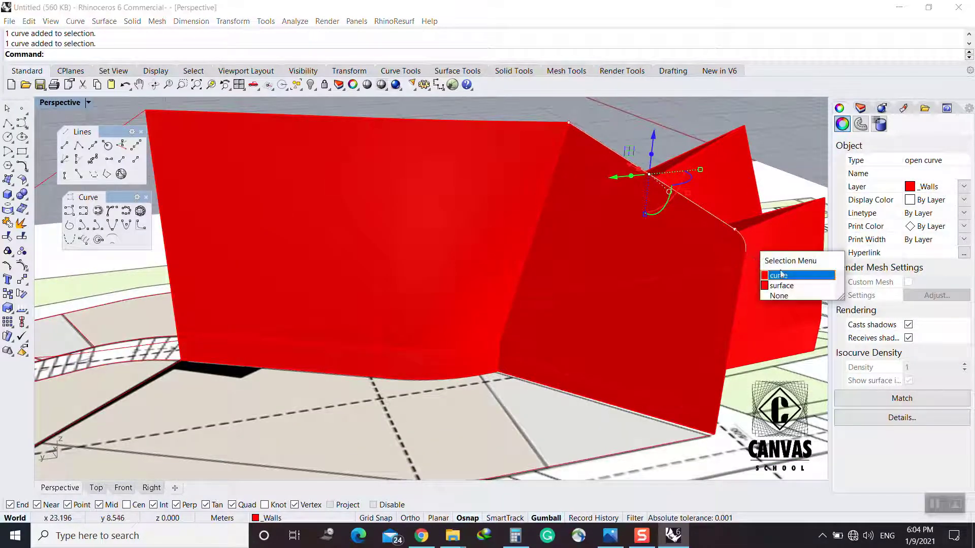
left_click(780, 275)
left_click(741, 260)
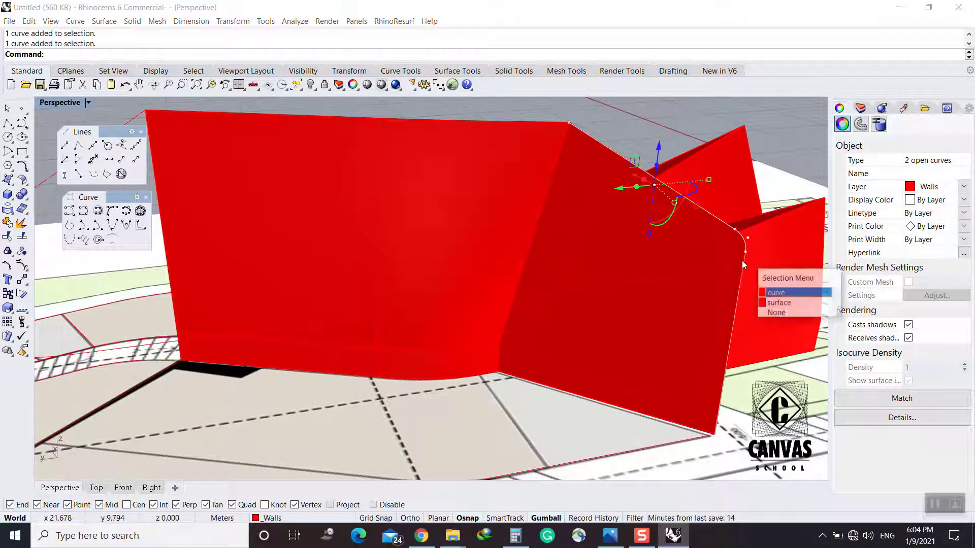
left_click(776, 292)
scroll(656, 229, "down", 4)
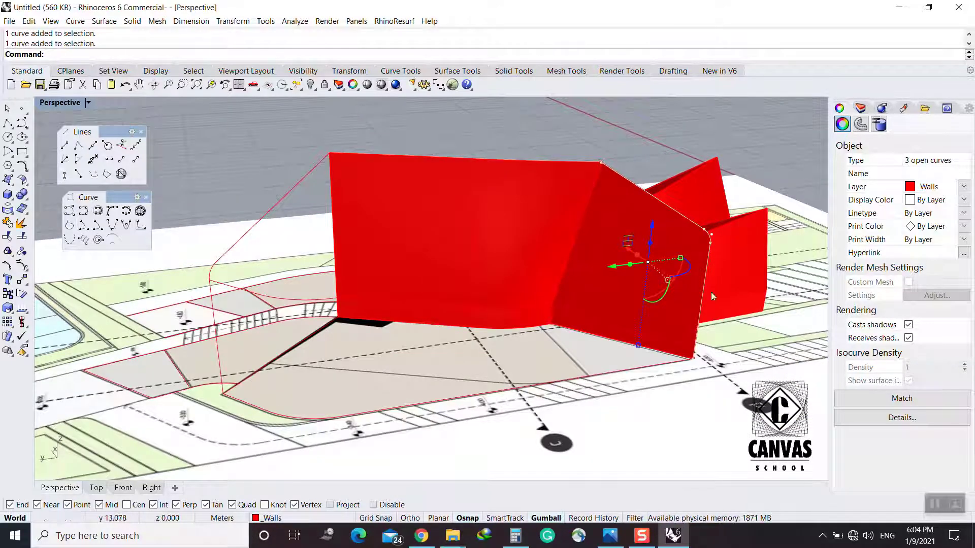
scroll(619, 245, "down", 2)
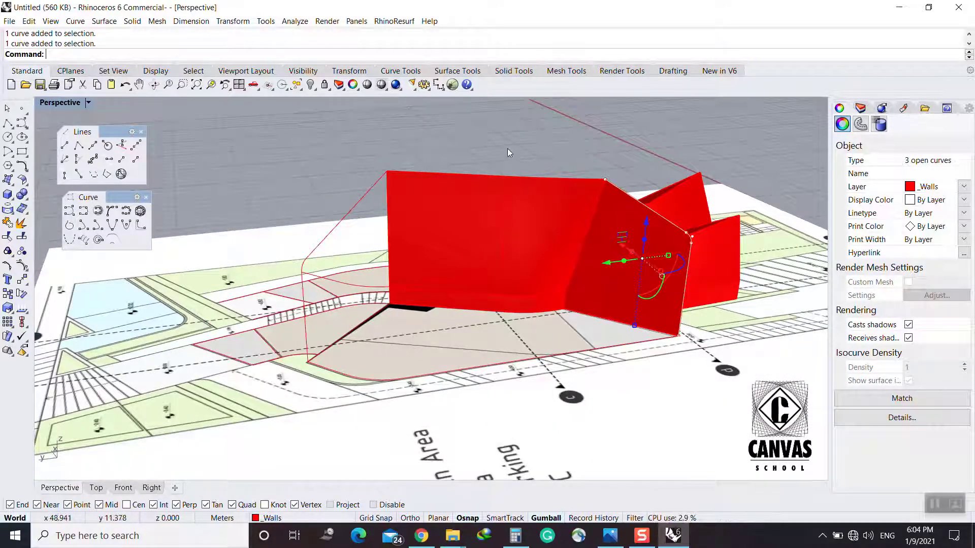
right_click_drag(508, 151, 500, 195)
middle_click(553, 156)
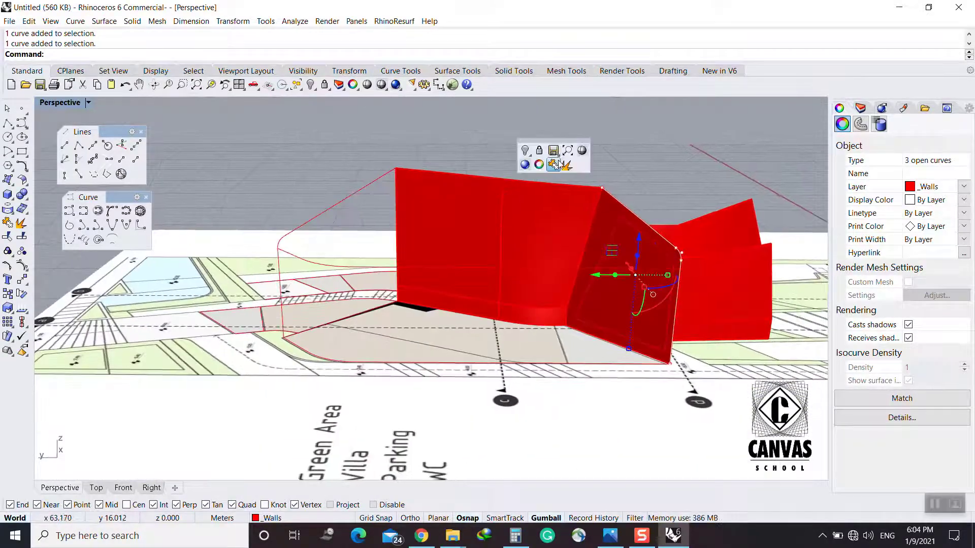
left_click(557, 162)
left_click(563, 172)
left_click(665, 241)
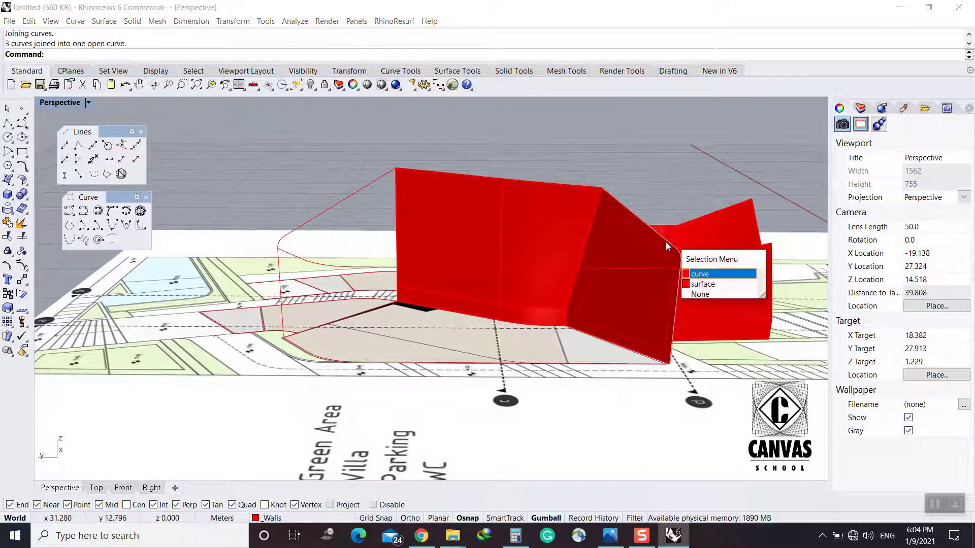
left_click(721, 274)
scroll(712, 380, "up", 5)
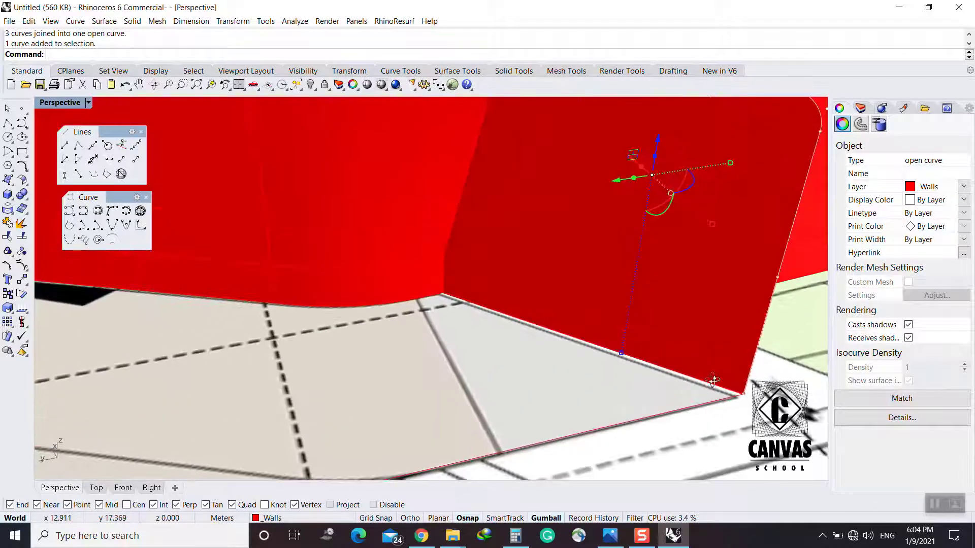
scroll(640, 300, "down", 5)
left_click(436, 132)
Join the sloping top curve, rounded corner curve and outer upright curve at the wing's open end into one curve
right_click_drag(538, 198, 465, 230)
right_click_drag(289, 224, 365, 222, "shift")
left_click(414, 157)
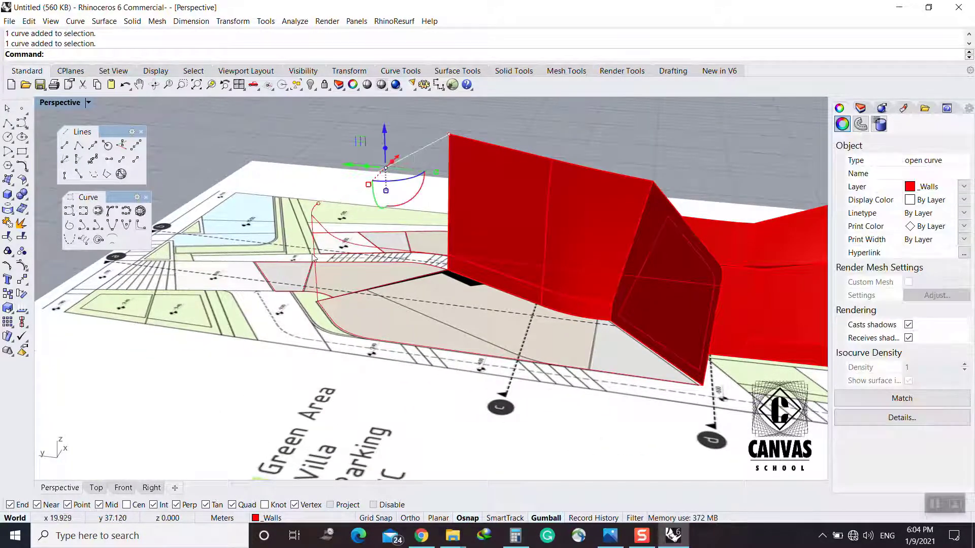
left_click(313, 249)
left_click(319, 227)
left_click(313, 209)
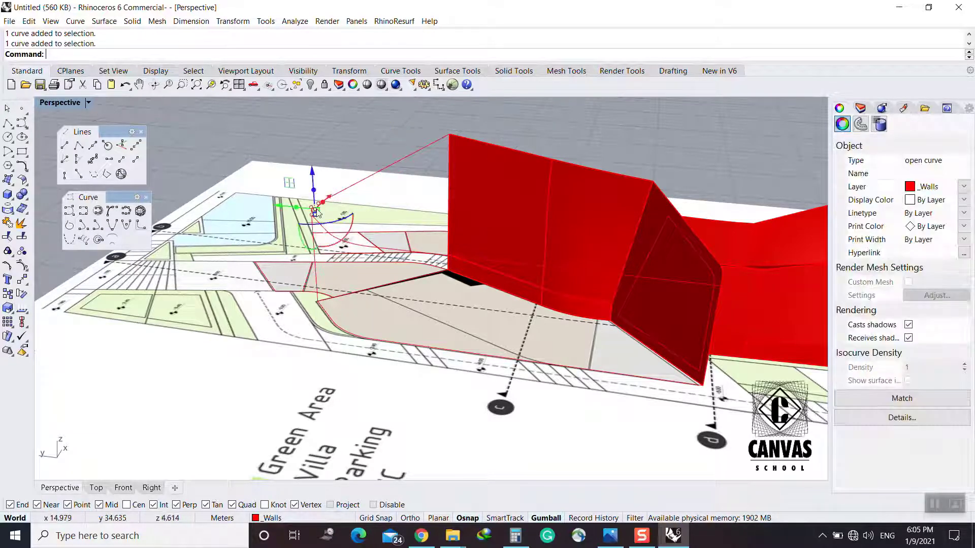
left_click(413, 154, "shift")
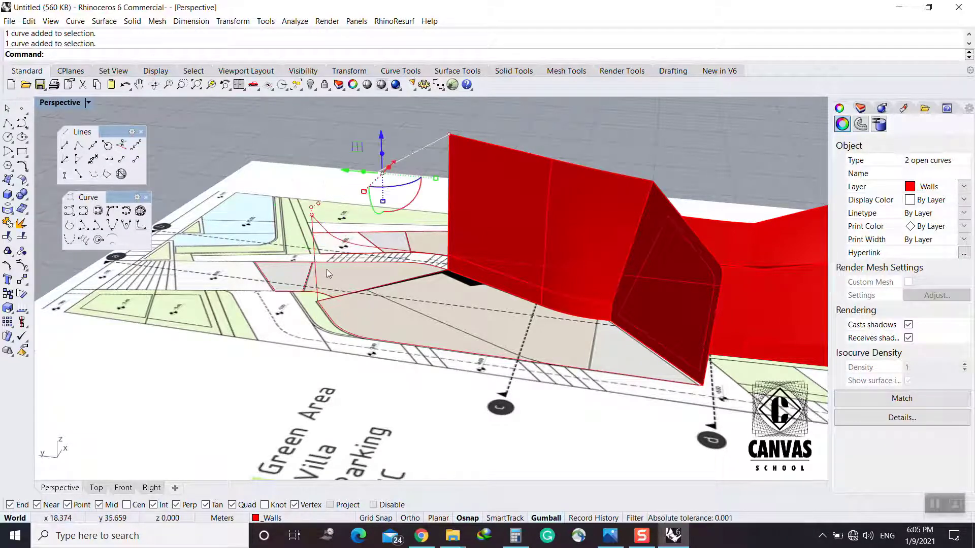
left_click(316, 284, "shift")
right_click_drag(324, 319, 359, 279)
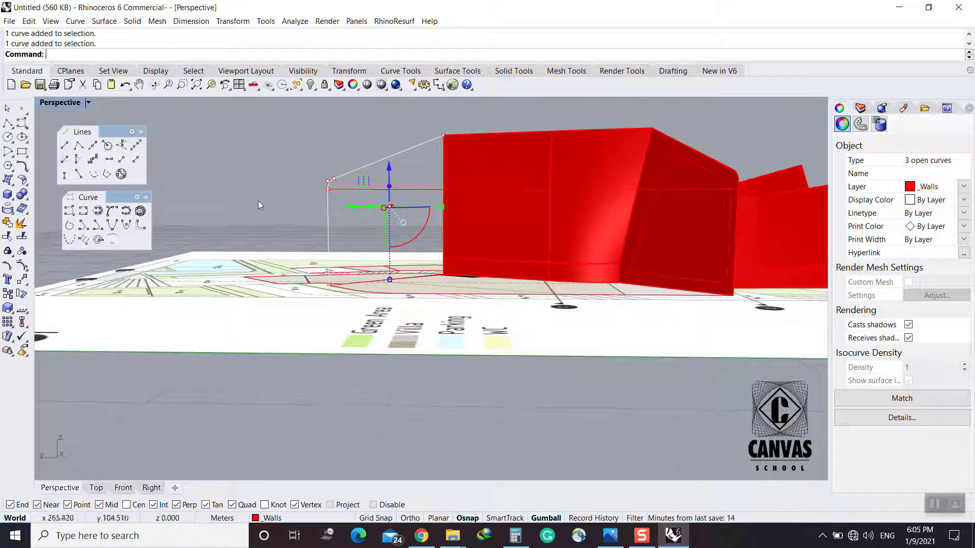
middle_click(286, 217)
left_click(287, 223)
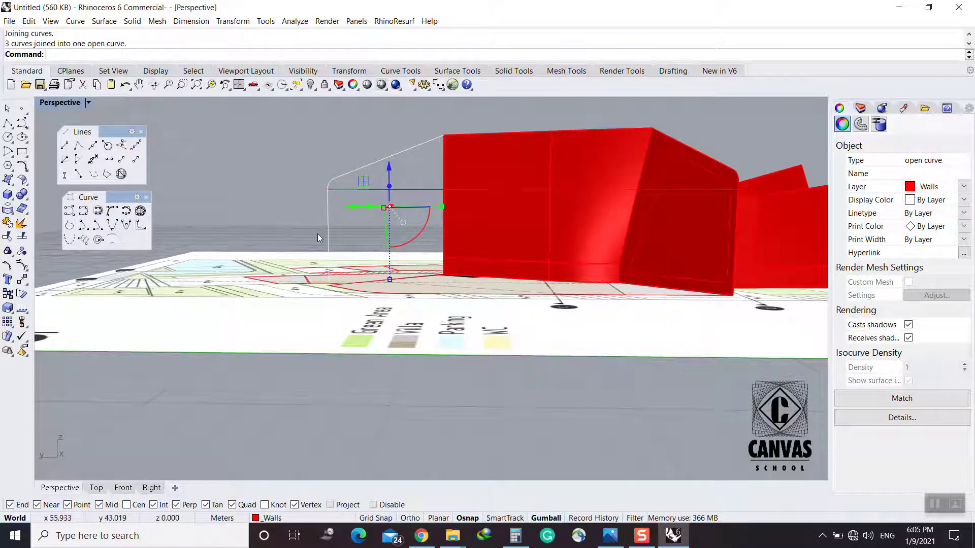
left_click(294, 209)
right_click_drag(294, 208, 304, 234)
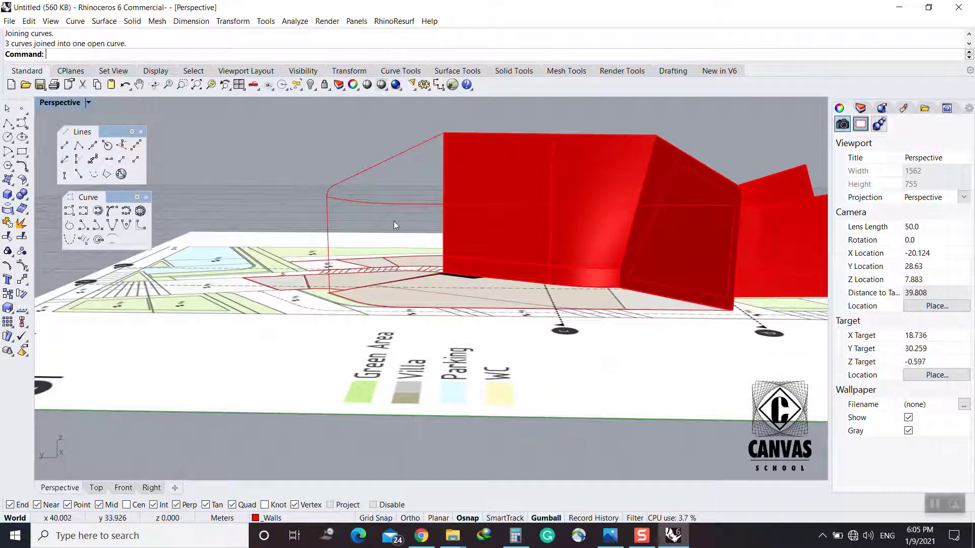
right_click_drag(394, 221, 383, 214)
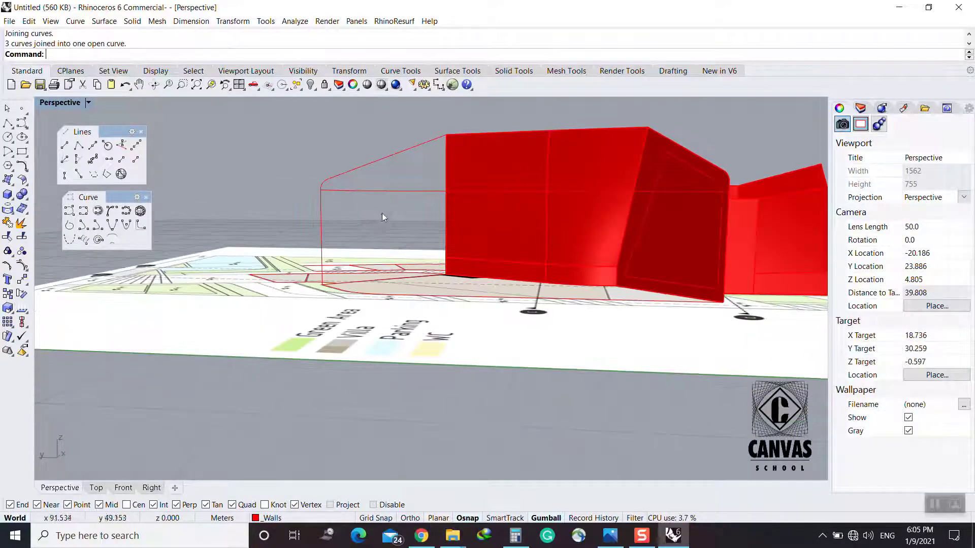
left_click(360, 192)
right_click_drag(336, 214, 259, 201)
left_click(249, 153)
left_click(364, 285)
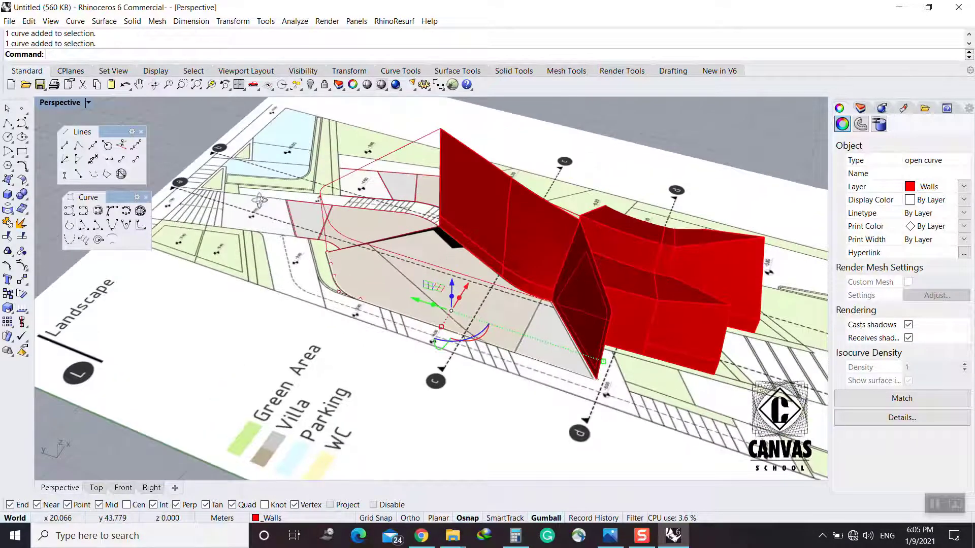
right_click_drag(566, 334, 585, 326)
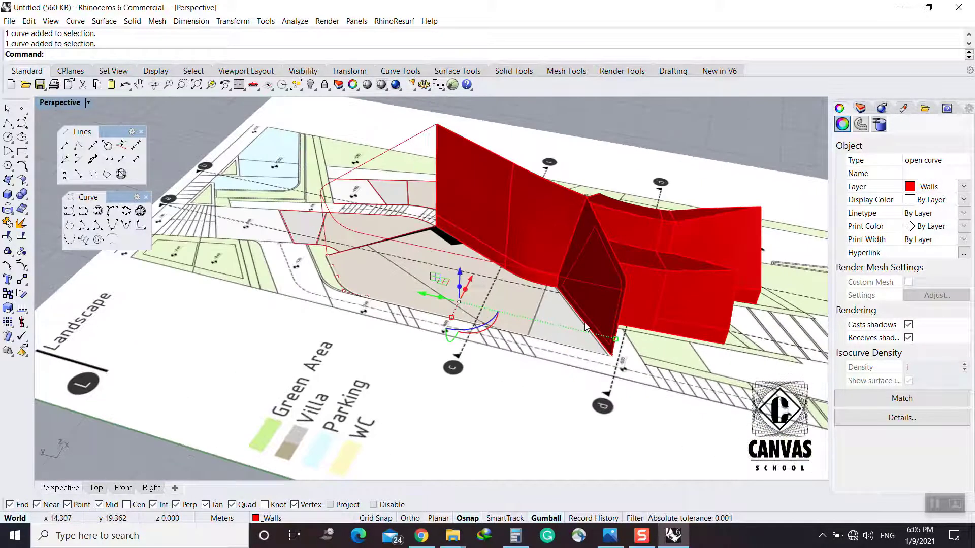
key("Escape")
type("Loft")
key("Return")
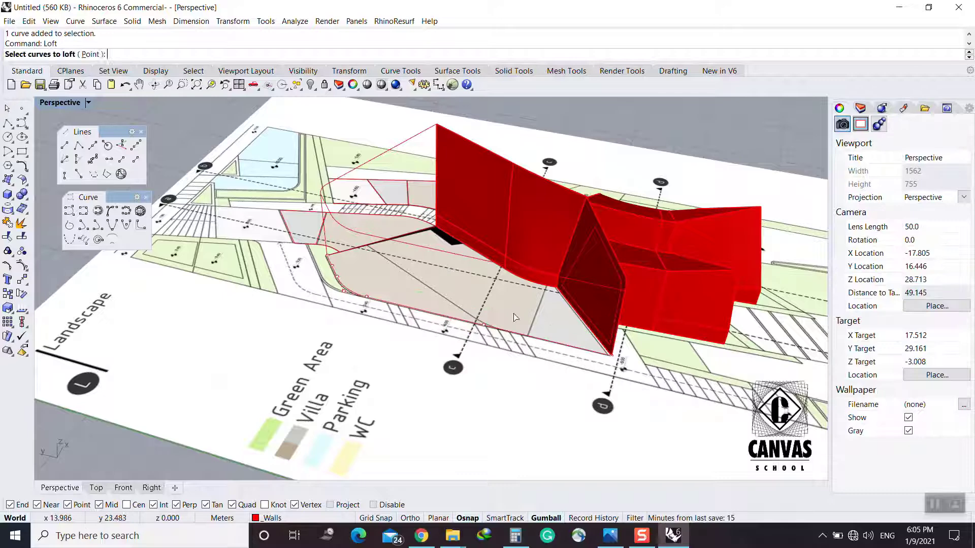
left_click(424, 247)
key("Escape")
Loft the wing's outer wall between the raised and ground outline curves, using the Tight style rebuilt with 30 control points
type("Lo")
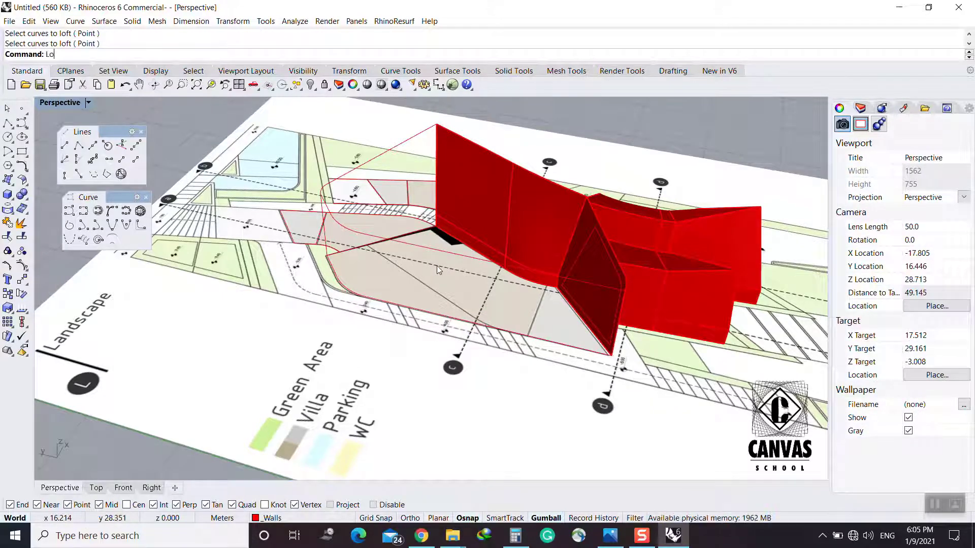
type("ft")
key("Return")
left_click(439, 252)
left_click(424, 311)
key("Return")
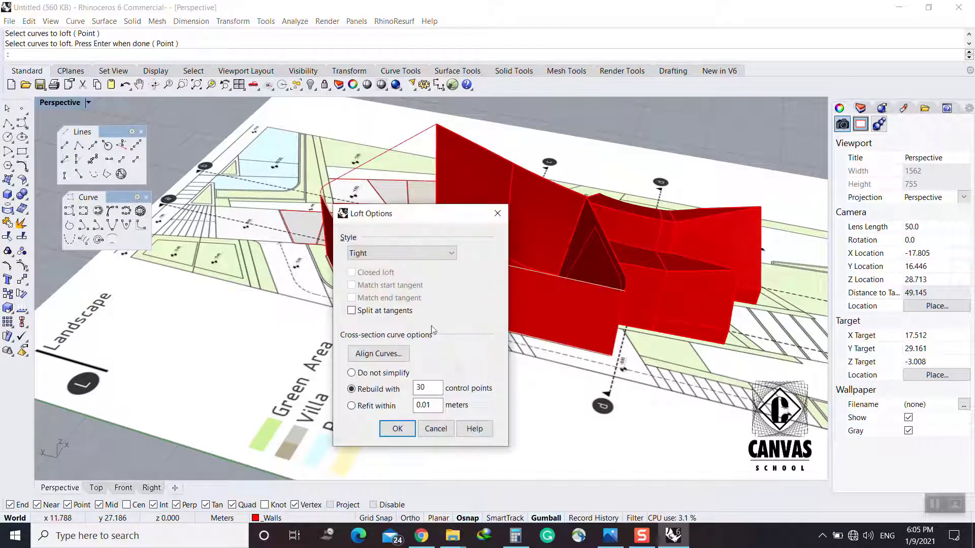
key("Return")
right_click_drag(433, 330, 360, 293)
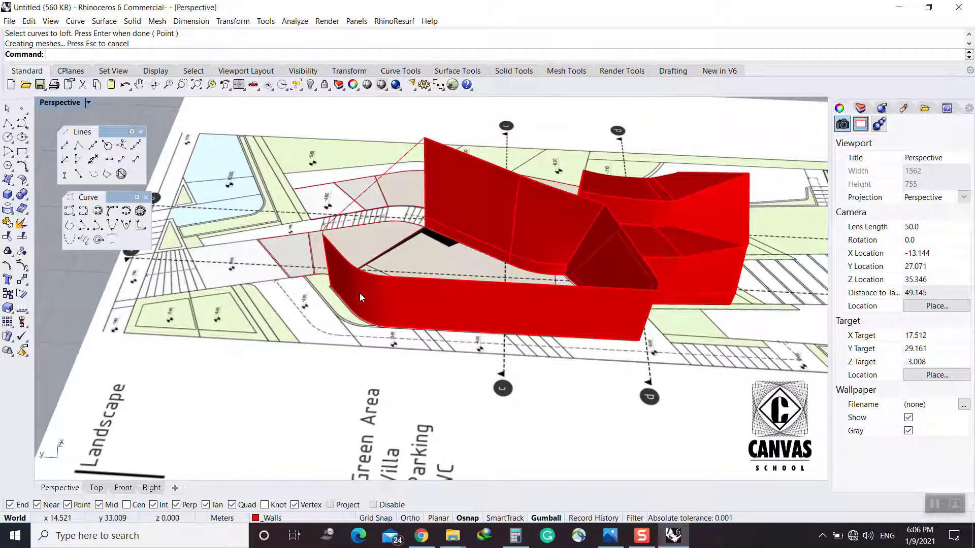
Split the joined profile curves at both ends of the wing, using the outer lofted wall as the cutting object
left_click(428, 202)
right_click_drag(428, 203, 540, 119)
left_click(586, 187)
left_click(625, 224)
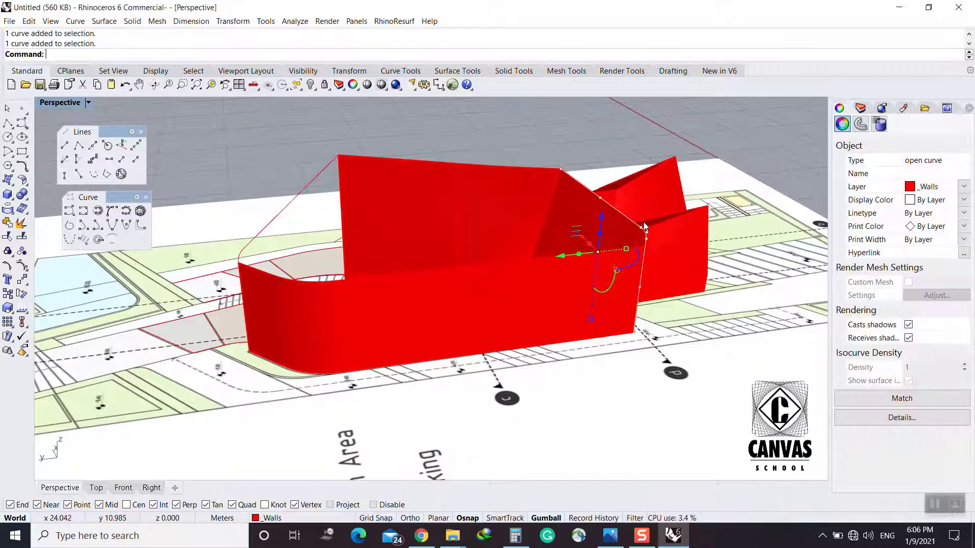
right_click_drag(625, 224, 566, 245)
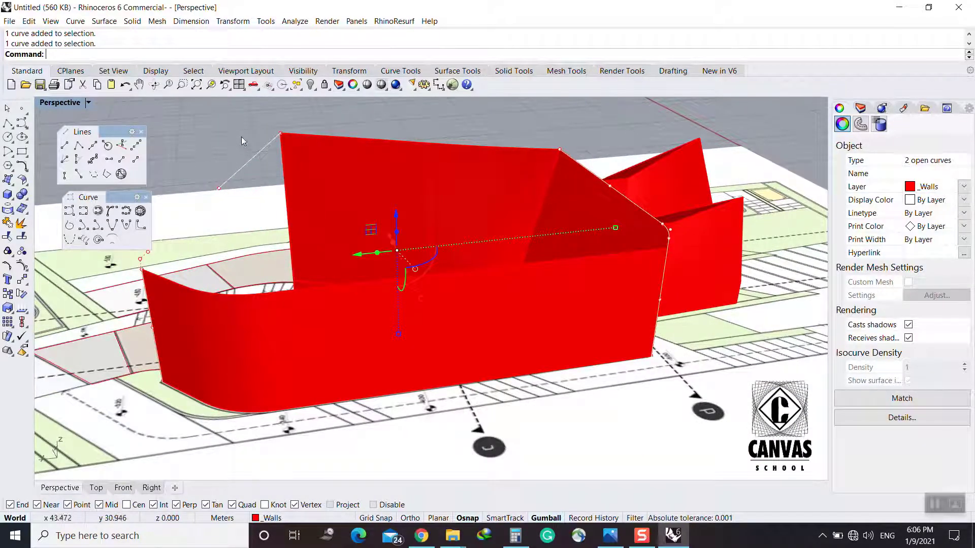
left_click(249, 158)
type("Split")
key("Return")
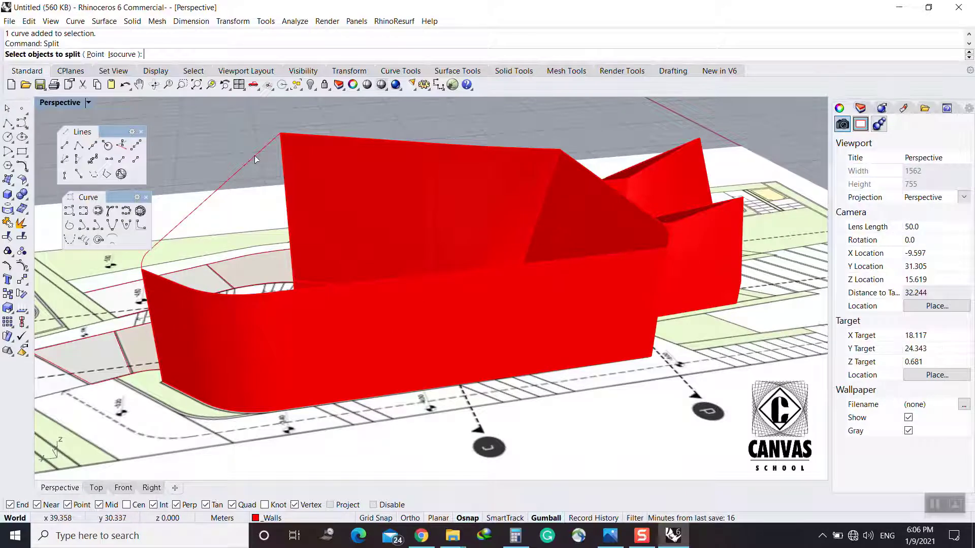
left_click(635, 205)
left_click(662, 234)
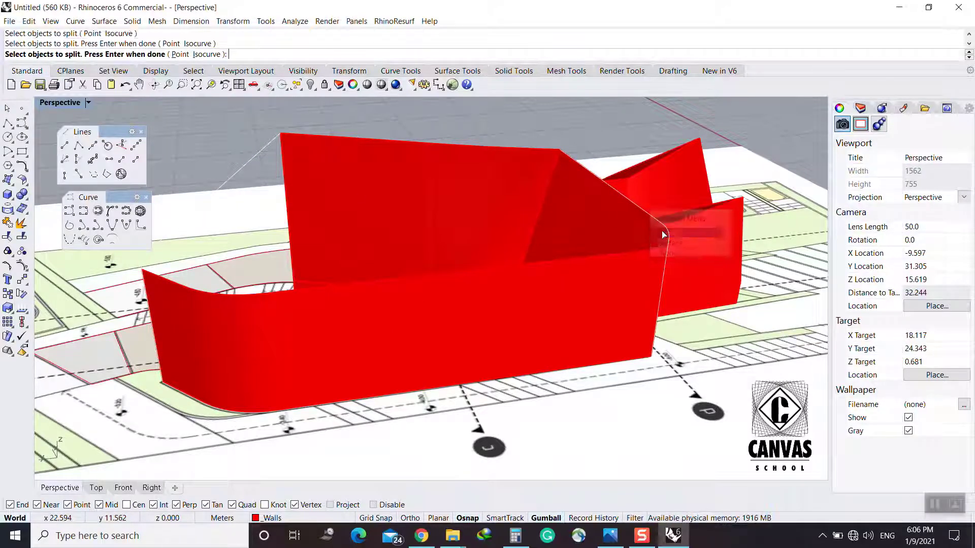
key("Return")
left_click(652, 257)
left_click(683, 297)
key("Return")
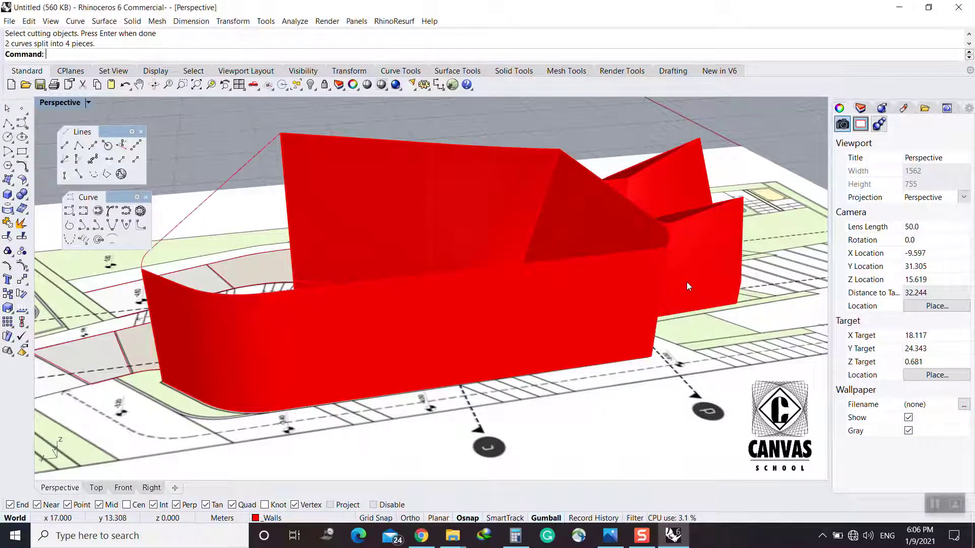
left_click(631, 256)
left_click(633, 136)
left_click(635, 205)
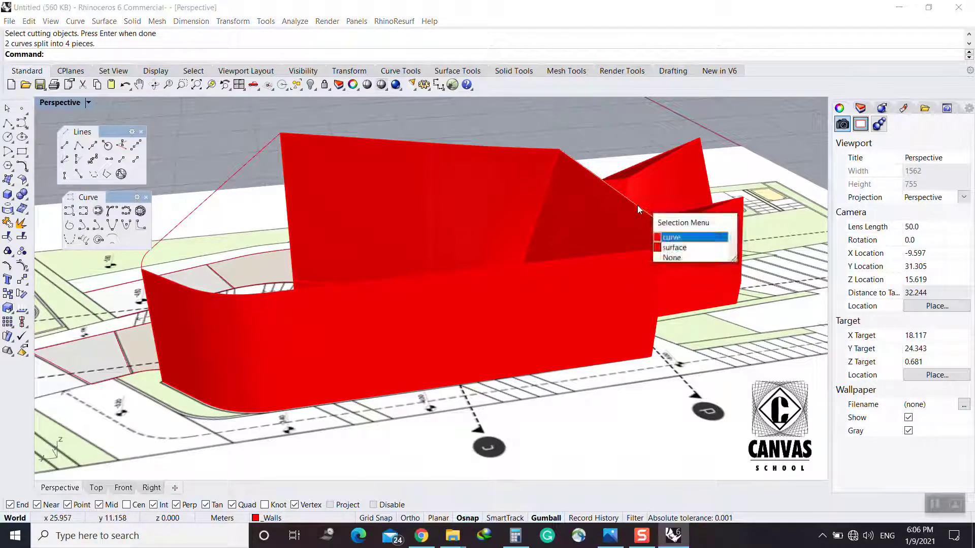
left_click(662, 233)
left_click(229, 188, "shift")
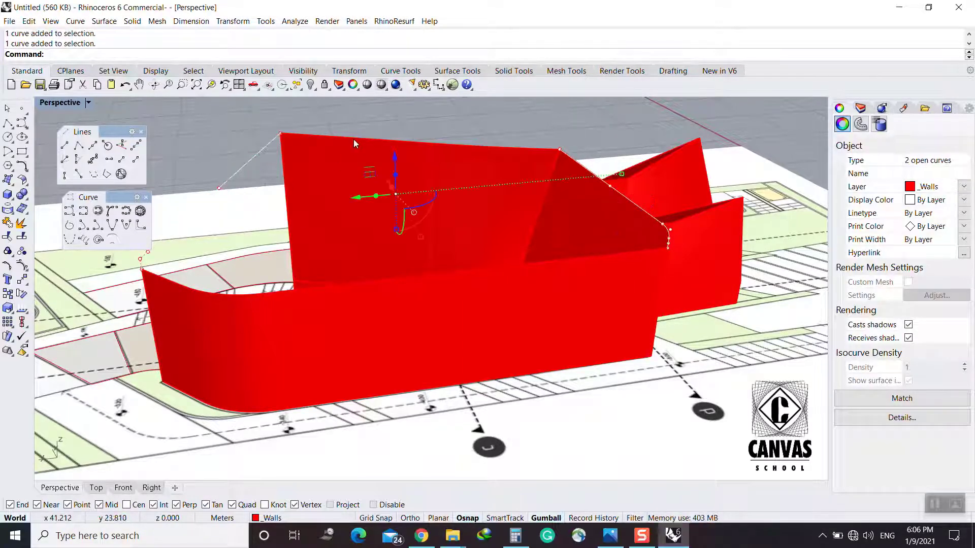
key("Escape")
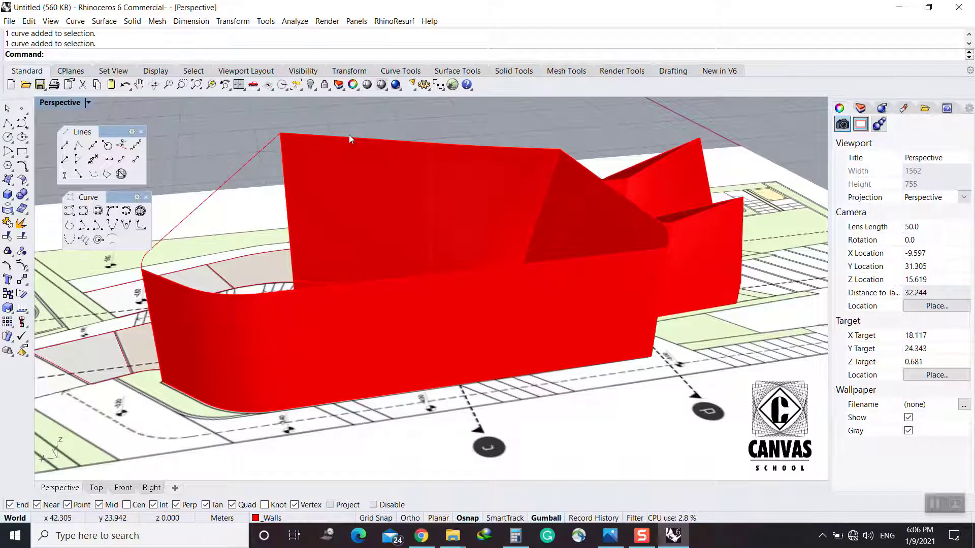
Create the wing's roof with Sweep2, using the courtyard and outer walls' top edges as rails and both upper end curves as cross sections
type("s2")
key("Return")
left_click(349, 135)
left_click(415, 168)
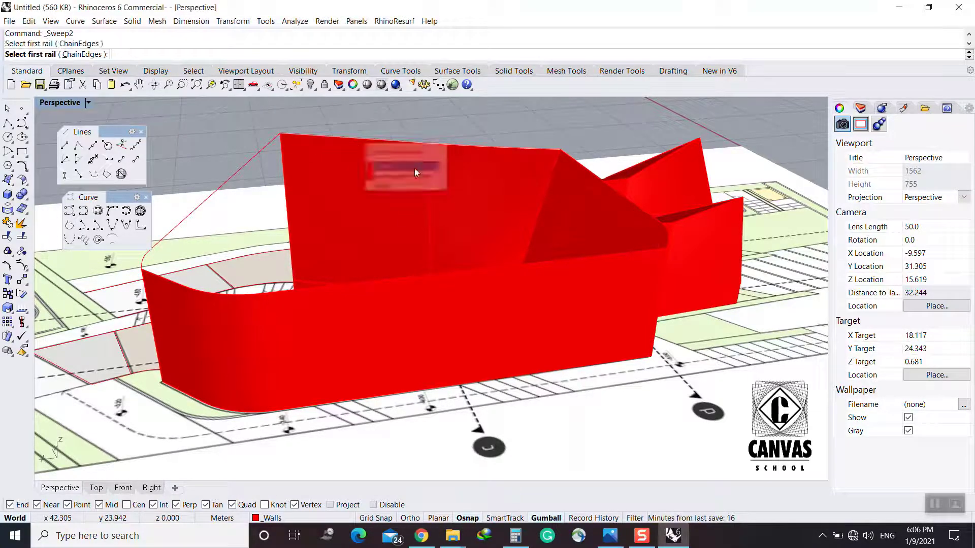
left_click(413, 279)
left_click(441, 311)
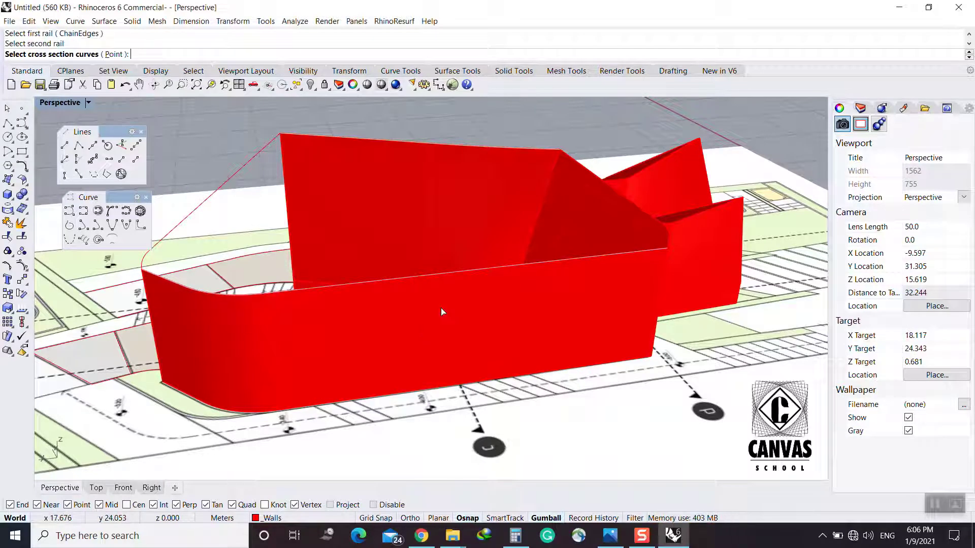
left_click(637, 198)
left_click(666, 229)
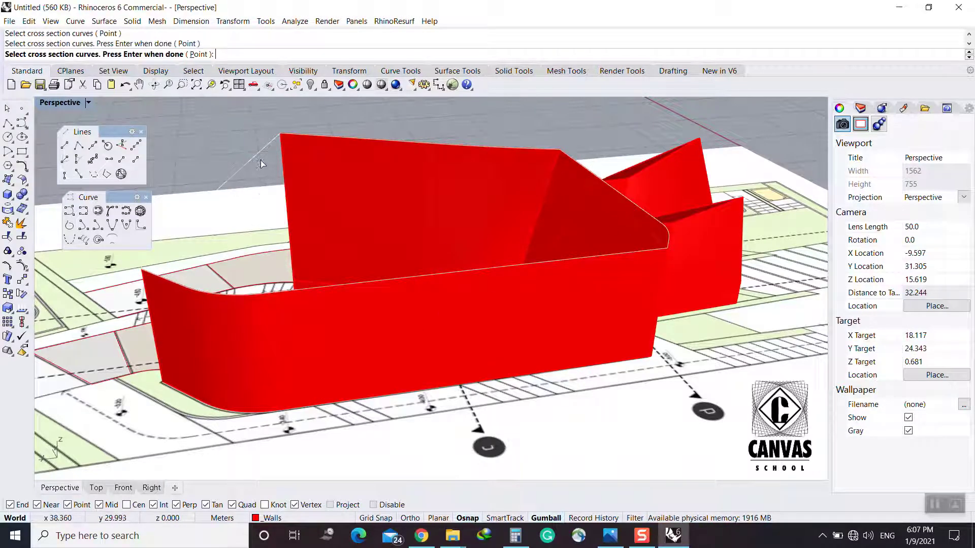
key("Return")
key("Return")
right_click_drag(464, 198, 210, 191)
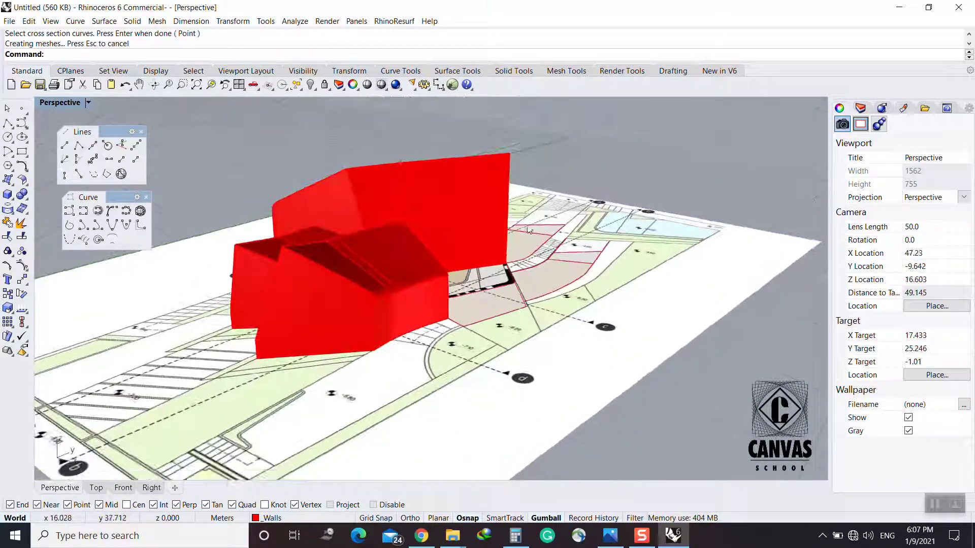
Inspect the wing's surfaces from all sides and examine the ground curves along the black wall near the courtyard
right_click_drag(529, 231, 512, 281)
scroll(520, 300, "down", 2)
right_click_drag(437, 305, 469, 288)
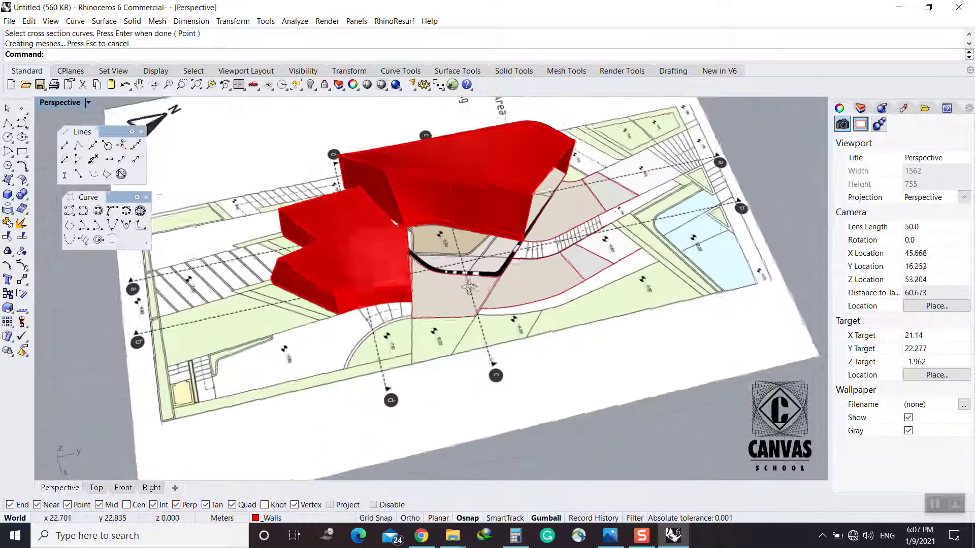
scroll(468, 287, "up", 15)
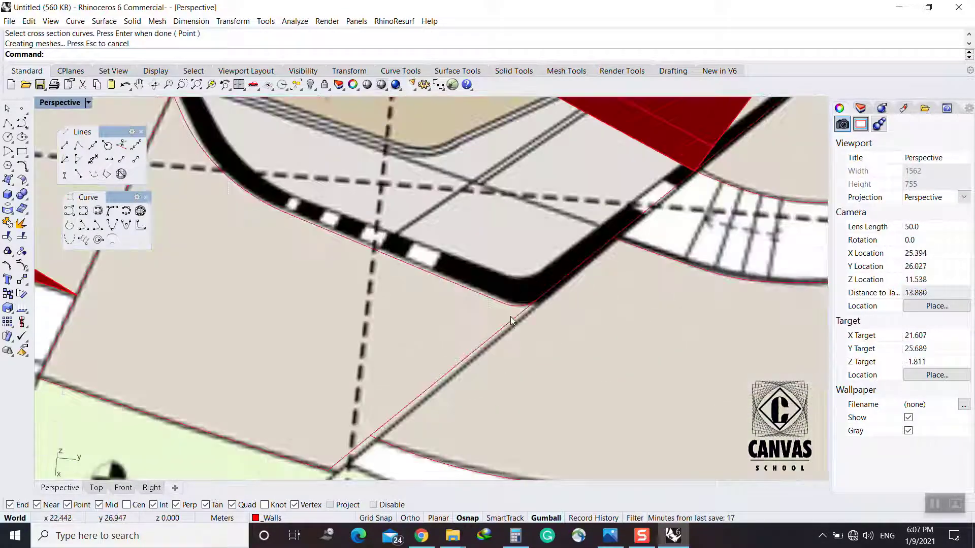
scroll(511, 321, "down", 2)
left_click(511, 323)
scroll(511, 323, "down", 2)
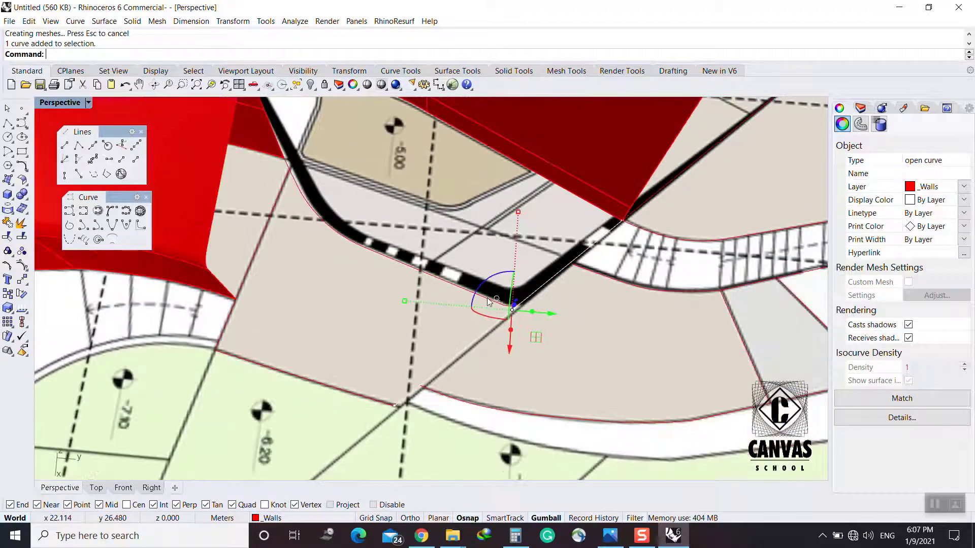
left_click(459, 291)
scroll(458, 325, "down", 4)
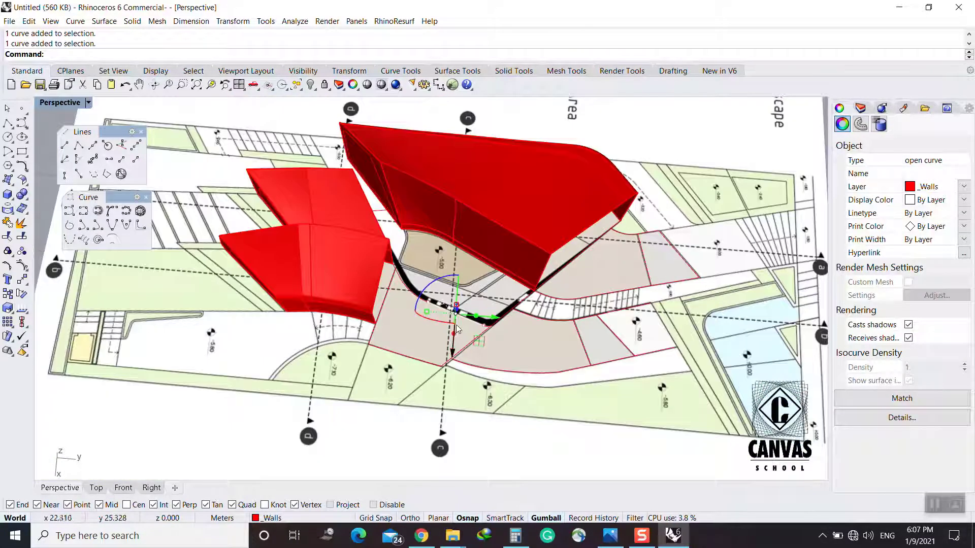
scroll(584, 345, "down", 4)
right_click_drag(583, 341, 503, 288)
scroll(530, 312, "up", 3)
scroll(501, 287, "up", 2)
scroll(498, 290, "down", 5)
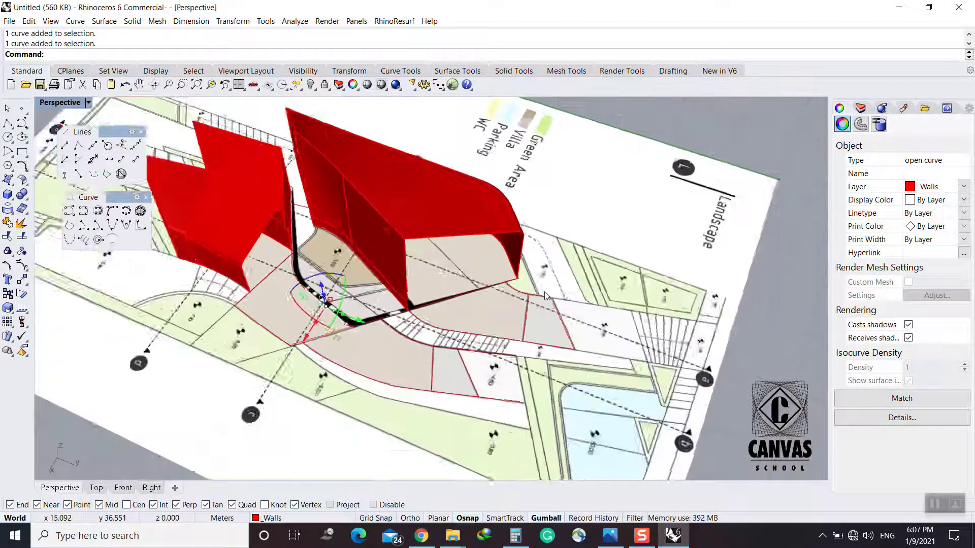
Switch to the Elevation_North_West image in Photos and compare its building form with the Rhino model
left_click(610, 536)
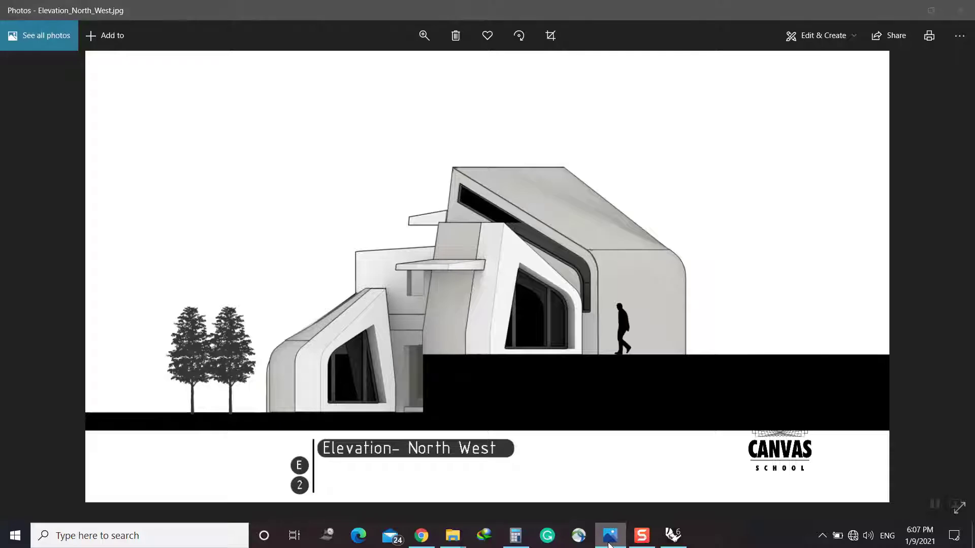
left_click(609, 538)
scroll(545, 345, "up", 3)
right_click_drag(548, 335, 490, 348)
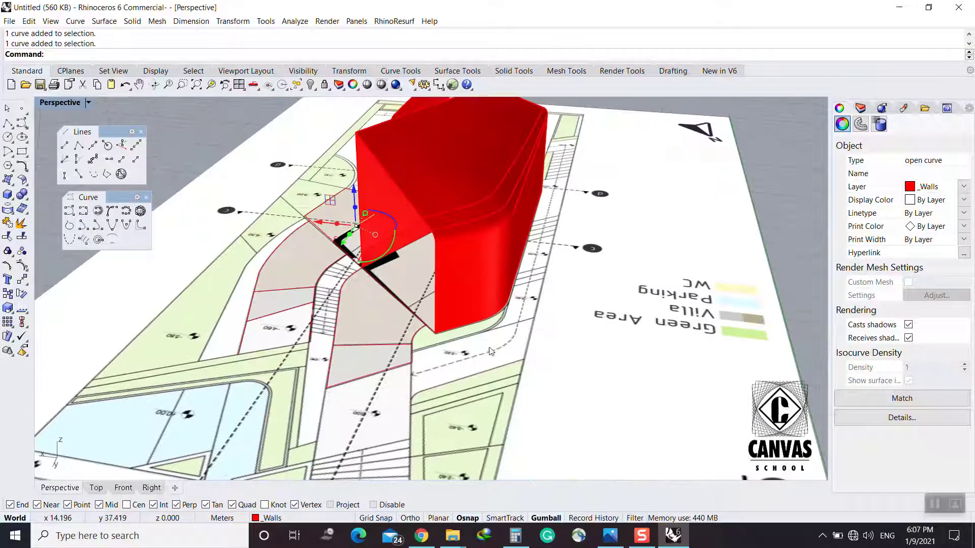
left_click(610, 539)
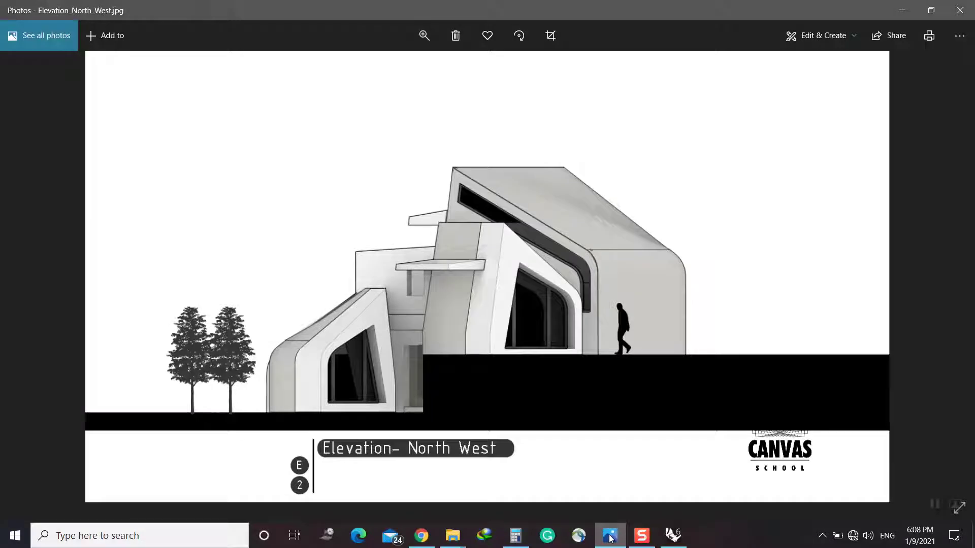
left_click(610, 538)
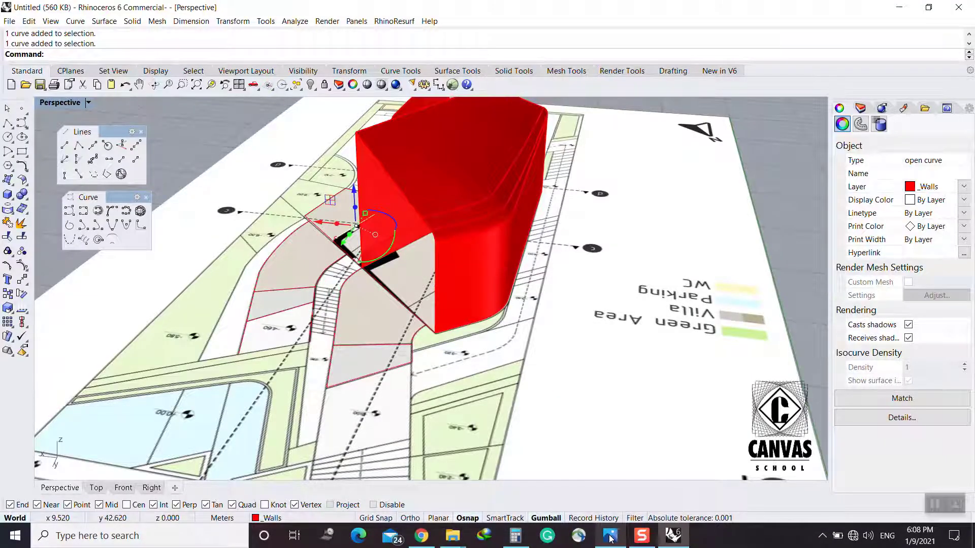
left_click(611, 538)
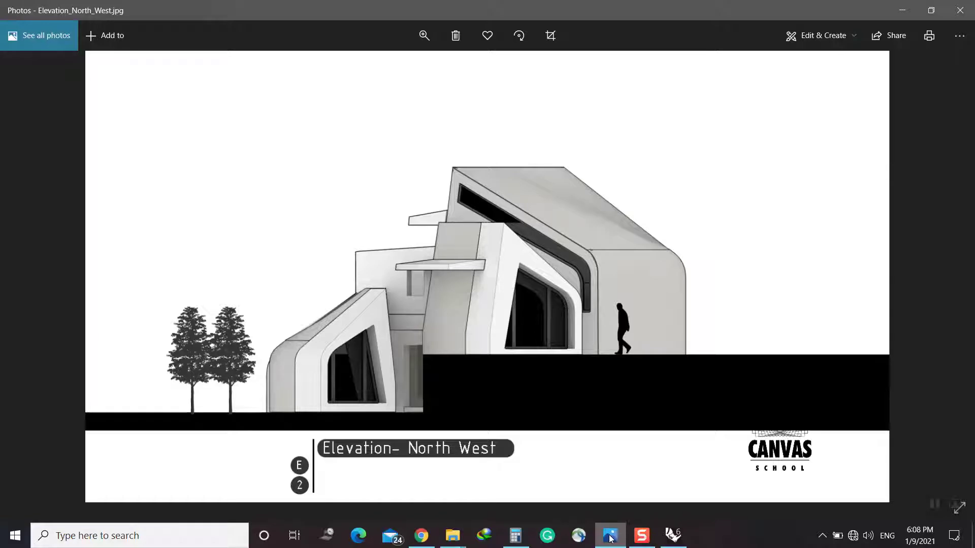
Compare the Rhino model and the ground curves of the lower wing with the Elevation_North_West image in Photos
left_click(610, 537)
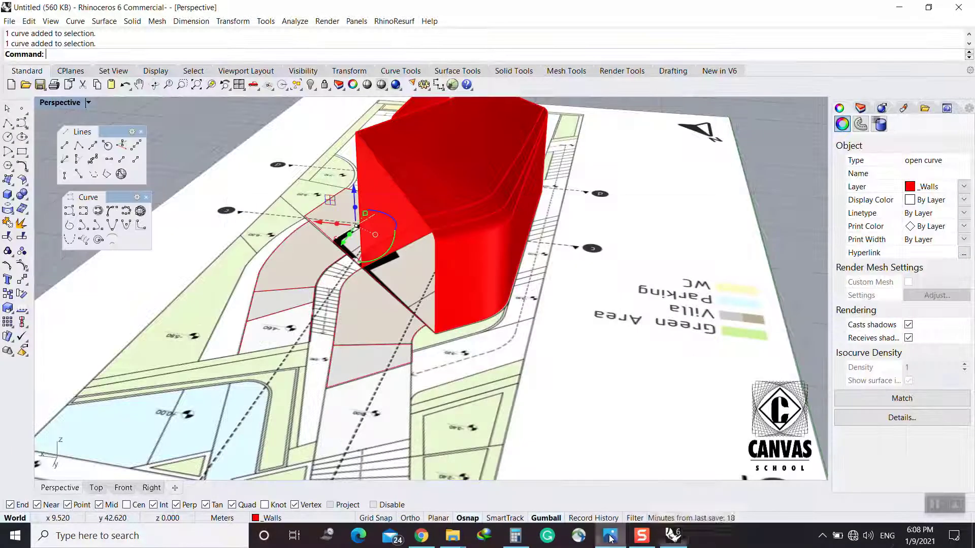
left_click(604, 536)
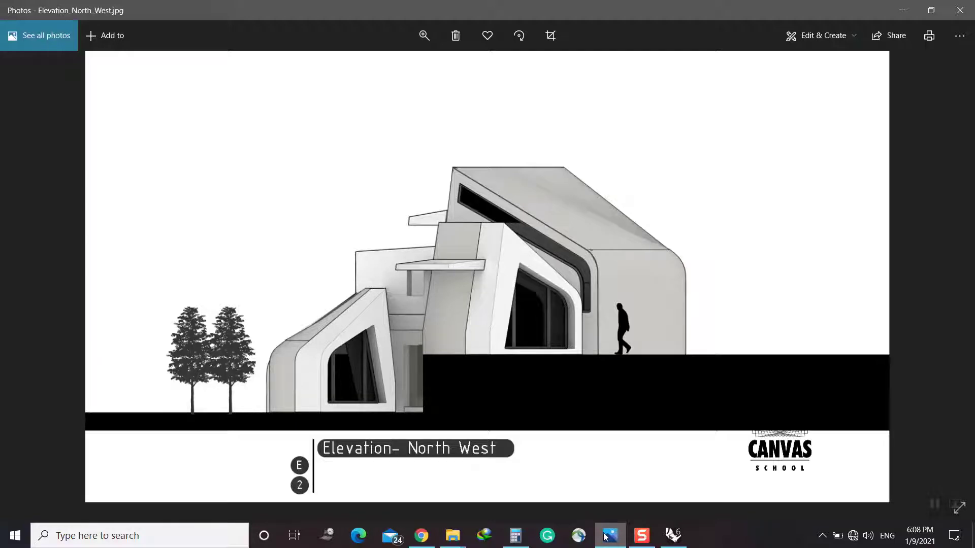
left_click(642, 536)
left_click(821, 536)
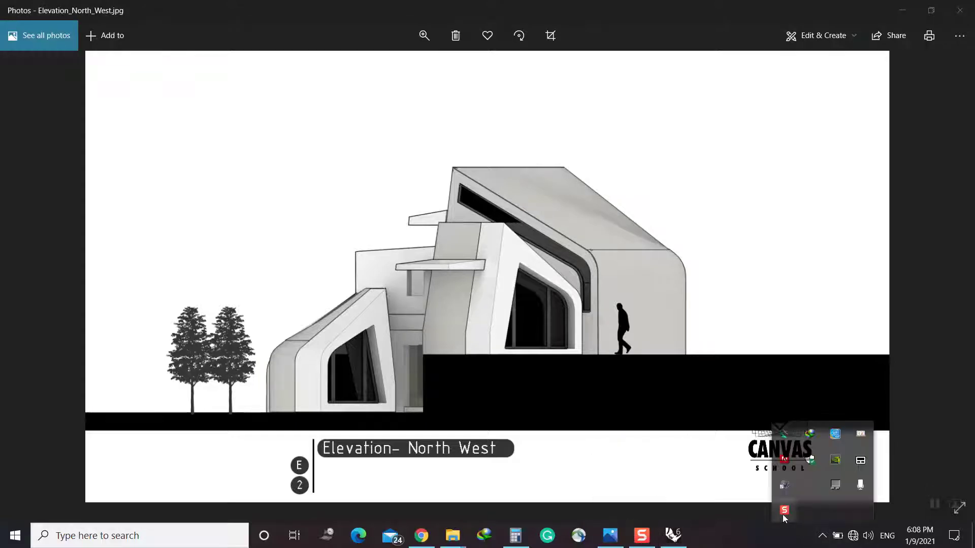
left_click(673, 536)
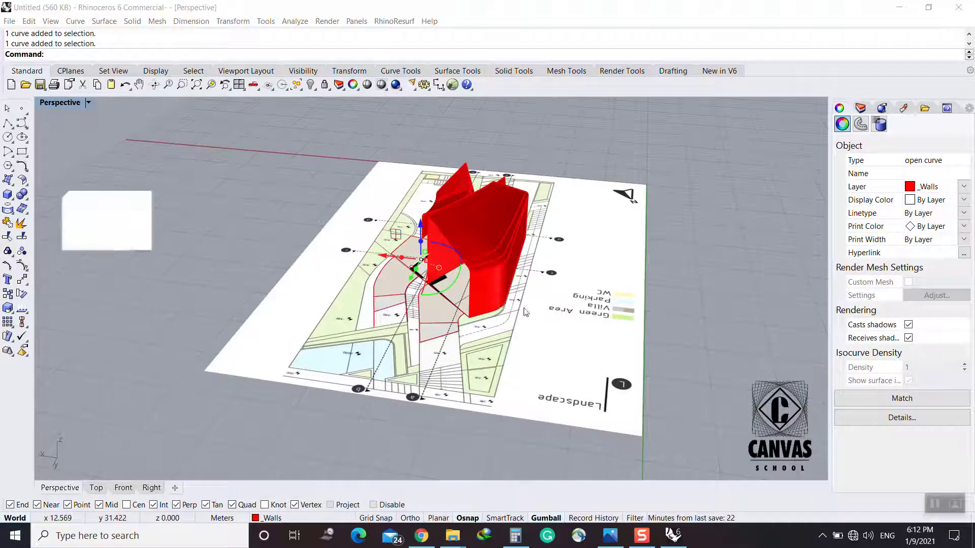
right_click_drag(559, 355, 641, 317)
right_click_drag(391, 251, 421, 270, "shift")
right_click_drag(425, 303, 544, 306)
scroll(411, 304, "up", 4)
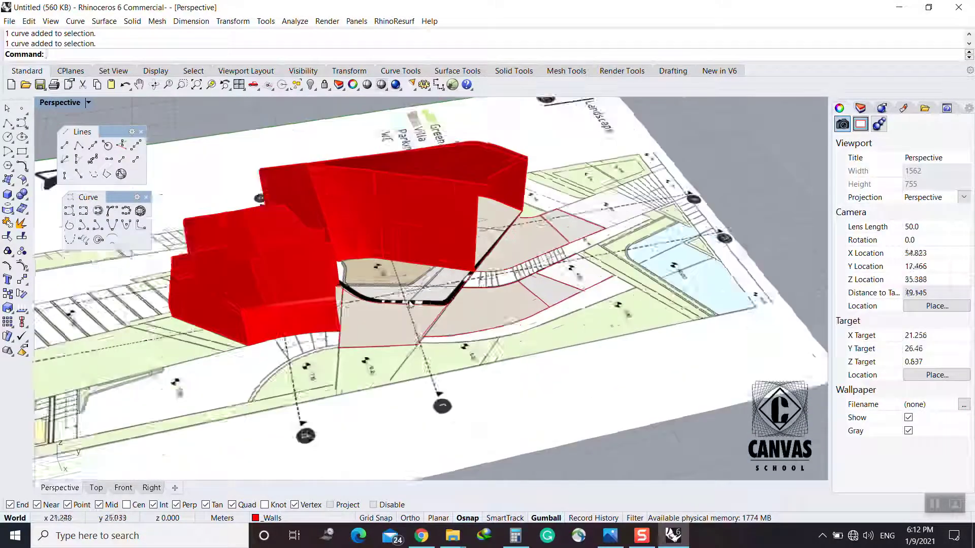
left_click(610, 536)
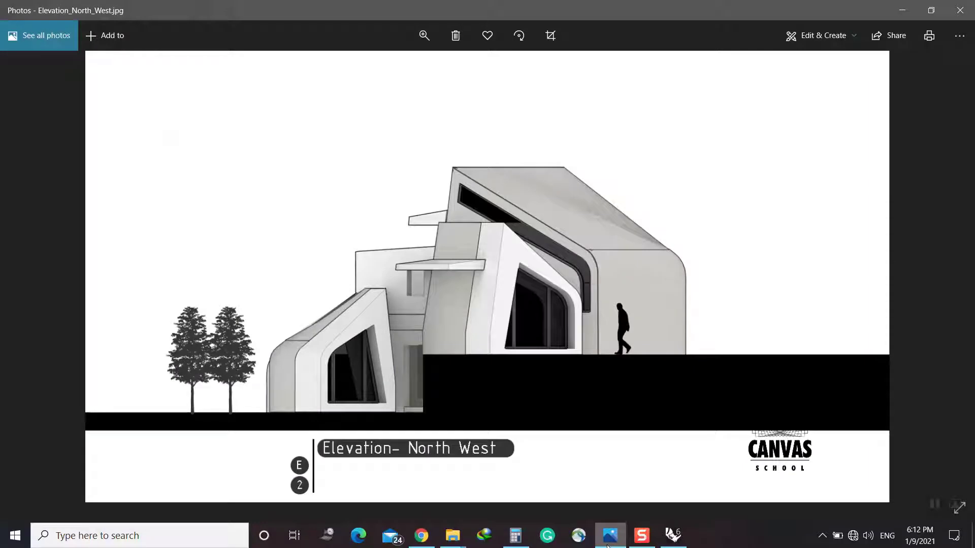
left_click(608, 545)
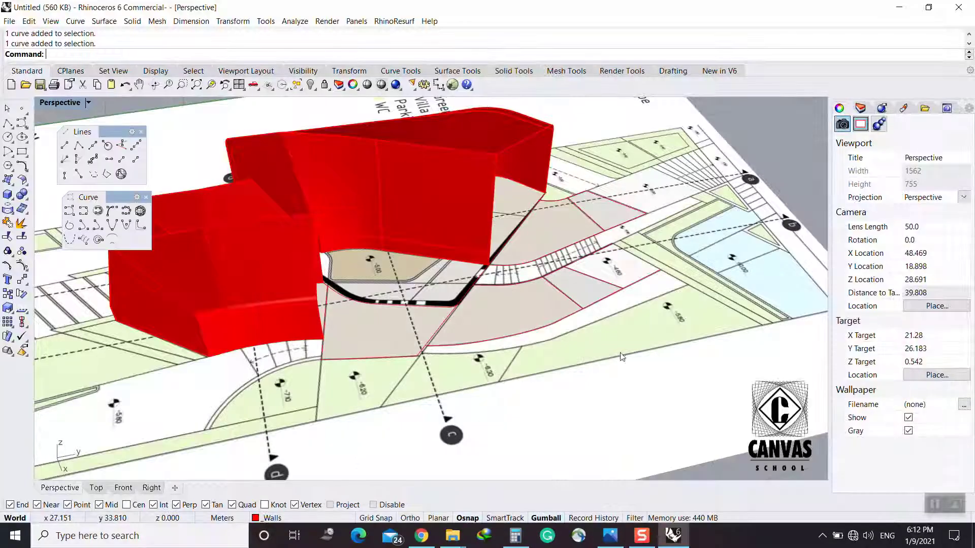
Draw vertical lines 3 m and 5 m high at the two corners of the lower wing's front end edge
right_click_drag(630, 373, 406, 339)
scroll(390, 396, "down", 2)
scroll(434, 457, "up", 4)
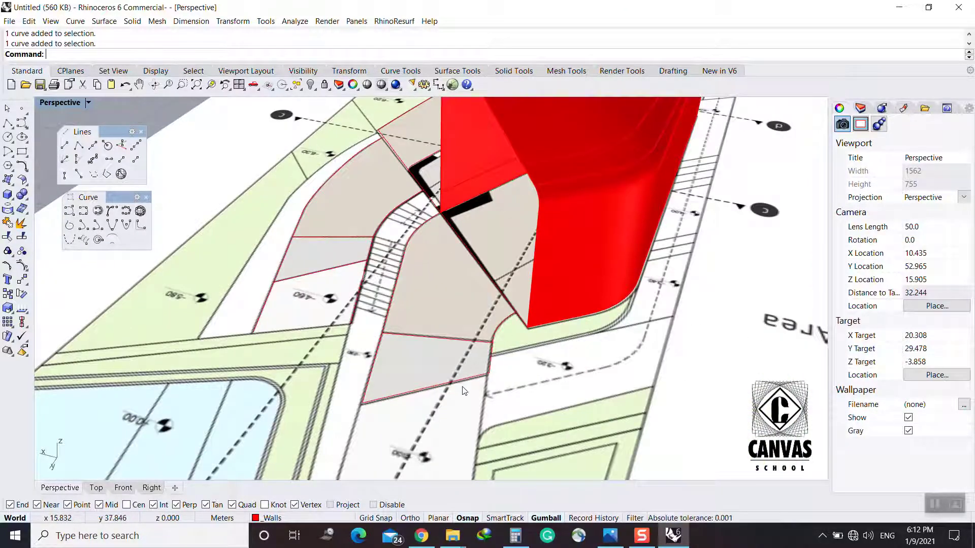
right_click_drag(463, 390, 380, 365)
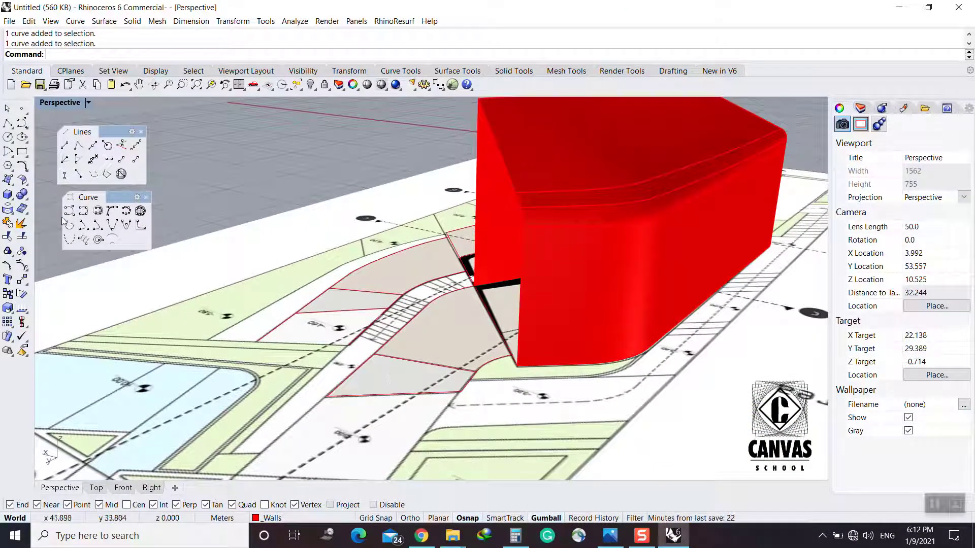
left_click(121, 145)
left_click(460, 391)
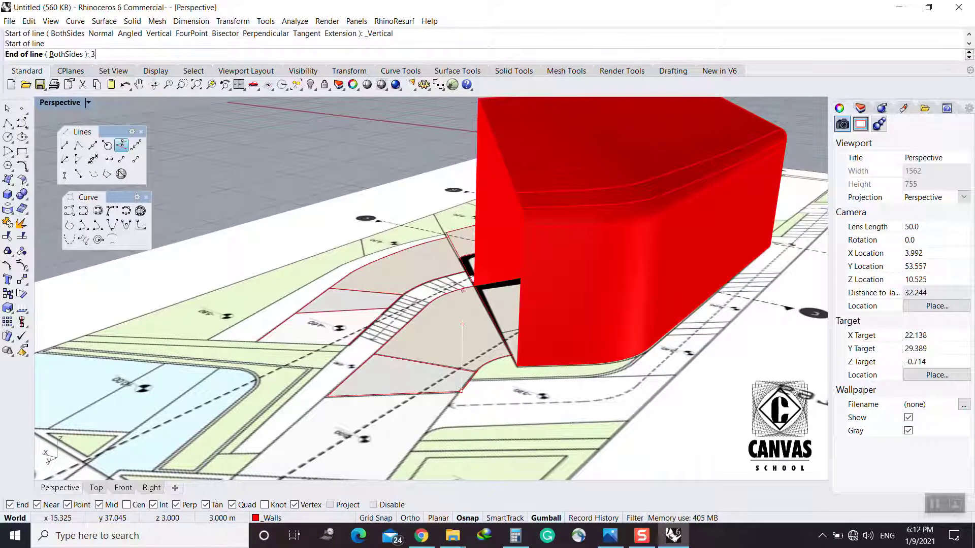
key("Return")
left_click(463, 326)
right_click(349, 395)
left_click(327, 396)
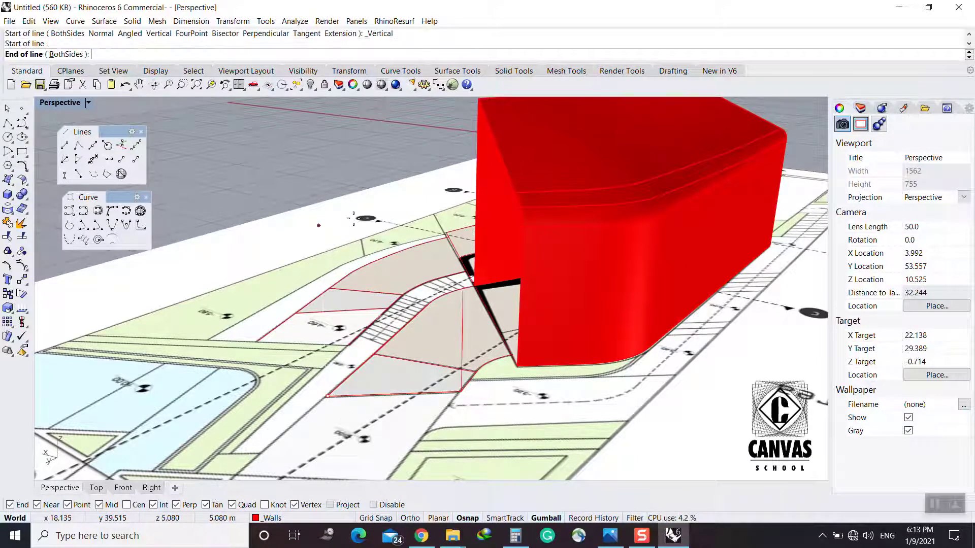
type("5")
key("Return")
Connect the tops of the 5 m and 3 m vertical lines with a straight sloping line
right_click_drag(356, 223, 79, 174)
left_click(79, 145)
left_click(325, 163)
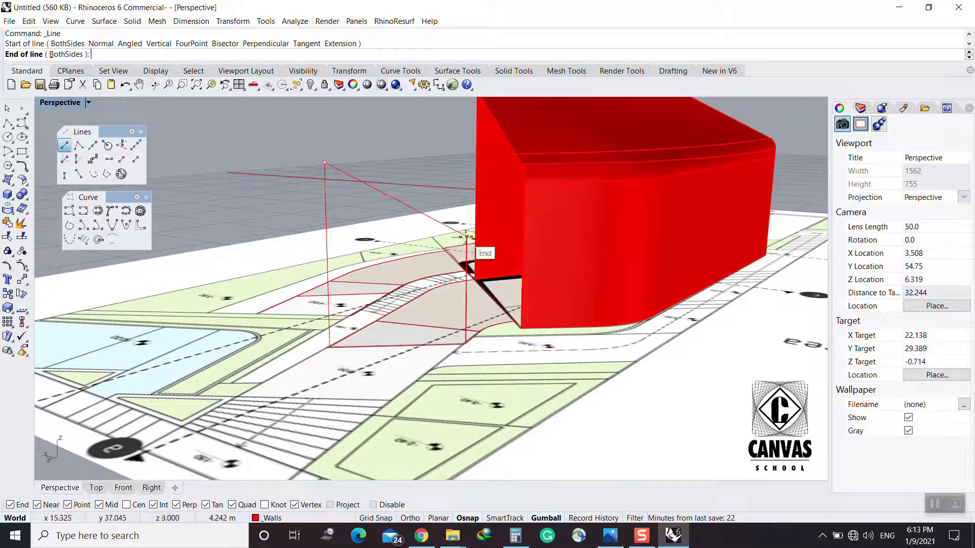
left_click(466, 237)
Fillet the corner between the 3 m vertical line and the sloping line with a radius of 0.5
type("fillet")
key("Return")
type("r")
key("Return")
type(".5")
key("Return")
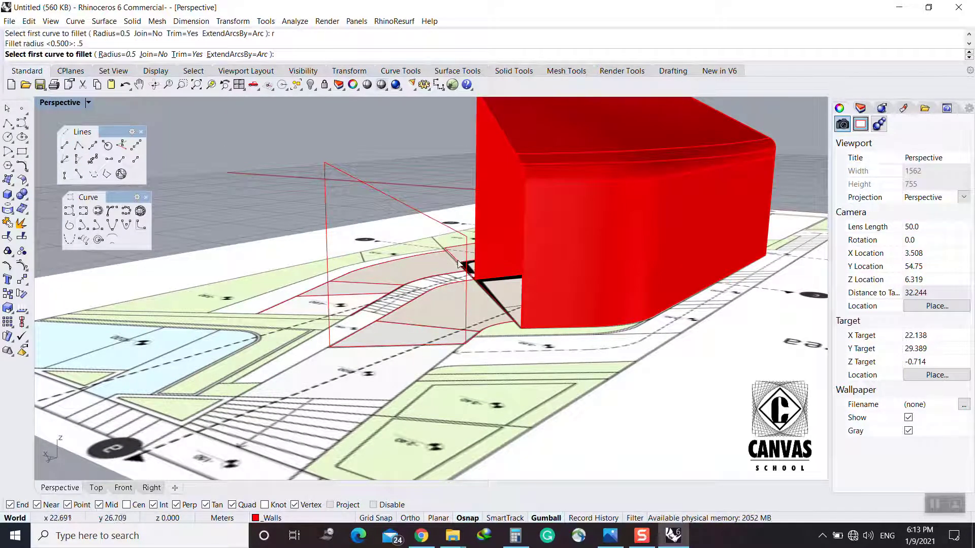
left_click(466, 262)
left_click(498, 303)
left_click(447, 231)
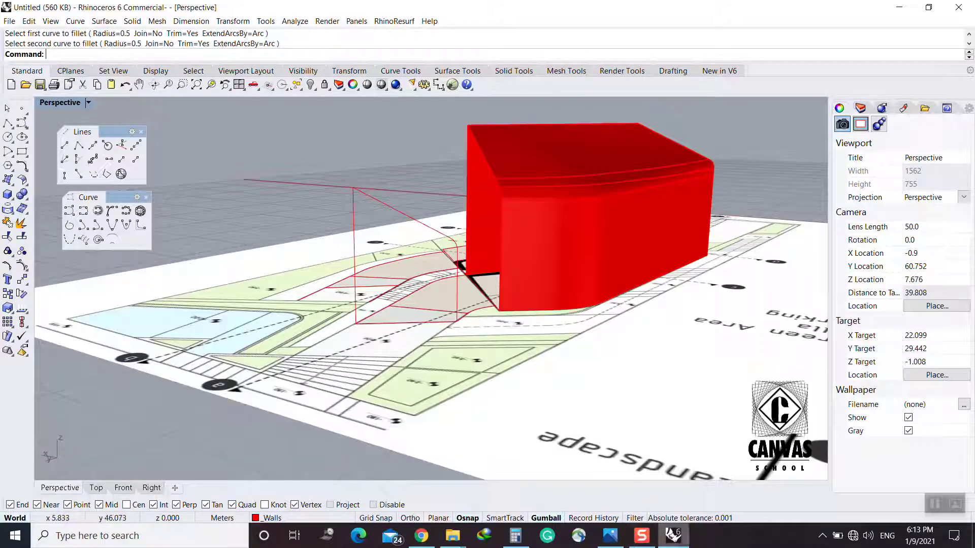
Check the profile against the north-west elevation and replace the 5 m vertical line with a 1 m vertical line at the same corner
left_click(611, 537)
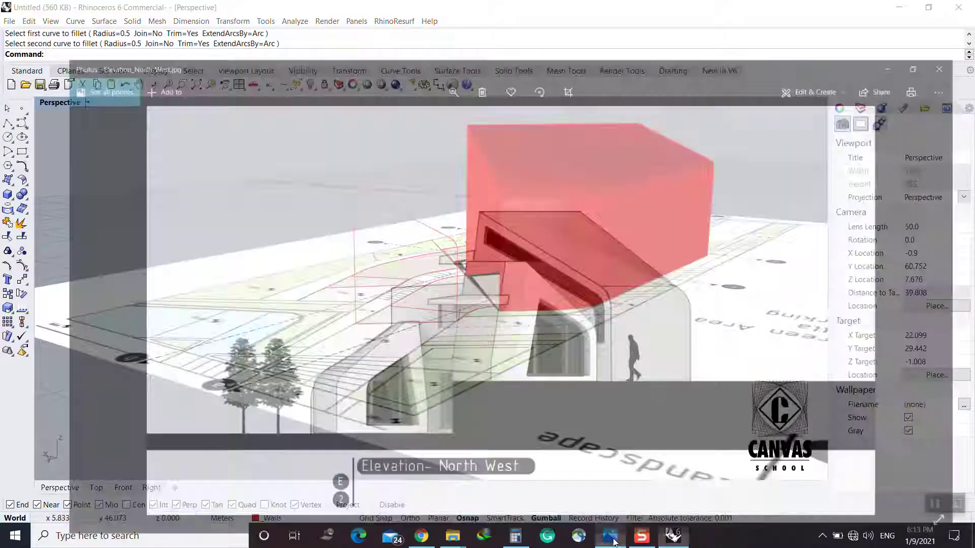
left_click(613, 538)
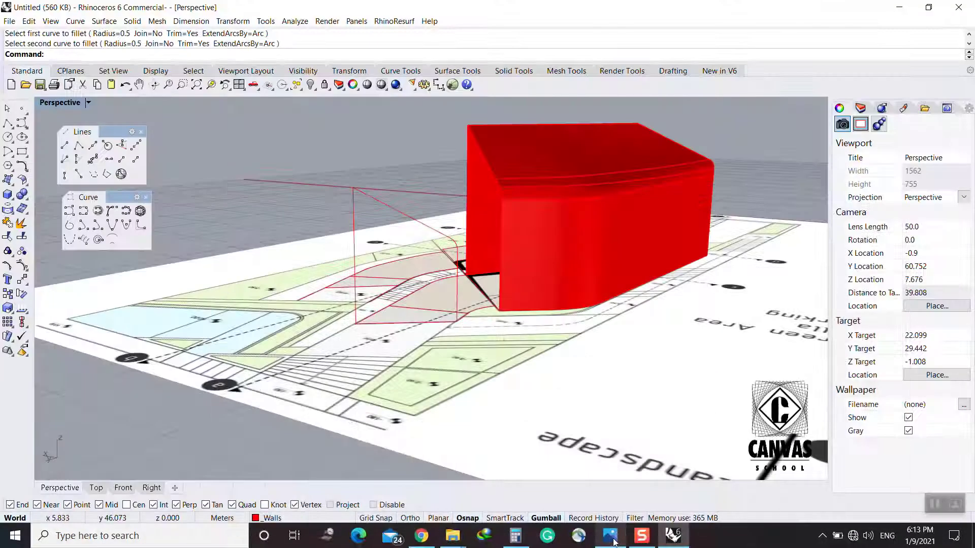
left_click(610, 545)
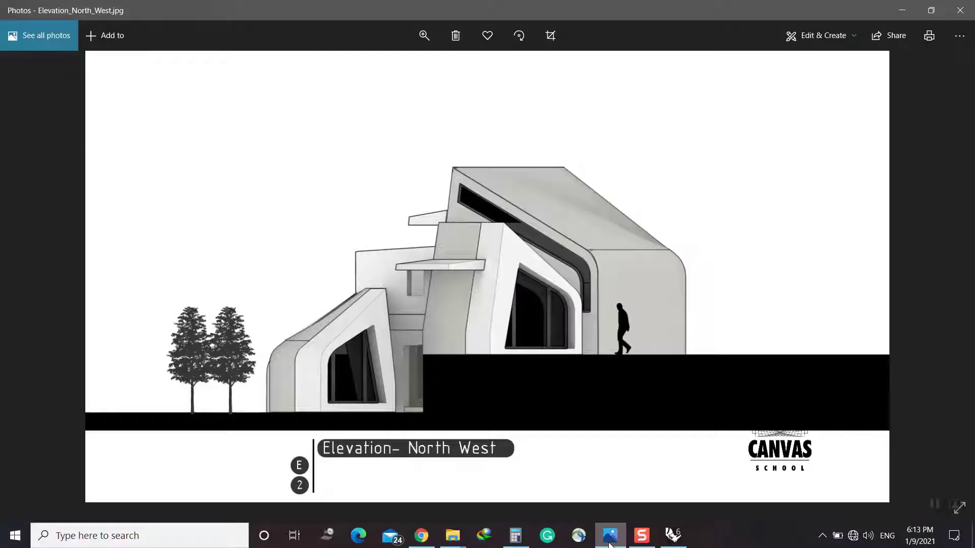
left_click(610, 544)
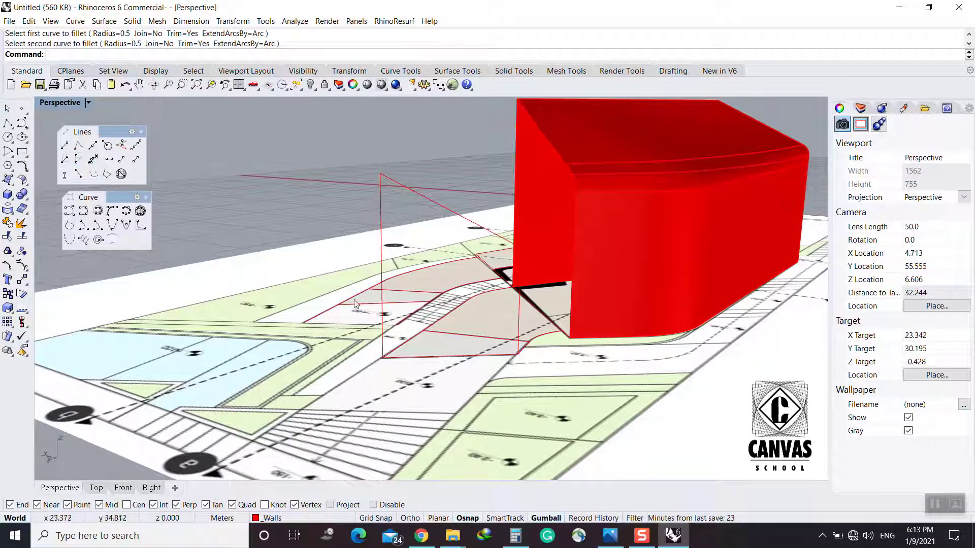
left_click(380, 185)
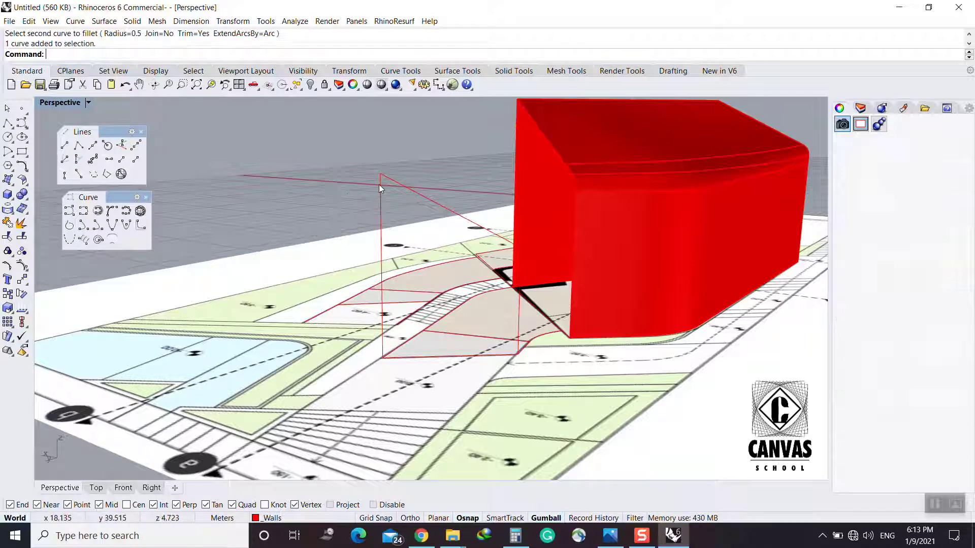
key("Delete")
left_click(121, 145)
left_click(384, 357)
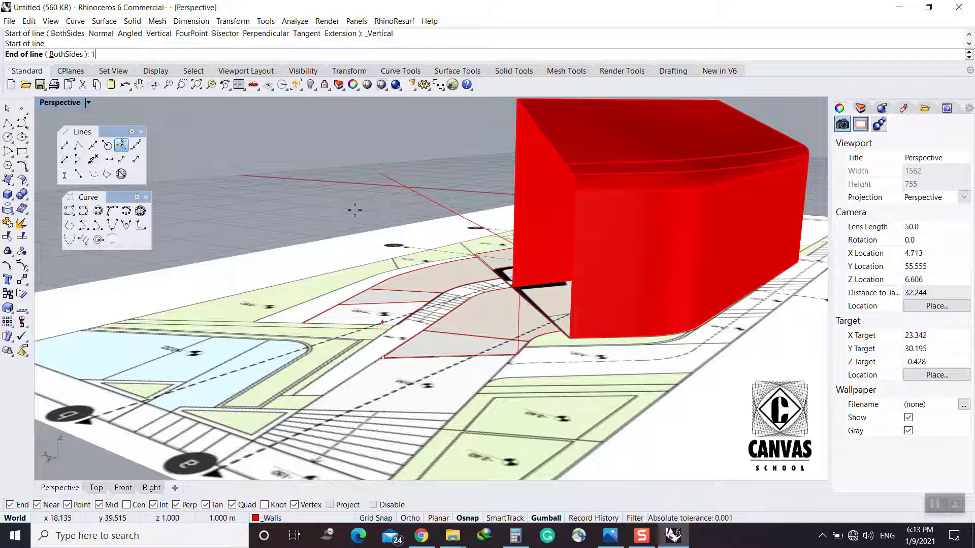
type("1")
key("Return")
key("Return")
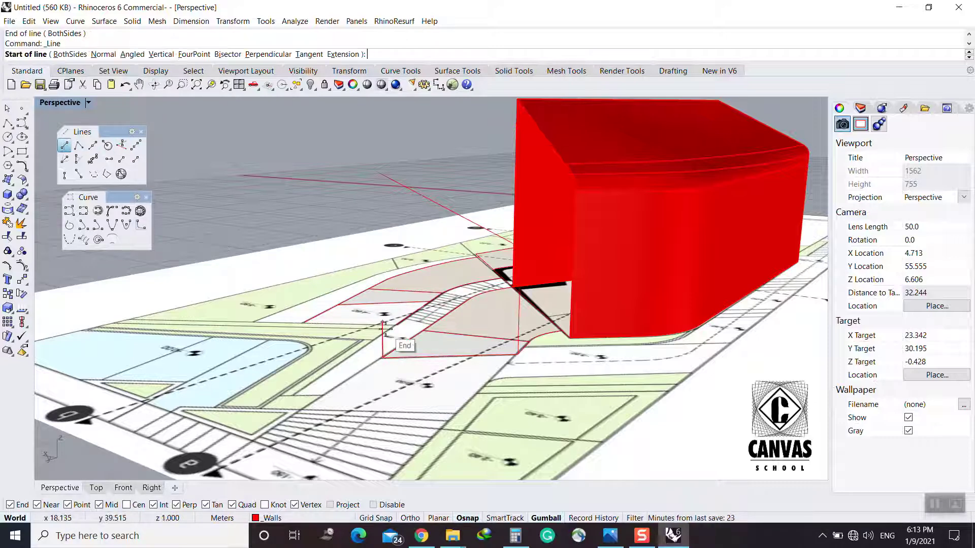
Draw an inclined line from the top of the 1 m vertical line up to the sloping profile line
left_click(384, 328)
mouse_move(413, 206)
right_mouse_down()
mouse_move(420, 152)
mouse_move(426, 200)
mouse_move(417, 193)
right_mouse_up()
left_click(412, 132)
scroll(426, 196, "down", 2)
Trim the sloping line and the inclined line to a sharp corner using Fillet with radius 0
type("f")
key("Return")
type("r")
key("Return")
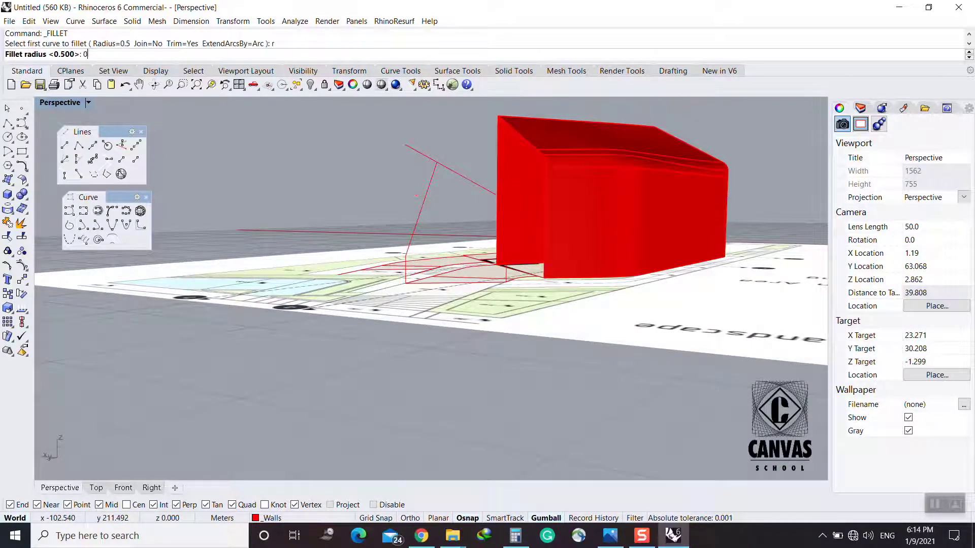
type("0")
key("Return")
left_click(446, 169)
left_click(430, 176)
Check the main wing against the north-west elevation and delete its courtyard-side wall polysurface
right_click_drag(431, 176, 571, 256)
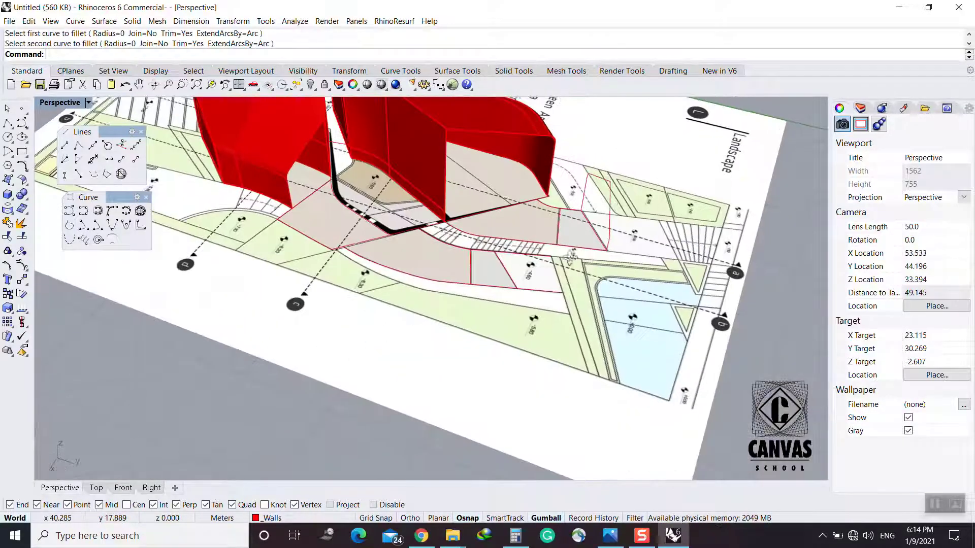
right_click_drag(598, 202, 507, 284, "shift")
scroll(569, 267, "up", 4)
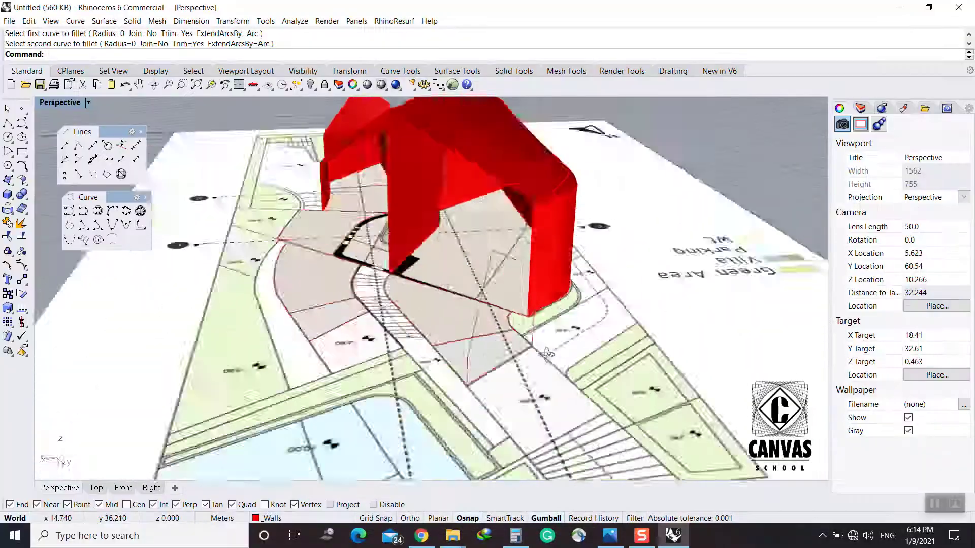
right_click_drag(547, 353, 603, 372)
left_click(610, 537)
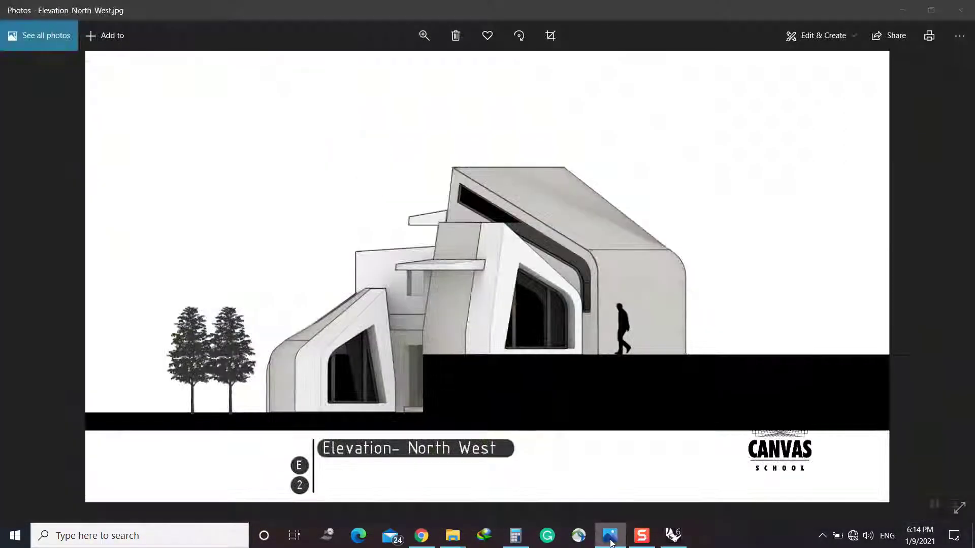
left_click(609, 536)
left_click(428, 277)
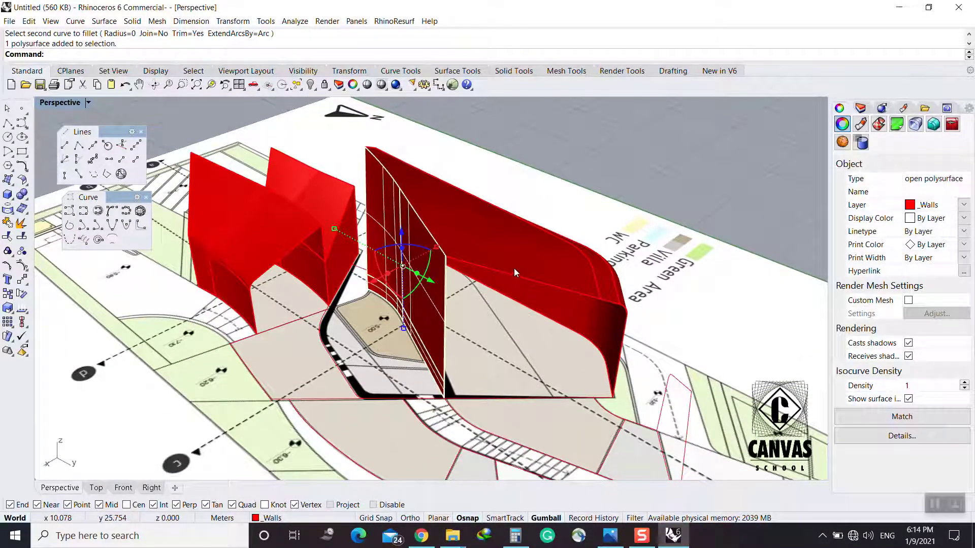
right_click_drag(514, 268, 451, 252)
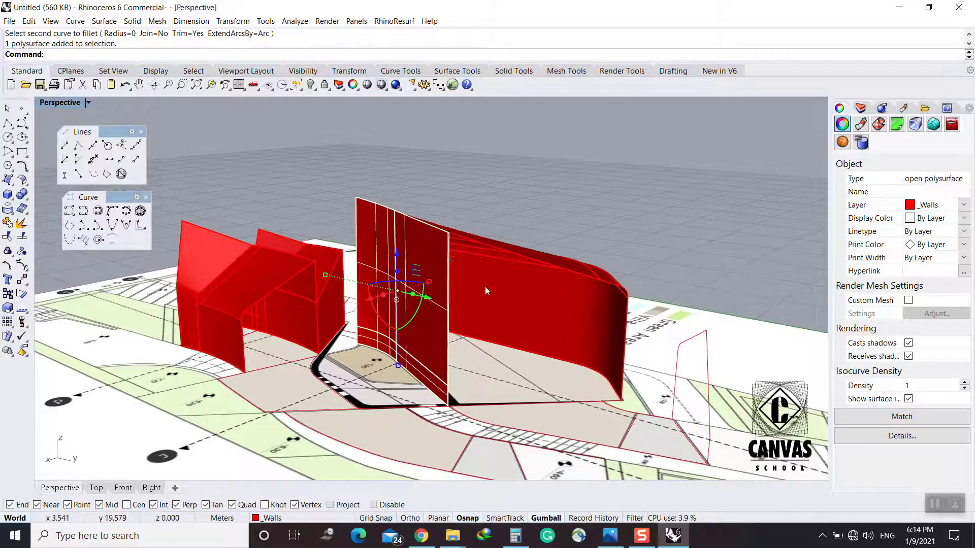
key("Delete")
Delete the main wing's roof surface and the vertical profile line at the black wall's corner
right_click_drag(479, 296, 482, 247)
left_click(479, 234)
key("Delete")
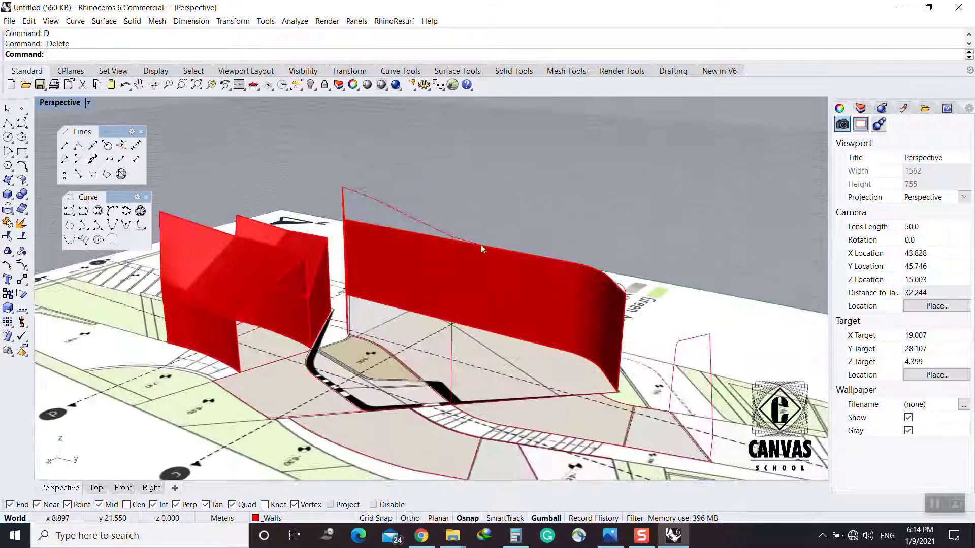
left_click(452, 340)
key("Delete")
Draw a short vertical line up from the black wall's corner, where the deleted profile line stood
left_click(121, 146)
right_click_drag(406, 410, 370, 392)
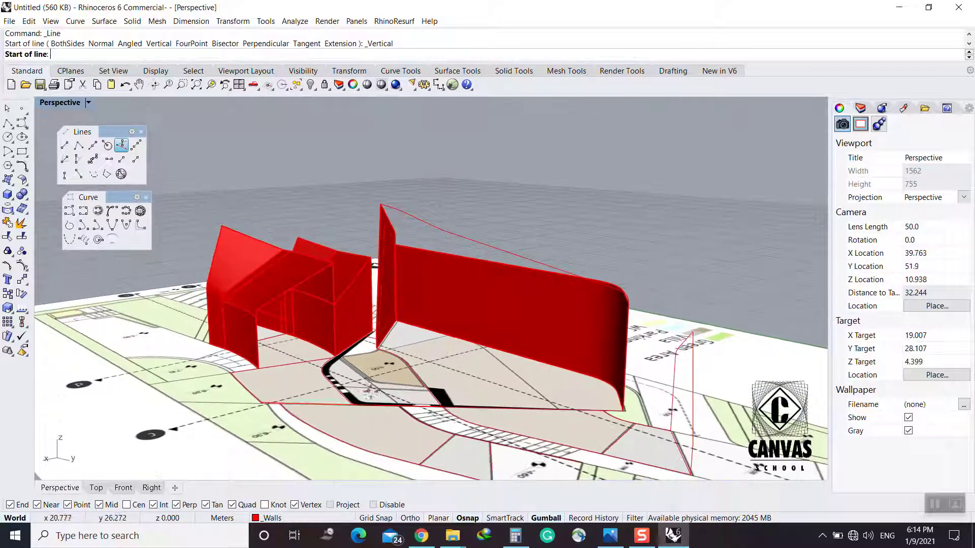
left_click(444, 401)
right_click_drag(469, 350, 440, 287)
left_click(458, 315)
left_click(429, 232)
key("Delete")
key("ctrl+z")
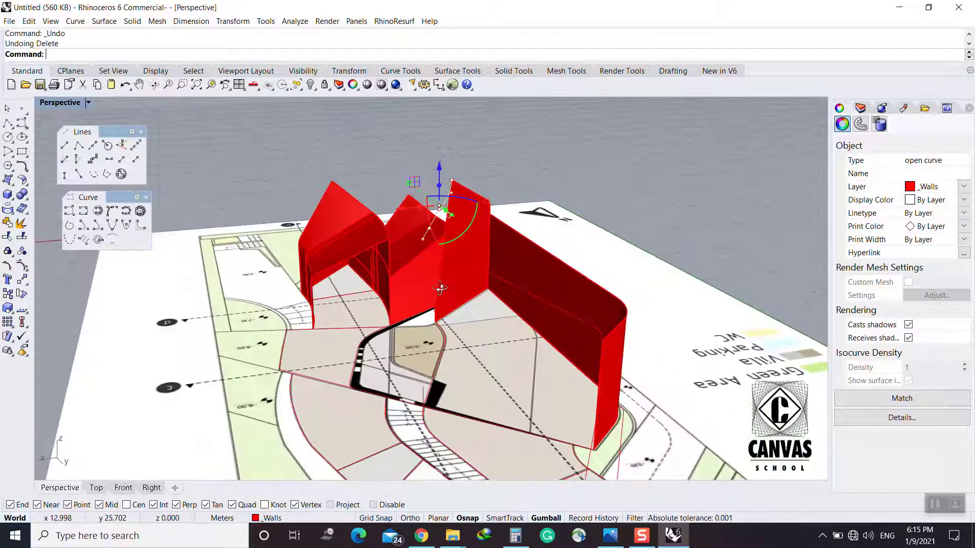
Draw an inclined line from the top of the short vertical line to the main wing's sloping top profile curve
left_click(443, 368)
right_click_drag(444, 385, 483, 354)
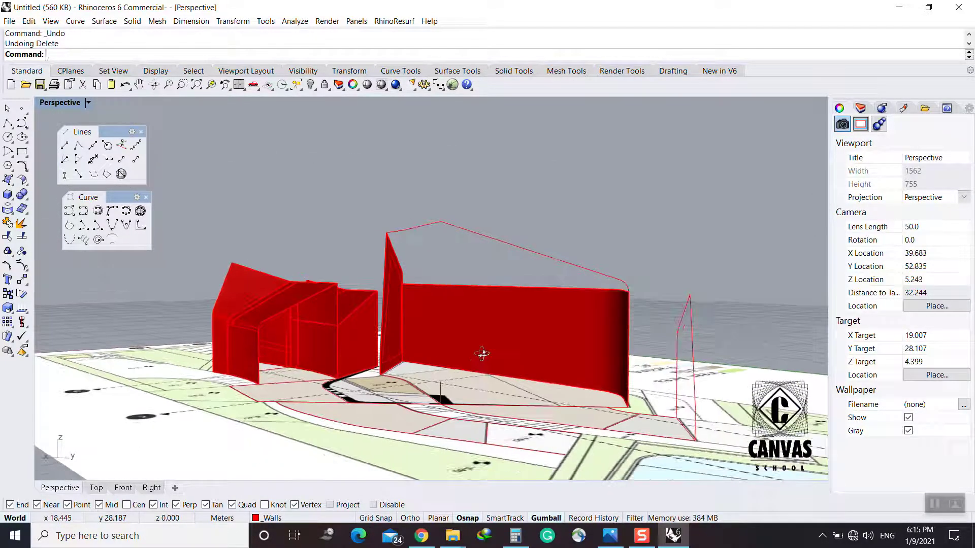
left_click(65, 145)
left_click(440, 380)
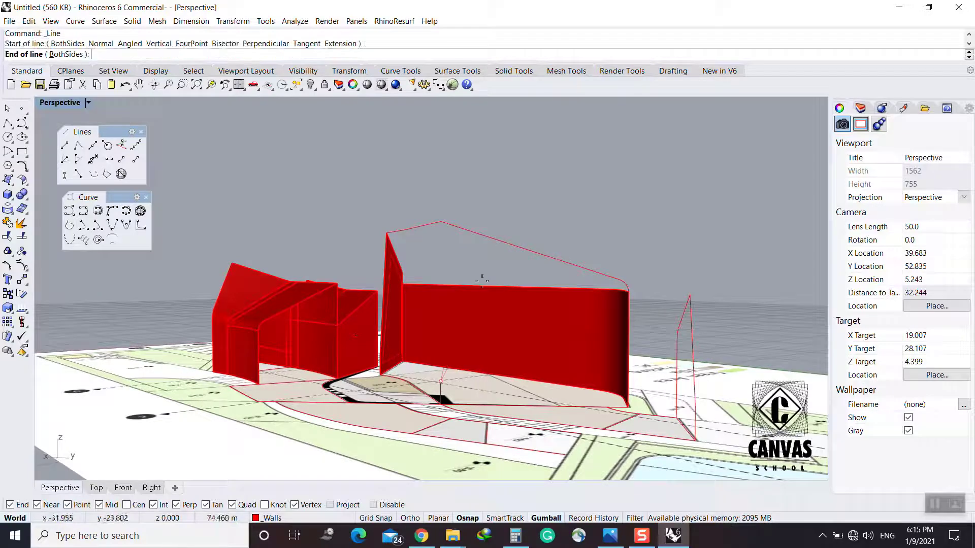
left_click(470, 232)
right_click_drag(550, 205, 427, 331)
Delete the top edge curve that ran along the removed courtyard wall and copy the main wing's sloping profile curve
left_click(416, 246)
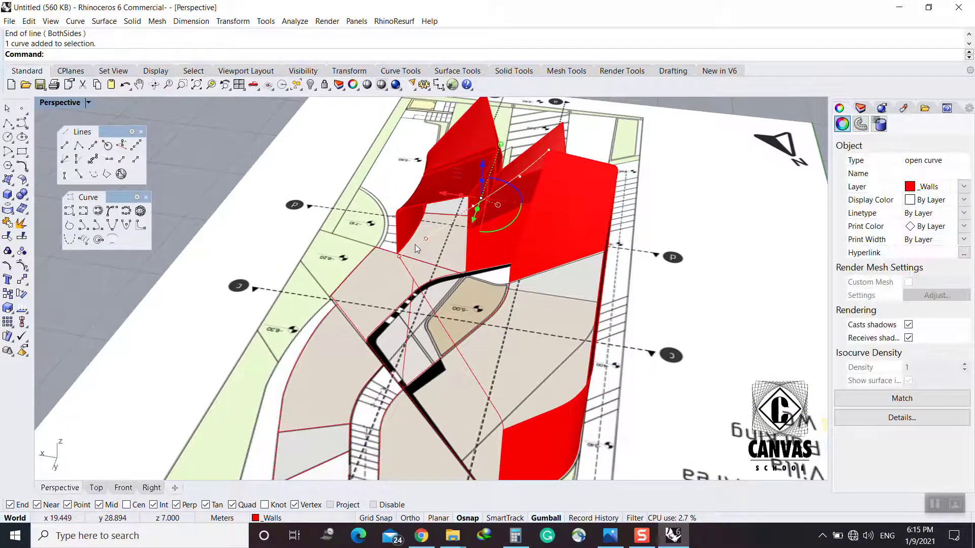
key("Delete")
left_click(465, 338)
type("CO")
key("Return")
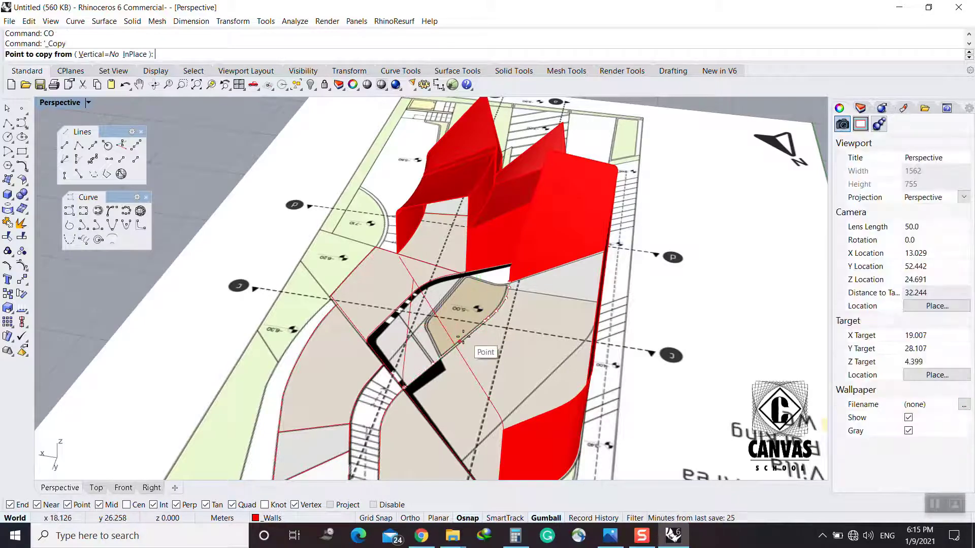
right_click_drag(465, 338, 635, 273)
left_click(426, 264)
key("Return")
Place the copied curve with its end at the peak of the main wing's inclined profile line and select its far end control point
right_click_drag(325, 241, 436, 279)
right_click_drag(342, 275, 520, 280, "shift")
mouse_move(528, 257)
right_mouse_down()
mouse_move(545, 250)
mouse_move(548, 274)
mouse_move(555, 245)
mouse_move(535, 273)
mouse_move(431, 241)
mouse_move(398, 219)
mouse_move(424, 218)
mouse_move(518, 259)
right_mouse_up()
scroll(535, 272, "up", 4)
left_click(516, 261)
scroll(659, 254, "up", 5)
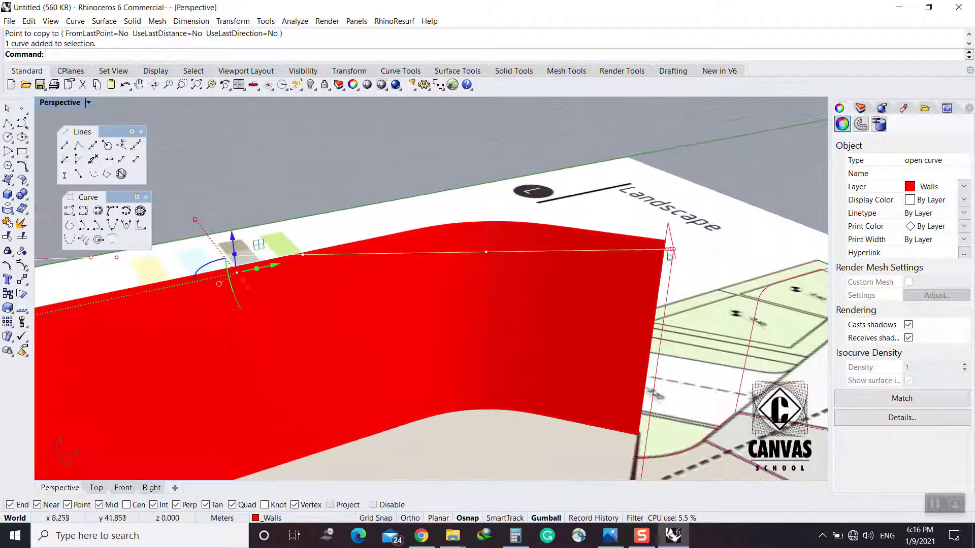
left_click(610, 118)
left_click(684, 222)
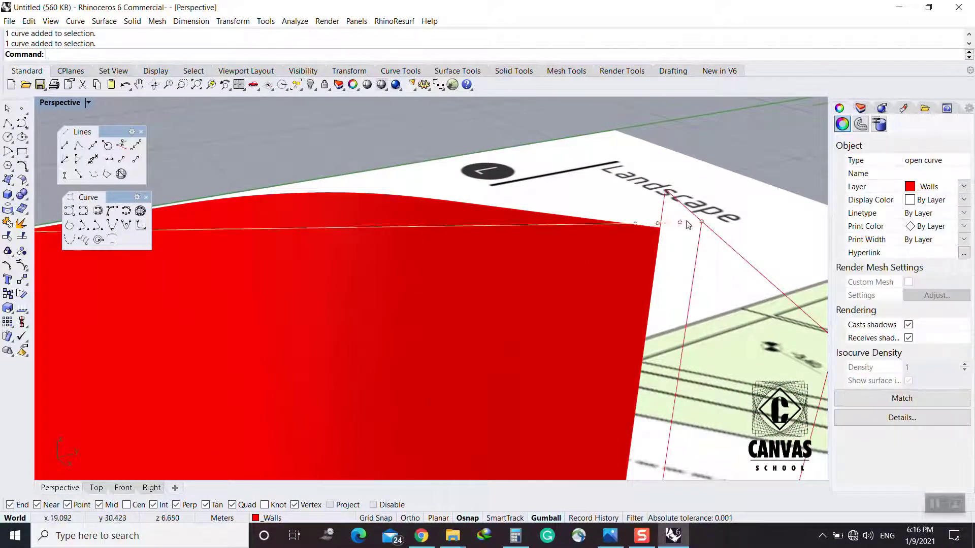
Move the copied curve's free end control point to the peak of the main wing's end wall
scroll(709, 206, "down", 8)
scroll(456, 222, "up", 5)
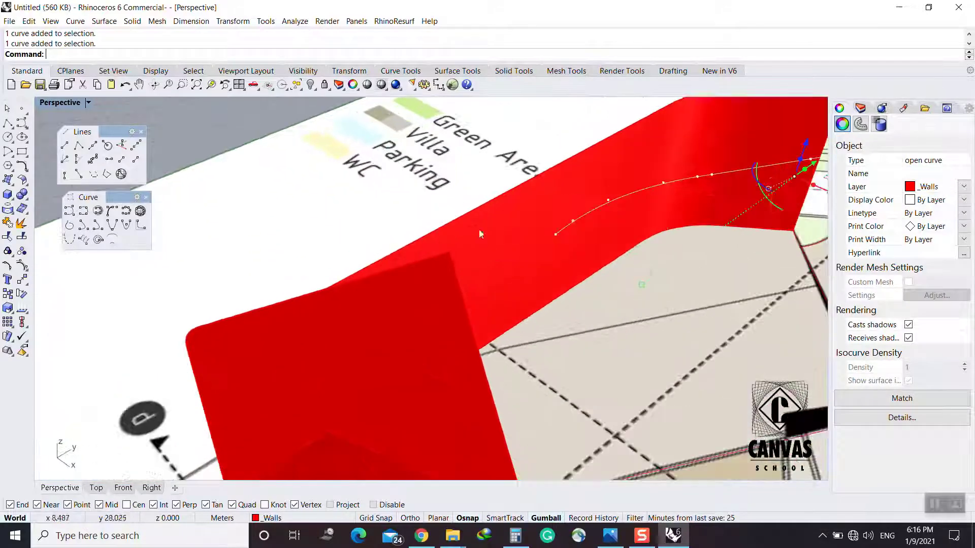
type("M")
key("Return")
left_click(556, 234)
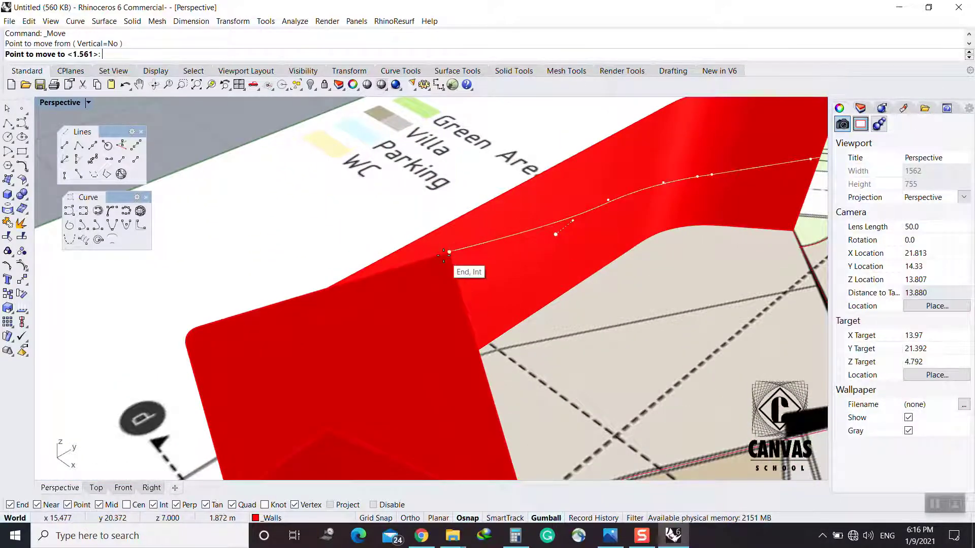
left_click(450, 253)
scroll(474, 268, "down", 4)
right_click_drag(481, 229, 497, 283)
Rebuild the copied curve with 7 points and delete the control point next to its end at the end wall
type("Rebuild")
key("Return")
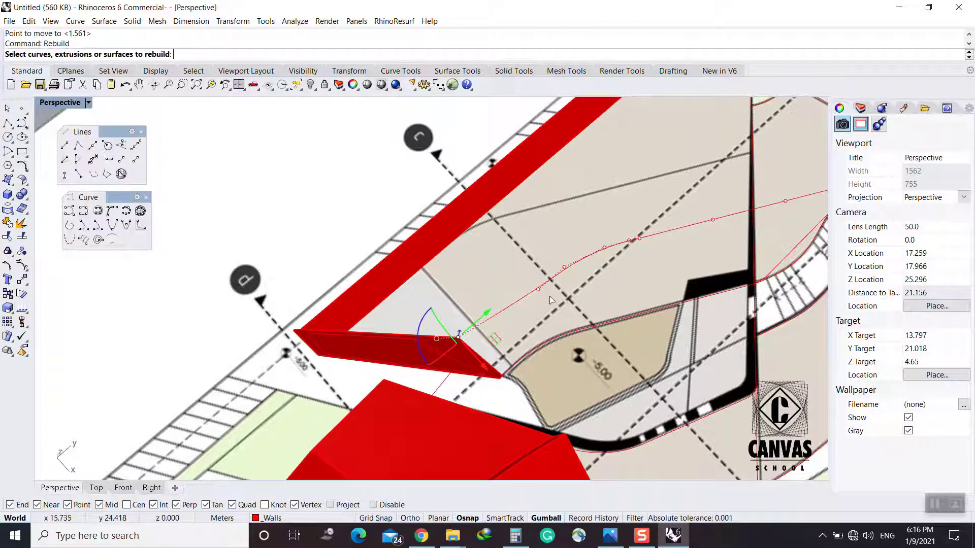
key("Escape")
left_click(610, 251)
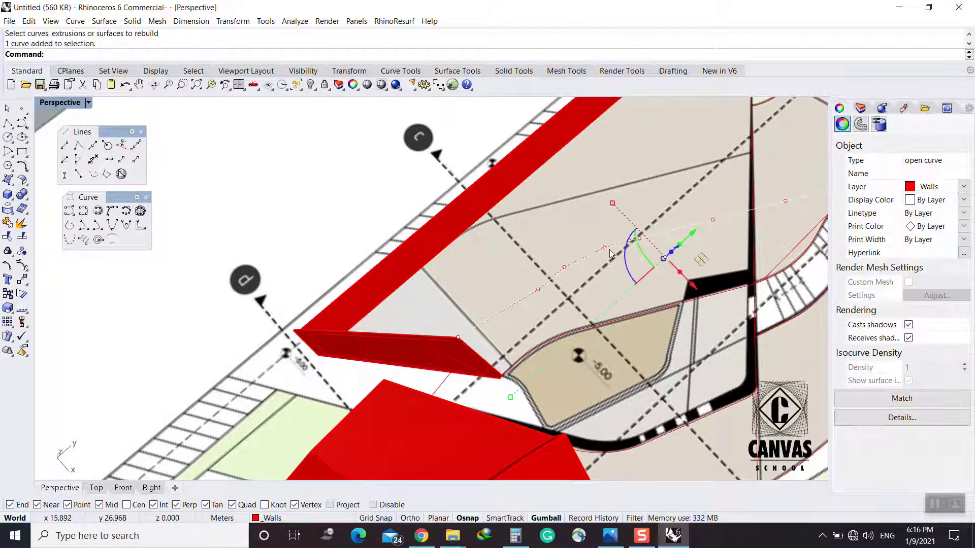
key("Return")
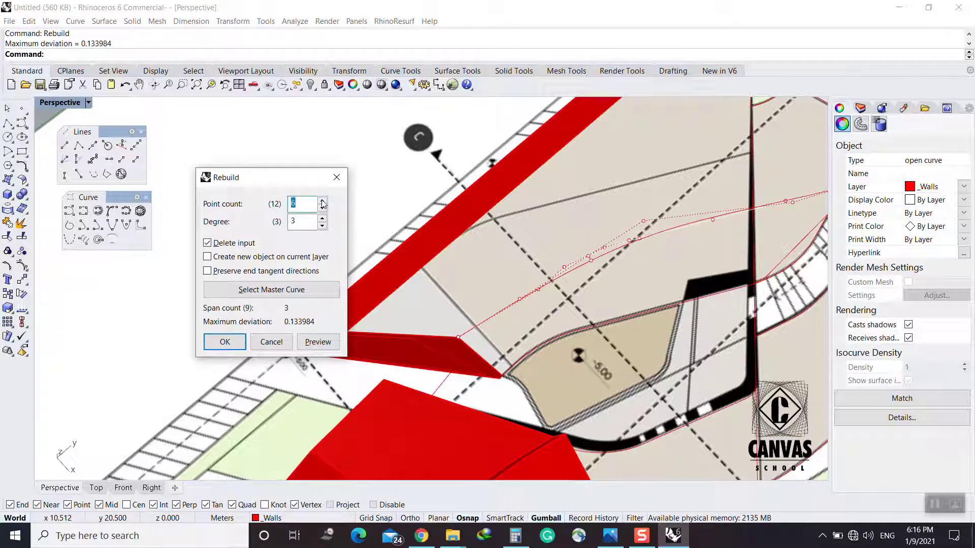
left_click(322, 201)
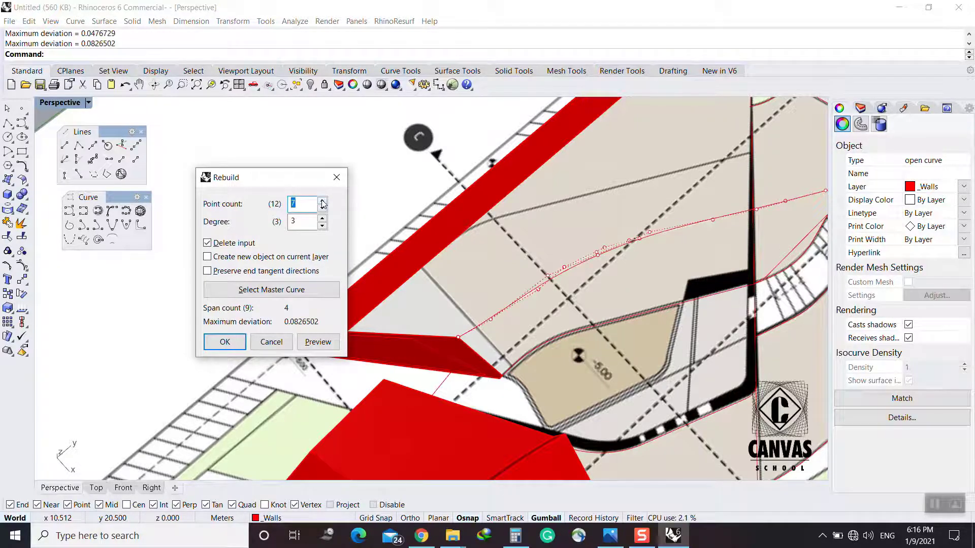
left_click(226, 342)
scroll(391, 325, "down", 2)
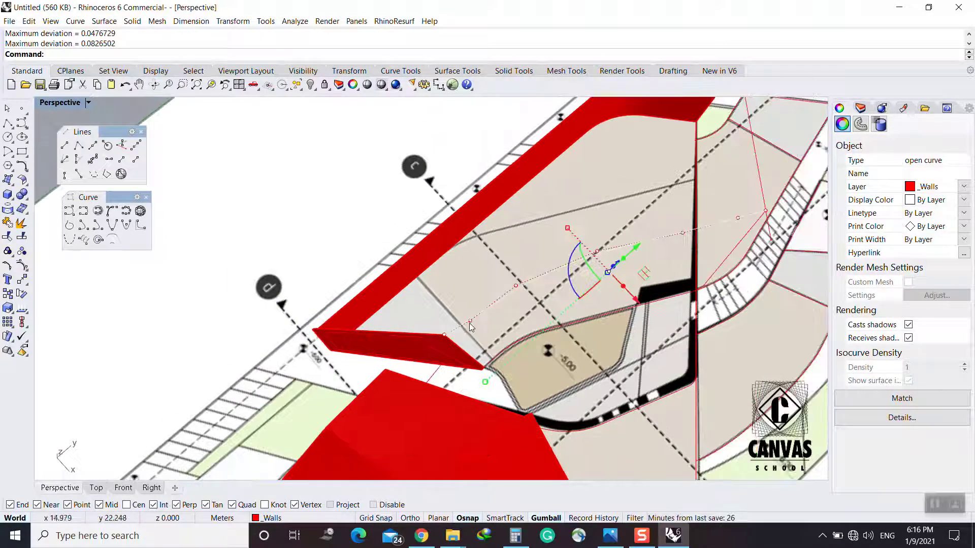
left_click(469, 324)
key("Delete")
Fillet the main wing's sloping top profile line and the inclined line beneath its peak with radius 0
right_click_drag(469, 323, 437, 214)
type("f r 0")
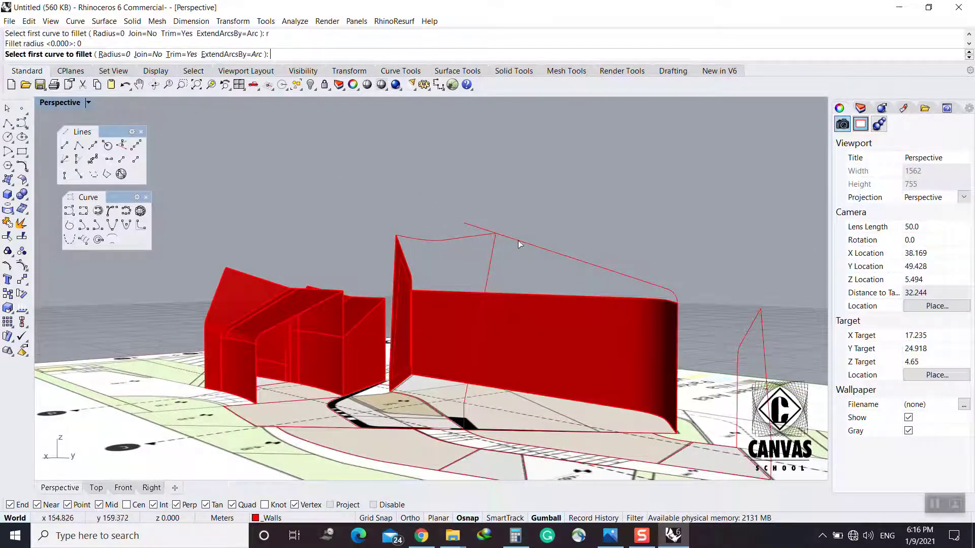
left_click(517, 241)
left_click(493, 248)
right_click_drag(495, 251, 308, 231)
left_click(356, 236)
right_click_drag(455, 180, 461, 196)
key("F10")
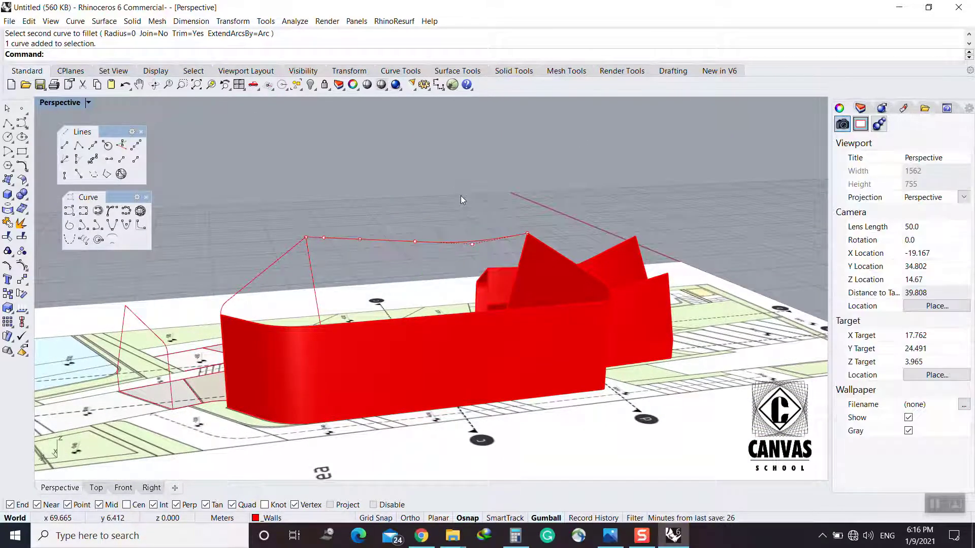
Sweep the main wing's roof along the upper curve and the outer wall's top edge, using the sloping profile lines at both ends
type("s2")
key("Return")
left_click(429, 249)
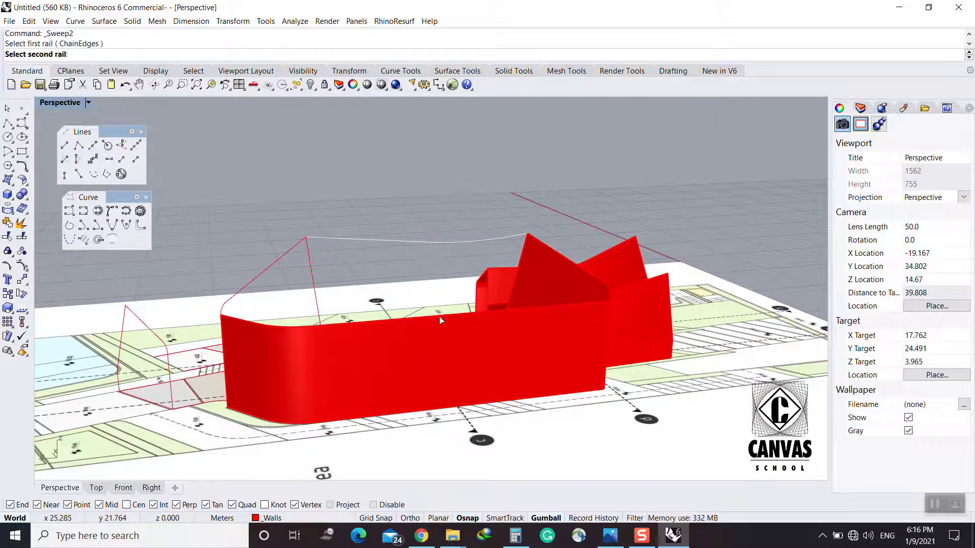
left_click(410, 316)
left_click(461, 343)
left_click(271, 266)
left_click(566, 257)
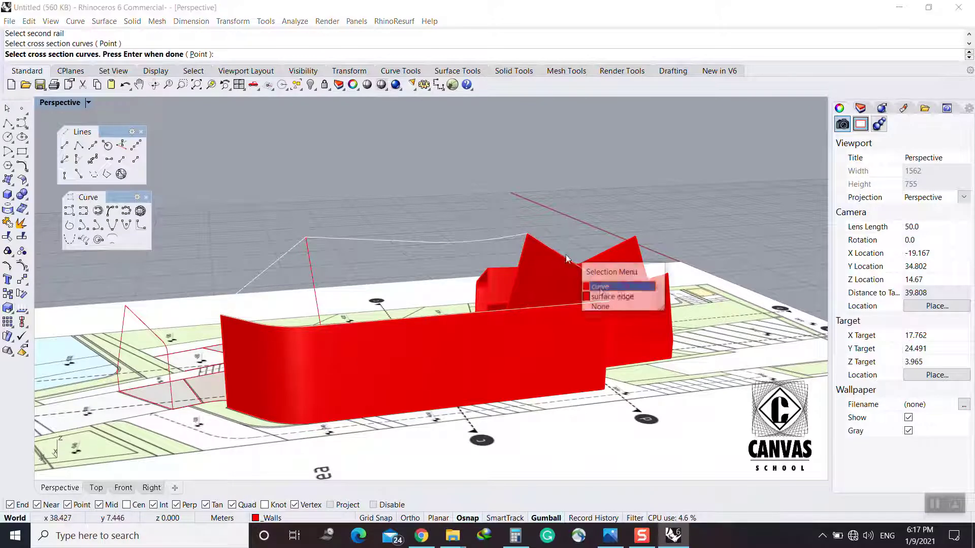
left_click(592, 286)
key("Return")
key("Return")
Try to sweep the courtyard-side wall along the plan curve and upper curve using the inclined line and end wall's side curve, and undo it
right_click_drag(248, 276, 464, 316)
key("Return")
left_click(464, 371)
left_click(500, 256)
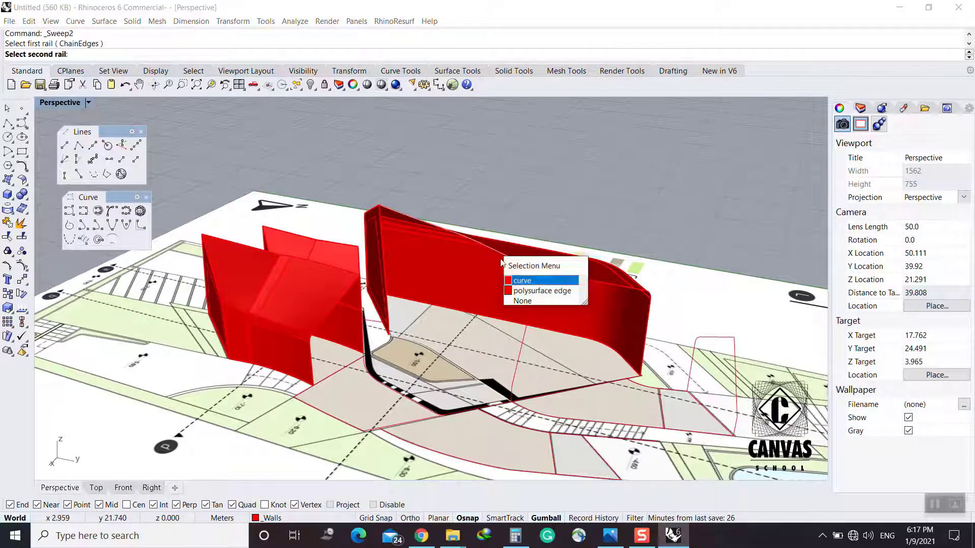
left_click(536, 278)
left_click(535, 310)
left_click(401, 284)
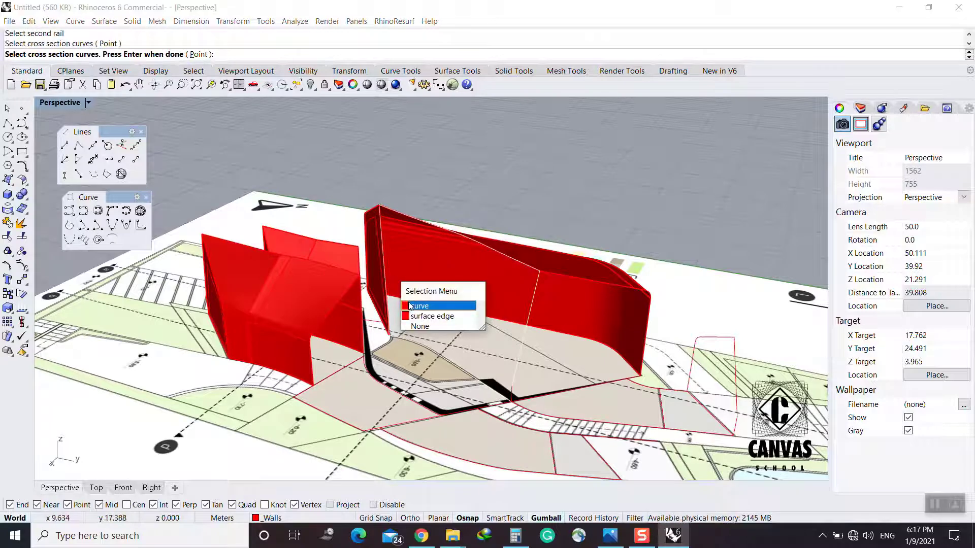
left_click(412, 307)
key("Return")
key("Return")
right_click_drag(410, 302, 566, 318)
key("ctrl+z")
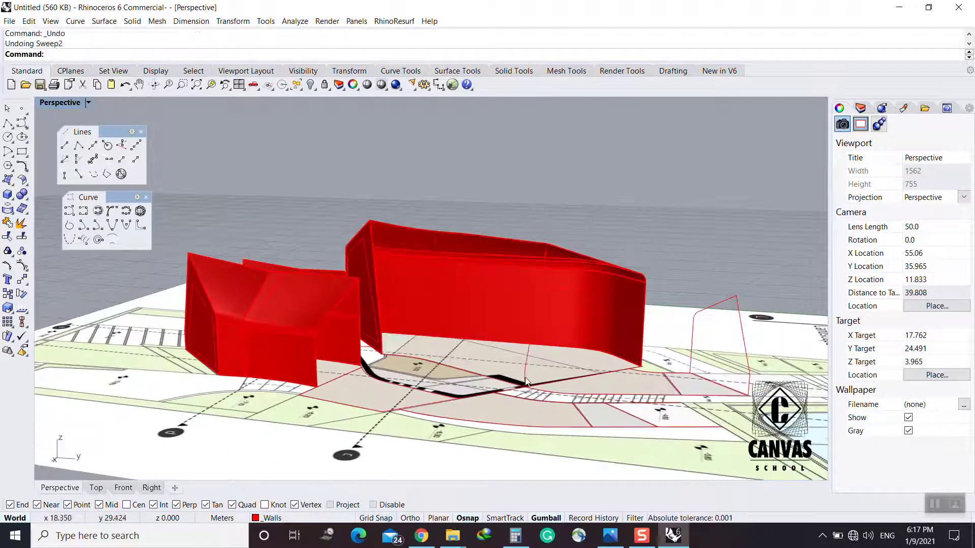
Join the short vertical line at the black wall's corner with the inclined line above it
left_click(524, 378)
left_click(536, 311, "shift")
middle_click(573, 278)
left_click(573, 277)
left_click(582, 208)
Sweep the courtyard-side wall along the upper curve and the plan curve, using the end wall's side curve and the joined profile as sections
type("S2")
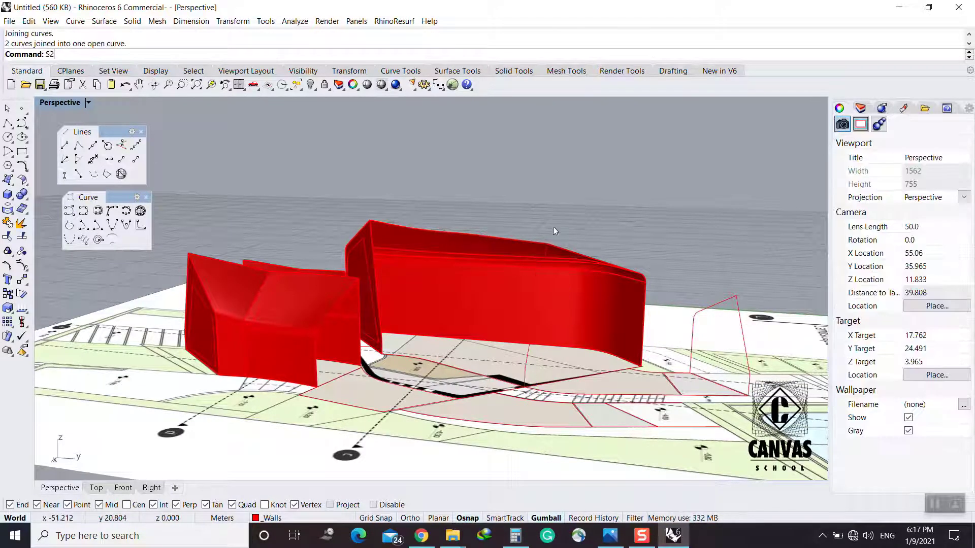
key("Return")
left_click(539, 244)
left_click(557, 276)
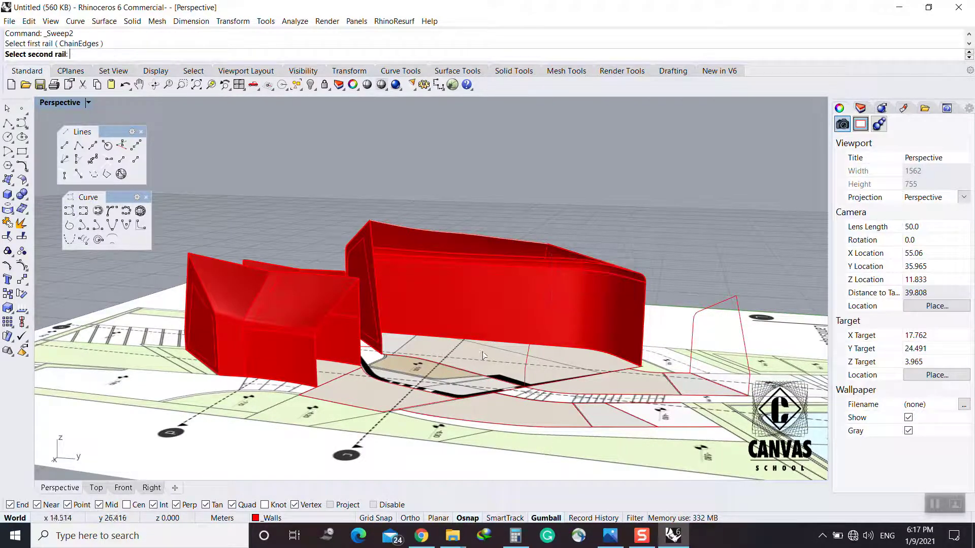
left_click(463, 371)
left_click(378, 304)
left_click(431, 329)
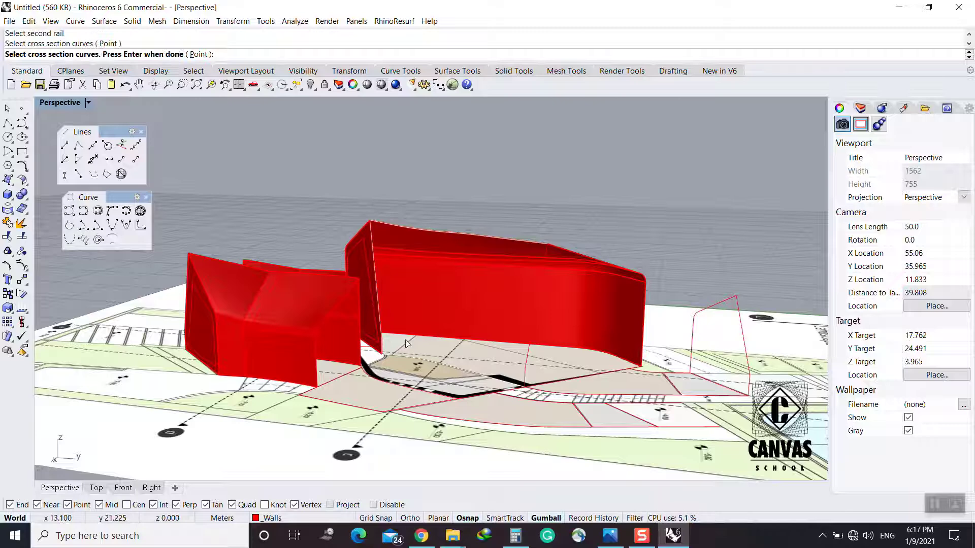
left_click(530, 333)
key("Return")
key("Return")
right_click_drag(599, 313, 526, 296)
type("S2")
key("Return")
right_click_drag(526, 296, 518, 355)
left_click(531, 358)
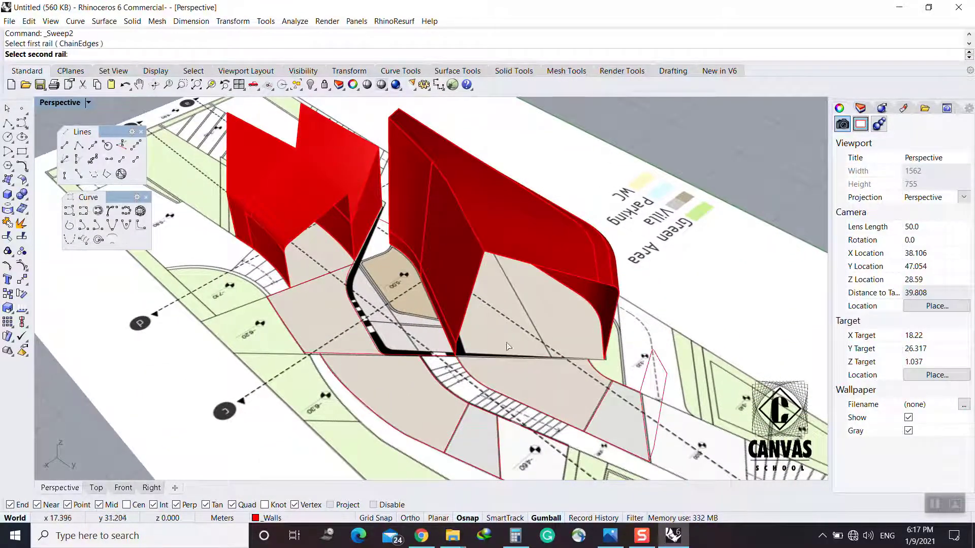
left_click(553, 271)
key("Escape")
key("Escape")
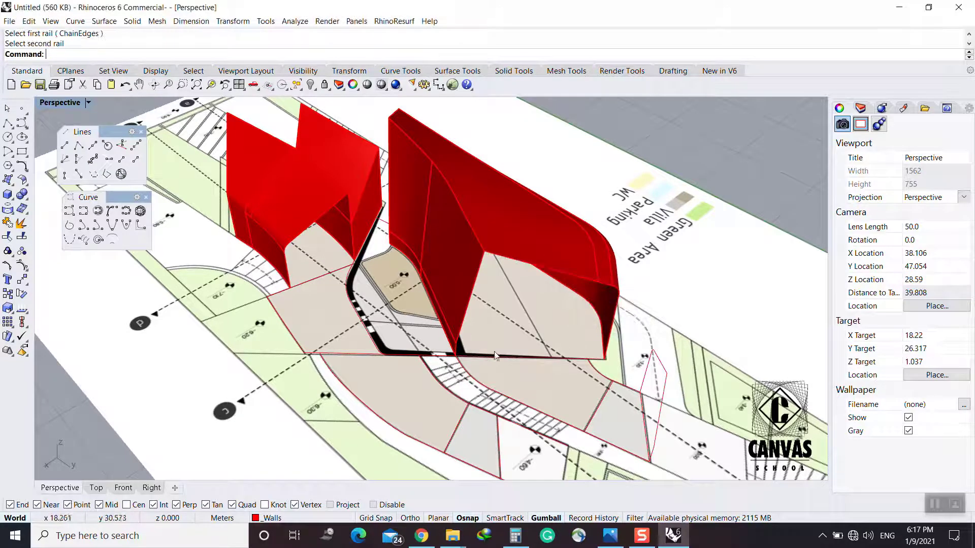
Close the main wing's open end with a patch surface built from its four boundary curves
left_click(494, 355)
left_click(458, 327, "shift")
left_click(594, 306)
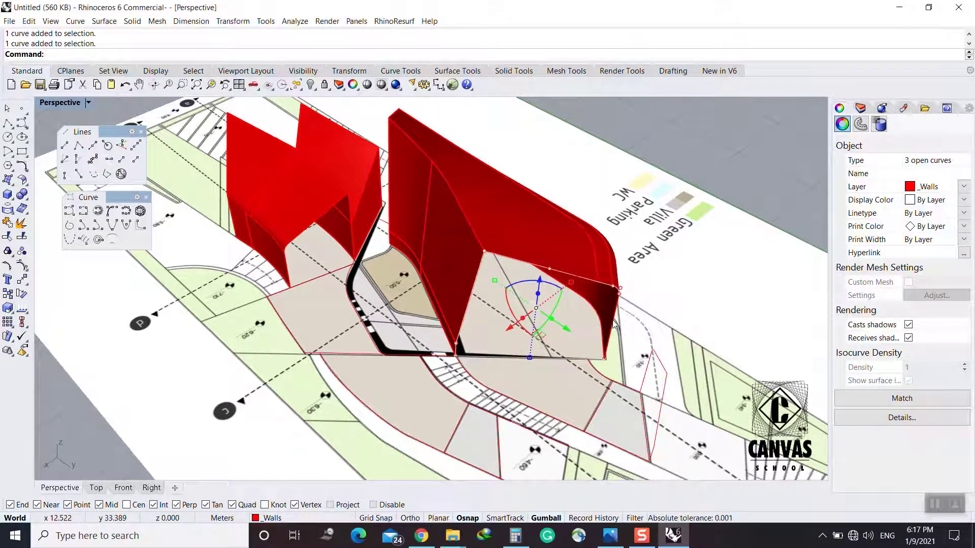
left_click(613, 319, "shift")
left_click(648, 351)
right_click_drag(649, 350, 535, 317)
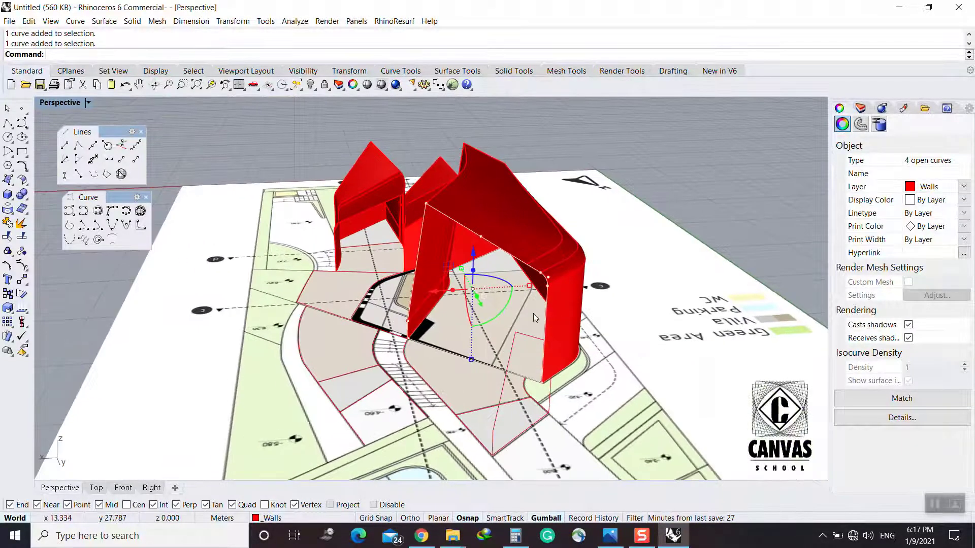
key("Return")
key("Return")
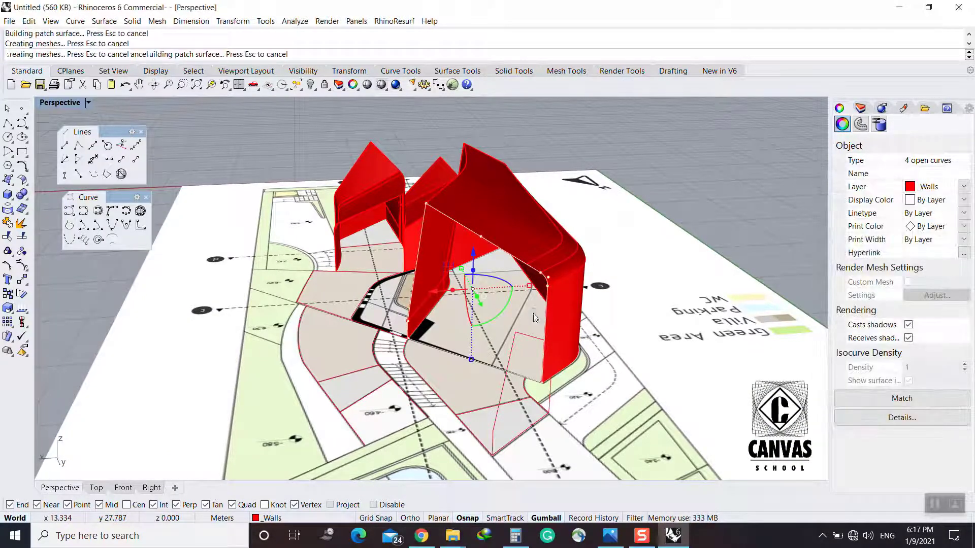
left_click(731, 194)
Delete the curve dividing the beige and grey floor areas in front of the main wing's closed end
right_click_drag(469, 228, 464, 276)
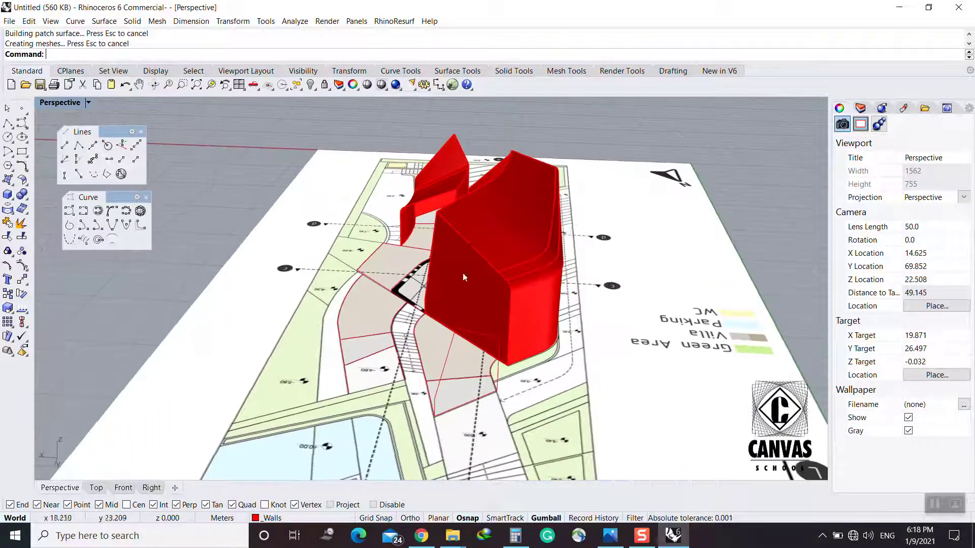
left_click(465, 383)
left_click(496, 409)
type("d")
key("space")
Join the two plan curves running along the staircase beside the floor area in front of the main wing
right_click_drag(466, 407, 535, 368)
right_click_drag(451, 308, 474, 319)
left_click(474, 319)
left_click(479, 322)
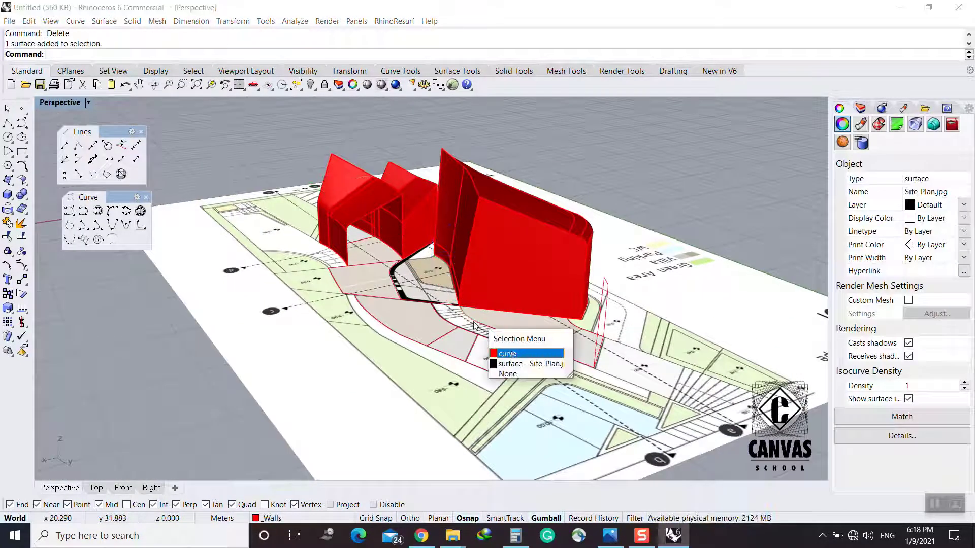
left_click(514, 353)
scroll(461, 317, "up", 7)
scroll(468, 330, "up", 3)
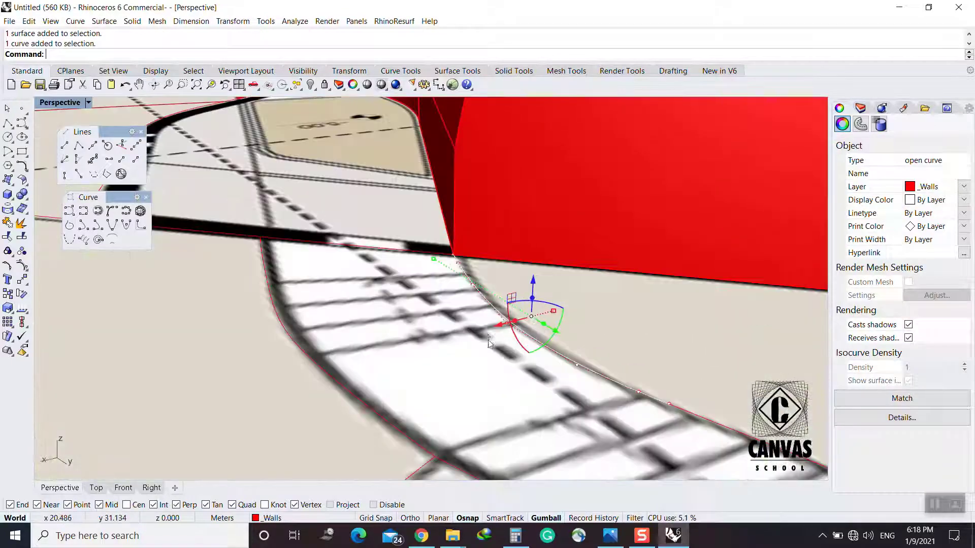
left_click(702, 419, "shift")
left_click(724, 447)
middle_click(682, 314)
left_click(681, 326)
Compare the front wing's plan area with the north-west elevation image in Photos and return to Rhino
scroll(457, 280, "down", 10)
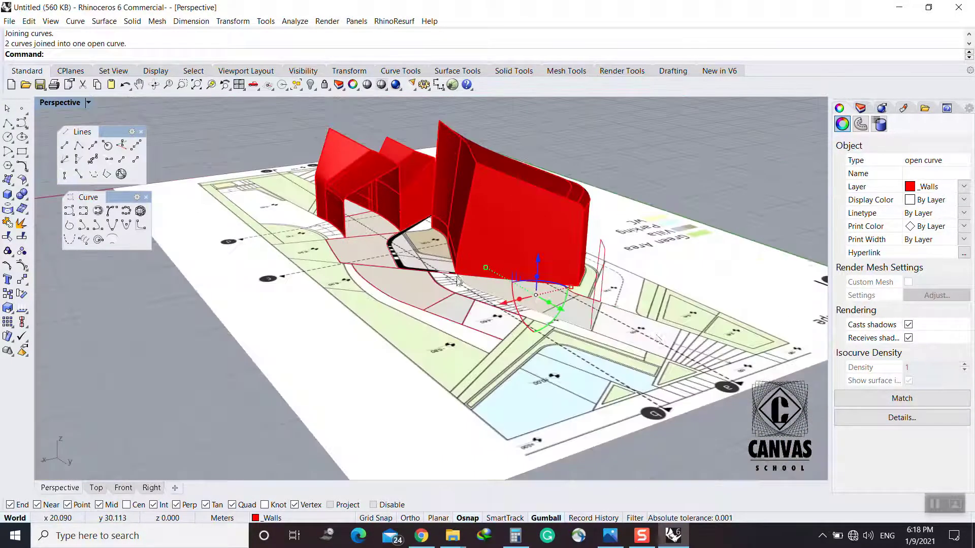
scroll(558, 306, "up", 5)
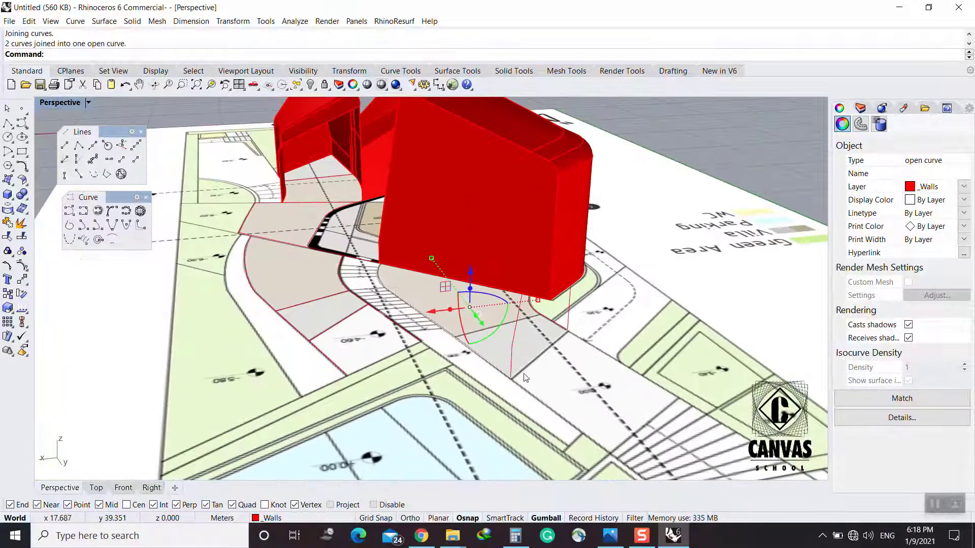
right_click_drag(525, 378, 518, 400)
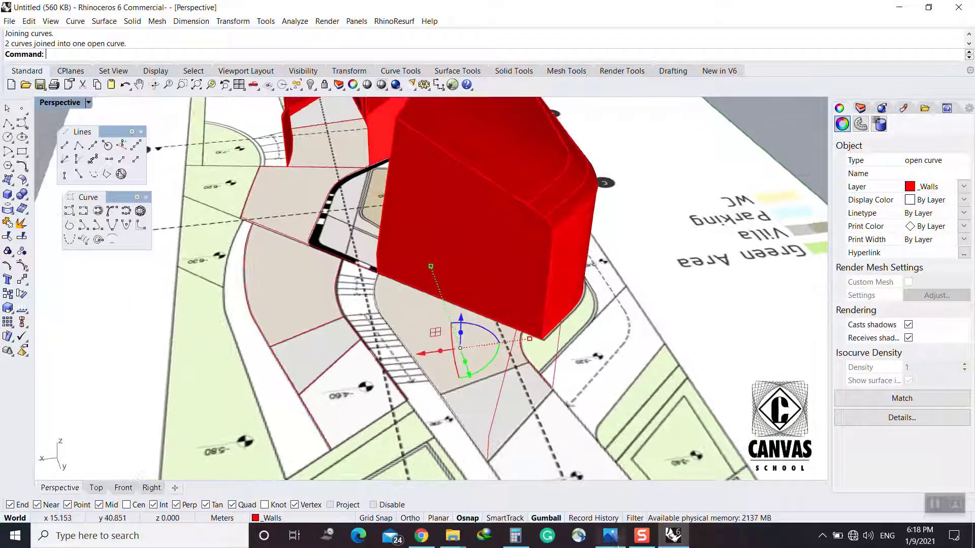
left_click(616, 543)
left_click(615, 543)
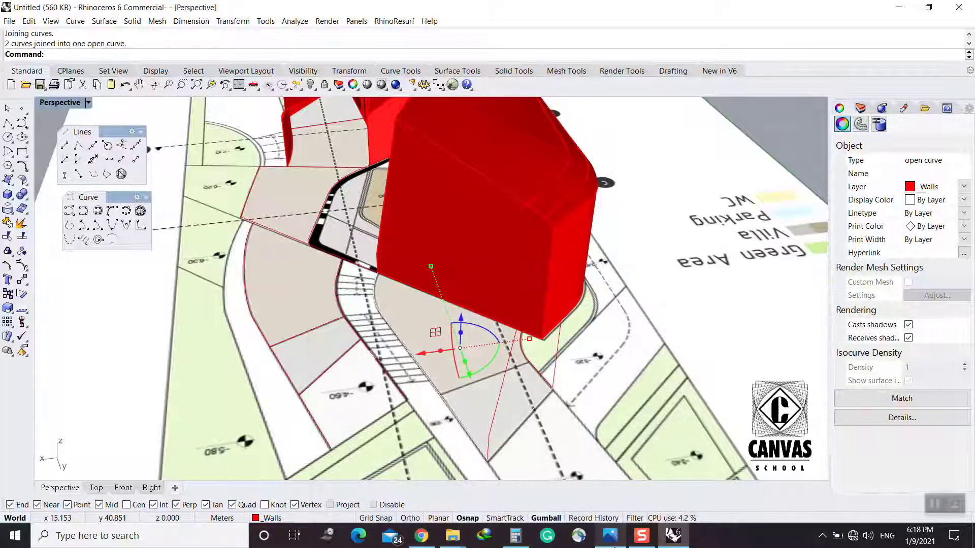
left_click(615, 543)
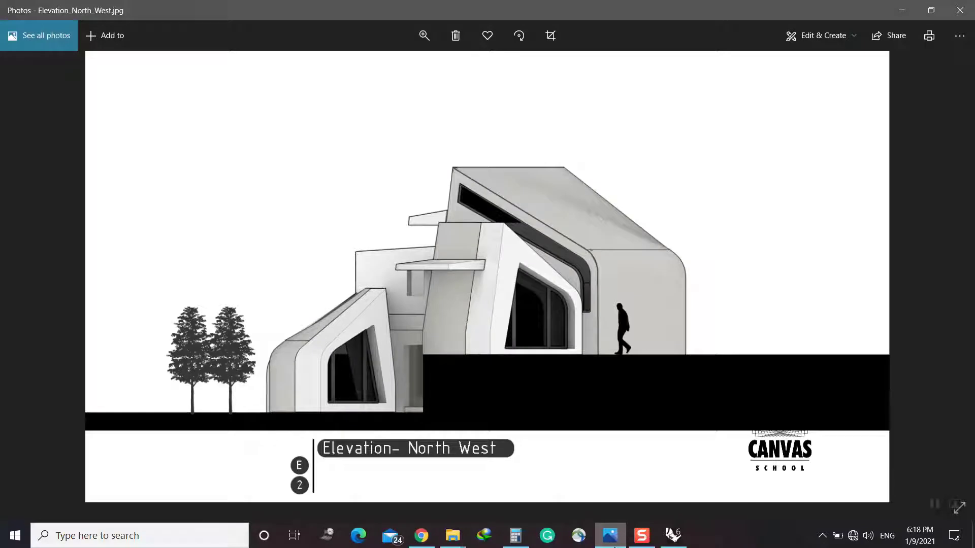
left_click(615, 546)
scroll(582, 381, "down", 1)
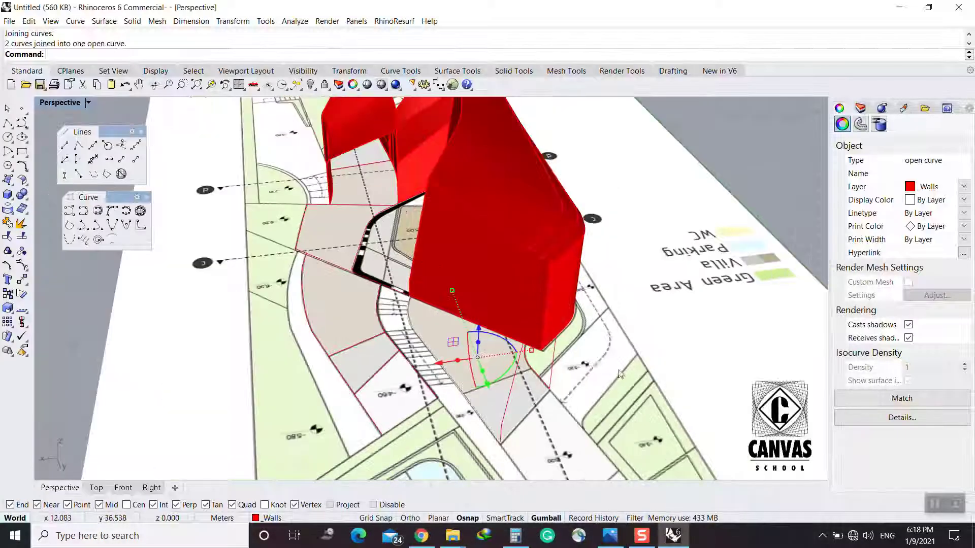
right_click_drag(582, 380, 621, 372)
left_click(620, 371)
scroll(452, 361, "up", 2)
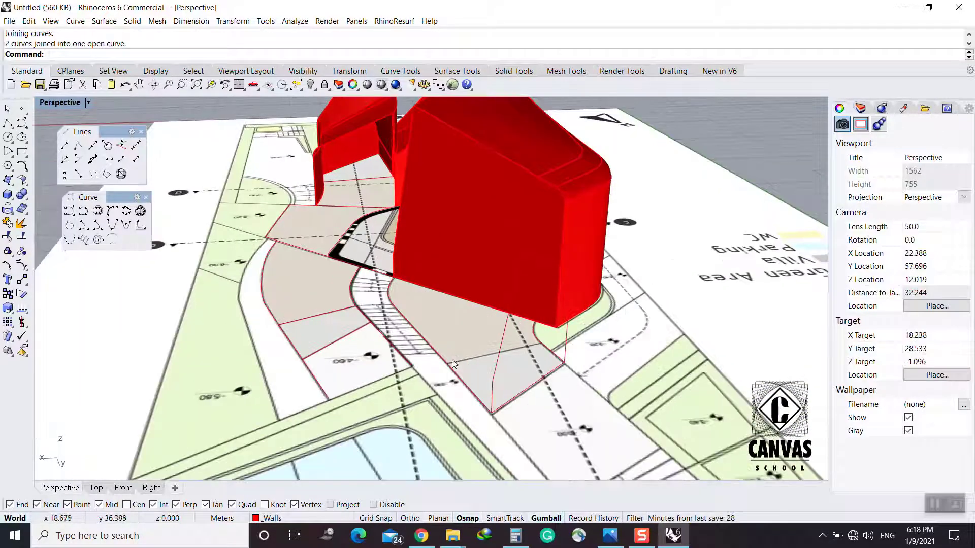
left_click(453, 361)
scroll(490, 405, "up", 2)
scroll(495, 412, "up", 2)
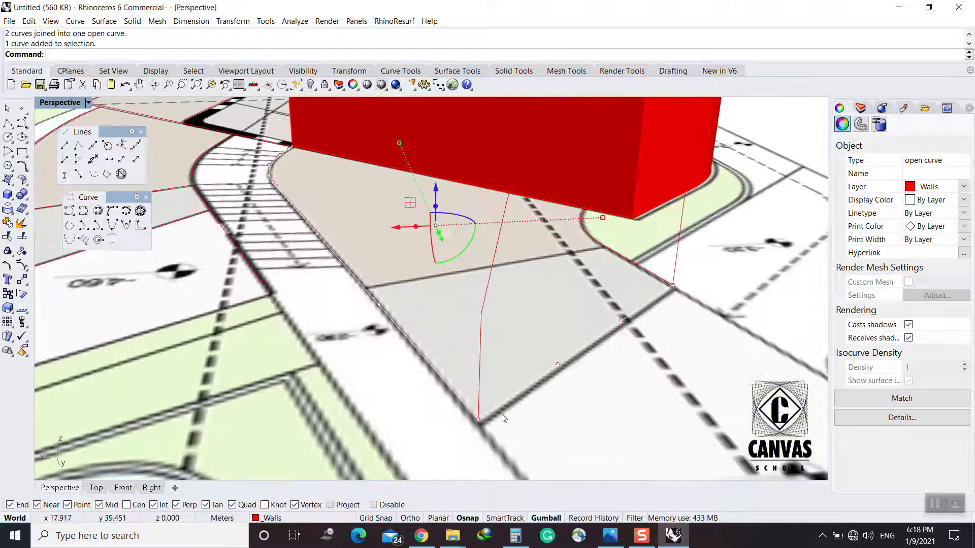
key("ctrl+z")
left_click(504, 403)
left_click(504, 403)
left_click(534, 436)
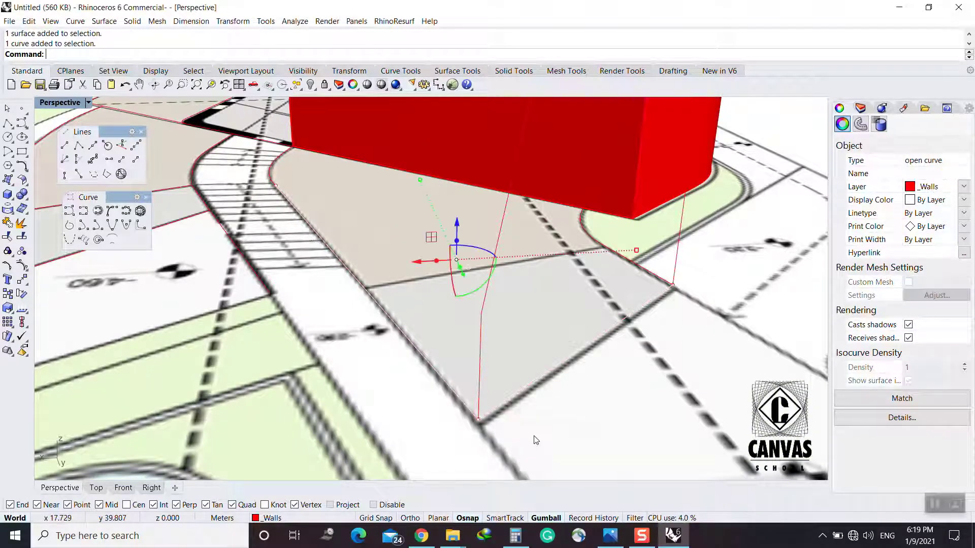
key("ctrl+y")
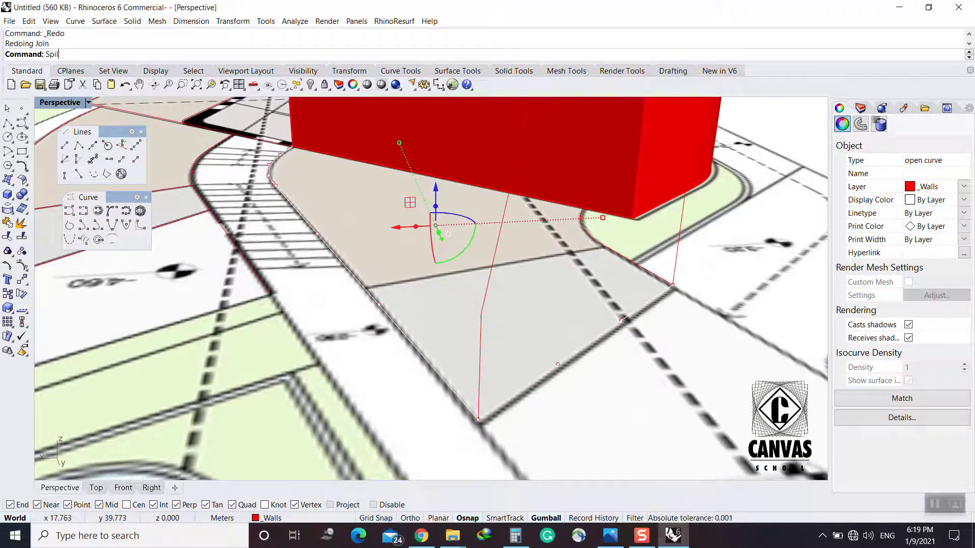
Try to split the joined plan curve with the bent profile curve rising from the front wing's outer corner
key("Return")
left_click(483, 403)
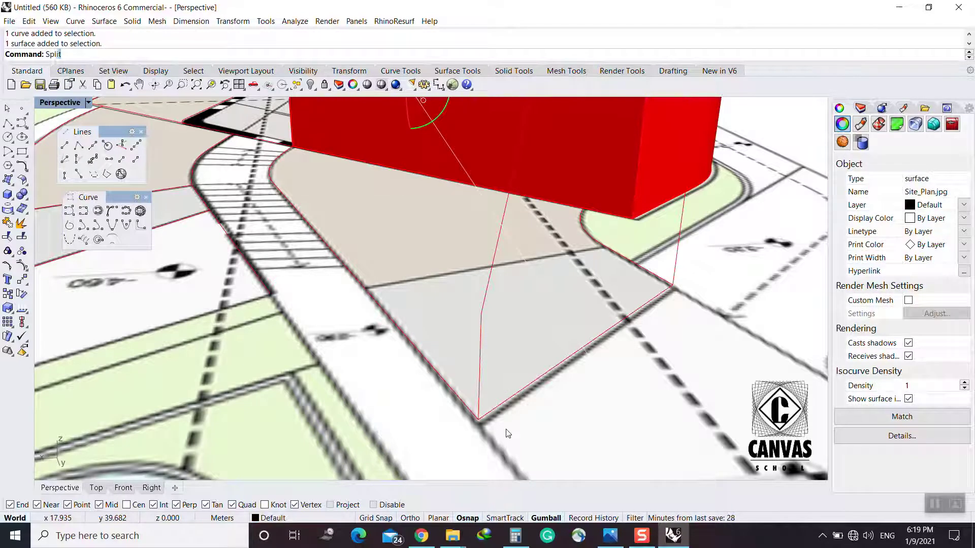
key("Return")
left_click(484, 404)
key("Return")
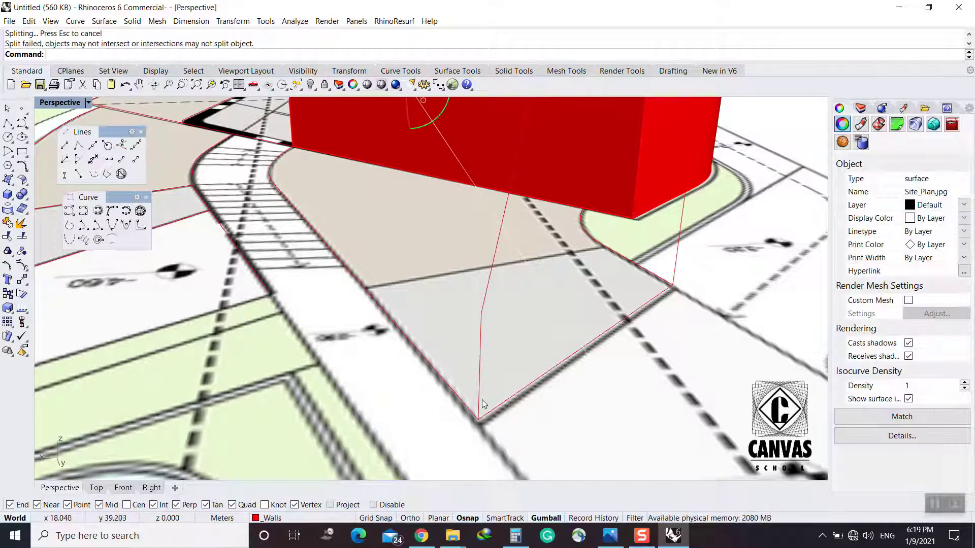
Split the joined plan curve at the front wing's outer corner, using the bent profile curve there as the cutter
left_click(491, 409)
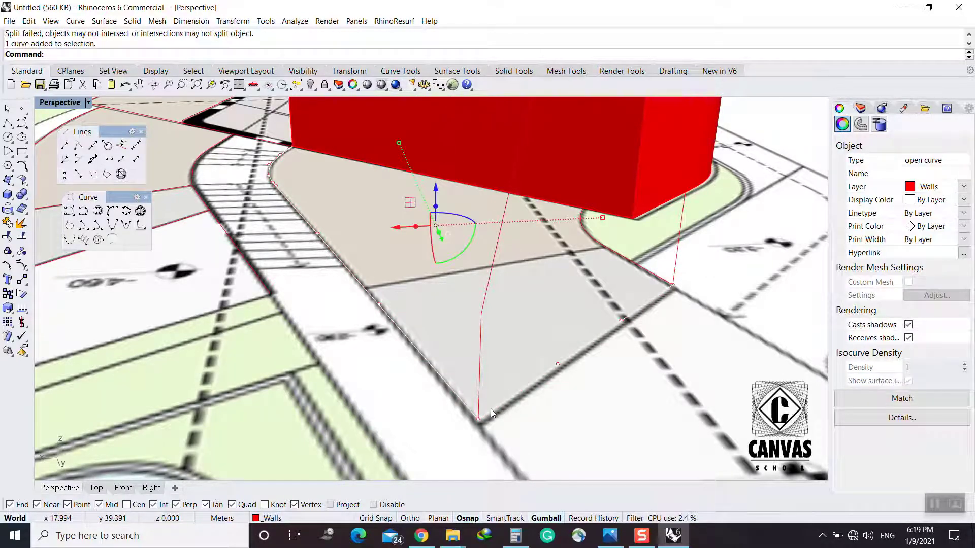
key("Escape")
key("Return")
left_click(491, 410)
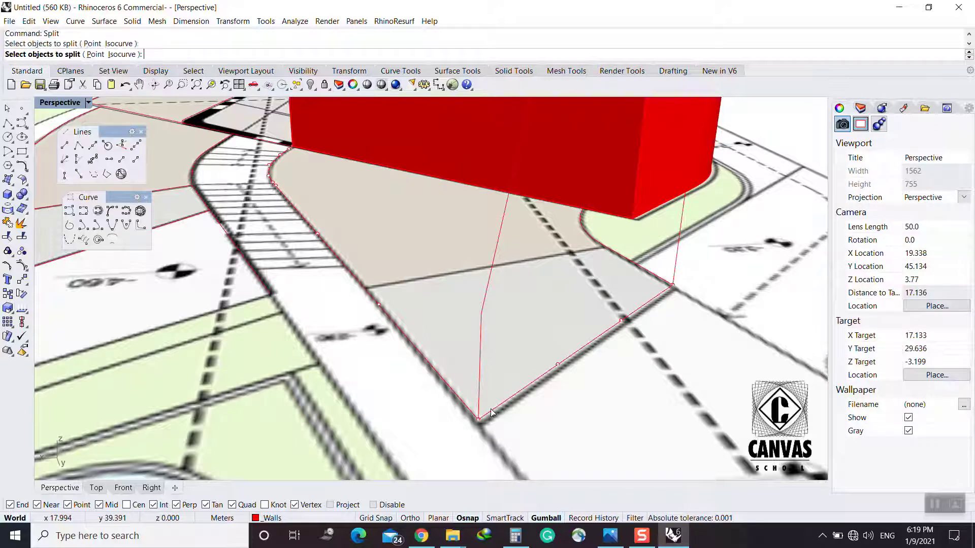
key("Return")
left_click(480, 399)
key("Return")
Copy the plan curve running along the staircase from the outer corner up to the bend of the profile curve
left_click(491, 410)
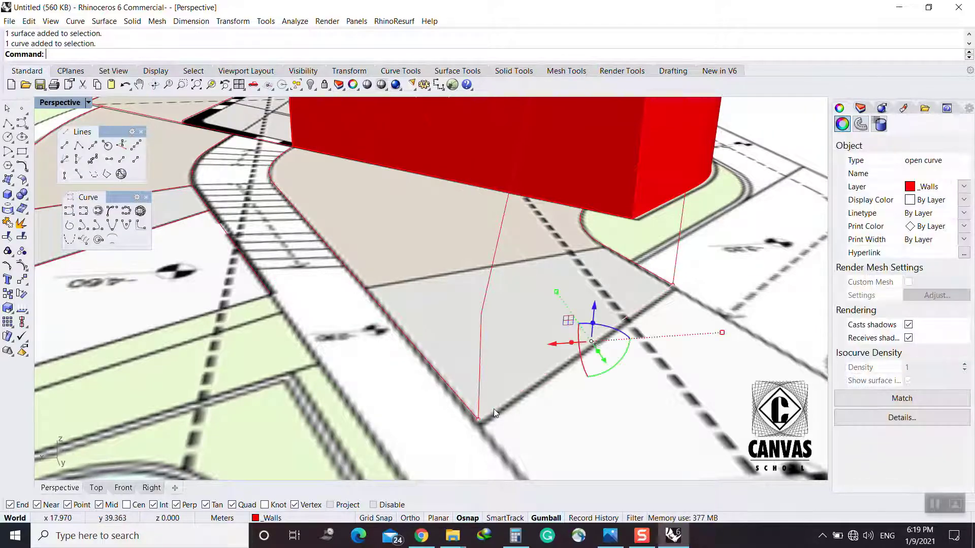
type("co")
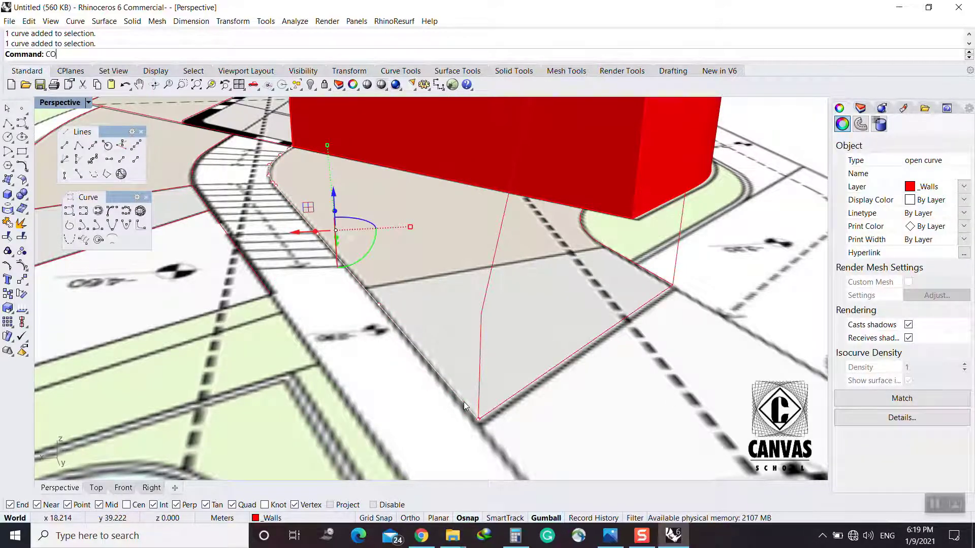
key("Return")
left_click(478, 419)
left_click(481, 313)
scroll(481, 324, "down", 3)
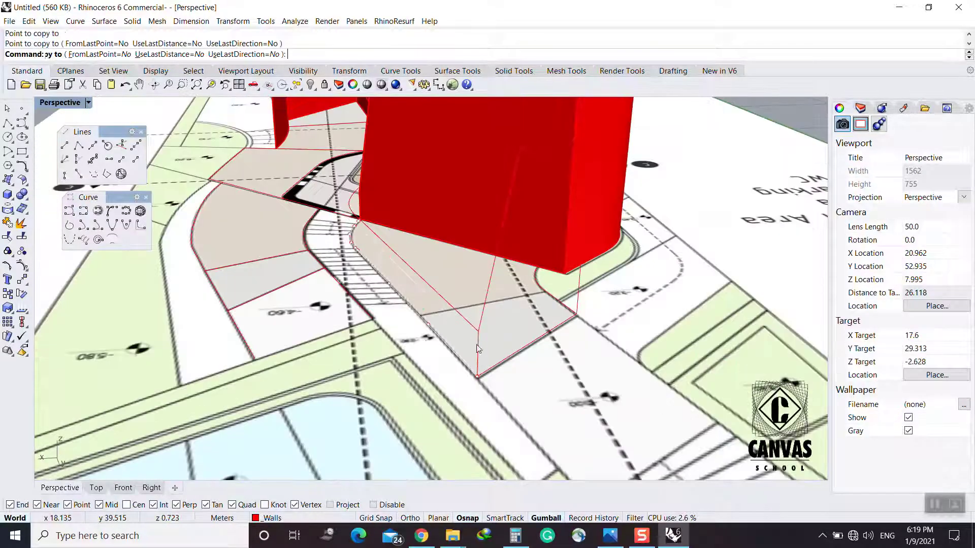
key("Return")
right_click_drag(472, 400, 456, 387)
mouse_move(605, 539)
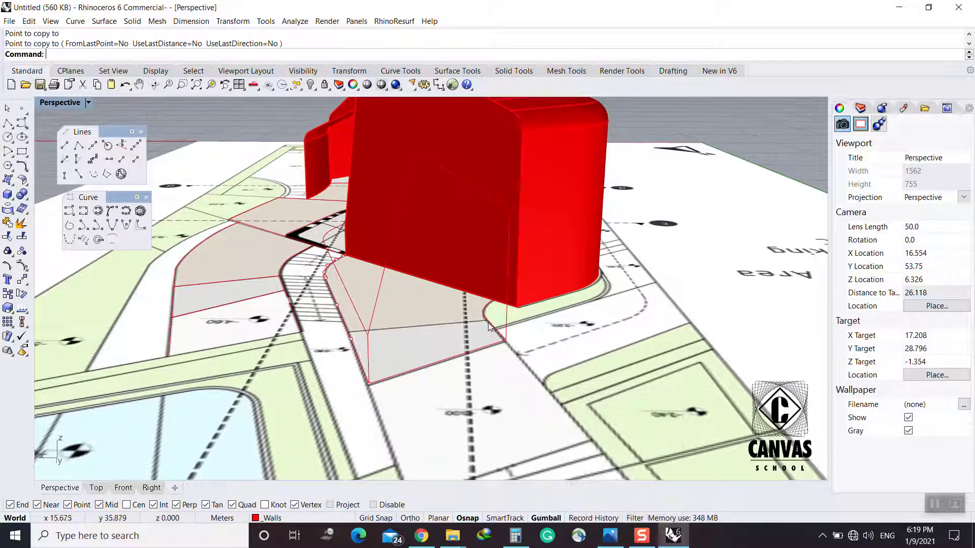
left_click(505, 326)
left_click(515, 356)
scroll(523, 326, "up", 5)
left_click(553, 319, "shift")
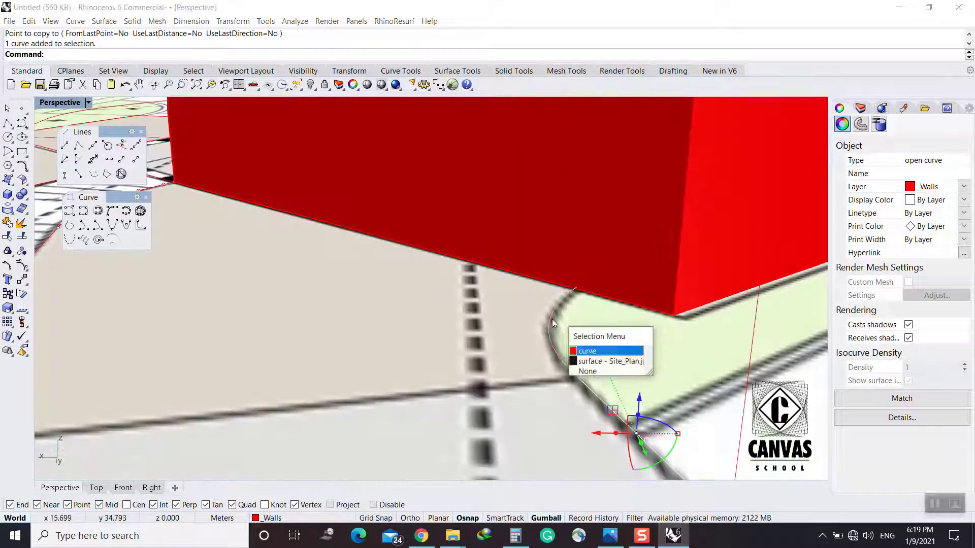
left_click(584, 350)
scroll(575, 292, "up", 5)
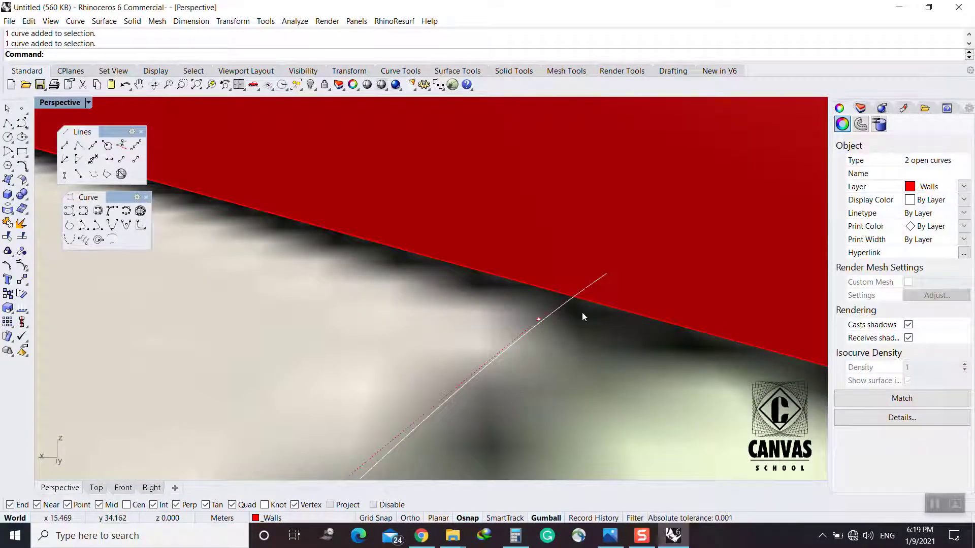
key("Escape")
Try to trim the overhanging end of the plan curve beside the green area against the main wing's end wall
type("TR")
key("Return")
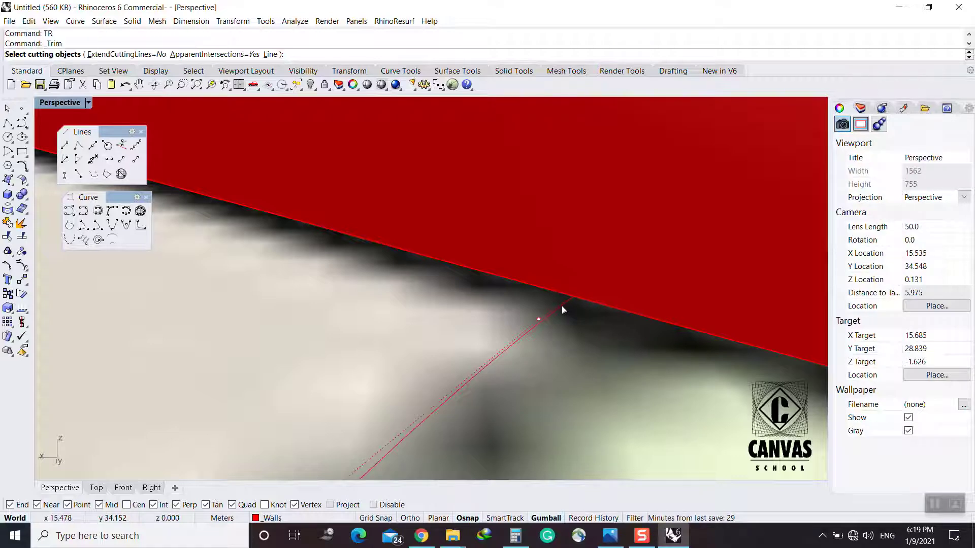
left_click(562, 306)
left_click(596, 304)
left_click(620, 335)
key("Return")
left_click(590, 282)
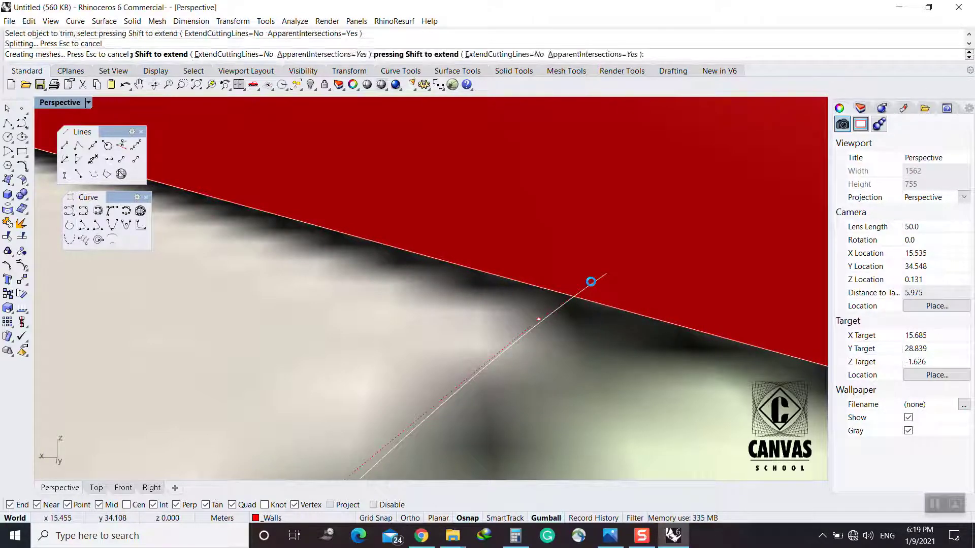
key("ctrl+z")
scroll(592, 294, "up", 2)
scroll(591, 298, "down", 2)
right_click_drag(591, 302, 568, 331)
scroll(569, 329, "down", 10)
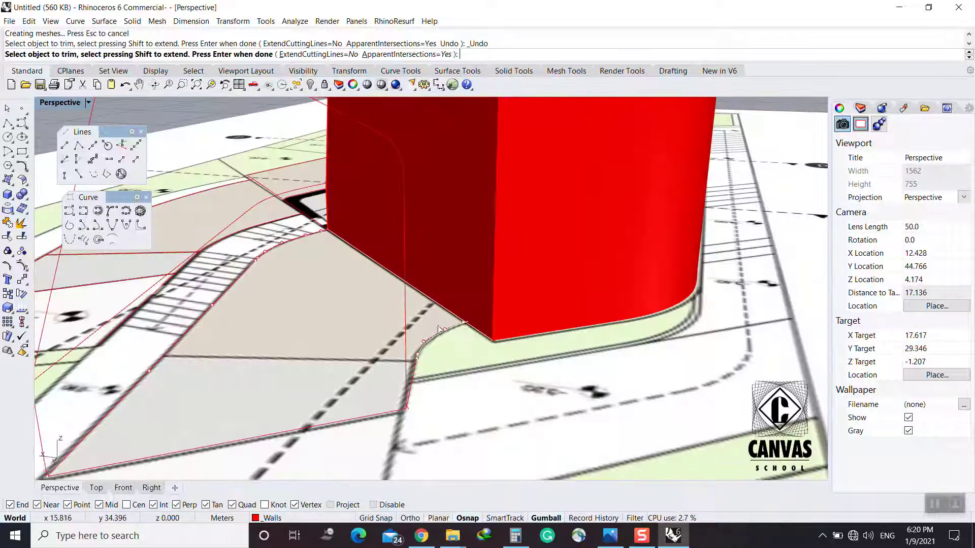
scroll(439, 329, "up", 5)
key("Return")
Split the curved plan line beside the green area where it meets the main wing's end wall
type("SP")
key("Return")
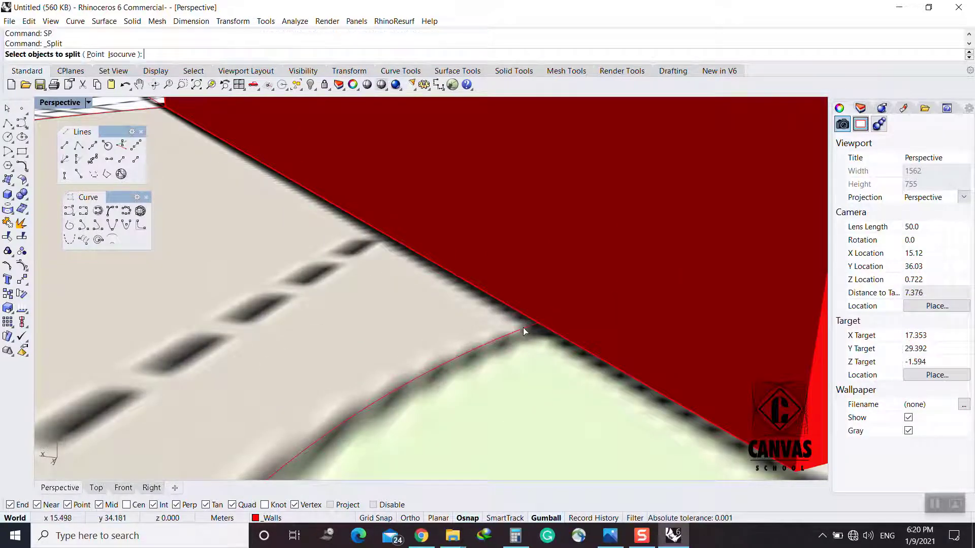
left_click(525, 330)
key("Return")
left_click(559, 335)
left_click(585, 367)
key("Return")
Join the split curved piece beside the green area with the adjoining straight plan curve
left_click(532, 327)
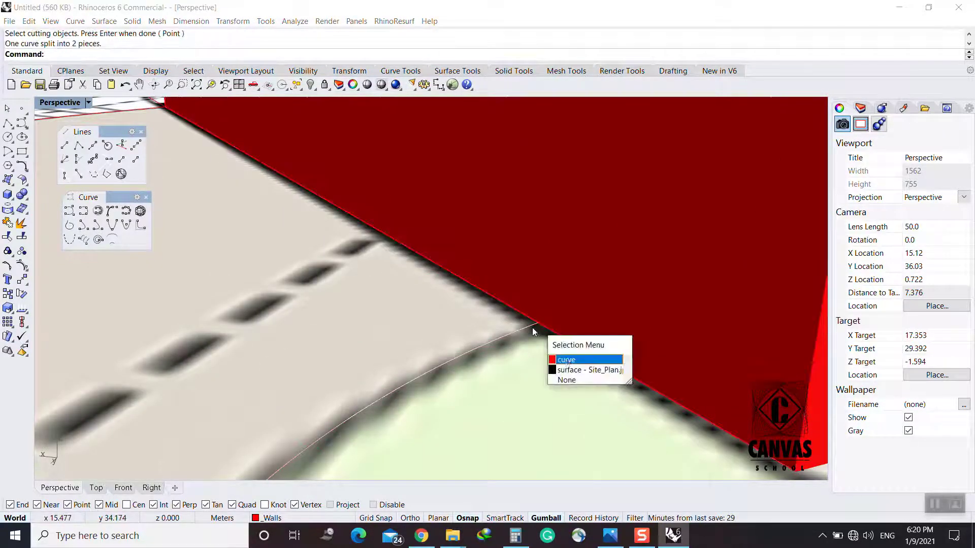
left_click(564, 358)
scroll(566, 295, "down", 8)
left_click(507, 385)
left_click(549, 416)
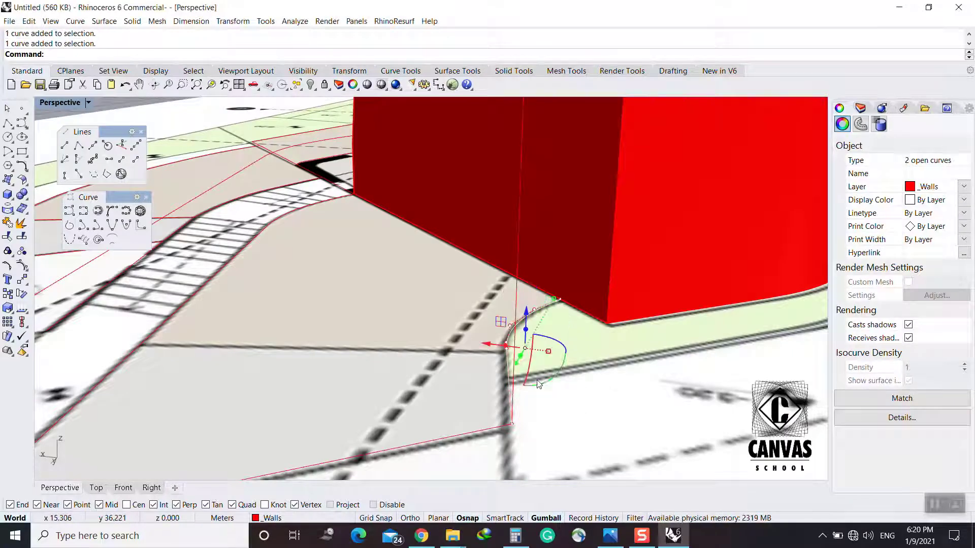
middle_click(537, 380)
left_click(544, 390)
Copy the joined curve beside the green area 2.7 m straight up from its outer corner onto the profile curve
scroll(573, 406, "down", 5)
right_click_drag(599, 424, 533, 412)
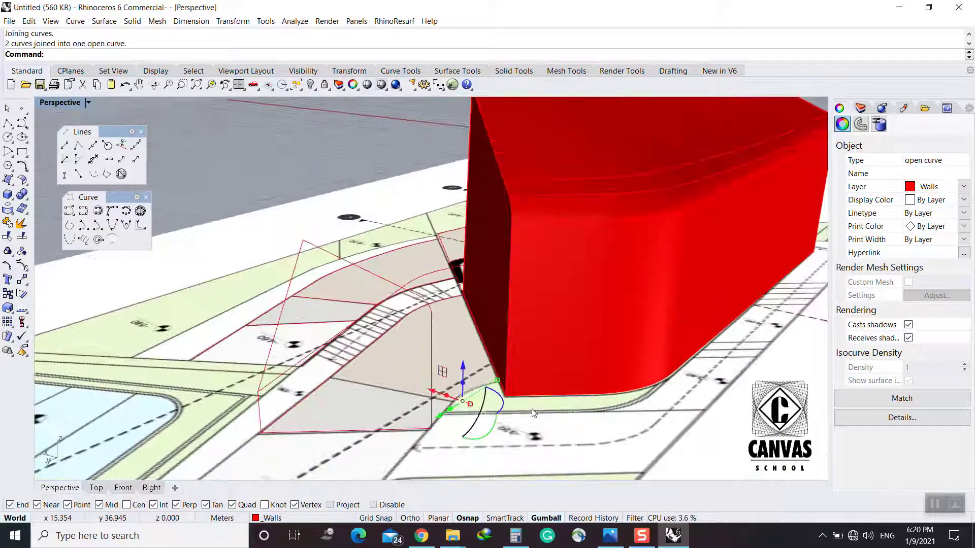
type("Copy")
key("Return")
left_click(432, 428)
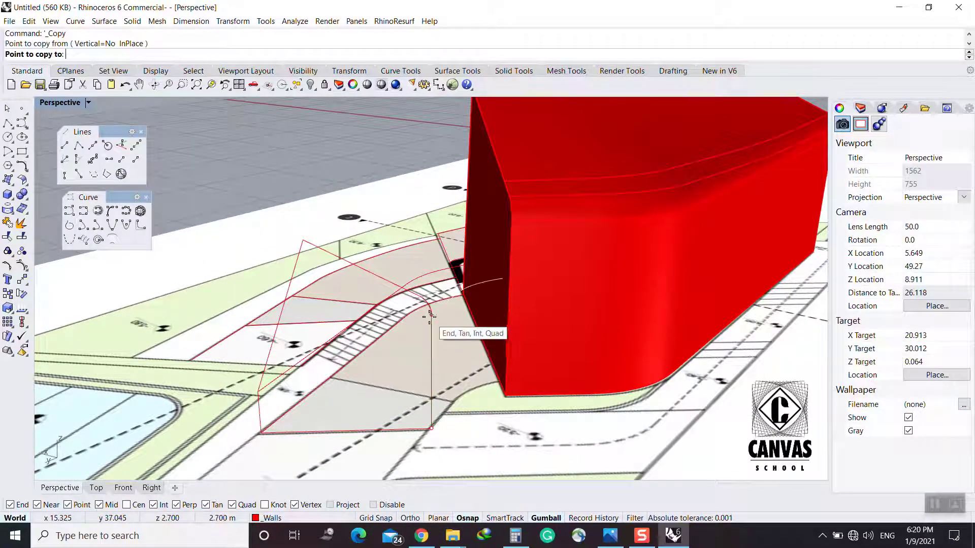
right_click(464, 351)
Draw a 2.7 m vertical line connecting the wall-side ends of the green-area plan curve and its raised copy
left_click(122, 146)
left_click(498, 381)
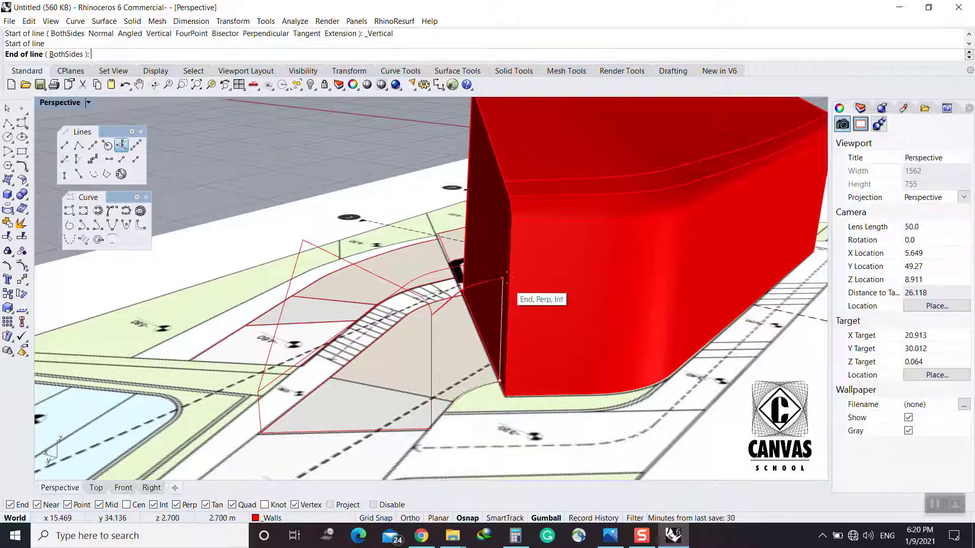
left_click(502, 279)
right_click_drag(491, 326, 458, 356)
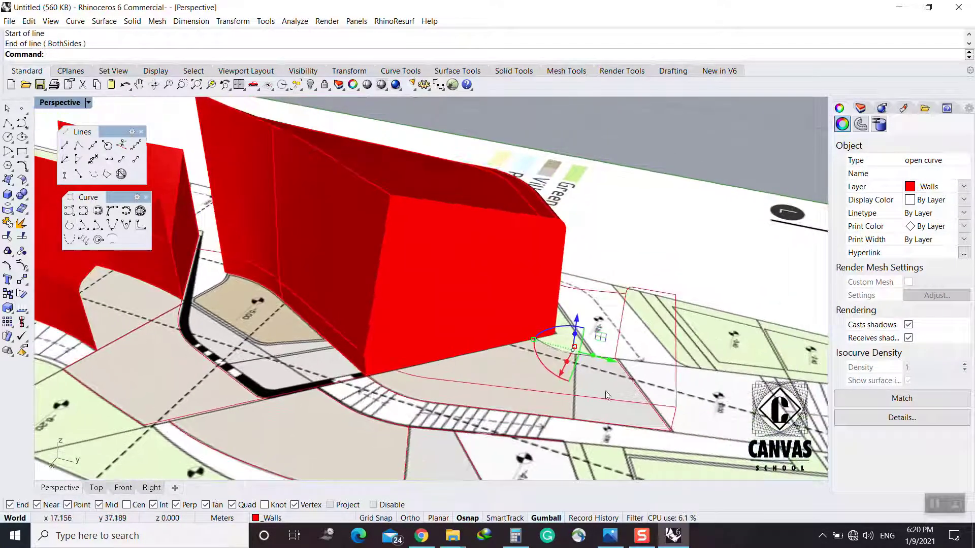
Copy the raised staircase-side curve about 3.53 m up, from the profile curve's lower bend to its upper corner
right_click_drag(608, 396, 552, 427)
left_click(552, 429)
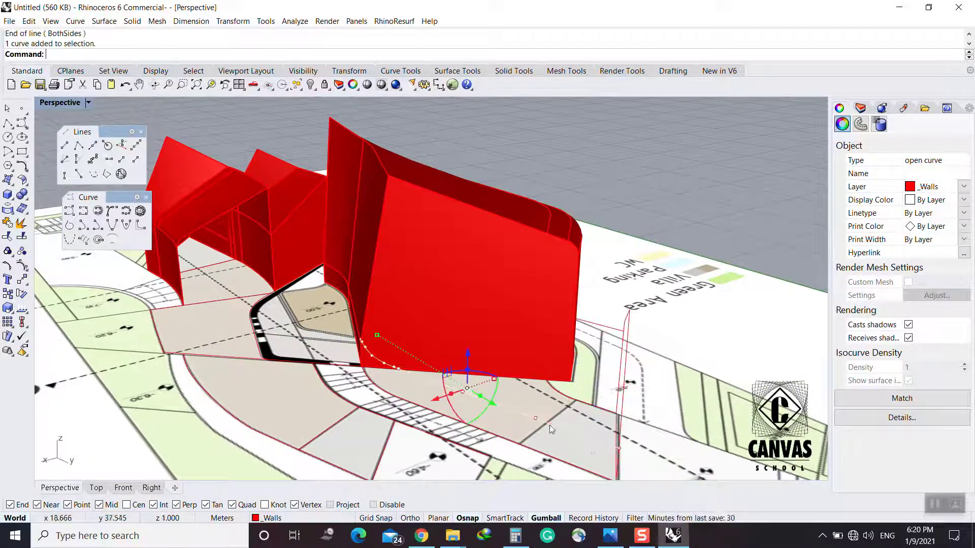
type("Copy")
key("Return")
left_click(618, 449)
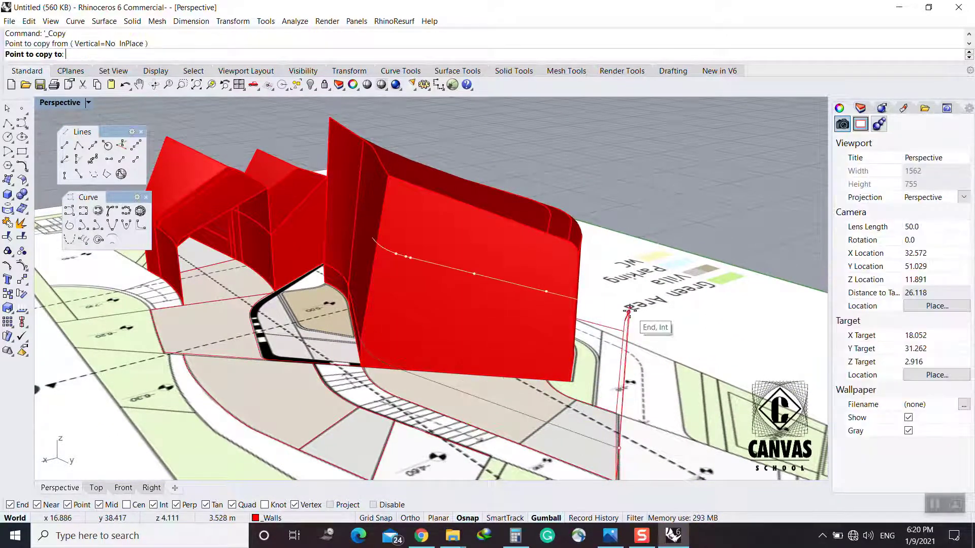
right_click_drag(634, 356, 558, 406)
right_click_drag(523, 228, 475, 242)
scroll(475, 243, "up", 3)
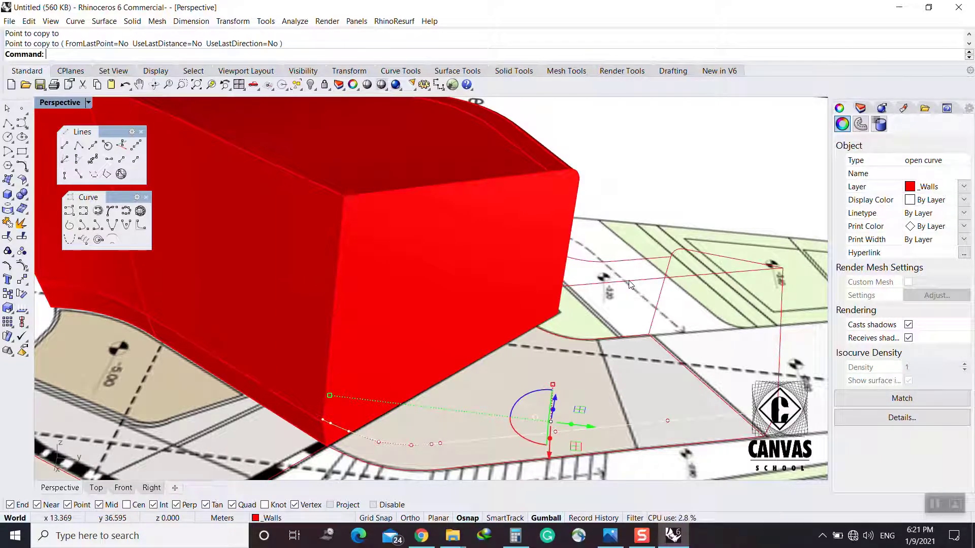
Split the upper connecting curve with the large wall's flat end surface and delete the short piece beyond the wall's slanted edge
right_click_drag(630, 284, 607, 305)
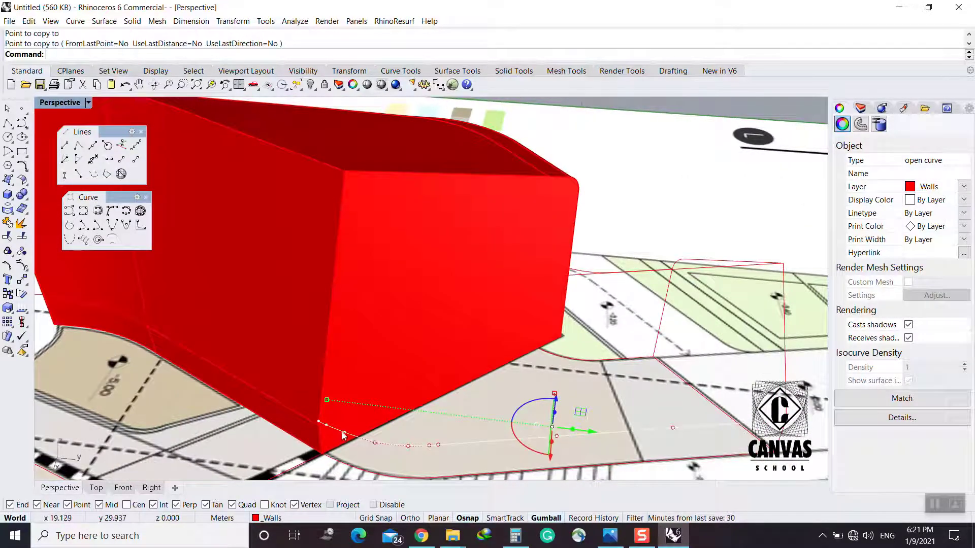
left_click(515, 380)
left_click(612, 273)
left_click(633, 316)
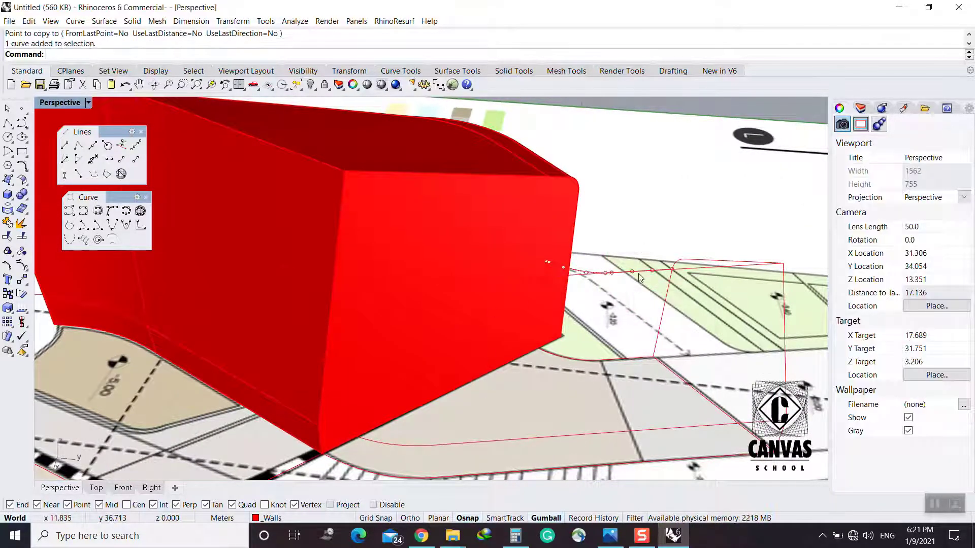
right_click_drag(638, 309, 653, 237)
left_click(655, 240)
type("sp")
key("Return")
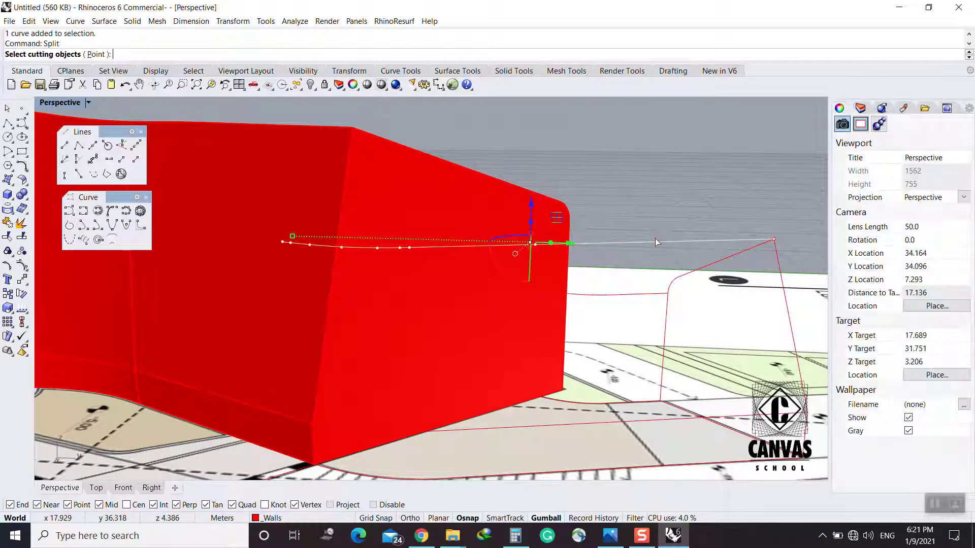
left_click(434, 323)
key("Return")
key("Escape")
left_click(318, 244)
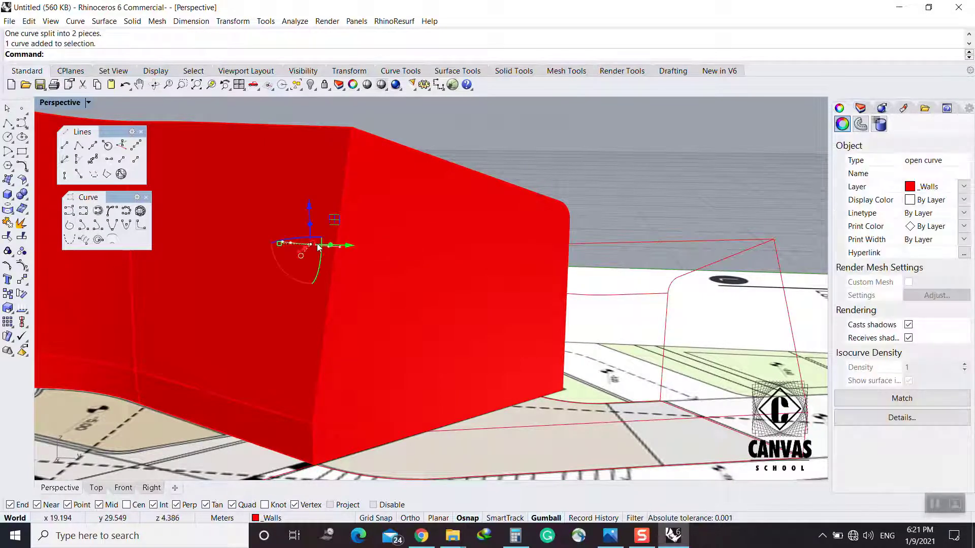
key("Delete")
Draw a line down the large wall's slanted edge from the trimmed upper curve's end to the seam near the base
right_click_drag(409, 312, 365, 355)
left_click(64, 145)
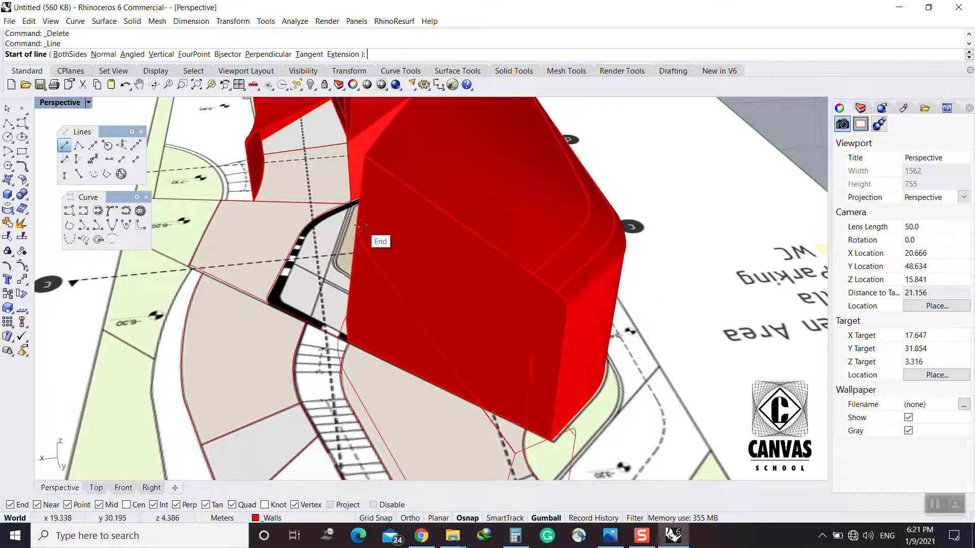
left_click(360, 226)
key("Escape")
right_click_drag(581, 375, 508, 347)
right_click(464, 335)
left_click(344, 244)
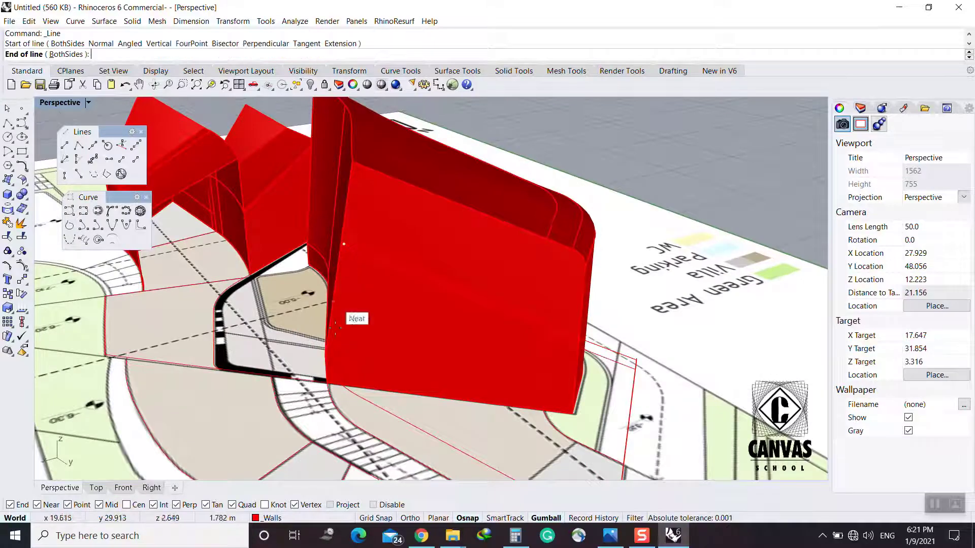
scroll(330, 376, "up", 4)
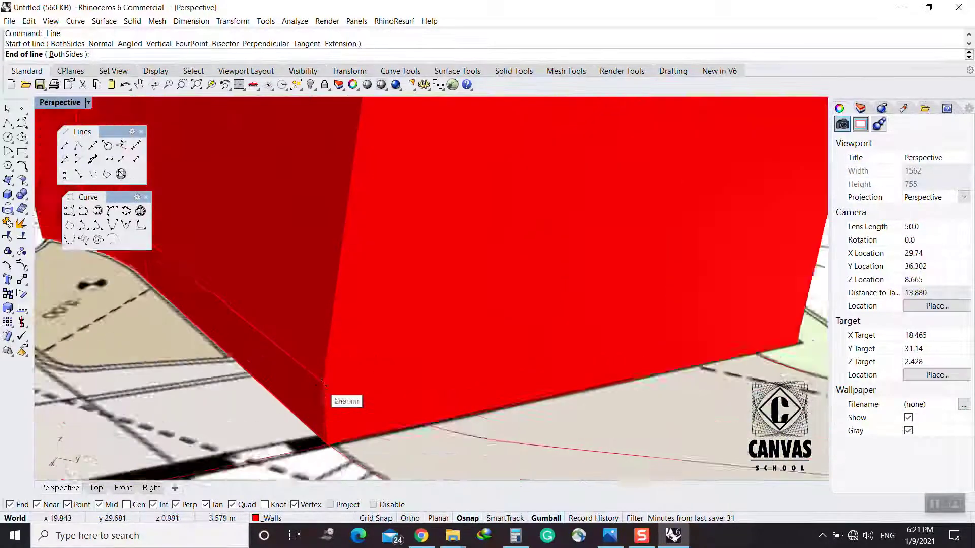
scroll(322, 381, "up", 4)
left_click(322, 369)
right_click_drag(321, 369, 364, 415)
scroll(370, 397, "down", 4)
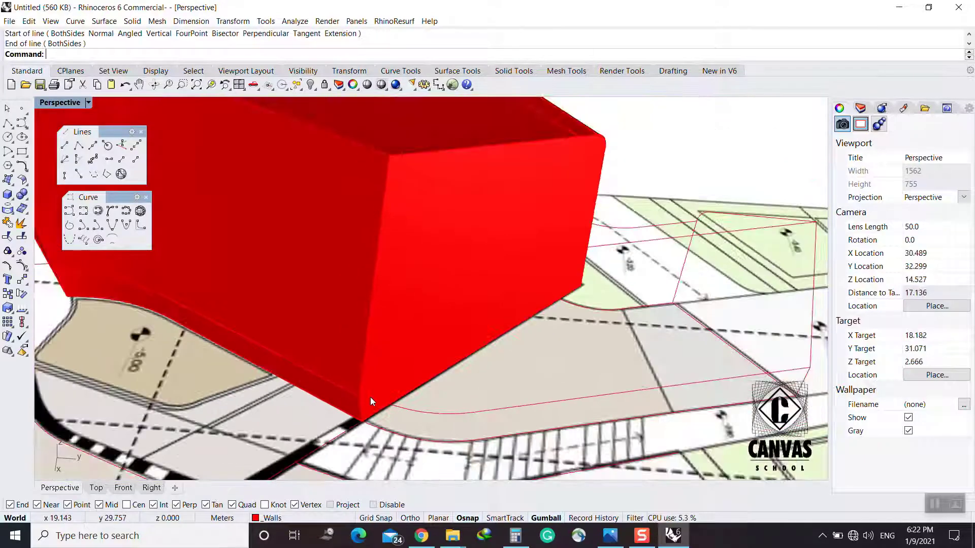
Move the lower curve's end control point onto the seam corner of the wall and delete the stray control point beside it
left_click(371, 397)
scroll(382, 378, "up", 4)
left_click(390, 365)
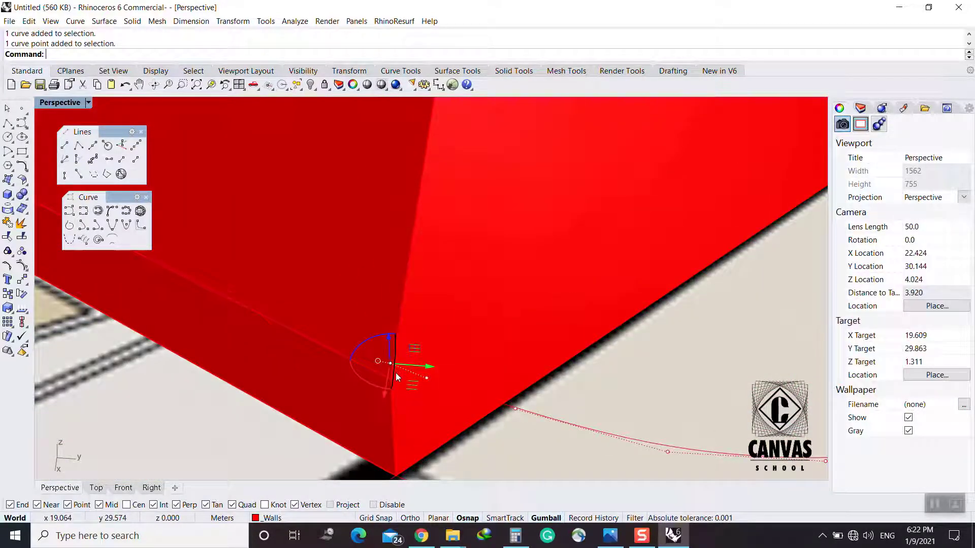
type("m")
key("Return")
left_click(391, 364)
left_click(390, 378)
left_click(426, 376)
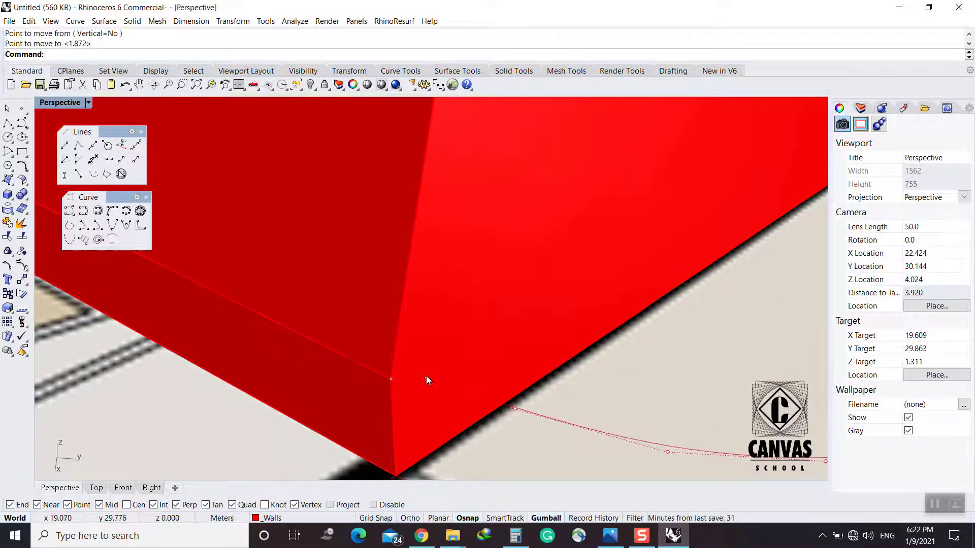
left_click(426, 377)
key("Delete")
scroll(482, 401, "down", 5)
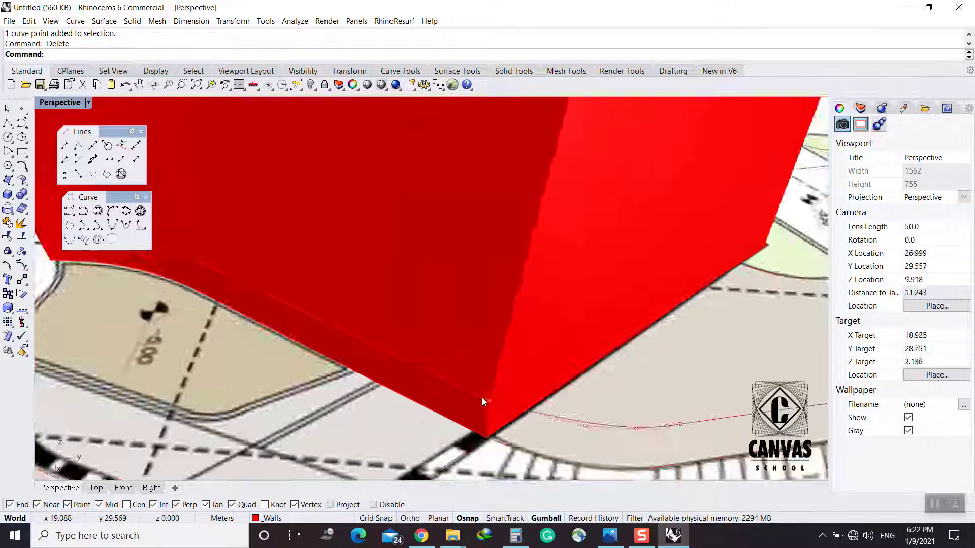
Draw a line along the large wall's slanted edge from the lower seam corner up to the upper curve's end
scroll(482, 402, "down", 6)
right_click_drag(579, 406, 460, 432, "shift")
right_click_drag(448, 419, 392, 384)
scroll(388, 368, "up", 6)
scroll(388, 362, "down", 4)
type("l")
key("Return")
scroll(391, 422, "up", 2)
left_click(369, 425)
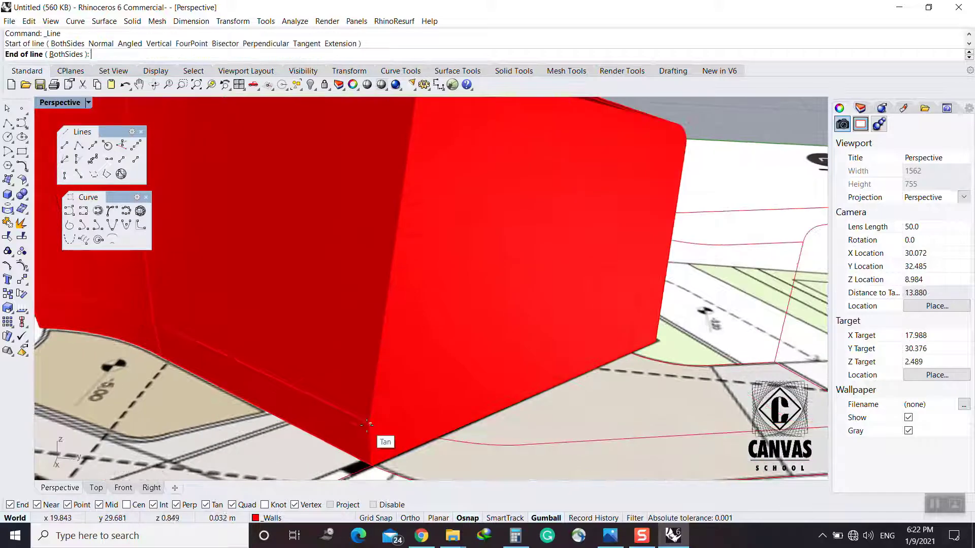
scroll(373, 422, "down", 4)
right_click_drag(375, 304, 452, 266)
left_click(431, 266)
Switch to the North West elevation image in Photos to check the building's shape, and return to the Rhino model
right_click_drag(470, 340, 406, 355)
left_click(611, 538)
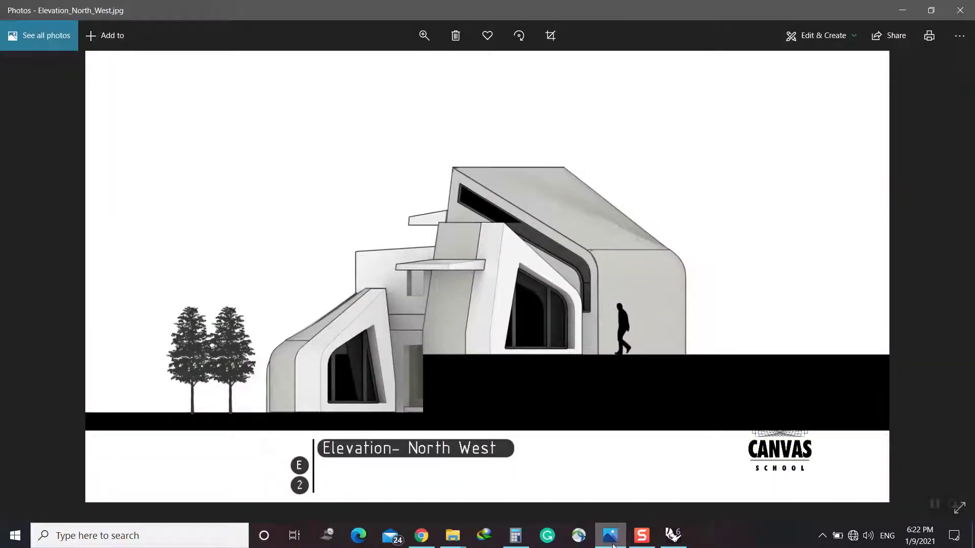
left_click(610, 537)
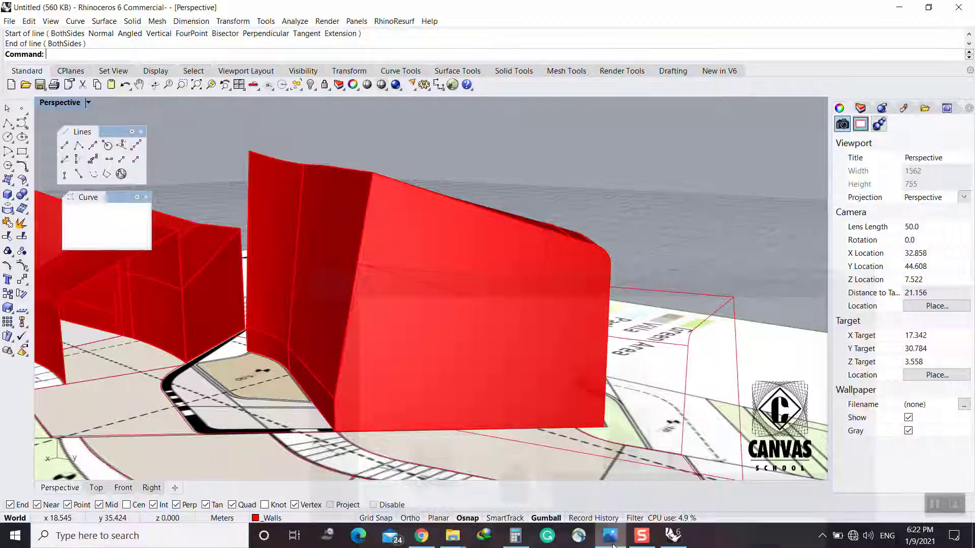
right_click_drag(416, 410, 483, 407)
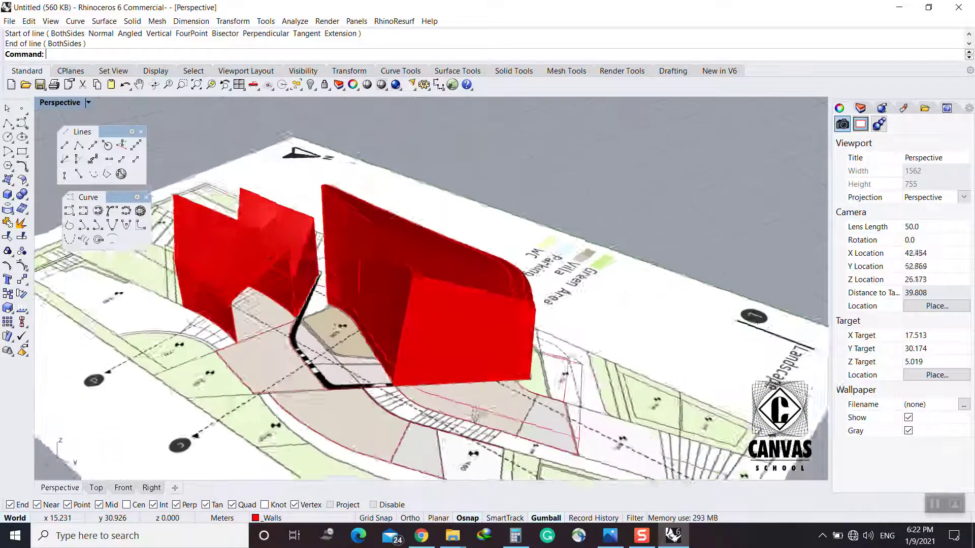
scroll(567, 421, "up", 6)
right_click_drag(573, 432, 558, 401, "shift")
right_click_drag(578, 385, 297, 351)
left_click(264, 350)
left_click(259, 397, "shift")
left_click(328, 412, "shift")
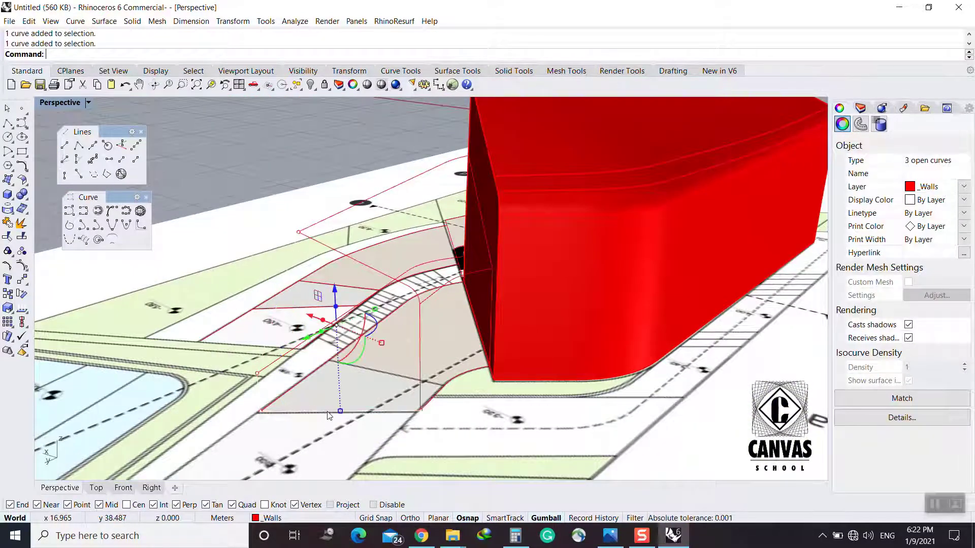
left_click(420, 386, "shift")
scroll(453, 289, "up", 3)
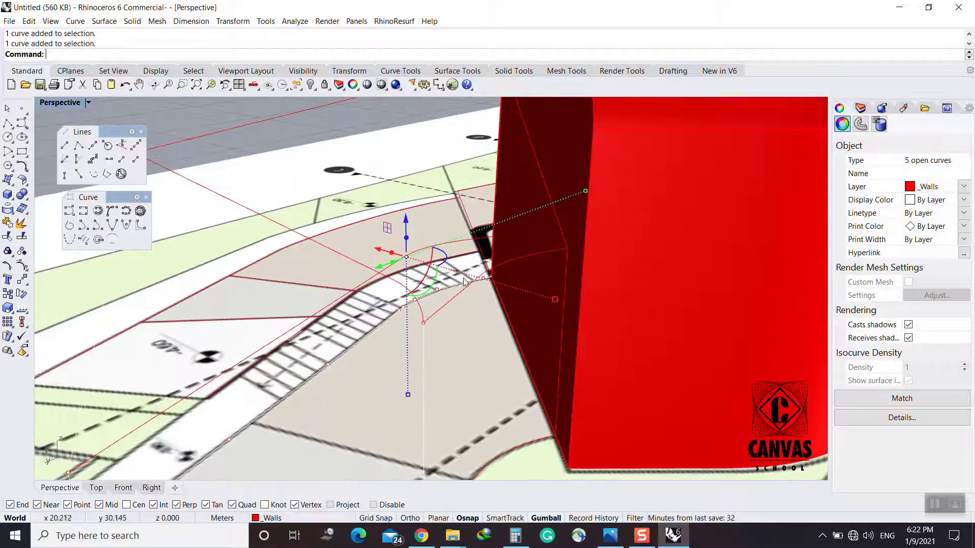
key("Escape")
Patch a surface through the six outline curves of the separate end wall, including its rounded corner
scroll(369, 269, "down", 2)
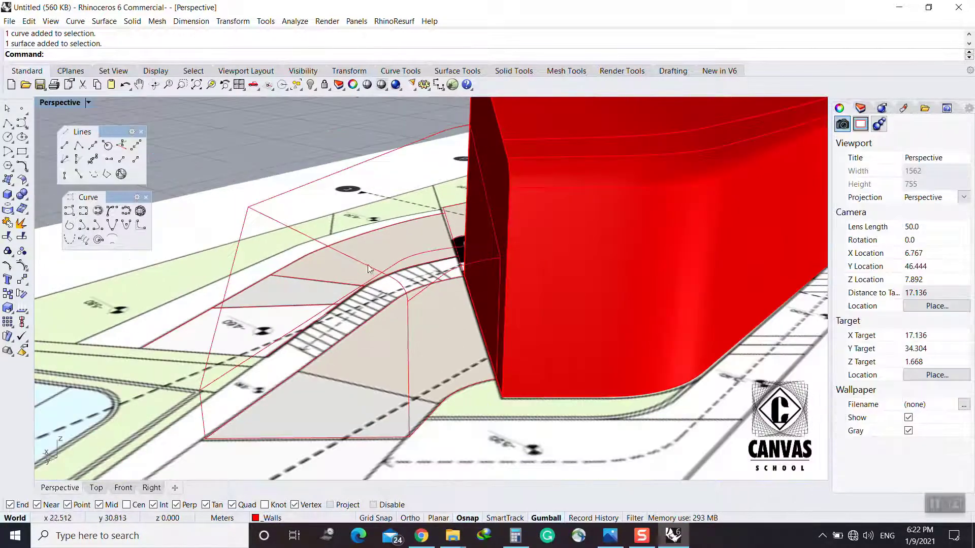
left_click(326, 264)
left_click(407, 311, "shift")
left_click(311, 438, "shift")
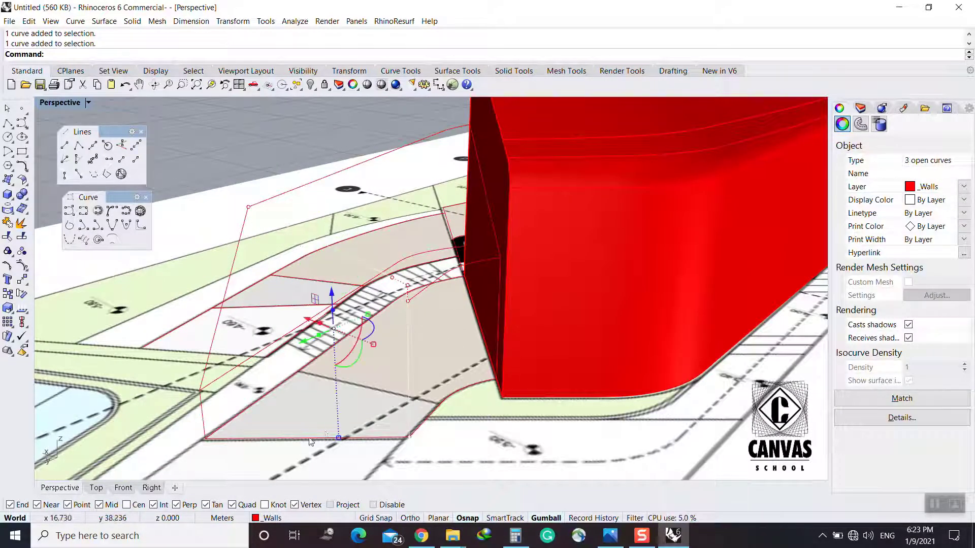
left_click(214, 416, "shift")
left_click(208, 358, "shift")
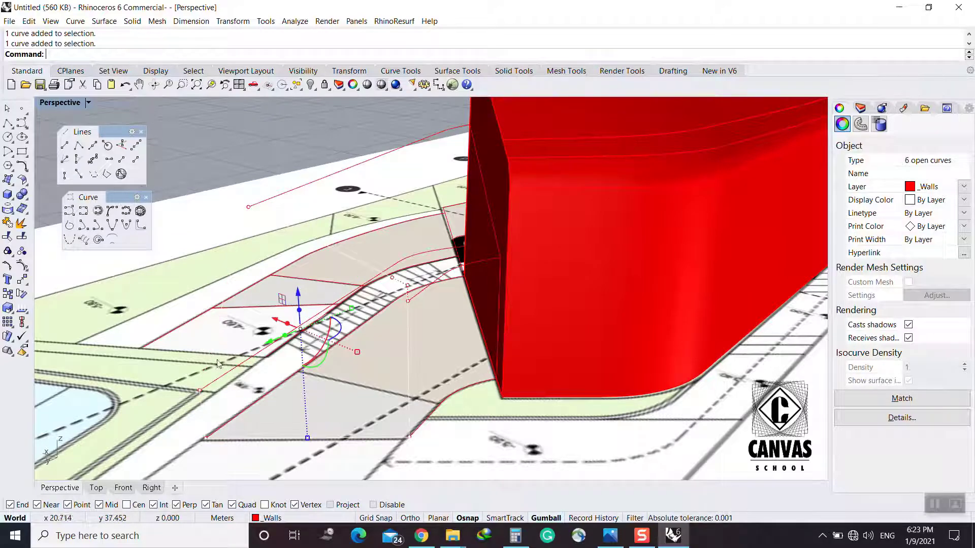
key("Return")
key("Return")
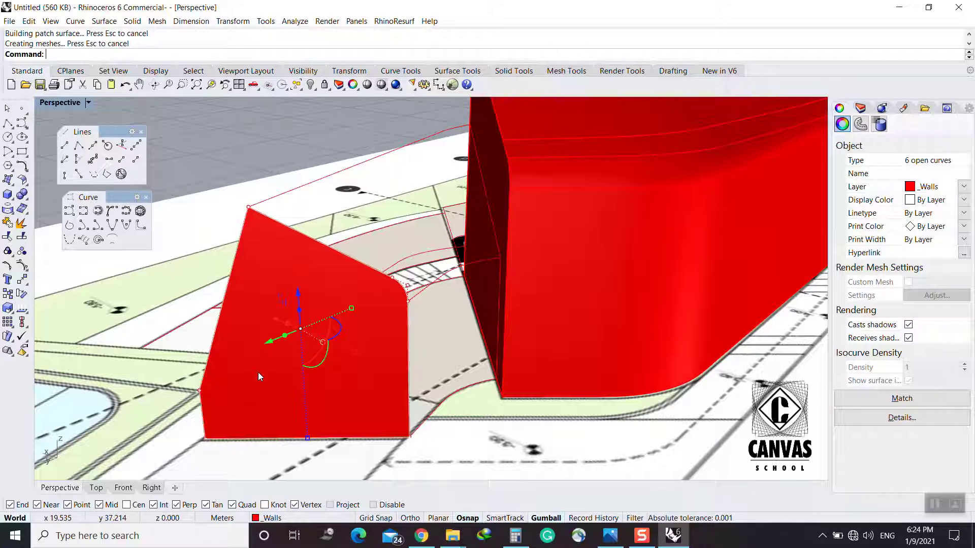
right_click_drag(259, 376, 340, 312)
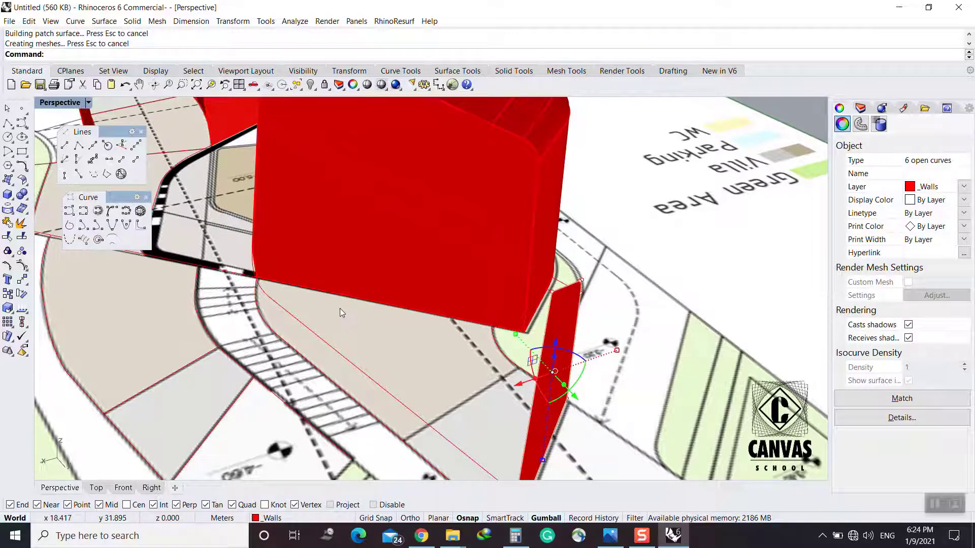
right_click_drag(340, 308, 197, 293)
left_click(295, 210)
left_click(318, 235)
right_click_drag(318, 235, 364, 260)
left_click(433, 293, "shift")
left_click(420, 311)
left_click(444, 343)
scroll(425, 324, "up", 2)
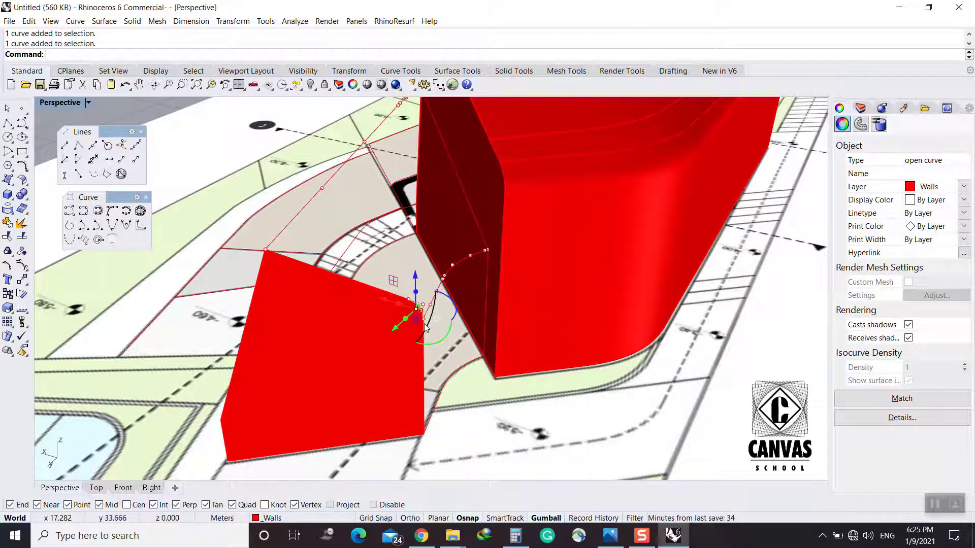
scroll(442, 328, "up", 5)
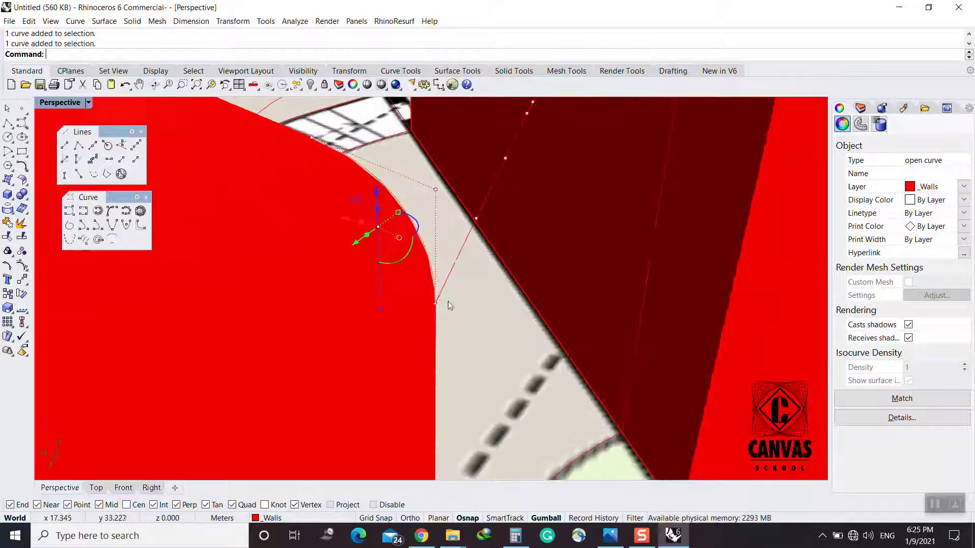
left_click(443, 329)
left_click(464, 357)
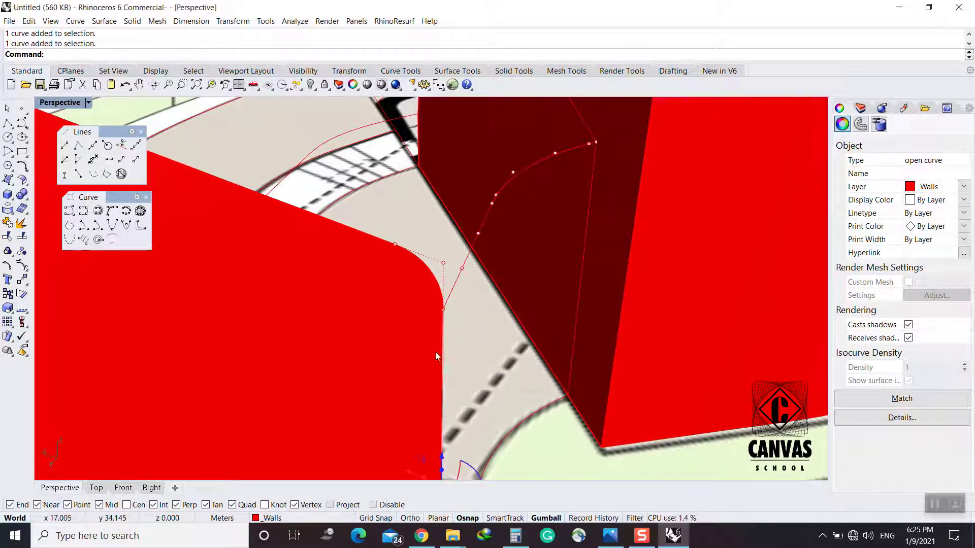
scroll(435, 353, "down", 4)
key("Escape")
Join the end wall's rounded corner curve and its sloped top edge line into one open curve
left_click(436, 314)
left_click(469, 347)
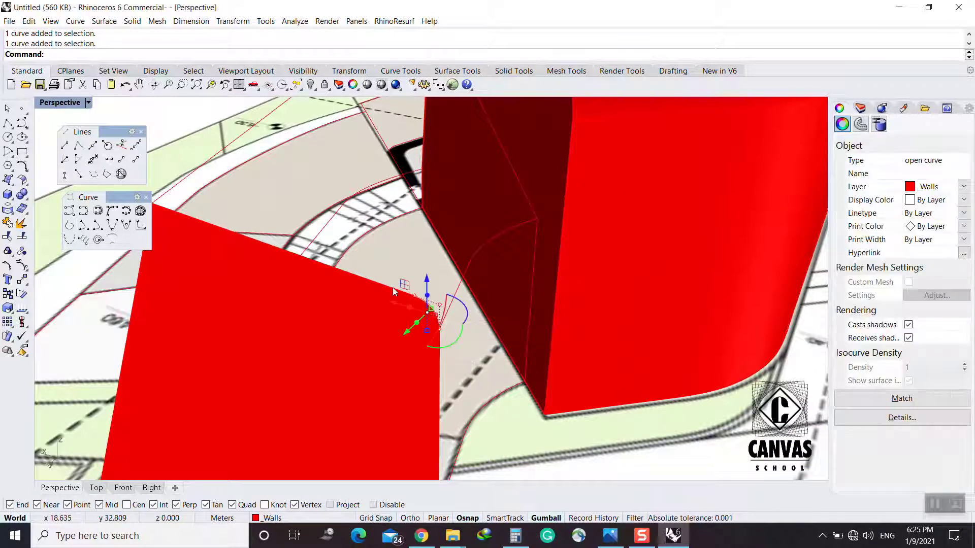
left_click(393, 288, "shift")
left_click(428, 320)
scroll(429, 324, "down", 5)
middle_click(333, 362)
left_click(332, 363)
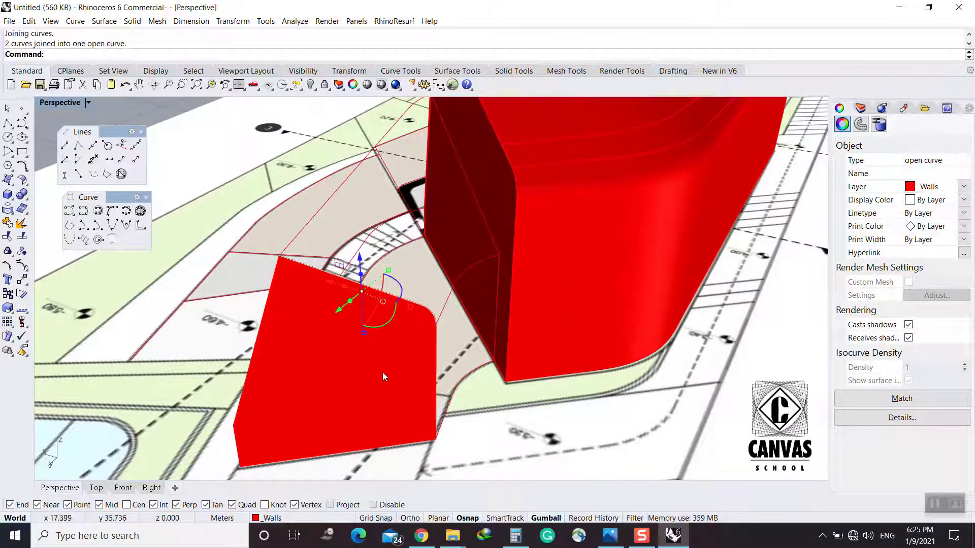
key("Escape")
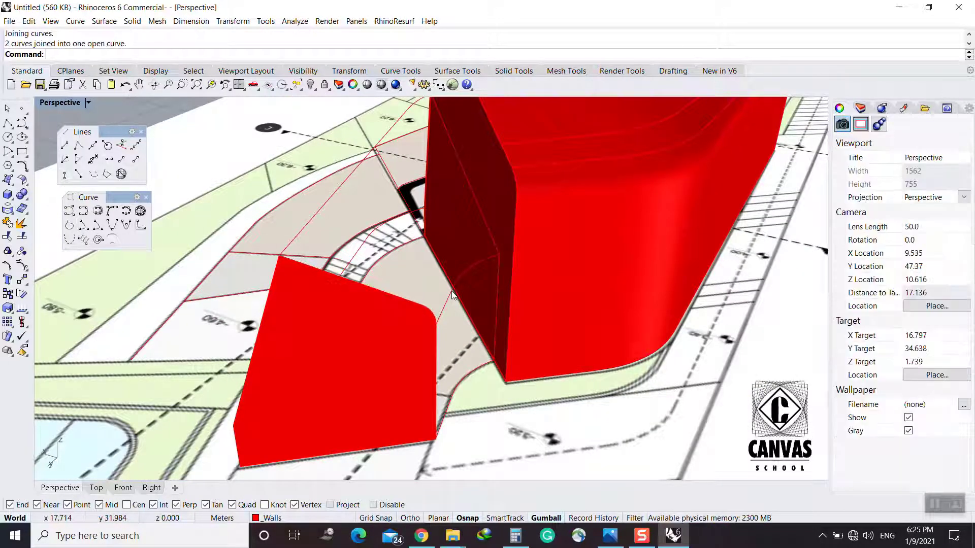
Try to sweep a roof surface with Sweep2 from the end wall's top curve to the large wall's sloped line, using the connecting curves as sections
type("S2")
key("Return")
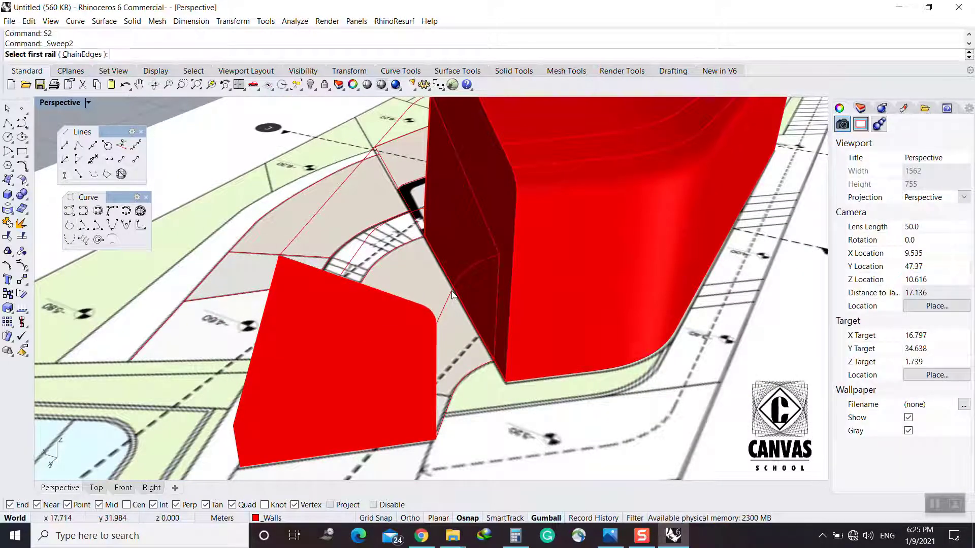
left_click(370, 299)
left_click(413, 322)
left_click(487, 216)
left_click(484, 260)
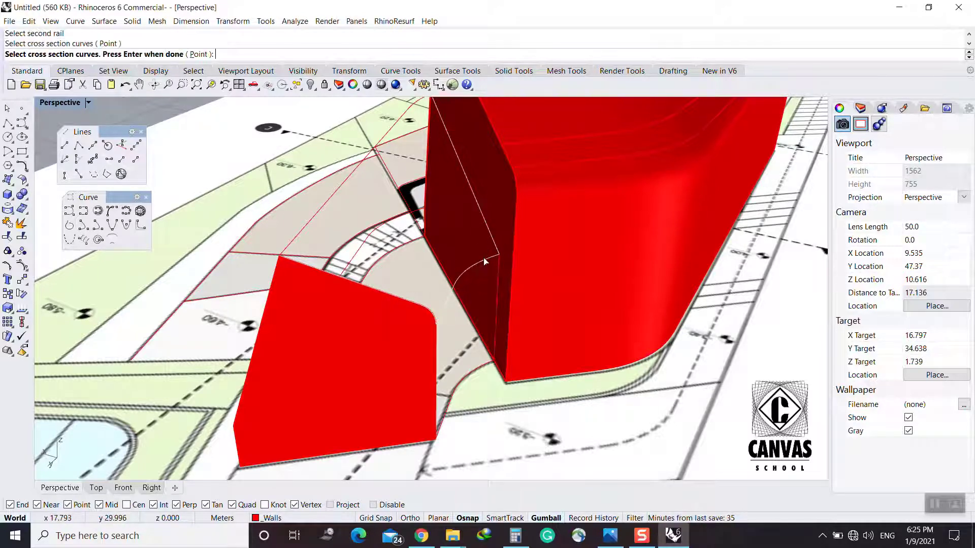
left_click(331, 198)
key("Return")
key("Return")
mouse_move(424, 303)
right_mouse_down()
mouse_move(377, 280)
mouse_move(417, 247)
mouse_move(457, 254)
mouse_move(445, 335)
mouse_move(434, 320)
mouse_move(442, 339)
mouse_move(393, 355)
mouse_move(432, 331)
mouse_move(460, 288)
mouse_move(409, 294)
right_mouse_up()
key("ctrl+z")
Patch a roof surface through the end wall's top curve, the connecting side curves and the sloped line on the large wall
type("Patch")
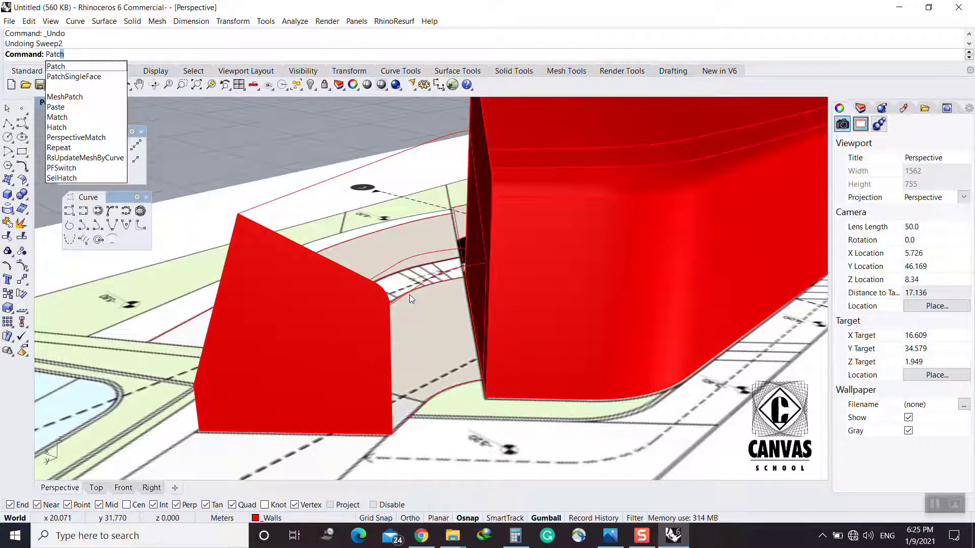
key("Return")
left_click(410, 290)
left_click(457, 342)
right_click_drag(388, 281, 441, 299)
left_click(471, 319)
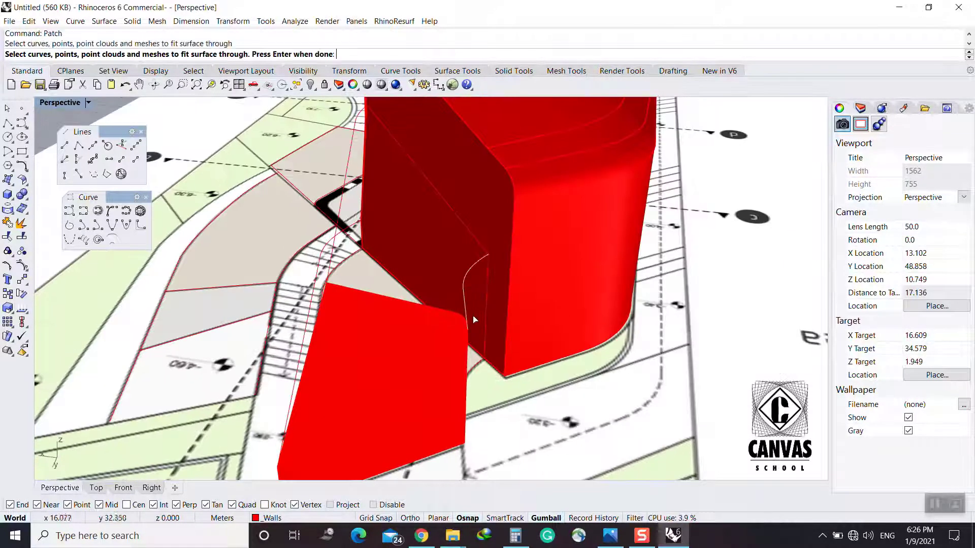
left_click(454, 314)
left_click(339, 223)
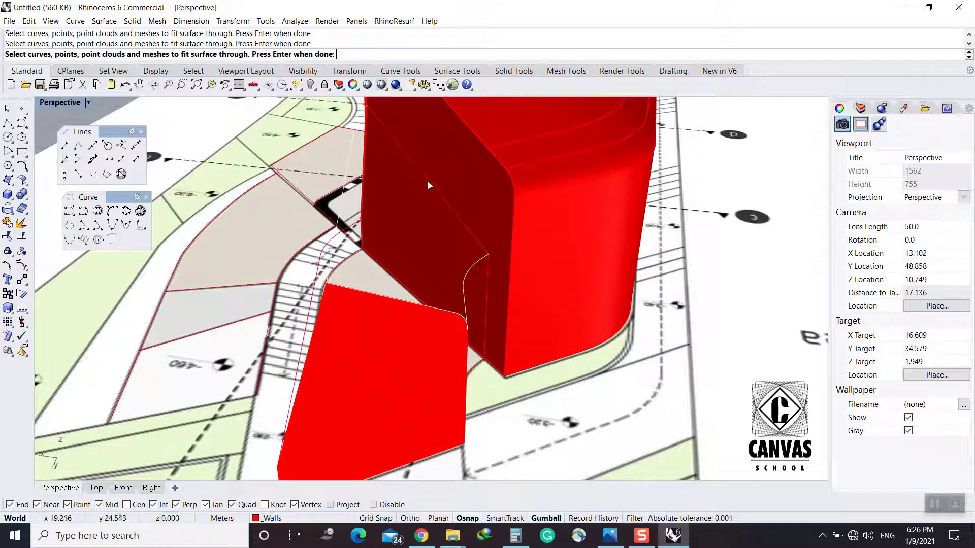
key("Return")
key("Return")
right_click_drag(423, 212, 461, 348)
Patch the curved side wall between the end wall and the large wall through its top, base and two upright edge curves
key("Return")
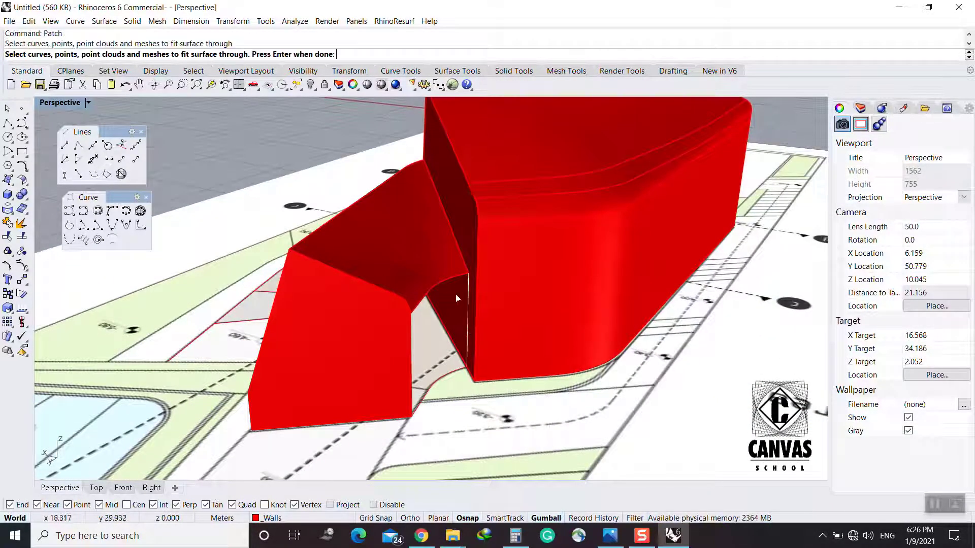
left_click(453, 277)
left_click(470, 310)
left_click(410, 341)
left_click(431, 371)
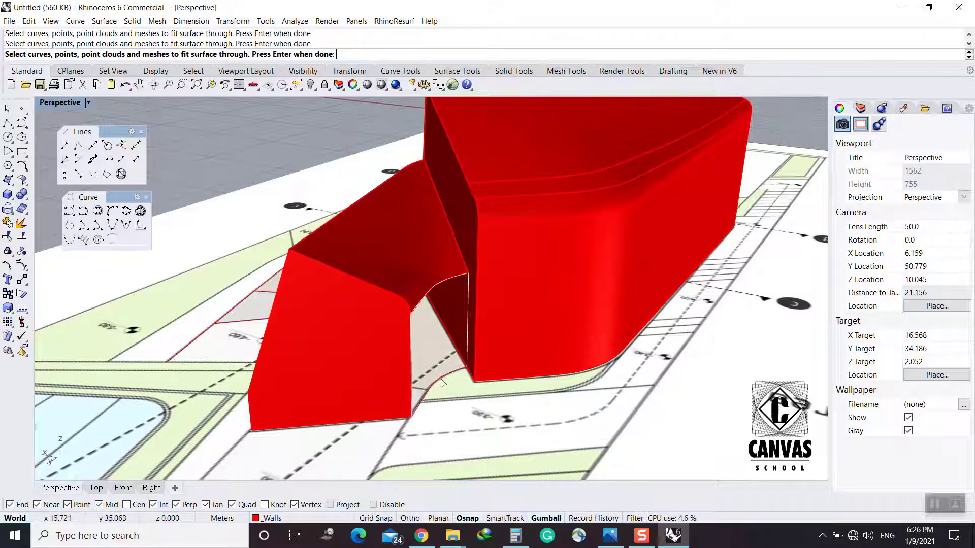
key("Return")
key("Return")
Sweep a low base strip with Sweep2 between the plan outline curve and the curve above it, using the short end lines as sections
right_click_drag(408, 362, 373, 393)
scroll(544, 360, "down", 2)
type("S2")
key("Return")
left_click(372, 390)
left_click(382, 414)
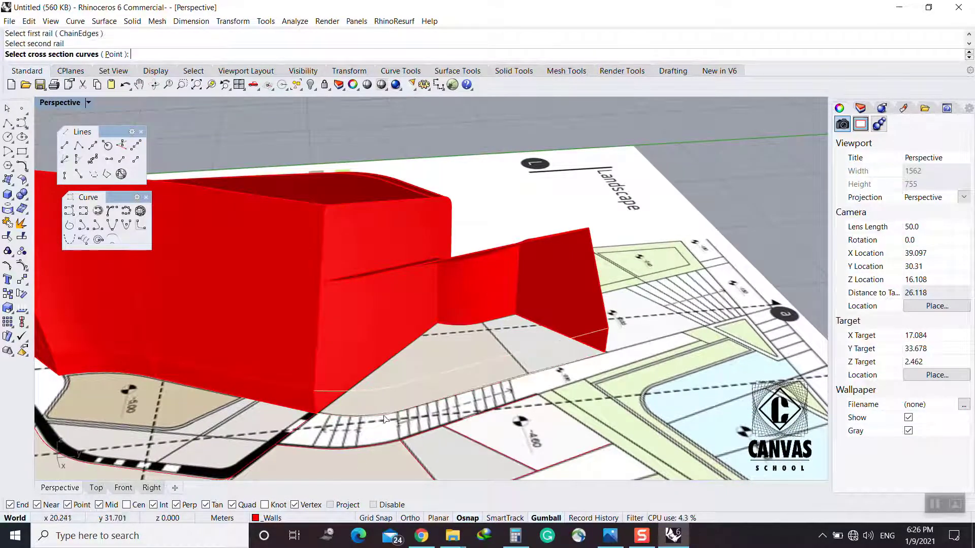
left_click(327, 410)
left_click(353, 455)
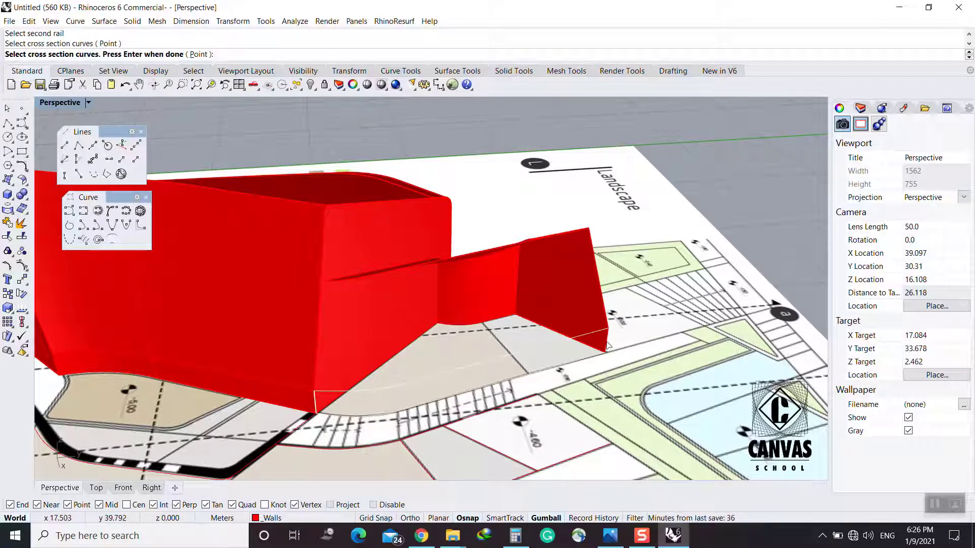
left_click(617, 345)
left_click(657, 379)
key("Return")
key("Return")
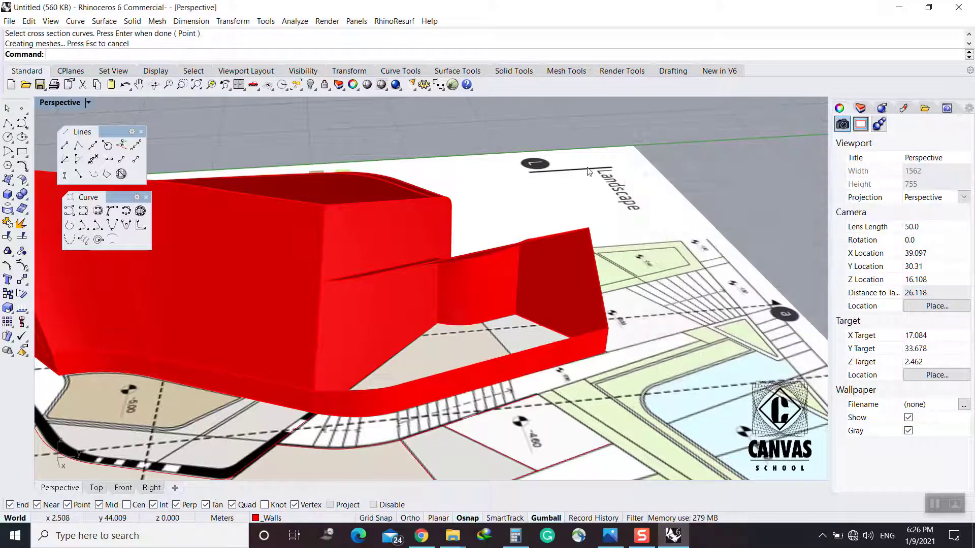
key("Return")
left_click(324, 294)
left_click(355, 290)
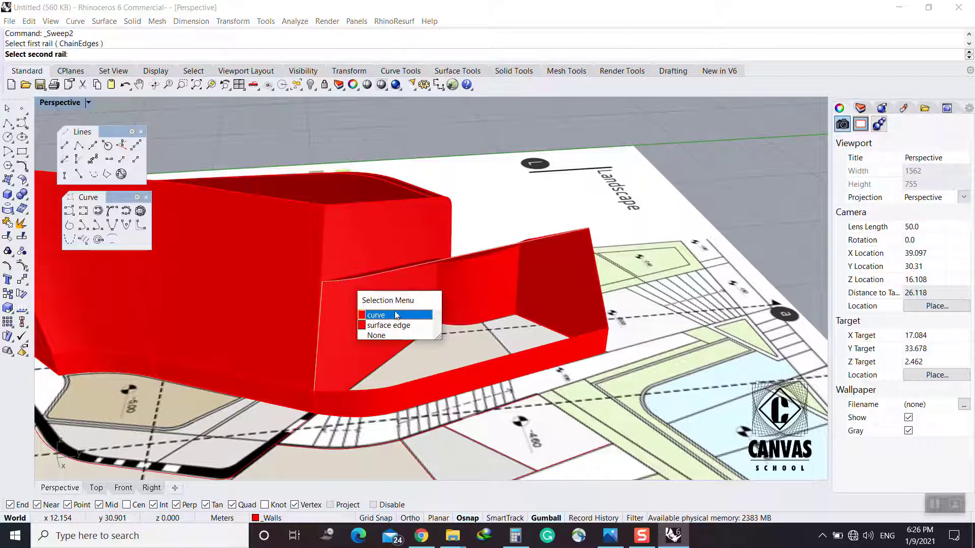
left_click(376, 312)
key("Escape")
Sweep the tall outer wall with Sweep2 from its top curve to the base strip's upper curve, using the sloped end lines as sections
key("Return")
left_click(526, 243)
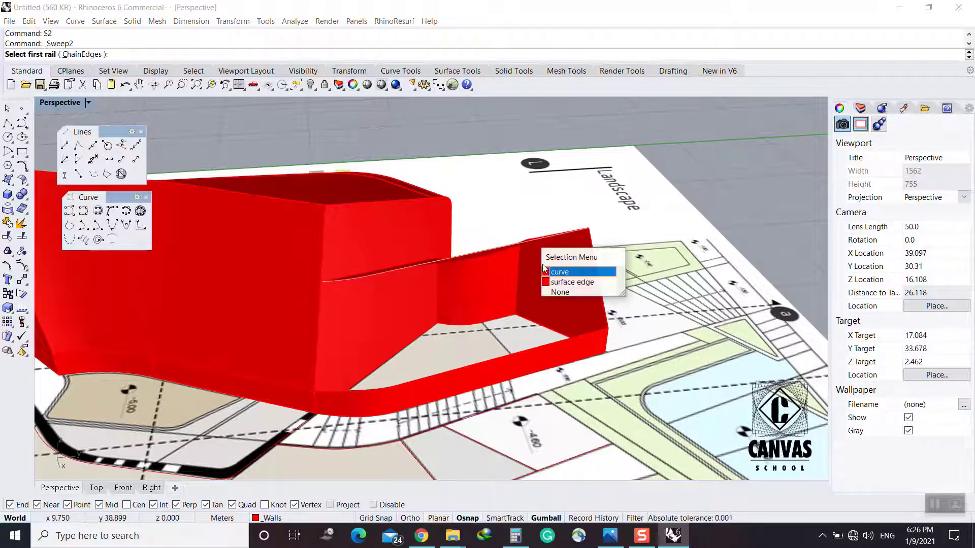
left_click(586, 272)
left_click(526, 348)
left_click(557, 380)
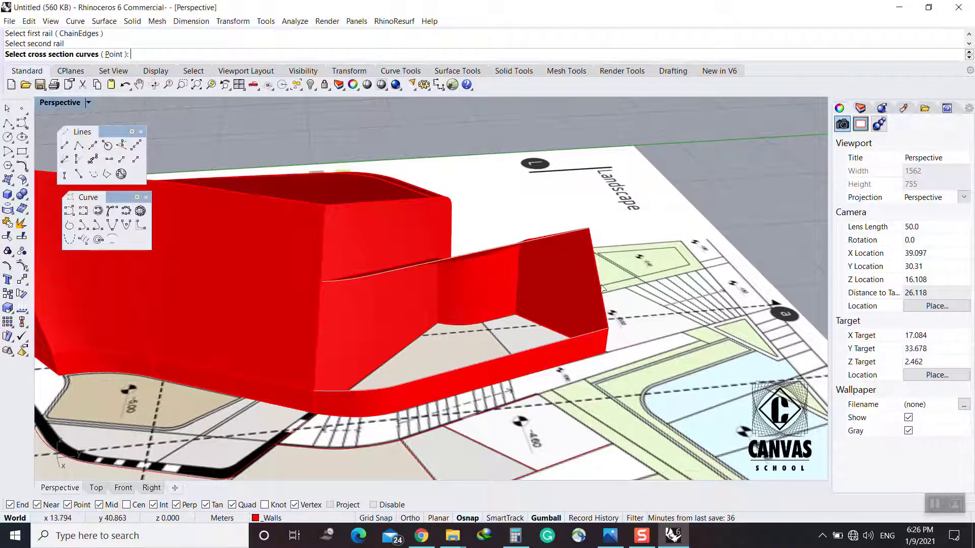
left_click(601, 288)
left_click(324, 297)
key("Return")
key("Return")
Switch to Photos and look through the villa's basement plan, site diagrams and elevation drawings for reference
scroll(389, 291, "down", 6)
right_click_drag(523, 316, 334, 366)
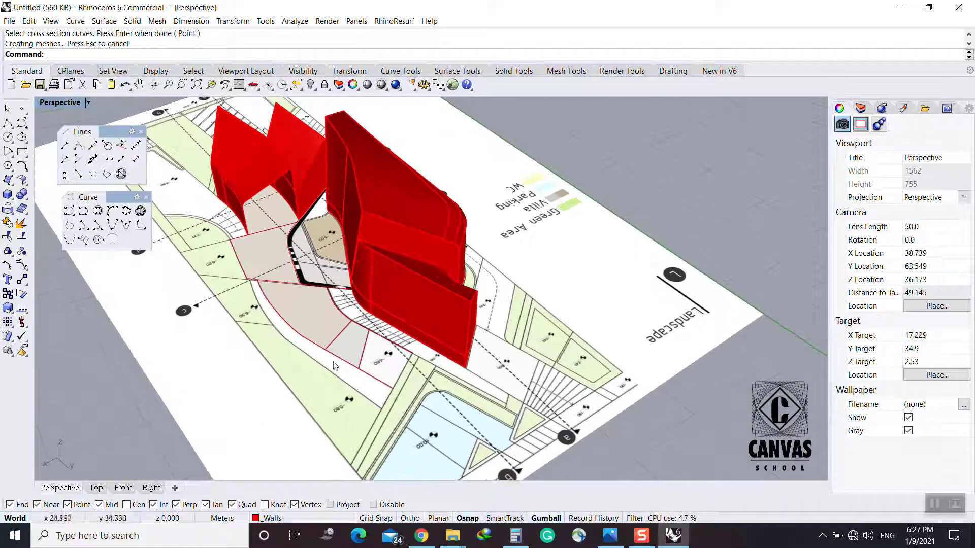
left_click(610, 535)
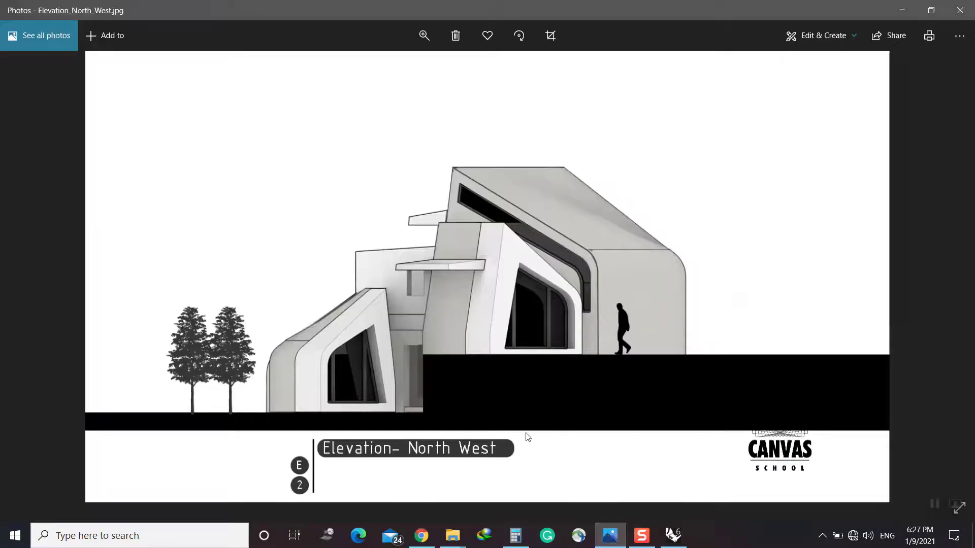
scroll(528, 437, "up", 1)
scroll(528, 438, "down", 4)
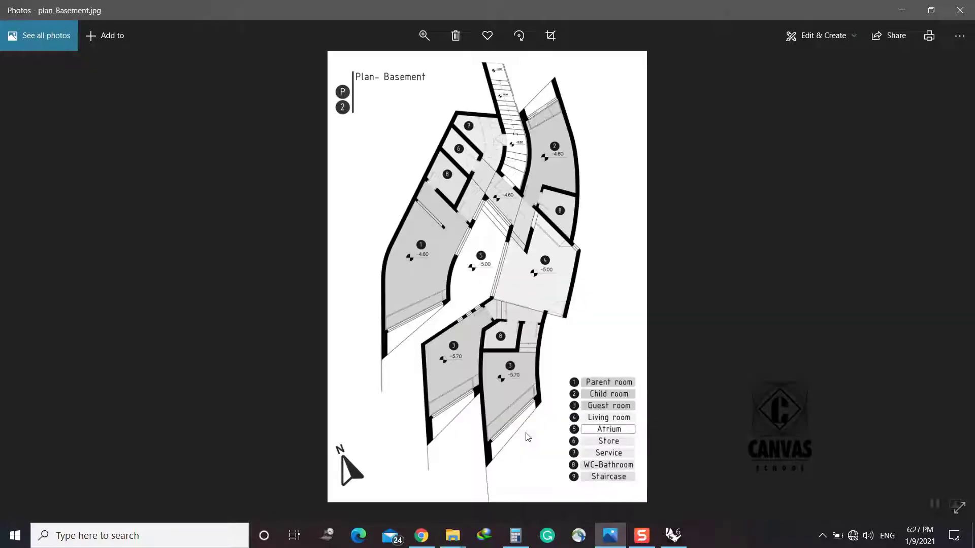
scroll(558, 451, "up", 2, "ctrl")
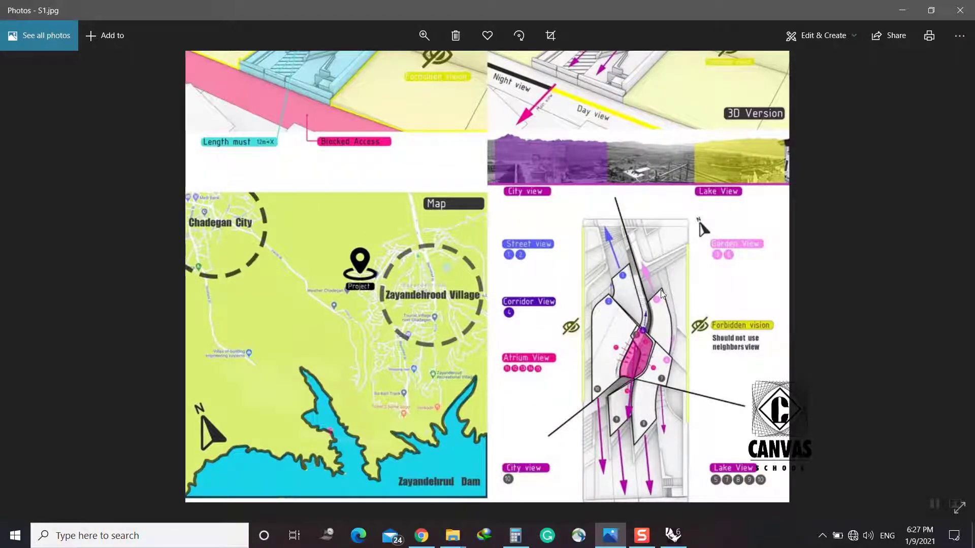
left_click(902, 10)
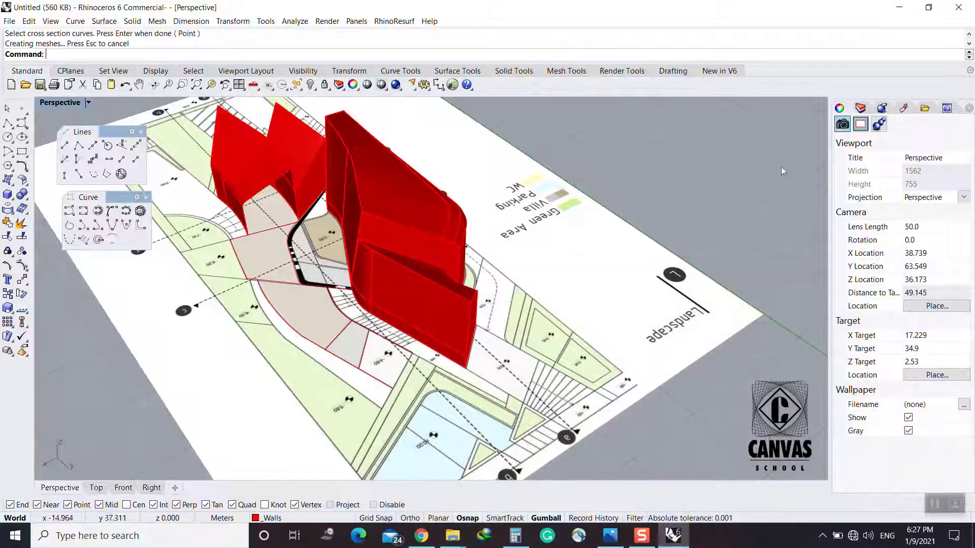
right_click_drag(313, 278, 439, 336, "shift")
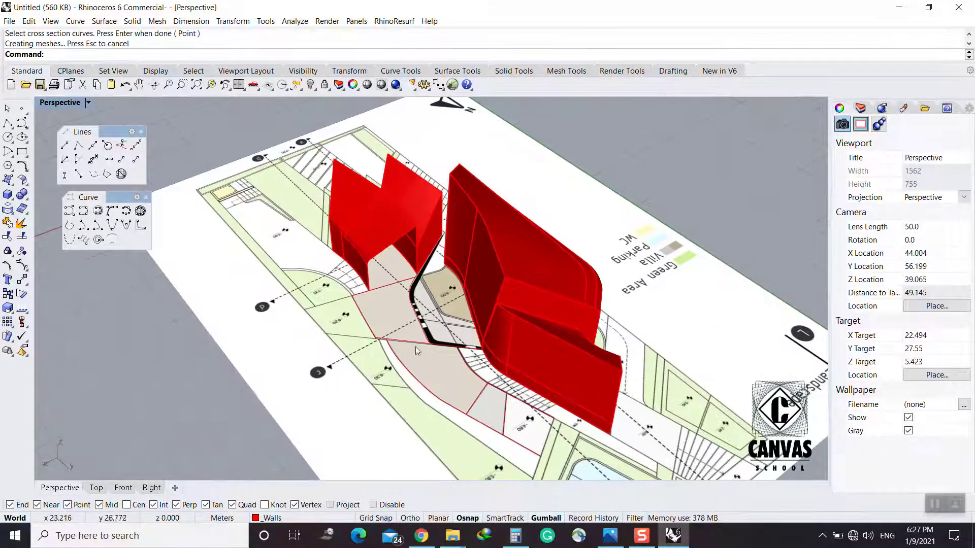
left_click(610, 536)
scroll(602, 418, "up", 1)
scroll(601, 417, "up", 1)
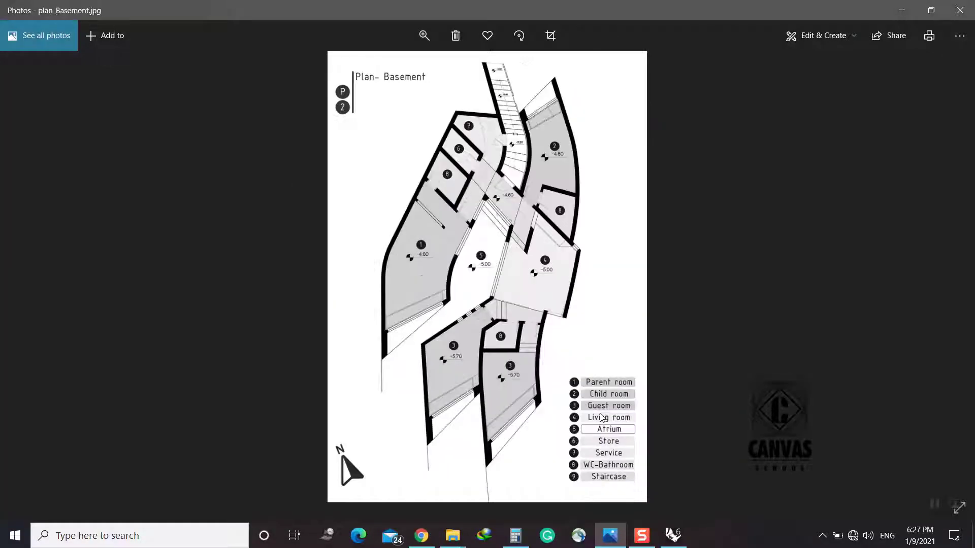
scroll(465, 303, "up", 1)
scroll(465, 303, "up", 1)
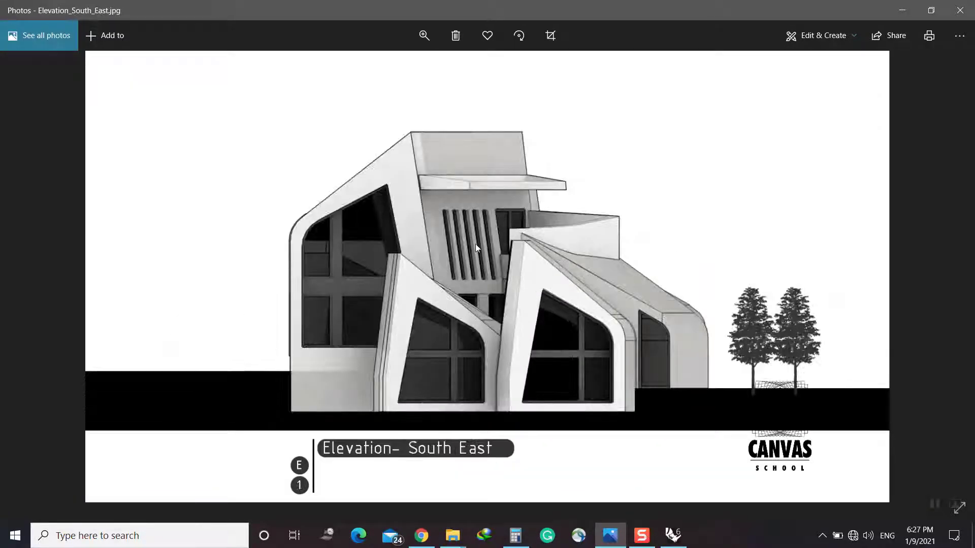
scroll(476, 248, "up", 1)
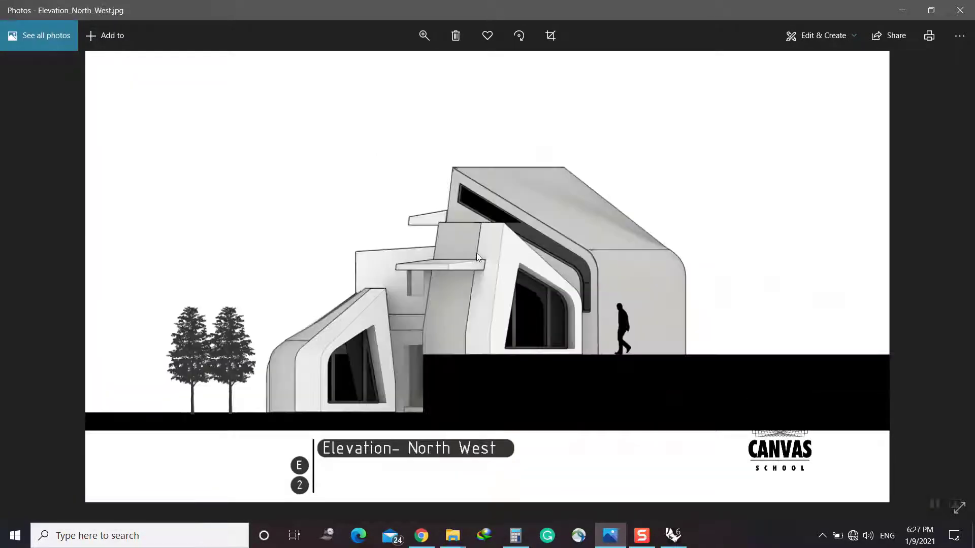
Compare the lower volume of the Rhino model with the North West elevation drawing in Photos
left_click(605, 544)
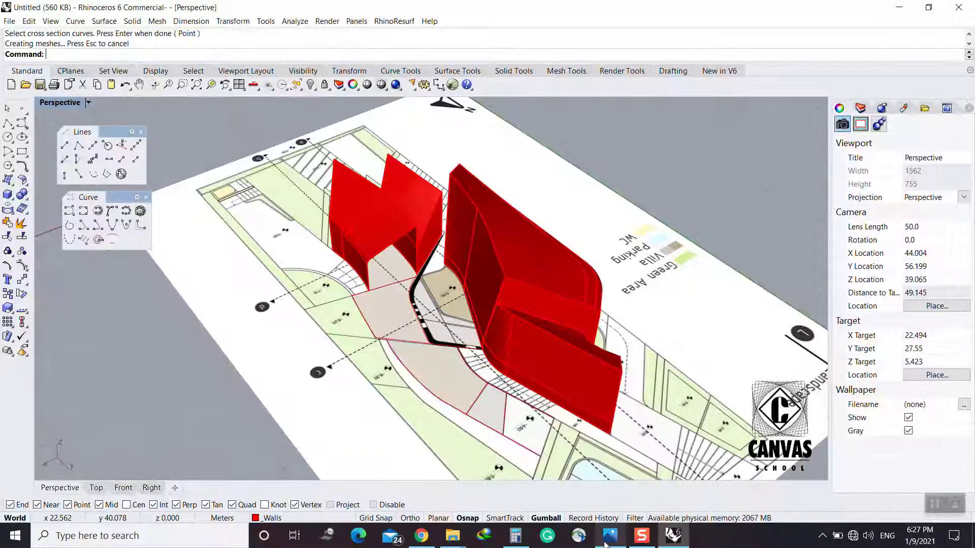
left_click(605, 544)
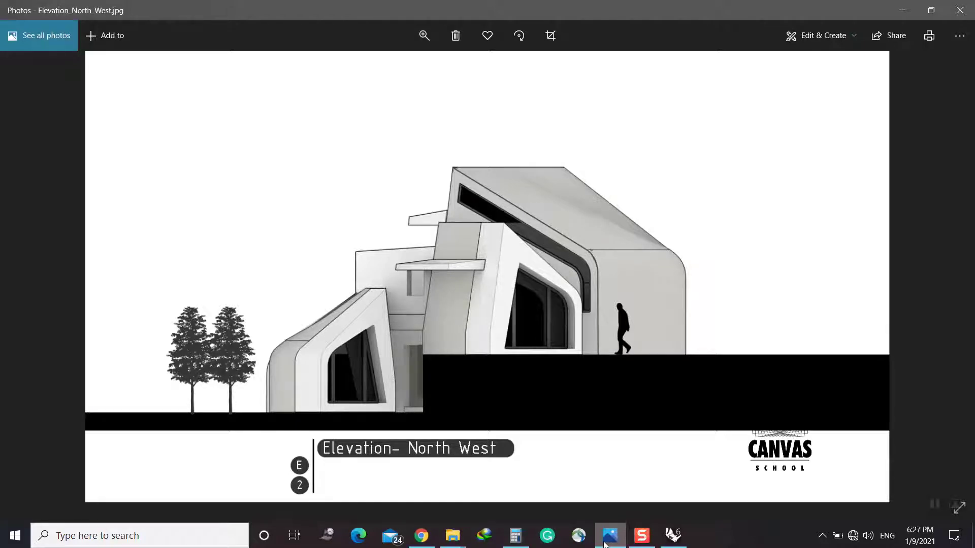
left_click(605, 544)
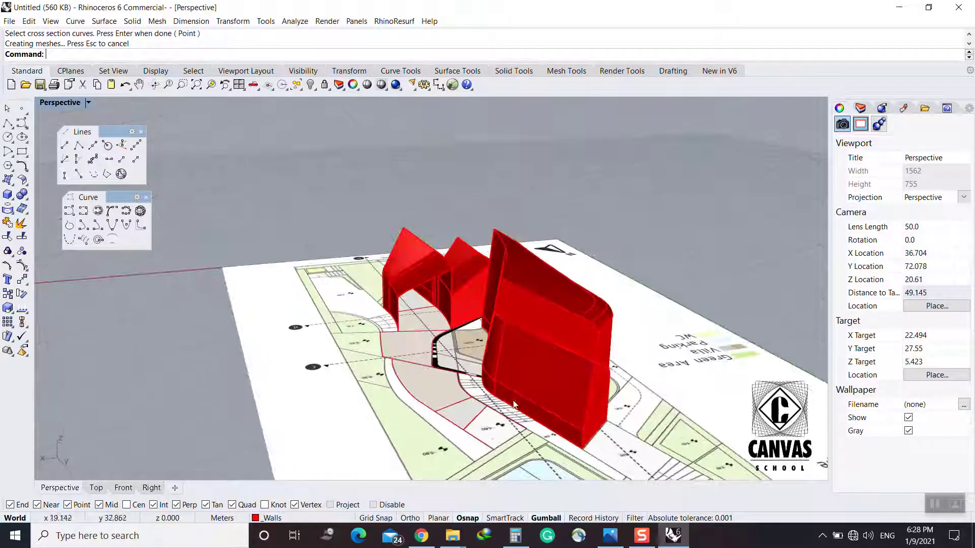
left_click(612, 545)
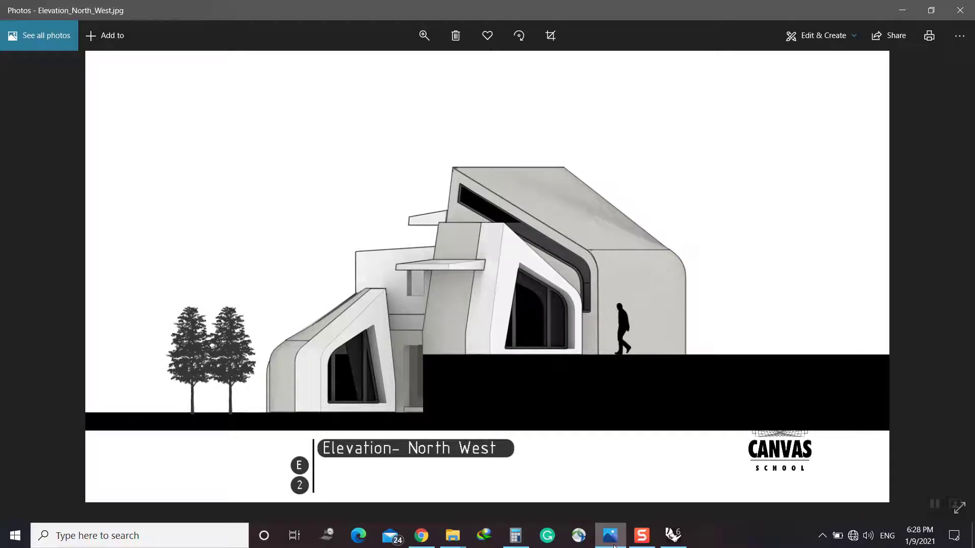
left_click(613, 545)
left_click(614, 545)
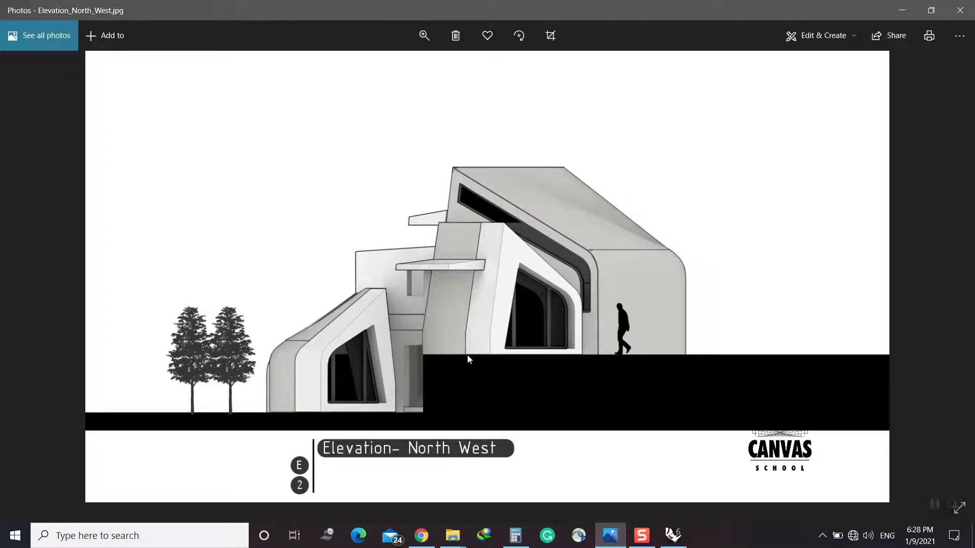
mouse_move(610, 536)
left_click(609, 542)
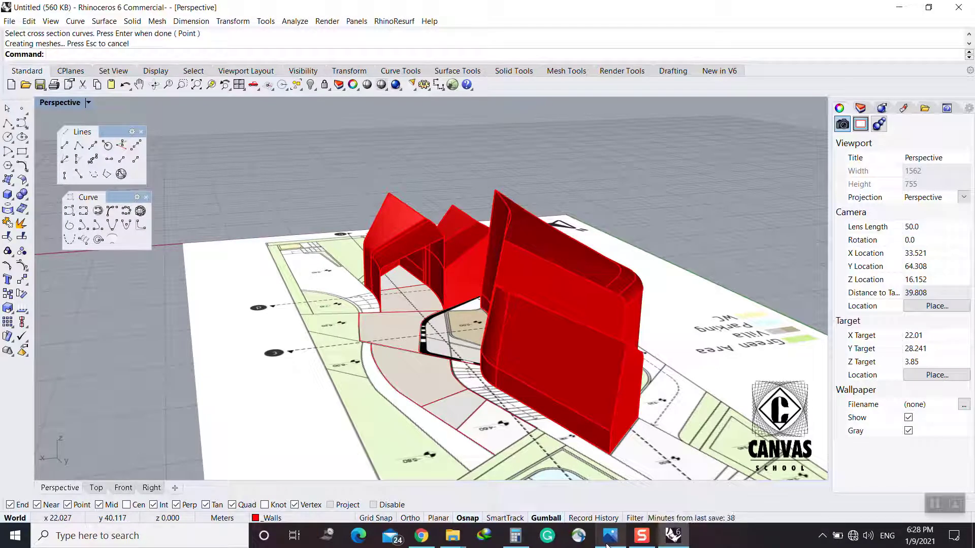
left_click(608, 542)
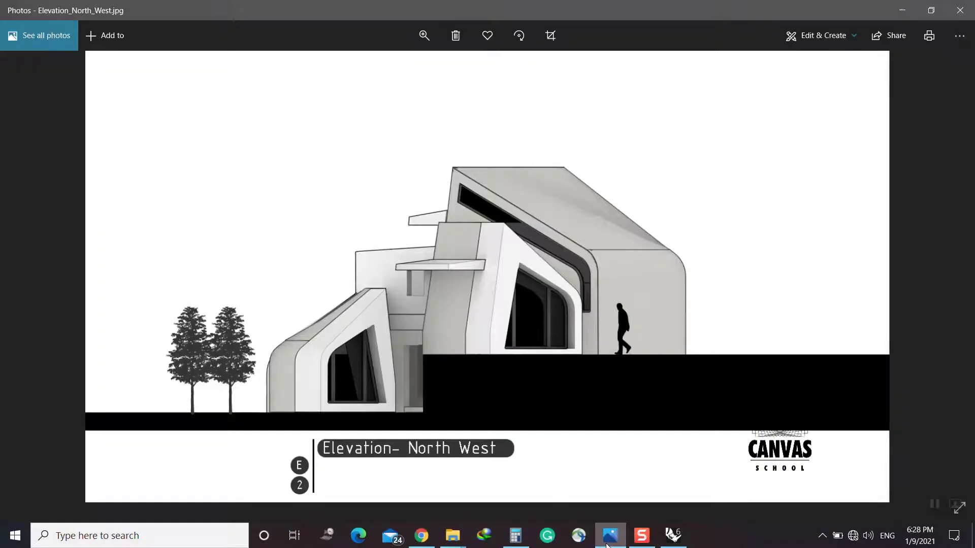
left_click(608, 545)
right_click_drag(426, 406, 551, 378)
left_click(609, 539)
left_click(609, 537)
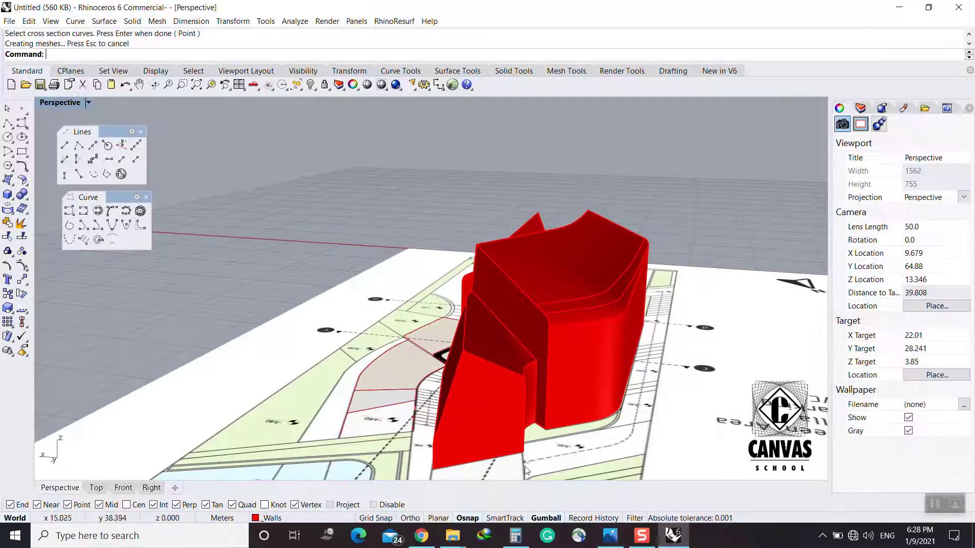
Select the lower volume's end wall, roof, curved side wall and outer wall surfaces together
left_click(486, 438)
scroll(308, 297, "down", 3)
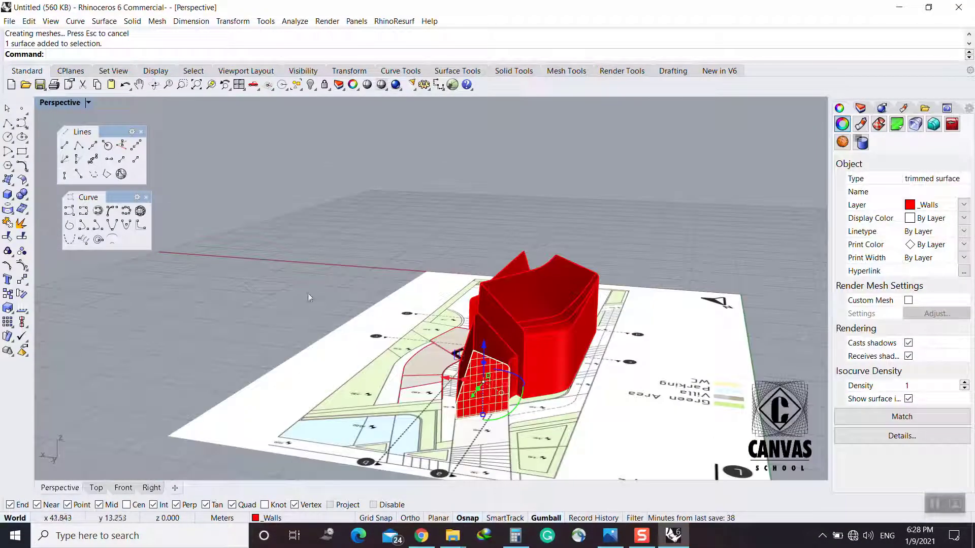
left_click(490, 347, "shift")
right_click_drag(533, 373, 479, 384)
scroll(477, 389, "up", 5)
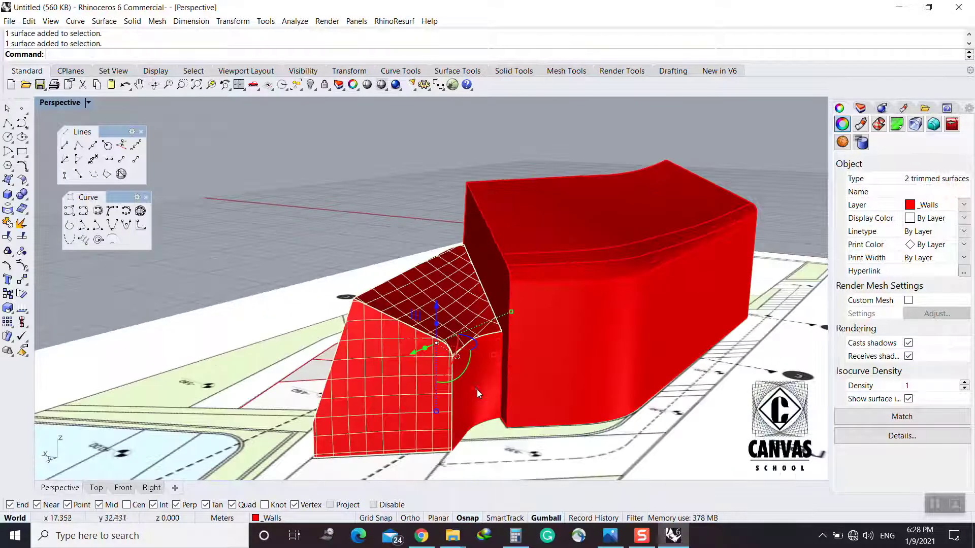
left_click(477, 391, "shift")
right_click_drag(353, 396, 370, 400)
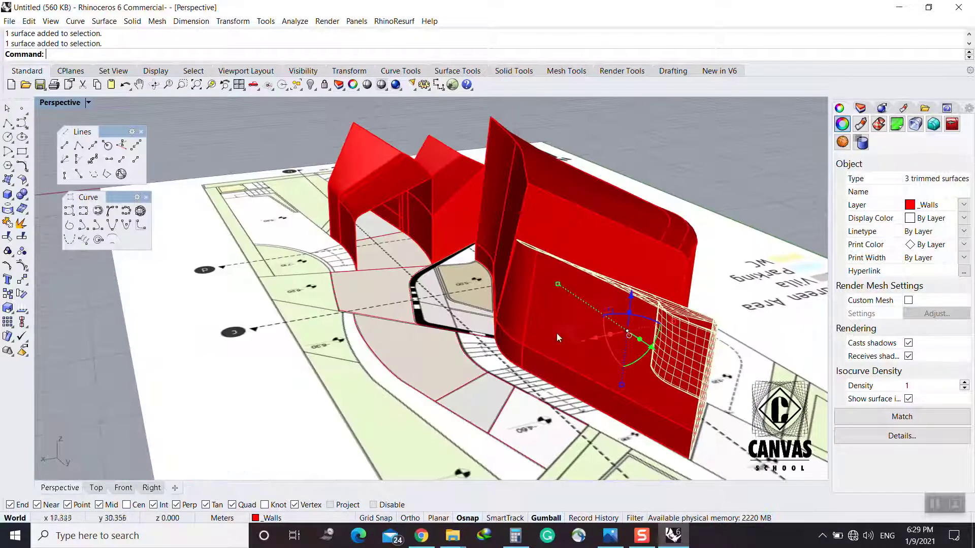
left_click(535, 363, "shift")
left_click(535, 364, "shift")
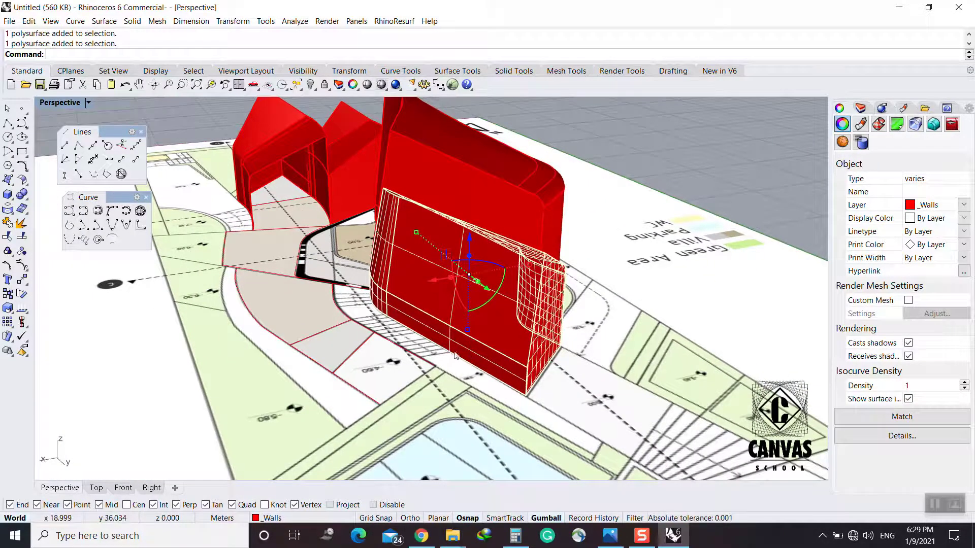
Try raising the selected lower volume freehand above the site plan, and undo the move
left_click_drag(468, 237, 483, 213)
right_click_drag(621, 384, 519, 345)
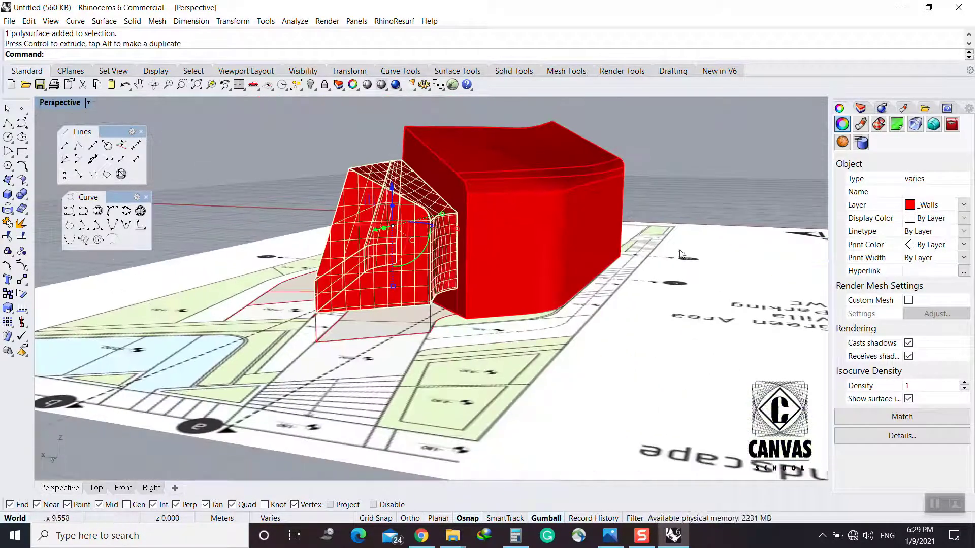
left_click(682, 255)
right_click_drag(400, 343, 446, 346)
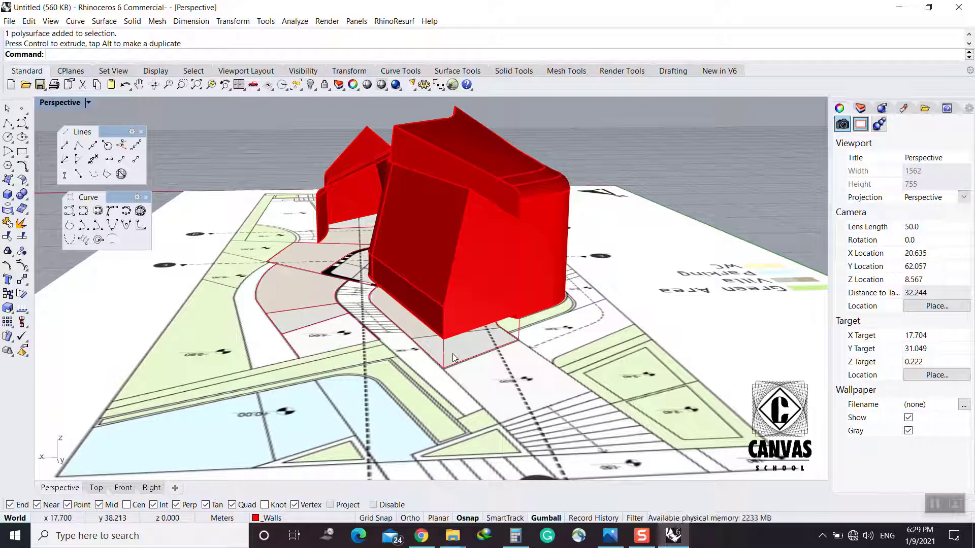
right_click_drag(442, 359, 428, 355)
key("ctrl+z")
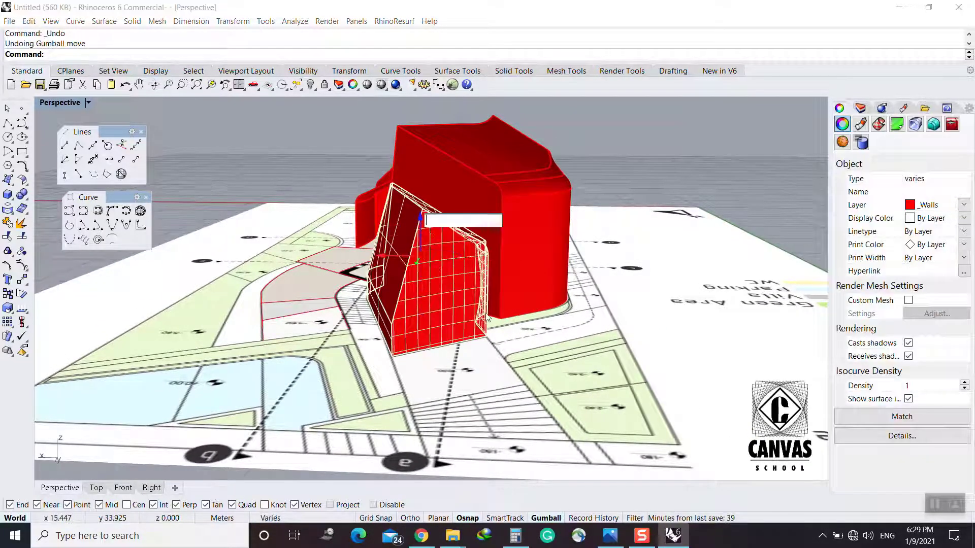
key("Escape")
right_click_drag(487, 319, 519, 263)
key("ctrl+z")
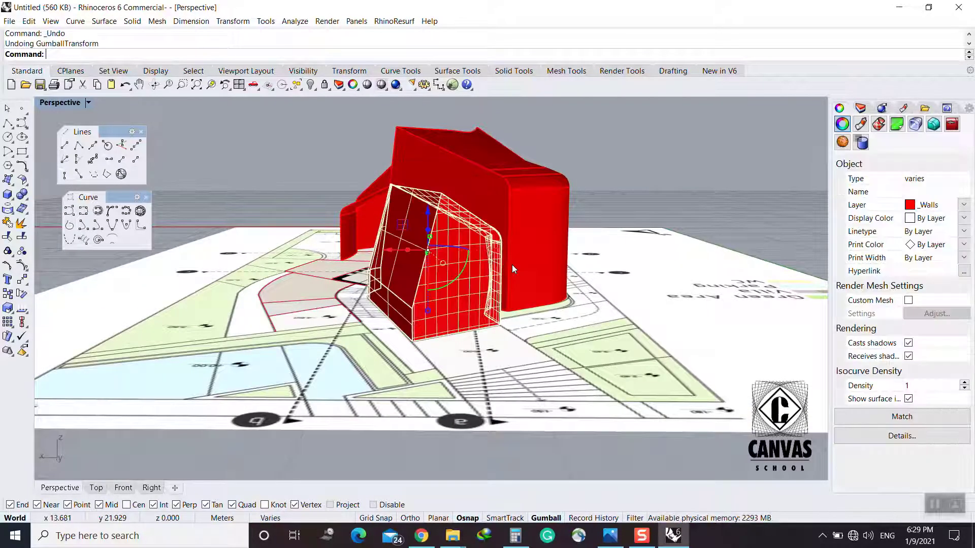
Raise the selected lower volume vertically by 0.5 m and clear the selection
left_click(428, 216)
type("0.5")
key("Return")
left_click(766, 157)
Delete the curve crossing the neighbouring wing's plan between its beige floor area and the light grey strip
right_click_drag(244, 290, 339, 333)
right_click_drag(339, 333, 409, 439, "shift")
right_click_drag(409, 439, 390, 368, "shift")
right_click_drag(494, 464, 417, 401)
scroll(329, 292, "up", 7)
left_click(364, 323)
key("Delete")
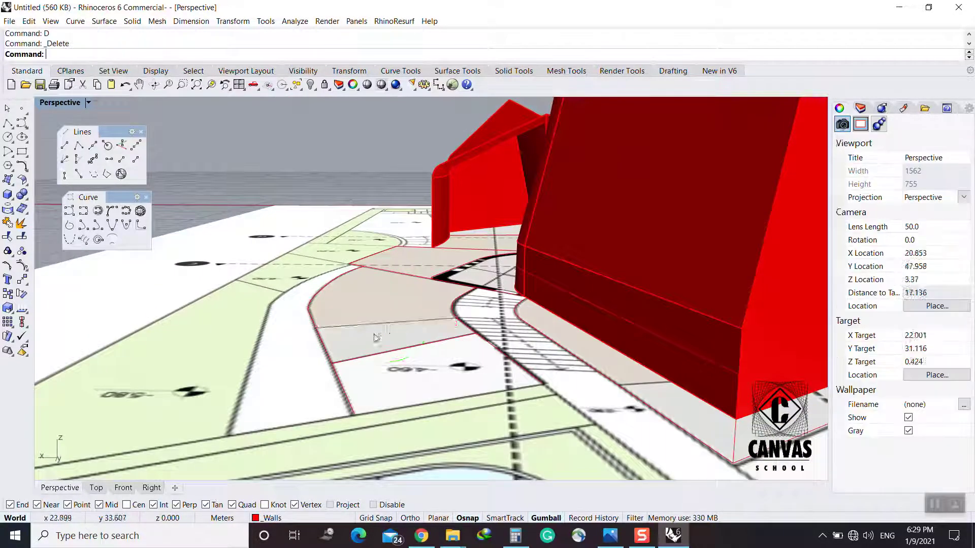
Trim off the parts of the wing's two side curves that extend past the end line of the light grey strip
right_click_drag(364, 326, 366, 357)
left_click(354, 376)
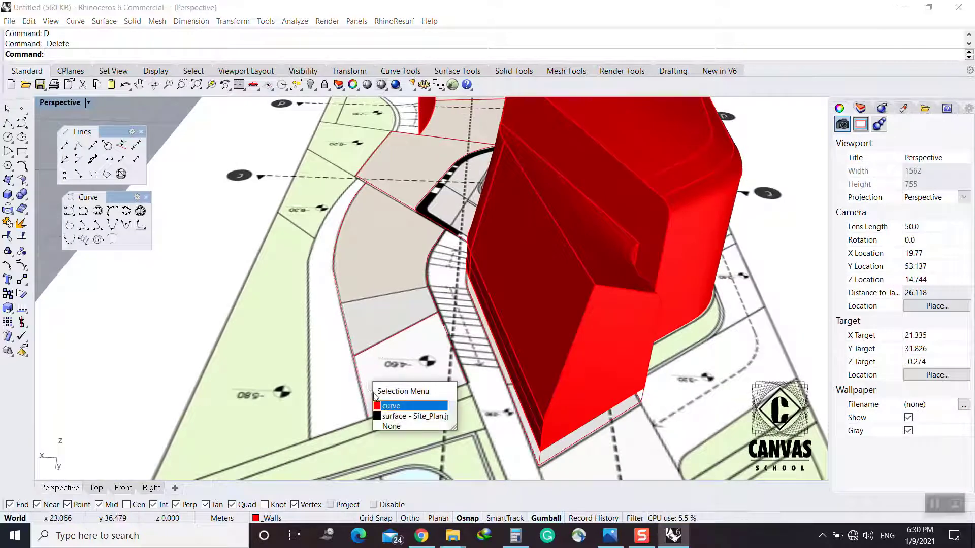
left_click(396, 404)
scroll(375, 351, "up", 3)
key("Escape")
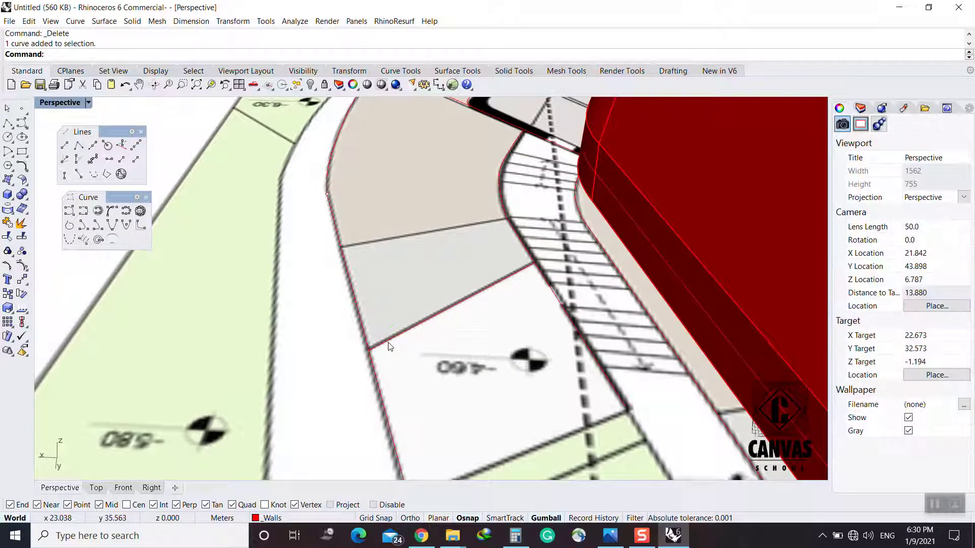
type("tr")
key("Return")
left_click(387, 340)
left_click(373, 357)
left_click(551, 284)
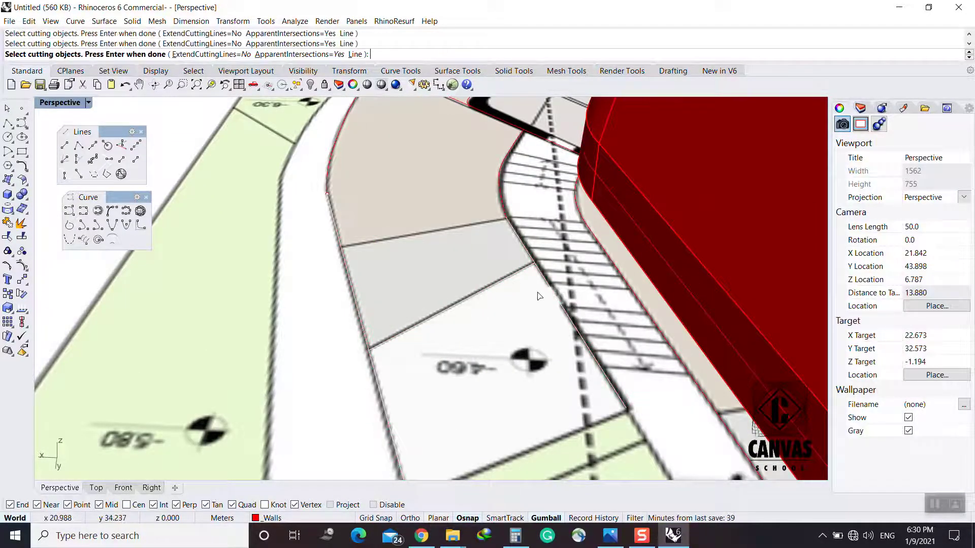
key("Return")
left_click(541, 276)
left_click(380, 367)
left_click(400, 391)
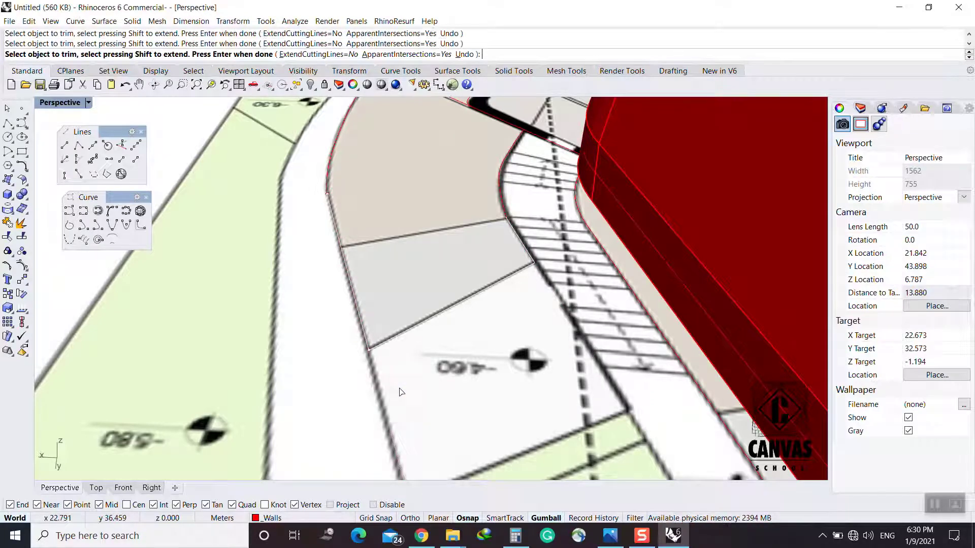
key("Return")
Examine the lower wing's end wall shape in the North West elevation drawing, comparing it with the wing's plan in the model
scroll(412, 368, "down", 6)
right_click_drag(413, 368, 414, 434, "shift")
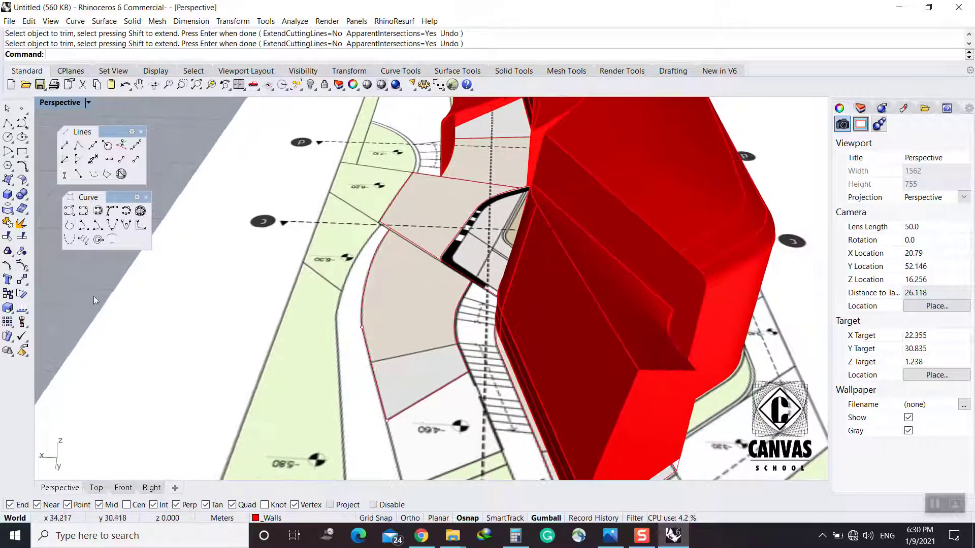
left_click(613, 537)
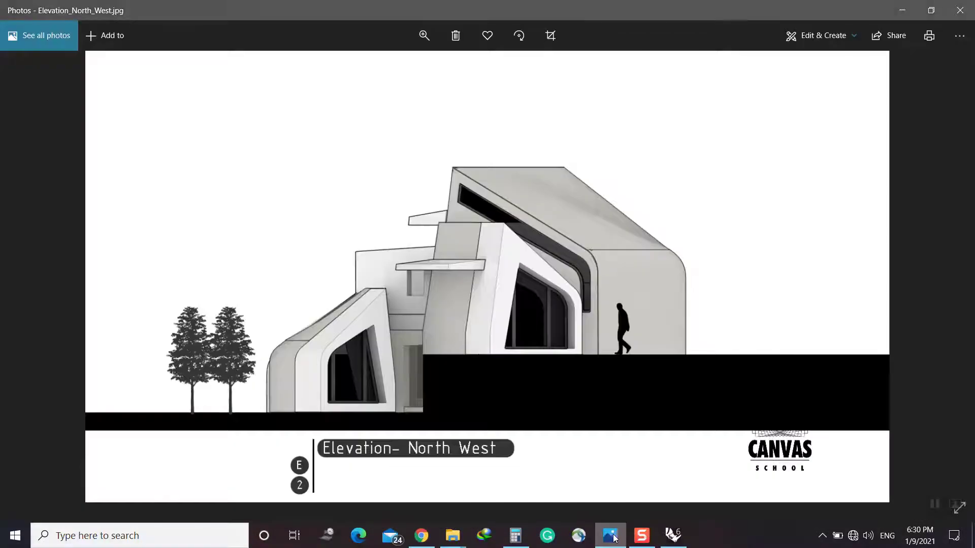
left_click(611, 536)
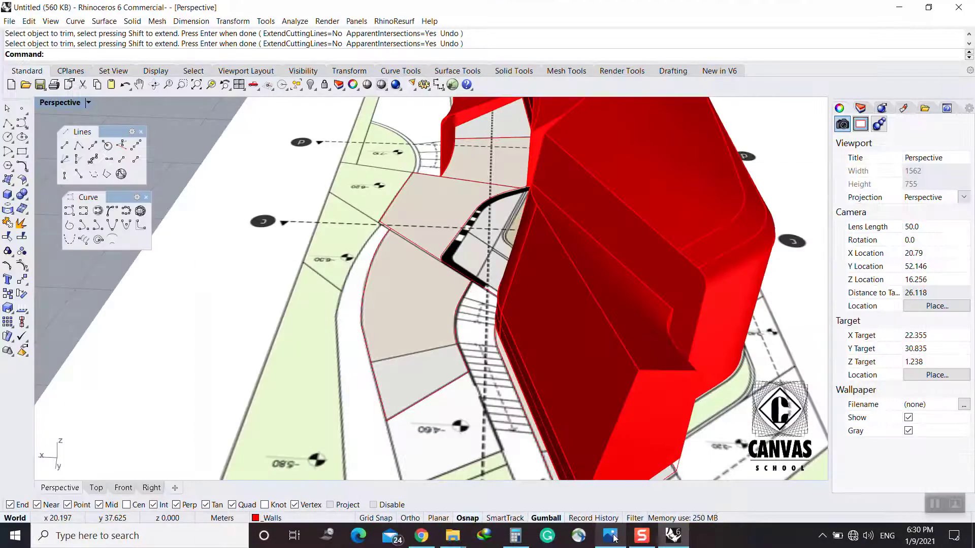
left_click(613, 537)
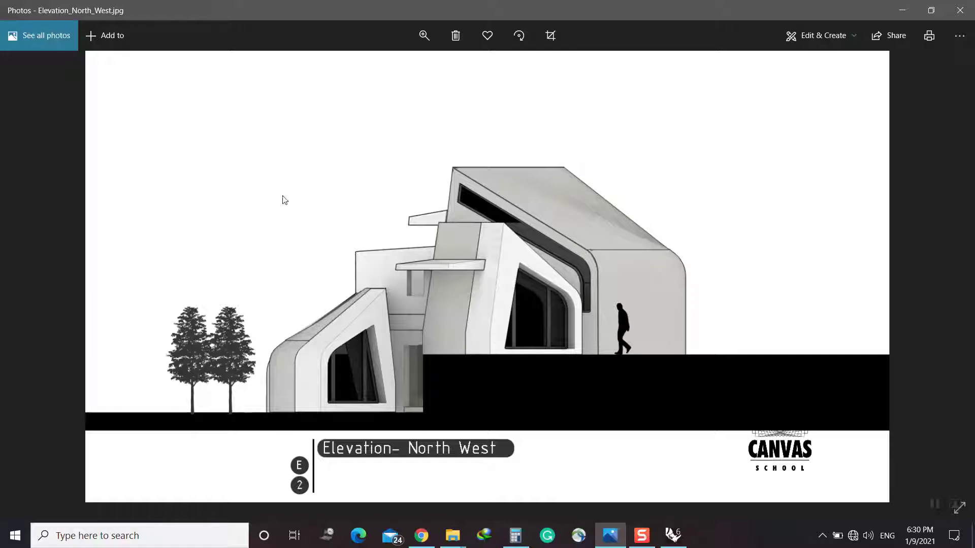
left_click(612, 535)
key("Return")
key("Escape")
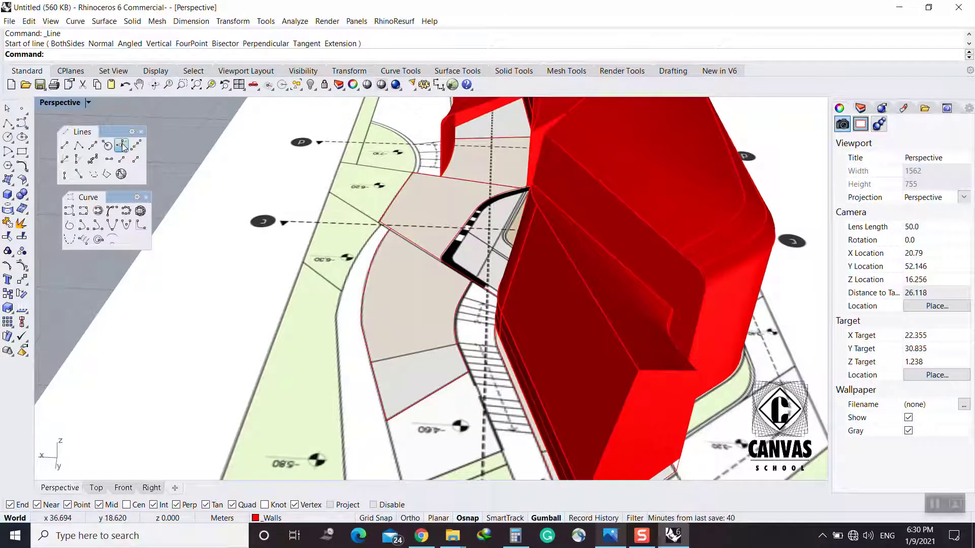
Draw a 1 m vertical line from the stair-side corner of the light grey strip's end edge
left_click(121, 145)
left_click(468, 372)
type("1")
key("Return")
left_click(474, 339)
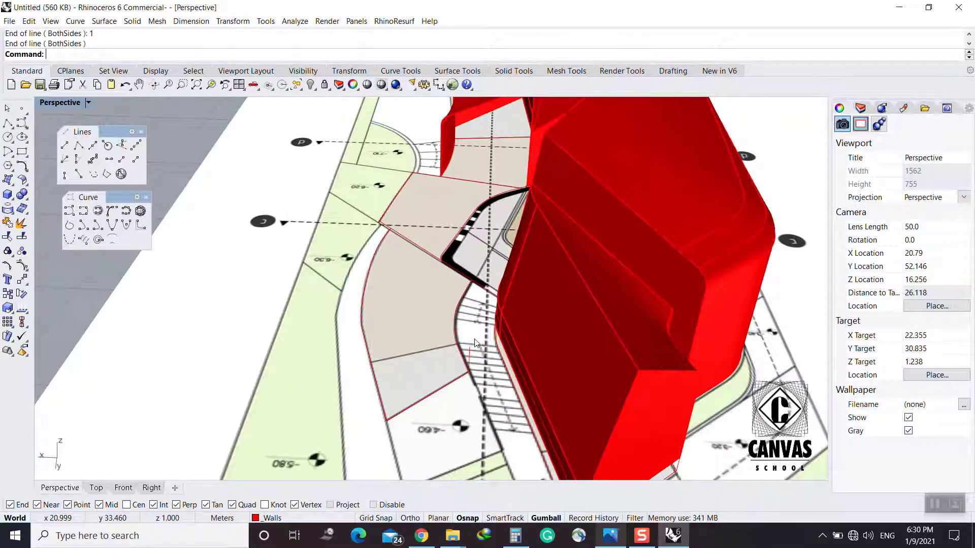
right_click_drag(474, 339, 438, 262)
key("Return")
left_click(362, 386)
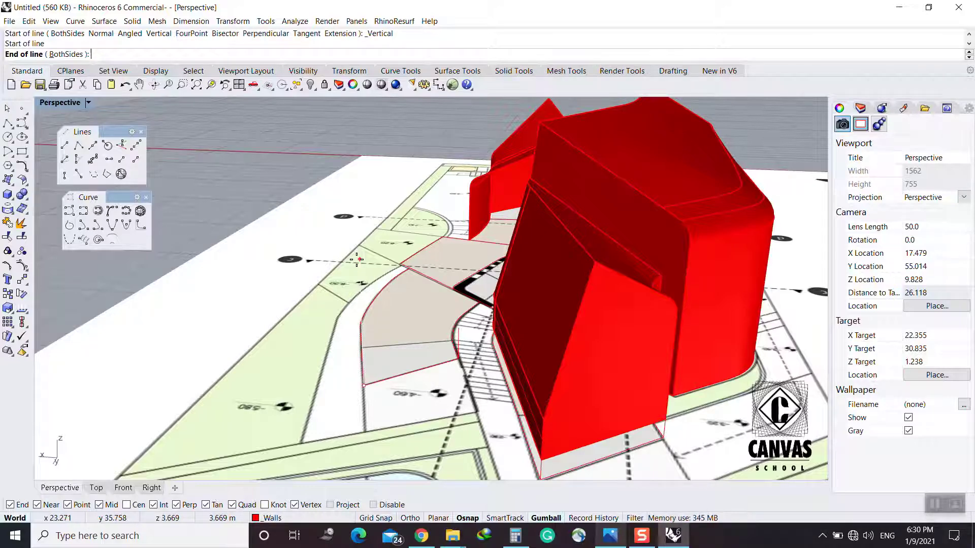
key("Escape")
Check the North West elevation and draw a 4.5 m vertical line from the strip's end edge, slightly in from the stair-side corner
left_click(609, 539)
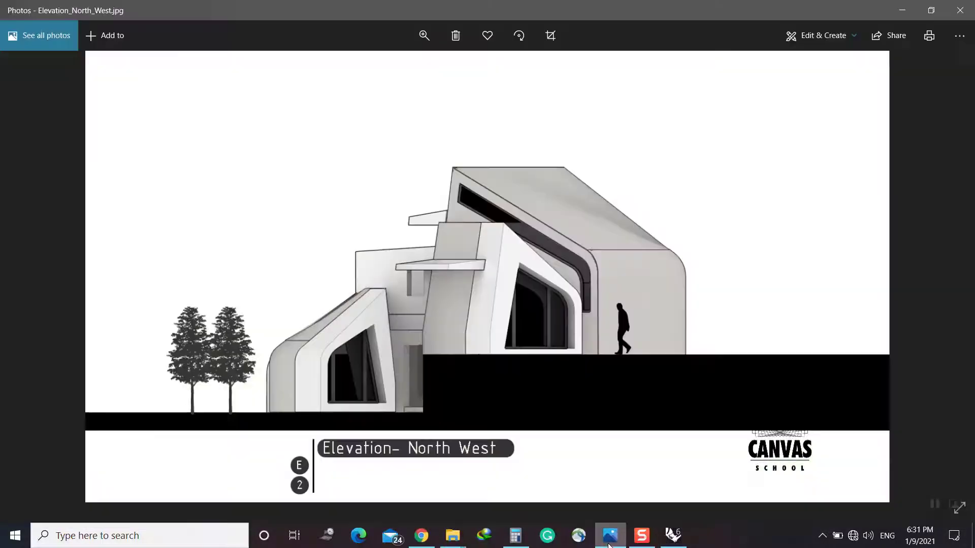
left_click(609, 539)
left_click(121, 145)
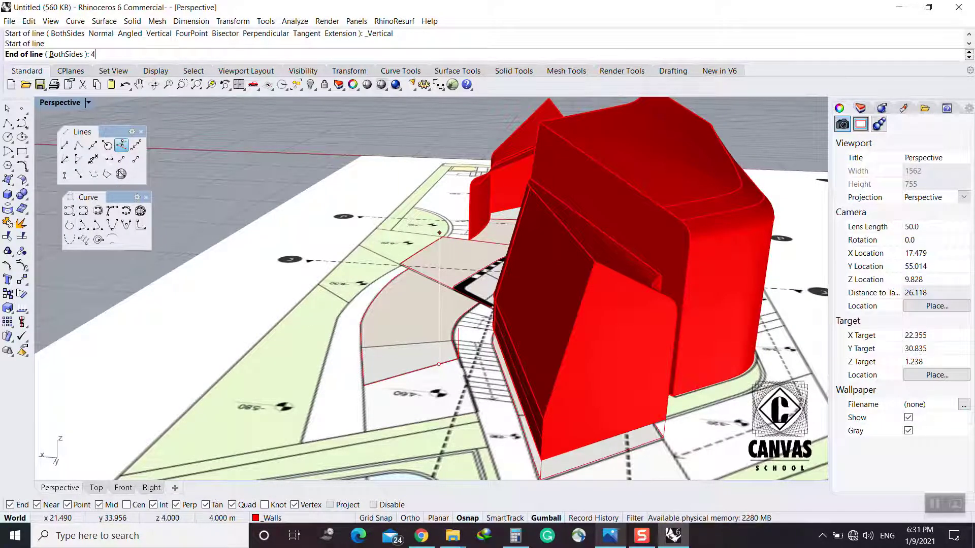
key("Return")
left_click(459, 268)
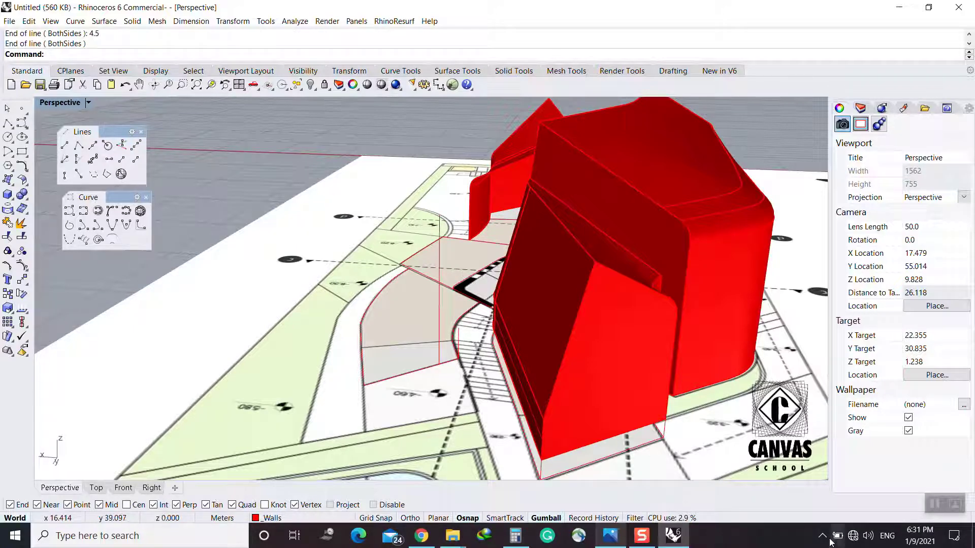
left_click(826, 539)
left_click(822, 538)
Draw a 3 m vertical line from the outer corner of the light grey strip's end edge
right_click(440, 352)
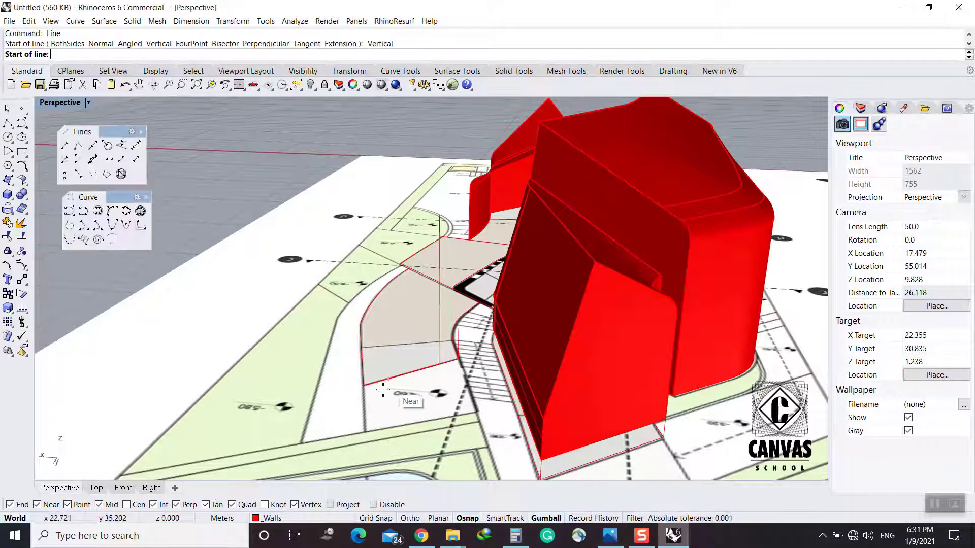
right_click_drag(368, 389, 335, 369)
left_click(335, 369)
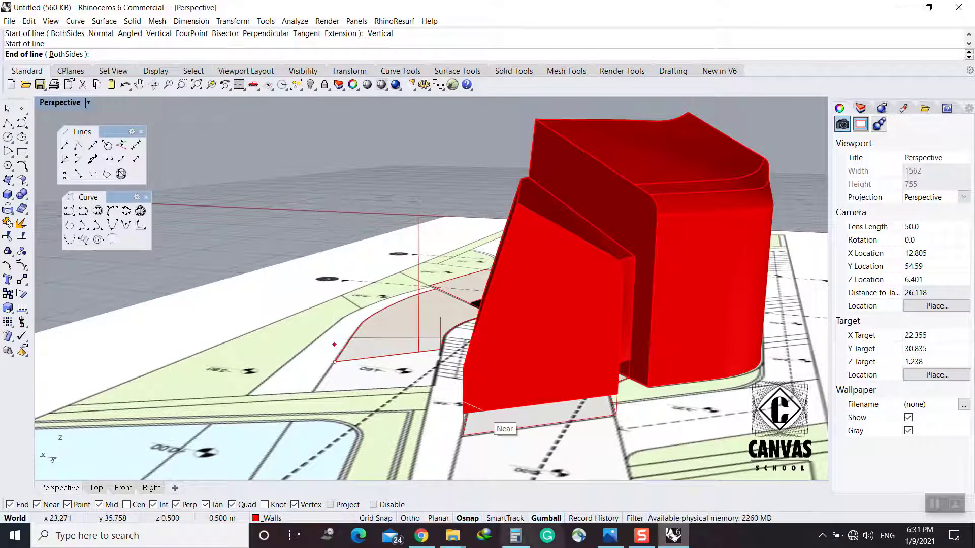
left_click(605, 539)
left_click(605, 539)
type("3")
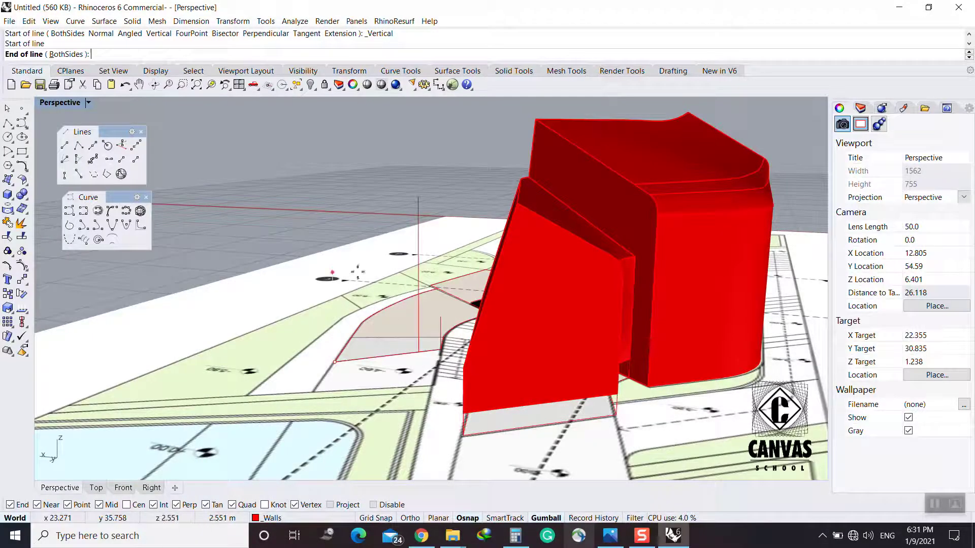
key("Return")
Connect the tops of the 3 m, 4.5 m and 1 m vertical lines with two sloping lines
left_click(64, 145)
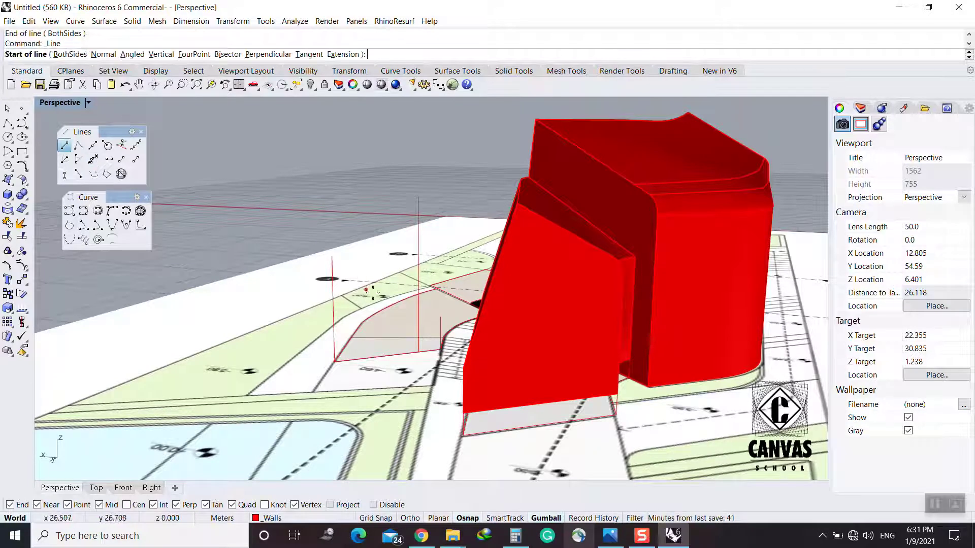
left_click(332, 256)
left_click(419, 196)
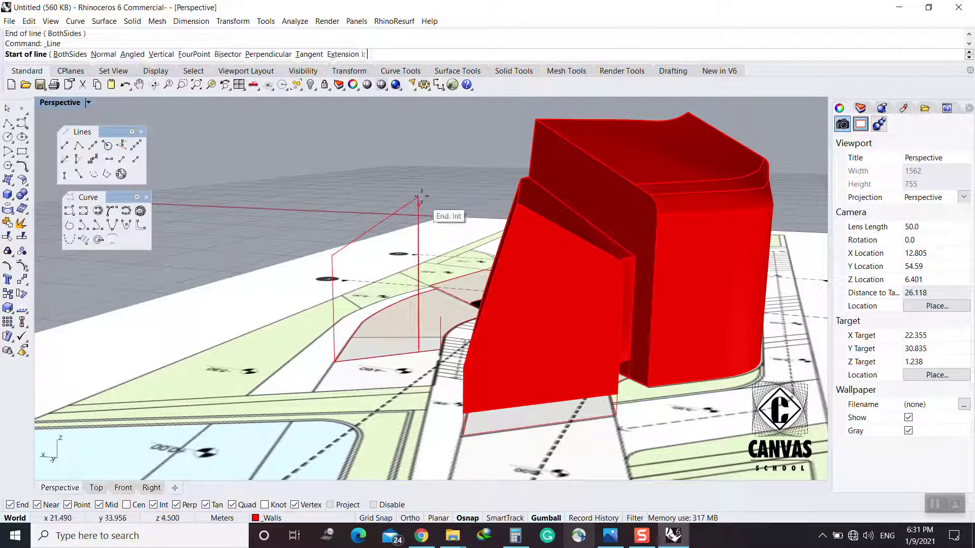
Fillet the corner between the 3 m vertical line and its sloping line with a radius of 0.5
type("f")
key("Return")
left_click(334, 275)
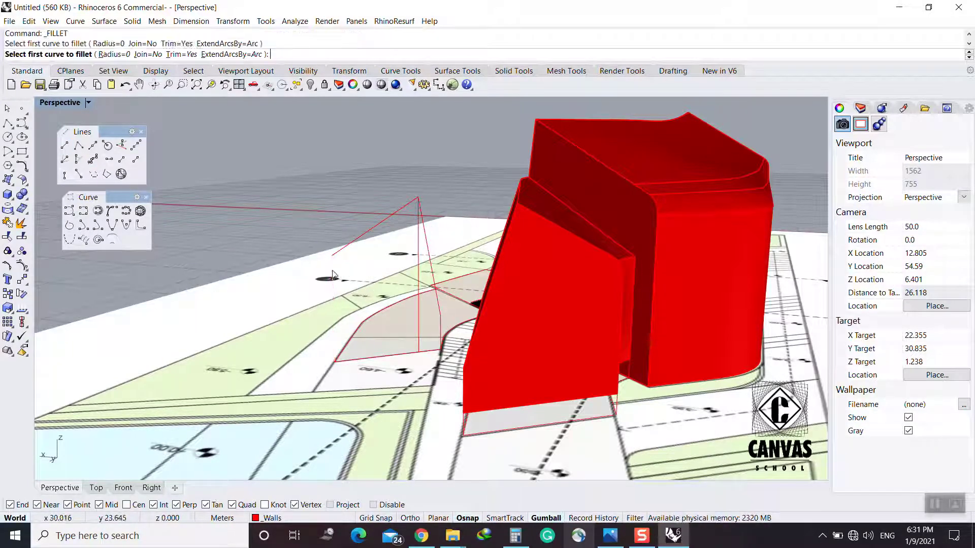
left_click(351, 244)
left_click(393, 273)
key("Return")
type("r")
key("Return")
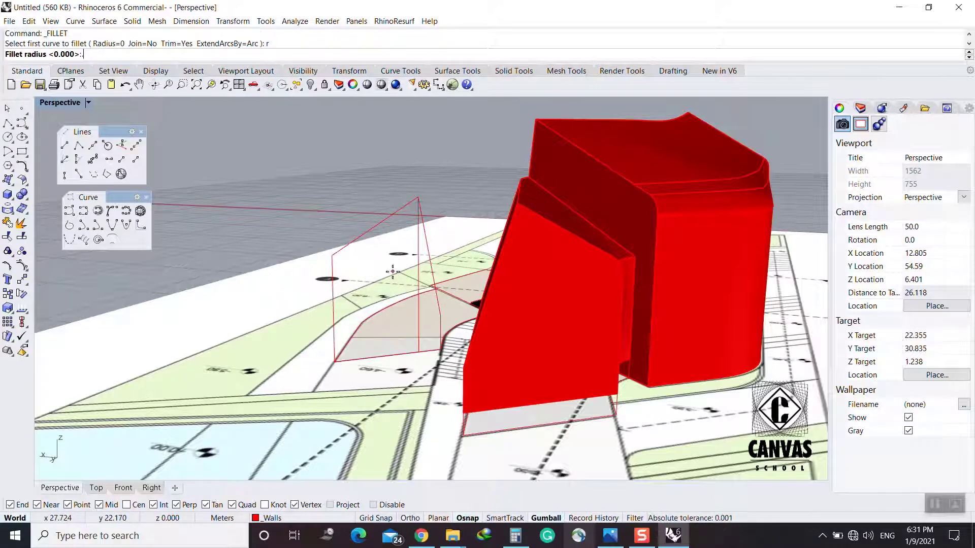
type("0.5")
key("Return")
left_click(333, 269)
left_click(362, 237)
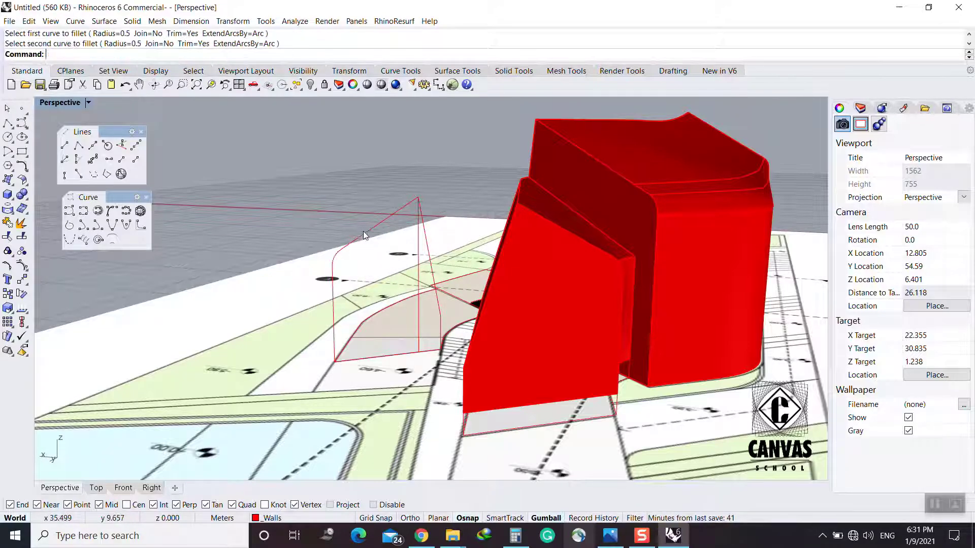
Delete the 4.5 m vertical construction line and compare the end profile with the North West elevation
left_click(611, 536)
left_click(619, 538)
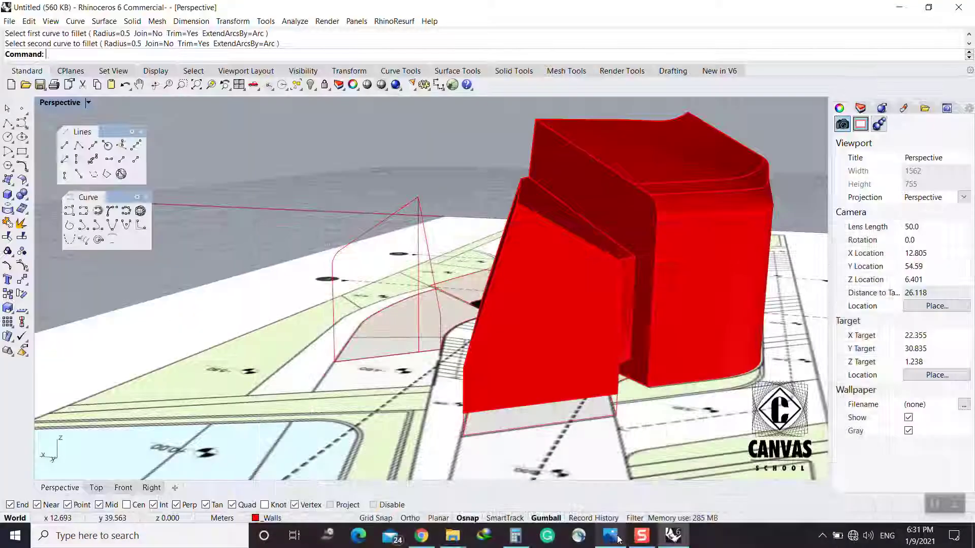
left_click(424, 331)
key("Delete")
left_click(611, 535)
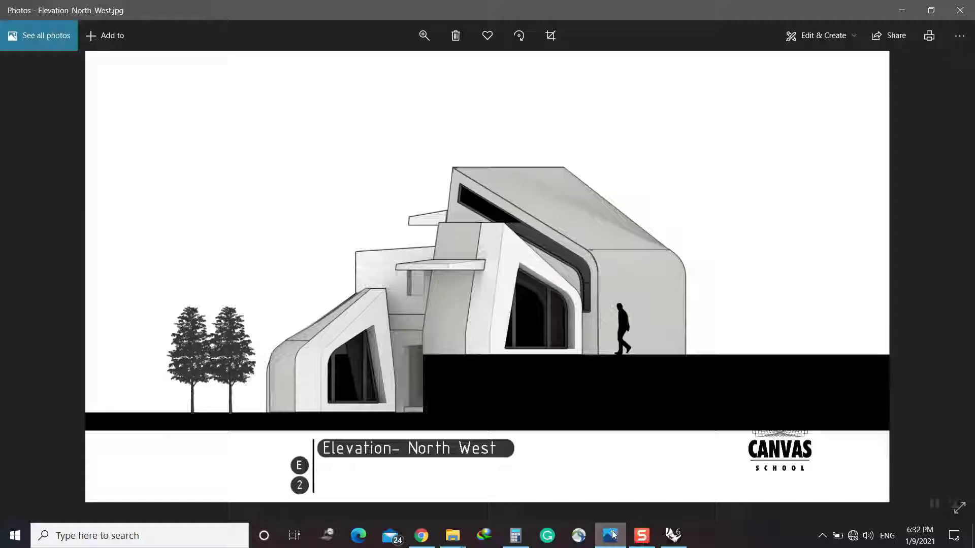
left_click(613, 534)
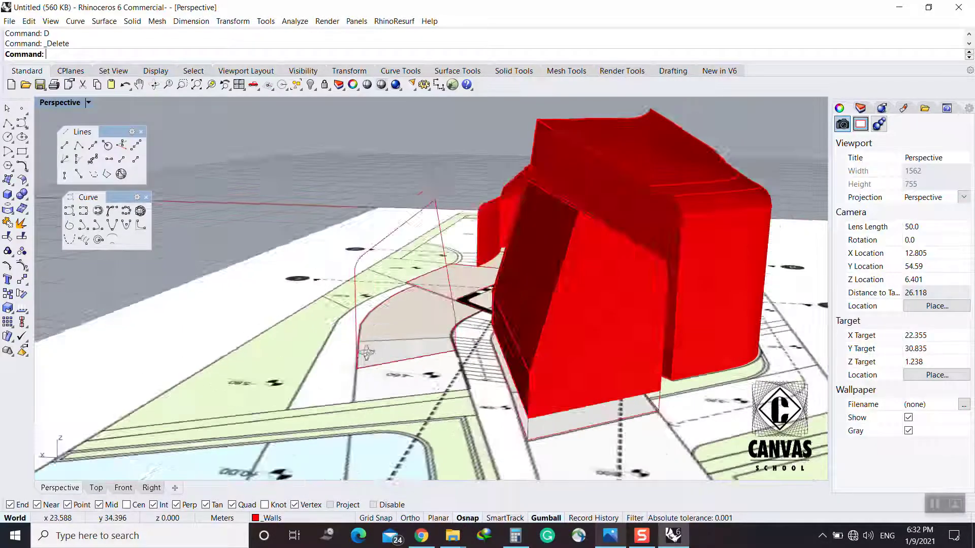
Join the two curves along the wing's outer curved side into one curve
right_click_drag(412, 387, 528, 381)
left_click(528, 381)
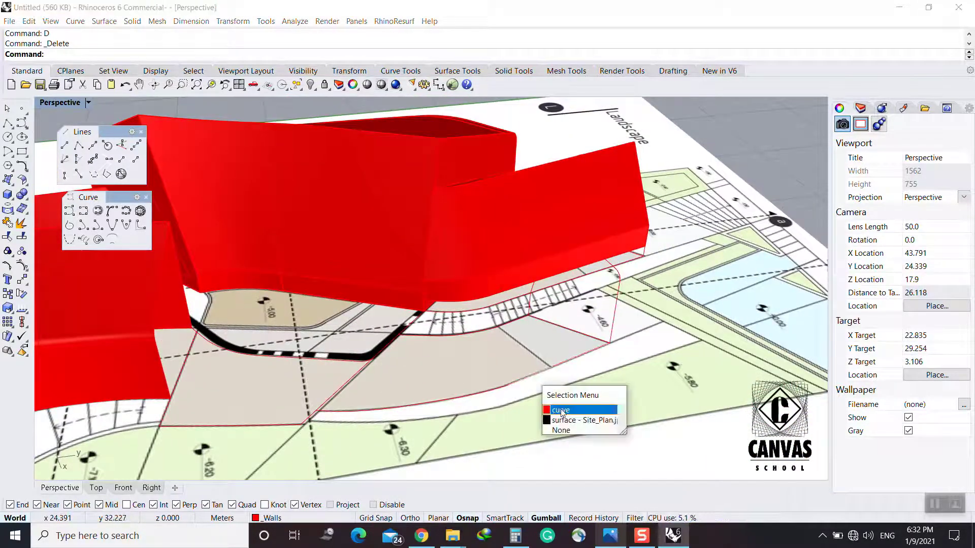
left_click(563, 410)
scroll(562, 411, "up", 2)
left_click(473, 392)
left_click(513, 426)
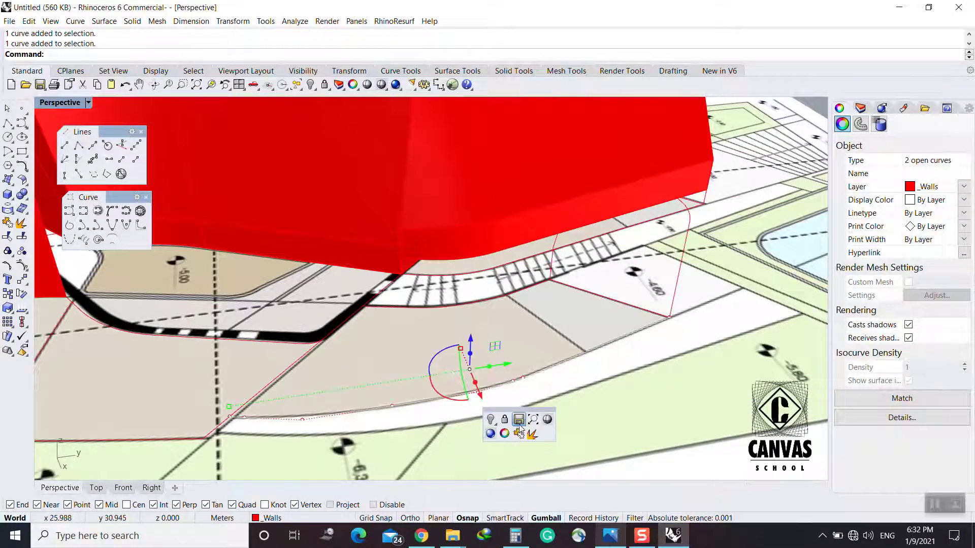
key("ctrl+j")
Copy the joined outer side curve from its ground end corner up to the start of the end profile's rounded corner
right_click_drag(529, 429, 552, 445)
type("CO")
key("Return")
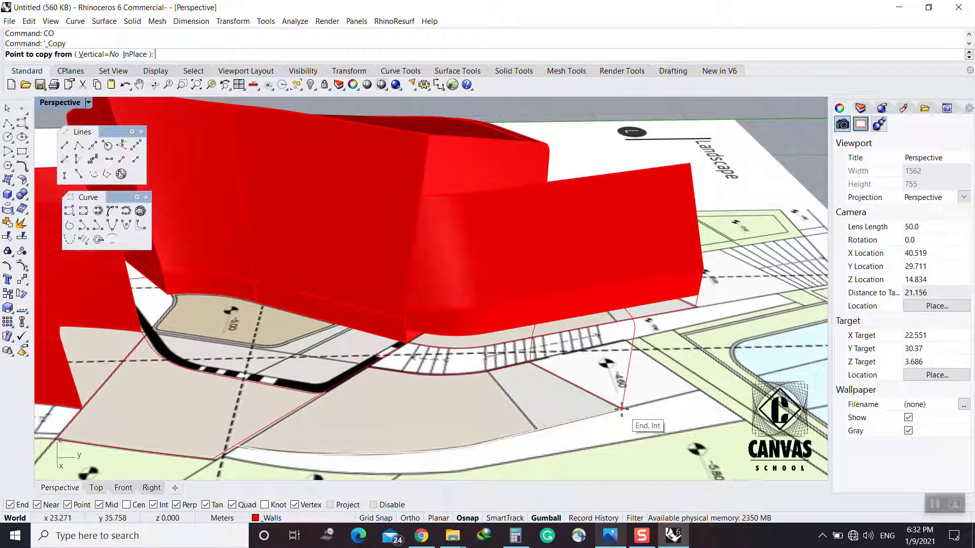
left_click(621, 409)
left_click(634, 334)
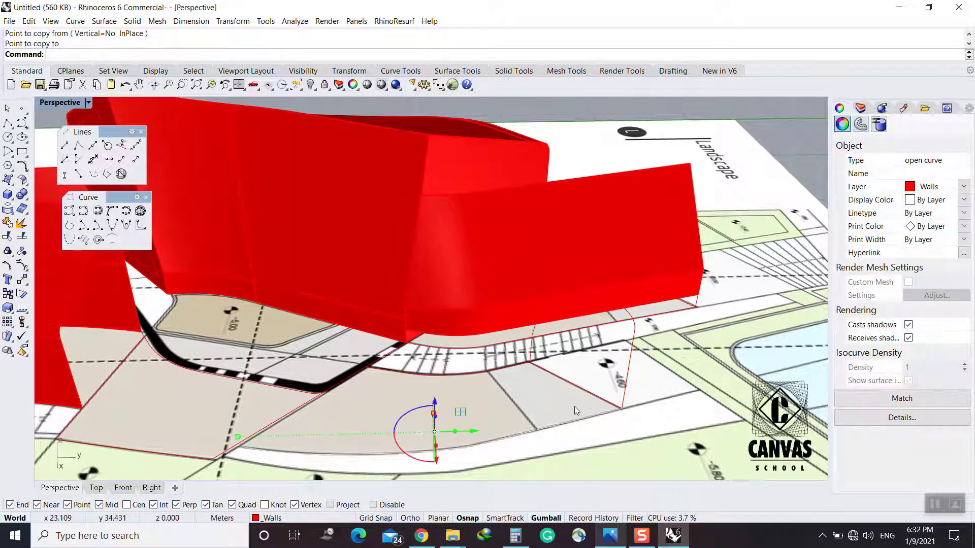
Extrude the outer side curve upward to the start of the end profile's rounded corner and clear the selection
type("EXT")
key("Return")
left_click(633, 334)
scroll(600, 363, "down", 4)
right_click_drag(599, 363, 534, 388)
left_click(714, 248)
right_click_drag(474, 326, 507, 300)
right_click(434, 328)
left_click(431, 334)
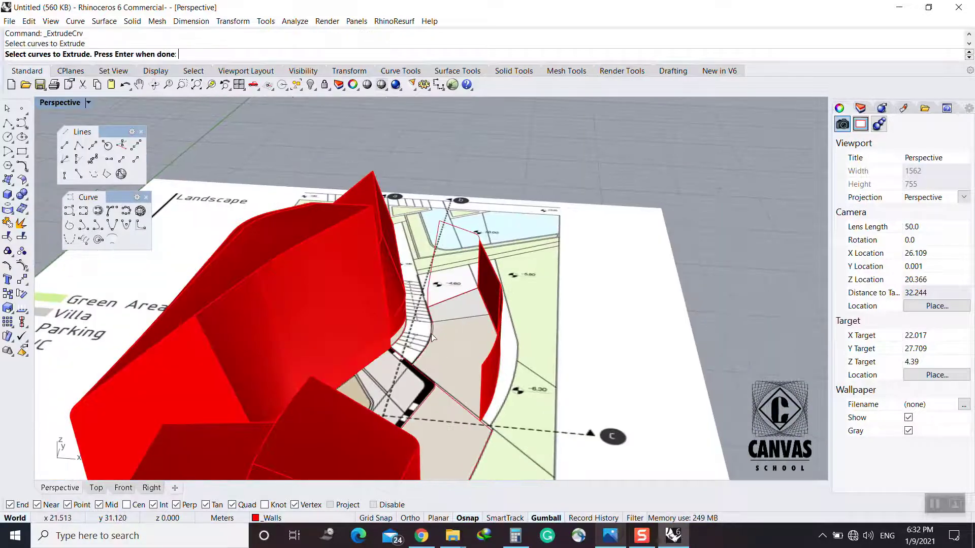
left_click(431, 318)
key("Escape")
Join the two curves along the wing's stair-side edge into one curve
left_click(431, 318)
left_click(431, 332, "shift")
middle_click(431, 332)
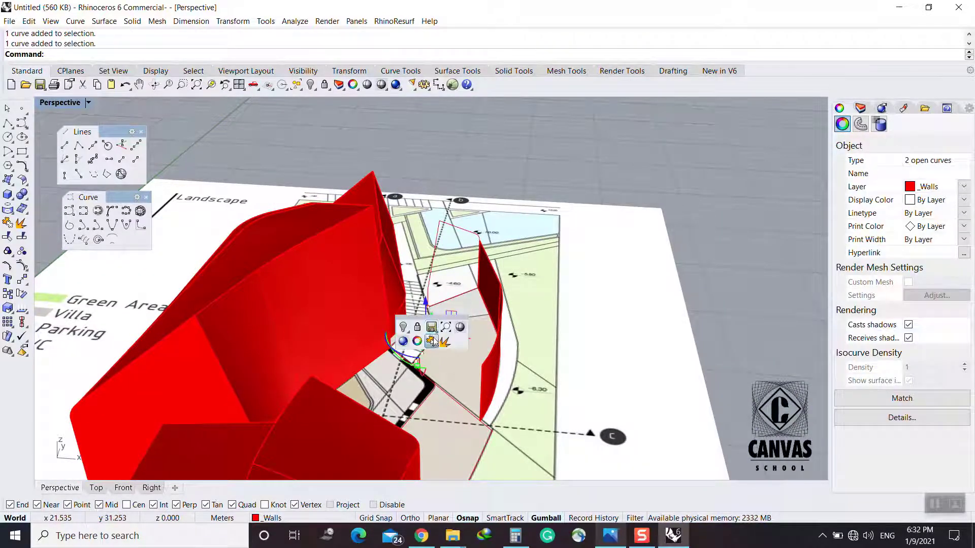
left_click(434, 342)
Extrude the joined stair-side curve up 1 m to form the low inner wall, and clear the selection
type("EXT")
key("Return")
right_click_drag(468, 311, 330, 282)
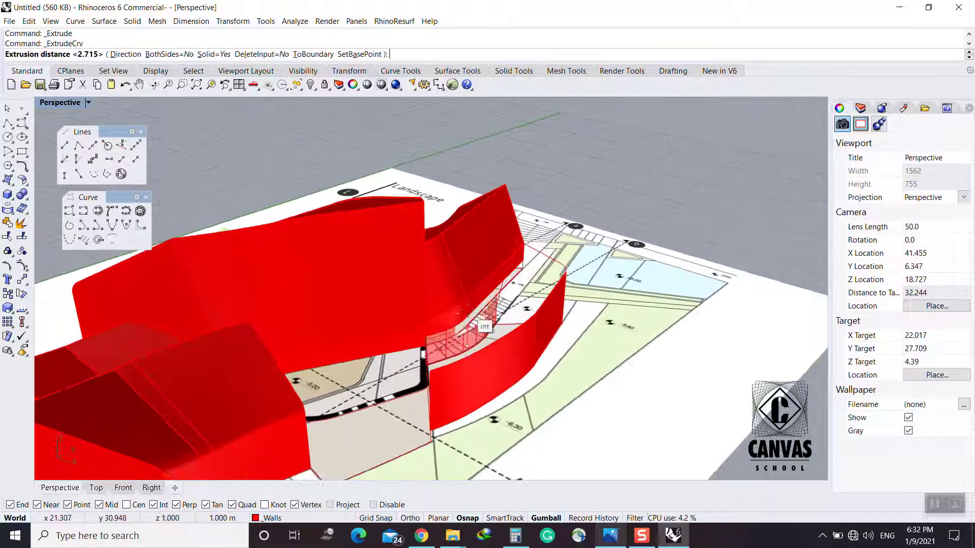
left_click(491, 311)
right_click_drag(521, 342, 563, 354)
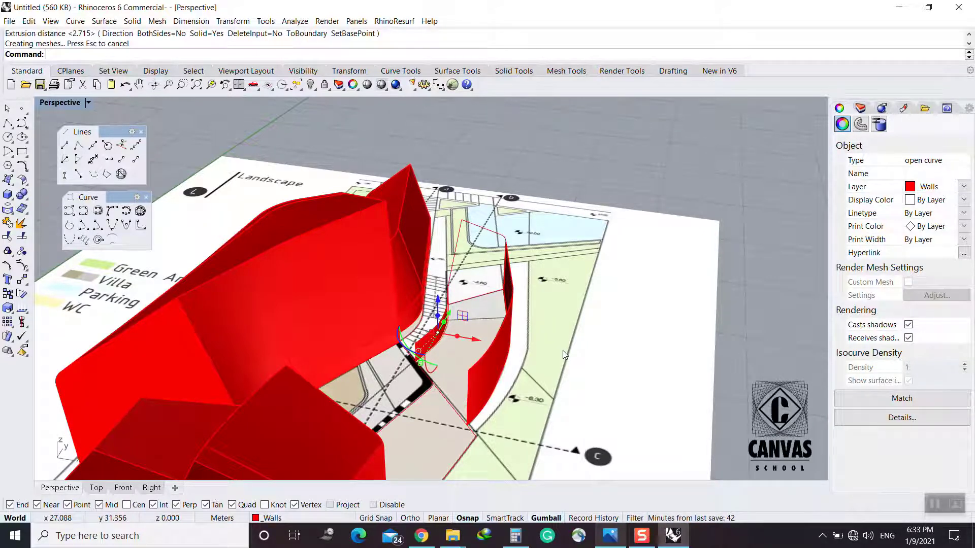
left_click(683, 134)
Draw a 5 m high vertical line on the lower wing's near end edge, close to the low inner wall
scroll(443, 363, "up", 4)
right_click_drag(442, 363, 420, 385)
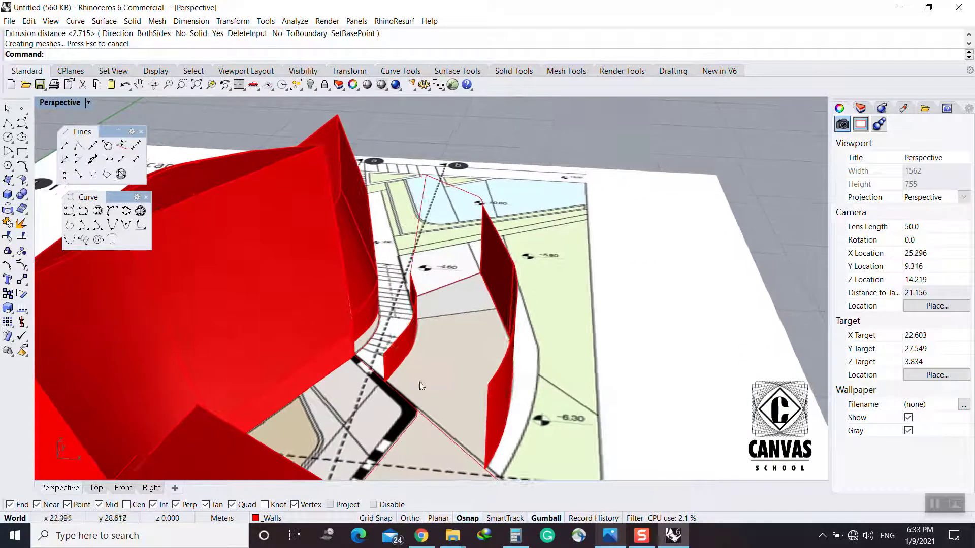
left_click(122, 145)
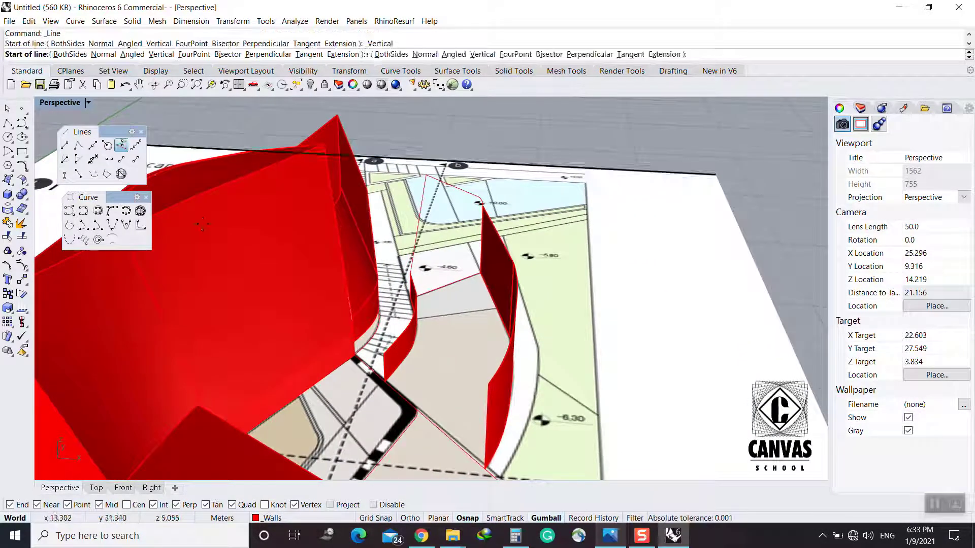
left_click(404, 396)
type("5")
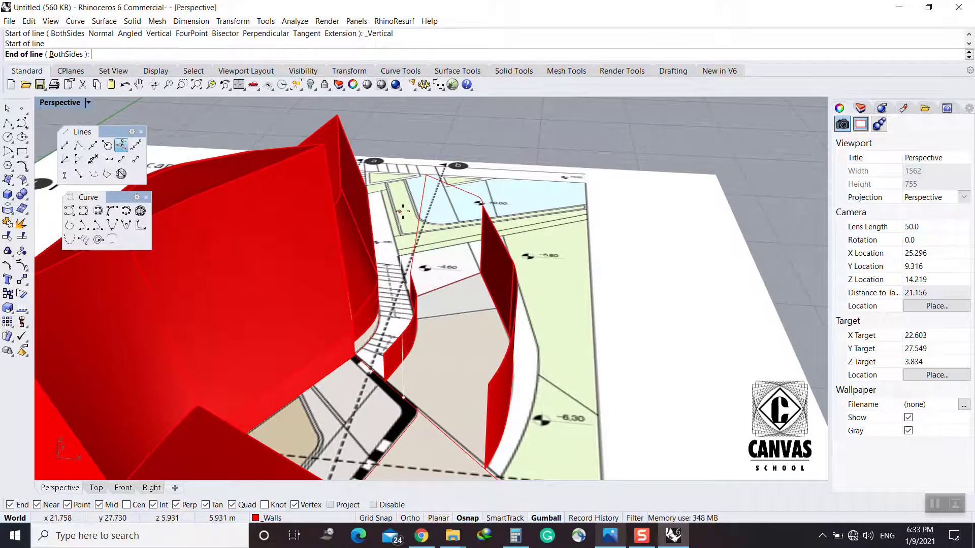
key("Return")
left_click(406, 216)
right_click_drag(437, 308, 462, 309)
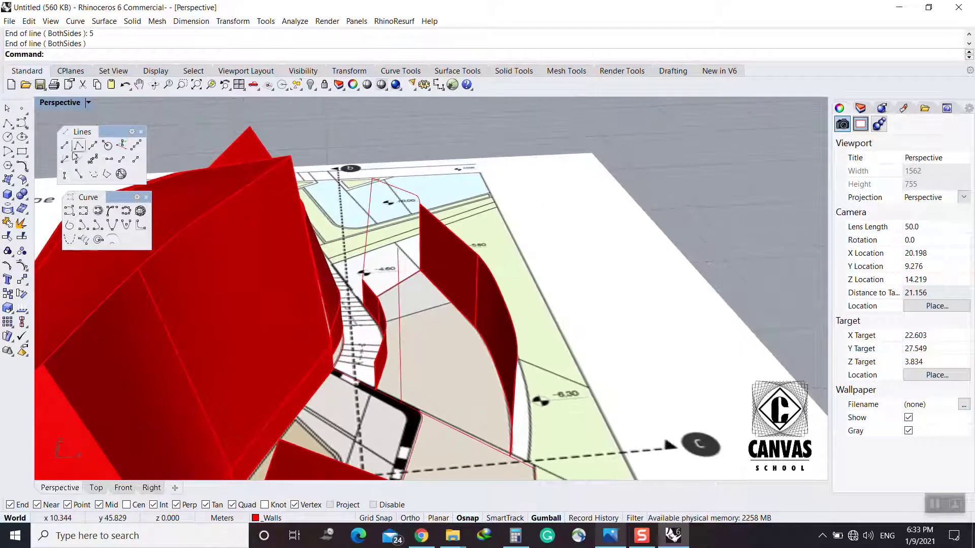
Draw sloping lines from the vertical line's upper end to the upper end corners of the low inner wall and outer wall
left_click(65, 146)
left_click(374, 362)
left_click(397, 249)
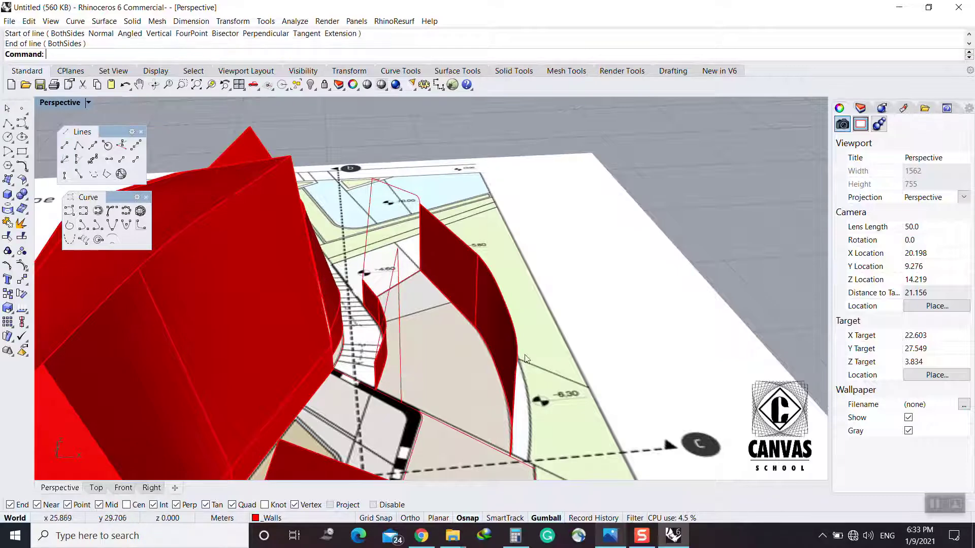
right_click_drag(526, 359, 437, 353)
right_click(432, 355)
left_click(401, 242)
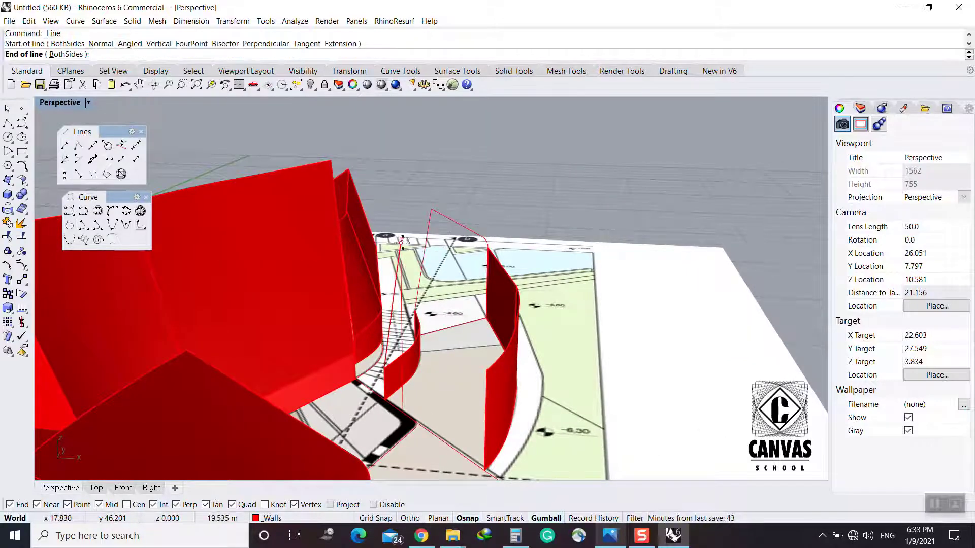
left_click(484, 371)
Try to fillet the outer sloping line with the outer wall's end edge
right_click_drag(485, 371, 424, 377)
type("f")
key("Return")
left_click(493, 385)
left_click(495, 387)
left_click(482, 370)
key("d")
key("Return")
Undo the fillet attempt and delete the outer curved wall together with the outer sloping line
key("ctrl+z")
key("ctrl+z")
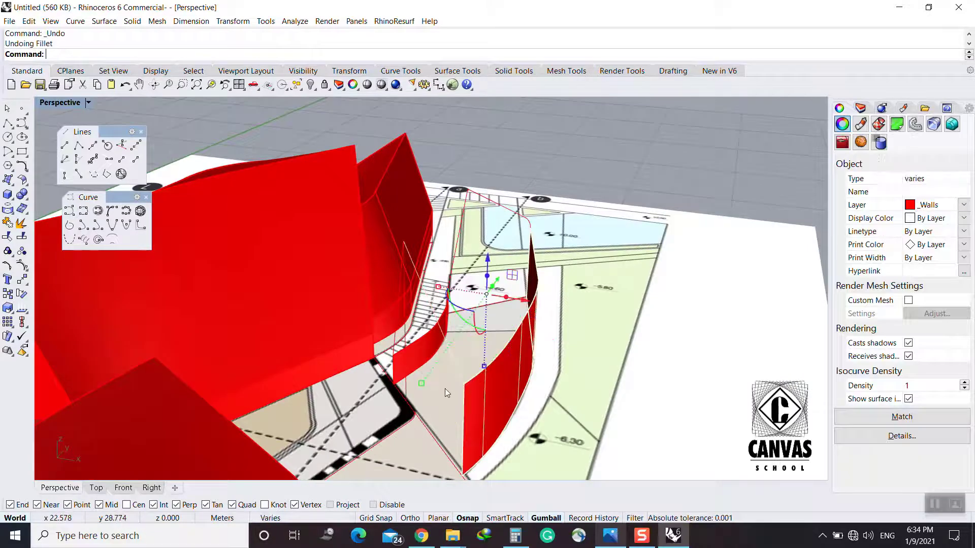
key("ctrl+z")
key("ctrl+z")
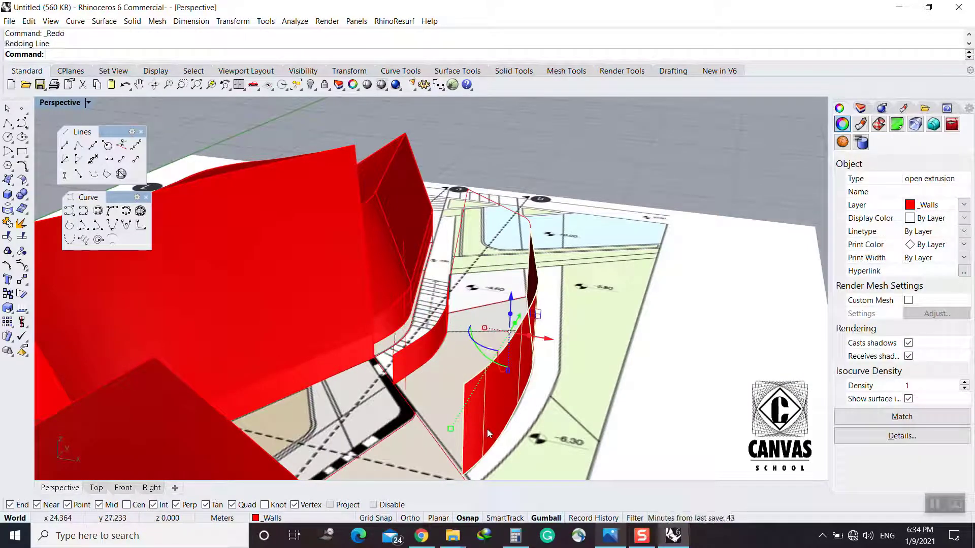
key("ctrl+y")
key("ctrl+z")
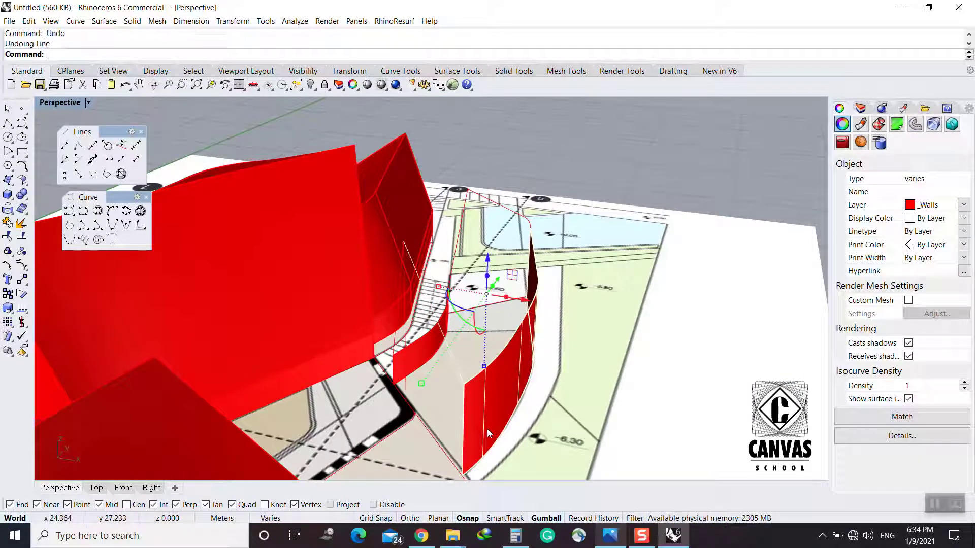
key("Delete")
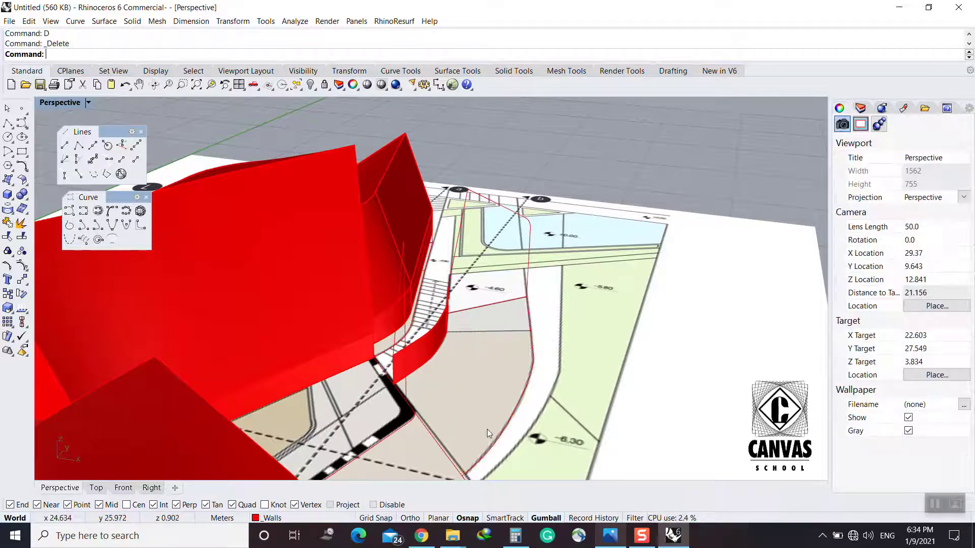
right_click_drag(486, 428, 508, 423)
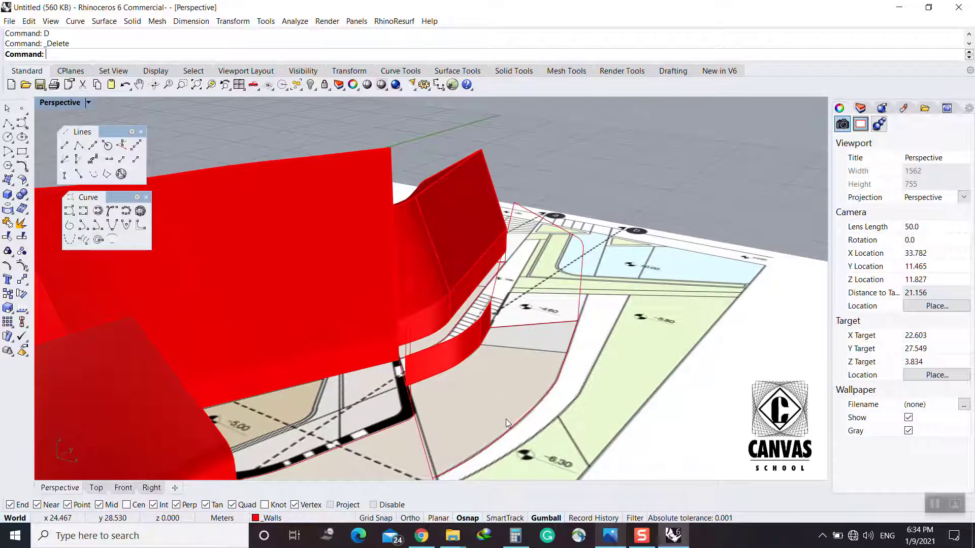
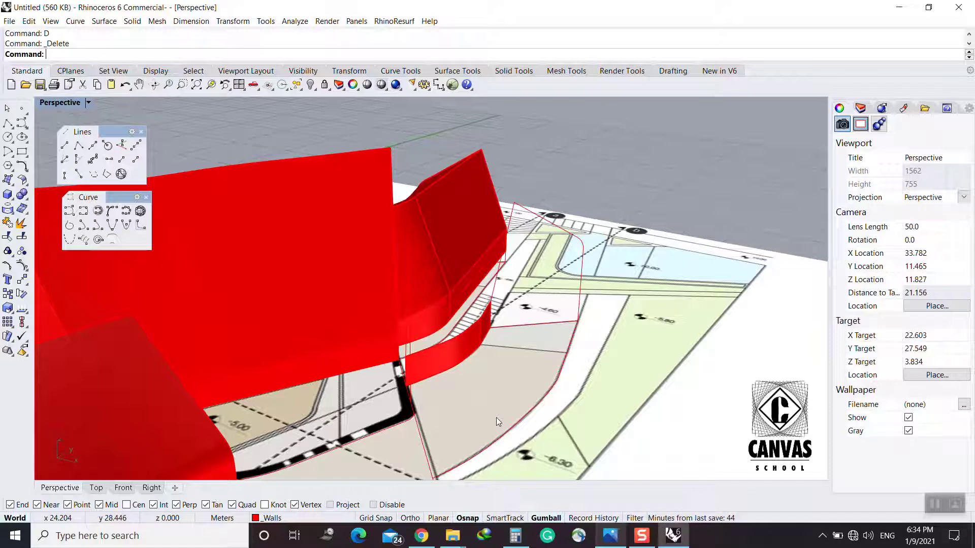
Draw a vertical line from the wing's outer ground corner up to the start of the far end profile's rounded corner
right_click_drag(542, 367, 436, 421)
left_click(121, 146)
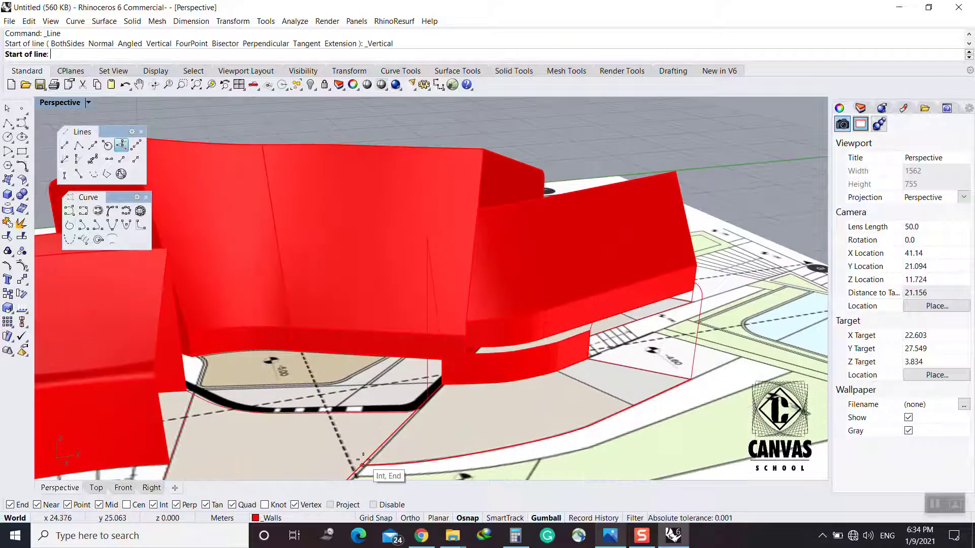
left_click(358, 465)
left_click(702, 299)
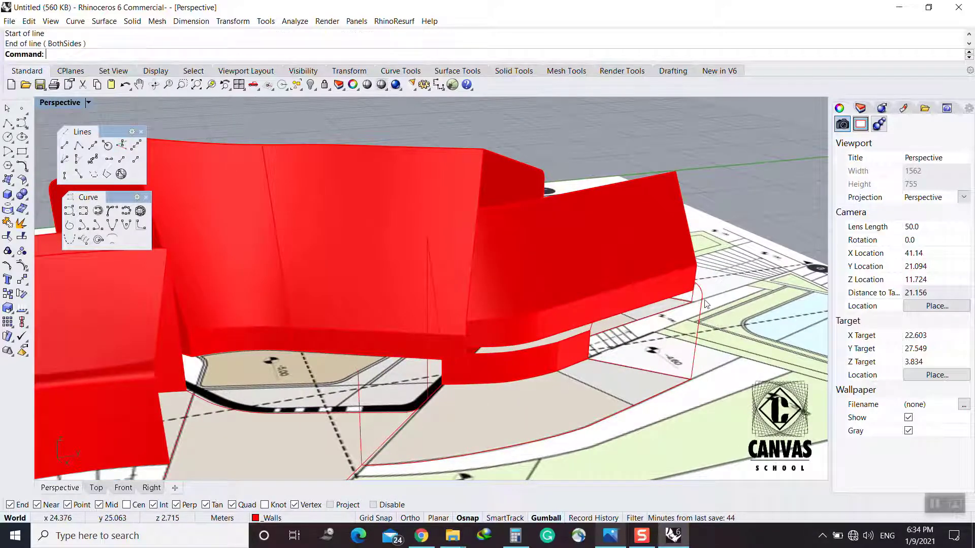
Connect the outer vertical line's upper end to the near end profile's peak and fillet that corner with a 0.5 radius
right_click_drag(620, 330, 546, 341)
left_click(64, 145)
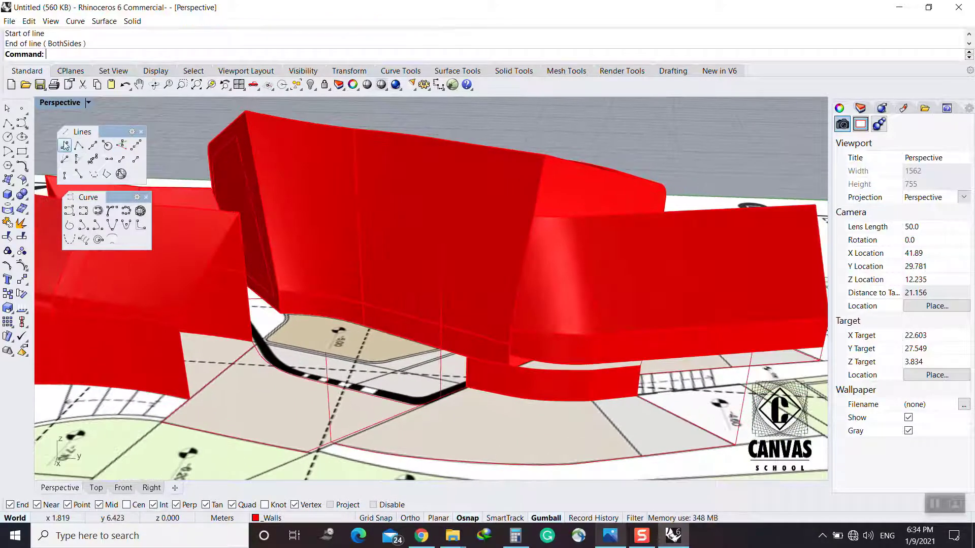
left_click(327, 354)
left_click(352, 325)
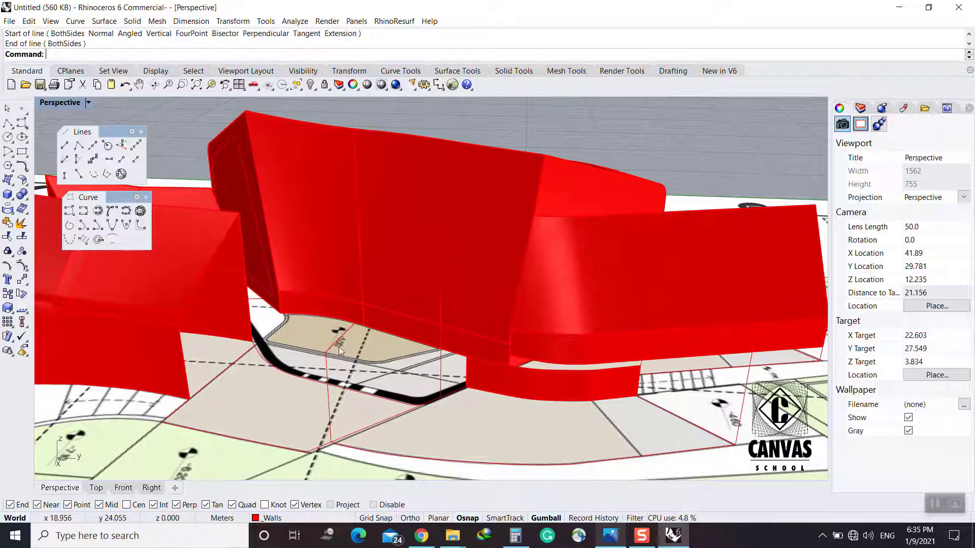
type("f")
key("Return")
left_click(334, 343)
left_click(326, 366)
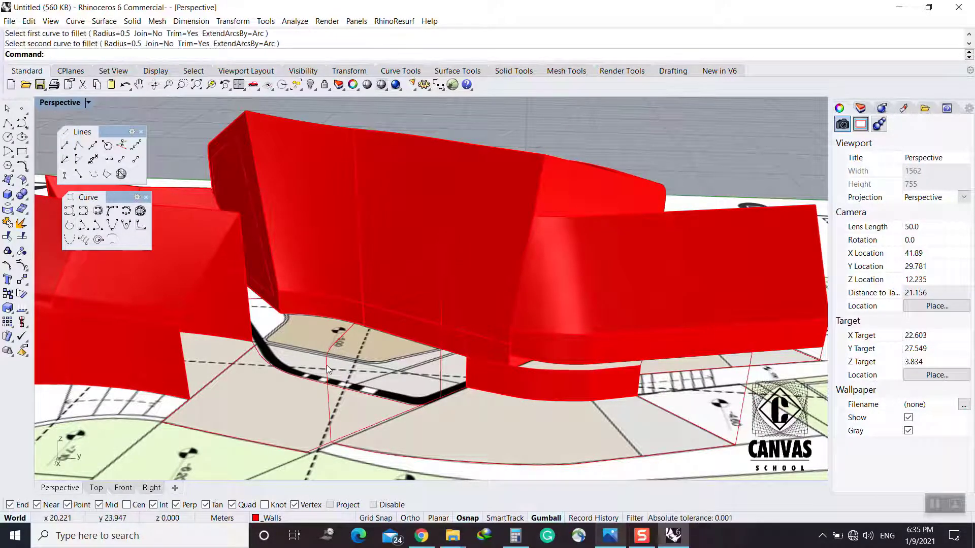
Copy the outer side curve from its ground end corner up to the start of the new fillet and clear the selection
right_click_drag(367, 356, 445, 401)
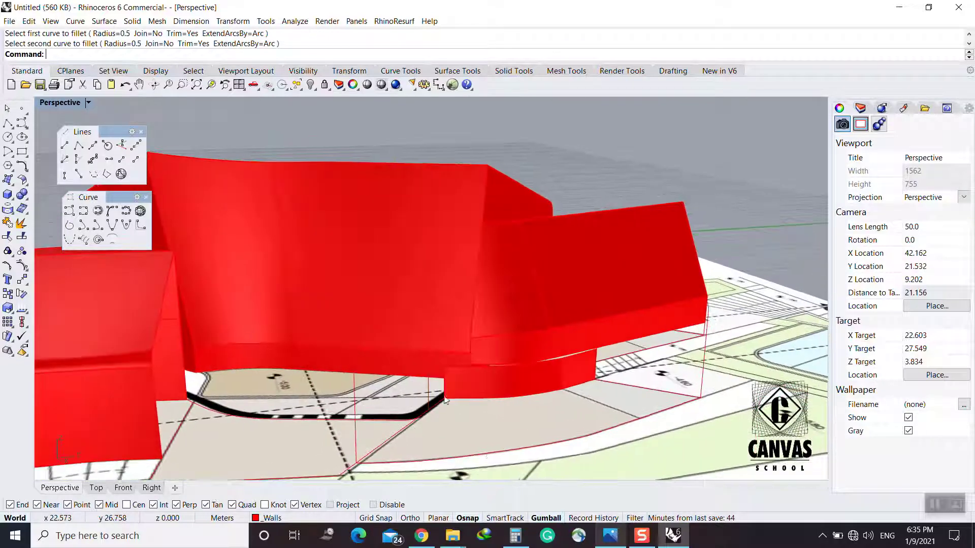
left_click(487, 453)
type("CO")
key("Return")
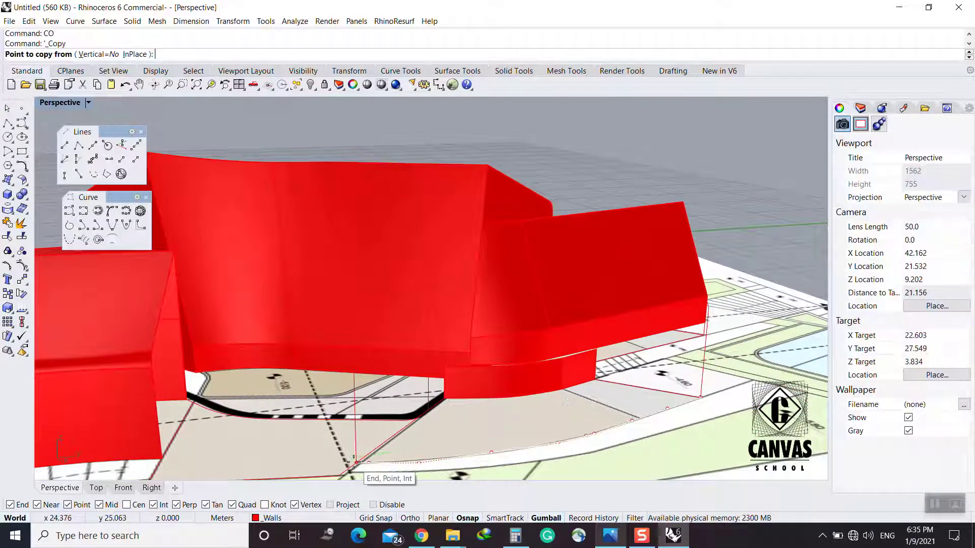
left_click(355, 460)
key("Escape")
key("Escape")
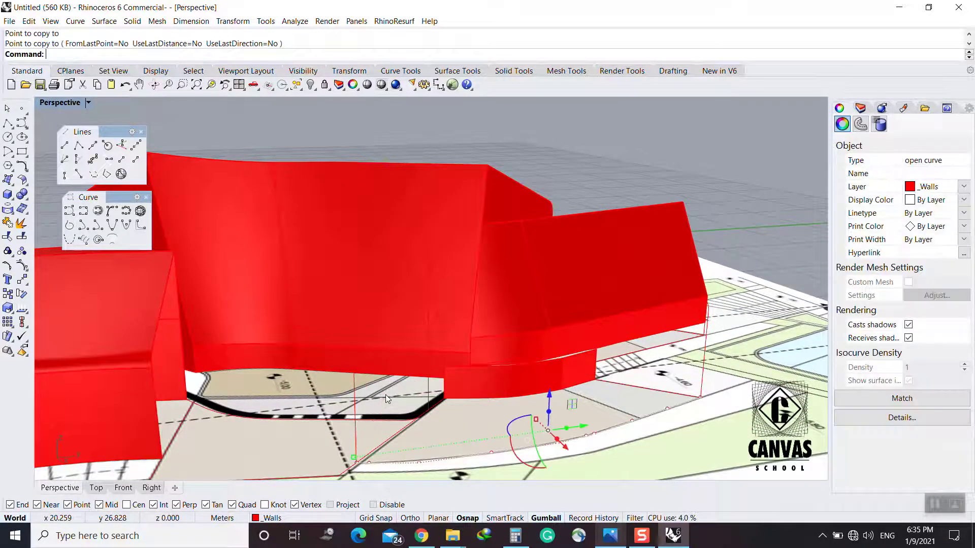
Delete the 5 m vertical construction line under the near end profile's peak
right_click_drag(532, 325, 431, 337)
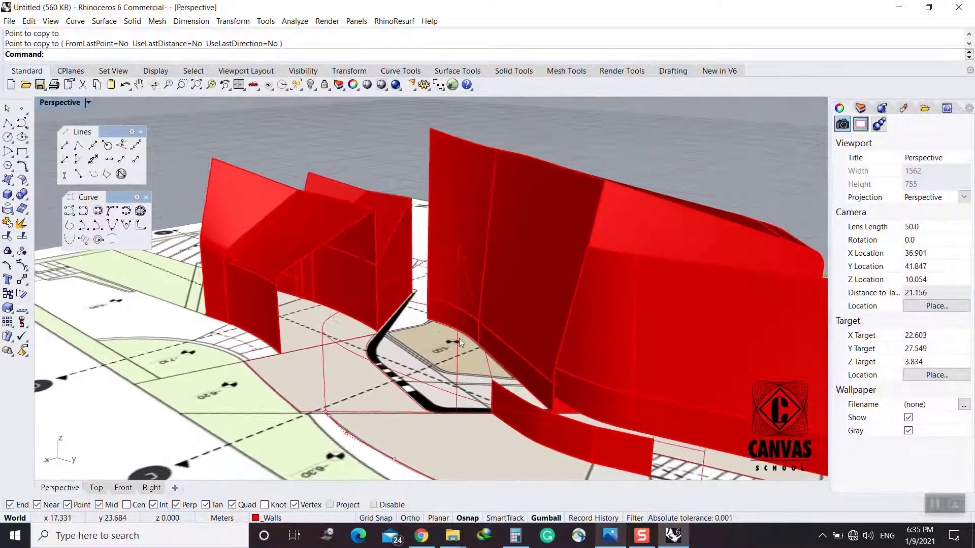
left_click(459, 340)
type("D")
key("Return")
scroll(665, 383, "down", 6)
right_click_drag(641, 350, 151, 162)
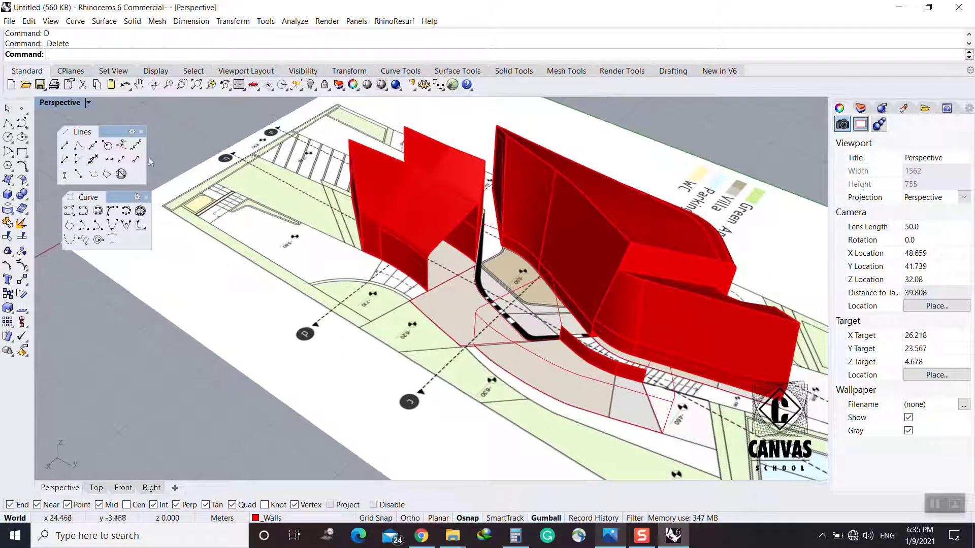
left_click(21, 124)
scroll(561, 266, "up", 4)
left_click(539, 271)
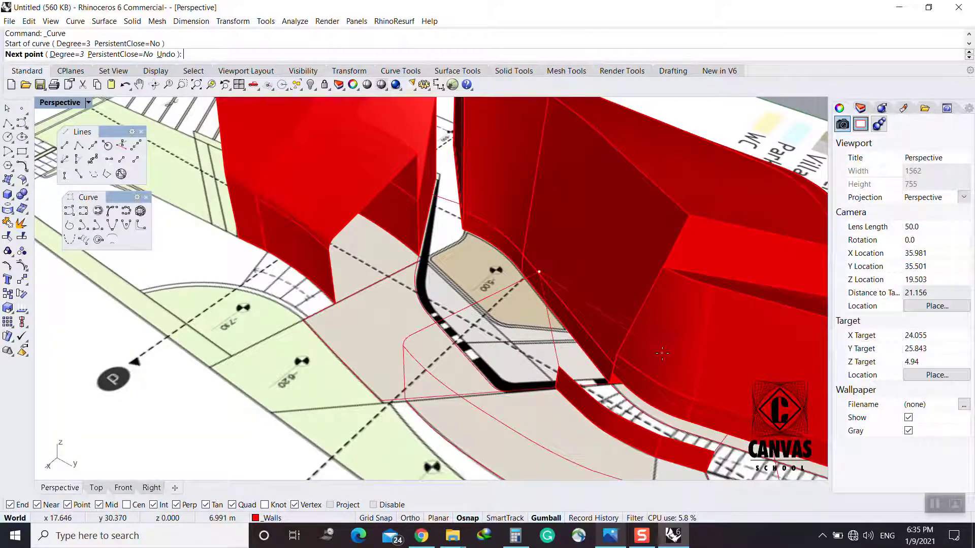
scroll(662, 353, "down", 4)
left_click(692, 396)
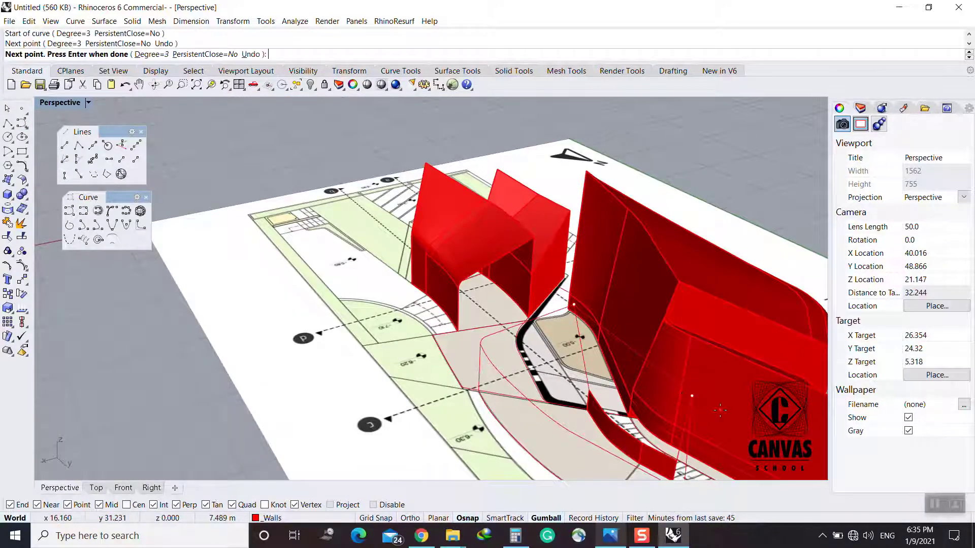
key("Escape")
Draw an interpolated ridge curve from the near end profile's peak to the far end profile's peak
left_click(84, 210)
left_click(573, 304)
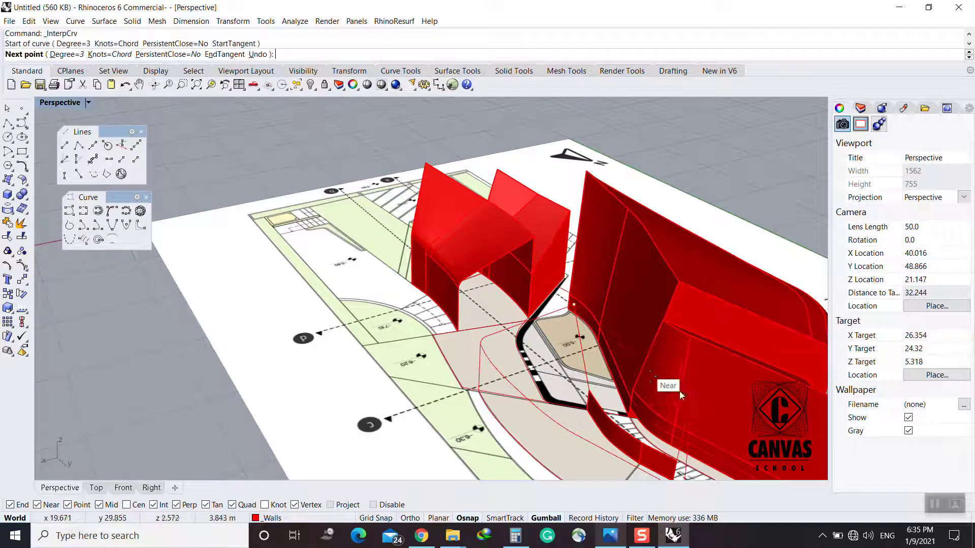
left_click(681, 396)
right_click(741, 394)
Move the ridge curve's two middle control points sideways so the curve bows toward the wing's outer side
left_click(629, 348)
right_click_drag(629, 348, 561, 376)
scroll(518, 367, "up", 4)
left_click(555, 219)
left_click(621, 269, "shift")
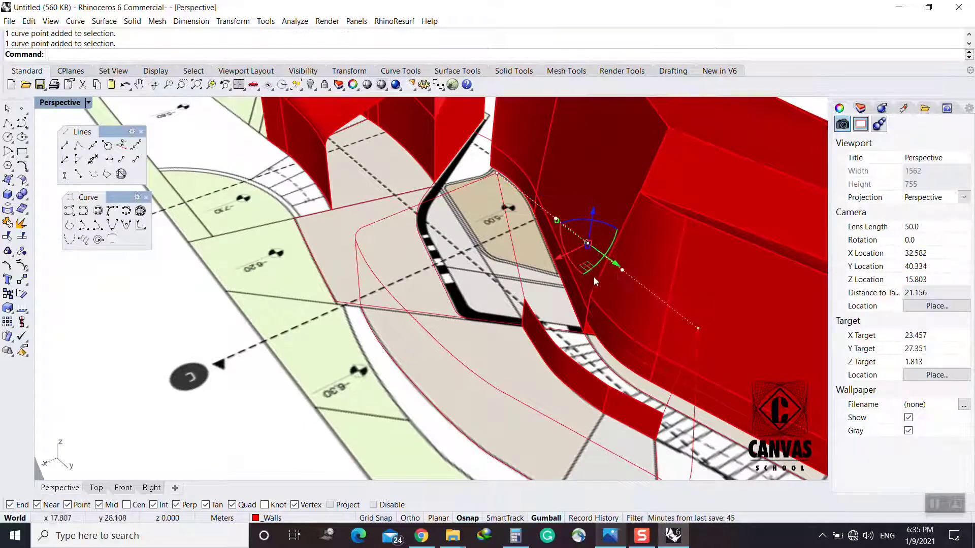
left_click_drag(555, 261, 537, 270)
In plan view, shift the ridge curve's two middle control points slightly back toward the stairs
type("t")
key("space")
scroll(537, 270, "down", 10)
right_click_drag(461, 378, 510, 374)
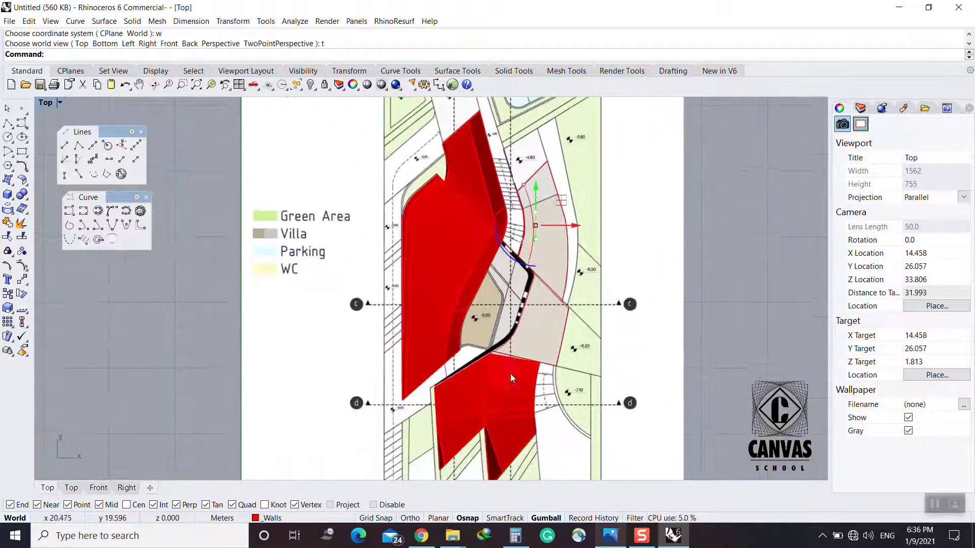
scroll(550, 184, "up", 8)
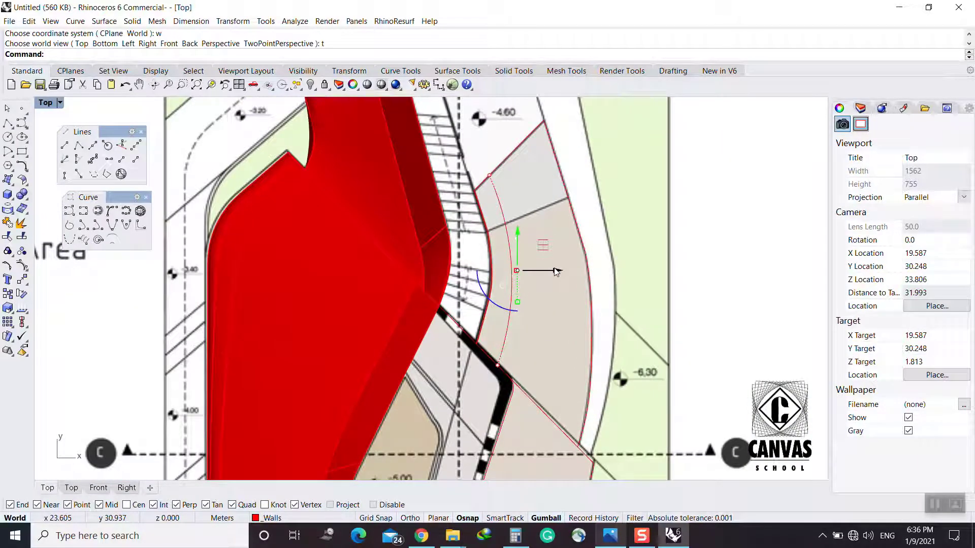
left_click_drag(556, 272, 547, 271)
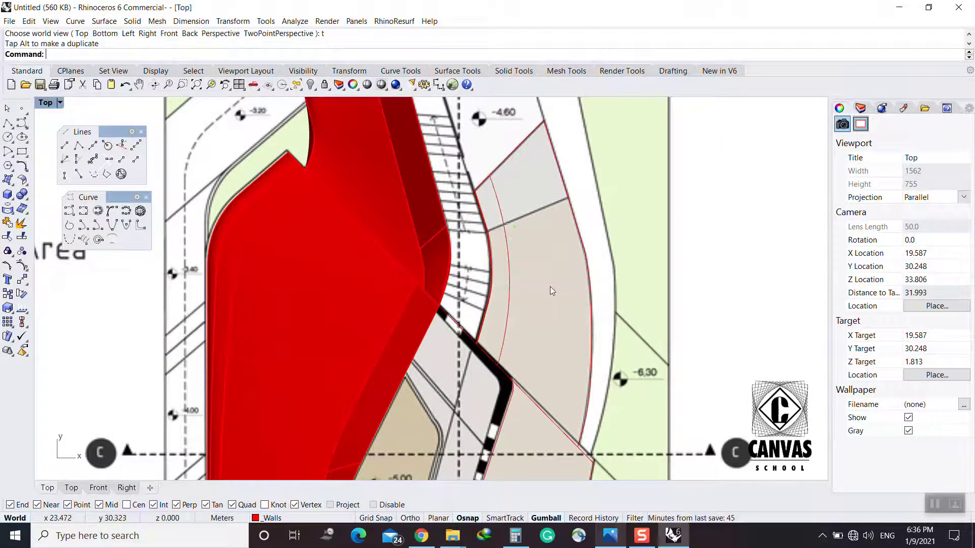
Return to the perspective view and duplicate the two upper edges of the low inner wall as curves
key("ctrl+F4")
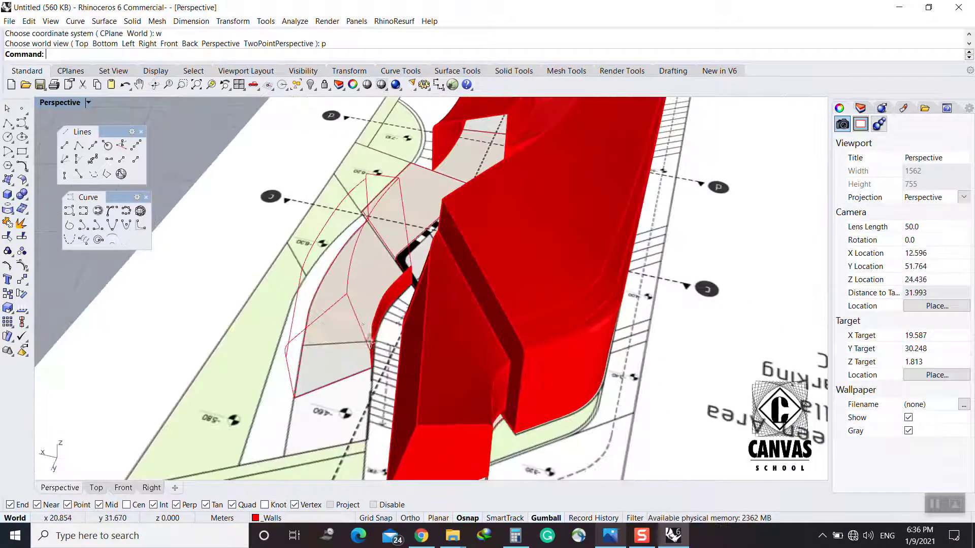
scroll(361, 327, "up", 3)
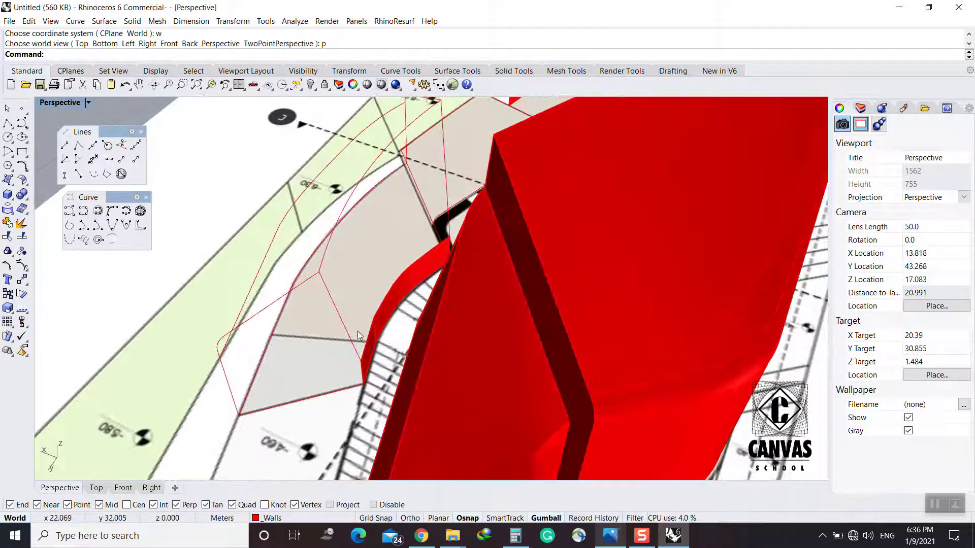
left_click(378, 313)
key("Escape")
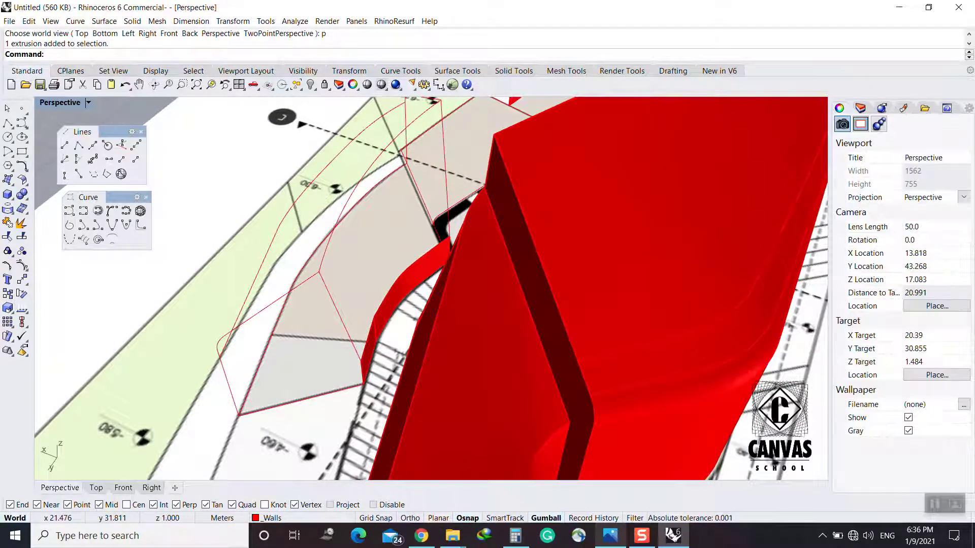
type("Edge")
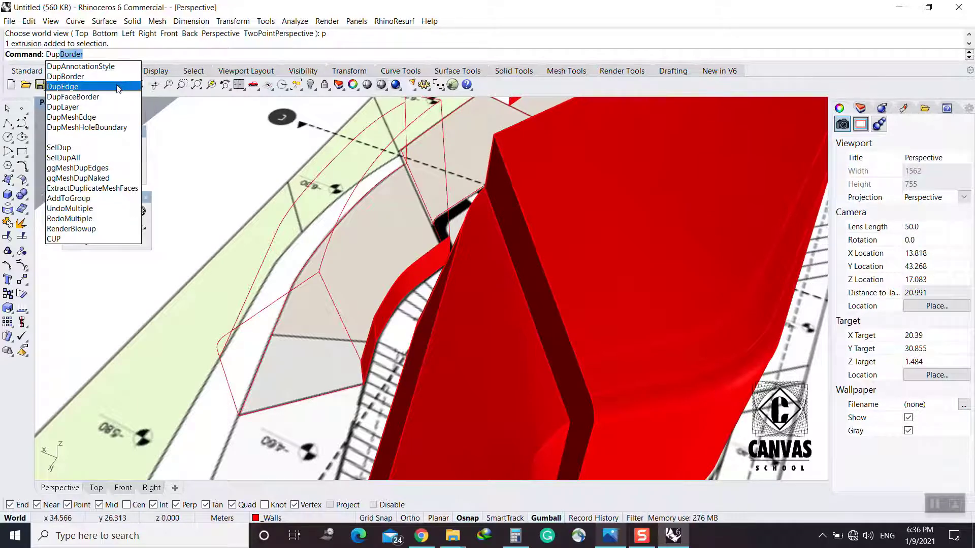
key("Return")
left_click(368, 337)
left_click(383, 302)
key("Return")
Join the two duplicated wall edges into one curve and clear the selection
middle_click(338, 254)
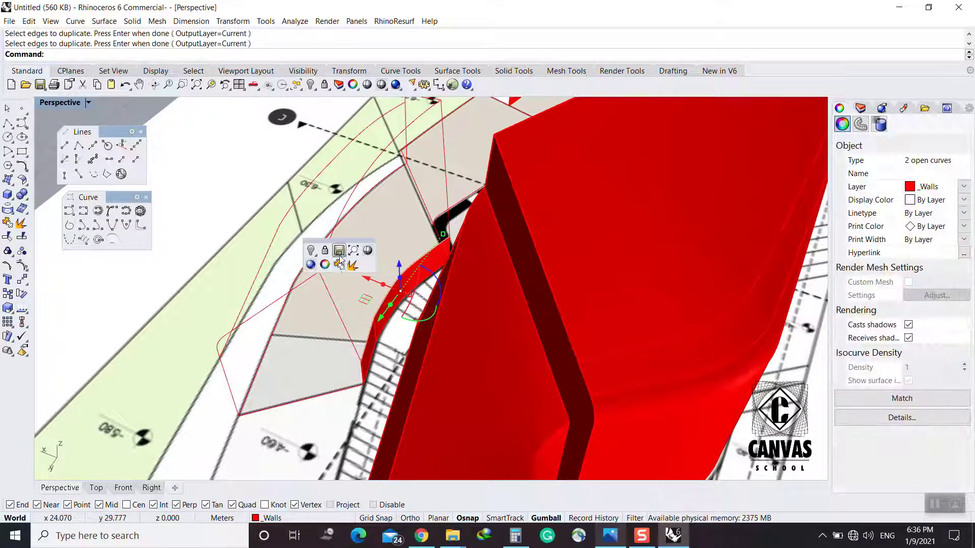
left_click(336, 267)
key("Escape")
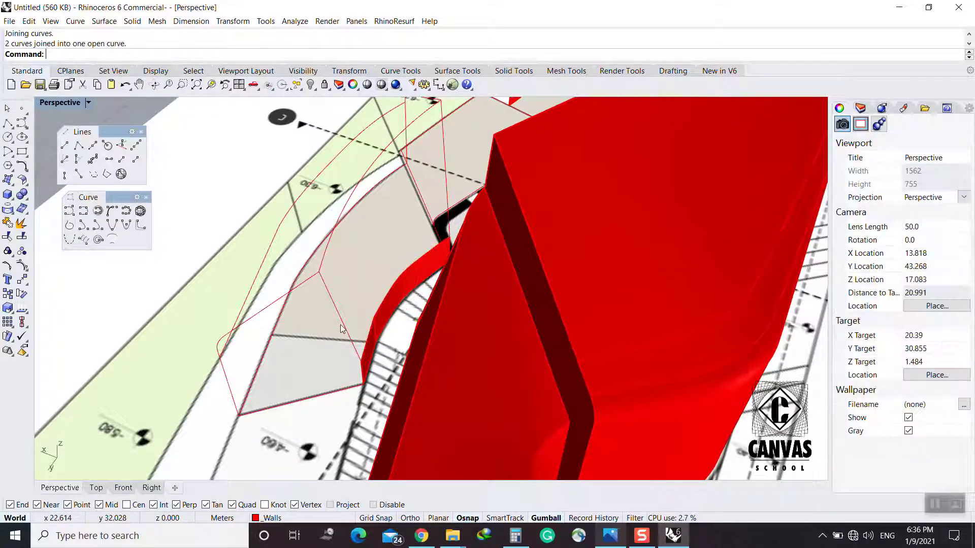
Sweep the inner roof surface along the joined inner wall edge and the ridge curve, using both inner end profiles as cross sections
type("S2")
key("Return")
left_click(388, 298)
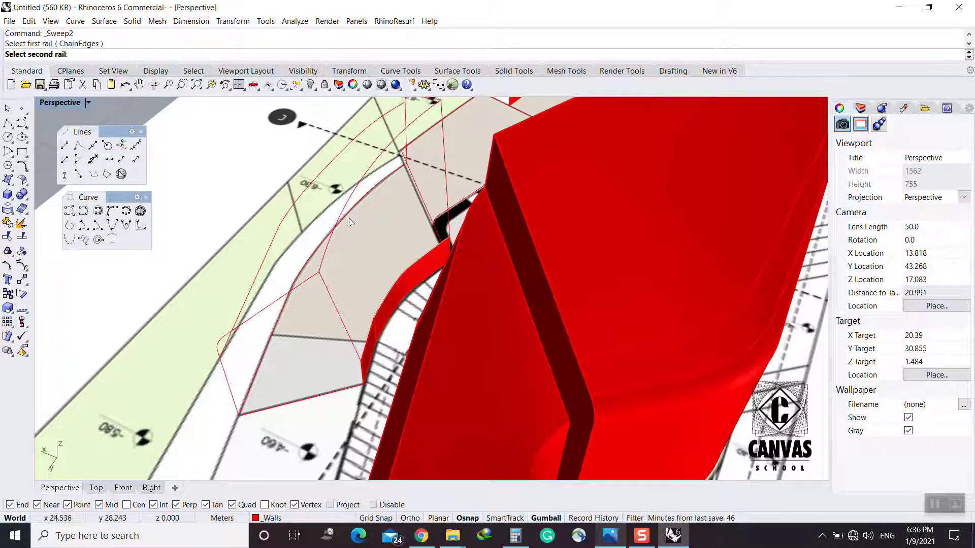
left_click(342, 210)
left_click(334, 305)
left_click(448, 158)
key("Return")
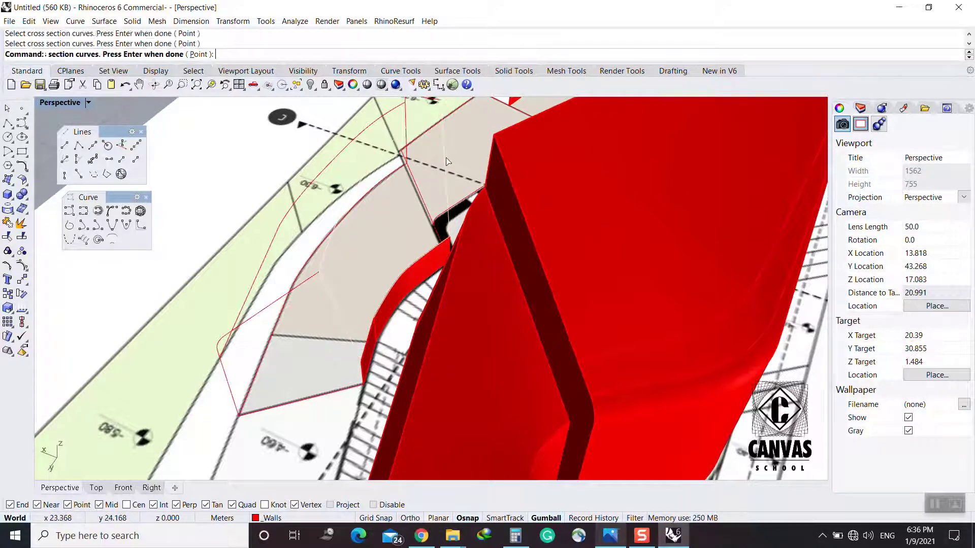
key("Return")
Delete the old pieces of the low inner wall beneath the inner roof surface
left_click(393, 295)
left_click(431, 337)
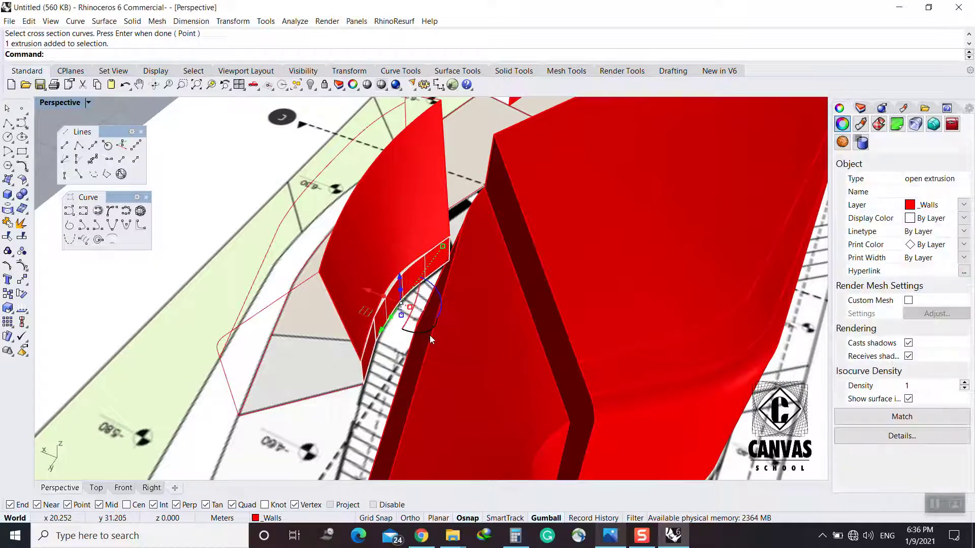
type("D")
key("Return")
right_click_drag(419, 321, 393, 317)
left_click(392, 311)
type("D")
key("Return")
Loft a new low inner wall between its base curve and the joined upper edge curve
scroll(380, 307, "up", 2)
left_click(392, 317)
left_click(380, 303)
key("Return")
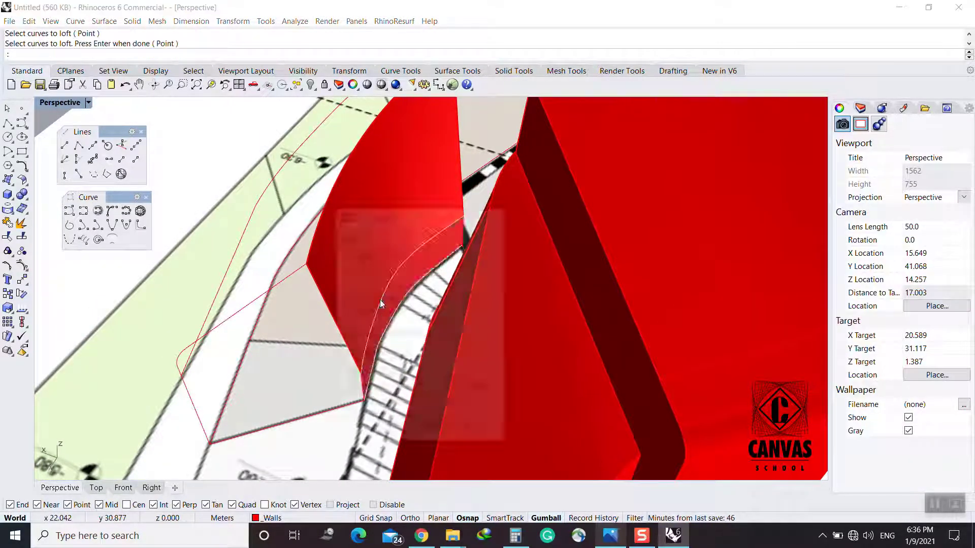
key("Return")
Loft the wing's outer wall between the outer base curve and the outer upper edge curve
right_click_drag(547, 320, 451, 373)
type("Lo")
key("Return")
left_click(456, 401)
left_click(539, 381)
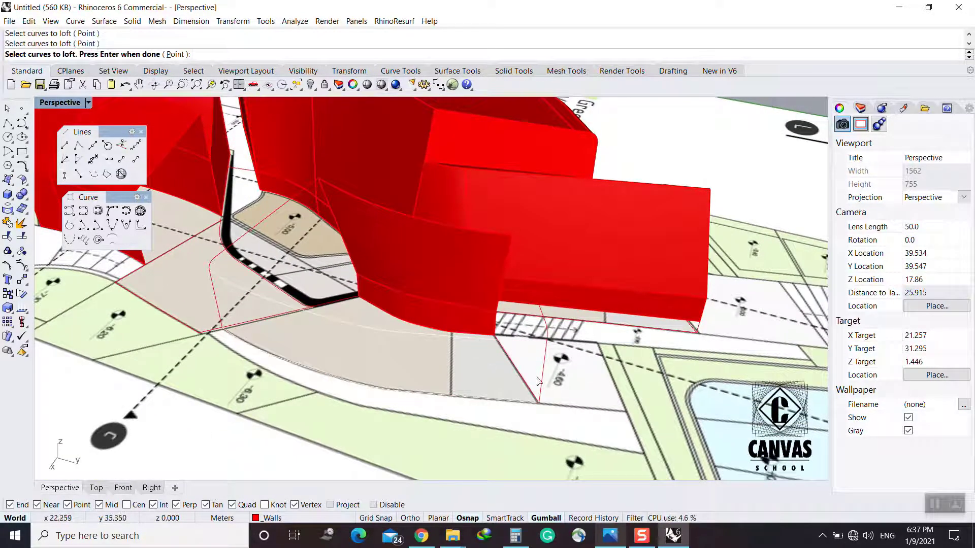
key("Return")
key("Return")
key("Return")
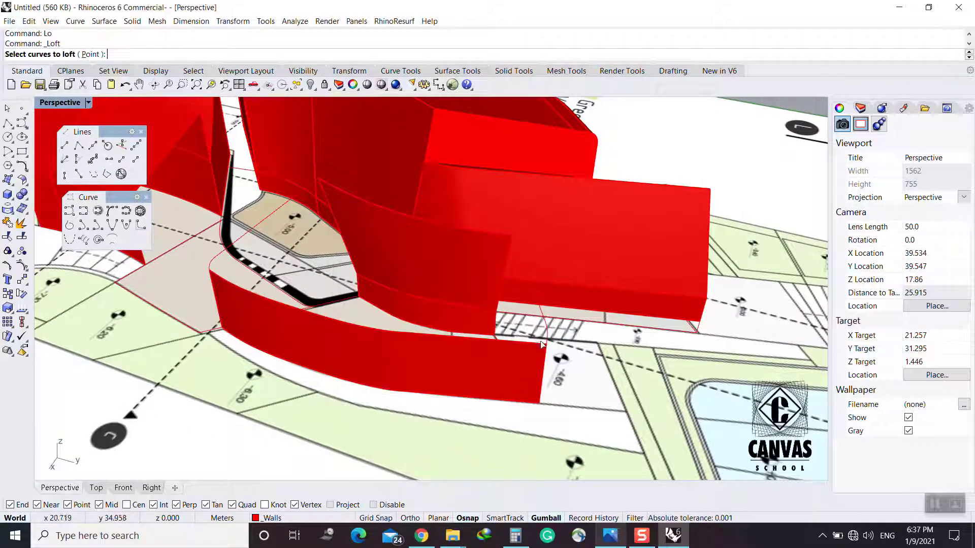
left_click(546, 328)
key("Escape")
key("Escape")
left_click(540, 309)
left_click(562, 333)
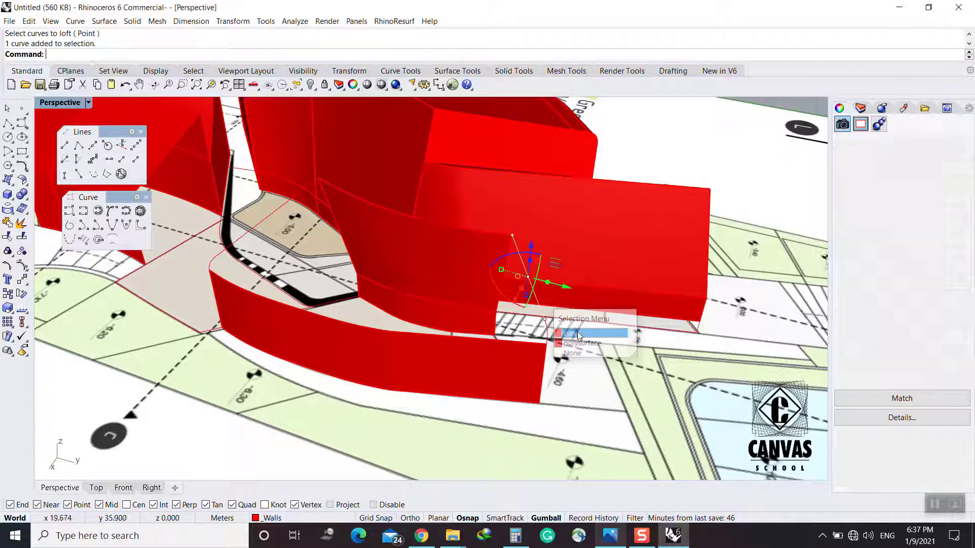
left_click(548, 330, "shift")
scroll(546, 346, "up", 3)
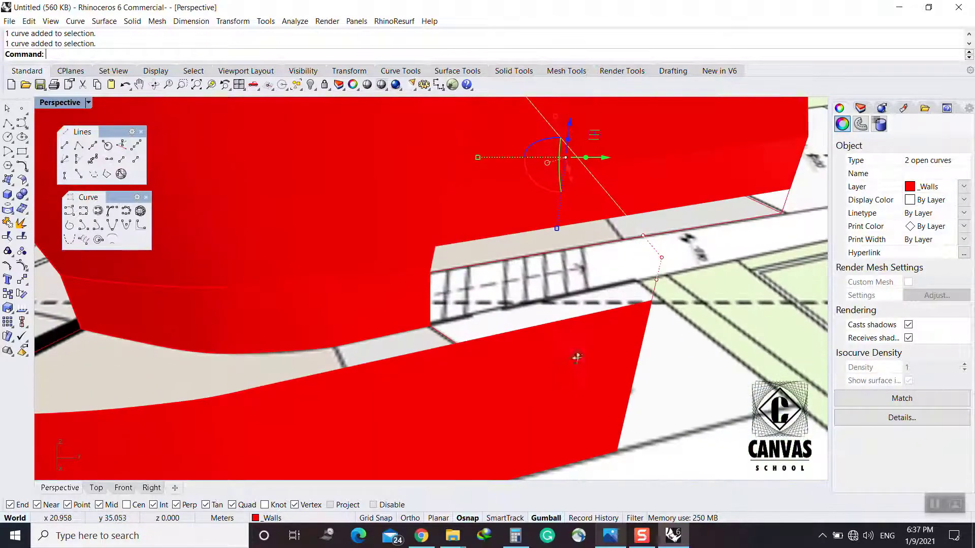
left_click(654, 291, "shift")
key("Escape")
Split the lower curve of the stair-side end profile with the outer wall's upper edge curve
scroll(655, 310, "up", 3)
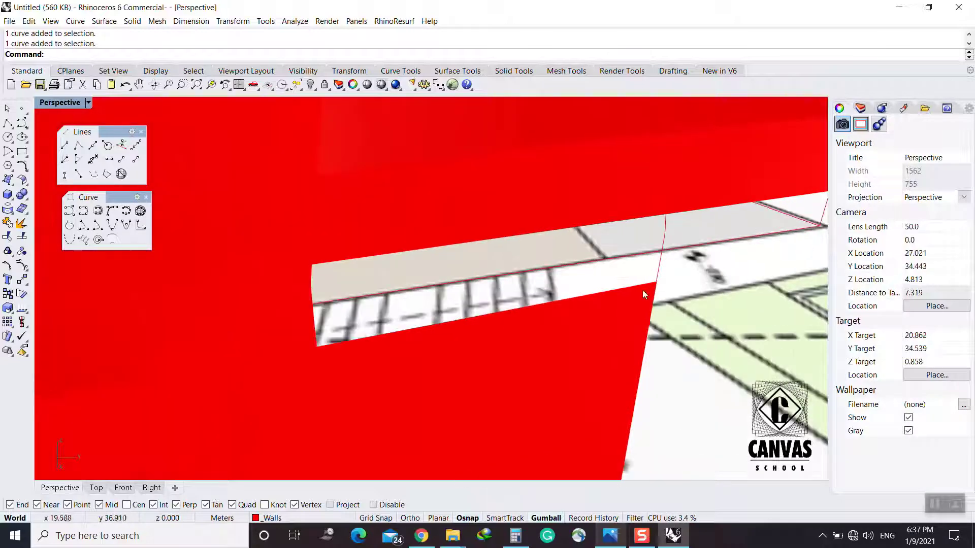
type("sp")
key("Return")
left_click(660, 278)
key("Return")
left_click(654, 285)
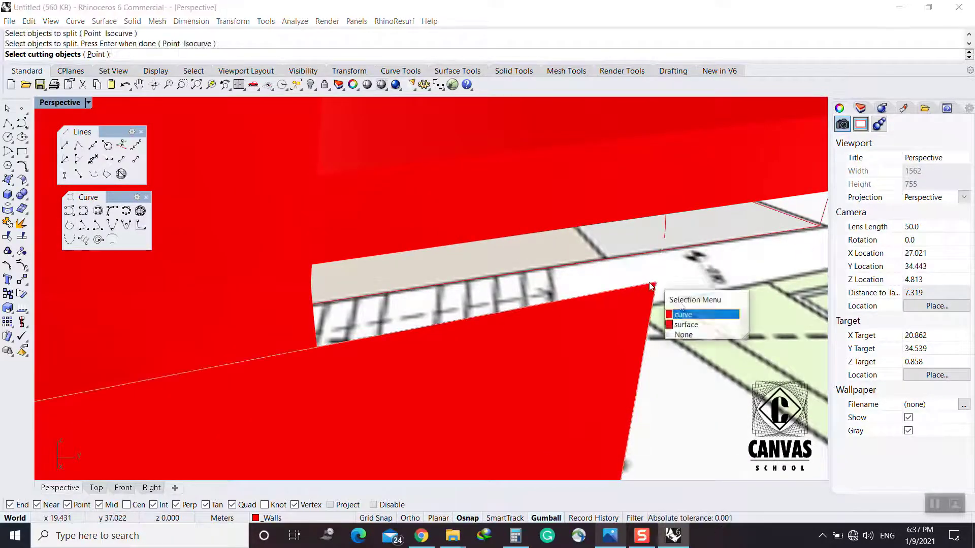
left_click(685, 313)
key("Return")
Join the three curves of the stair-side outer end profile above the outer wall's top edge, and save the file
left_click(659, 270)
scroll(637, 327, "down", 4)
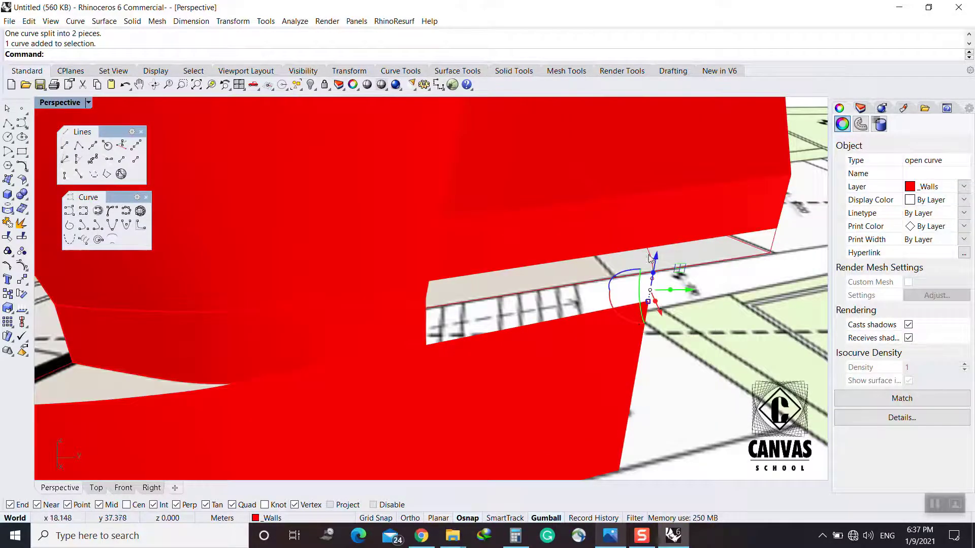
left_click(647, 254, "shift")
left_click(619, 216, "shift")
key("ctrl+s")
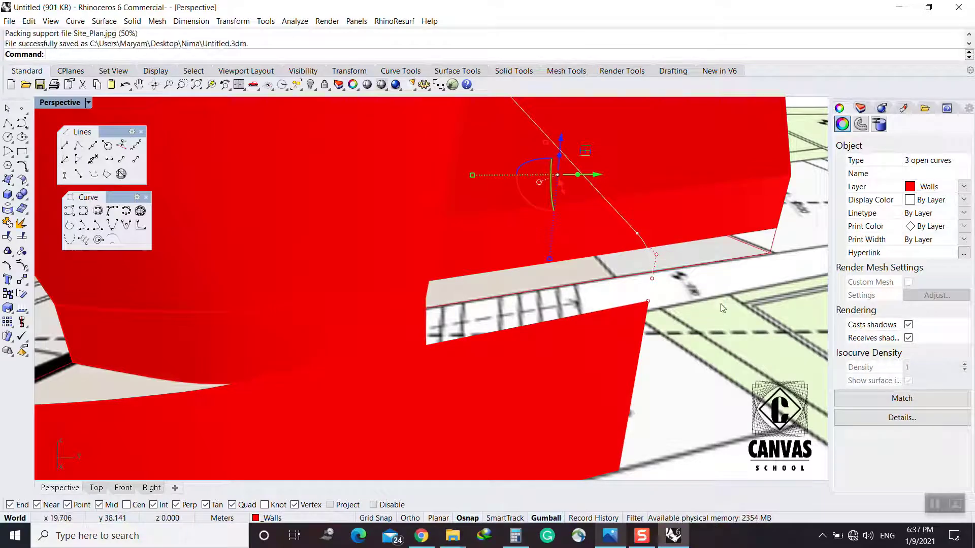
middle_click(713, 319)
left_click(715, 311)
Join the two curves of the outer end profile at the wing's opposite end and clear the selection
scroll(716, 311, "down", 6)
scroll(341, 319, "up", 5)
left_click(348, 316)
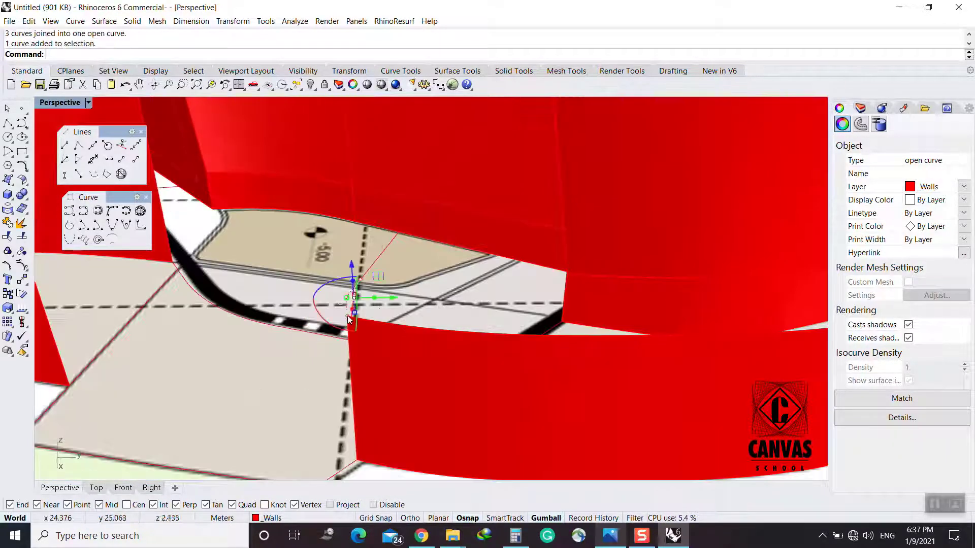
left_click(420, 240, "shift")
left_click(439, 260)
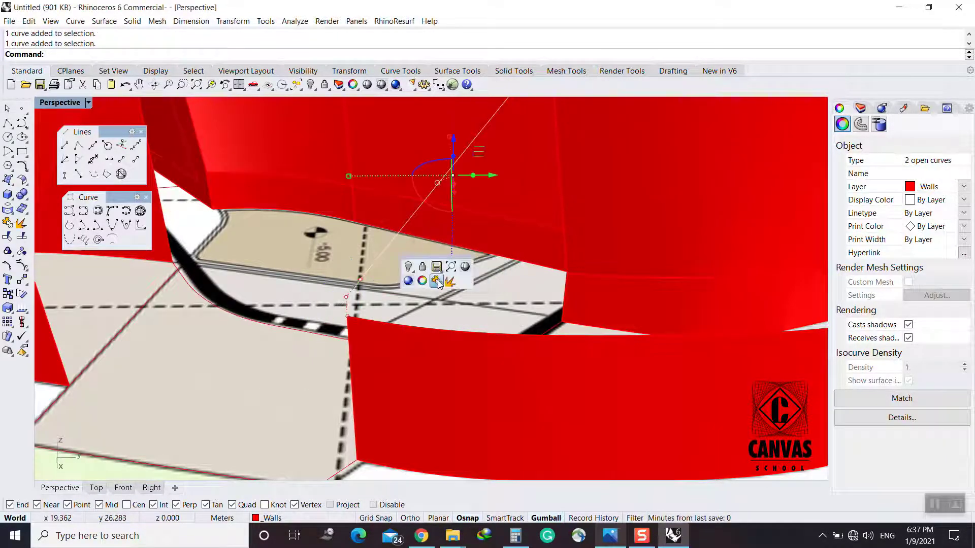
left_click(436, 281)
right_click_drag(436, 282, 382, 301)
key("Escape")
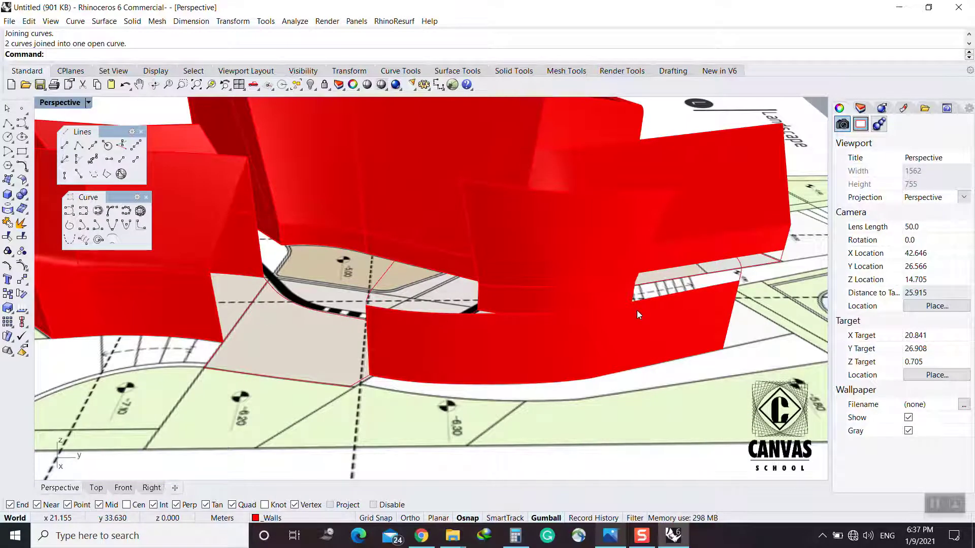
Sweep the outer roof surface along the two joined end profiles, using the ridge curve and outer wall's upper edge as cross sections
type("S2")
key("Return")
left_click(726, 245)
left_click(742, 269)
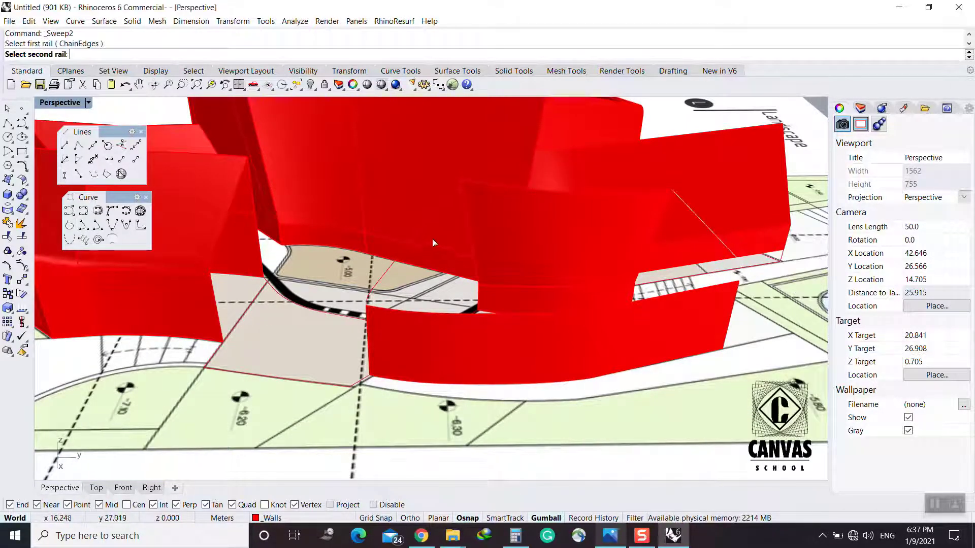
left_click(423, 233)
left_click(655, 229)
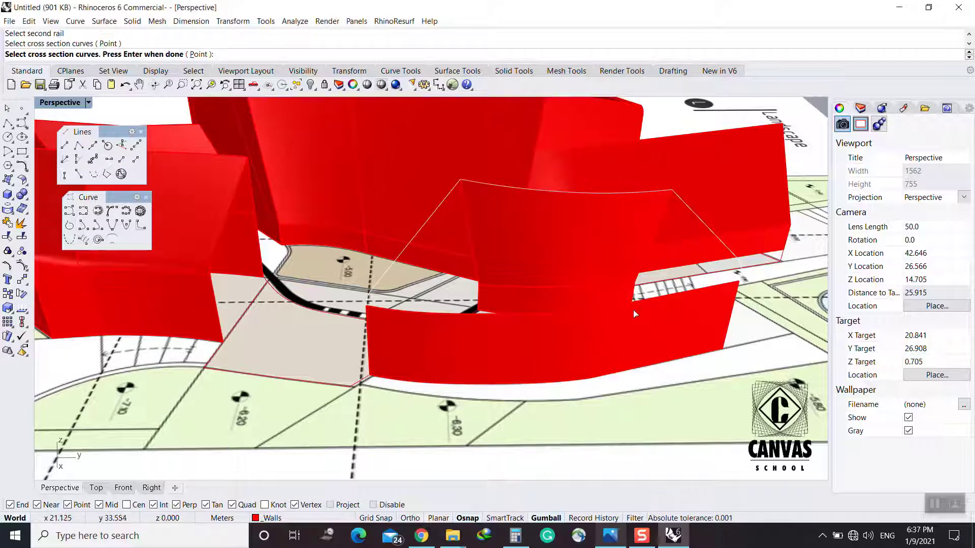
left_click(631, 301)
left_click(666, 331)
key("Return")
key("Return")
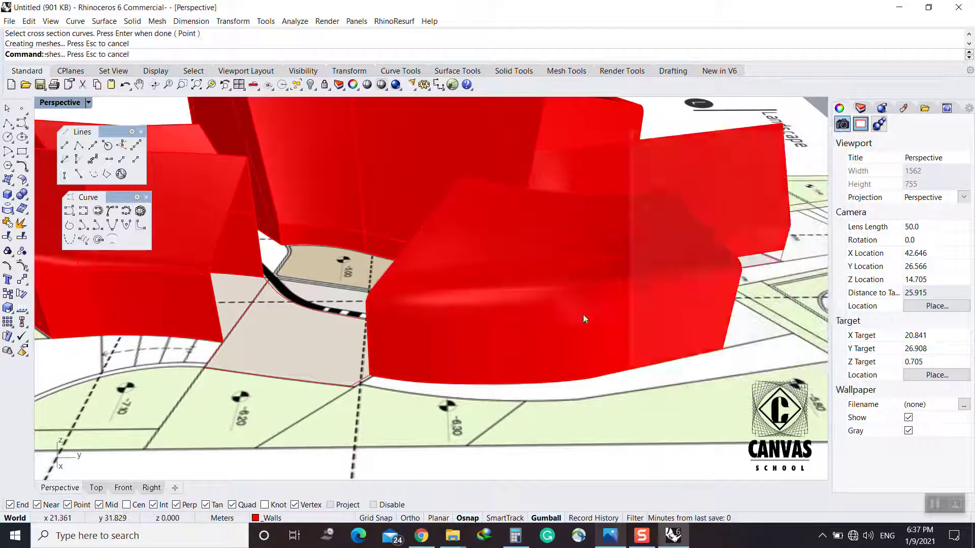
Close the wing's open stair-side end with a patch surface through its profile curves, base line and wall edges
right_click_drag(582, 318, 398, 381)
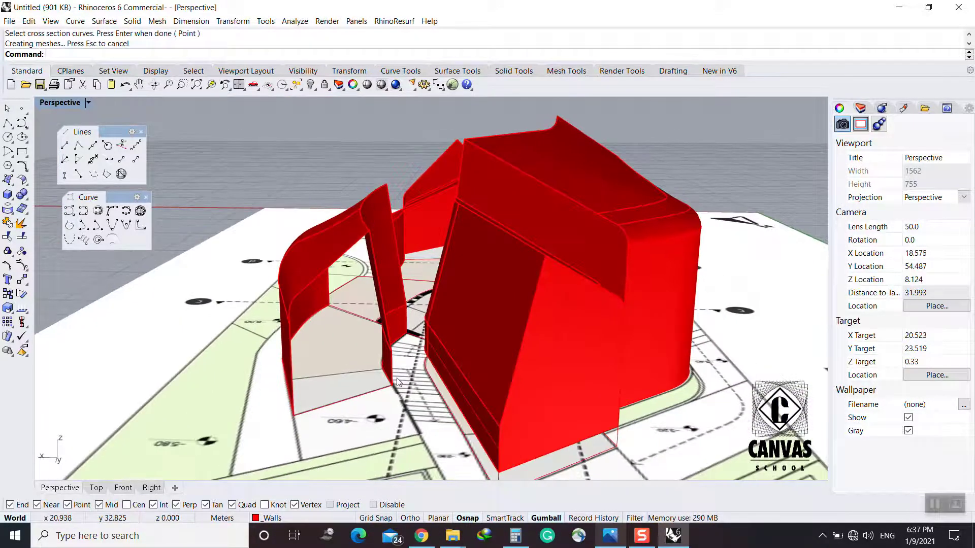
type("Patch")
key("Return")
left_click(382, 294)
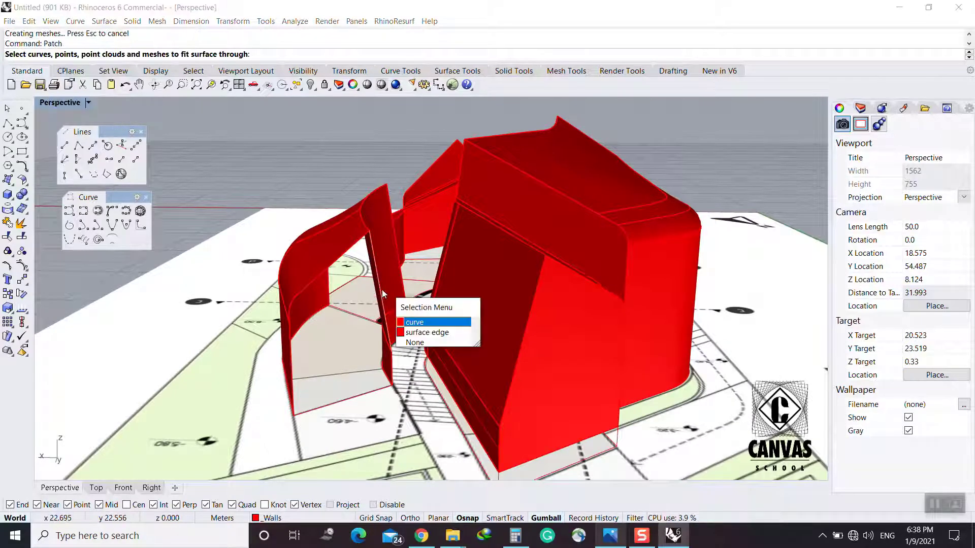
left_click(418, 326)
left_click(364, 300)
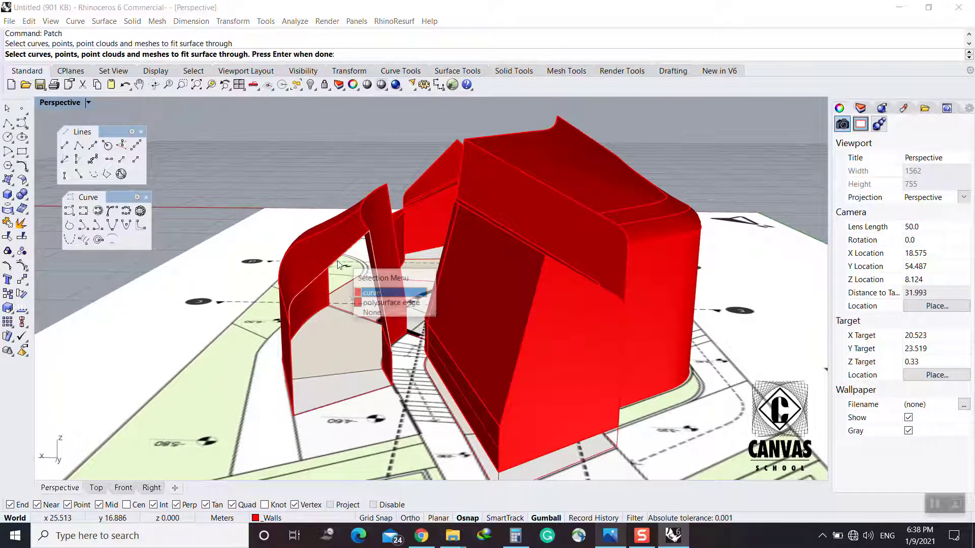
left_click(363, 296)
left_click(314, 397)
left_click(316, 397)
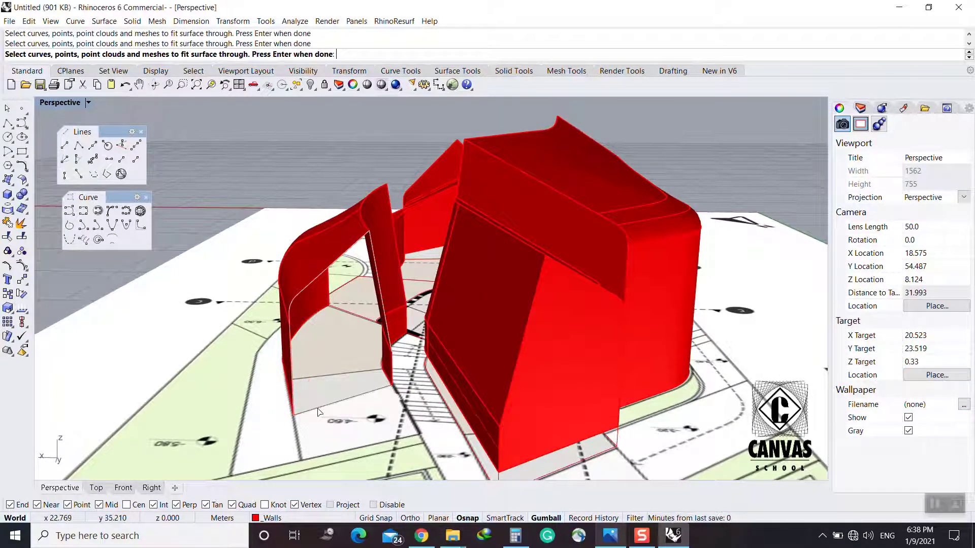
left_click(394, 371)
left_click(423, 399)
key("Return")
key("Return")
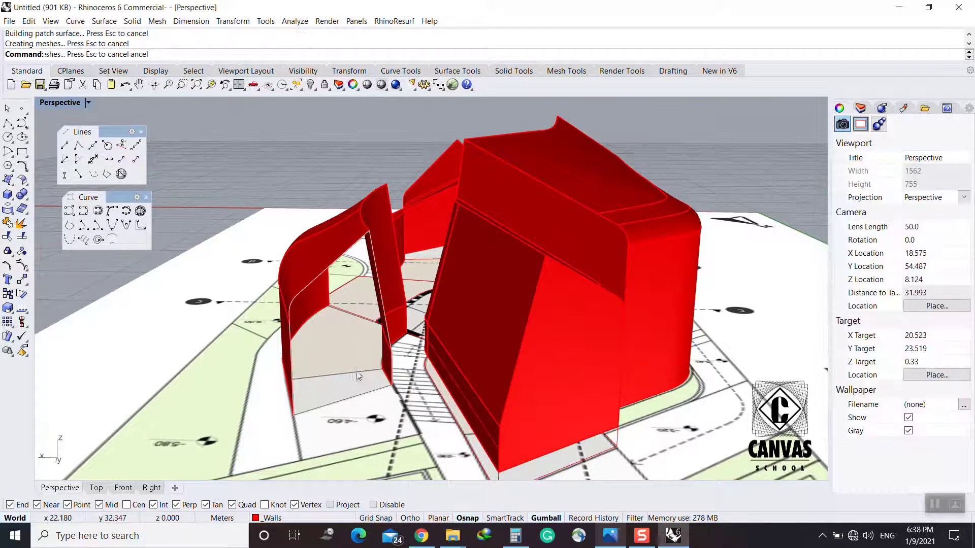
Examine the villa's wings in the concept2.jpg image in Photos, and return to Rhino to inspect the gap between the two front wings
scroll(359, 374, "down", 4)
right_click_drag(309, 317, 481, 351)
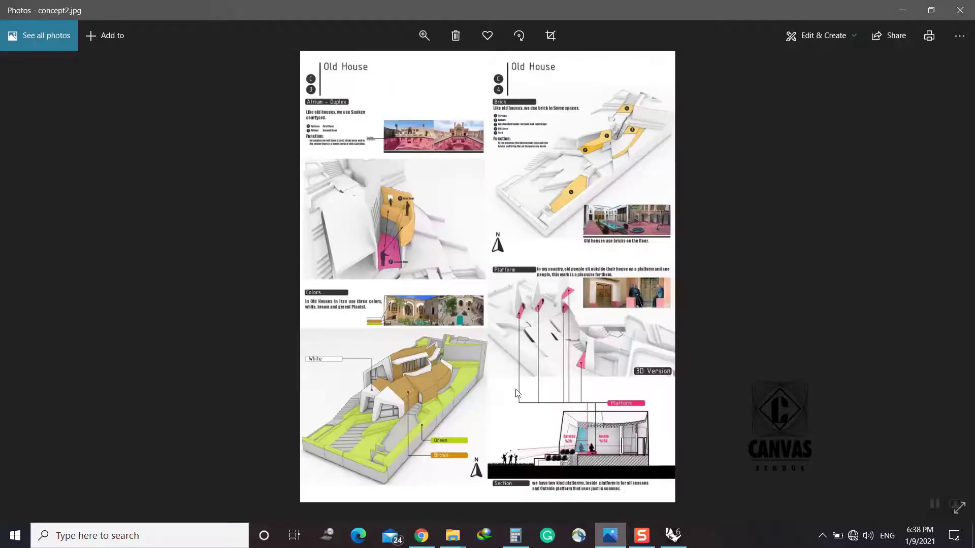
scroll(431, 396, "up", 5)
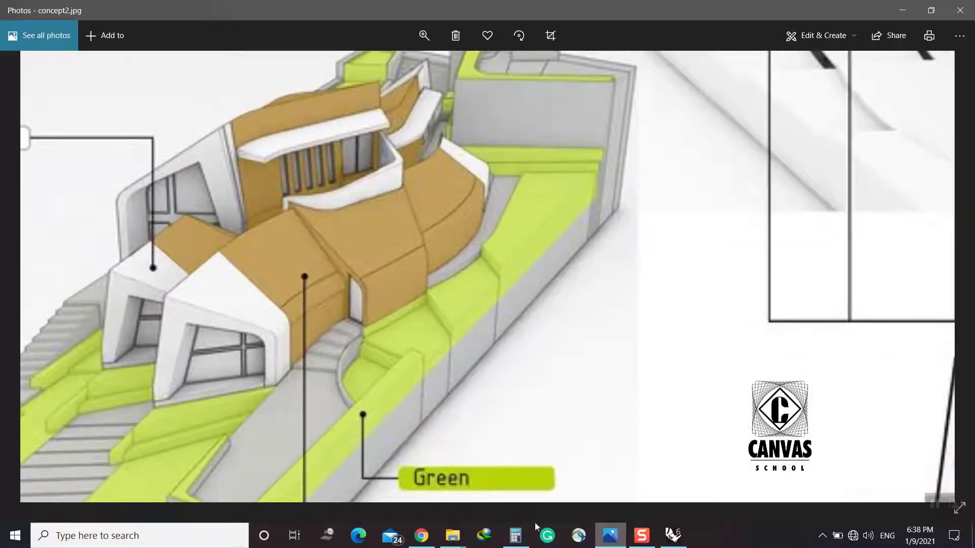
left_click(611, 535)
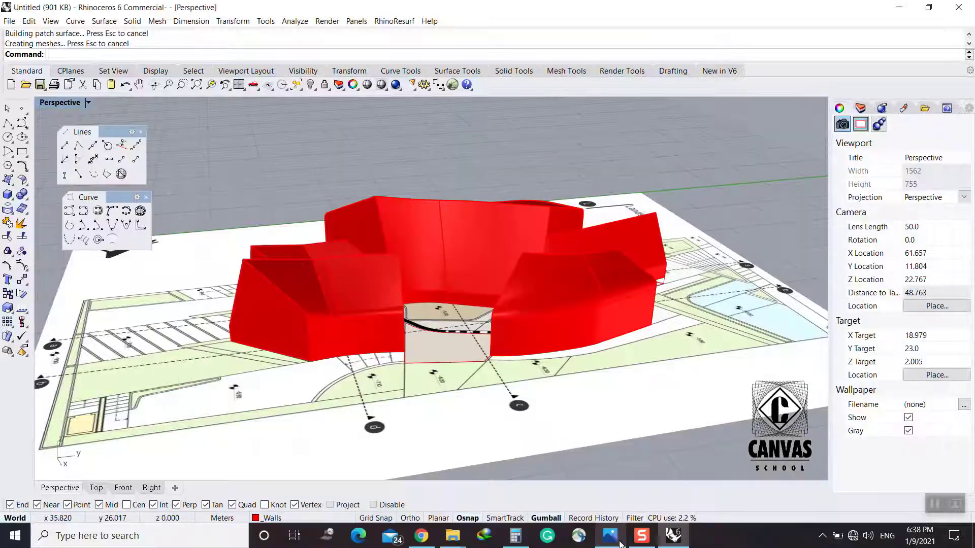
scroll(433, 327, "up", 4)
right_click_drag(381, 348, 447, 386)
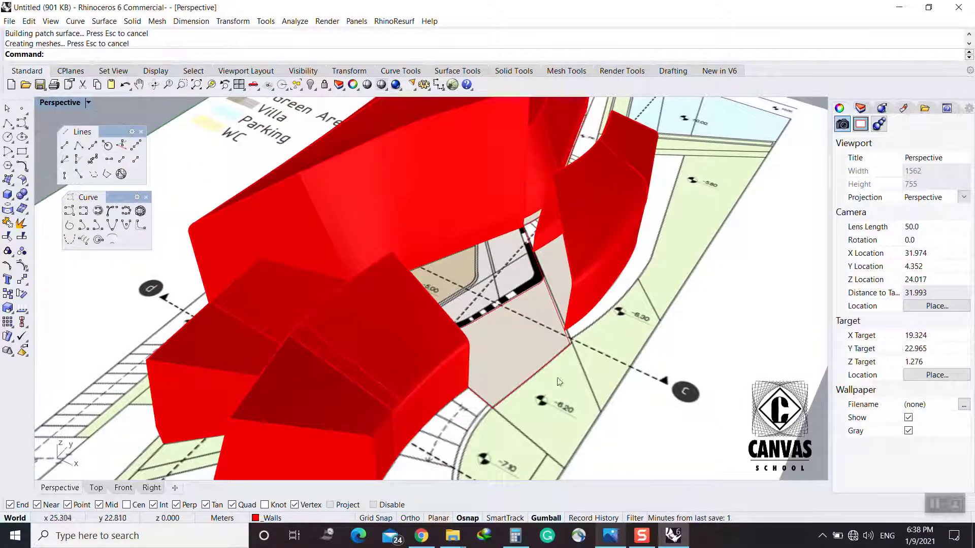
right_click_drag(559, 382, 227, 226)
Draw a vertical line about 1.8 m tall from the outer floor corner beside the new wing, consulting the concept image for reference
left_click(121, 148)
left_click(566, 345)
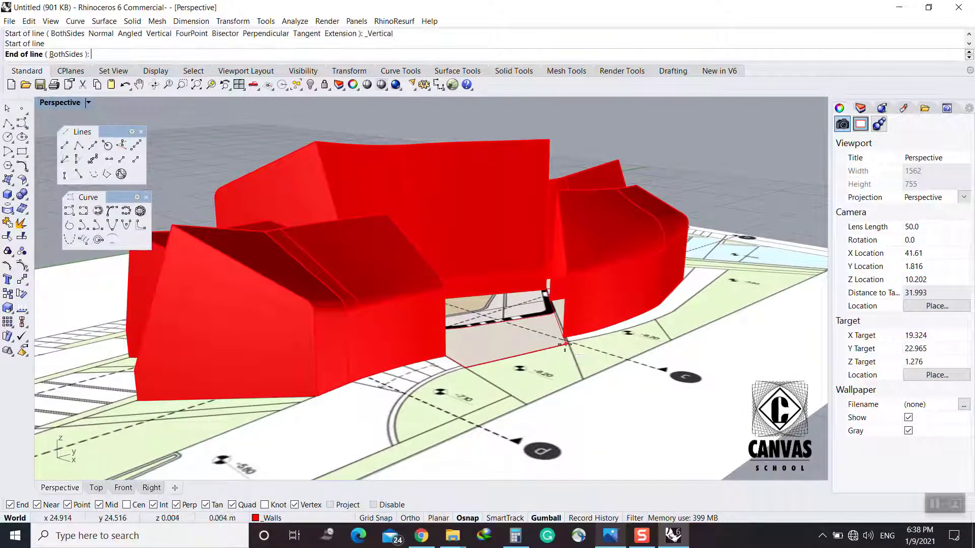
right_click_drag(500, 300, 609, 307)
left_click(607, 542)
left_click(609, 536)
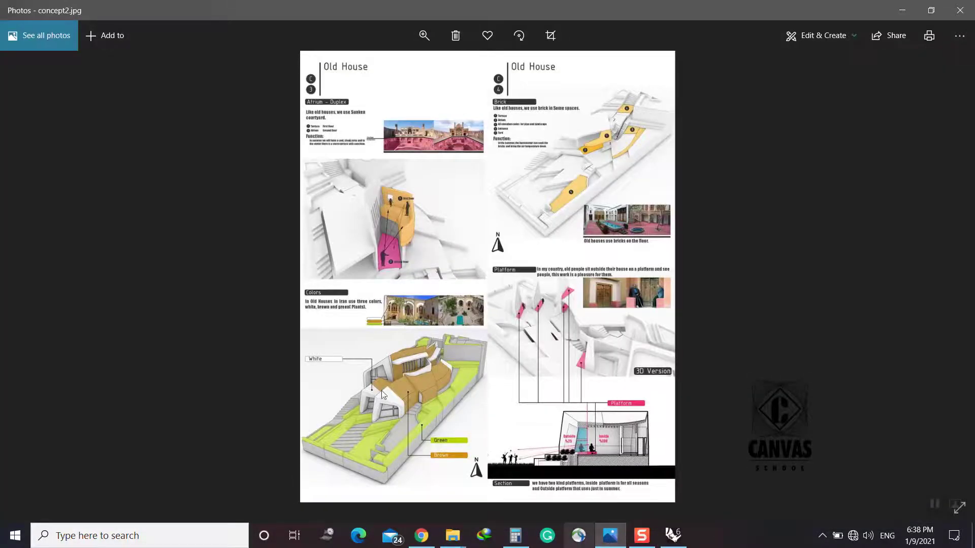
scroll(381, 395, "up", 3)
left_click(673, 536)
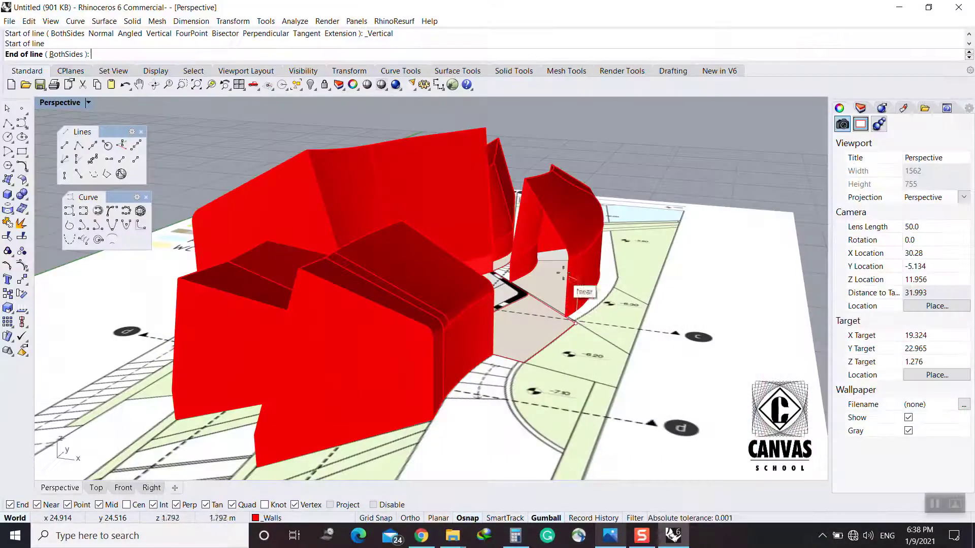
left_click(567, 261)
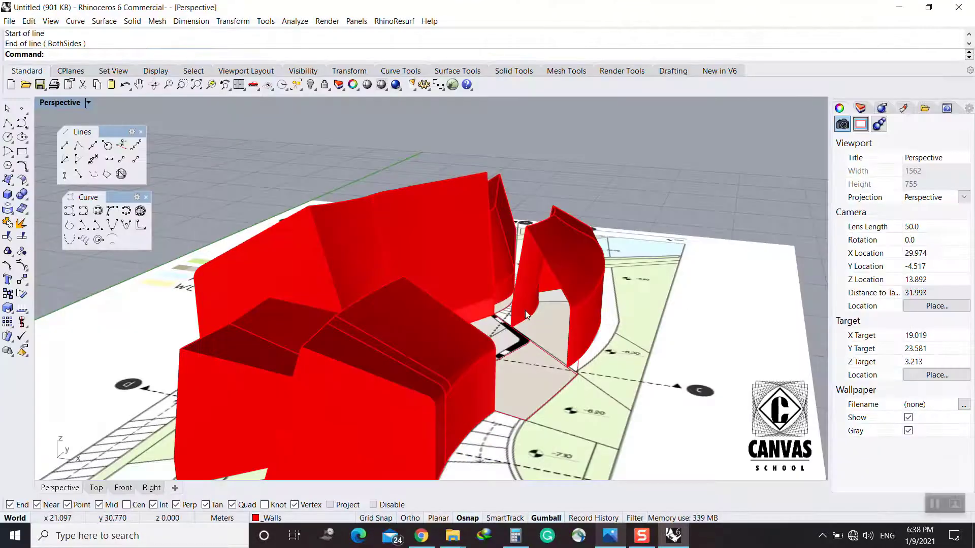
Draw a vertical line 4.5 m tall from the floor's inner corner beside the neighbouring wing, near the curved glazing line
scroll(527, 315, "up", 2)
right_click_drag(526, 325, 432, 406)
right_click(394, 379)
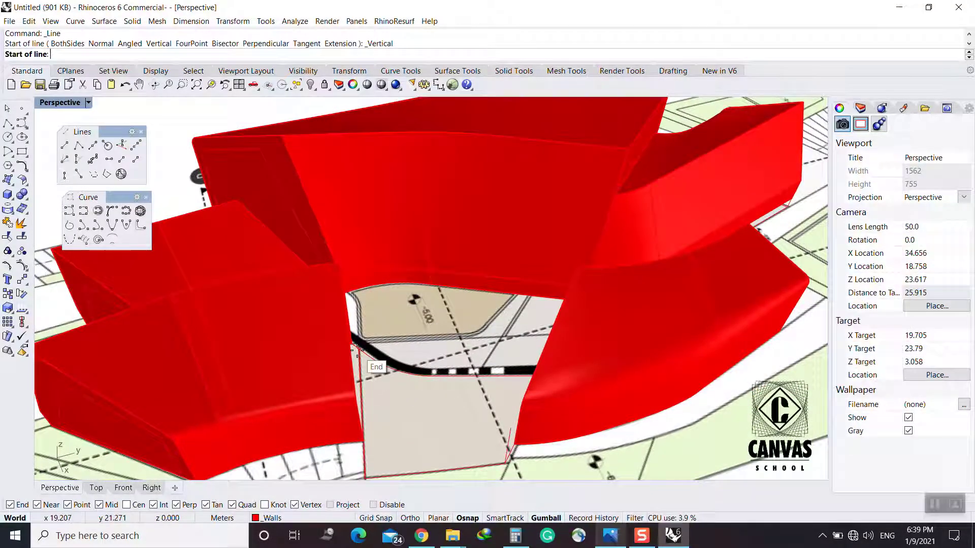
scroll(355, 350, "up", 8)
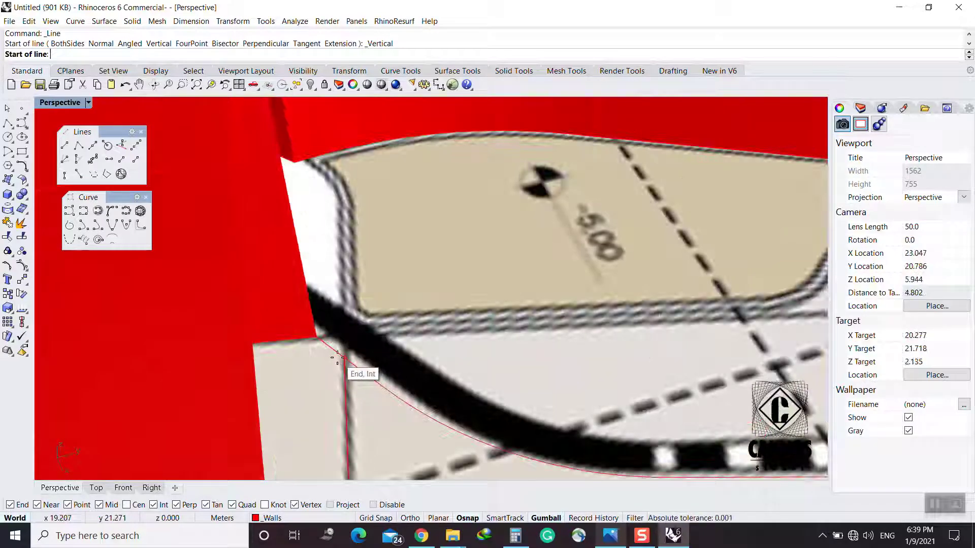
left_click(337, 358)
scroll(337, 358, "down", 7)
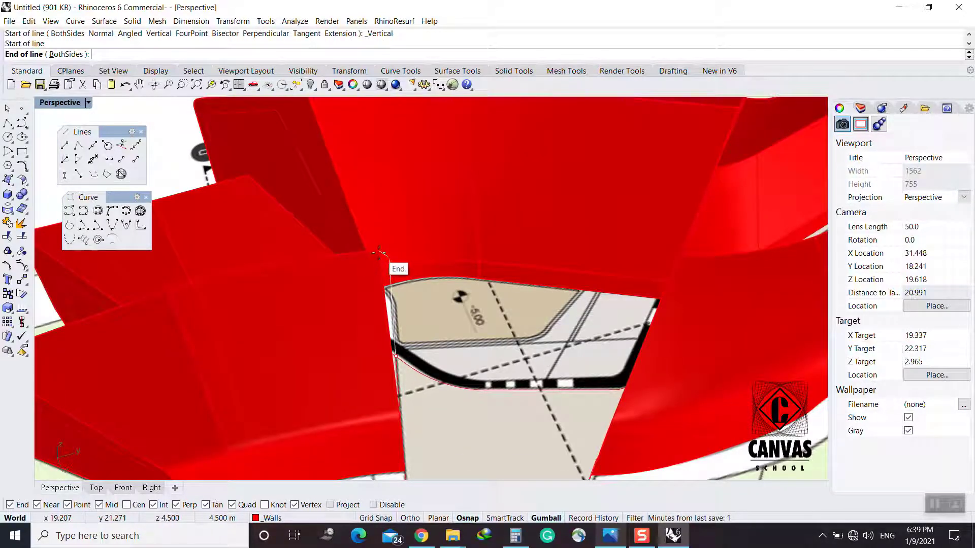
left_click(380, 252)
Finish the vertical line at the floor's inner corner at the neighbouring wing's upper corner height, and clear the stray selections
right_click_drag(379, 252, 413, 257)
left_click(392, 251)
left_click(395, 243, "ctrl+shift")
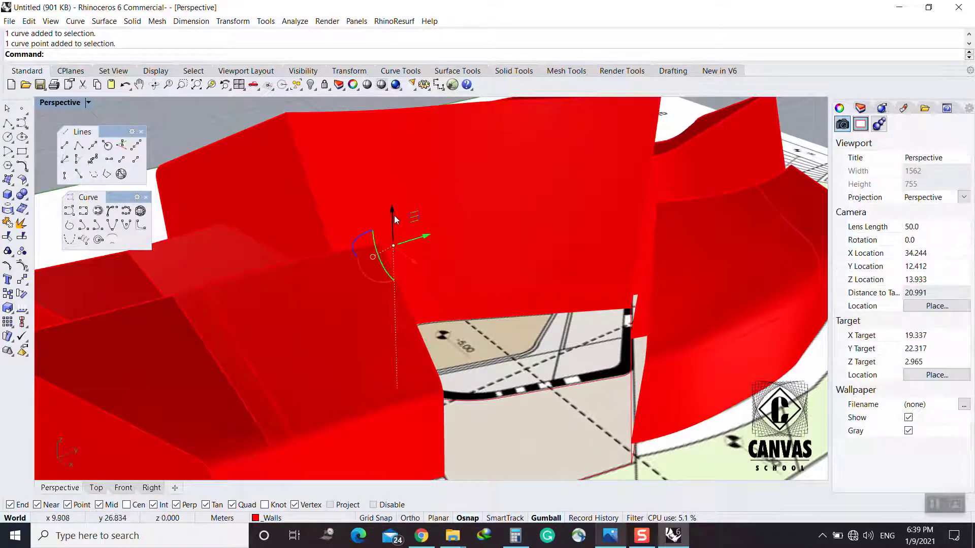
left_click(448, 260)
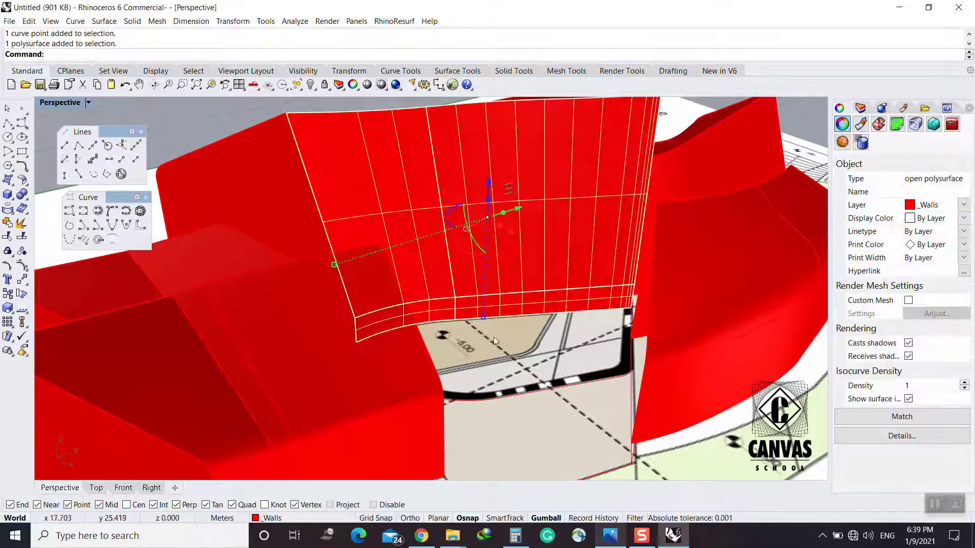
left_click(495, 338)
right_click_drag(495, 339, 542, 416)
key("Escape")
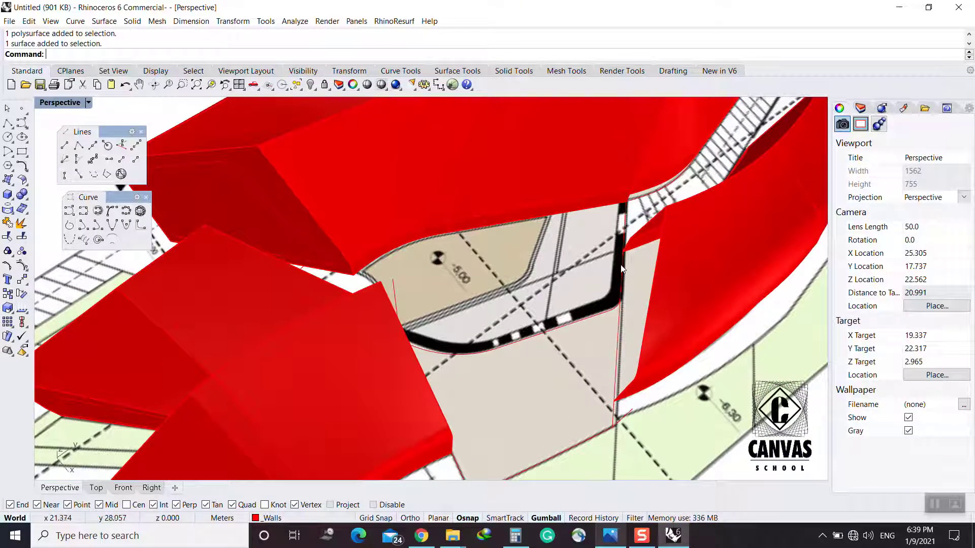
Draw a vertical line 5 m tall from the rounded inner floor corner near the opposite wing
left_click(64, 174)
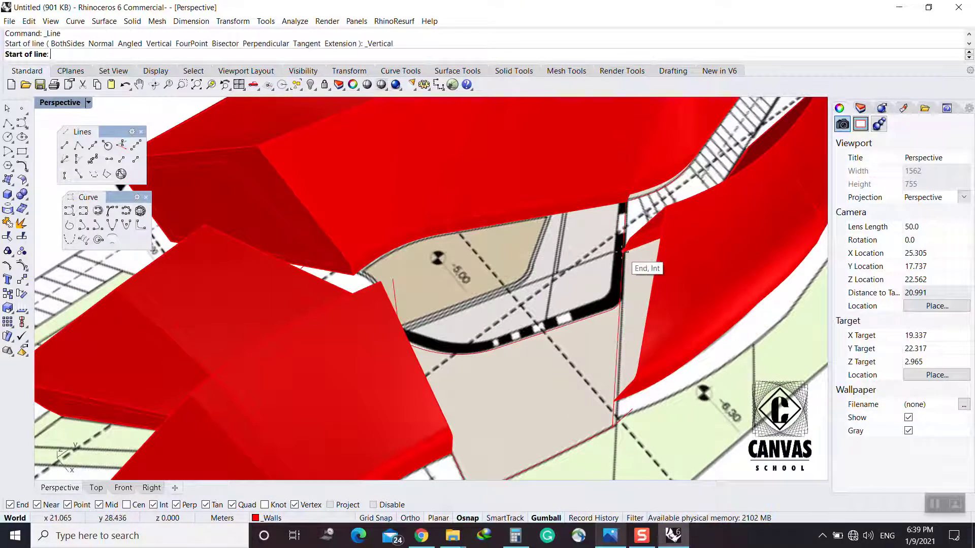
left_click(621, 300)
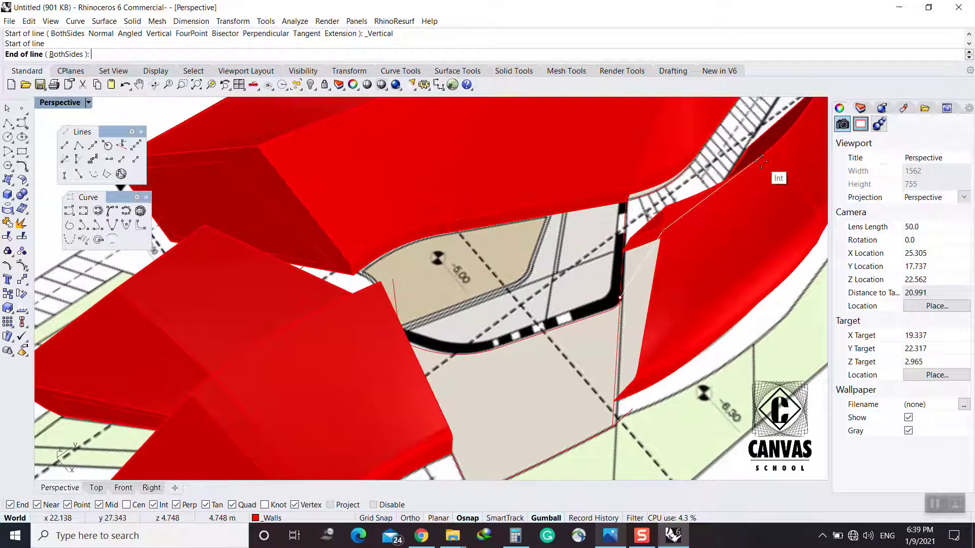
right_click_drag(761, 161, 652, 205)
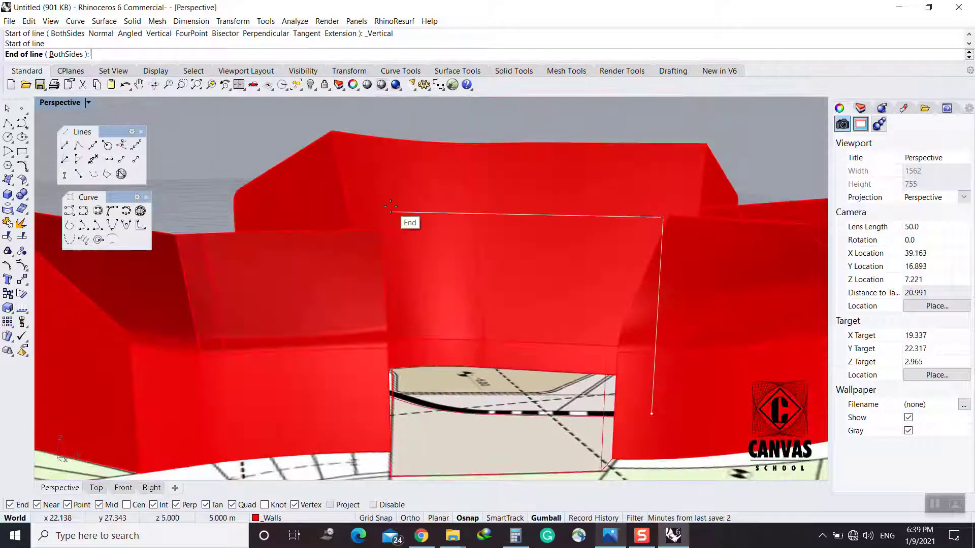
left_click(388, 212)
right_click_drag(422, 228, 532, 337)
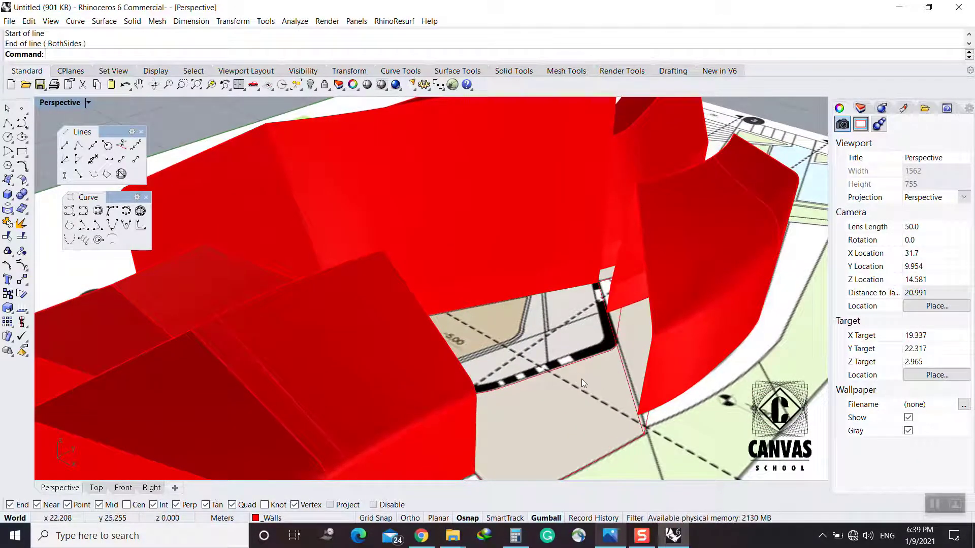
Delete the 5 m vertical line standing on the rounded inner floor corner
right_click_drag(581, 378, 577, 309)
left_click(573, 309)
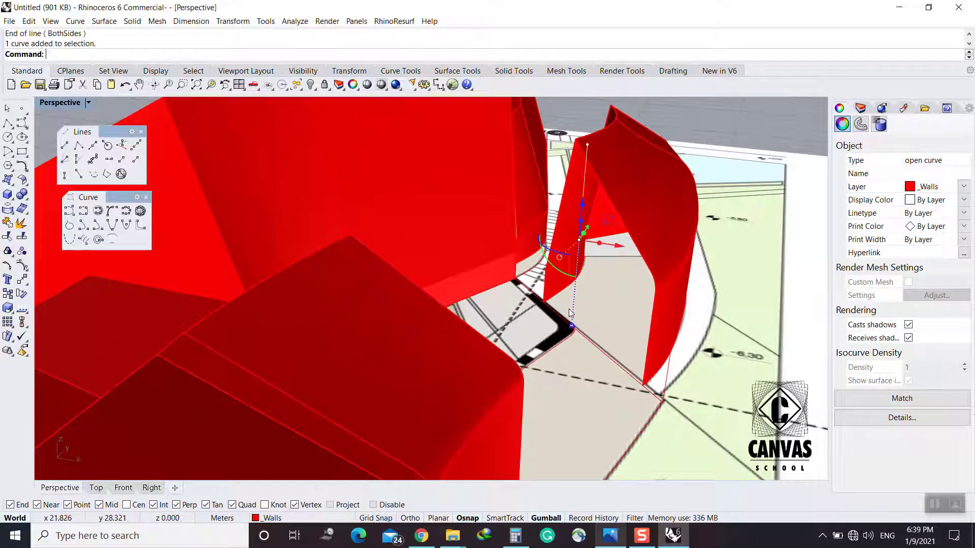
type("d")
key("space")
type("l")
key("space")
key("Escape")
Draw a short vertical line at the rounded inner floor corner and a 5 m vertical guide line farther along the floor edge
left_click(121, 145)
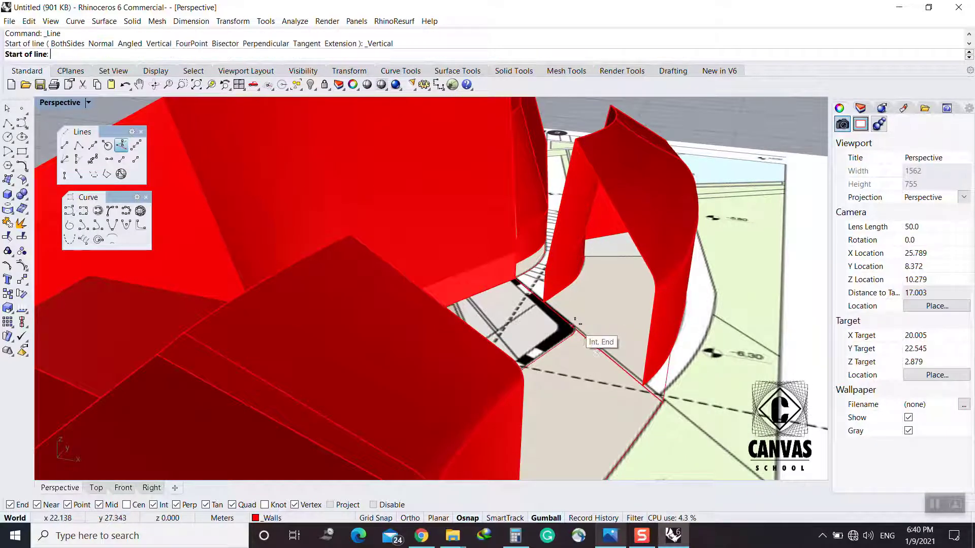
left_click(573, 323)
key("Return")
key("Return")
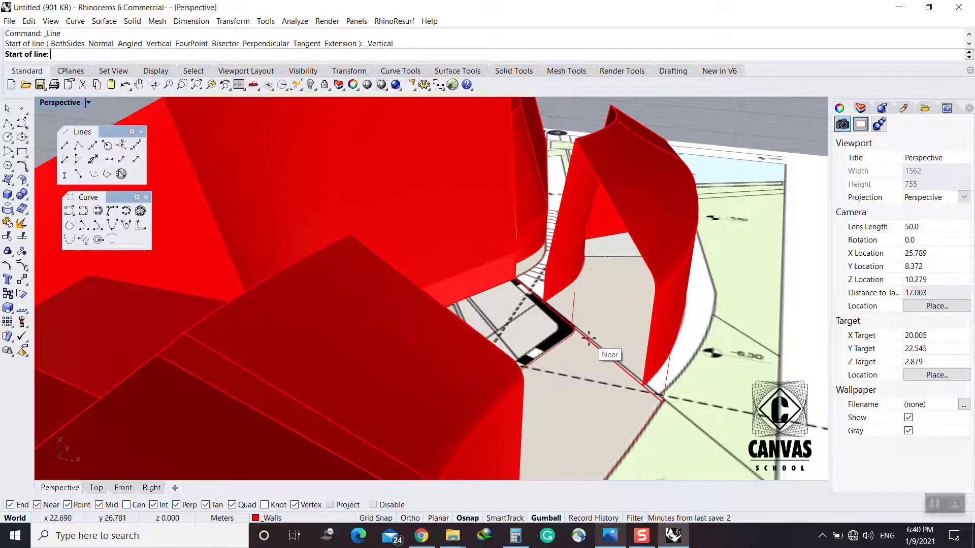
left_click(589, 339)
left_click(576, 140)
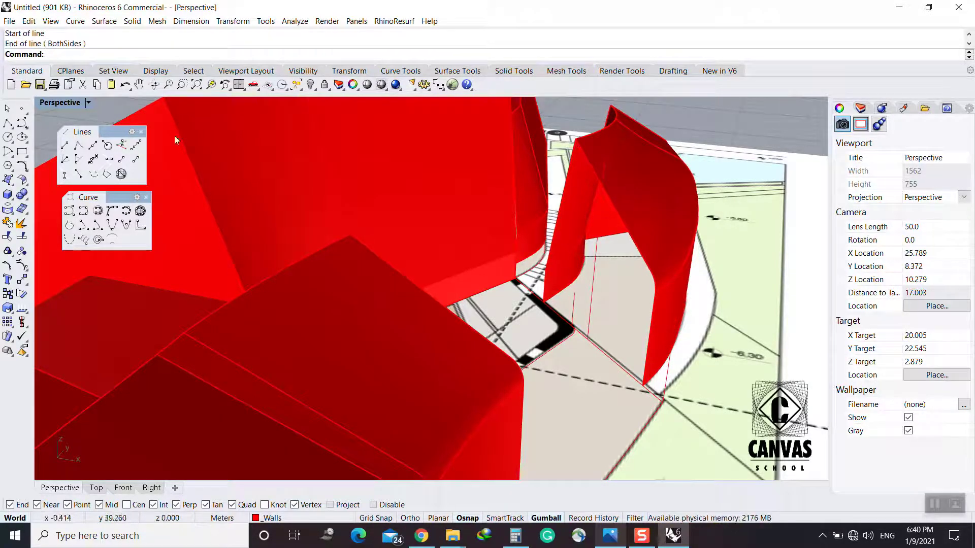
Connect the tops of the short inner line and the outer corner line to the top of the 5 m guide line
left_click(64, 146)
left_click(574, 294)
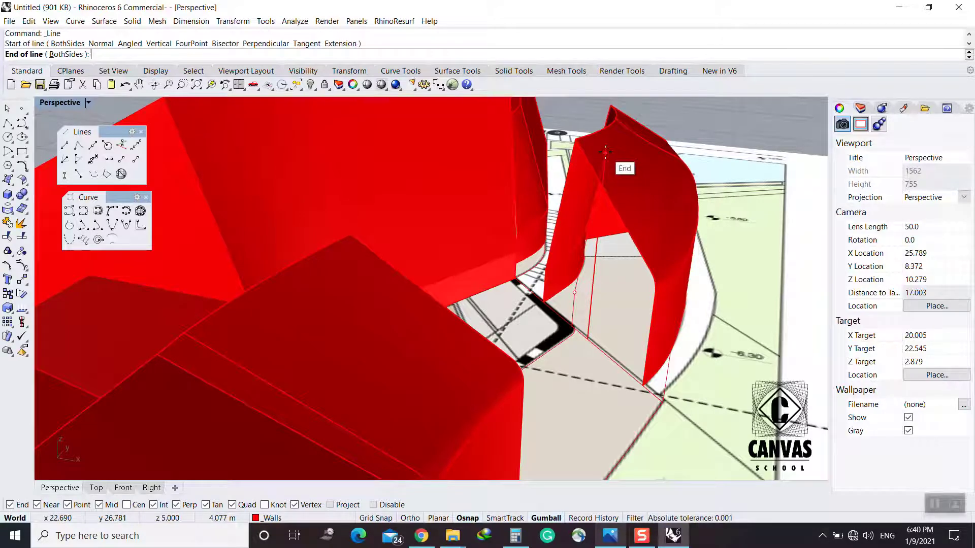
left_click(605, 152)
right_click_drag(617, 282, 687, 295)
key("Return")
left_click(651, 276)
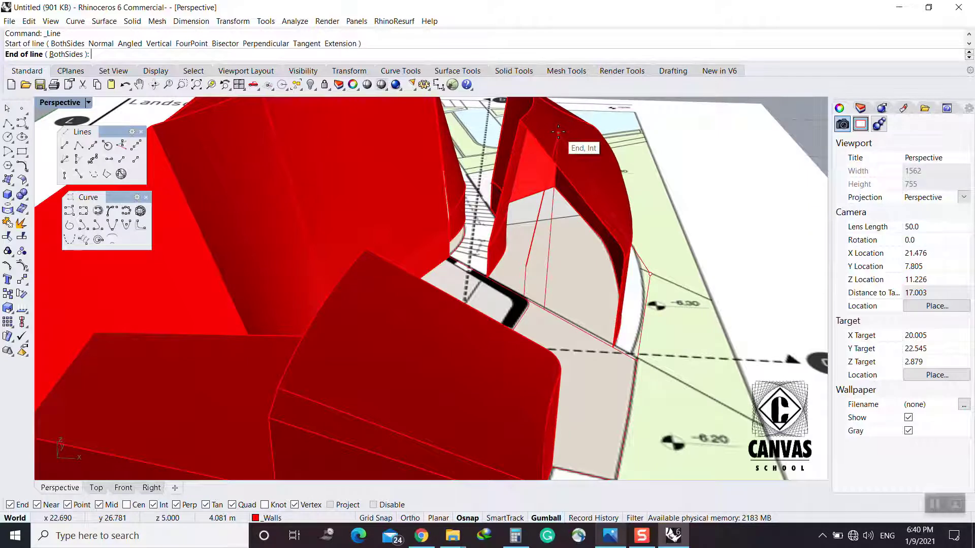
left_click(558, 132)
Fillet the corners of the wing's end profile with a 0.5 m radius and delete the vertical guide line
type("F")
key("Return")
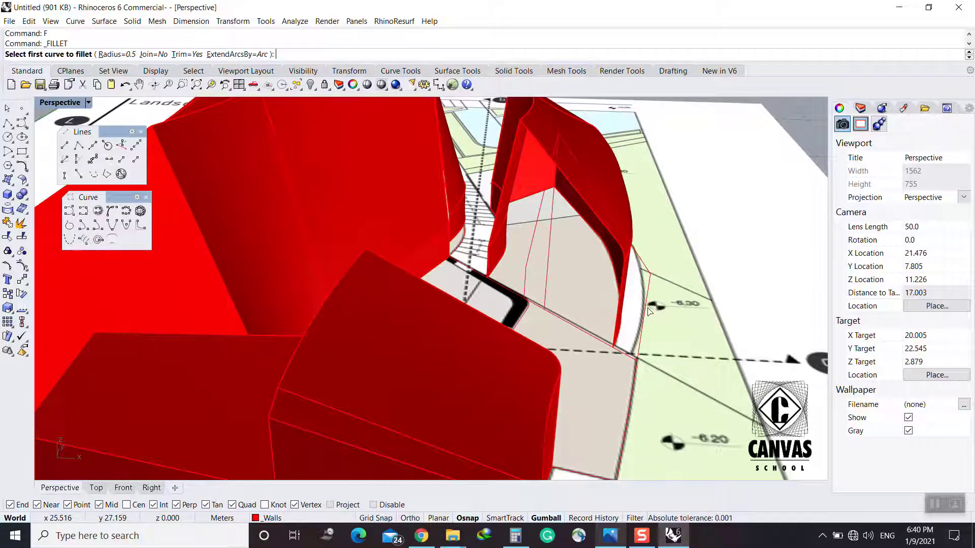
left_click(647, 311)
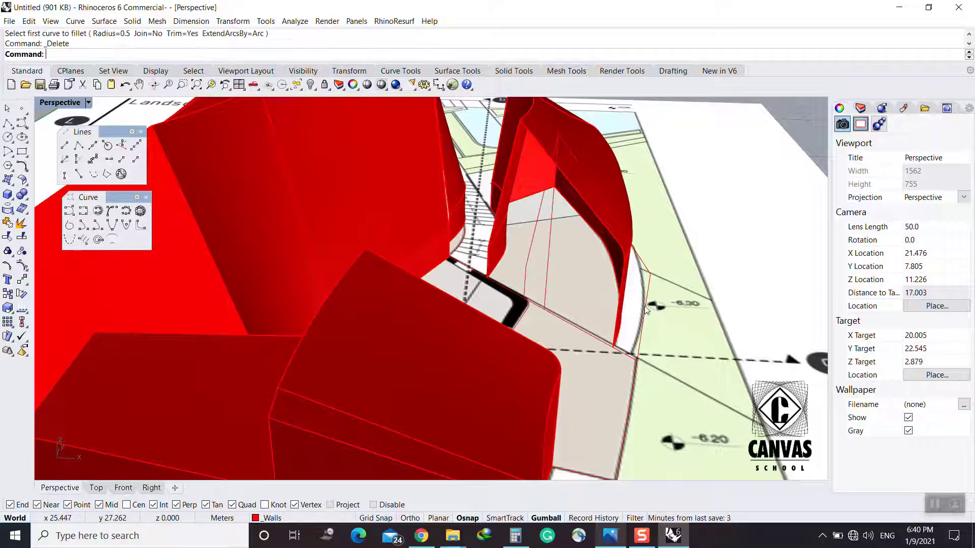
left_click(644, 261)
right_click_drag(644, 261, 538, 278)
left_click(535, 274)
type("d")
key("space")
right_click_drag(596, 317, 577, 332)
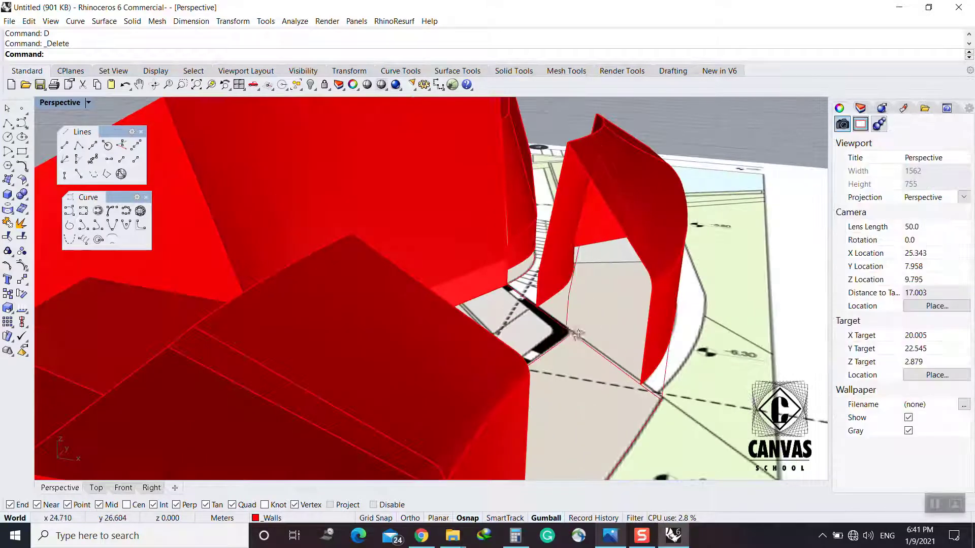
left_click(569, 326)
left_click(577, 256, "shift")
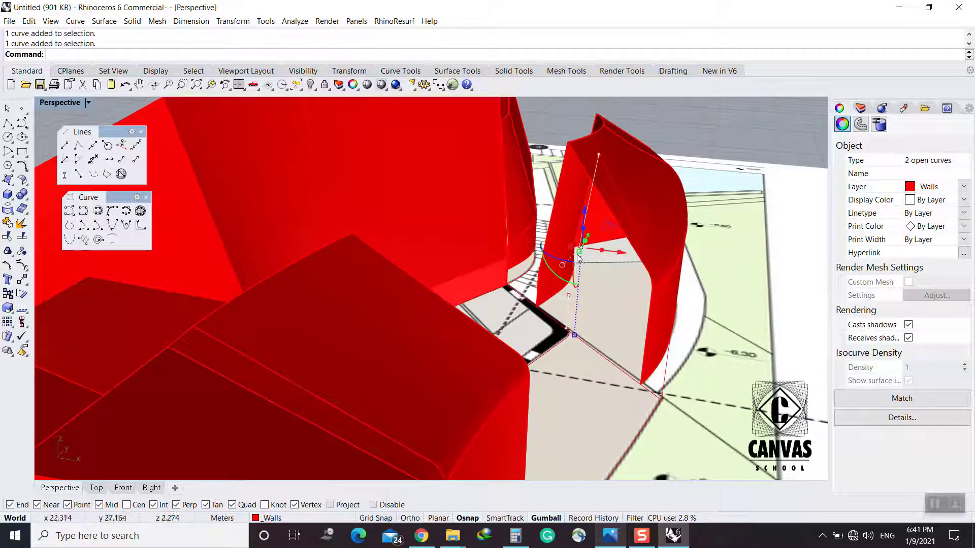
left_click(647, 254, "shift")
left_click(674, 307, "shift")
left_click(700, 338)
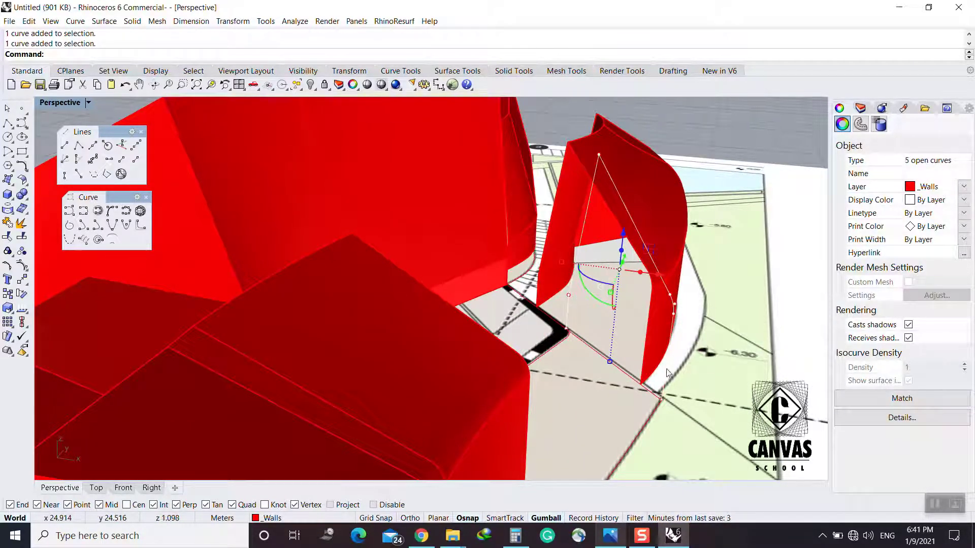
left_click(656, 393, "shift")
scroll(582, 342, "up", 8)
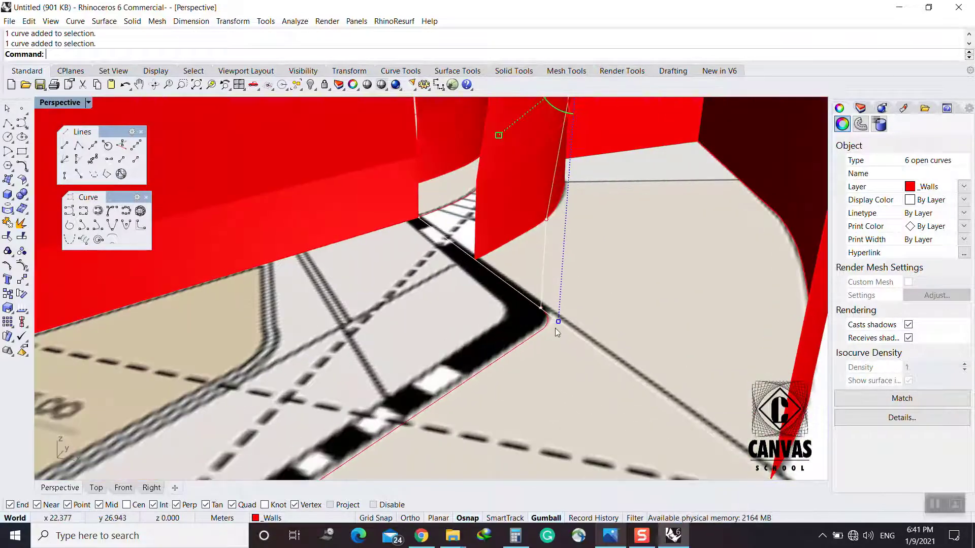
key("Escape")
Split the base line along the floor edge, using the short vertical line as the cutting object
type("SP")
key("Return")
left_click(555, 317)
key("Return")
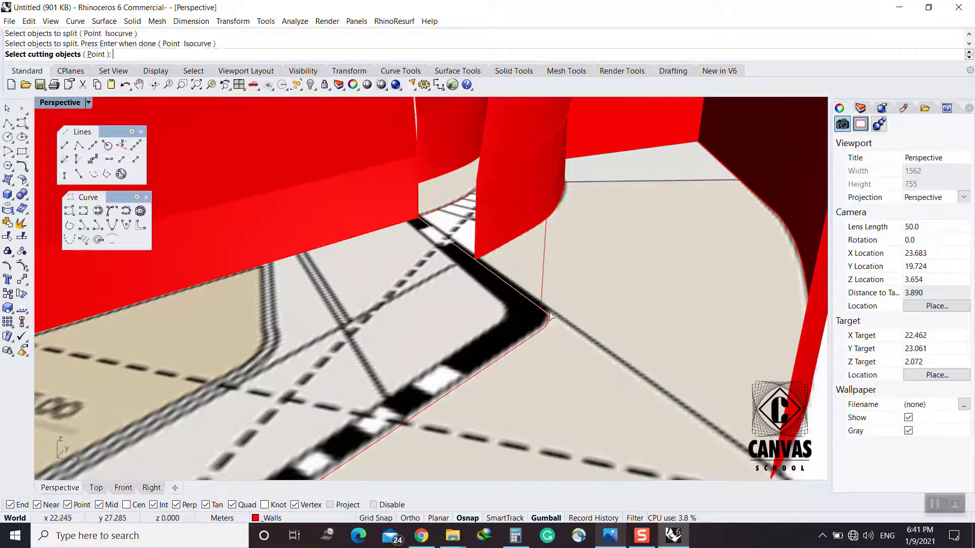
left_click(542, 298)
key("Return")
Close the wing's open end with a patch surface through its base line, vertical lines, sloped lines and fillet arcs
left_click(561, 323)
left_click(542, 294, "shift")
scroll(596, 336, "down", 3)
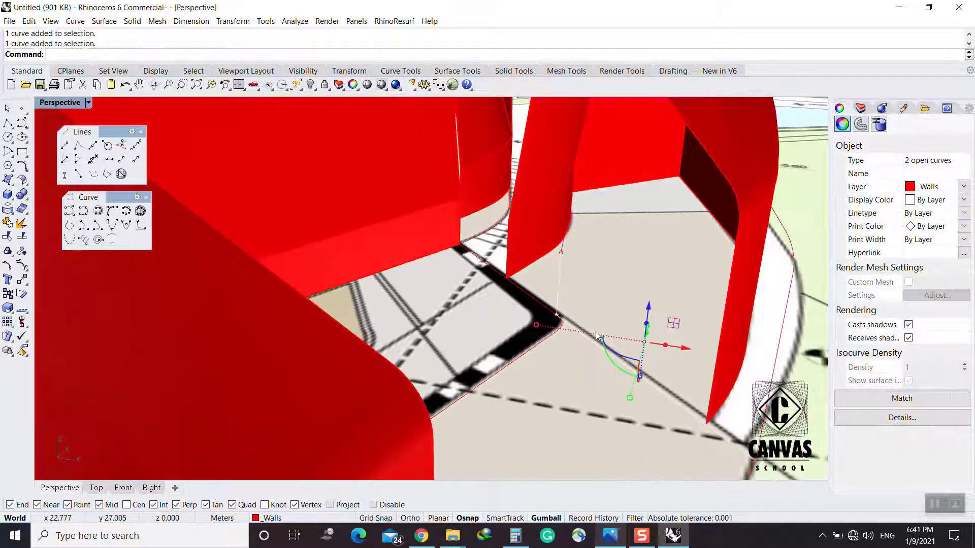
right_click_drag(559, 271, 592, 268)
left_click(481, 211, "shift")
scroll(528, 270, "down", 4)
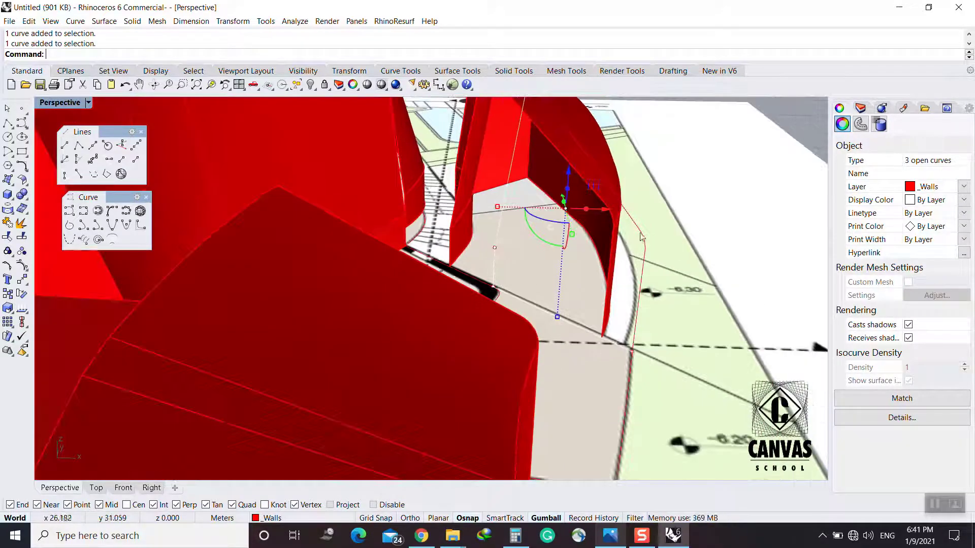
left_click(644, 246, "shift")
left_click(665, 262)
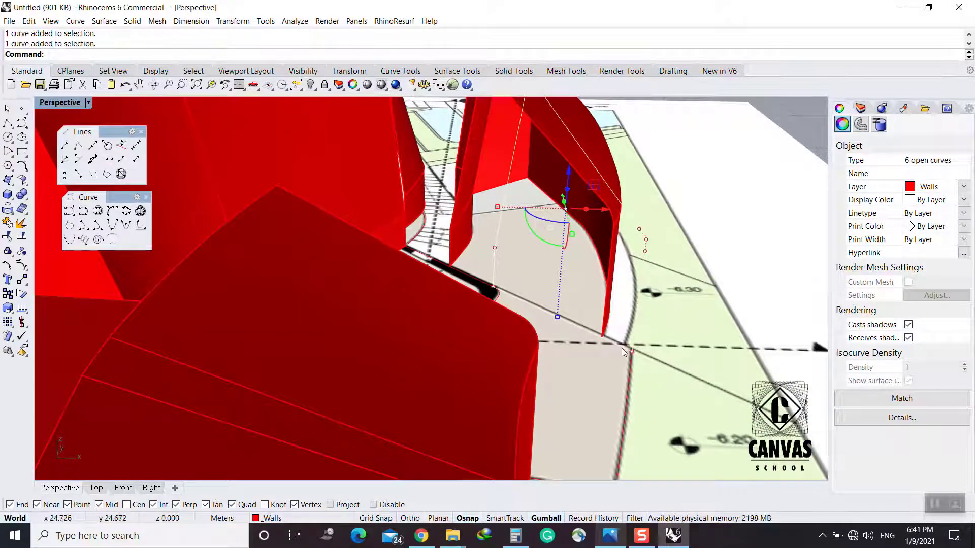
type("Patch")
key("Return")
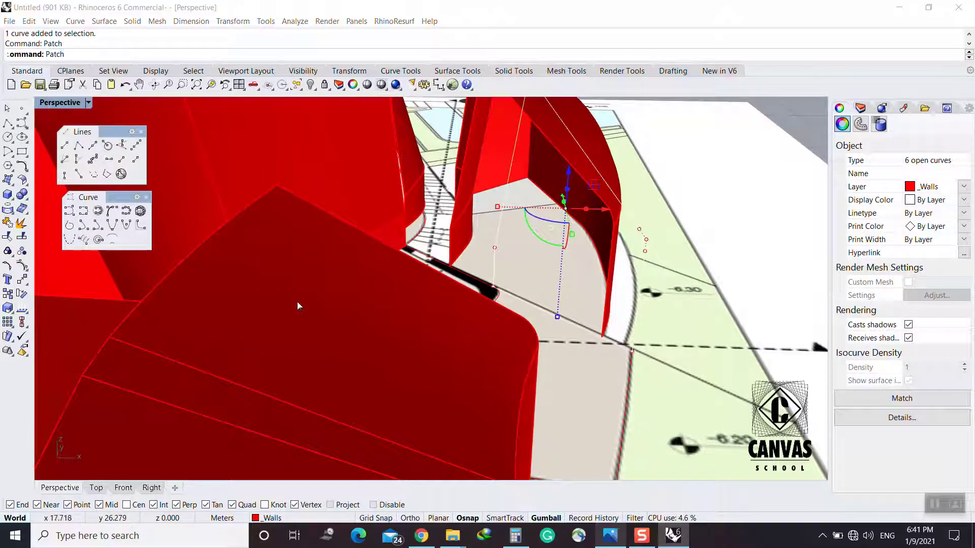
key("Return")
scroll(617, 324, "down", 2)
right_click_drag(618, 328, 375, 293)
left_click(581, 348)
scroll(580, 347, "down", 3)
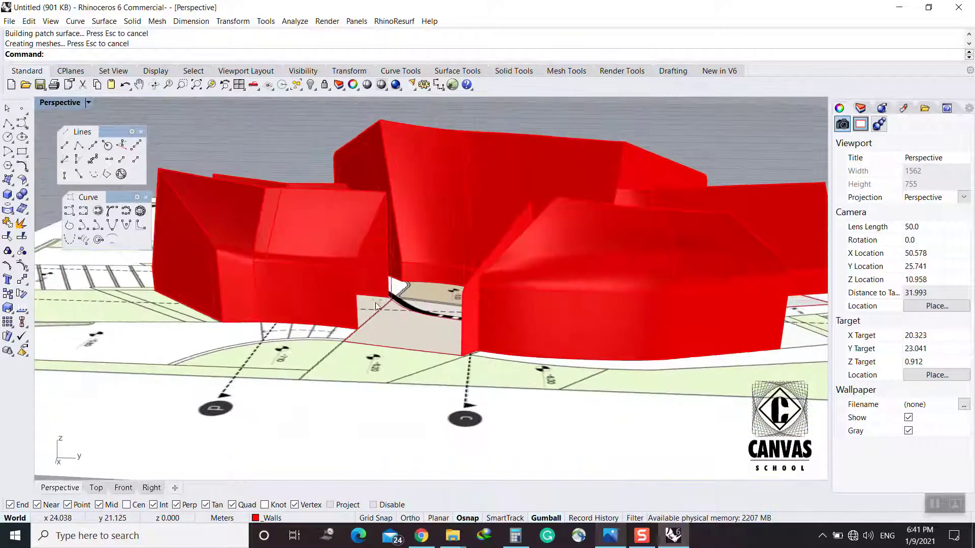
Try to draw a vertical line at the floor's outer corner beside the patched wing end
scroll(371, 293, "up", 4)
right_click_drag(355, 343, 387, 355)
right_click_drag(320, 364, 319, 359)
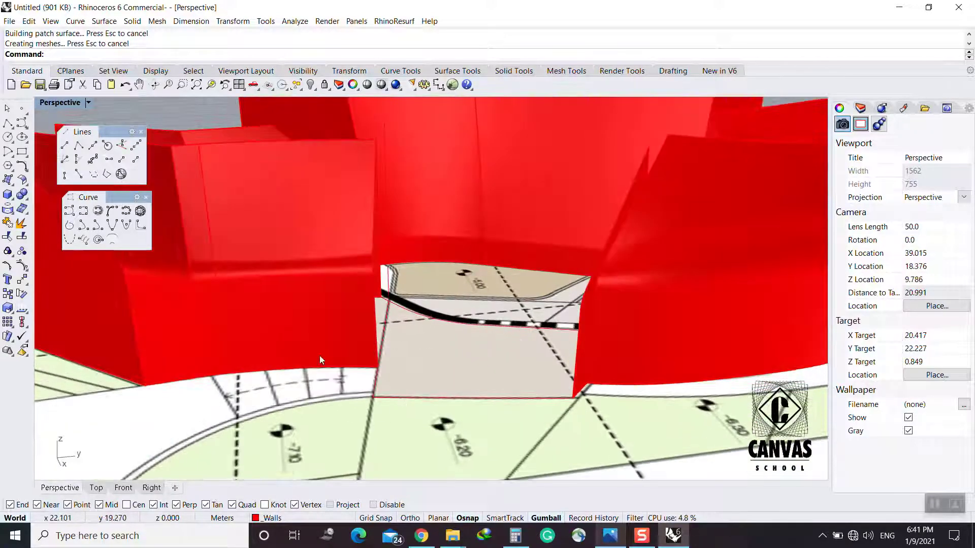
left_click(123, 145)
left_click(609, 349)
right_click_drag(595, 319, 617, 231)
left_click(613, 239)
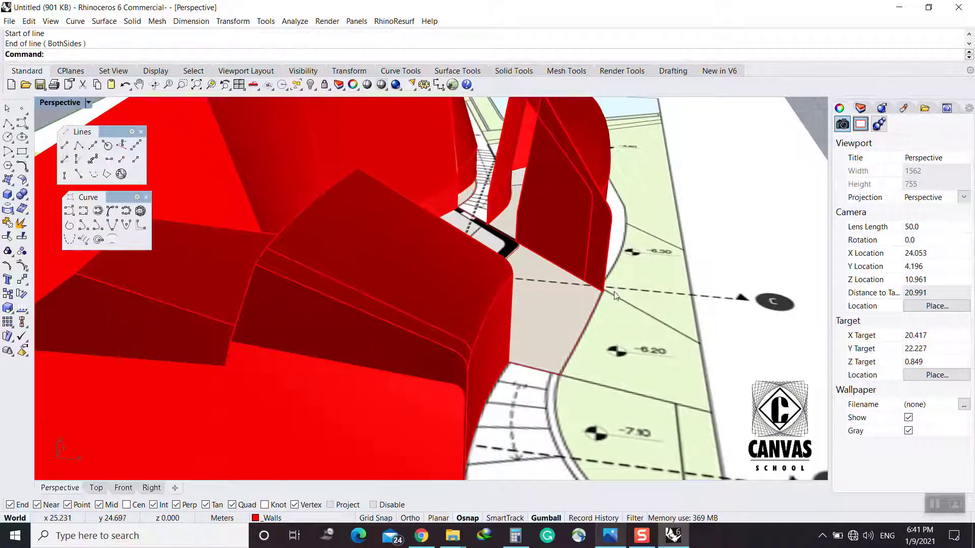
Undo the trial vertical line together with the patch and fillet, and redo the patched wing end
key("ctrl+z")
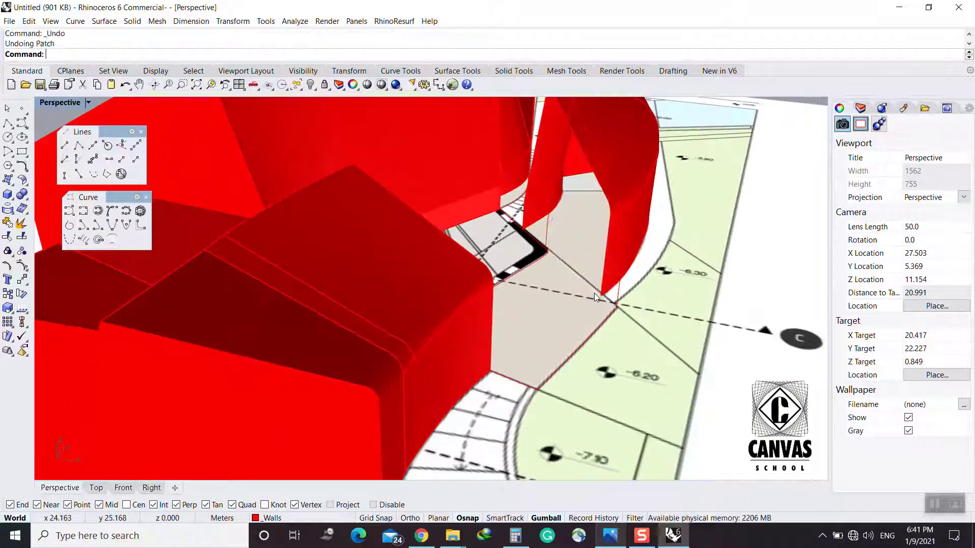
key("ctrl+z")
right_click_drag(594, 293, 470, 390)
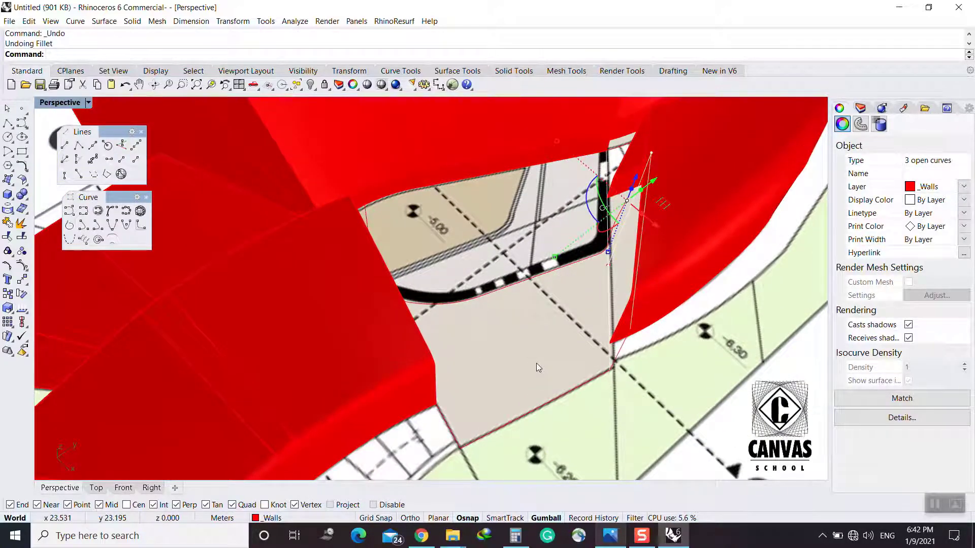
key("Escape")
key("ctrl+y")
Draw a vertical line 3 m tall from the outer floor corner beside the stair-side wing
left_click(121, 145)
left_click(478, 415)
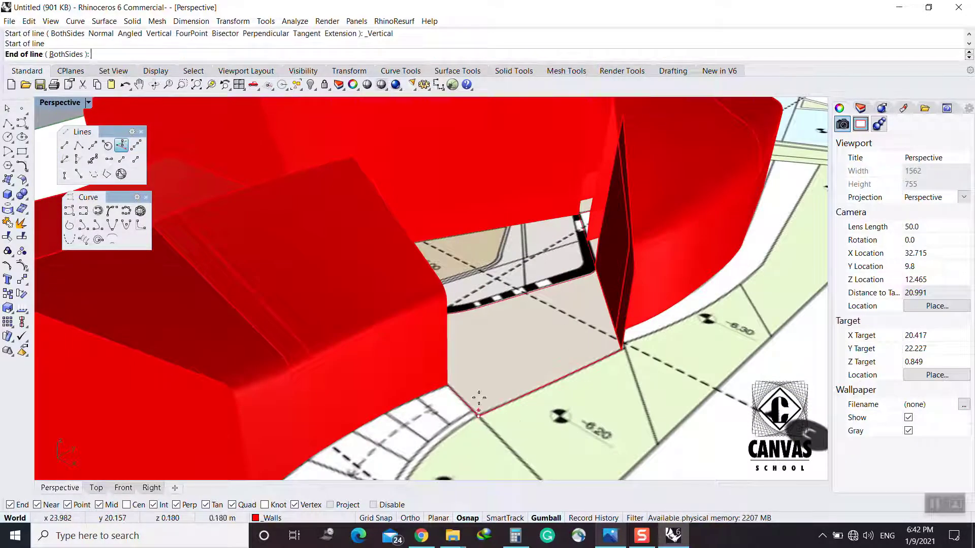
type("3")
key("Return")
left_click(490, 332)
Examine the open floor between the two front wings from above, and inspect its inner corner beside the stair-side wing
scroll(493, 343, "down", 6)
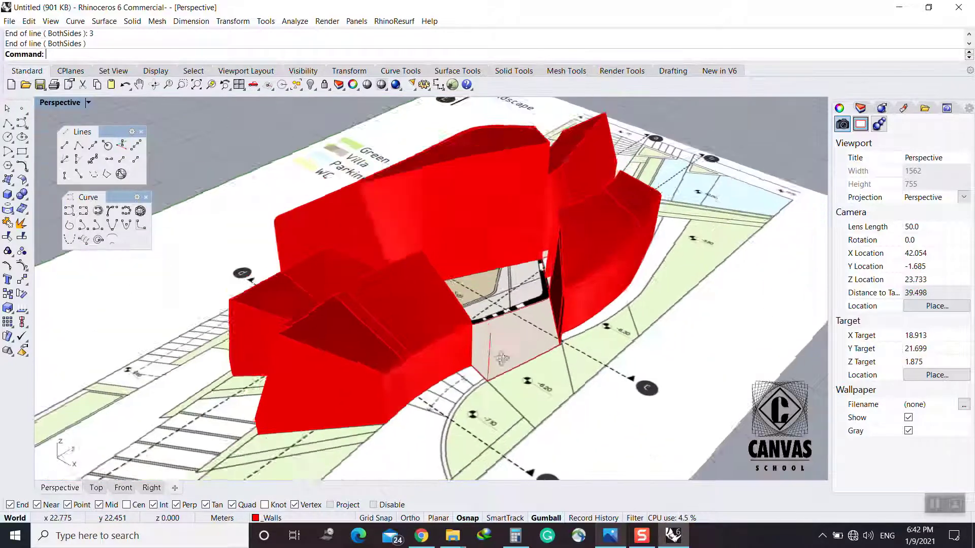
right_click_drag(500, 358, 559, 377)
scroll(555, 362, "down", 4)
right_click_drag(539, 343, 551, 410)
scroll(551, 409, "down", 3)
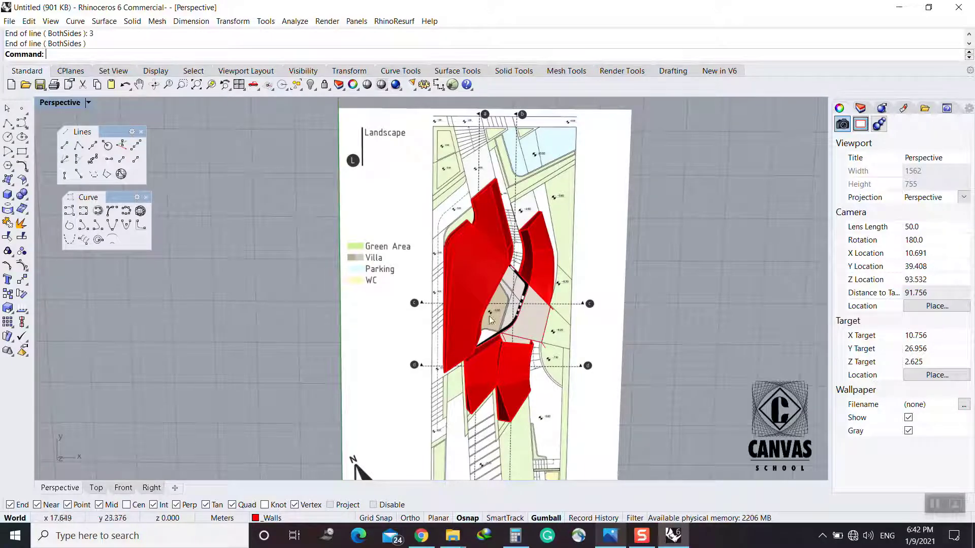
scroll(522, 339, "up", 3)
mouse_move(522, 339)
right_mouse_down()
mouse_move(552, 379)
mouse_move(534, 333)
right_mouse_up()
scroll(552, 379, "up", 3)
right_click_drag(534, 333, 407, 365)
scroll(376, 297, "up", 6)
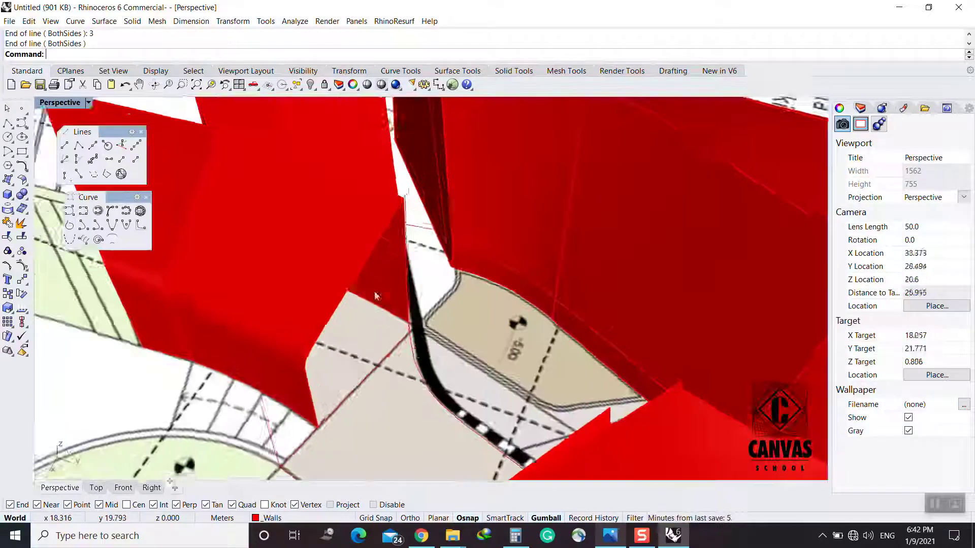
scroll(443, 374, "up", 2)
right_click_drag(375, 297, 347, 345)
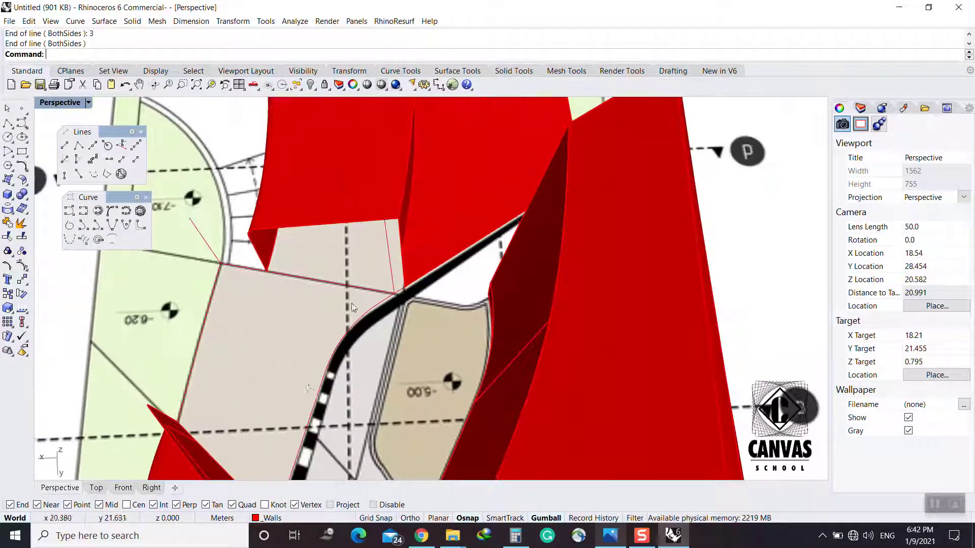
scroll(376, 274, "up", 8)
scroll(420, 332, "down", 5)
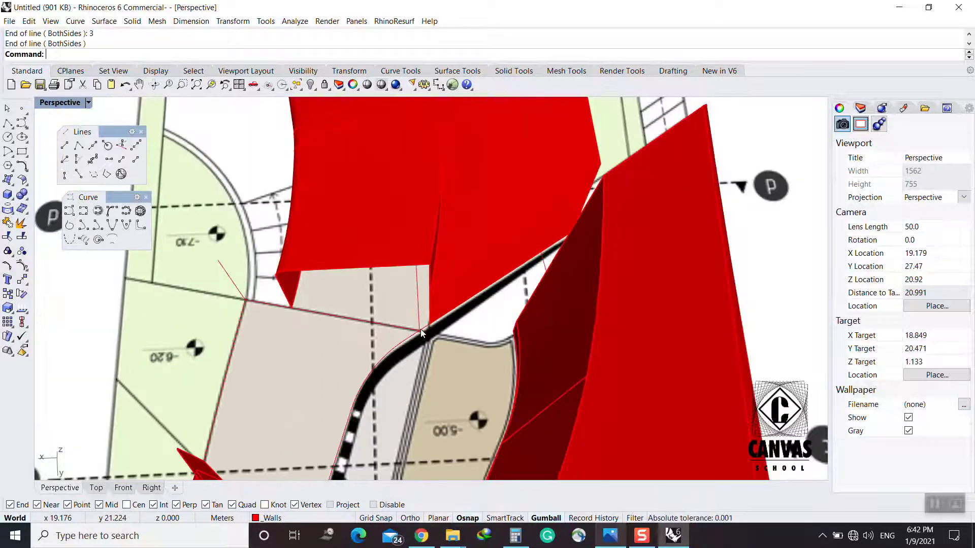
Join the three curves tracing the curved black wall along the floor's inner edge into one curve
scroll(421, 332, "down", 2)
left_click(428, 328)
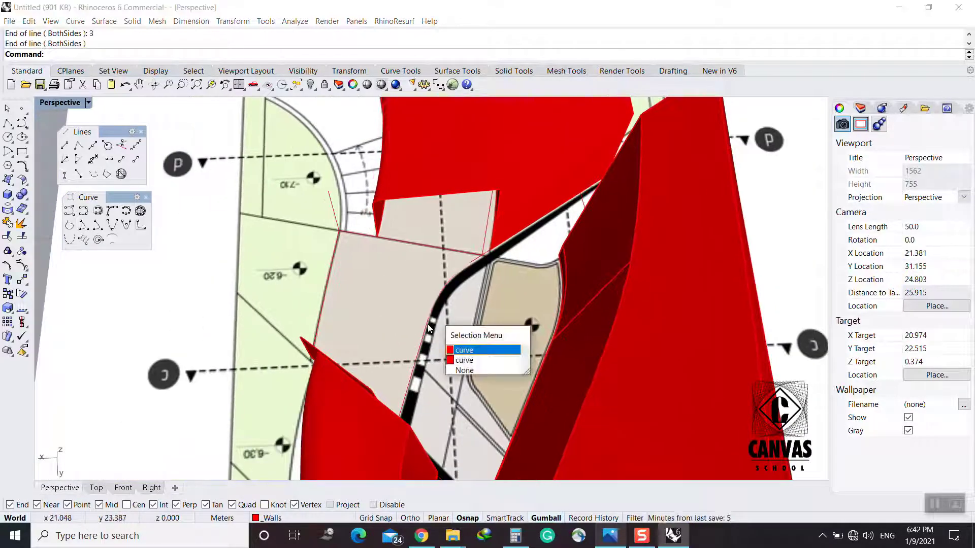
left_click(460, 351)
scroll(438, 353, "up", 4)
left_click(416, 341, "shift")
left_click(444, 361)
scroll(443, 361, "down", 2)
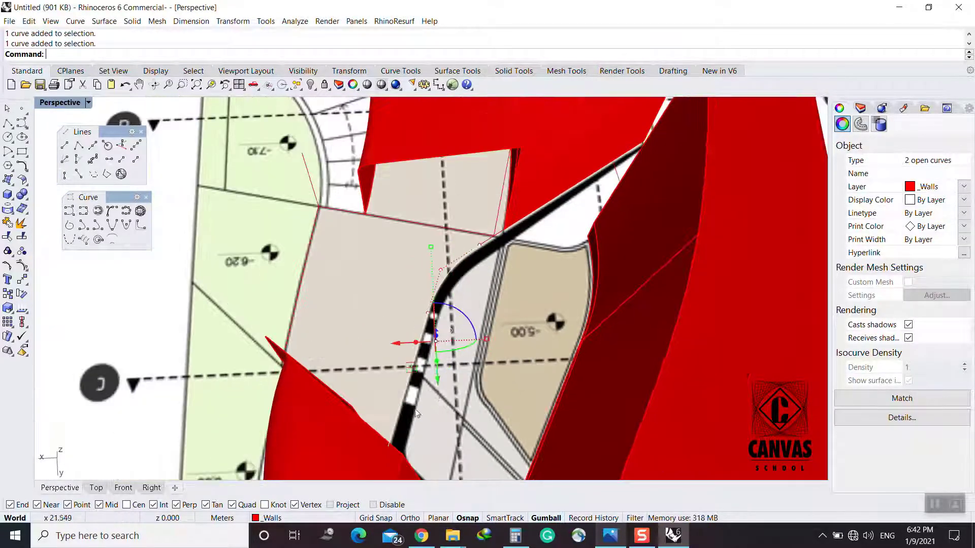
right_click_drag(415, 410, 319, 424)
scroll(287, 362, "up", 8)
left_click(267, 348, "shift")
key("ctrl+j")
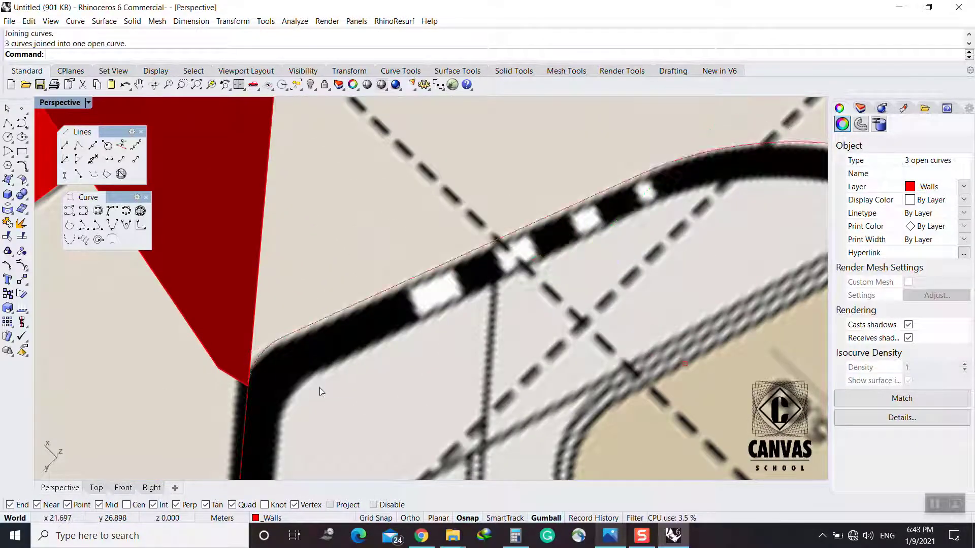
Move the vertical line from the floor line's inner end to the base corner of the stair-side wing's wall
scroll(319, 391, "down", 10)
scroll(493, 332, "up", 6)
left_click(579, 269, "shift")
left_click(586, 293)
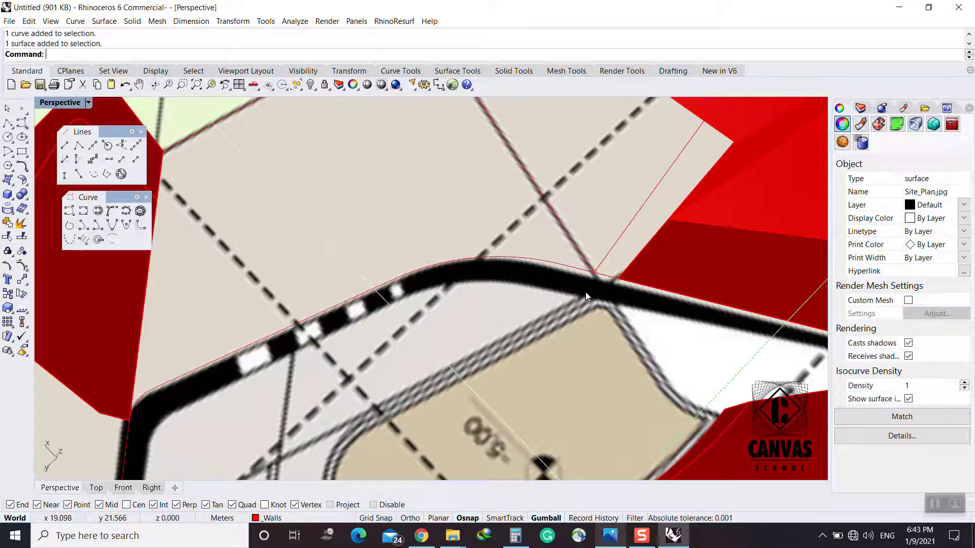
scroll(586, 294, "up", 7)
scroll(561, 288, "down", 7)
left_click(601, 236)
scroll(599, 237, "down", 6)
right_click_drag(583, 247, 561, 272, "shift")
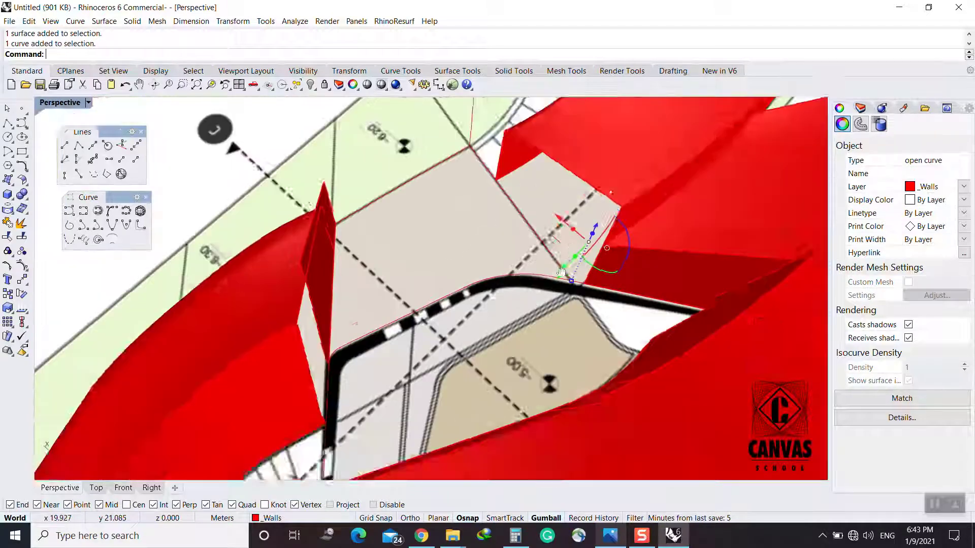
scroll(550, 351, "up", 2)
scroll(582, 345, "up", 2)
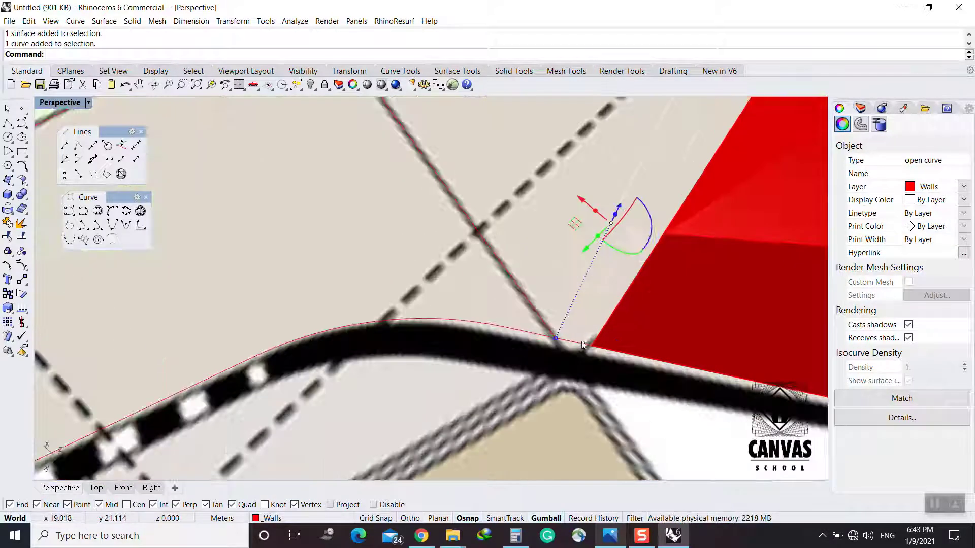
left_click(555, 339)
left_click(592, 348)
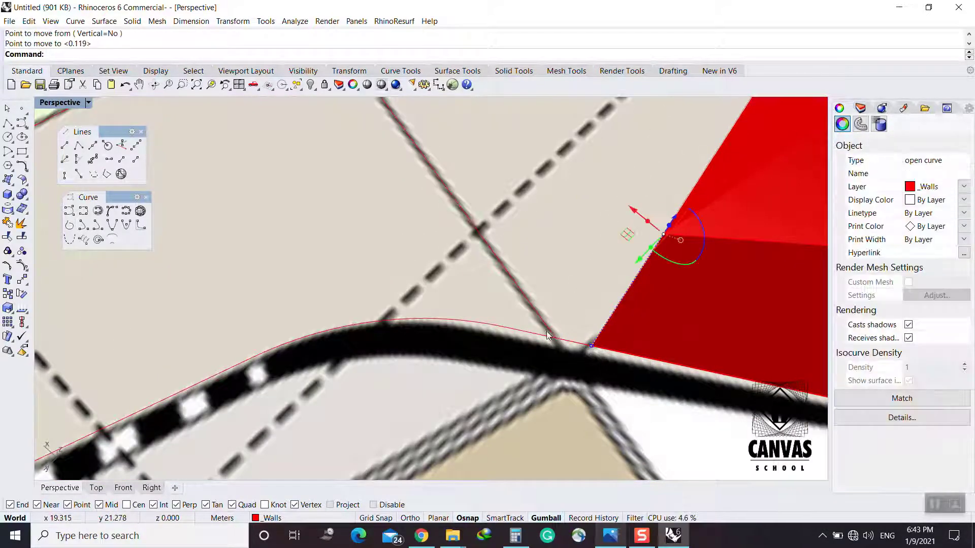
Move the inner end point of the floor line across the opening to the base corner of the stair-side wing's wall
left_click(552, 335)
left_click(580, 361)
key("Return")
left_click(555, 338)
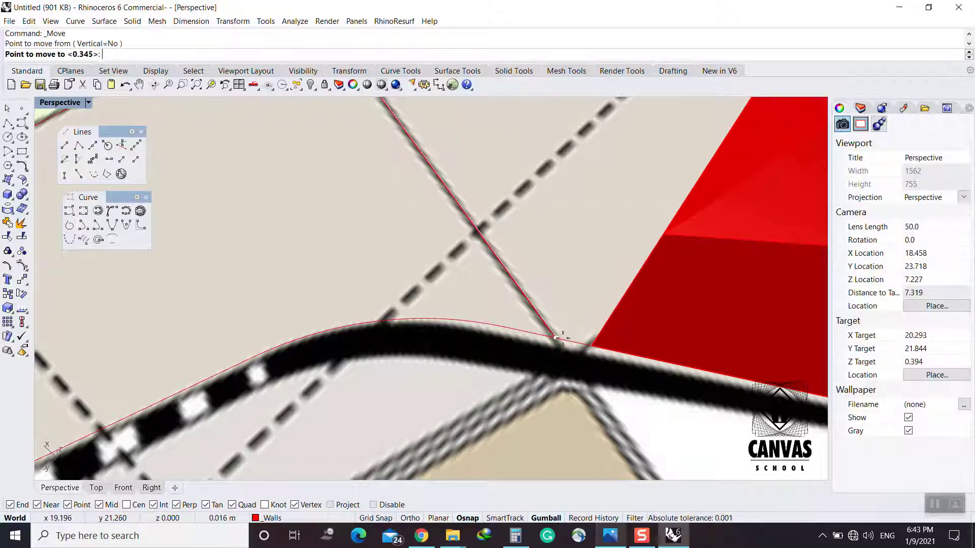
left_click(592, 346)
scroll(592, 346, "down", 8)
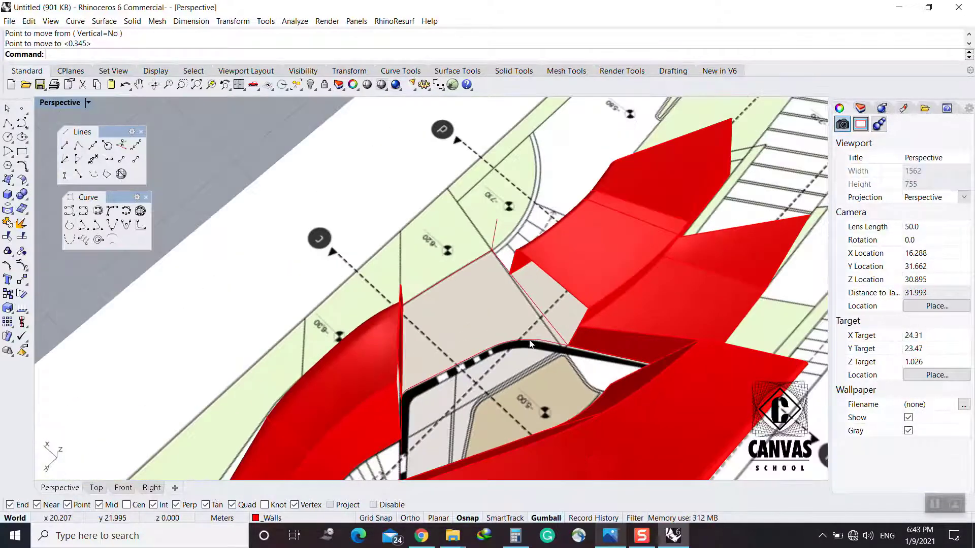
Move the vertical line from the stair-side wing's base corner a short way along the floor line into the opening
right_click_drag(452, 299, 589, 350)
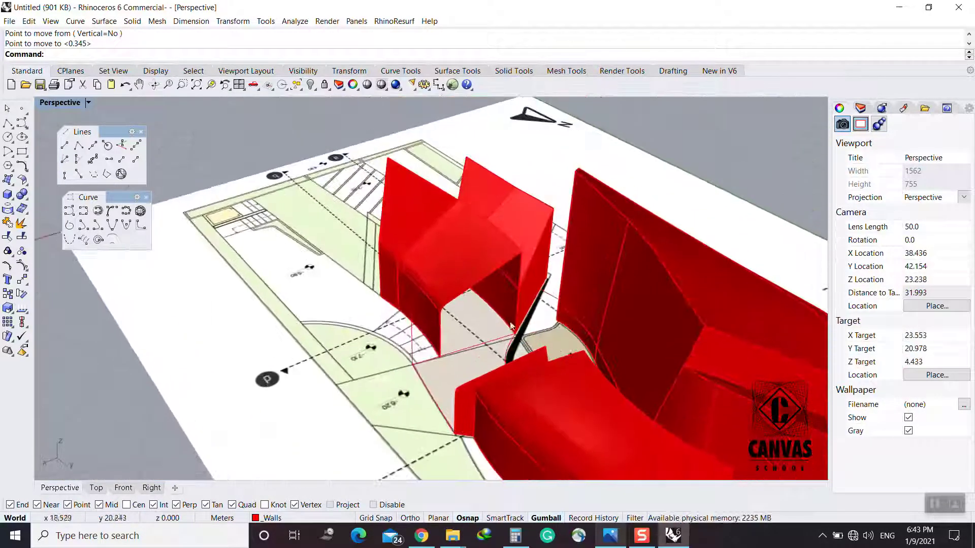
scroll(535, 288, "up", 4)
right_click_drag(534, 288, 675, 296, "shift")
right_click_drag(443, 411, 454, 358)
scroll(556, 367, "up", 4)
right_click_drag(546, 381, 550, 343)
left_click(589, 215)
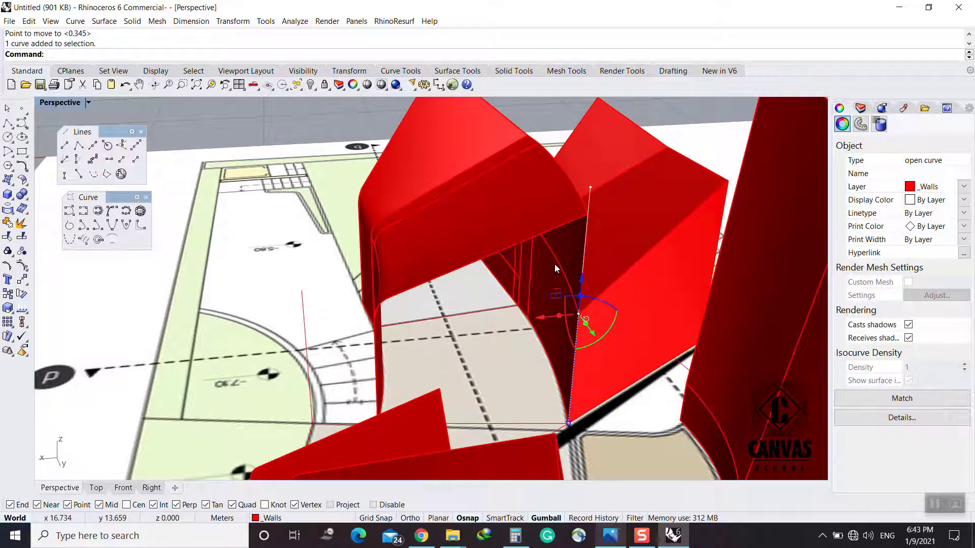
key("Return")
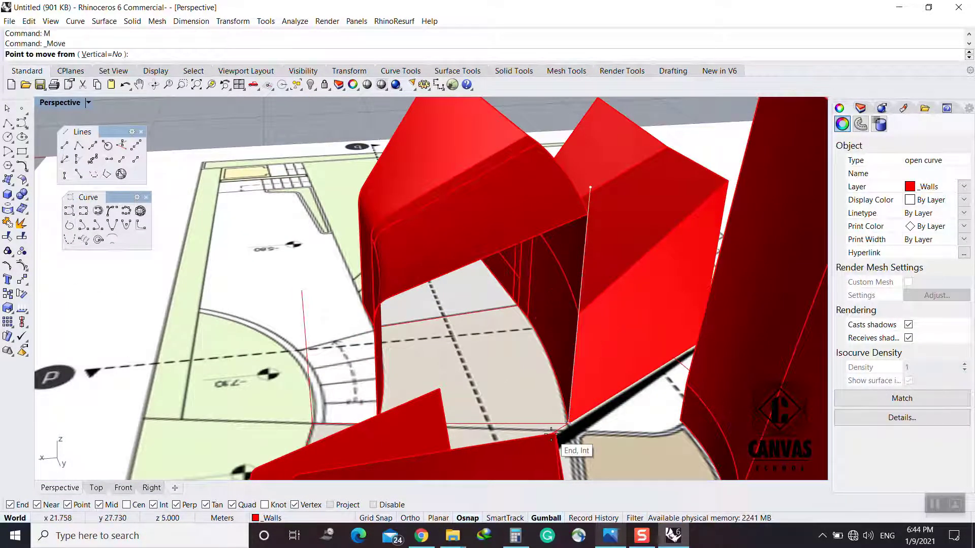
left_click(568, 423)
left_click(542, 425)
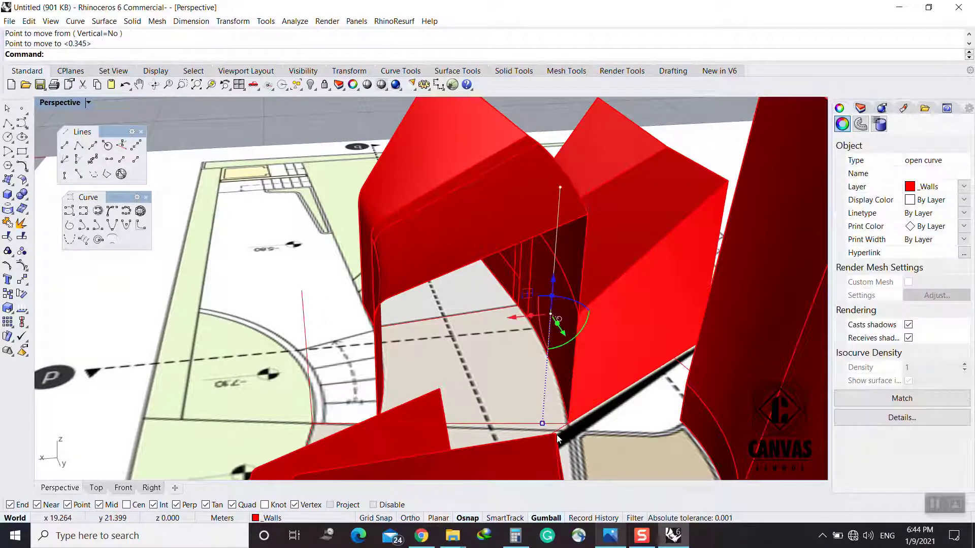
Draw a slanted line from the stair-side wing's wall edge, near its base corner, to the top of the inner vertical line
key("Escape")
type("L")
key("Return")
left_click(570, 399)
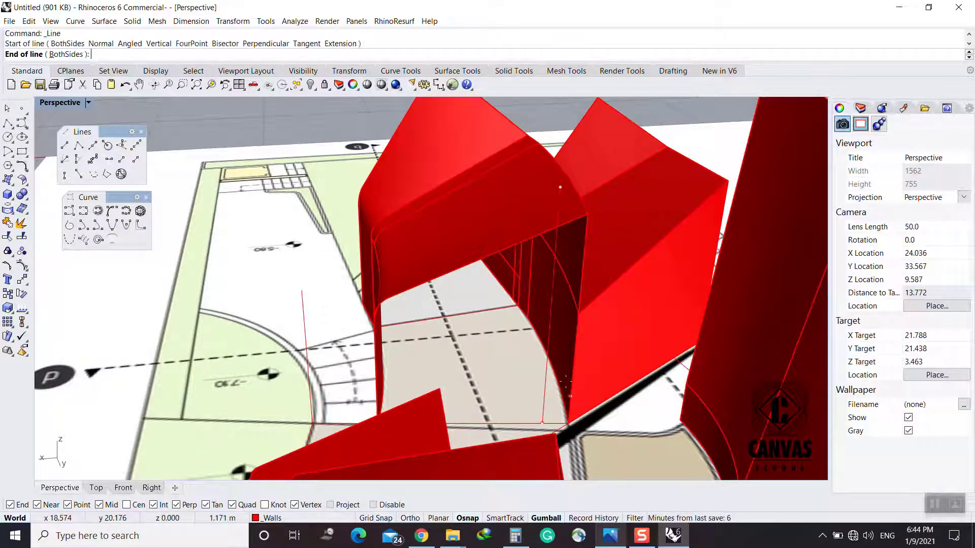
left_click(577, 203)
right_click_drag(404, 292, 444, 300)
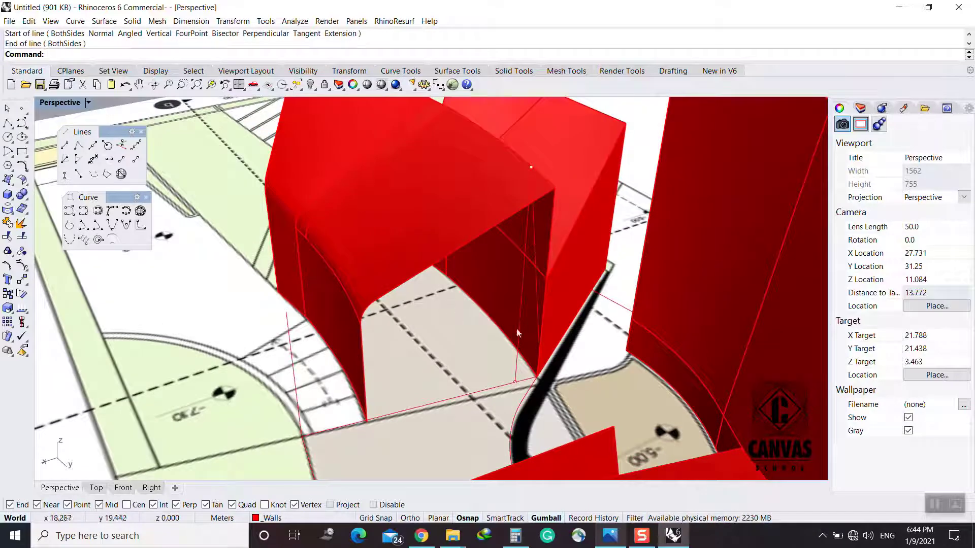
Draw a line connecting the top of the outer vertical line with the top of the slanted line
type("L")
key("Return")
right_click_drag(362, 337, 278, 329)
left_click(279, 329)
left_click(512, 159)
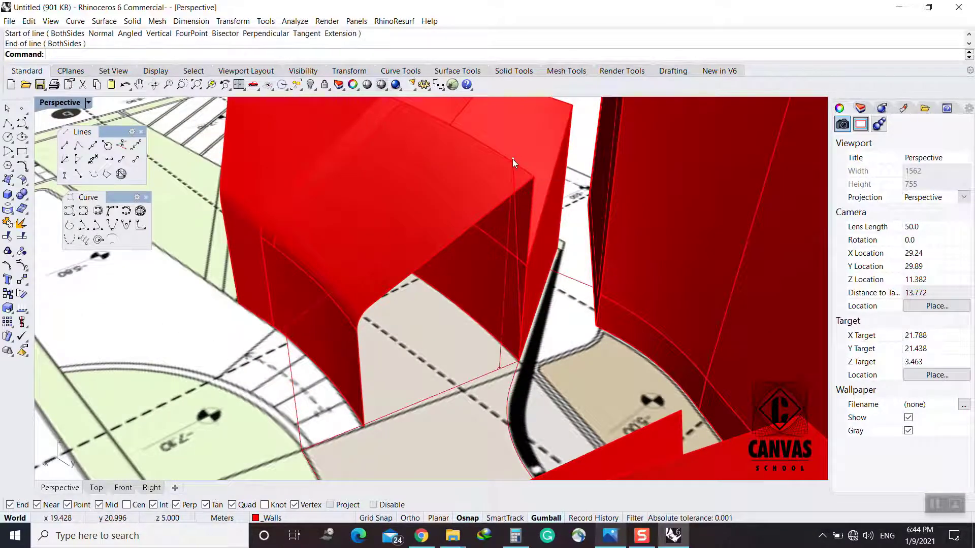
type("L")
key("Return")
right_click_drag(507, 254, 478, 251)
key("Escape")
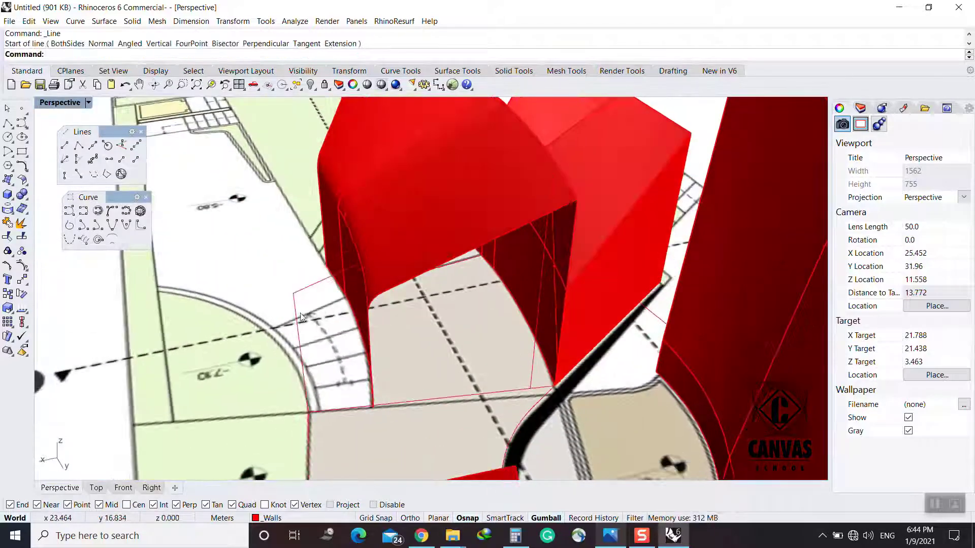
Fillet the outer vertical line and the top line with radius 0.5, and delete the inner vertical helper line
type("F")
key("Return")
left_click(299, 316)
left_click(324, 282)
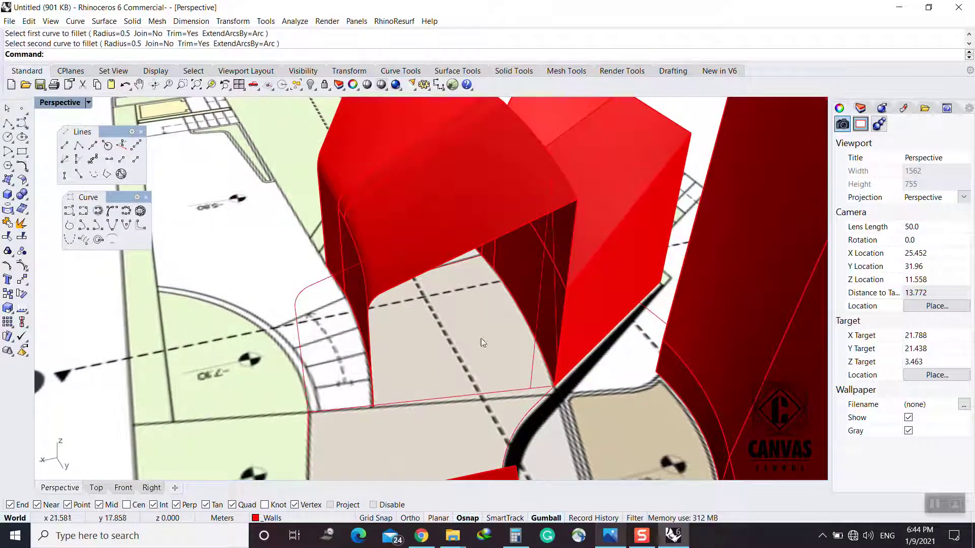
left_click(539, 306)
type("d")
key("space")
Draw a line along the floor's outer edge from the outer vertical line's base to the opposite wing's base corner
scroll(490, 305, "down", 2)
right_click_drag(387, 341, 605, 341)
type("L")
key("Return")
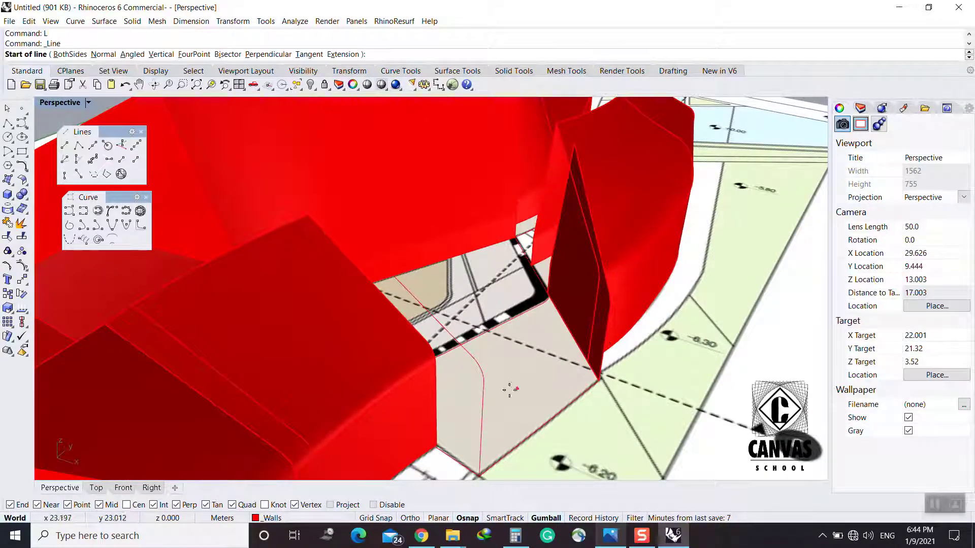
left_click(479, 474)
left_click(598, 378)
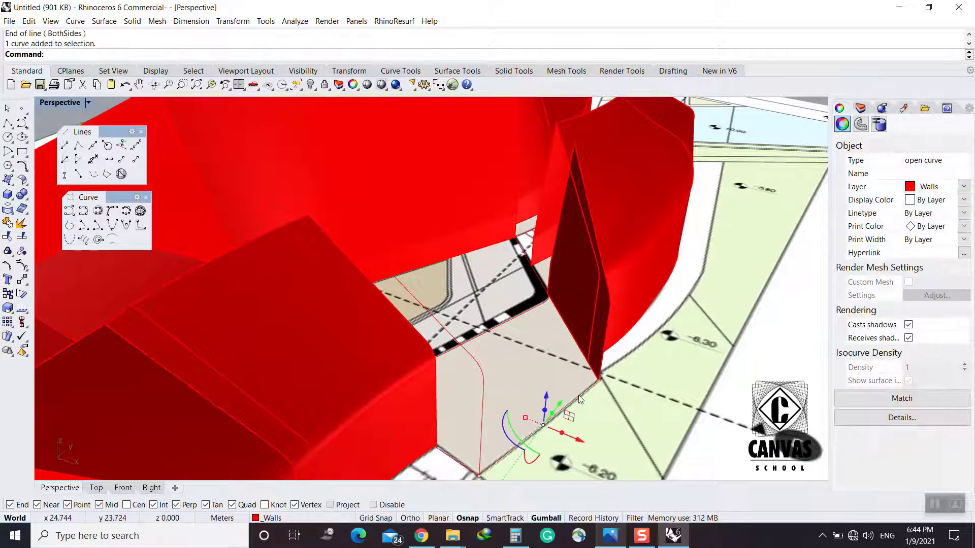
Copy the outer floor-edge line up to the point where the outer vertical line meets its fillet
type("CO")
key("Return")
left_click(478, 475)
left_click(483, 381)
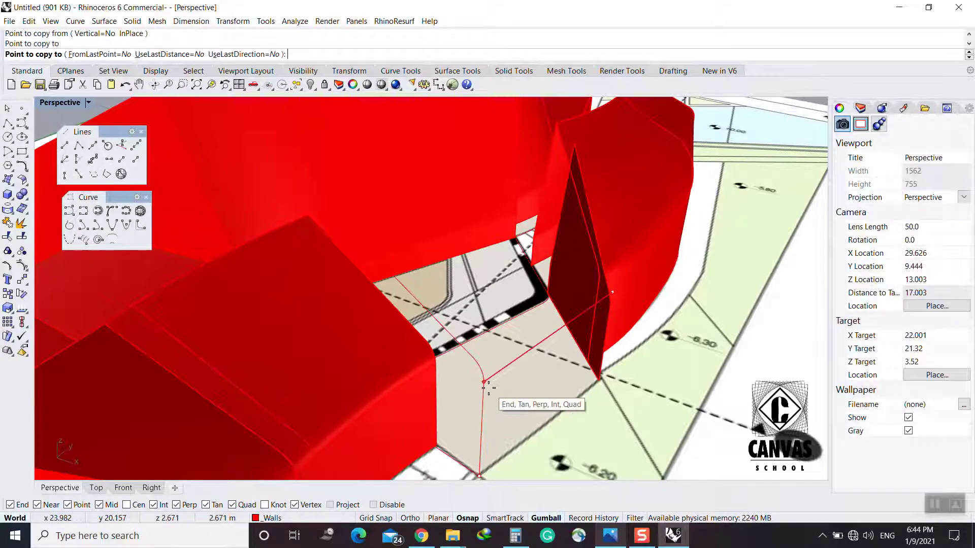
key("Return")
Move the copied line's far end point down to the opposite wing's end wall
mouse_move(613, 305)
right_mouse_down()
mouse_move(672, 320)
mouse_move(568, 289)
mouse_move(619, 341)
mouse_move(561, 233)
mouse_move(611, 248)
mouse_move(594, 245)
mouse_move(626, 303)
right_mouse_up()
scroll(620, 341, "up", 4)
left_click(620, 324)
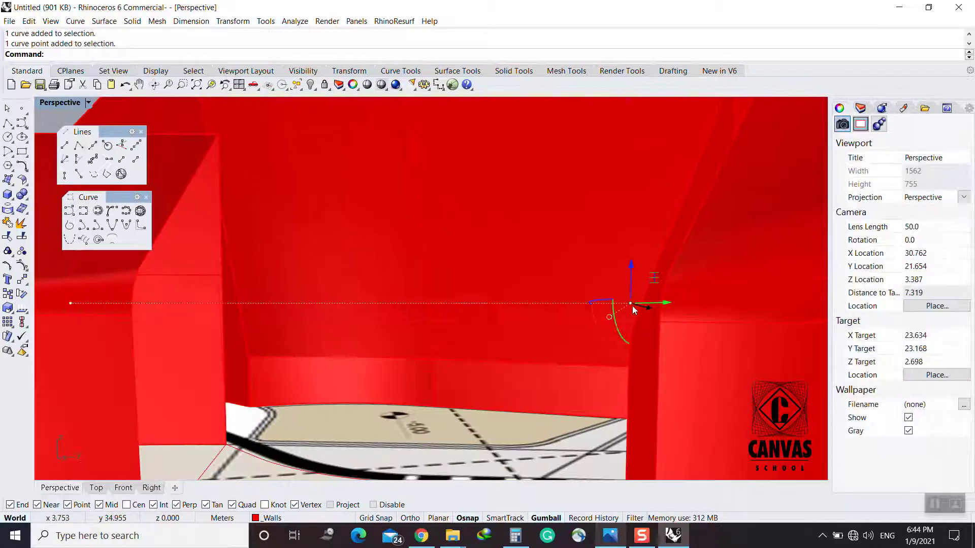
type("M")
key("Return")
left_click(629, 302)
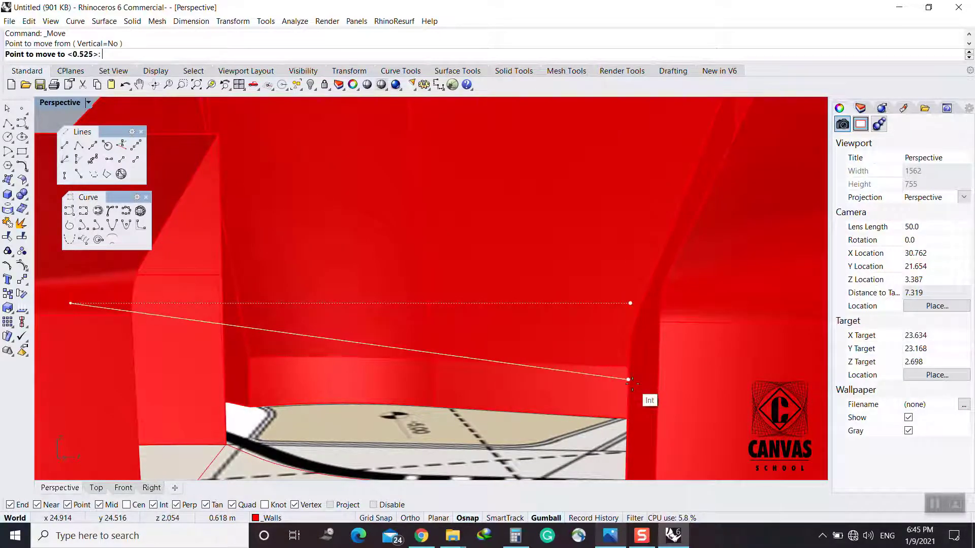
left_click(647, 397)
Move the upper line's far end point again so it snaps onto the vertical edge of the opposite wing
scroll(635, 333, "down", 5)
scroll(634, 334, "down", 2)
right_click_drag(471, 320, 733, 339)
left_click(669, 205)
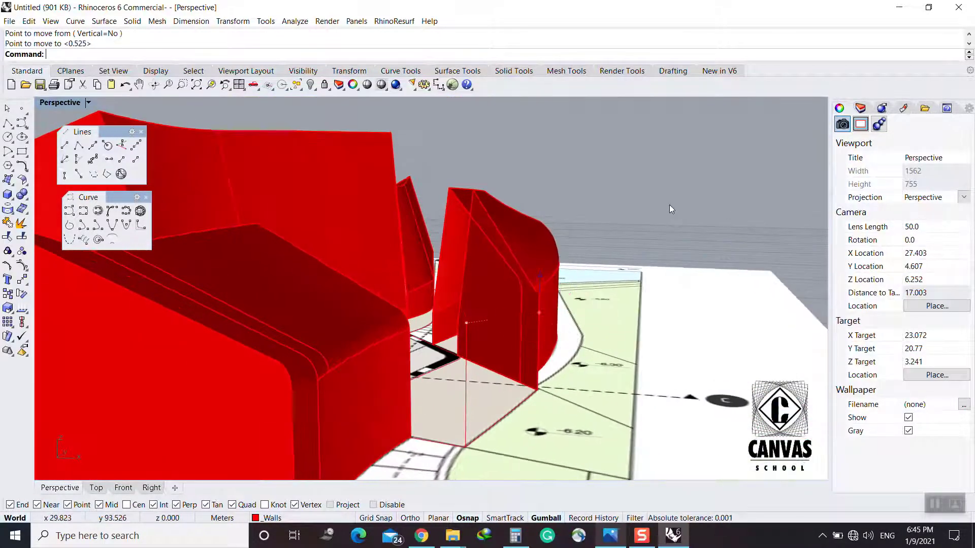
right_click_drag(628, 330, 492, 424)
left_click(607, 345)
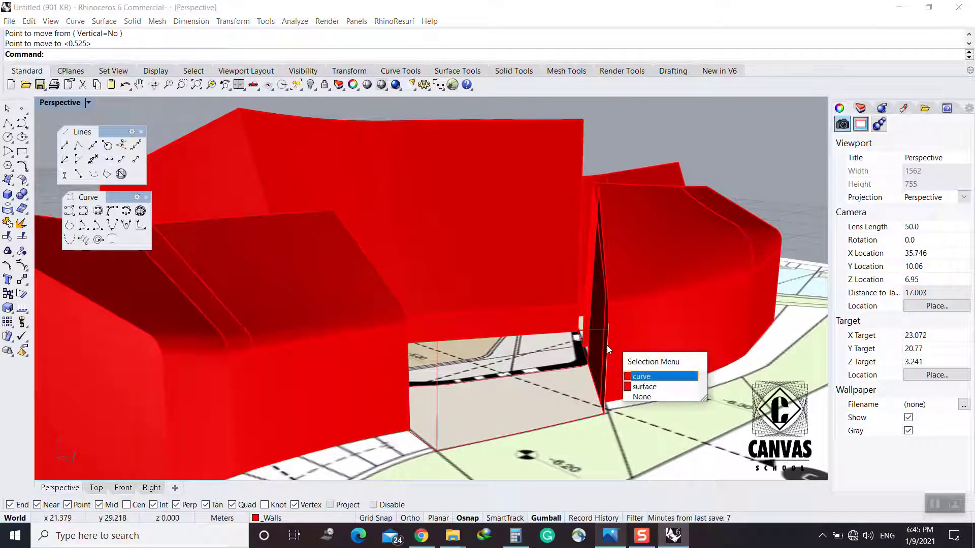
scroll(612, 334, "up", 4)
left_click(605, 328)
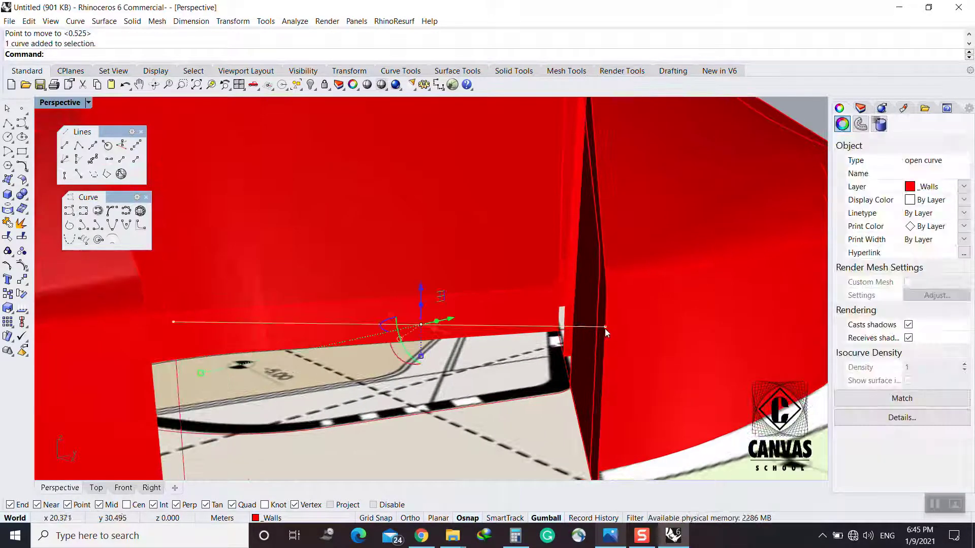
left_click(605, 328)
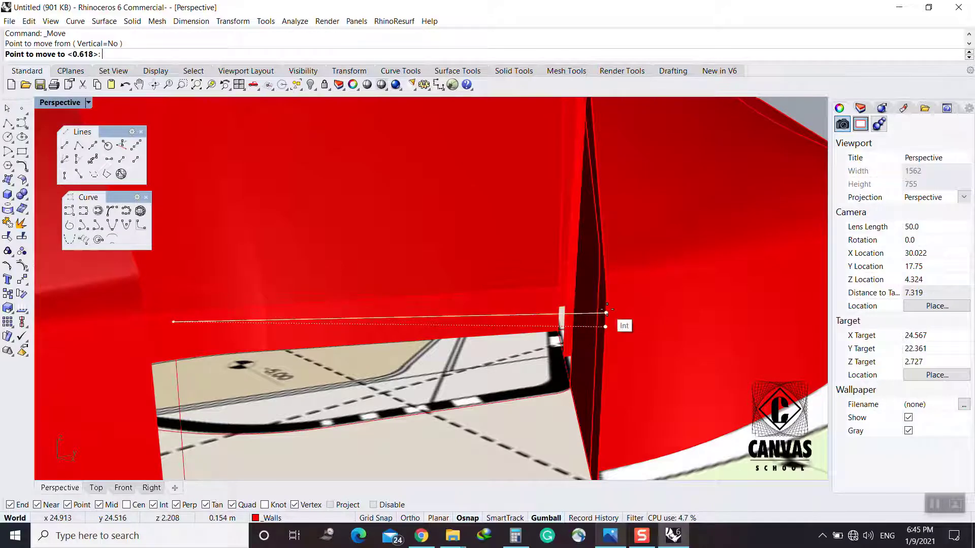
left_click(605, 329)
scroll(606, 332, "down", 5)
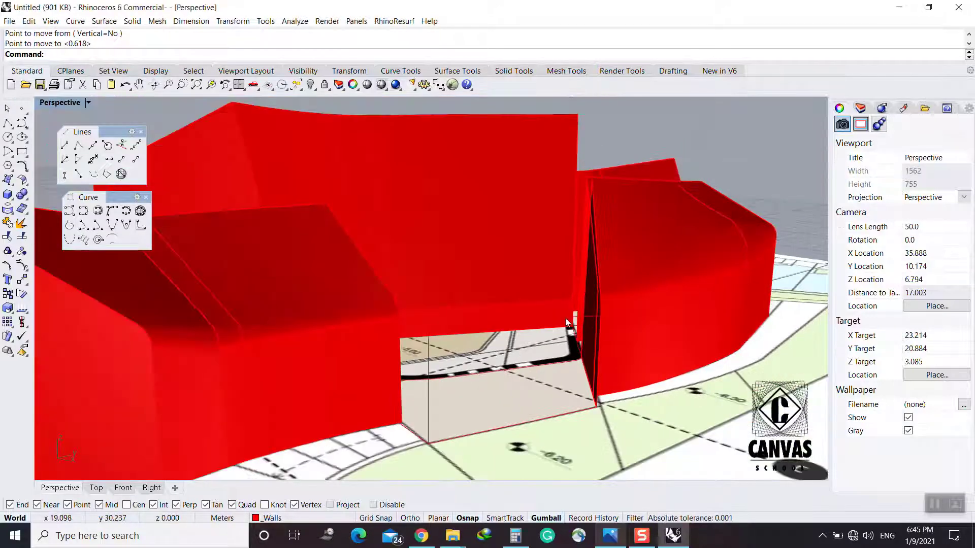
Create the outer wall with Sweep2, using the upper and floor-edge lines as rails and the upright edges as cross sections
type("Sweep2")
key("Return")
left_click(563, 318)
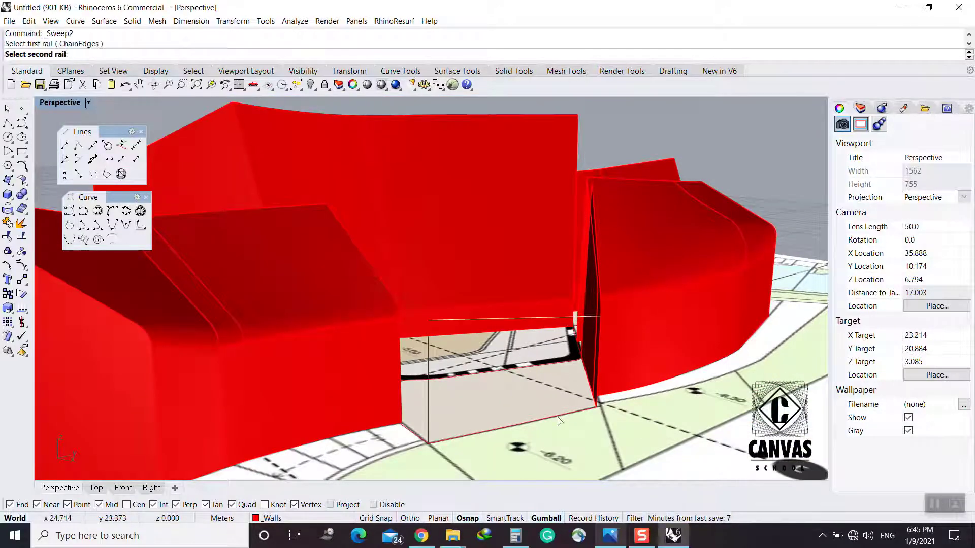
left_click(597, 377)
left_click(629, 397)
key("Return")
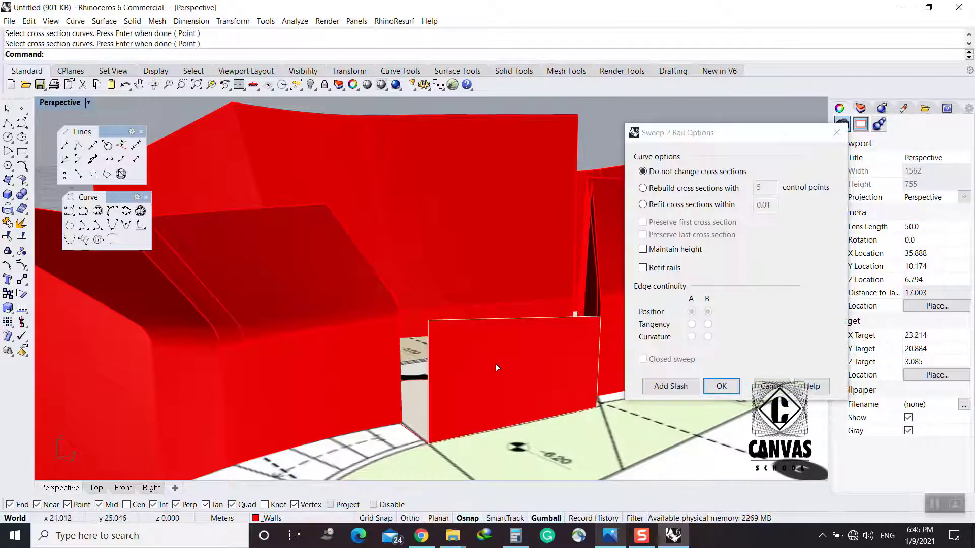
key("Return")
right_click_drag(444, 327, 529, 351)
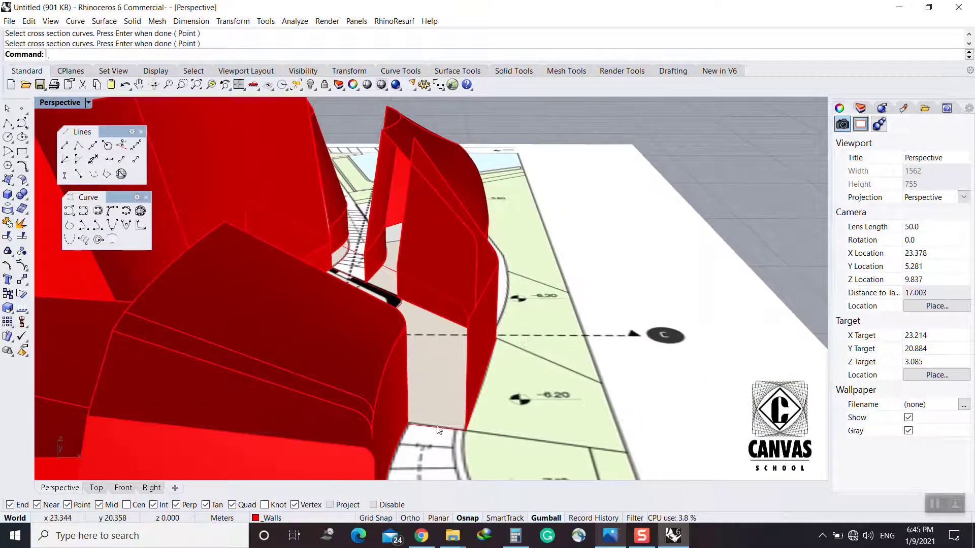
left_click(436, 427)
right_click_drag(444, 393, 471, 371)
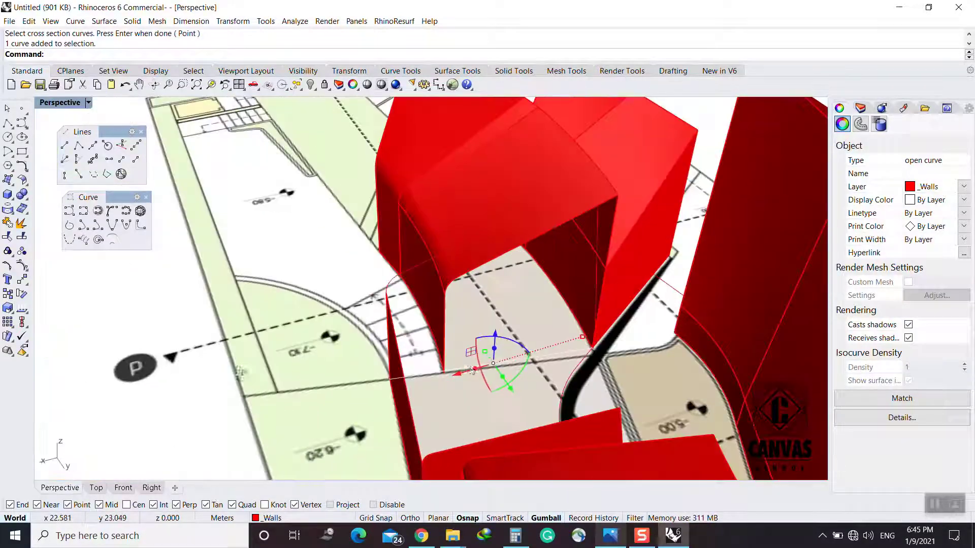
left_click(609, 232)
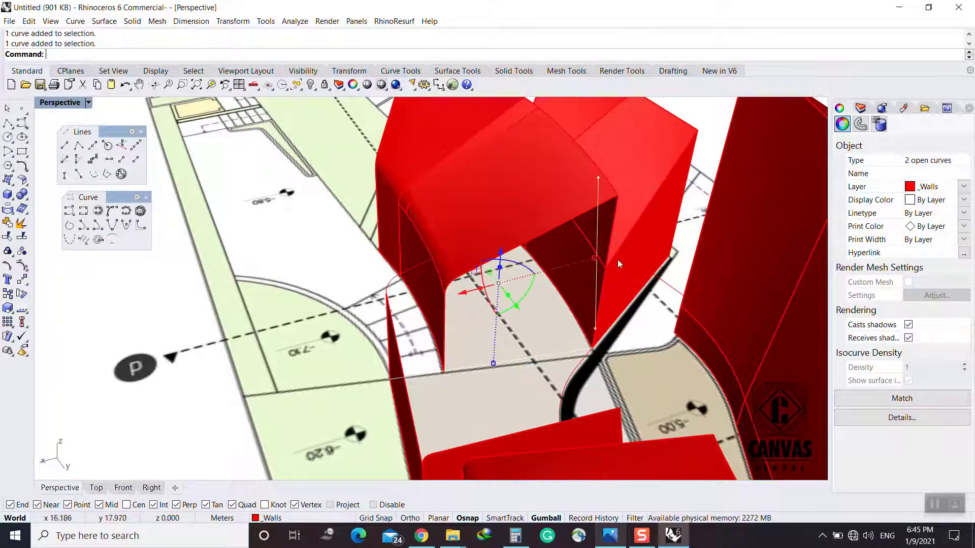
right_click_drag(618, 259, 576, 293)
left_click(618, 399)
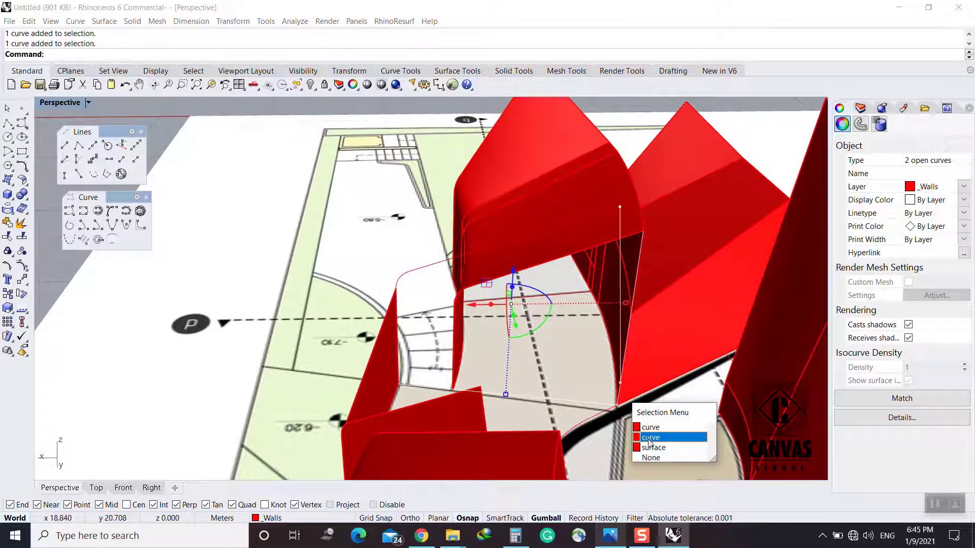
left_click(649, 437)
scroll(637, 396, "up", 6)
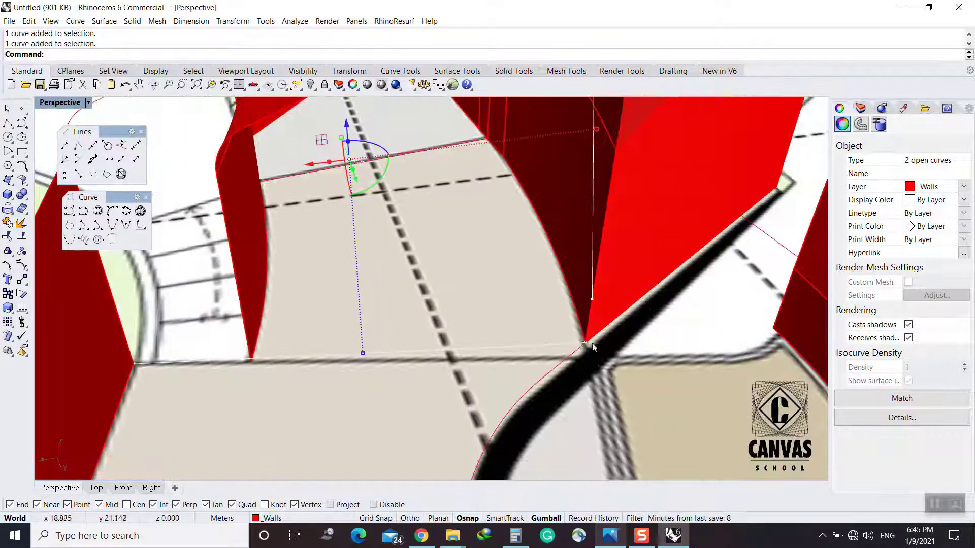
left_click(588, 328)
left_click(620, 374)
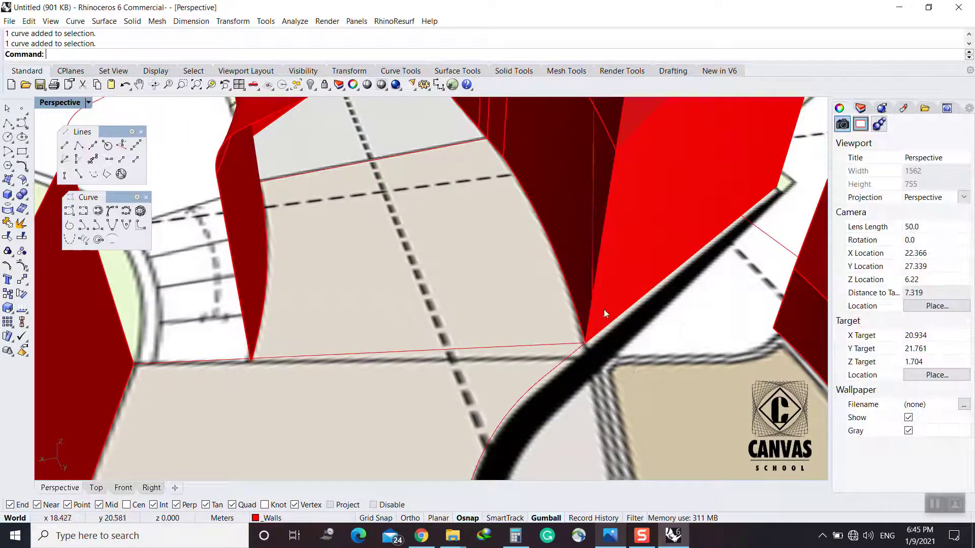
left_click(588, 311)
left_click(628, 360)
Draw a short line closing the gap between the floor corner and the lower end of the inner upright line
right_click_drag(629, 359, 602, 315)
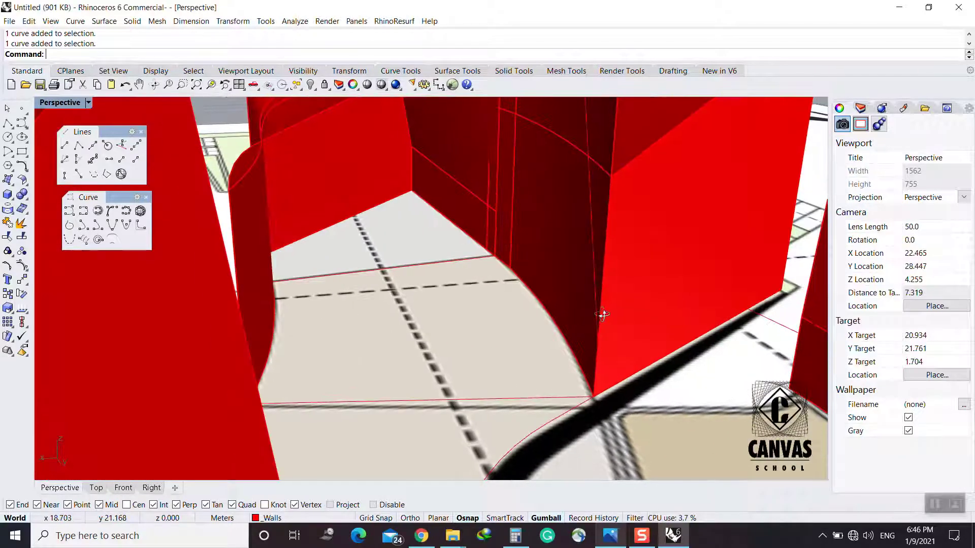
left_click(123, 144)
left_click(594, 397)
left_click(598, 346)
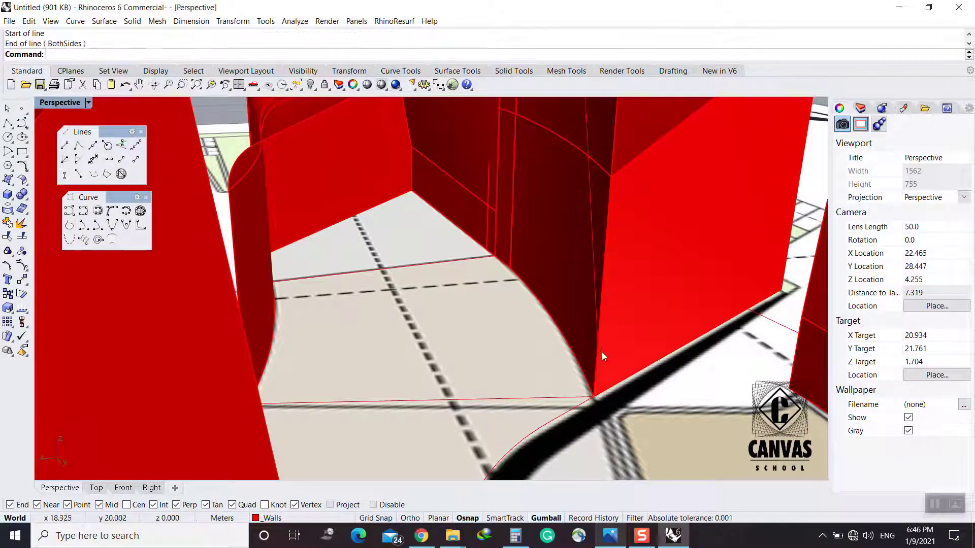
Create the bridging section's end wall as a Patch surface from its six boundary curves, including the short corner line, floor line and roof profile
left_click(598, 354)
left_click(622, 385)
left_click(597, 304, "shift")
left_click(537, 397, "shift")
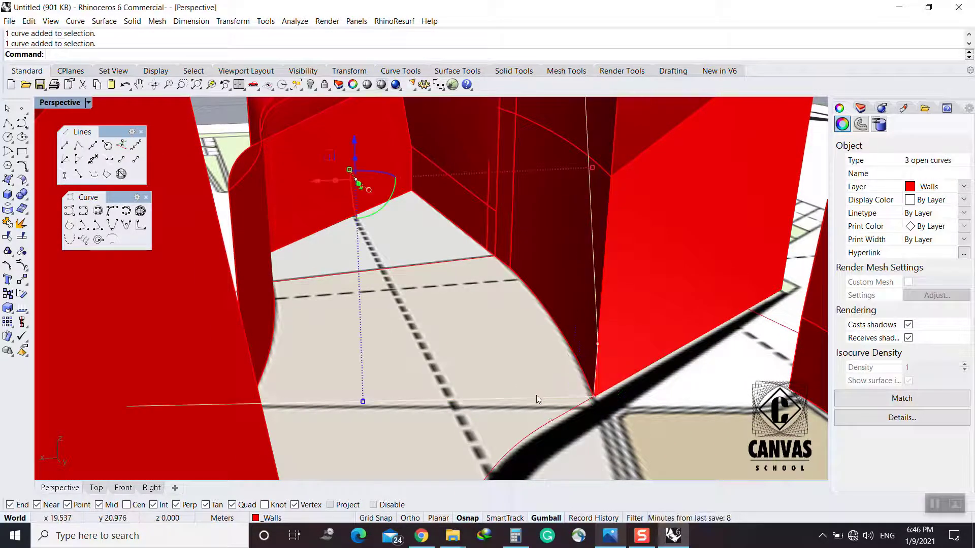
scroll(538, 398, "down", 5)
left_click(490, 176, "shift")
right_click_drag(491, 176, 503, 315)
left_click(299, 322, "shift")
left_click(550, 358, "shift")
left_click(572, 388)
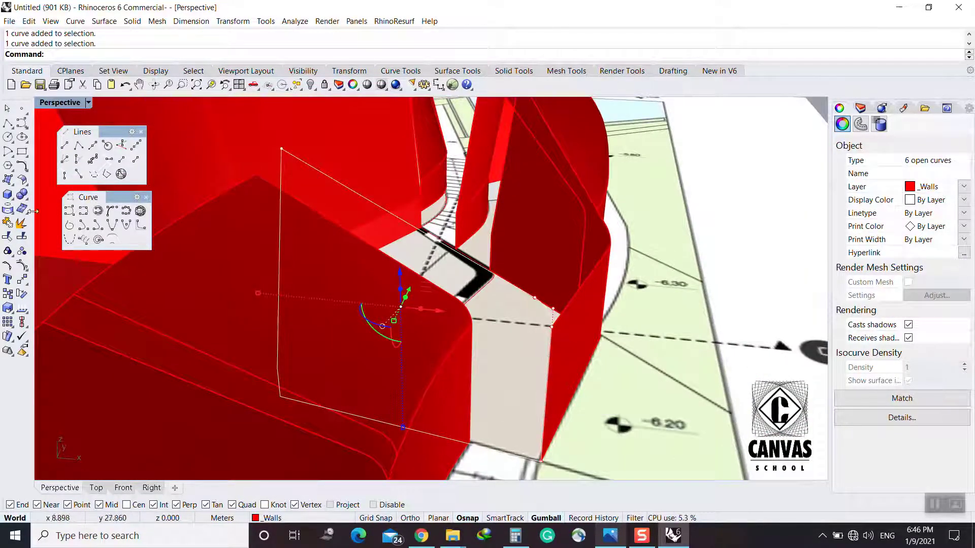
type("Patch")
key("Return")
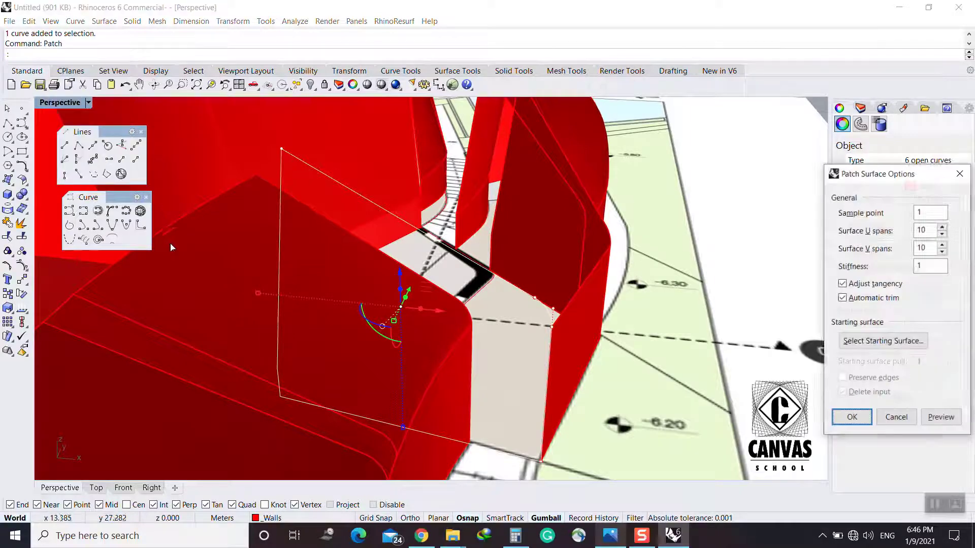
key("Return")
scroll(371, 322, "down", 2)
right_click_drag(371, 325, 472, 351)
key("Escape")
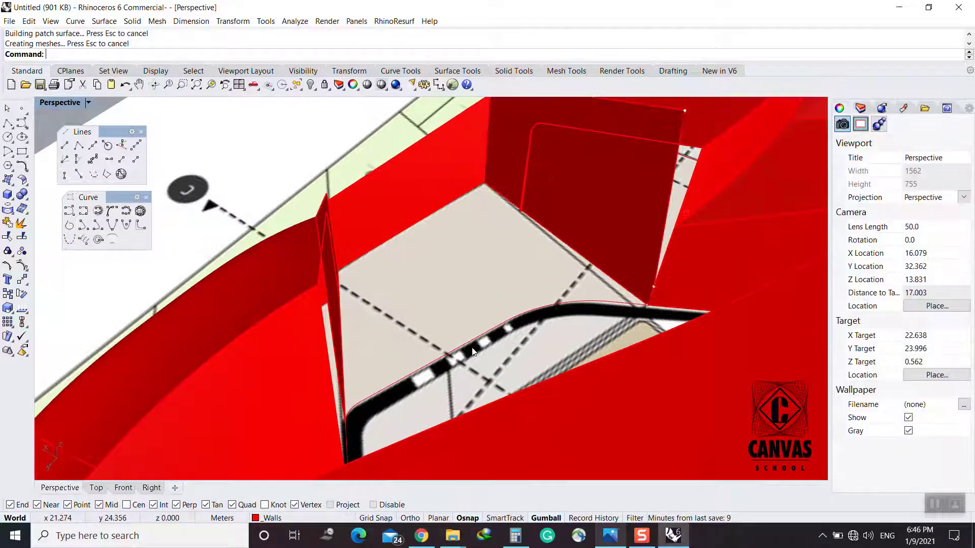
Join the short corner line and the upright line at the patched end wall's inner corner into one curve
key("Escape")
left_click(651, 300)
left_click(673, 324)
left_click(659, 252, "shift")
left_click(687, 280)
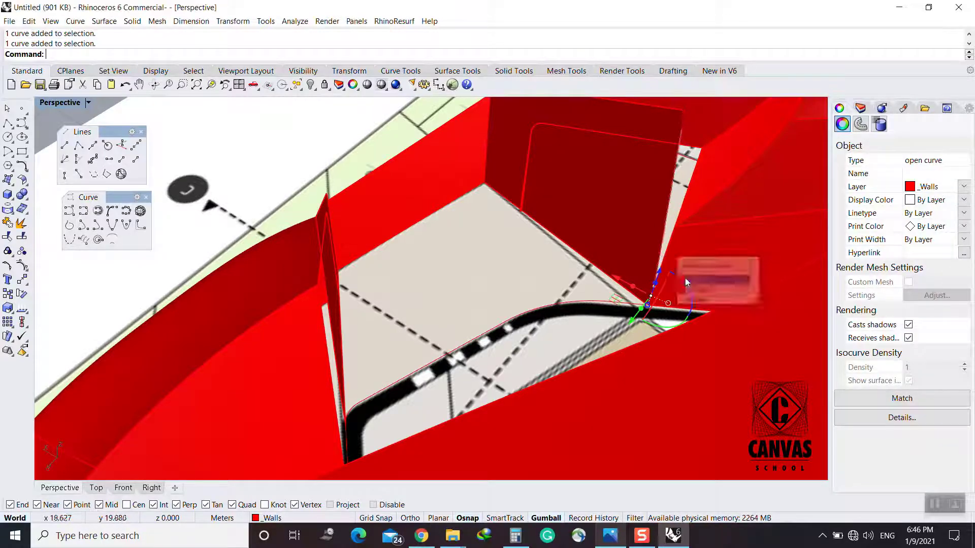
middle_click(563, 279)
Join the short corner line and the upright line at the opposite end wall's inner corner
right_click_drag(561, 293, 285, 289)
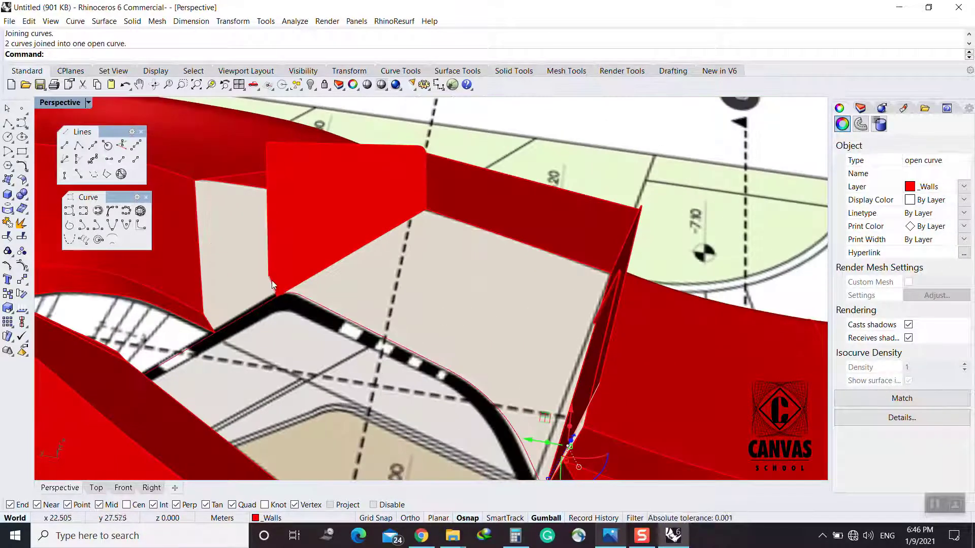
left_click(272, 280)
left_click(302, 311)
left_click(266, 233, "shift")
left_click(297, 267)
middle_click(400, 287)
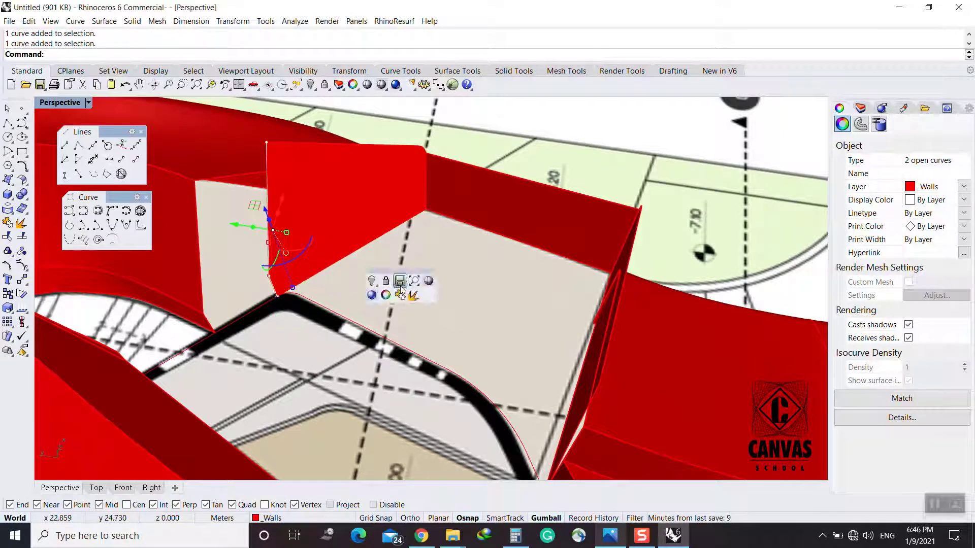
left_click(401, 294)
Loft the inner wall between the two joined upright curves of the bridging section's end walls
right_click_drag(401, 295, 548, 360)
left_click(679, 307, "shift")
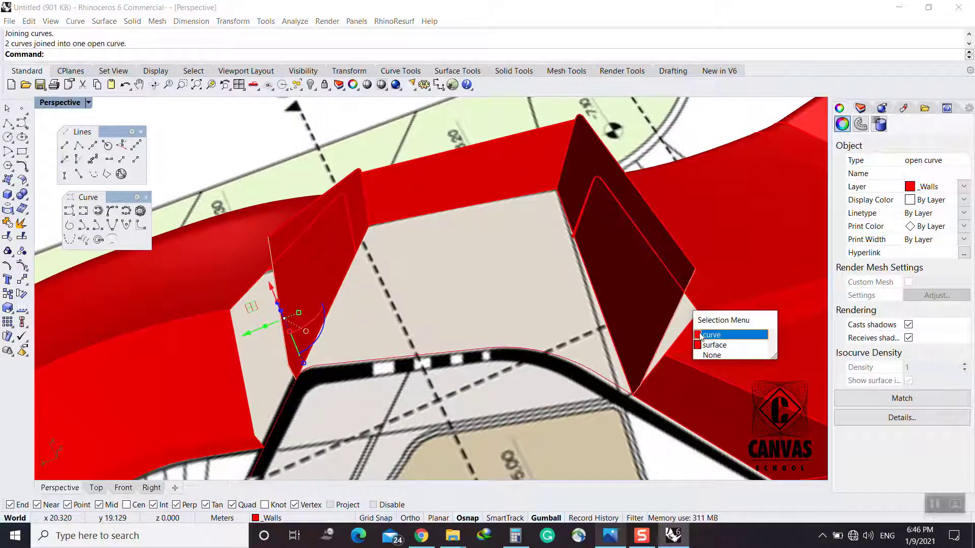
left_click(698, 332)
type("Loft")
key("Return")
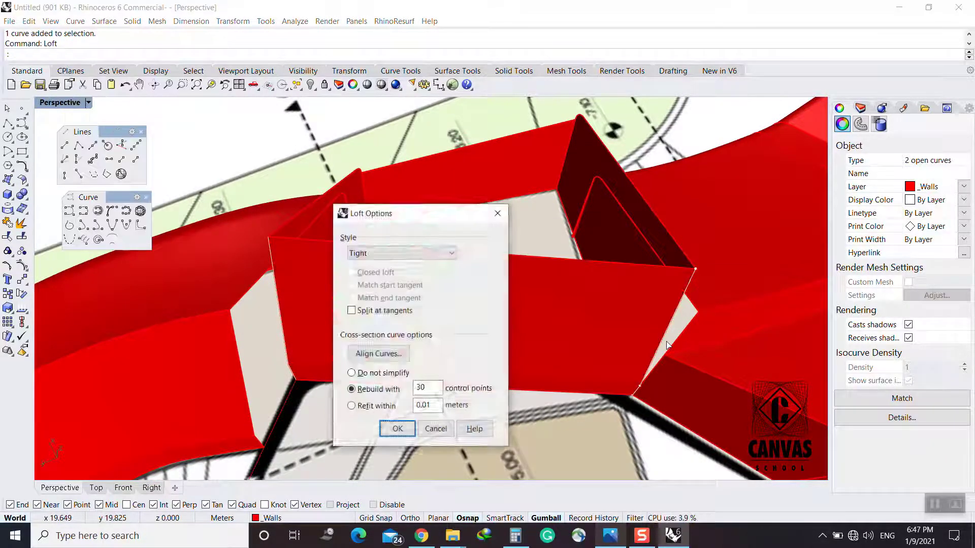
key("Return")
right_click_drag(475, 367, 583, 206)
left_click(171, 174)
Try to loft a surface across the narrow gap between the inner wall's upright edge and the adjoining wing's edge
right_click_drag(569, 162, 561, 219, "shift")
scroll(568, 221, "up", 5)
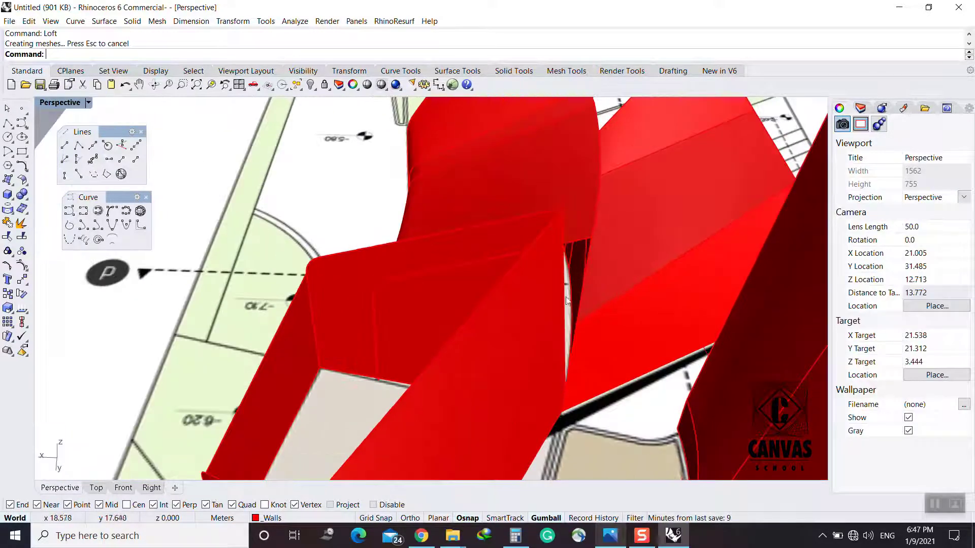
right_click_drag(627, 324, 558, 310)
key("Return")
left_click(566, 314)
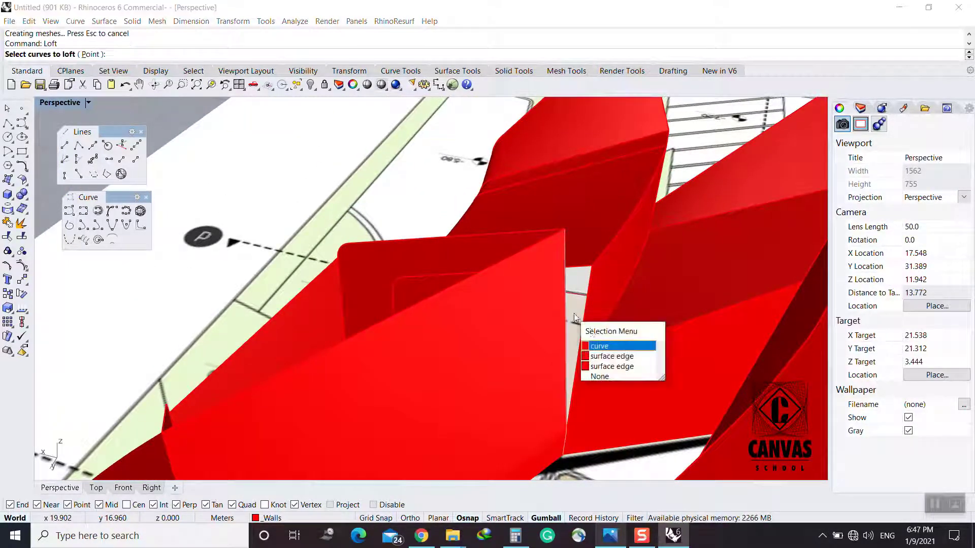
left_click(611, 342)
key("Return")
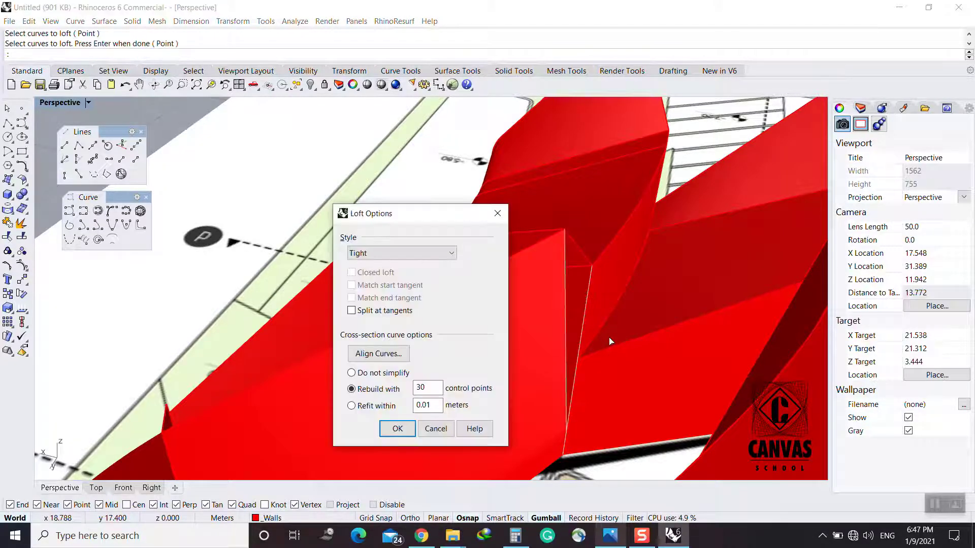
key("Return")
right_click_drag(540, 376, 635, 377)
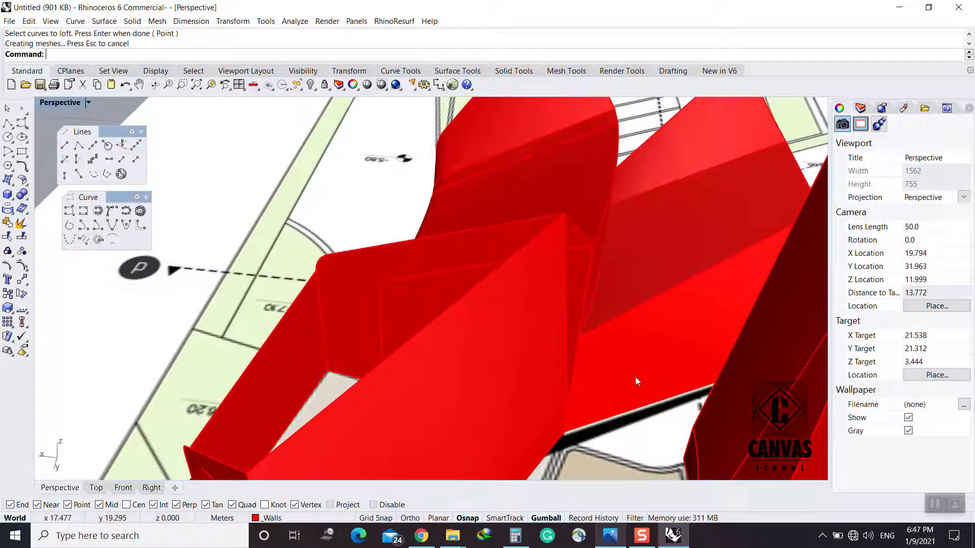
key("ctrl+z")
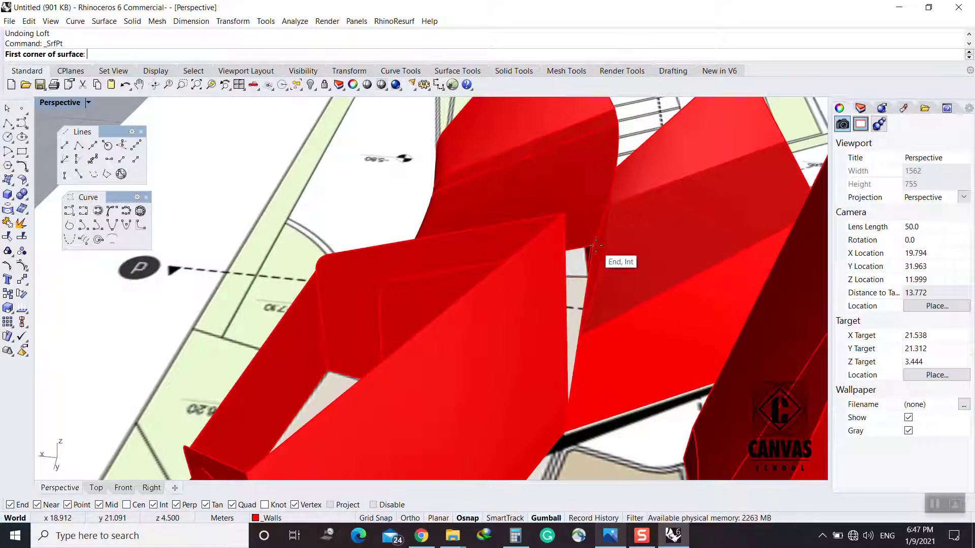
Close the narrow gap between the inner wall and the adjoining wing with a surface from corner points
scroll(572, 242, "up", 5)
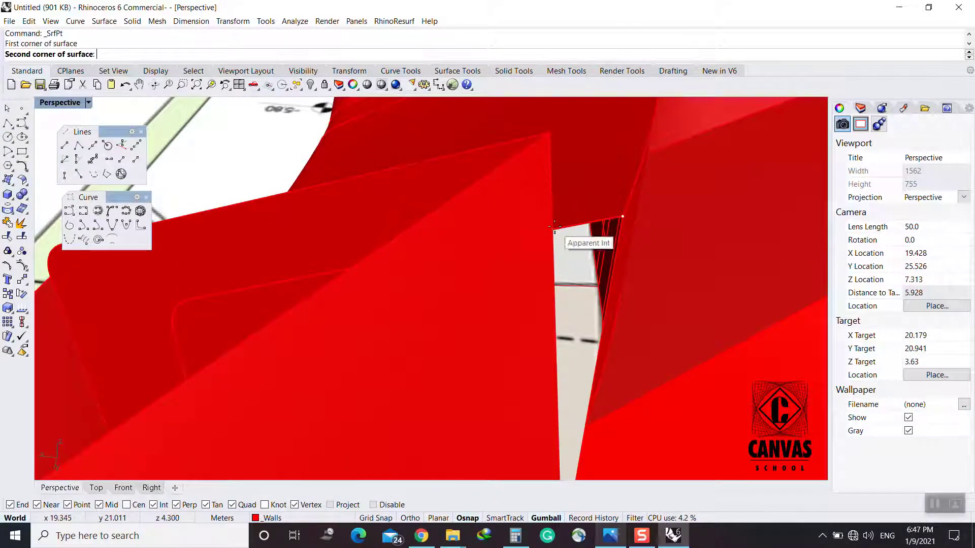
left_click(554, 227)
scroll(554, 227, "down", 5)
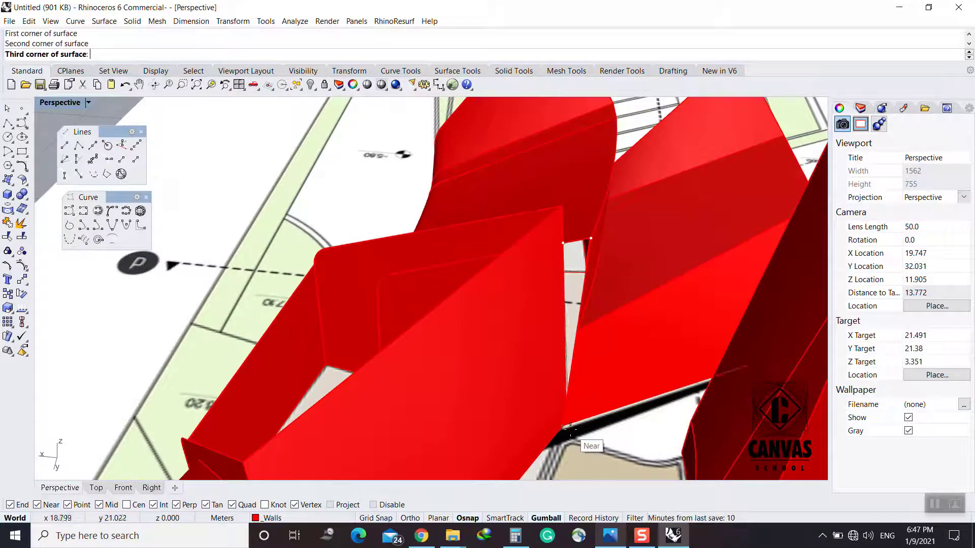
left_click(565, 426)
right_click_drag(565, 426, 477, 284)
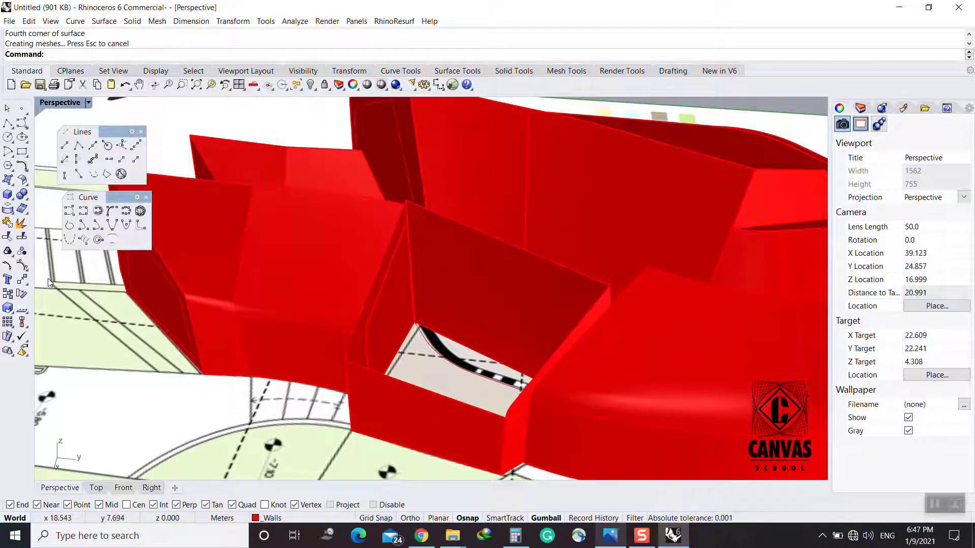
left_click(344, 350)
left_click(371, 385)
scroll(346, 375, "up", 5)
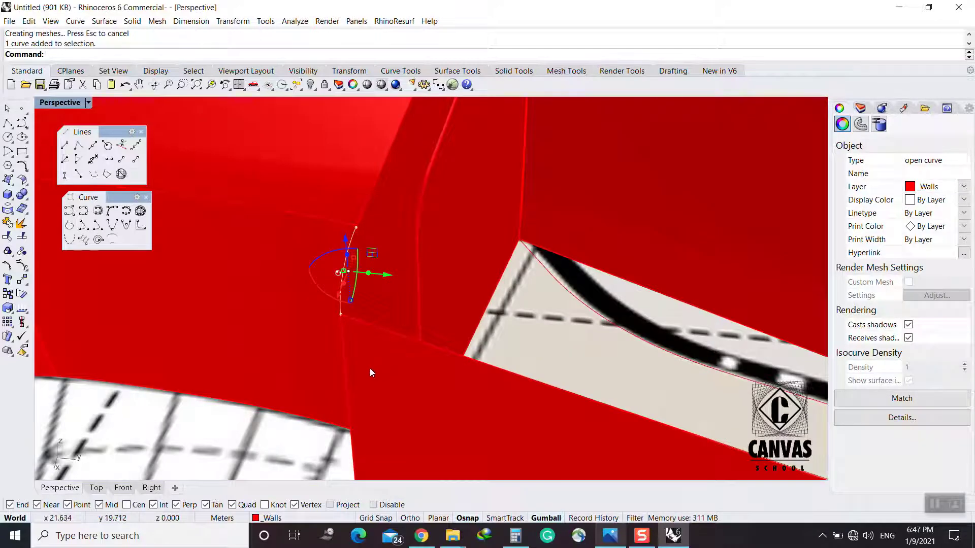
key("Escape")
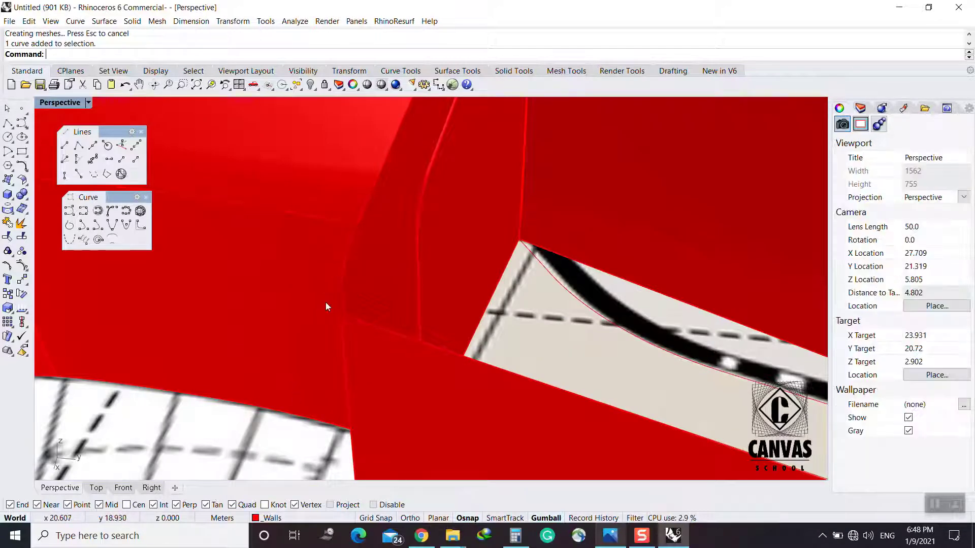
Join the sloped roof line and its fillet curve on the bridging section's first end wall
left_click(344, 303)
left_click(379, 332)
left_click(367, 201)
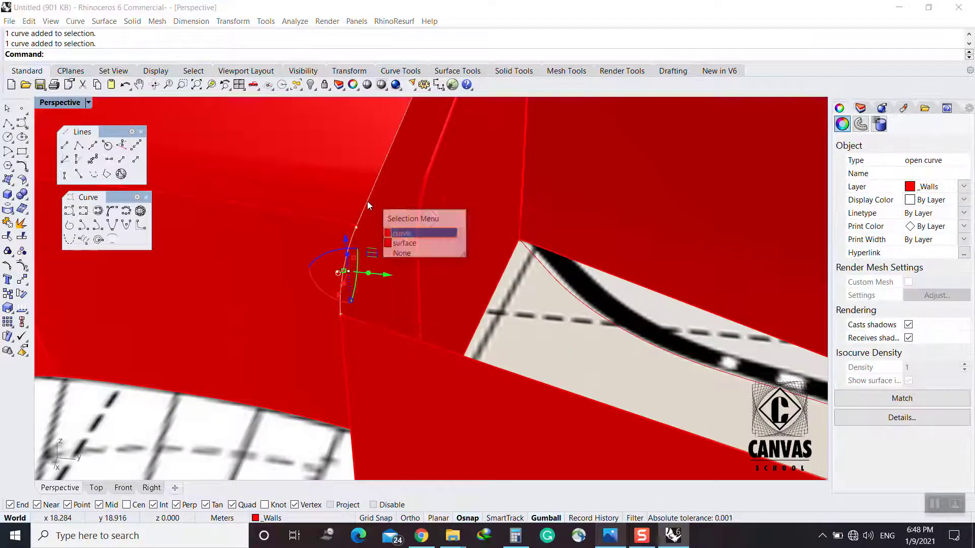
left_click(395, 236)
scroll(395, 238, "down", 8)
right_click_drag(395, 238, 522, 303)
middle_click(494, 289)
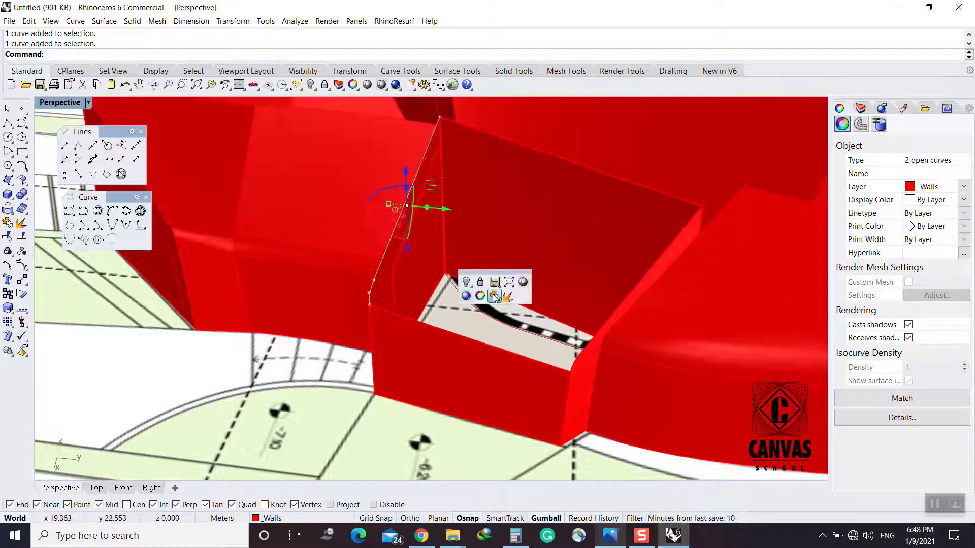
left_click(494, 297)
Join the sloped roof line and its fillet curve on the opposite end wall
left_click(584, 349)
left_click(617, 380)
scroll(575, 370, "up", 5)
left_click(572, 349, "shift")
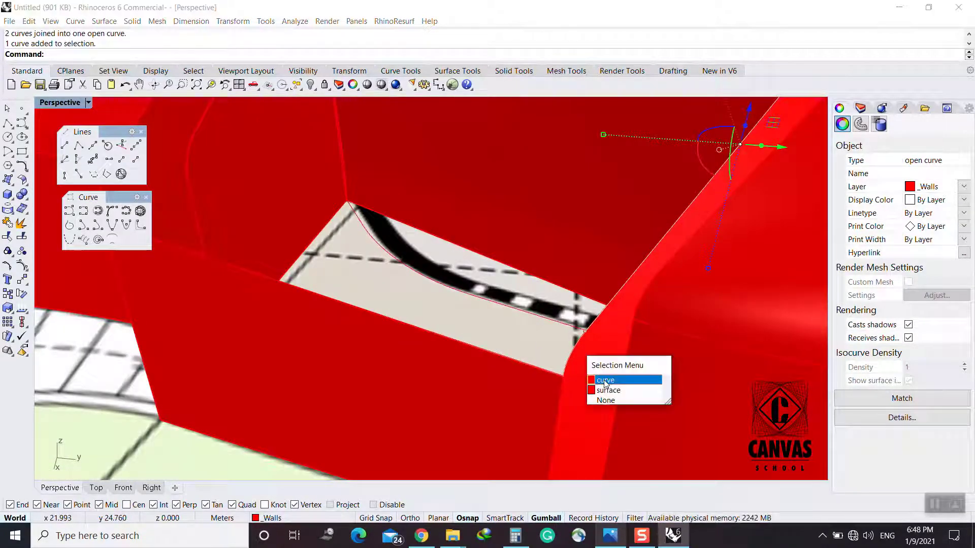
left_click(605, 380)
scroll(605, 381, "down", 2)
scroll(477, 361, "down", 2)
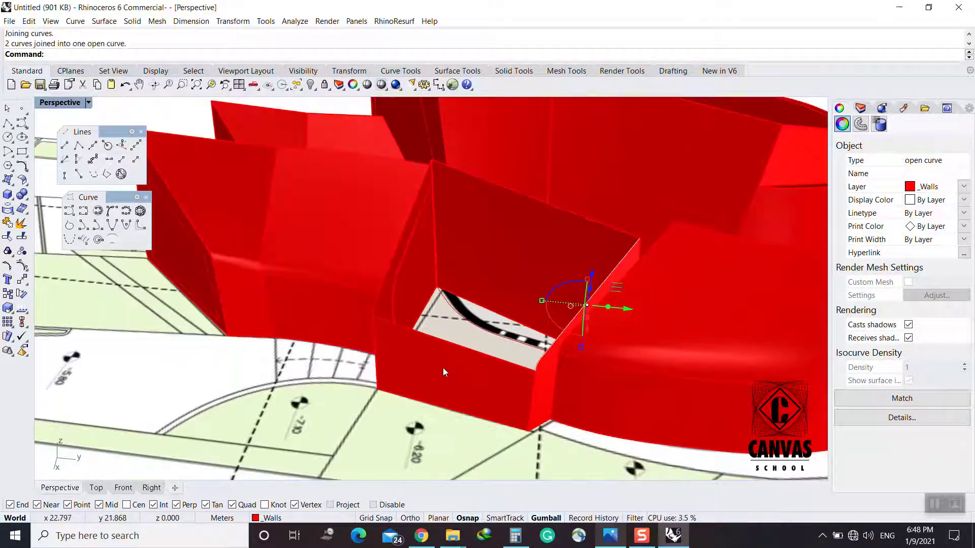
Create the bridging section's roof with Sweep2, using the two joined roof profiles as rails and the outer wall's upper edge as a cross section
key("Escape")
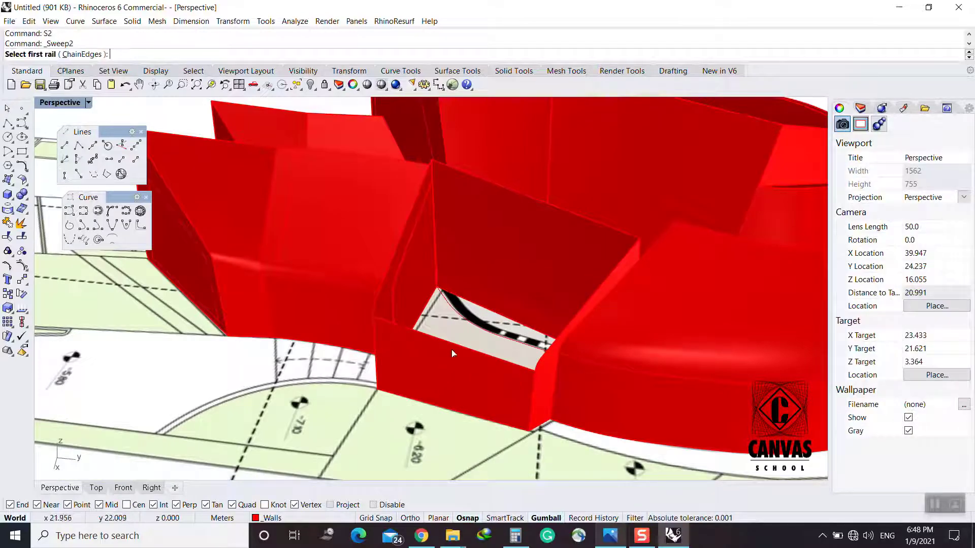
left_click(590, 299)
left_click(629, 329)
left_click(403, 234)
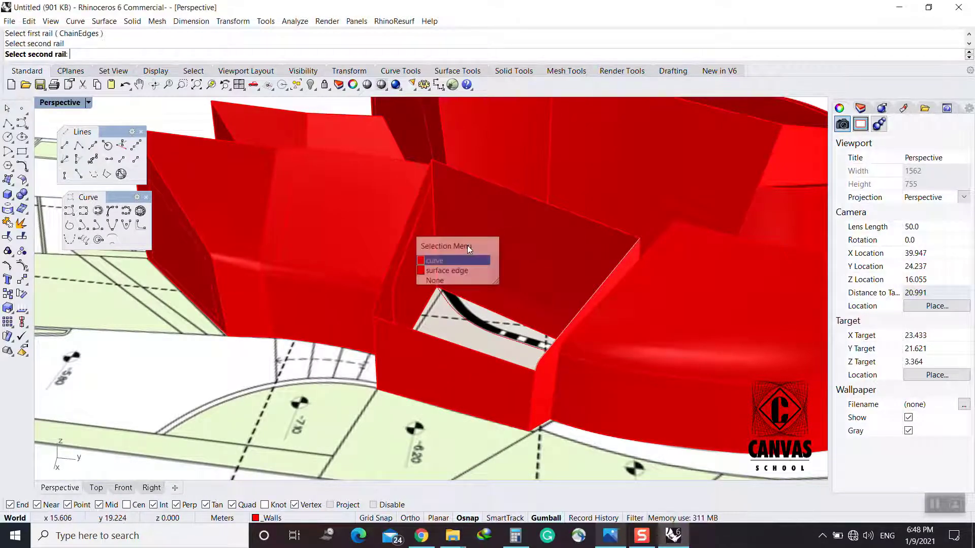
left_click(462, 260)
left_click(466, 347)
left_click(496, 379)
key("Return")
key("Return")
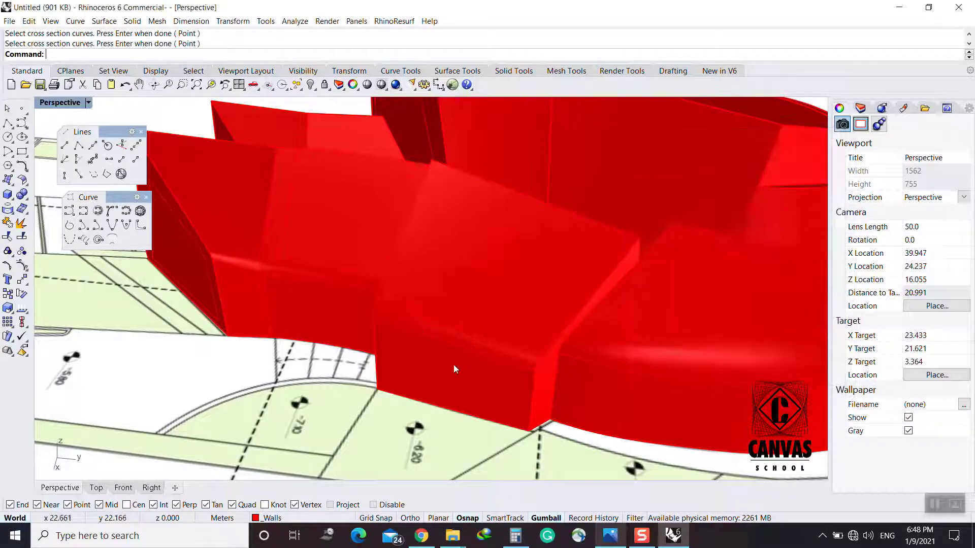
scroll(452, 362, "down", 12)
right_click_drag(306, 313, 453, 319)
scroll(473, 251, "up", 4)
right_click_drag(424, 214, 436, 256, "shift")
scroll(426, 297, "up", 6)
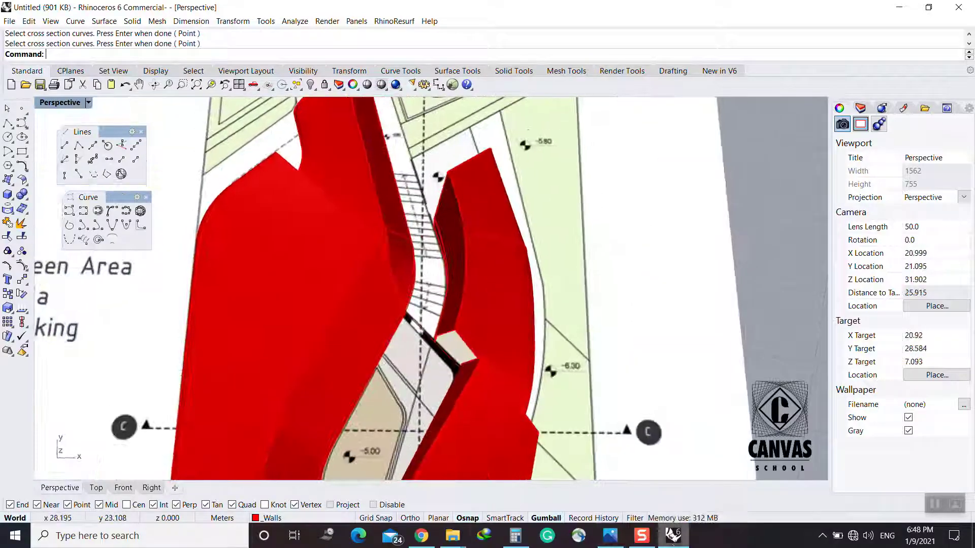
Switch to Photos and examine the concept sheet and the north-west and south-east elevations, ending back in Rhinoceros
left_click(610, 535)
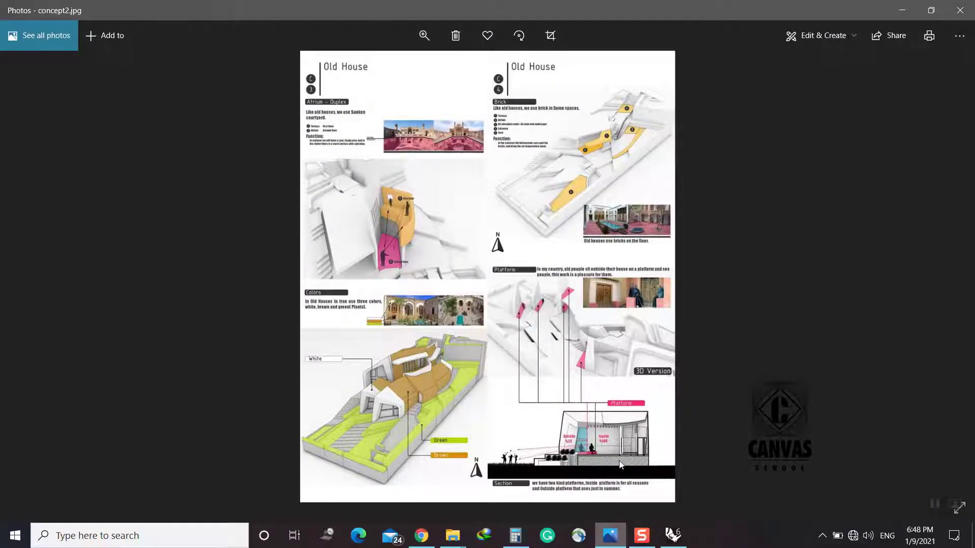
key("Right")
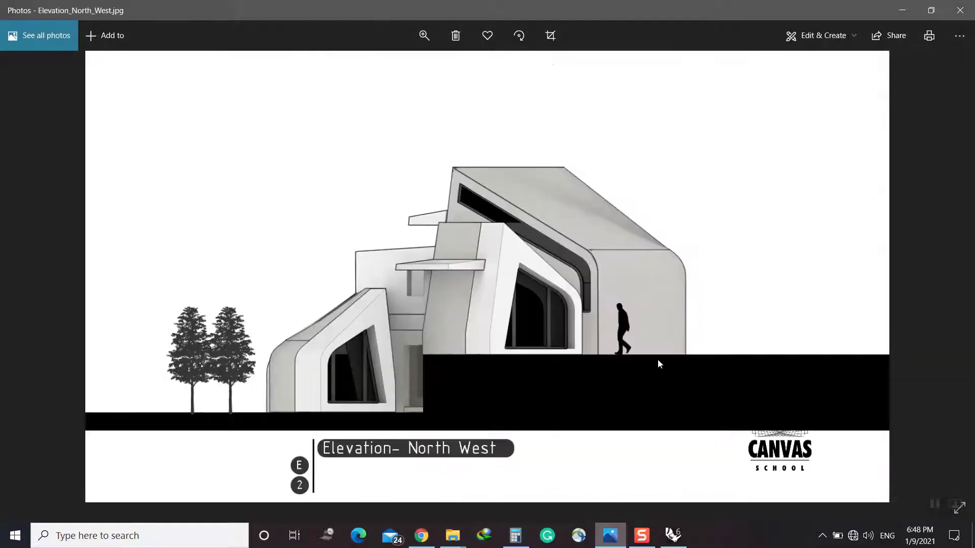
key("Right")
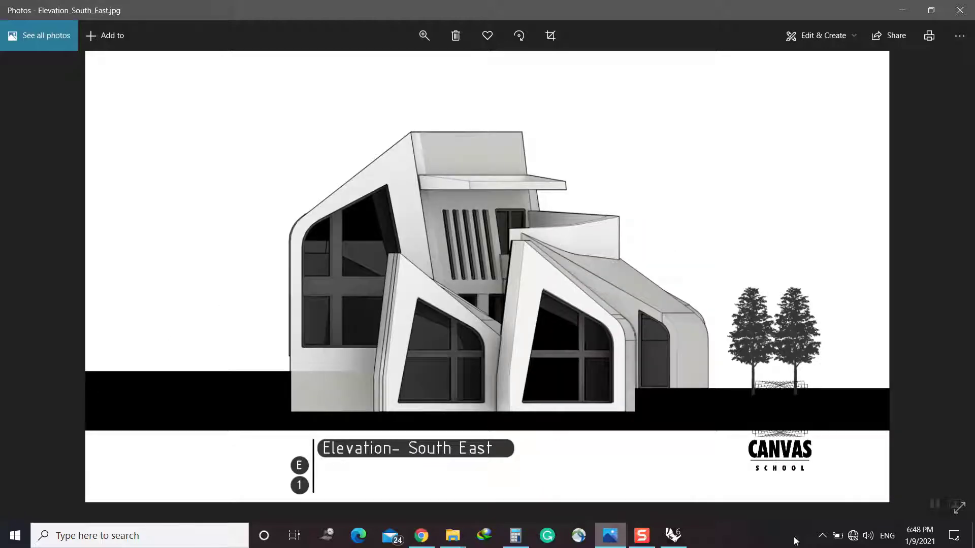
left_click(821, 536)
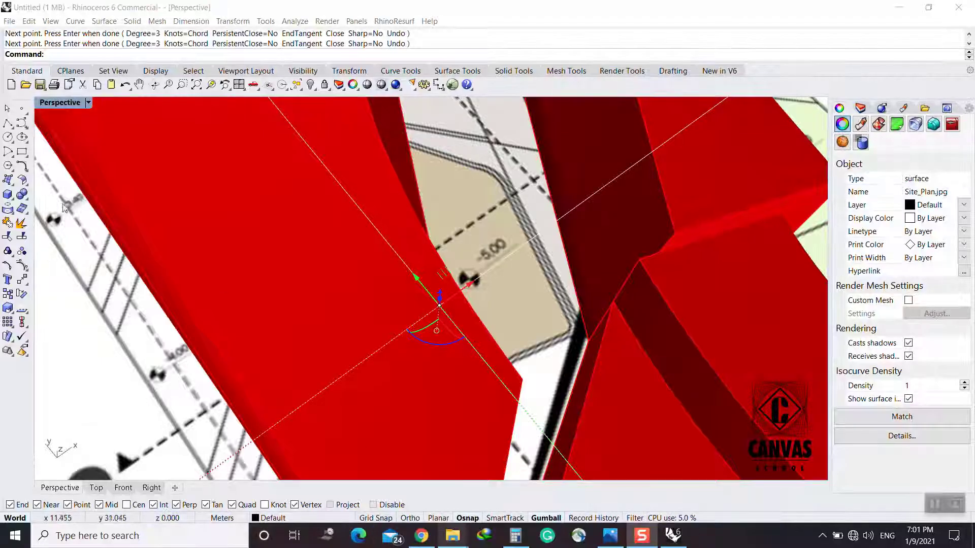
Draw a line along the long outer edge of the plan's tan −5.00 area, from the wall corner to the rounded corner
left_click(84, 225)
left_click(65, 146)
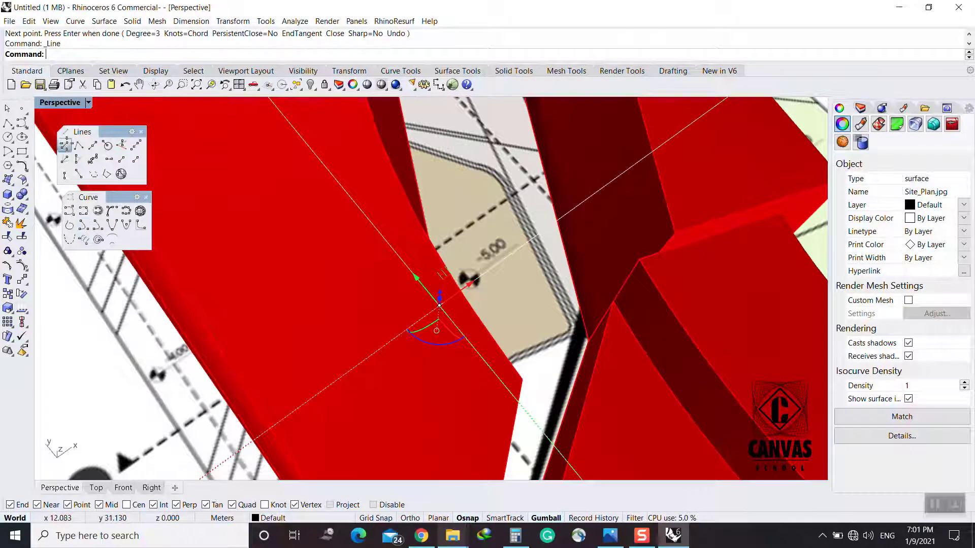
left_click(580, 317)
key("Escape")
right_click(554, 247)
left_click(588, 340)
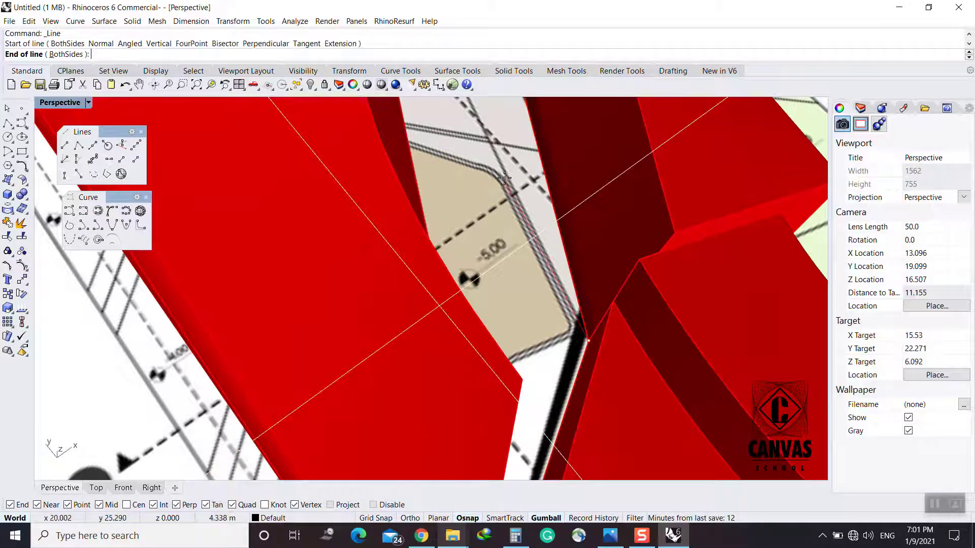
left_click(513, 188)
left_click(511, 224)
Draw a second line along the tan area's short edge, from the inner wall to the rounded corner
right_click_drag(511, 227, 444, 207)
right_click(445, 209)
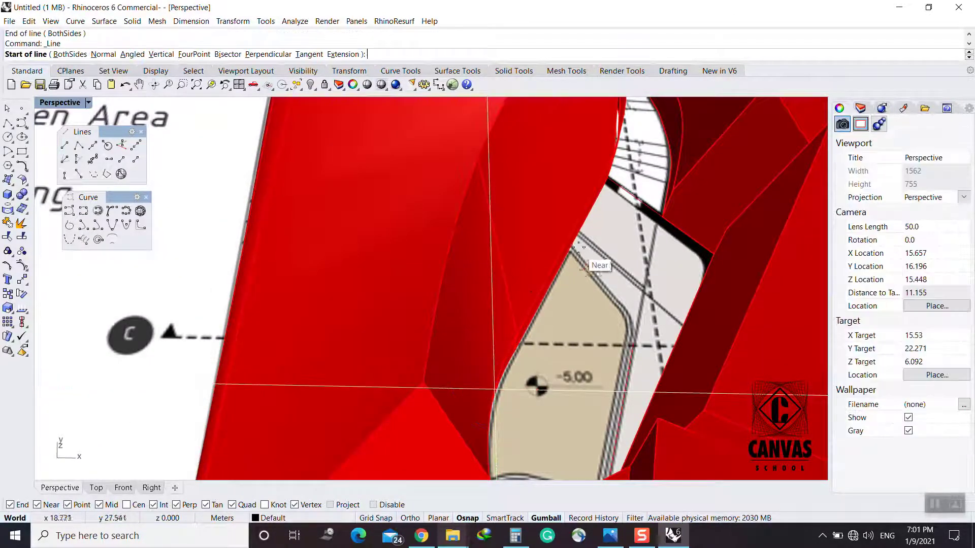
right_click_drag(597, 273, 254, 161, "shift")
left_click(373, 180)
right_click_drag(373, 181, 421, 245)
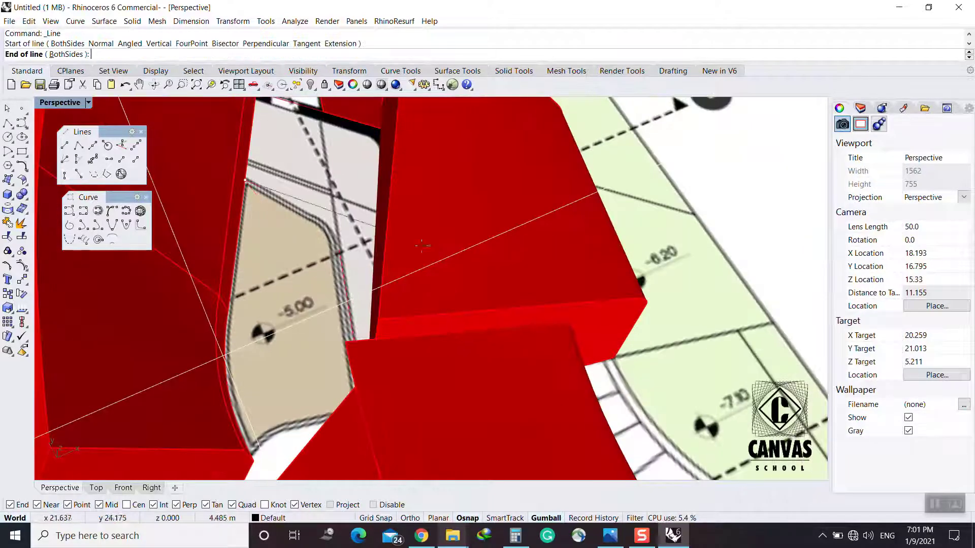
left_click(319, 222)
left_click(330, 259)
Fillet the corner between the two lines around the tan area with radius 0.5
type("f")
key("Return")
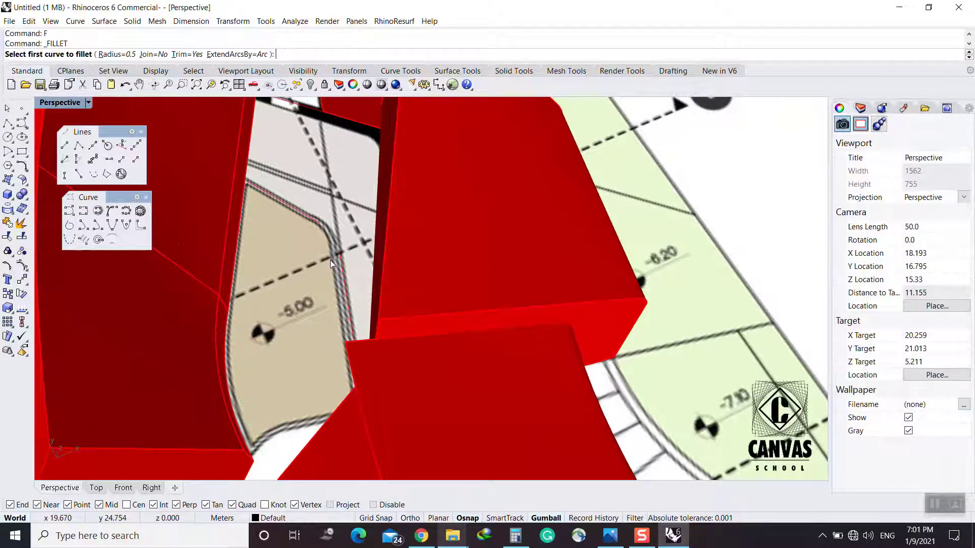
scroll(266, 214, "up", 6)
left_click(374, 278)
left_click(327, 222)
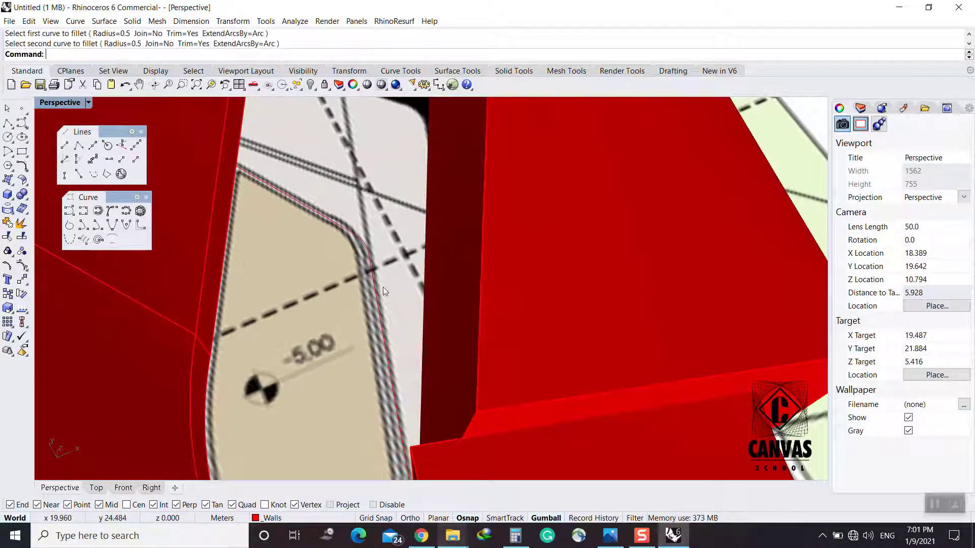
right_click_drag(383, 287, 467, 312)
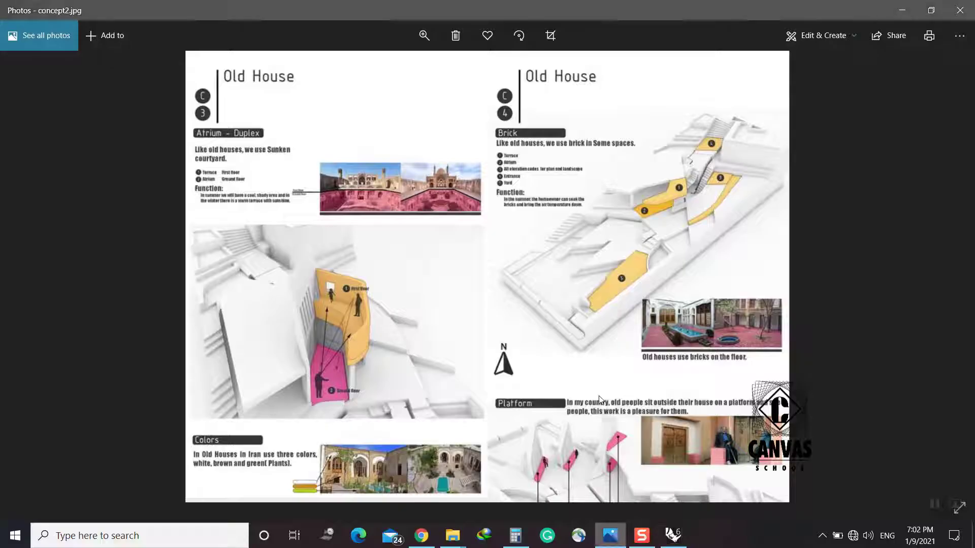
Examine the old-house concept sheet and the south-east elevation in Photos, ending back in Rhinoceros
key("Right")
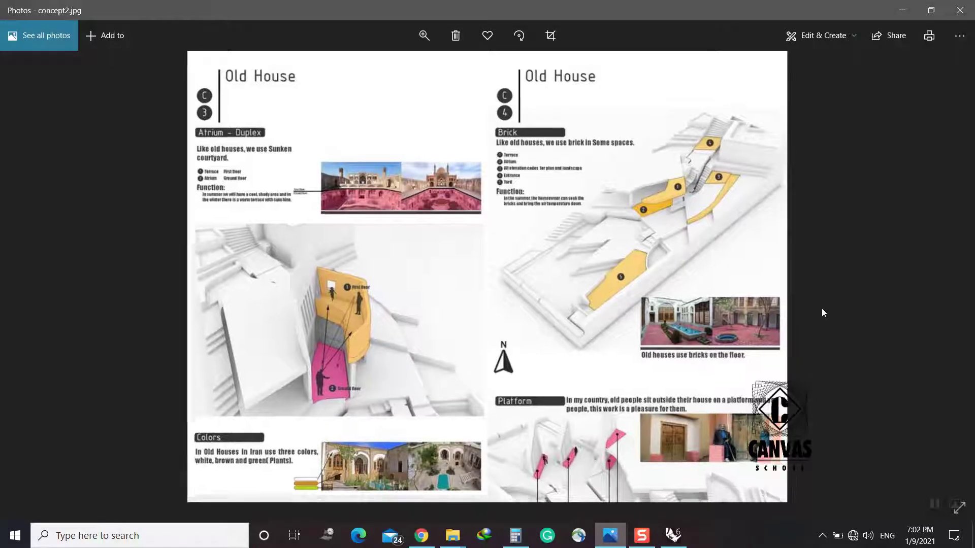
key("Right")
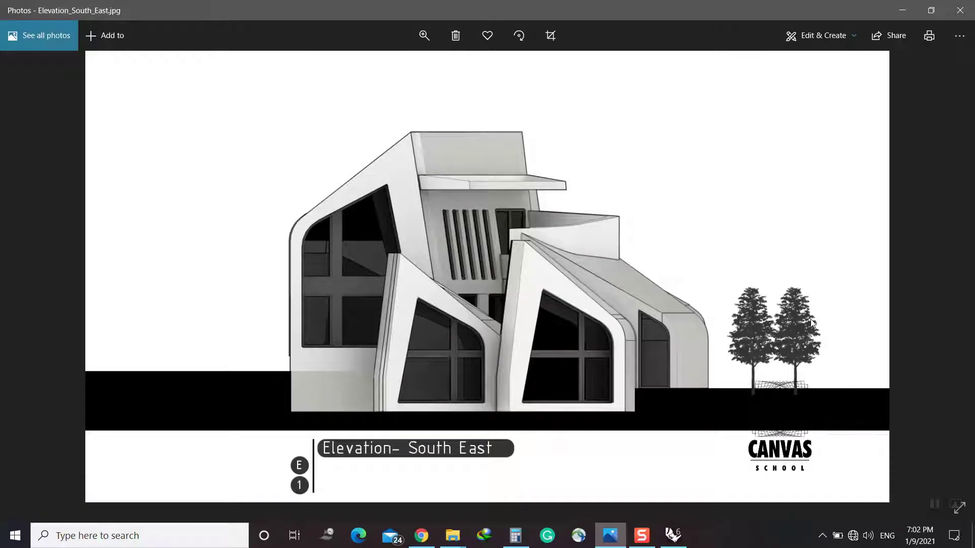
left_click(672, 535)
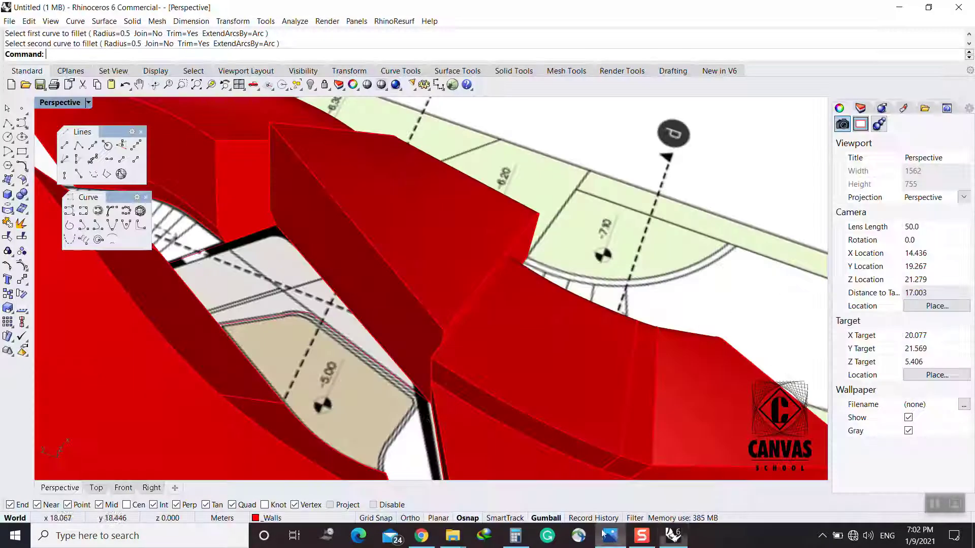
Join the two lines and the fillet arc around the tan −5.00 area into one open curve
right_click_drag(442, 381, 320, 321)
left_click(334, 294)
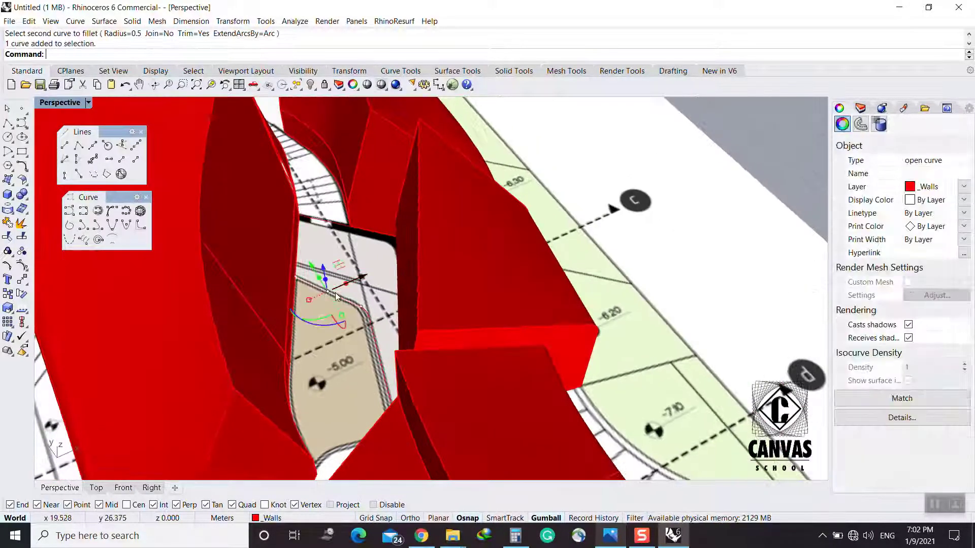
left_click(372, 322, "shift")
scroll(385, 349, "up", 7)
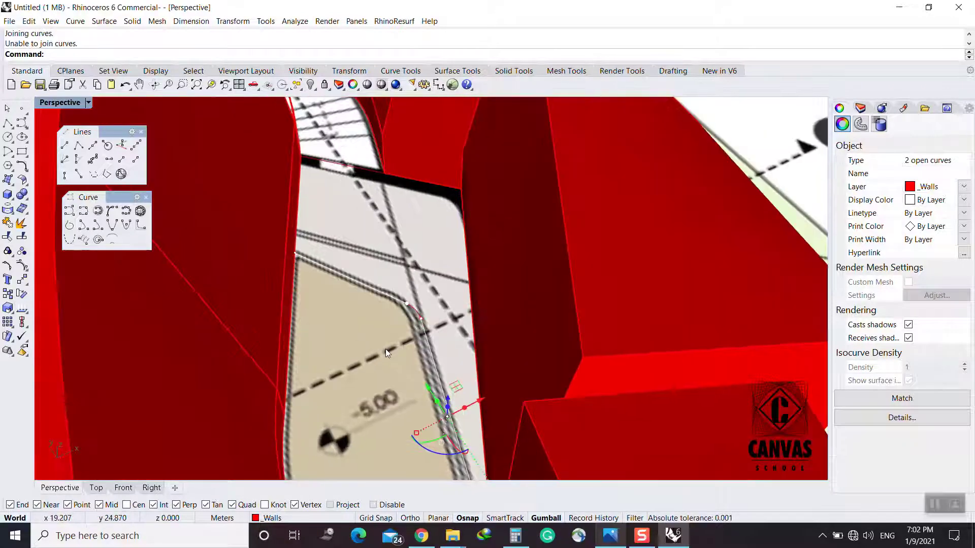
left_click(427, 301, "shift")
left_click(461, 331)
middle_click(403, 336)
left_click(401, 342)
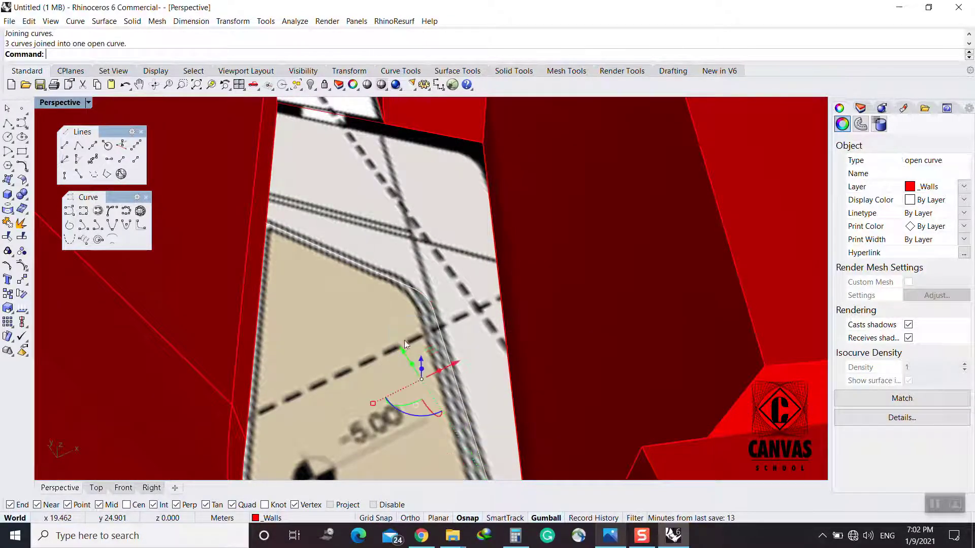
Raise the joined curve vertically above the site plan, undoing unwanted moves
right_click_drag(404, 340, 421, 401)
left_click_drag(421, 401, 429, 287)
scroll(428, 288, "down", 3)
right_click_drag(428, 325, 410, 297)
key("ctrl+z")
left_click(463, 444)
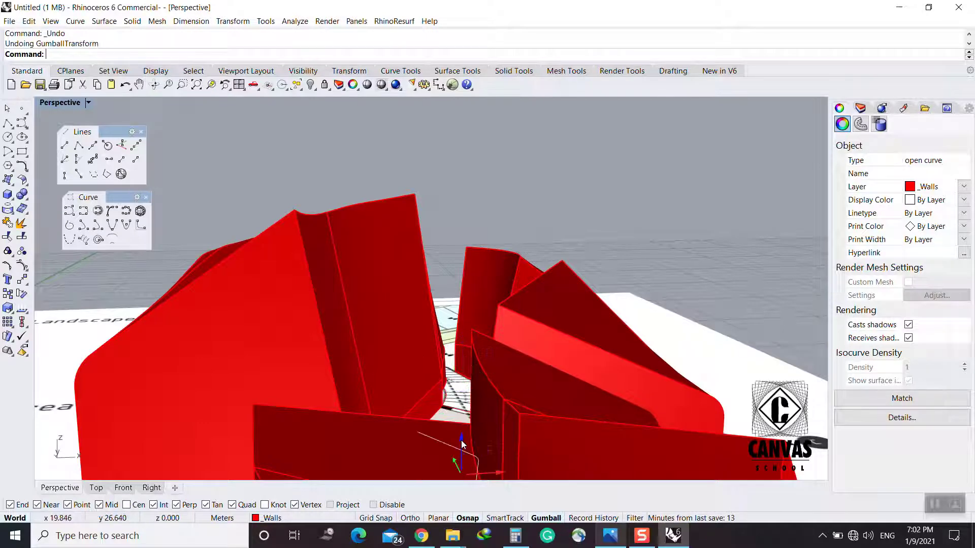
key("ctrl+z")
left_click(629, 138)
Extend the raised curve's open end to the larger wing's inner wall, using that wall surface as the boundary
right_click_drag(489, 246, 440, 307)
scroll(399, 202, "up", 4)
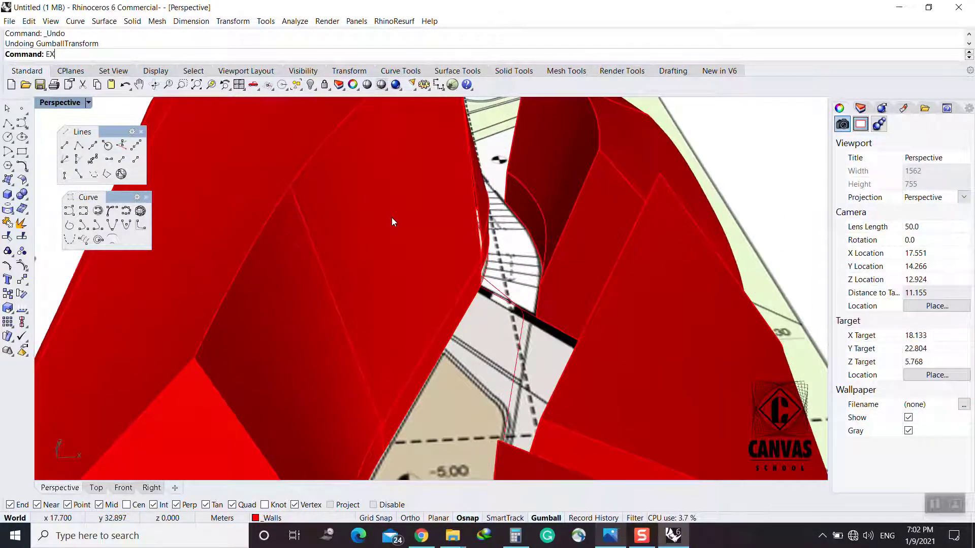
type("t")
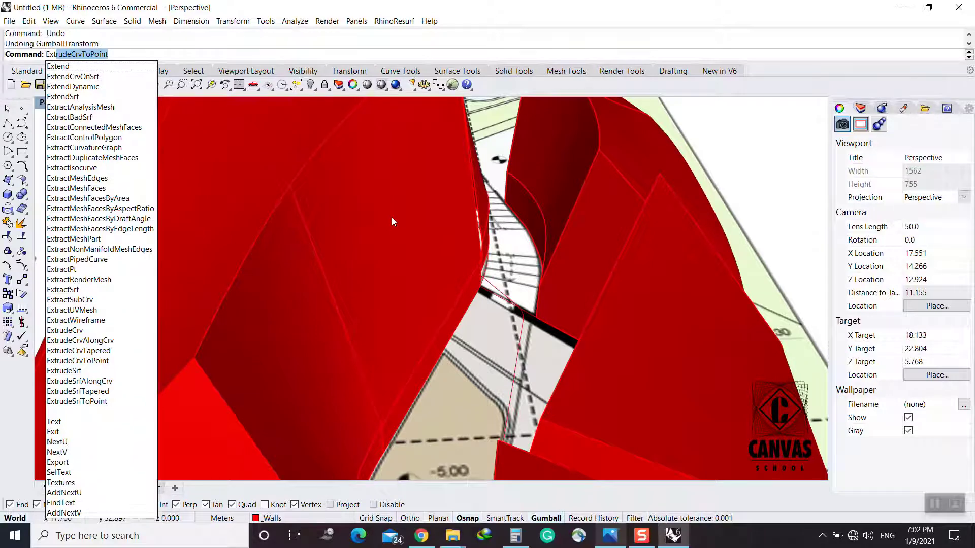
type("end")
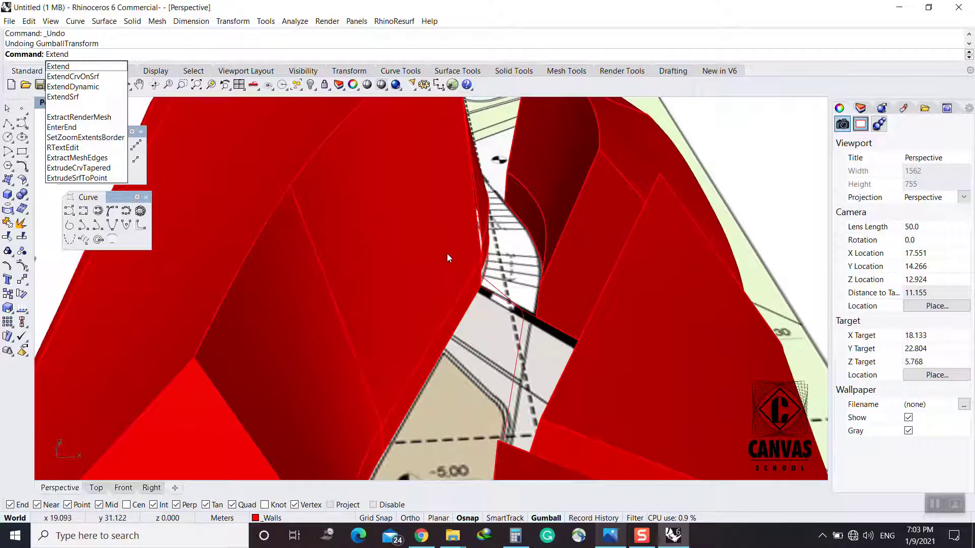
key("Escape")
type("E")
key("Return")
left_click(434, 255)
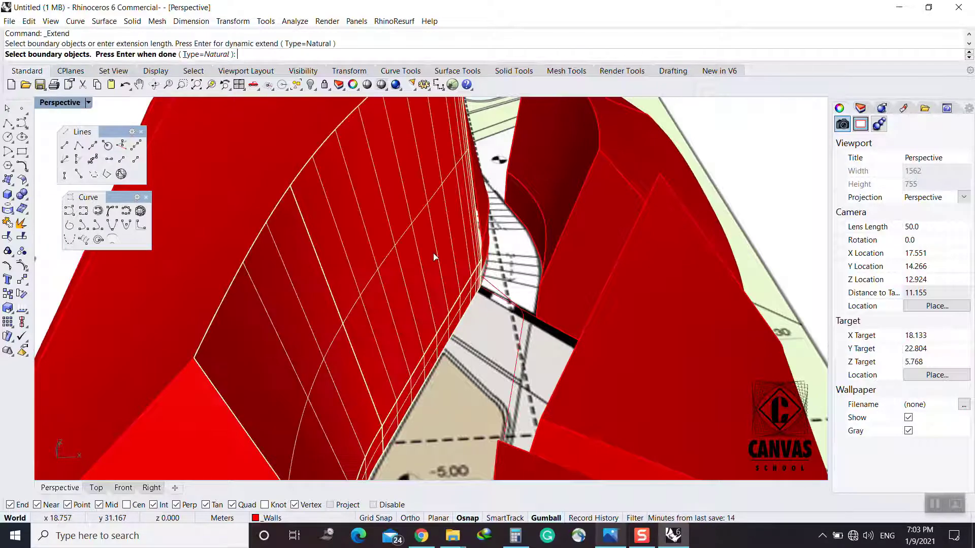
key("Return")
left_click(449, 252)
scroll(443, 257, "down", 4)
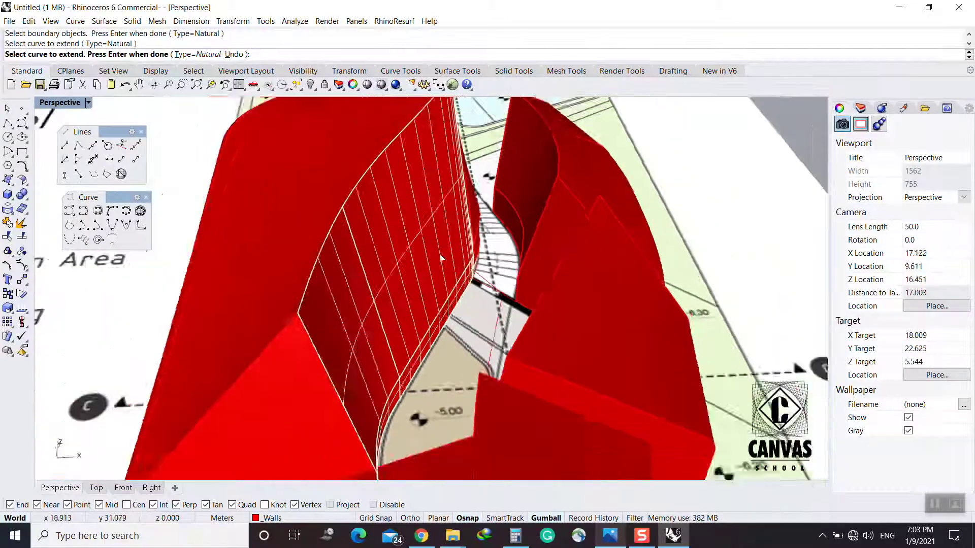
right_click_drag(442, 257, 484, 312)
key("Return")
right_click_drag(439, 188, 414, 296, "shift")
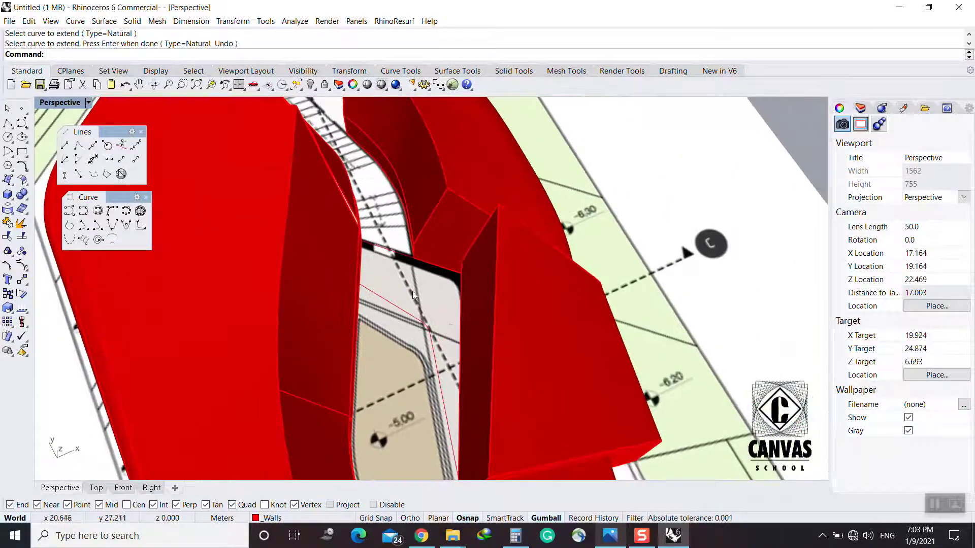
left_click(381, 246)
left_click(436, 272, "shift")
left_click(438, 268, "shift")
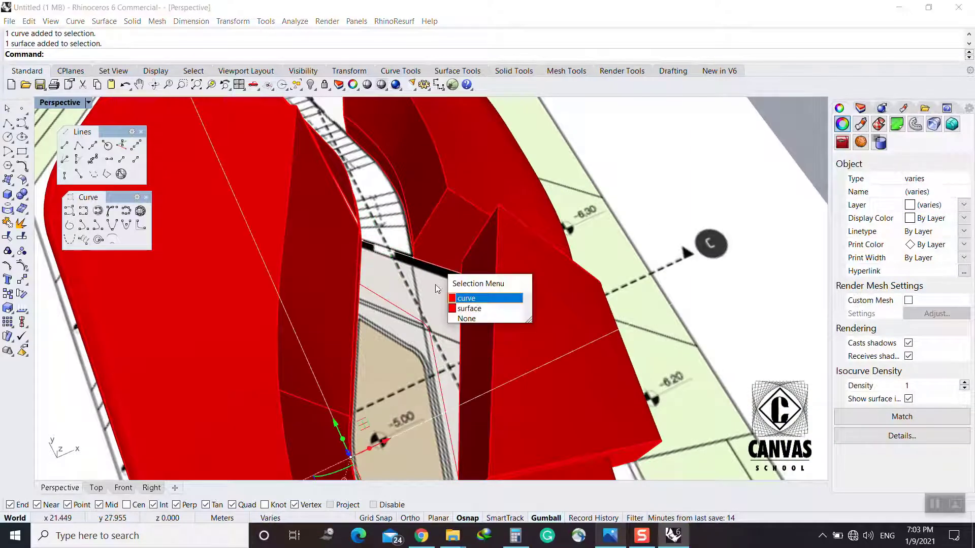
left_click(449, 298)
left_click(436, 302, "ctrl")
right_click_drag(437, 302, 424, 322)
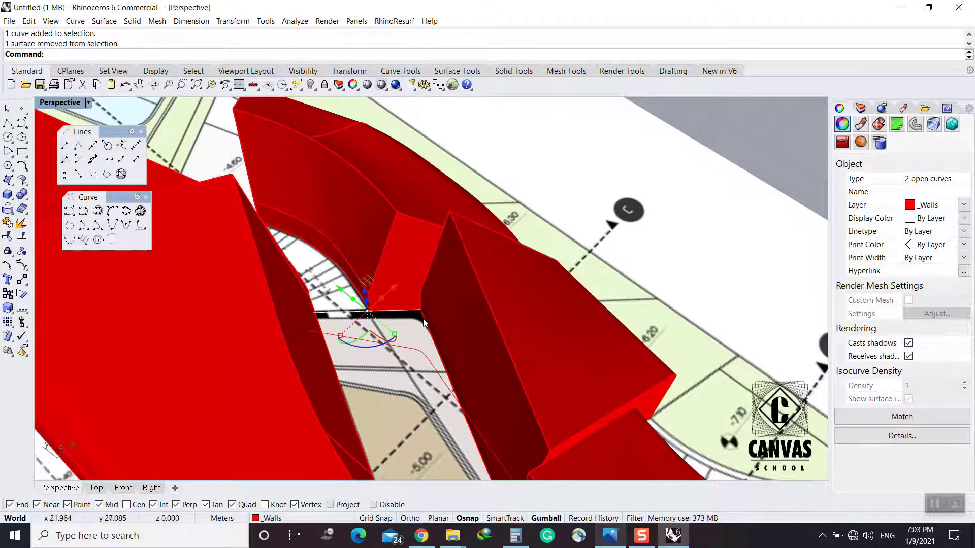
left_click(424, 322, "shift")
left_click(423, 322, "shift")
left_click(424, 323, "ctrl")
scroll(426, 320, "up", 5)
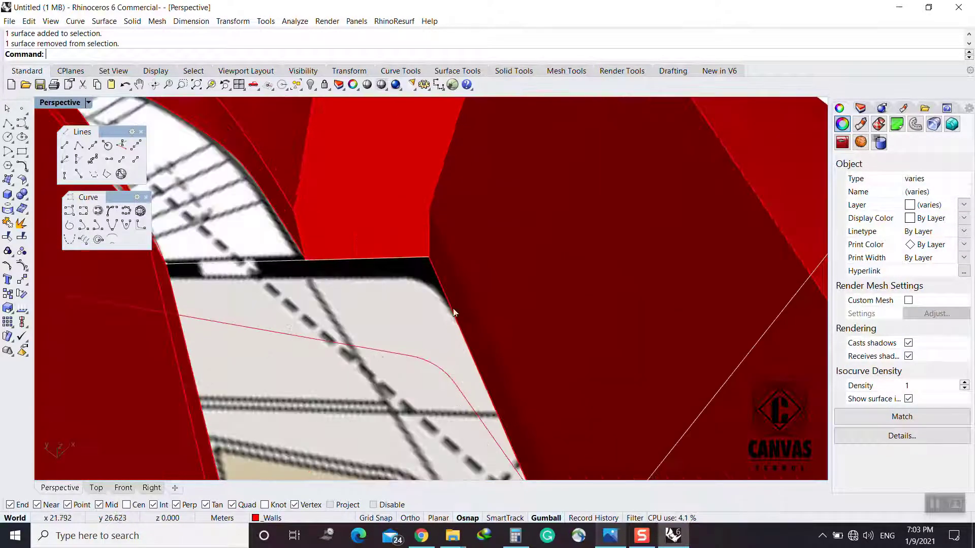
left_click(448, 300, "shift")
key("Escape")
Duplicate the base edge of the smaller wing's inner wall beside the tan area with DupEdge
type("DupEdge")
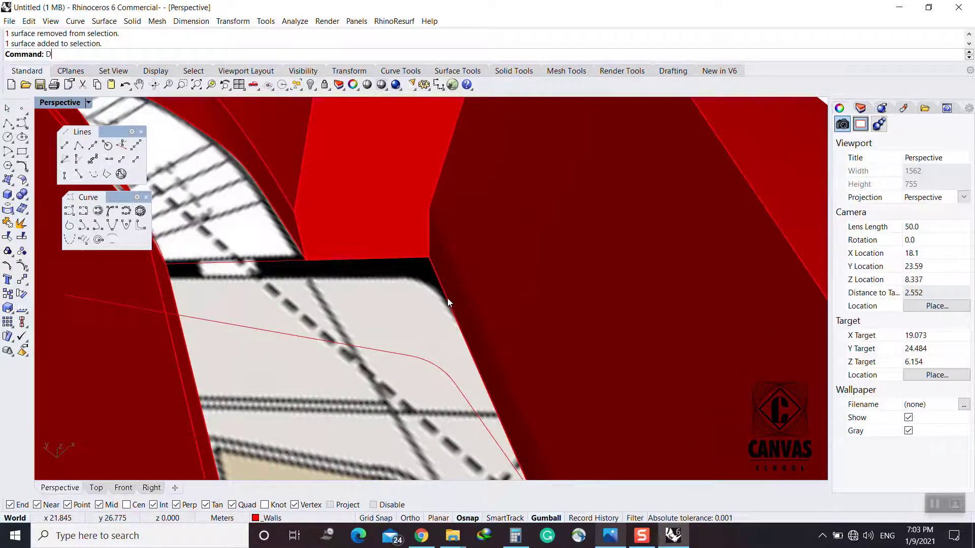
key("Return")
key("Return")
left_click(448, 301)
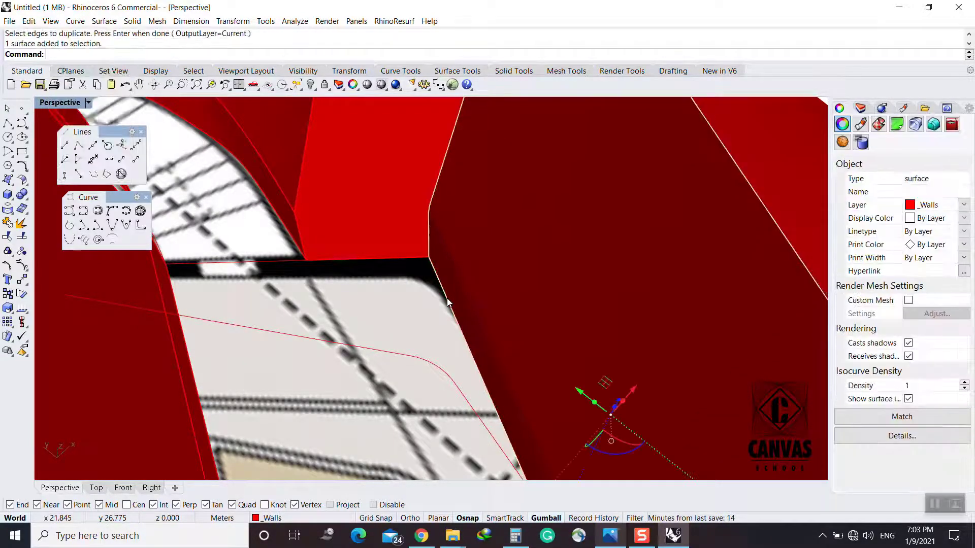
Select the duplicated wall edge and the two curves along the black plan line and raise them to 3 m
left_click(449, 301)
left_click(449, 301)
left_click(411, 264)
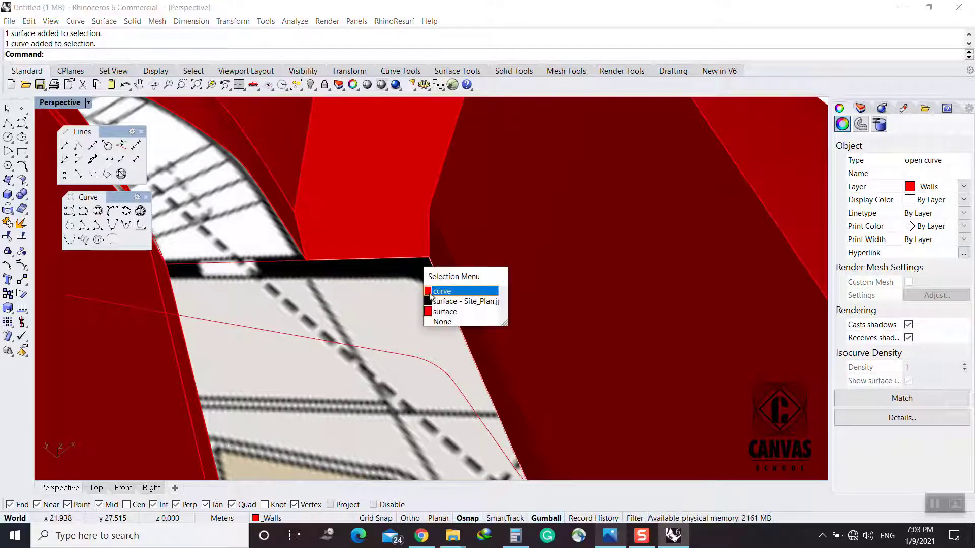
left_click(442, 291)
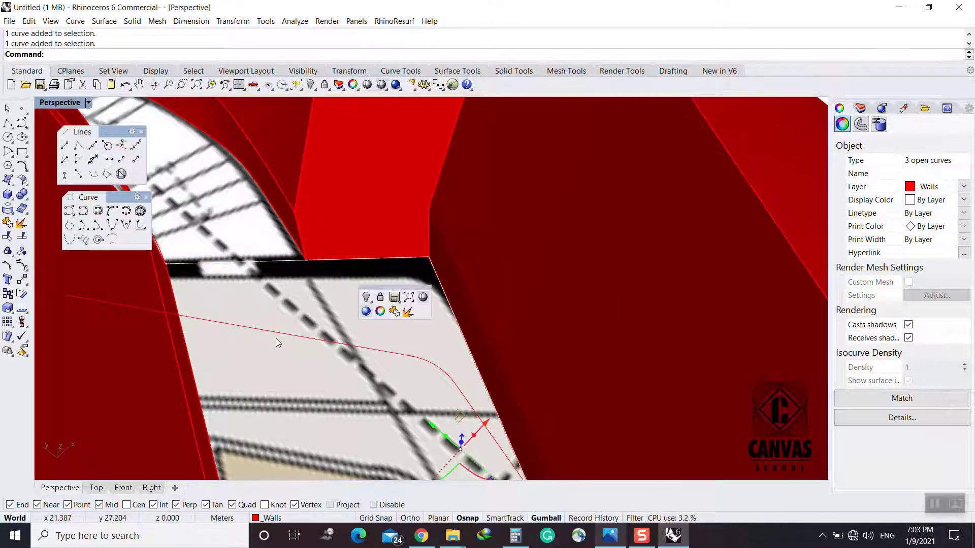
right_click_drag(382, 326, 468, 318)
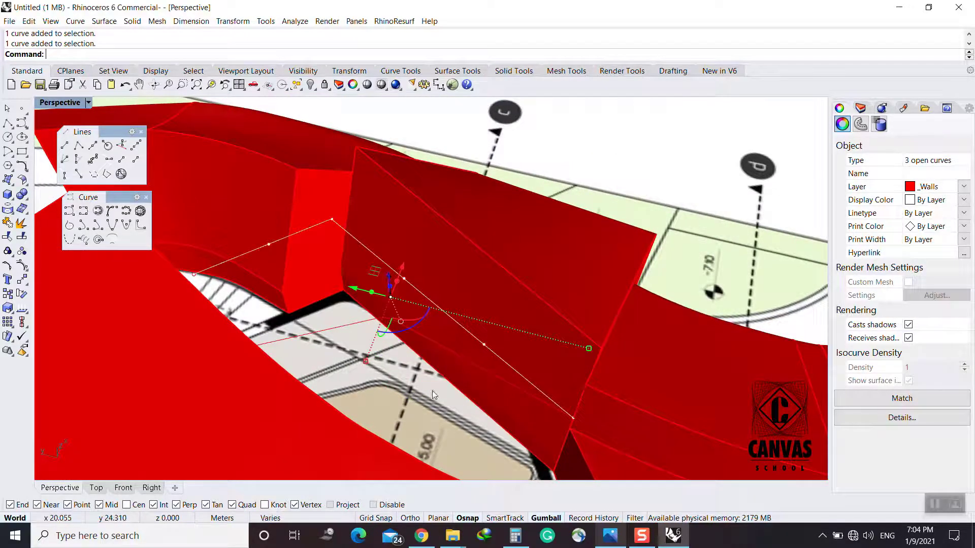
right_click_drag(434, 395, 286, 306)
scroll(420, 270, "up", 5)
key("Escape")
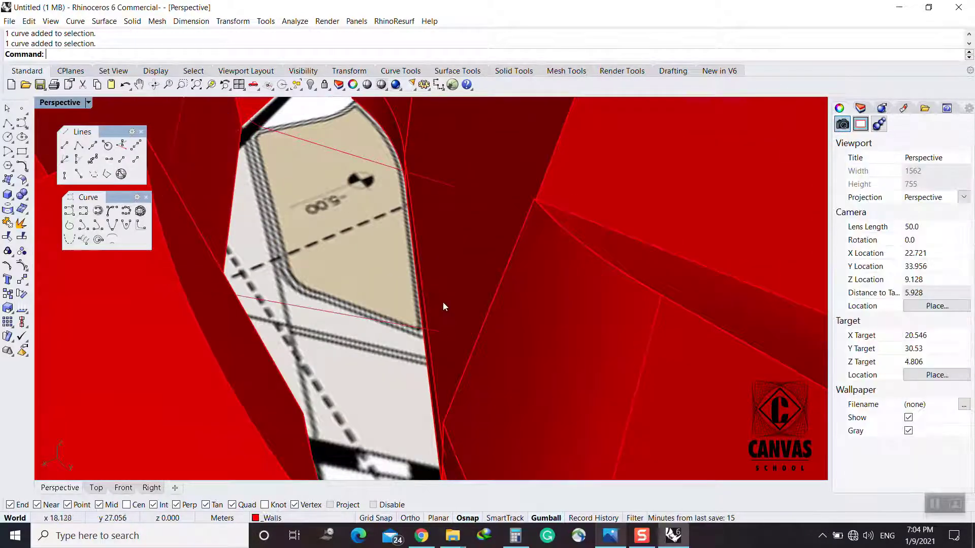
Extend the raised curve above the black plan line to the larger wing's inner wall surface
type("extend")
key("Return")
left_click(445, 304)
right_click_drag(439, 335, 461, 335)
key("Return")
type("l")
key("Return")
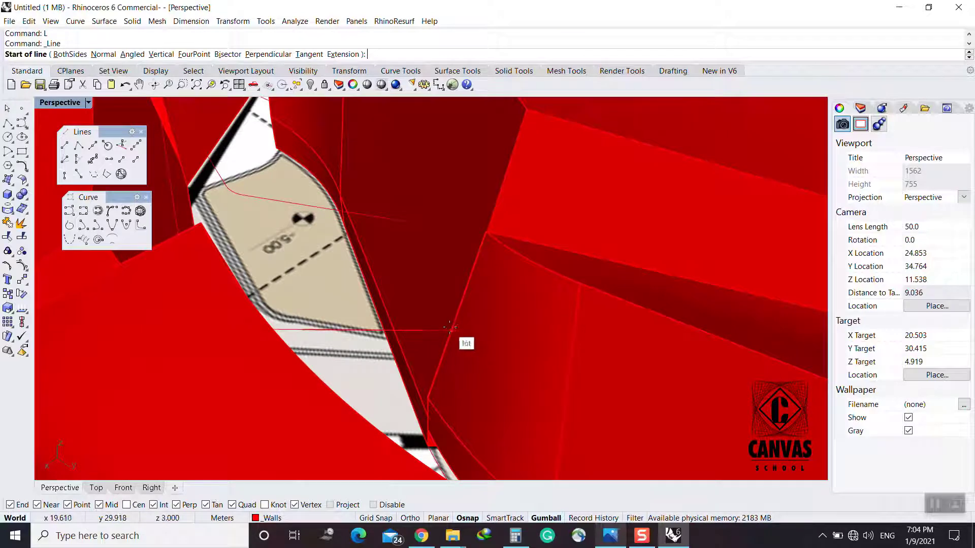
scroll(456, 334, "up", 5)
right_click_drag(468, 325, 460, 333)
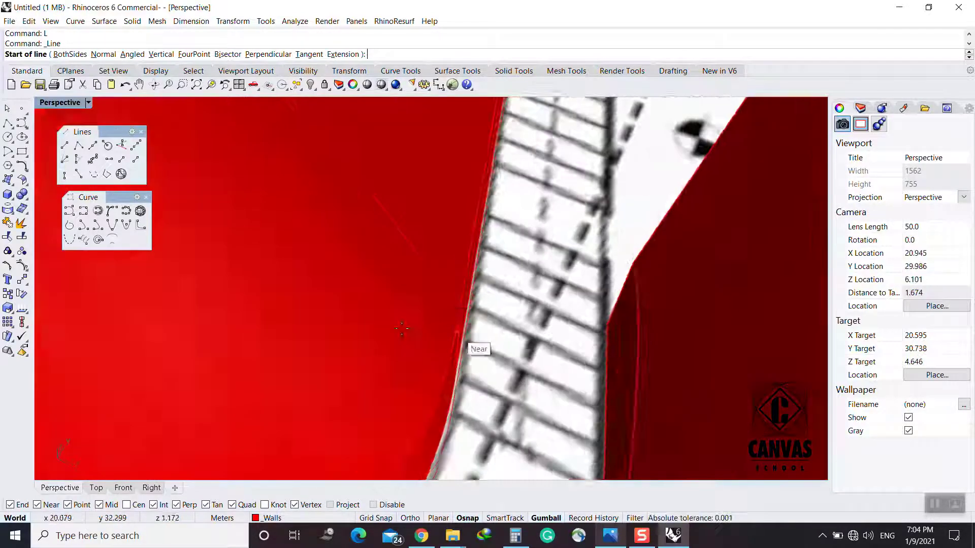
scroll(452, 332, "down", 18)
right_click_drag(401, 355, 396, 305, "shift")
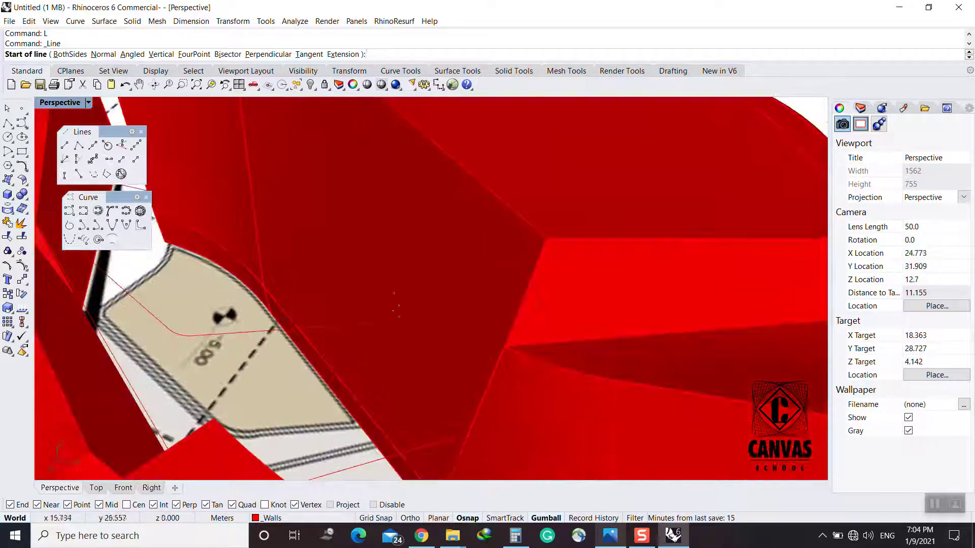
scroll(473, 435, "up", 3)
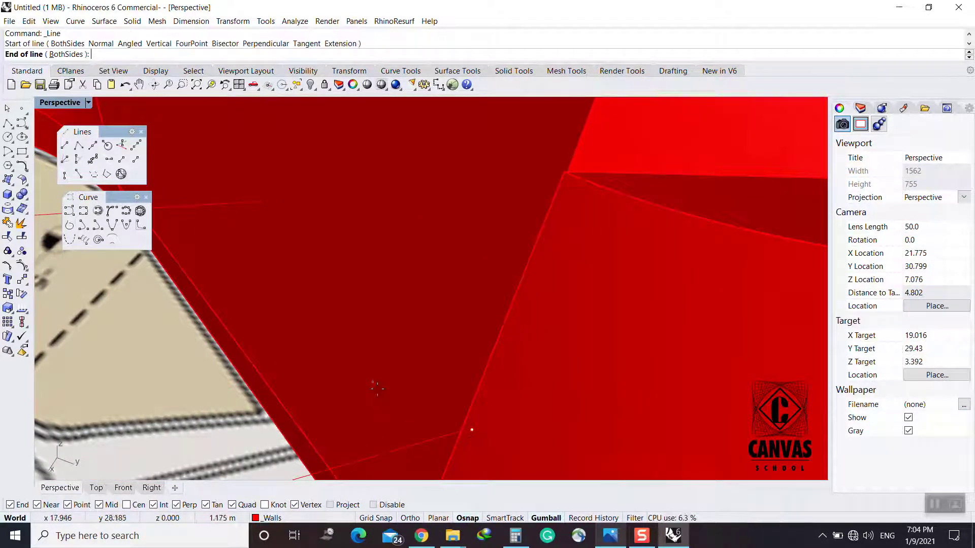
scroll(376, 388, "down", 5)
key("Escape")
left_click(358, 283)
left_click(357, 285)
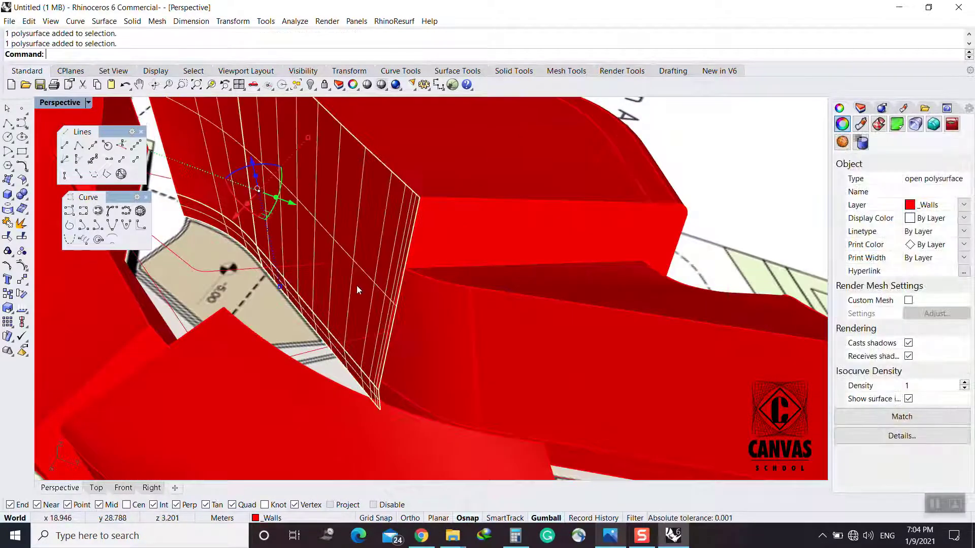
key("Escape")
Check how the raised terrace curves meet at their corners and against the wing walls
left_click(304, 265)
right_click_drag(343, 333, 482, 270)
scroll(383, 305, "up", 3)
right_click_drag(384, 305, 447, 255)
scroll(446, 294, "down", 5)
scroll(447, 294, "up", 5)
left_click(446, 294, "shift")
scroll(535, 300, "down", 4)
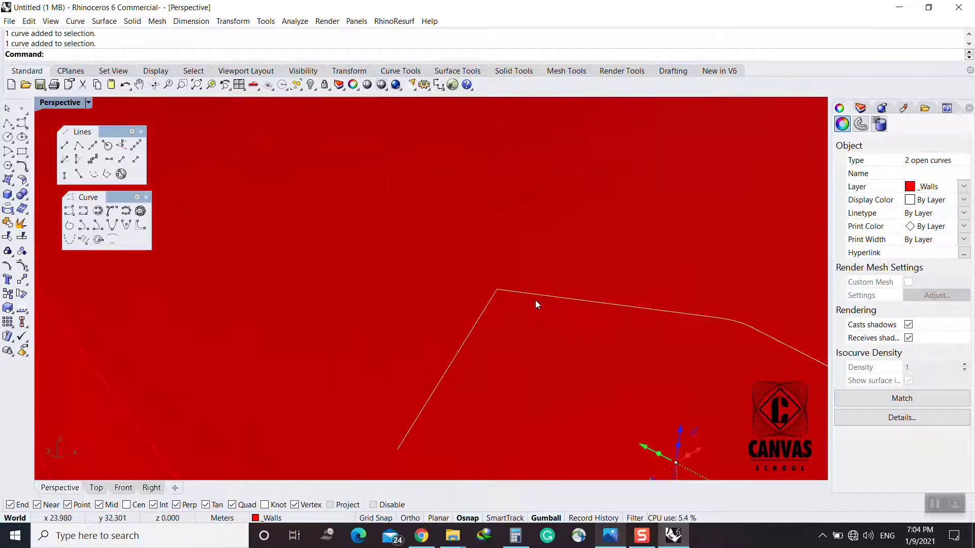
scroll(535, 300, "down", 4)
right_click_drag(556, 308, 517, 305)
key("Escape")
left_click(386, 351)
key("Escape")
Delete the raised straight curve that crosses the wing wall's corner above the black plan line
scroll(394, 359, "up", 6)
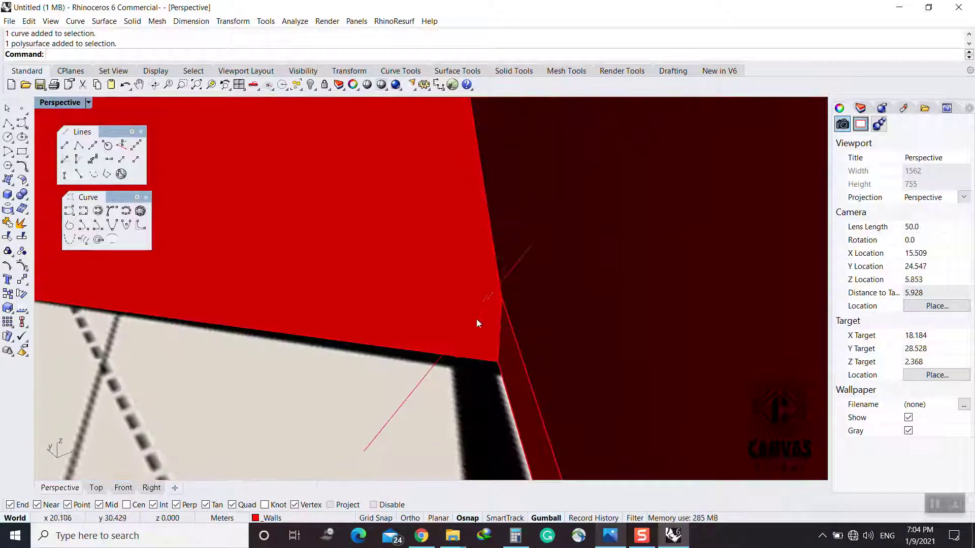
left_click(468, 323)
type("d")
key("space")
Draw a line about 2.37 m long at 3 m height, joining the open ends of the raised terrace curves along the wing wall
type("l")
key("space")
left_click(528, 246)
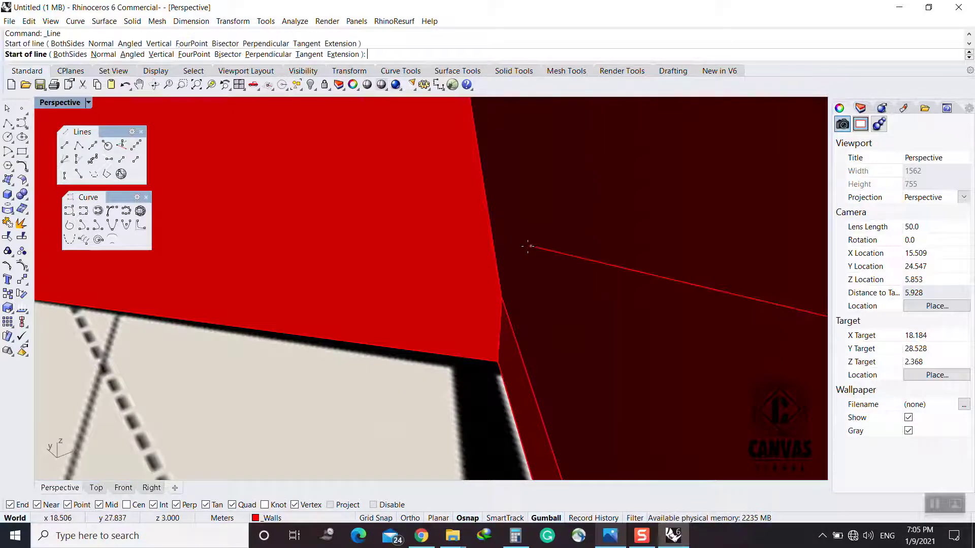
scroll(528, 247, "down", 6)
right_click_drag(523, 249, 355, 250)
scroll(358, 275, "down", 6)
scroll(409, 373, "up", 8)
right_click_drag(411, 371, 562, 283)
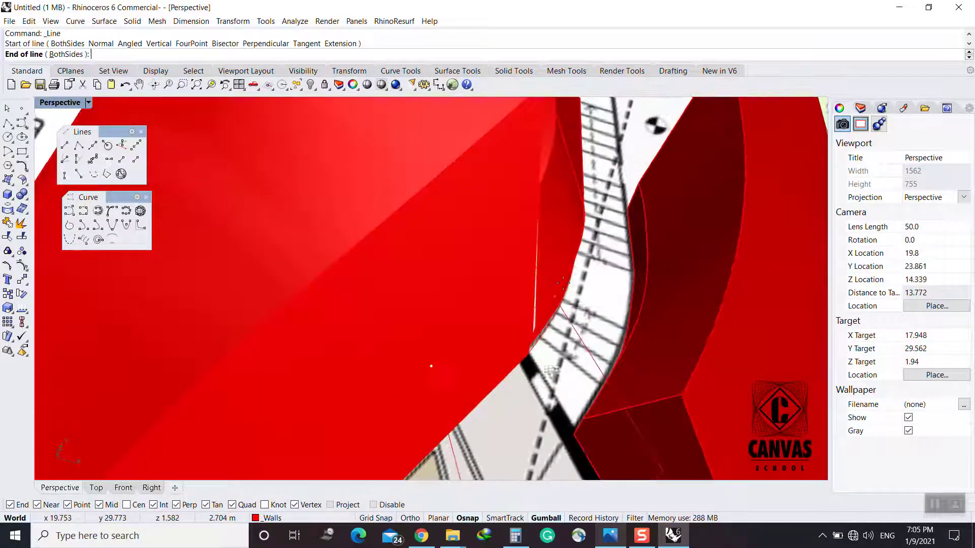
scroll(529, 269, "up", 3)
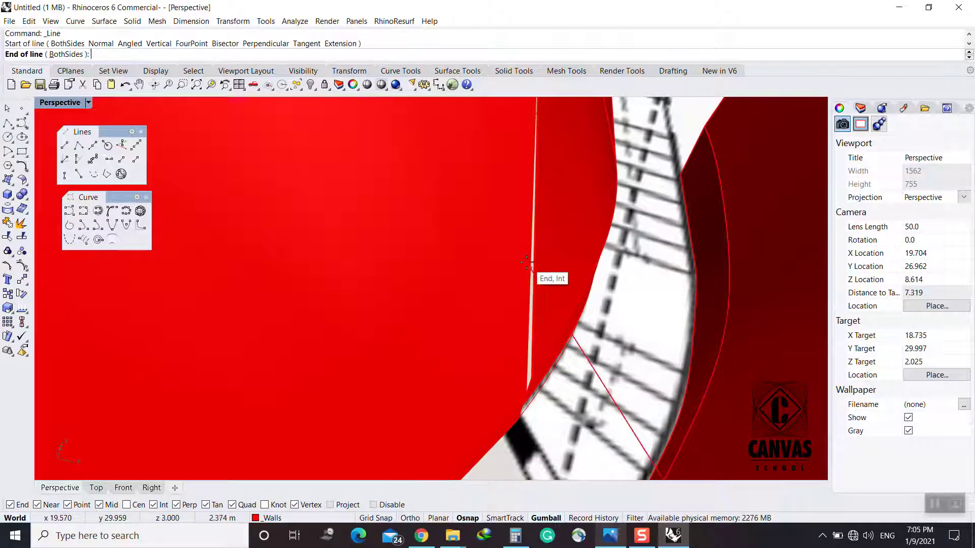
left_click(528, 263)
Select the five raised curves around the terrace and fill them with a Patch surface using the default options
left_click(544, 289)
left_click(516, 284, "shift")
scroll(565, 265, "down", 12)
scroll(525, 346, "up", 6)
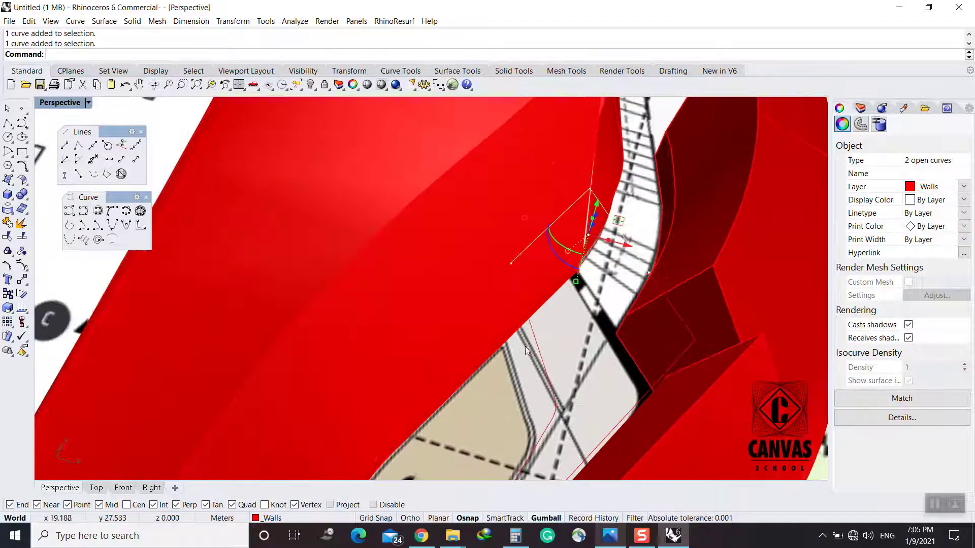
right_click_drag(541, 345, 688, 252)
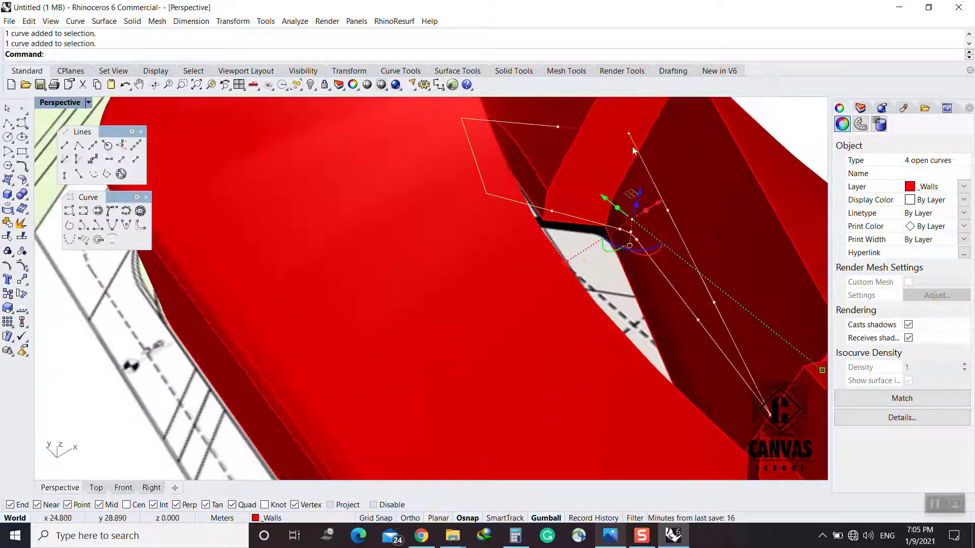
type("Patch")
key("Return")
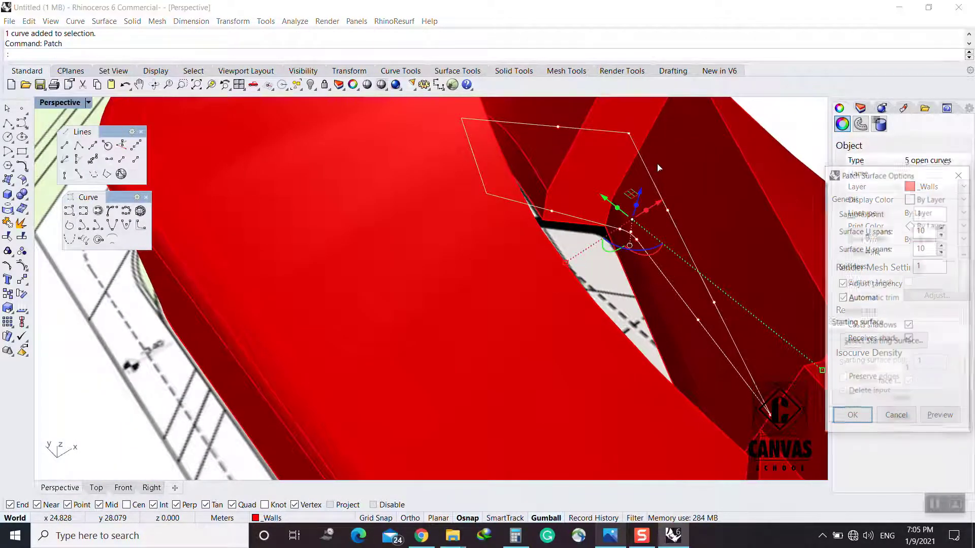
key("Return")
right_click_drag(615, 263, 359, 228, "shift")
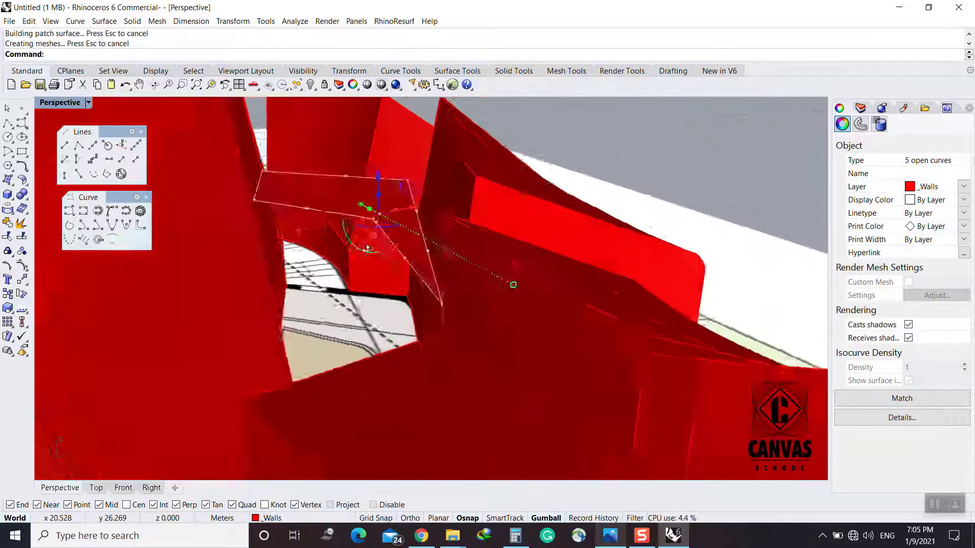
right_click_drag(354, 309, 310, 303)
Switch to Photos and look through the villa's reference images, including the south-east elevation
left_click(609, 540)
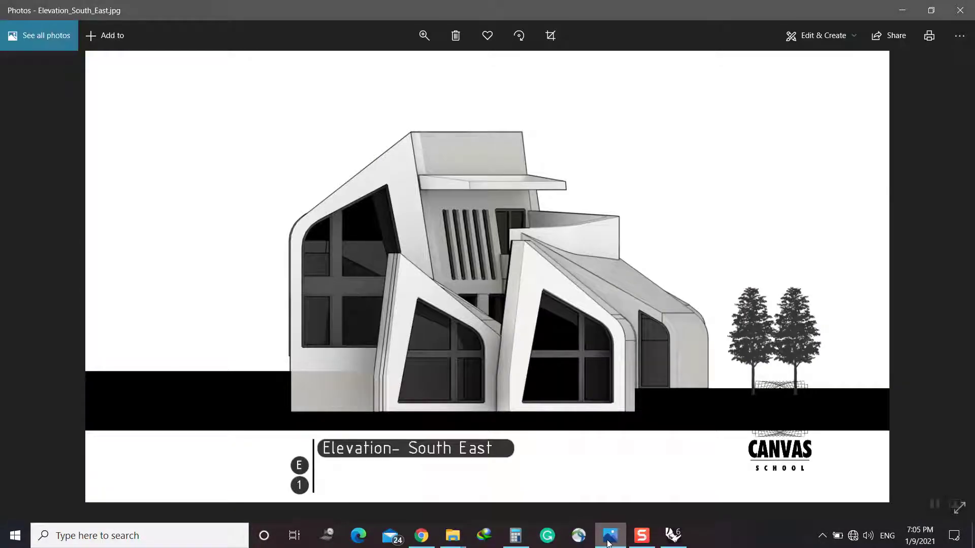
key("Right")
key("Left")
key("Left")
key("Left")
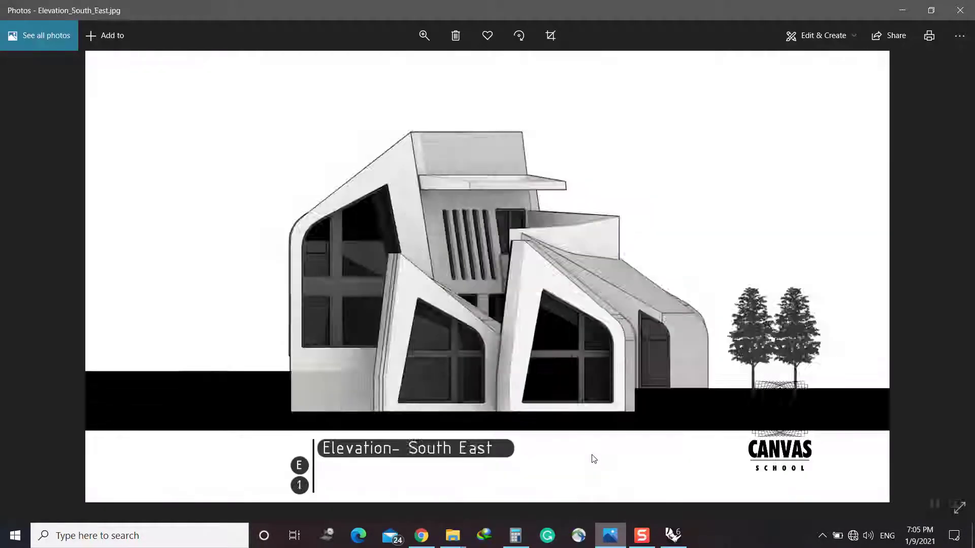
left_click(617, 539)
Extrude the three raised curves along the terrace's rear and slanted edges 2.5 m upward to form walls
right_click_drag(465, 281, 491, 329)
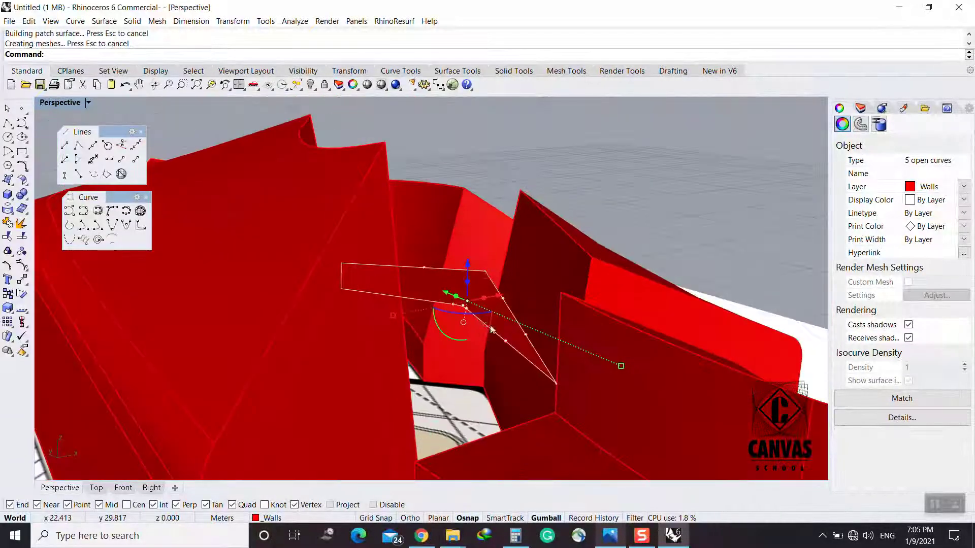
key("Escape")
scroll(461, 270, "up", 5)
left_click(461, 270)
left_click(519, 295, "shift")
left_click(553, 325)
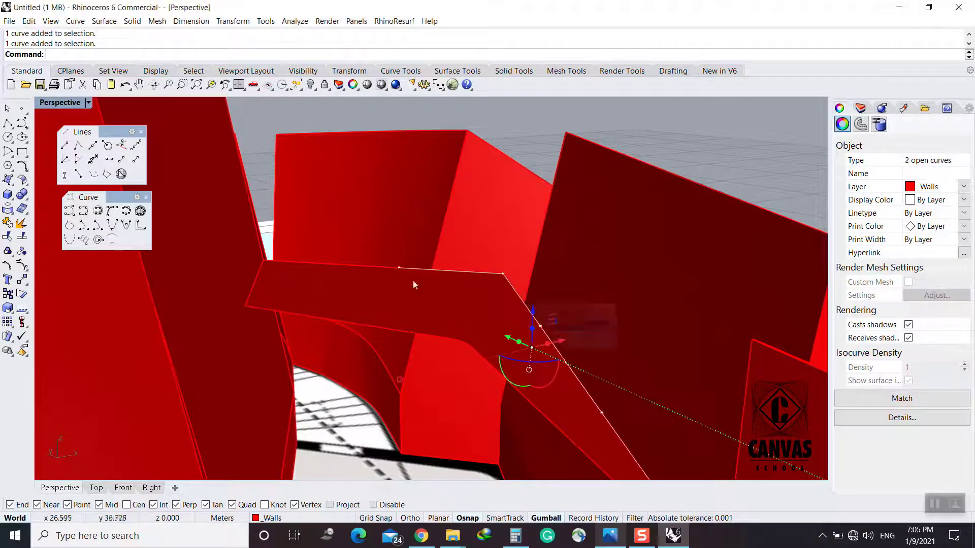
left_click(367, 266, "shift")
left_click(404, 298)
right_click(438, 276)
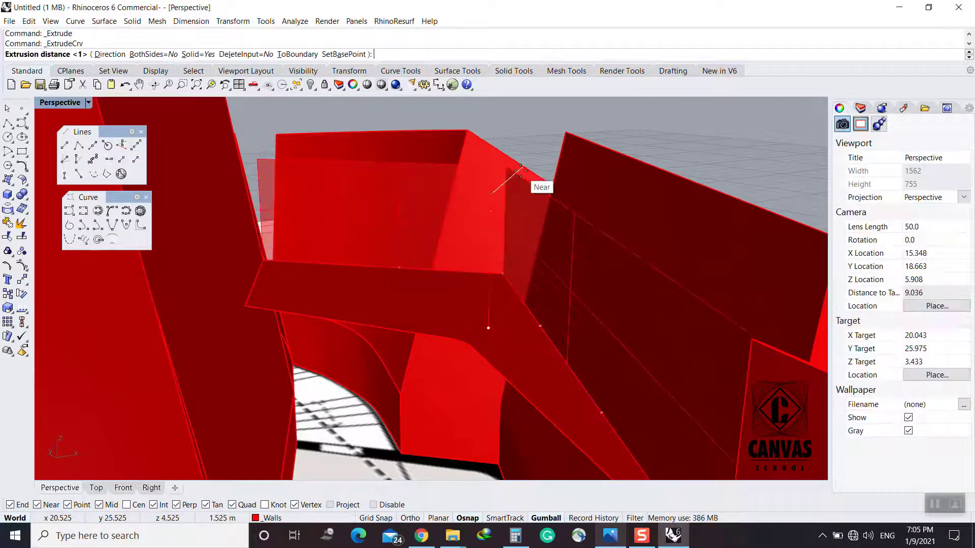
type("2.5")
key("Return")
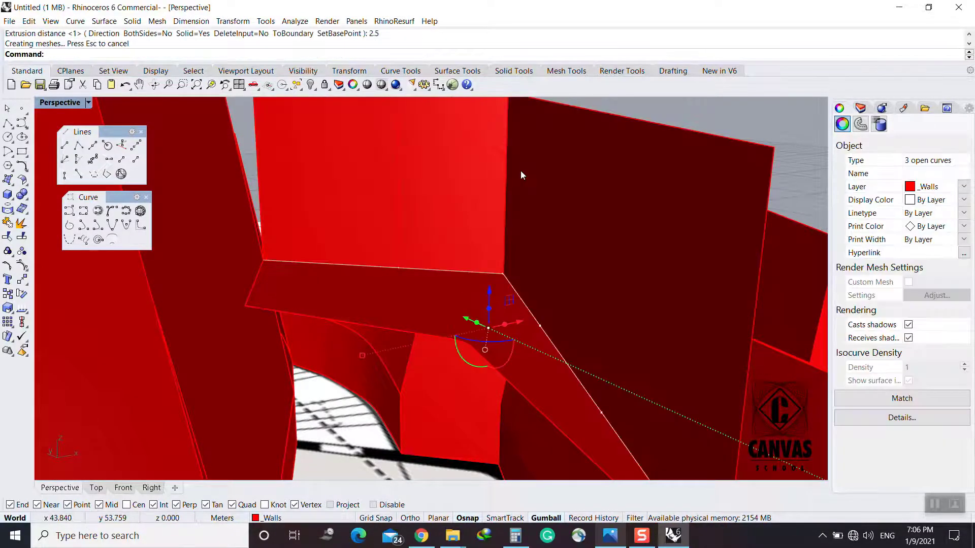
scroll(452, 238, "up", 5)
right_click_drag(452, 238, 563, 165)
left_click(703, 151)
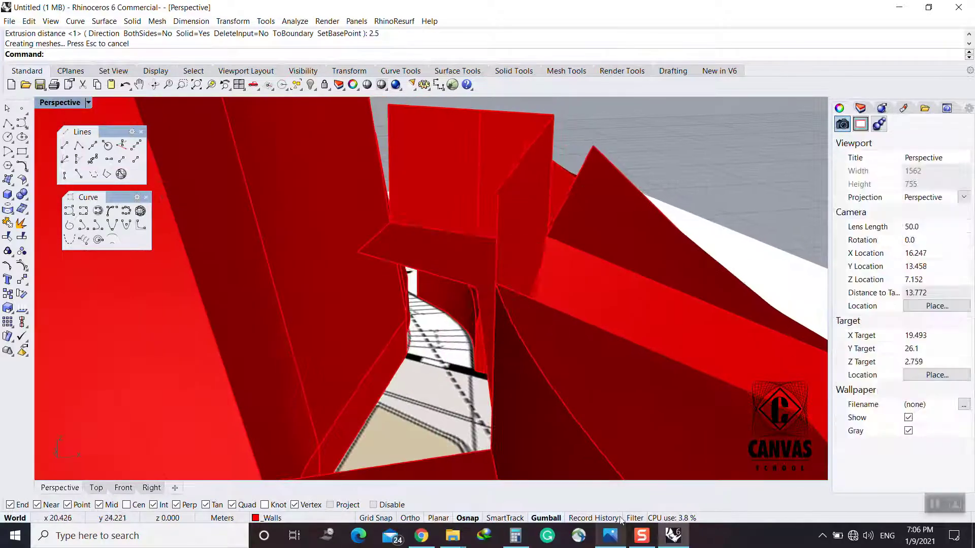
Compare the extruded terrace walls with the concept2.jpg sheet in Photos
left_click(611, 539)
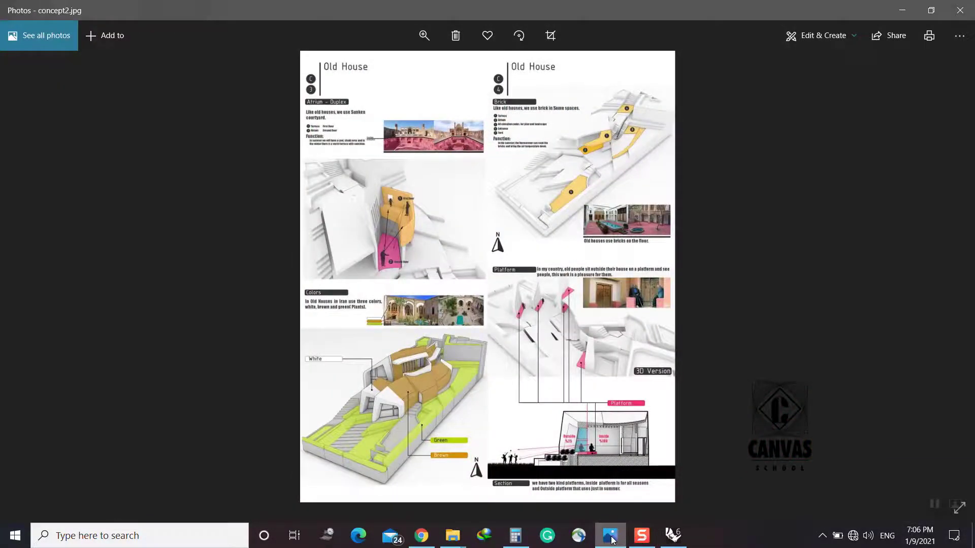
left_click(611, 539)
scroll(475, 276, "down", 6)
right_click_drag(475, 276, 479, 217)
scroll(479, 217, "up", 3)
left_click(411, 178)
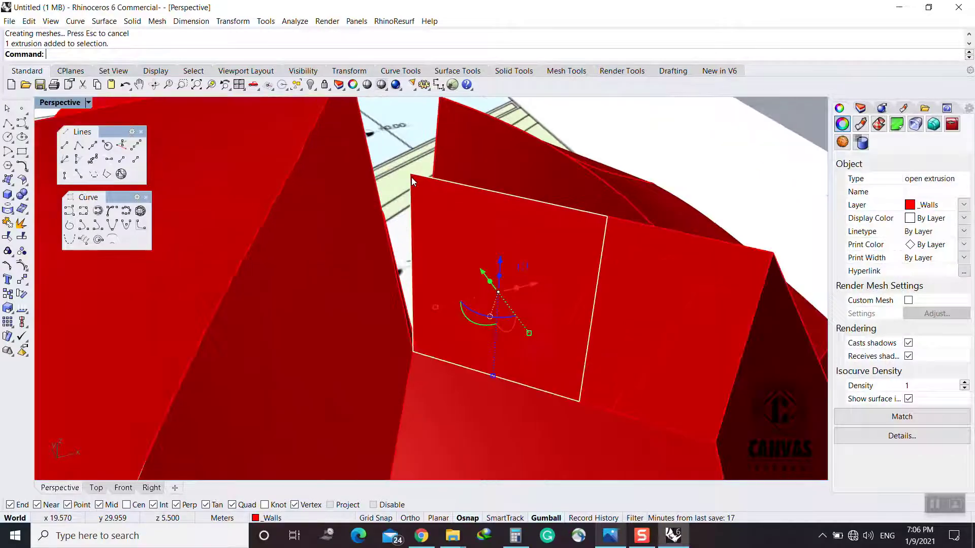
type("m")
left_click(610, 536)
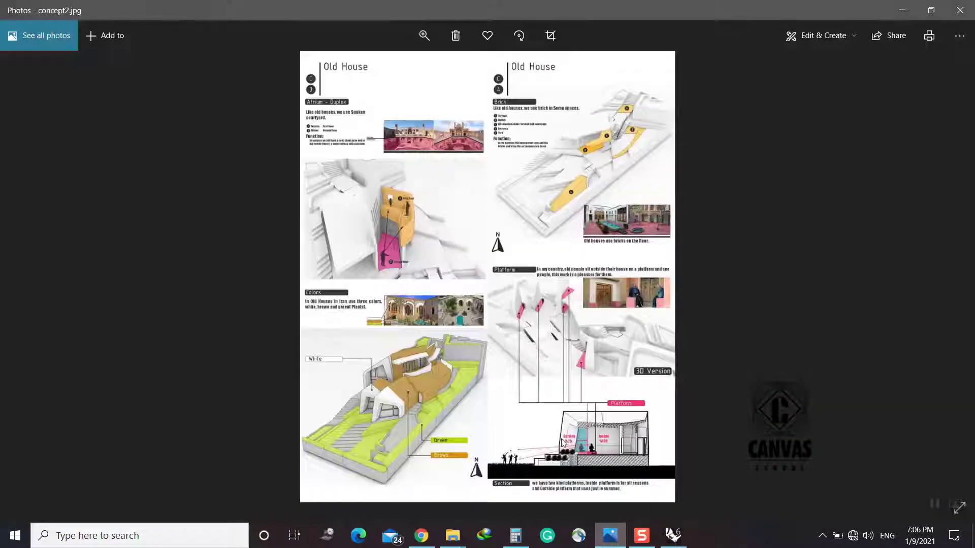
scroll(373, 178, "up", 1)
scroll(377, 198, "up", 3)
key("alt+Tab")
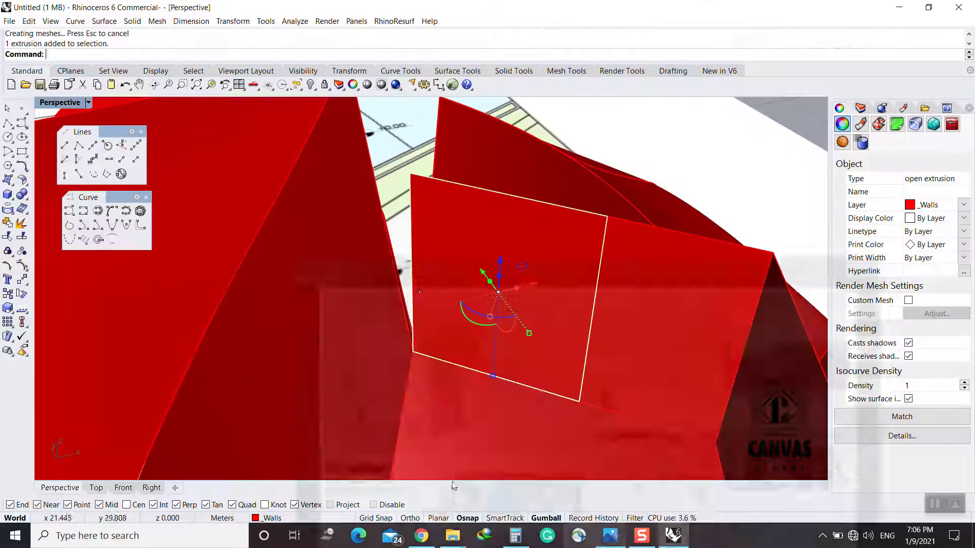
Move the free vertical edge of the terrace's rear wall outward into the neighbouring wing's slanted wall with MoveEdge
key("Escape")
type("Move")
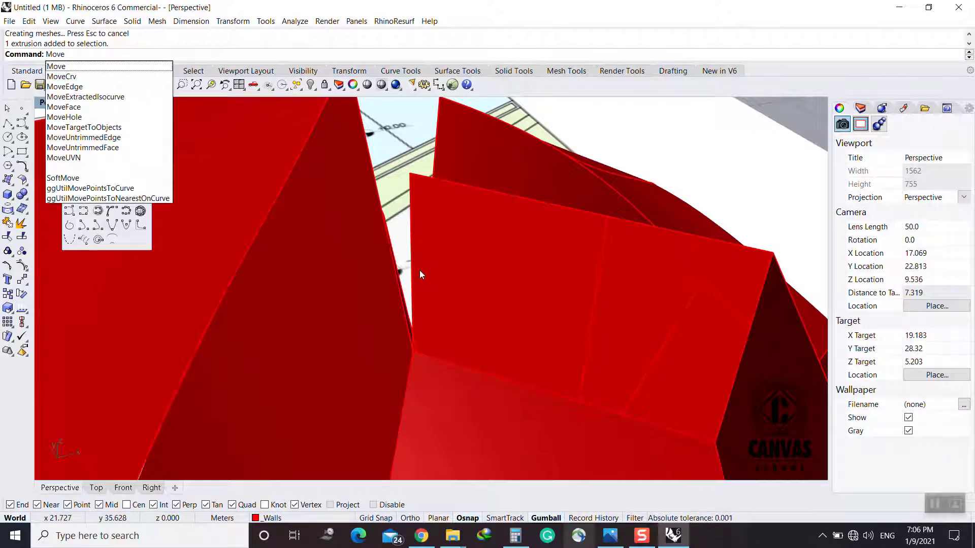
left_click(83, 87)
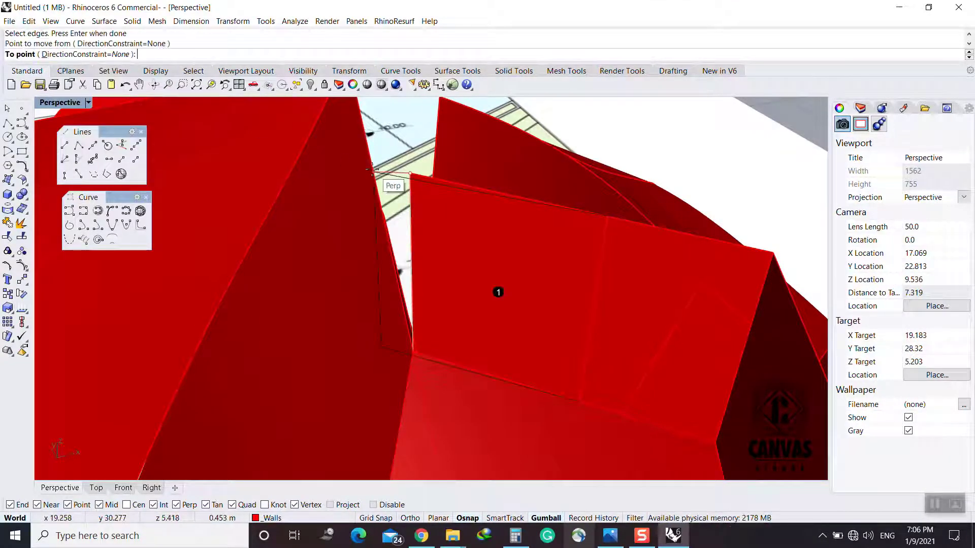
Split the widened terrace wall with the wing's slanted wall and delete the piece sticking through it
left_click(413, 224)
type("Split")
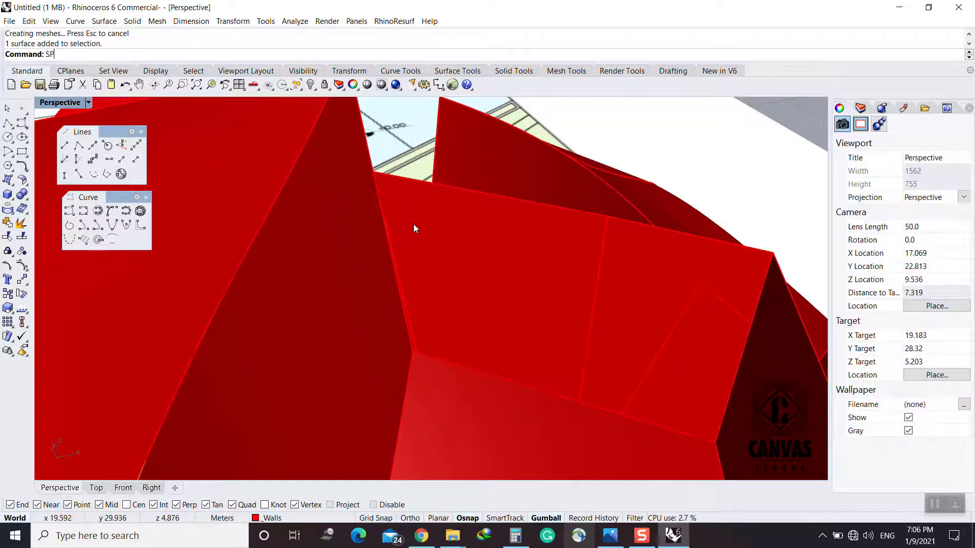
key("Return")
left_click(361, 261)
key("Return")
left_click(388, 267)
right_click_drag(389, 267, 345, 217)
left_click(325, 391)
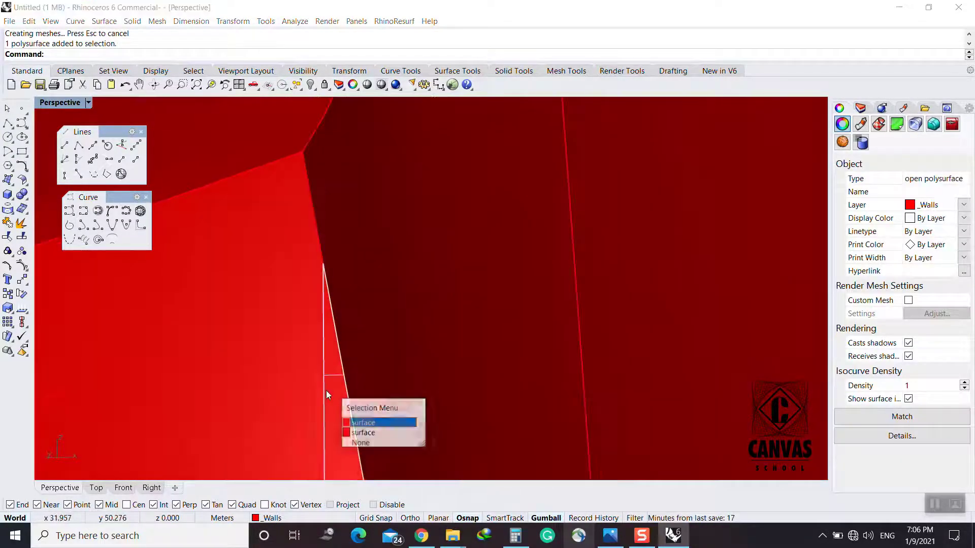
left_click(356, 421)
key("Delete")
Delete the extruded wall standing along the terrace's slanted edge, keeping the rear wall
scroll(357, 406, "down", 5)
right_click_drag(386, 289, 380, 386)
right_click_drag(477, 325, 509, 198, "shift")
scroll(500, 203, "down", 5)
right_click_drag(482, 213, 548, 330)
left_click(534, 208)
left_click(567, 246)
type("d")
key("space")
Examine the terrace floor and its rear wall between the two wings from several angles against the reference image
right_click_drag(444, 328, 355, 373)
scroll(366, 330, "down", 4)
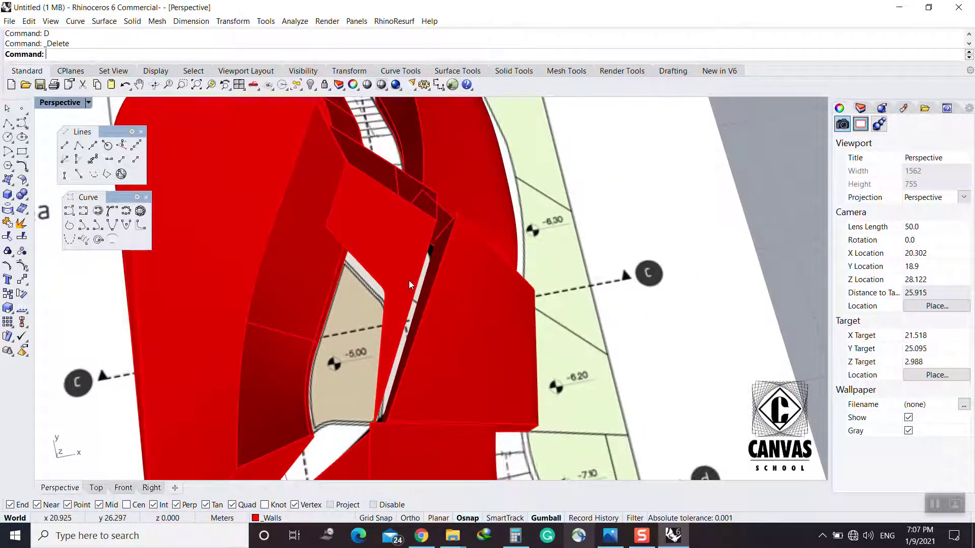
right_click_drag(409, 280, 462, 229)
scroll(428, 262, "up", 5)
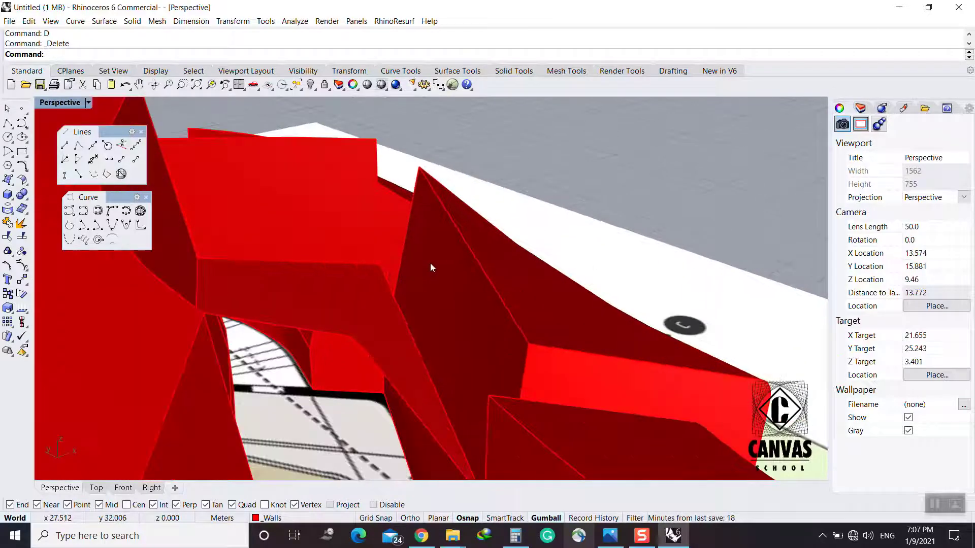
left_click(616, 537)
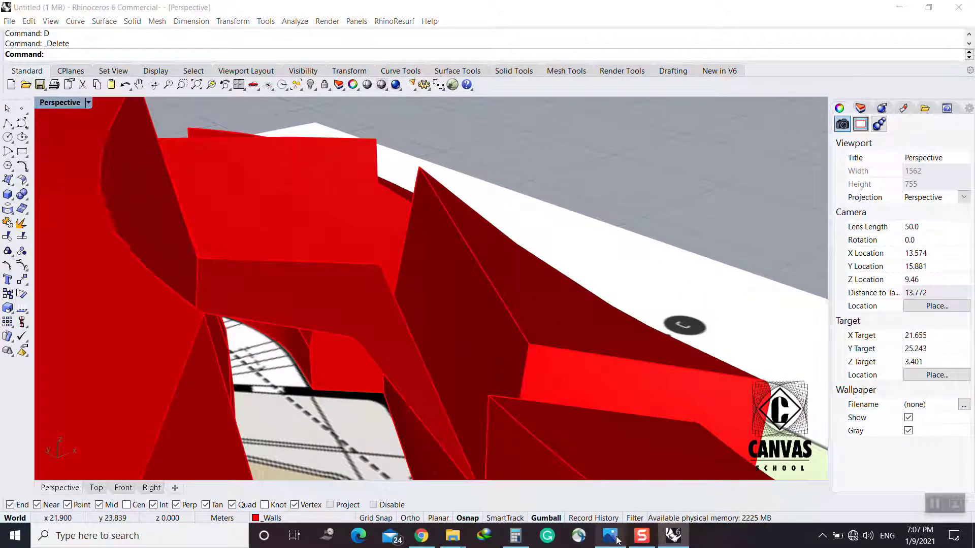
left_click(615, 537)
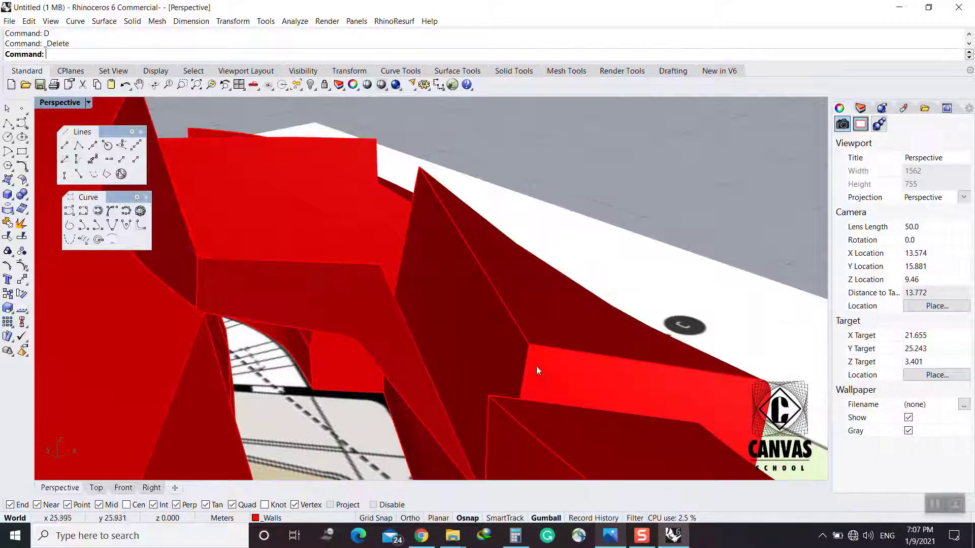
scroll(466, 333, "down", 4)
right_click_drag(471, 397, 413, 379, "shift")
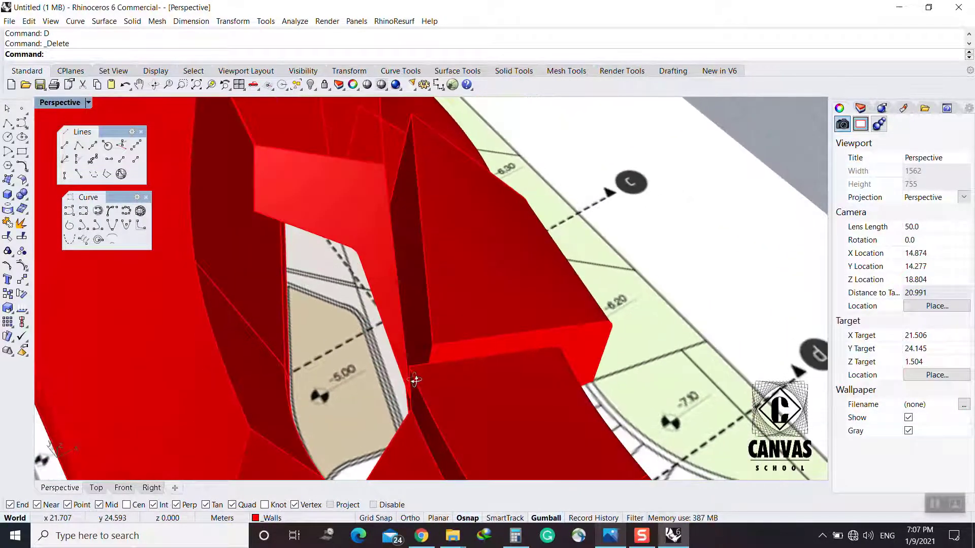
scroll(413, 380, "down", 4)
scroll(393, 266, "up", 4)
right_click_drag(404, 275, 434, 217)
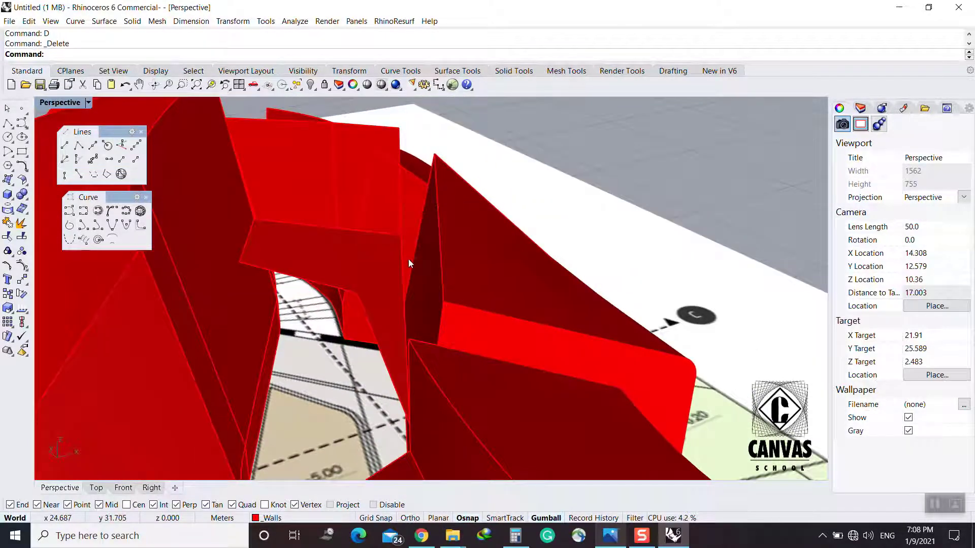
right_click_drag(409, 263, 382, 307)
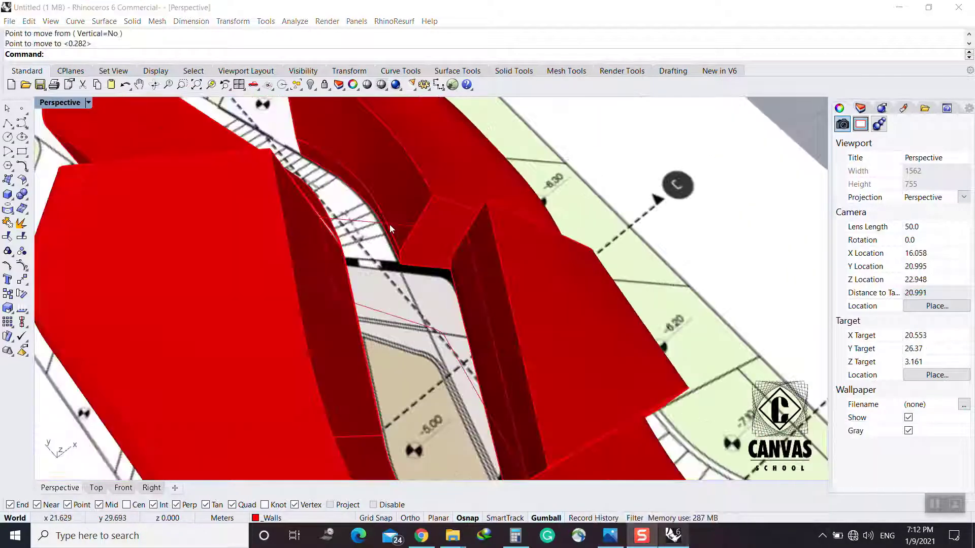
left_click(403, 236)
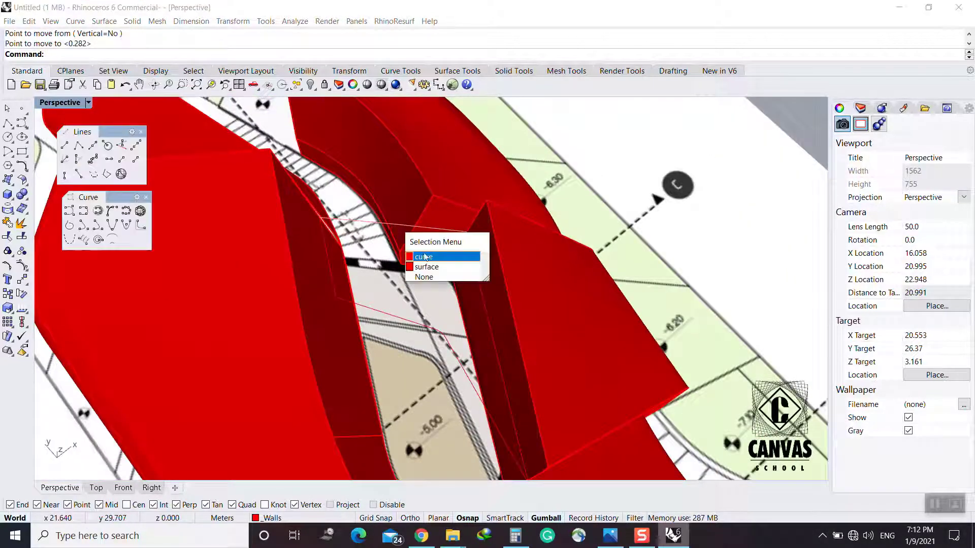
left_click(442, 271)
left_click(482, 294)
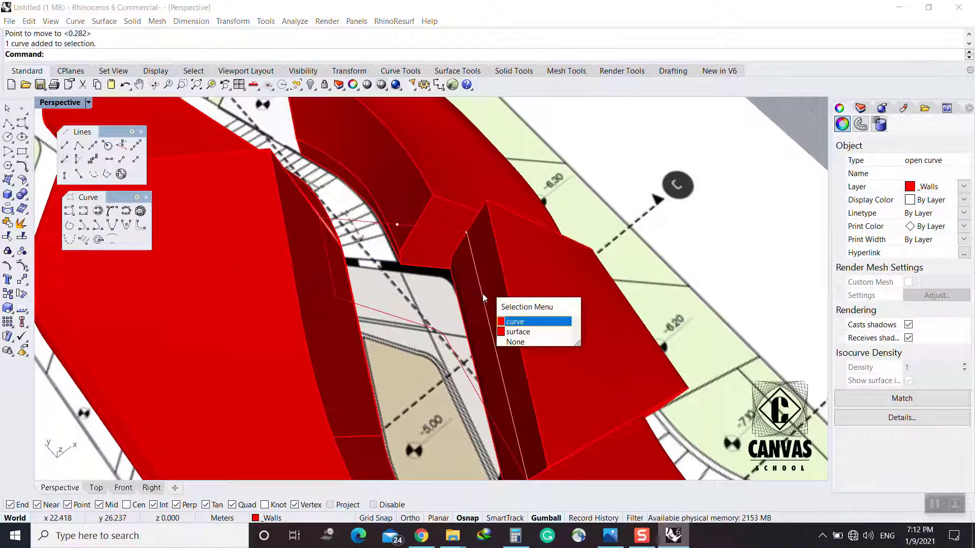
left_click(528, 320)
left_click(452, 235, "shift")
left_click(479, 265)
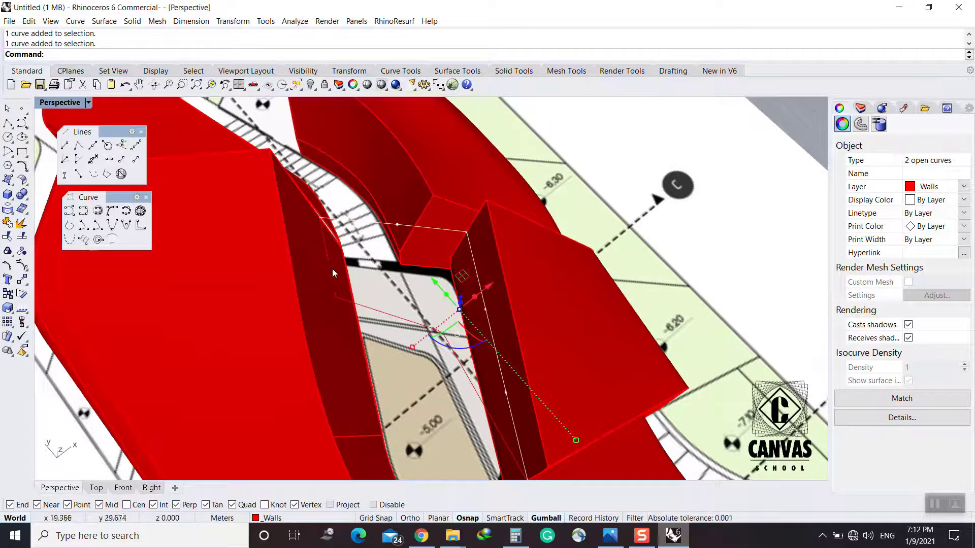
key("Escape")
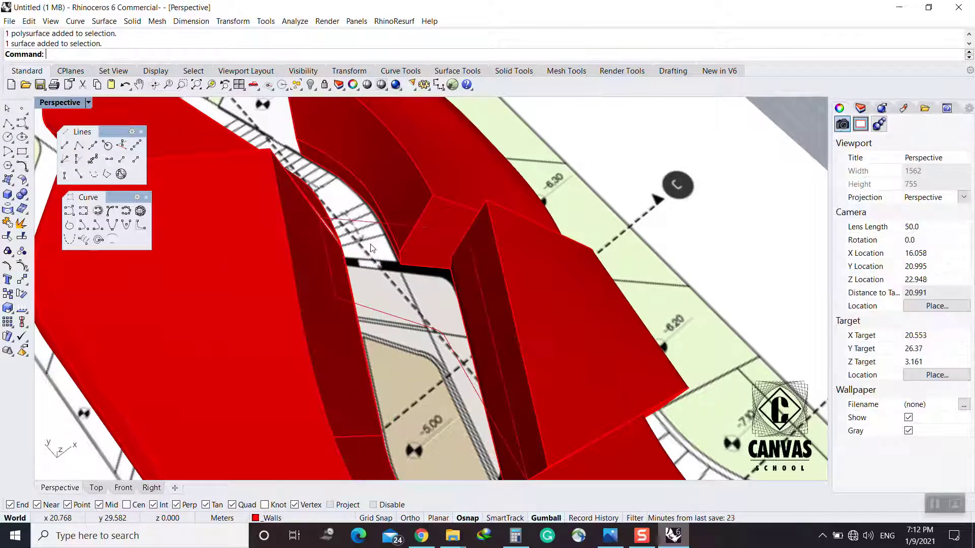
scroll(355, 236, "up", 5)
left_click(427, 251)
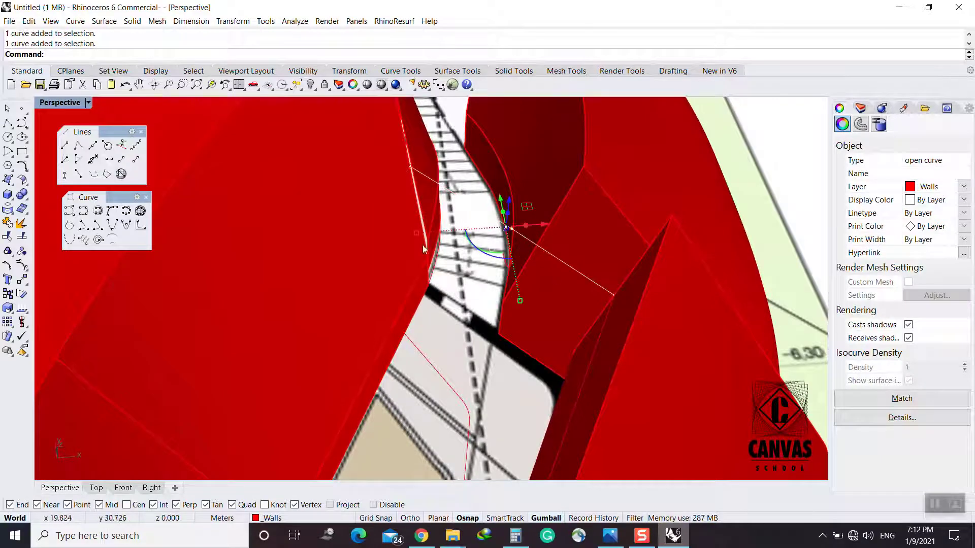
left_click(377, 221, "shift")
key("Escape")
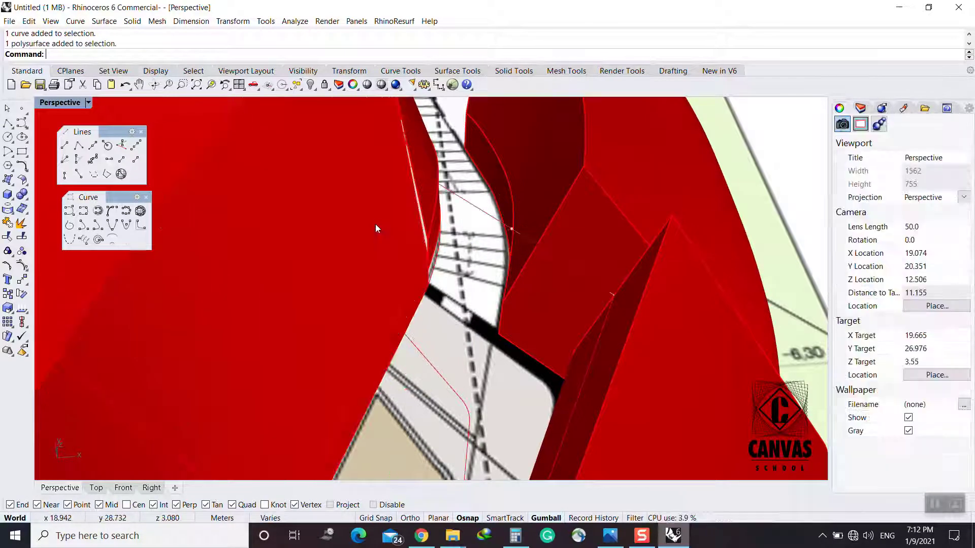
Fill the terrace outline between the two wings with a Patch surface built from its four boundary curves
left_click(368, 233)
left_click(377, 230)
left_click(459, 198)
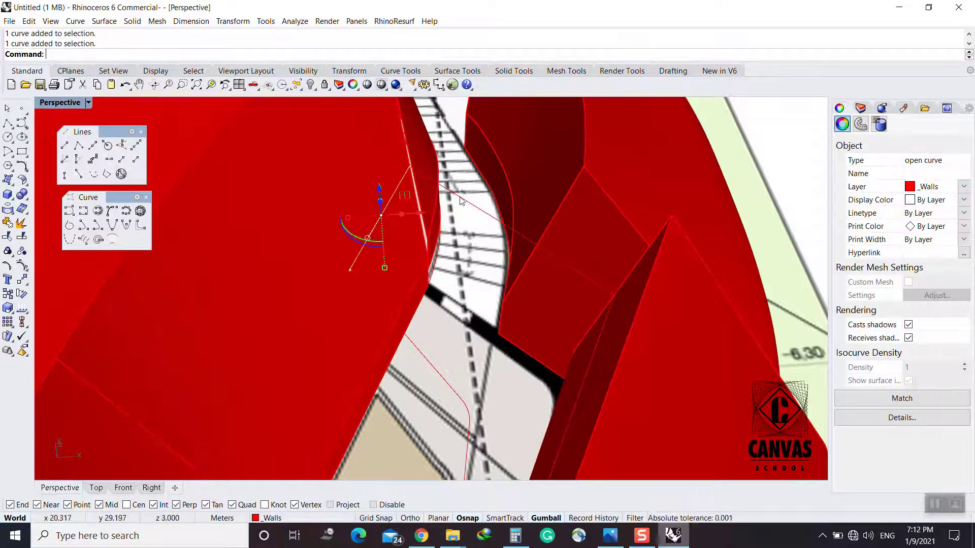
left_click(403, 333)
left_click(457, 370)
right_click_drag(517, 373, 719, 332)
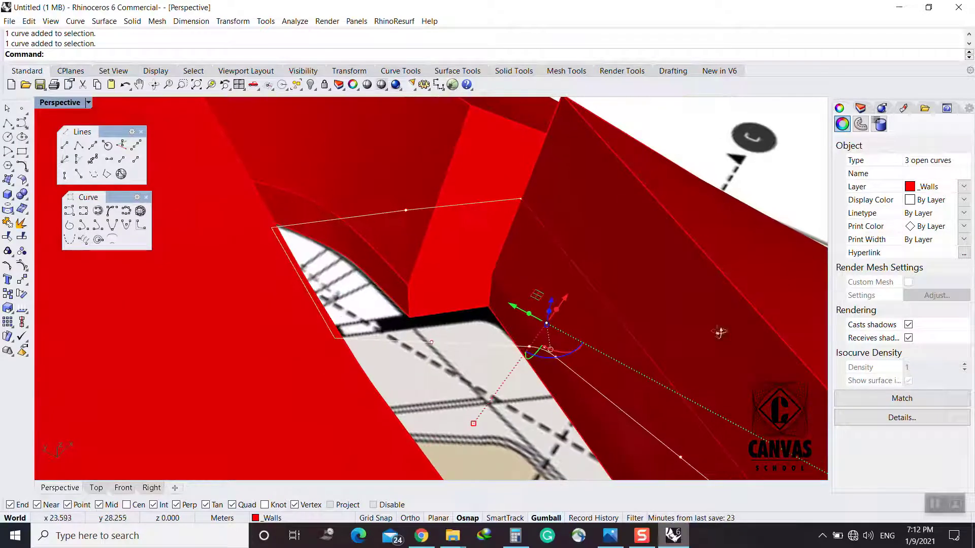
left_click(624, 326, "shift")
left_click(649, 357)
scroll(588, 345, "down", 4)
right_click_drag(574, 310, 412, 299)
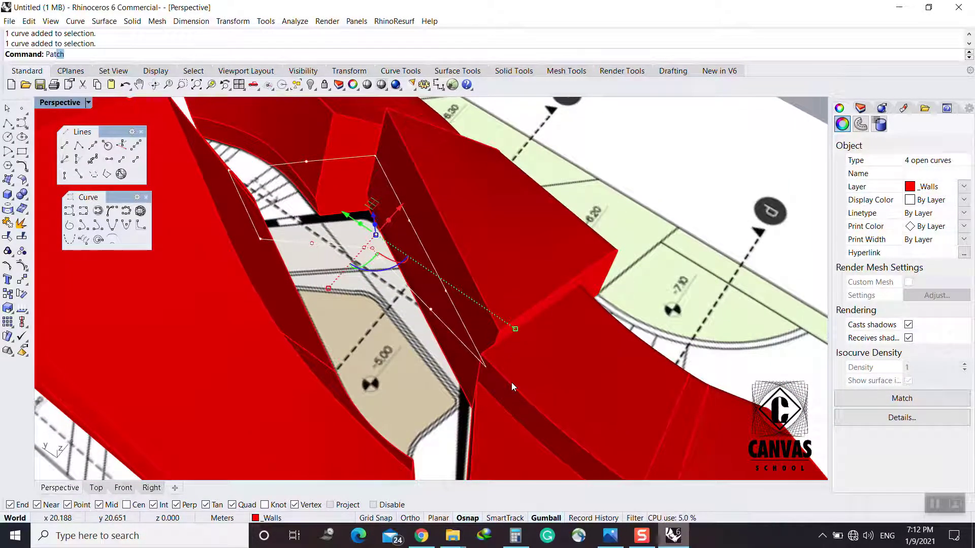
key("Return")
key("Return")
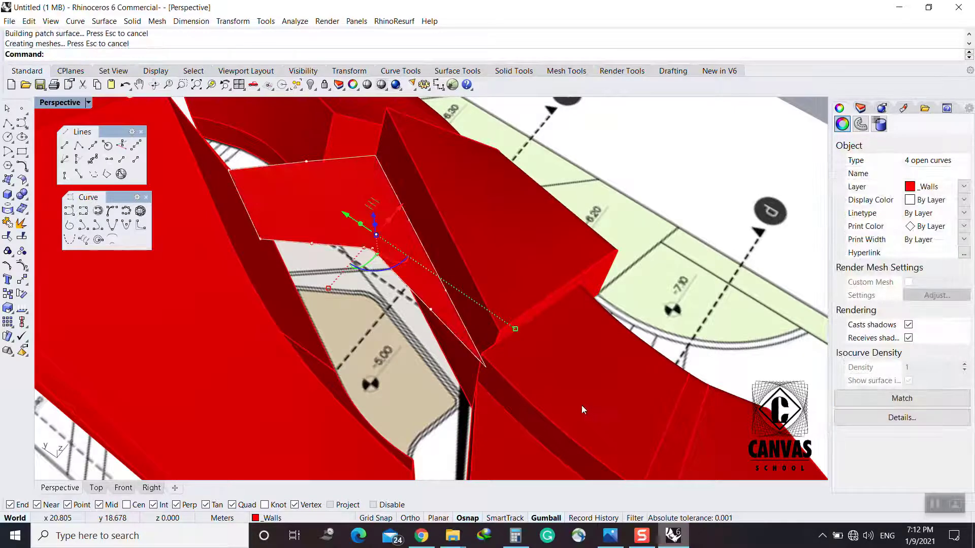
right_click_drag(581, 405, 442, 327)
key("Escape")
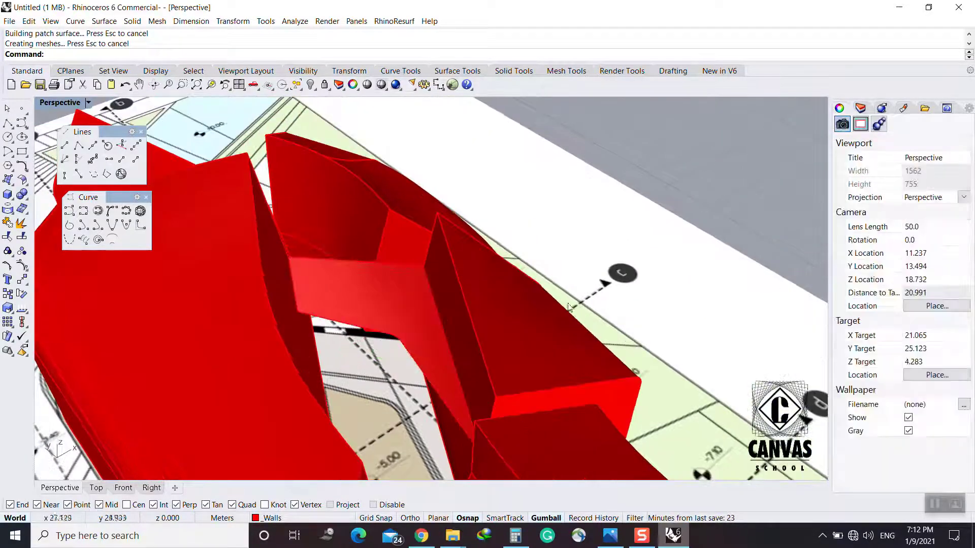
left_click(443, 327)
key("Escape")
scroll(406, 313, "up", 4)
type("e")
key("Return")
left_click(453, 317)
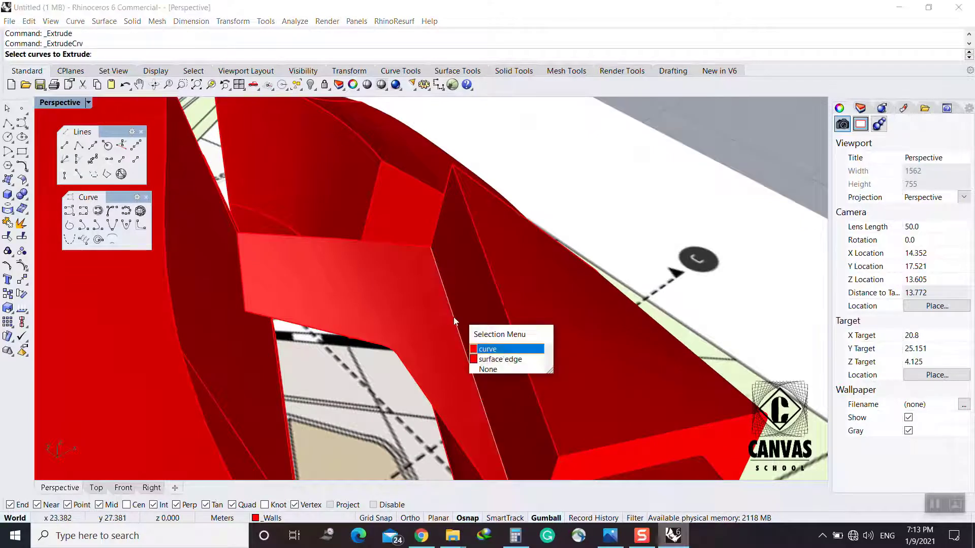
left_click(500, 350)
key("Return")
right_click_drag(572, 170, 580, 226)
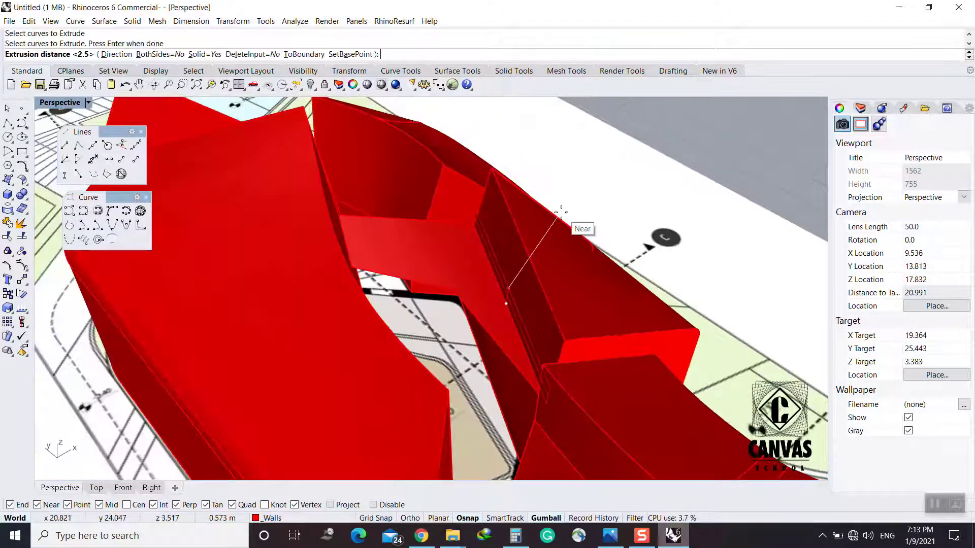
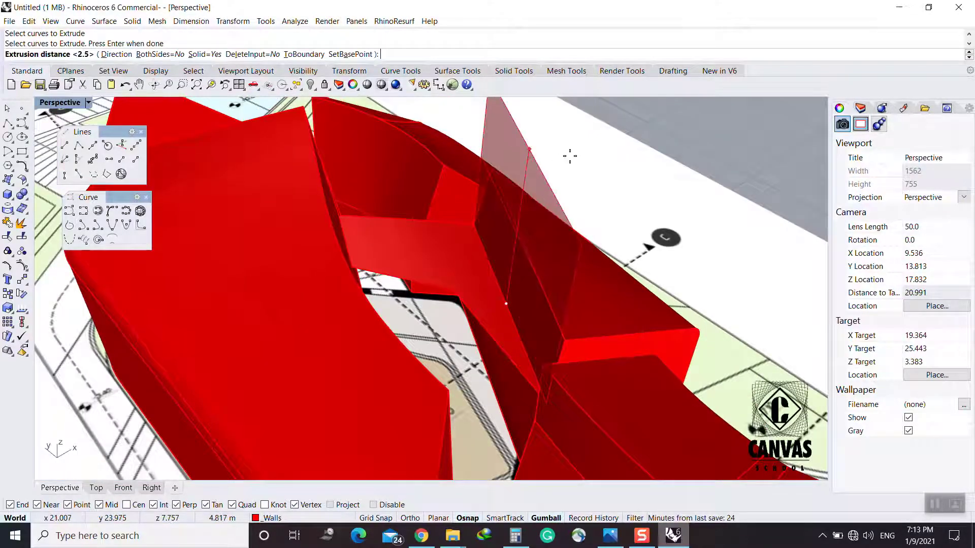
key("Escape")
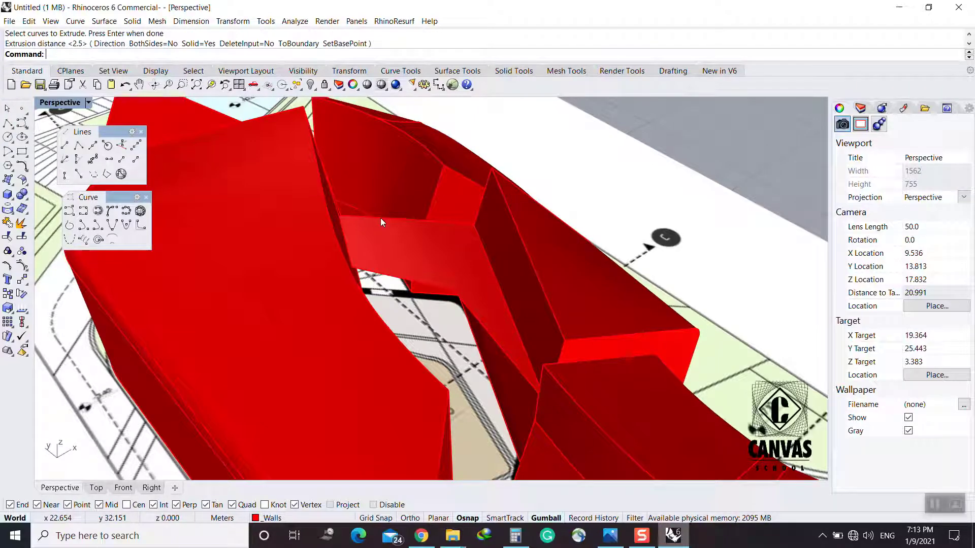
Check the South East elevation image, and try extruding the terrace's rear and slanted edge curves upward by 2.5 m
right_click_drag(420, 233, 386, 269)
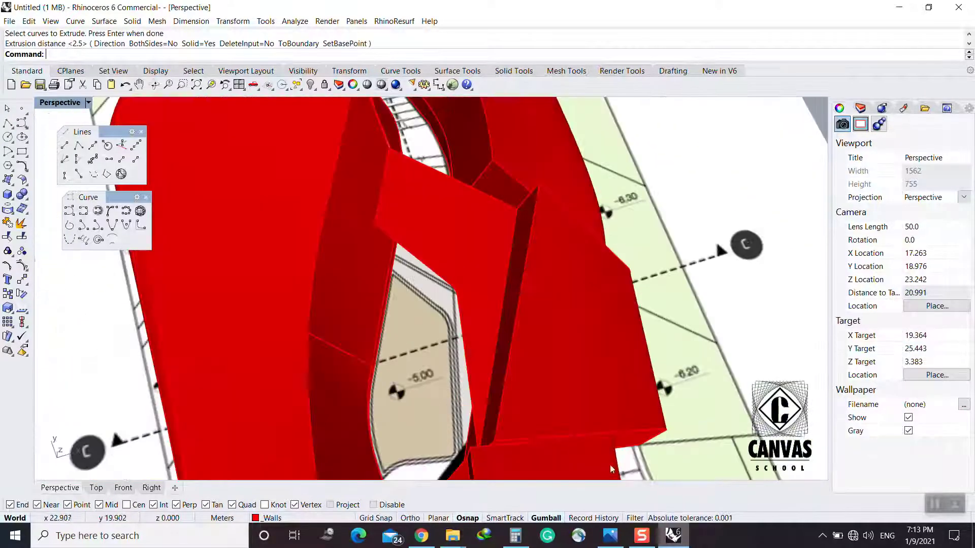
left_click(615, 541)
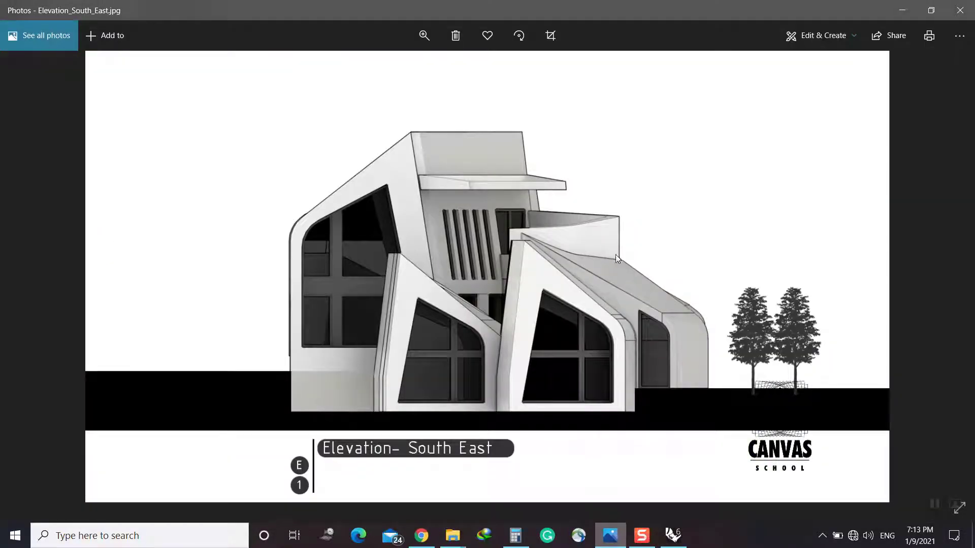
left_click(612, 530)
right_click_drag(513, 325, 531, 232)
right_click_drag(531, 232, 501, 323, "shift")
right_click(415, 306)
left_click(406, 316)
left_click(438, 348)
right_click_drag(440, 353, 468, 377)
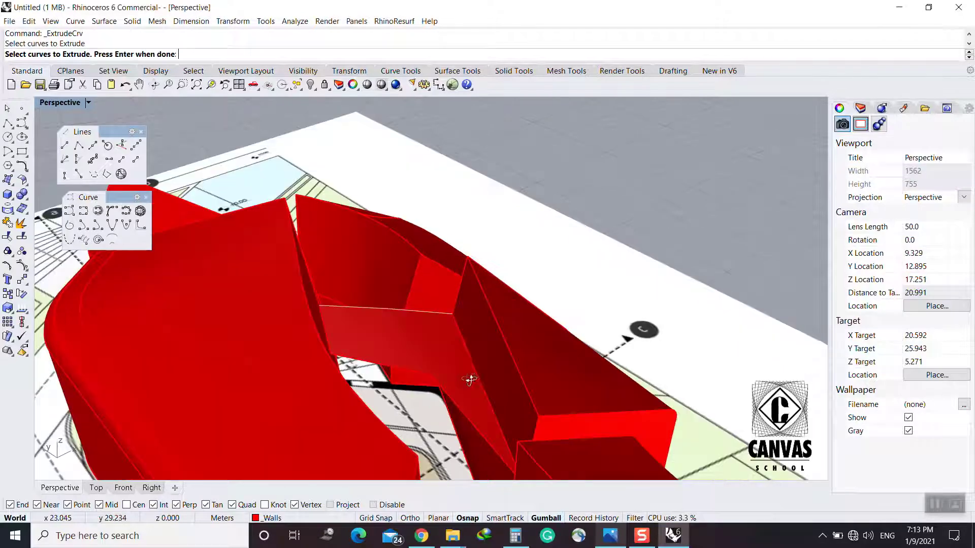
left_click(473, 369)
left_click(501, 401)
key("Return")
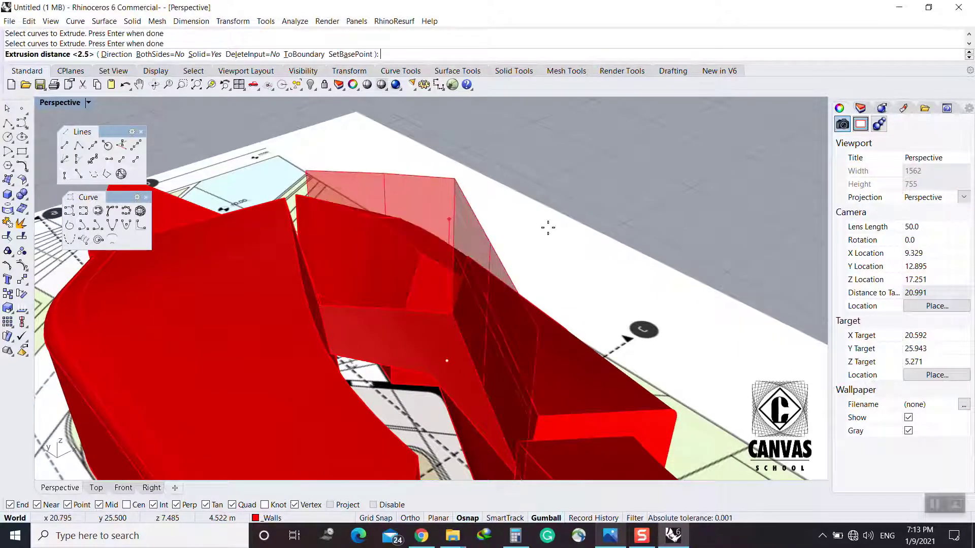
key("Return")
right_click_drag(550, 232, 514, 373)
Undo the extrusion of the two terrace edge curves while keeping the Patch floor
key("ctrl+z")
key("ctrl+z")
key("ctrl+y")
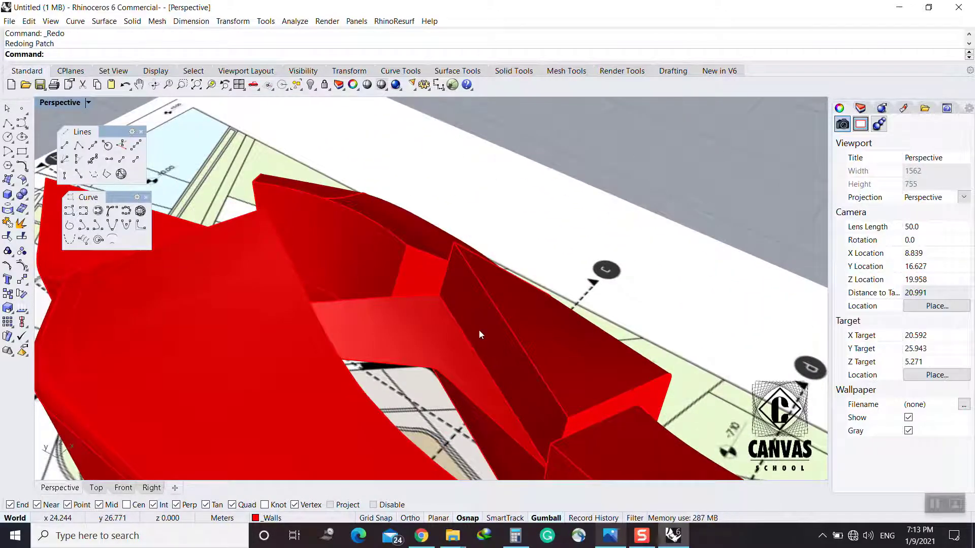
left_click(455, 319)
left_click(478, 348)
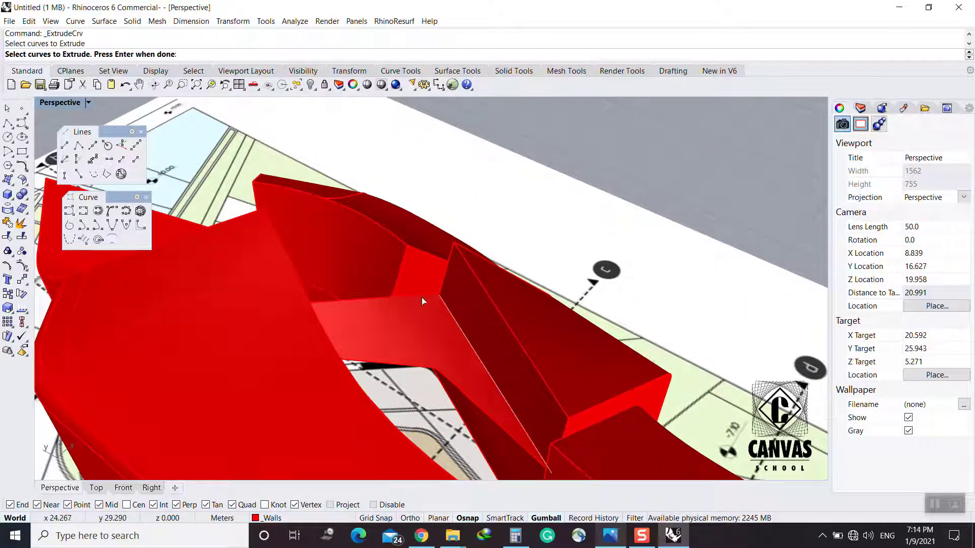
left_click(422, 298)
left_click(447, 330)
key("Escape")
Try extruding the terrace's slanted edge curve 2.5 m along a direction picked toward the neighbouring wing wall's peak, then undo it
key("Return")
left_click(450, 312)
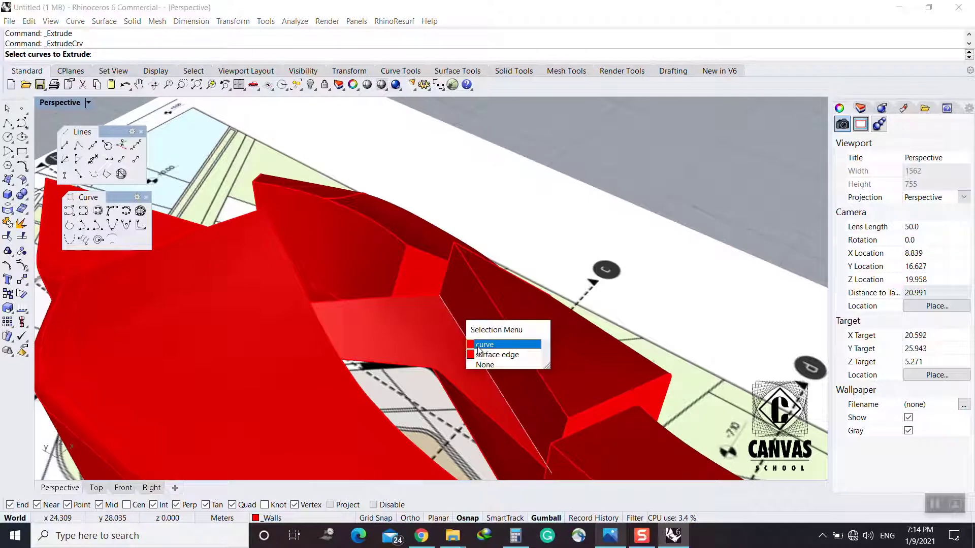
left_click(478, 346)
key("Return")
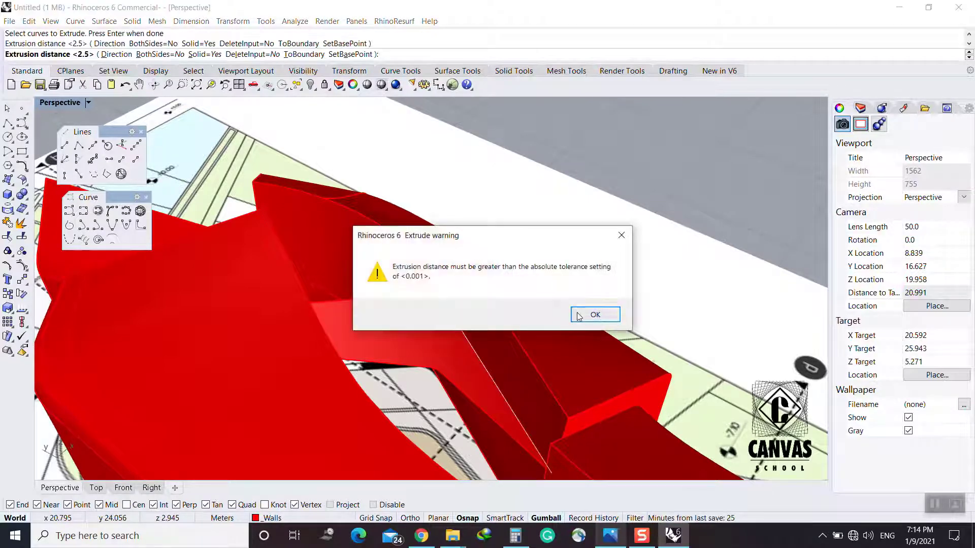
left_click(578, 315)
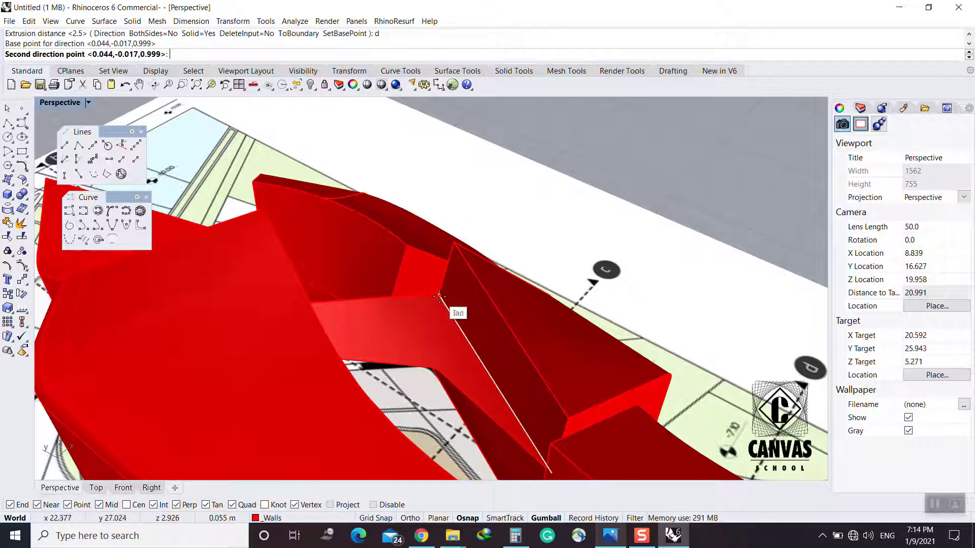
left_click(459, 238)
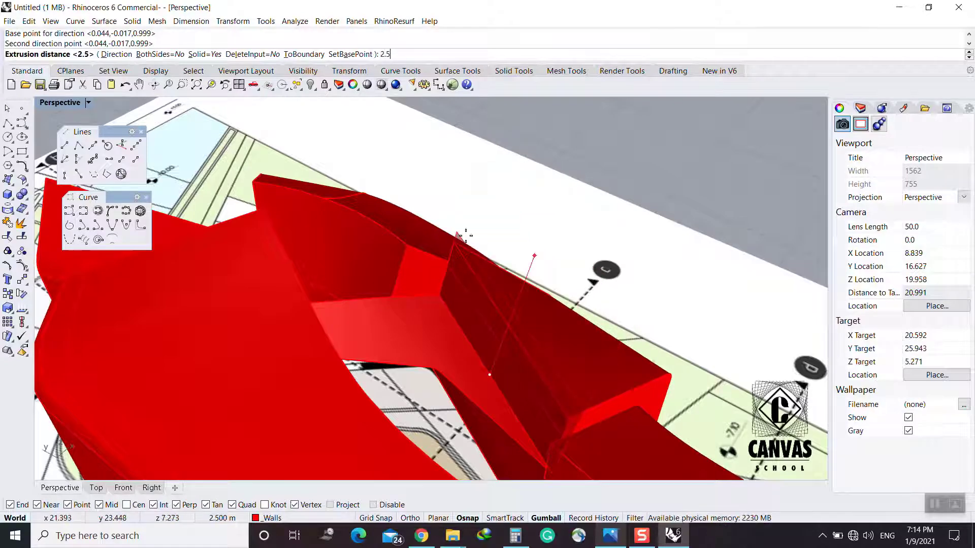
type("2.5")
key("Return")
right_click_drag(465, 236, 527, 331)
right_click_drag(543, 299, 505, 364)
key("ctrl+z")
Extrude the upper sloping edge of the wing's slanted wall beside the terrace along a direction picked on that wall
key("Return")
left_click(499, 358)
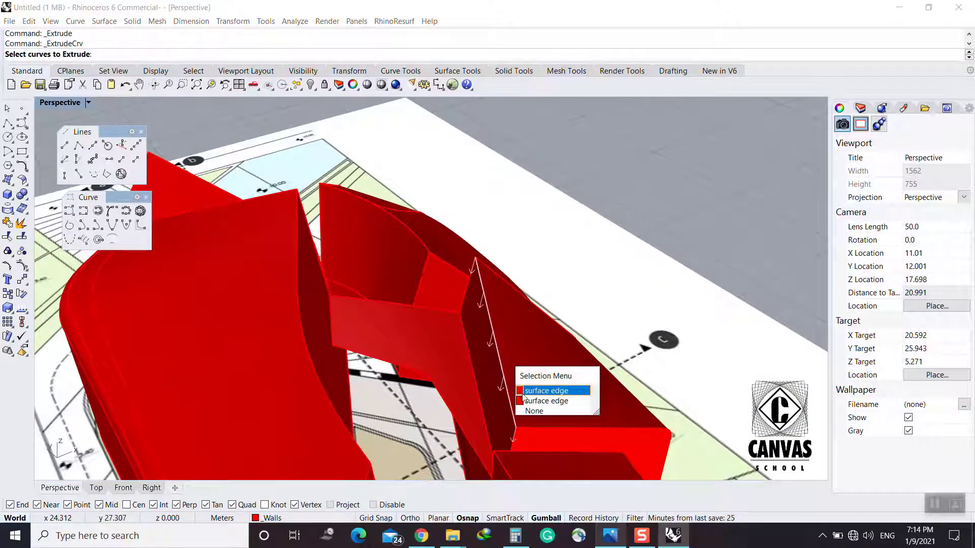
left_click(533, 394)
key("Return")
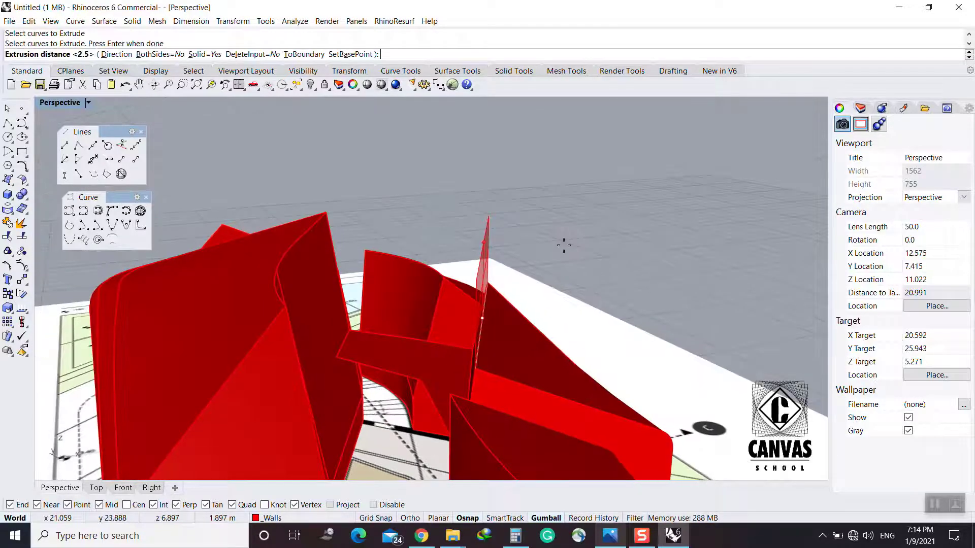
type("d")
key("Return")
scroll(489, 388, "up", 4)
left_click(492, 332)
left_click(503, 398)
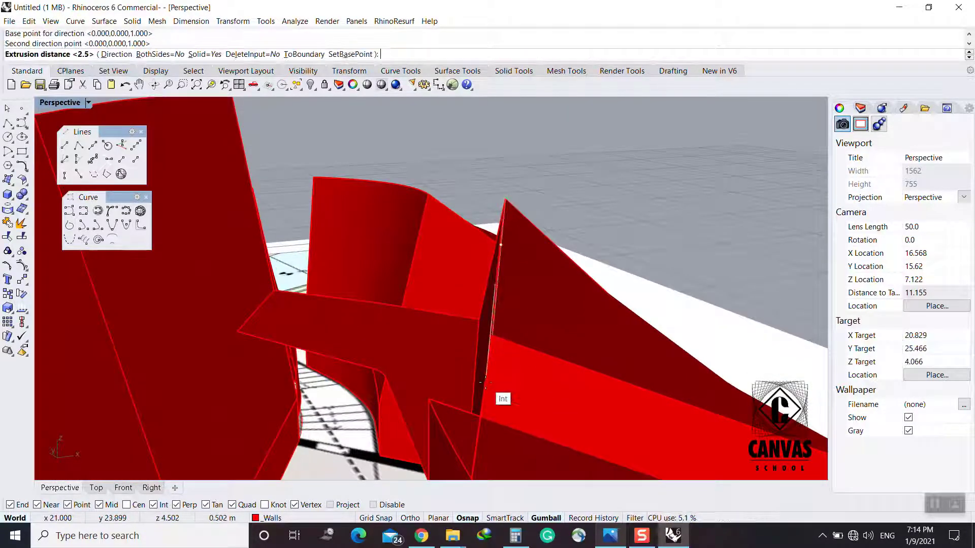
Extrude the selected slanted wall edge 1 m vertically
type("1")
key("Return")
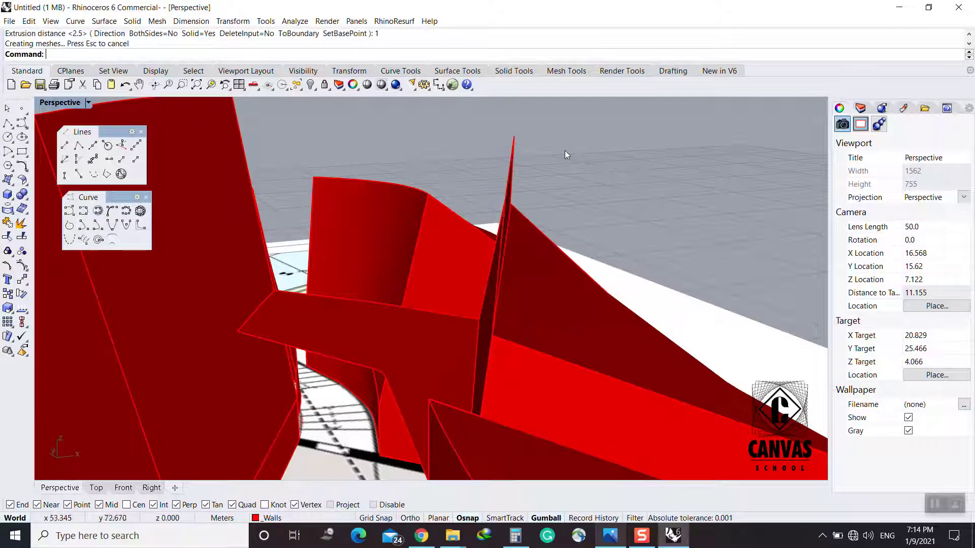
right_click_drag(565, 150, 487, 230)
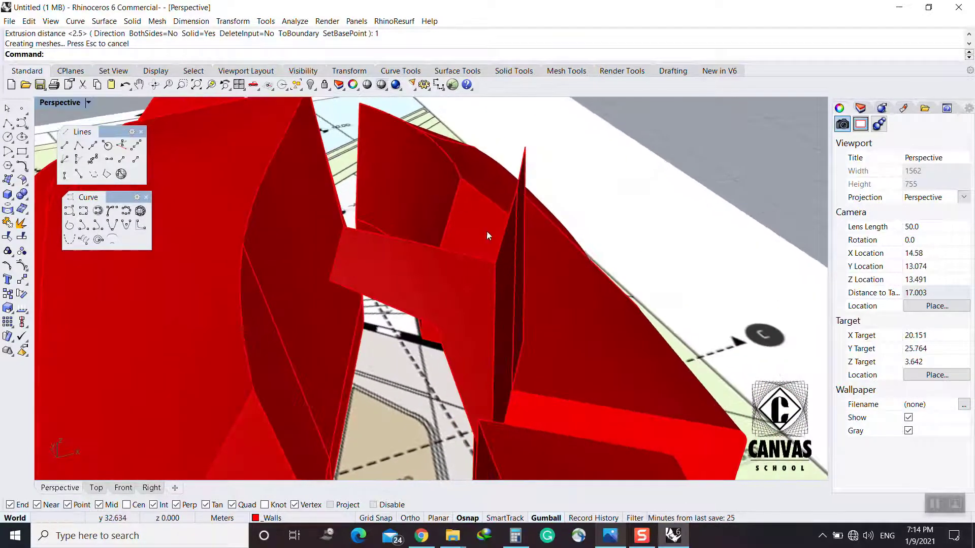
Try to extrude the upper edge of the bridging panel towards the tip of the adjoining slanted wall, with a custom extrusion direction
key("Return")
left_click(407, 247)
left_click(436, 268)
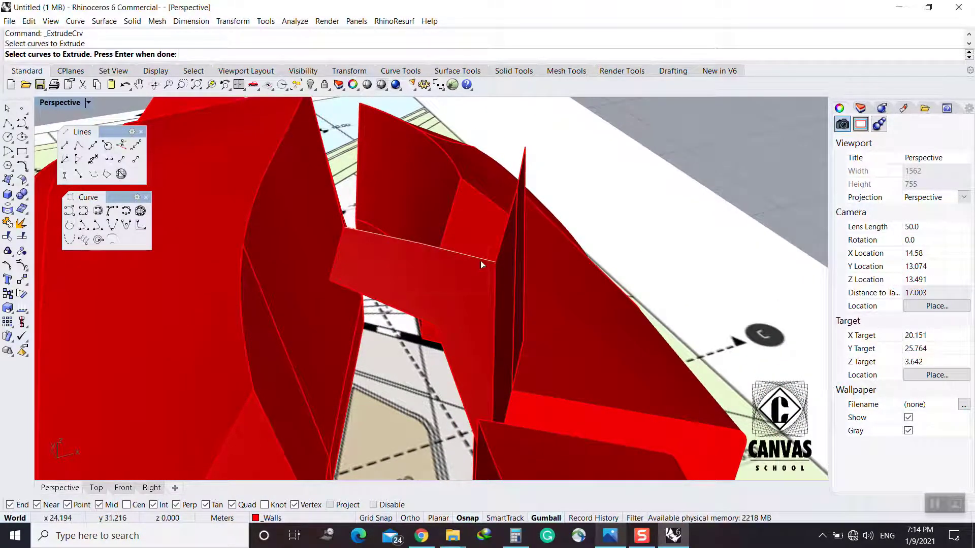
key("Return")
left_click(592, 315)
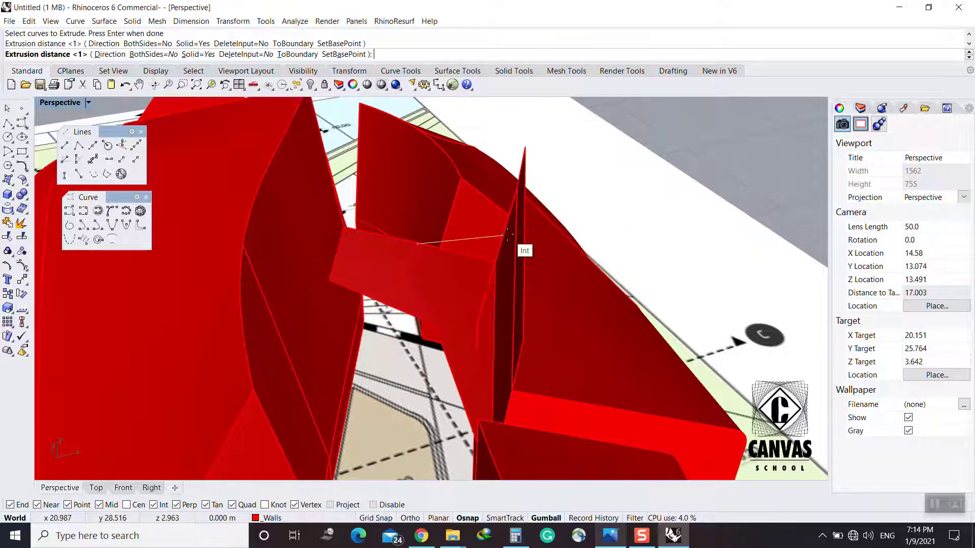
type("d")
key("Return")
left_click(496, 261)
left_click(526, 148)
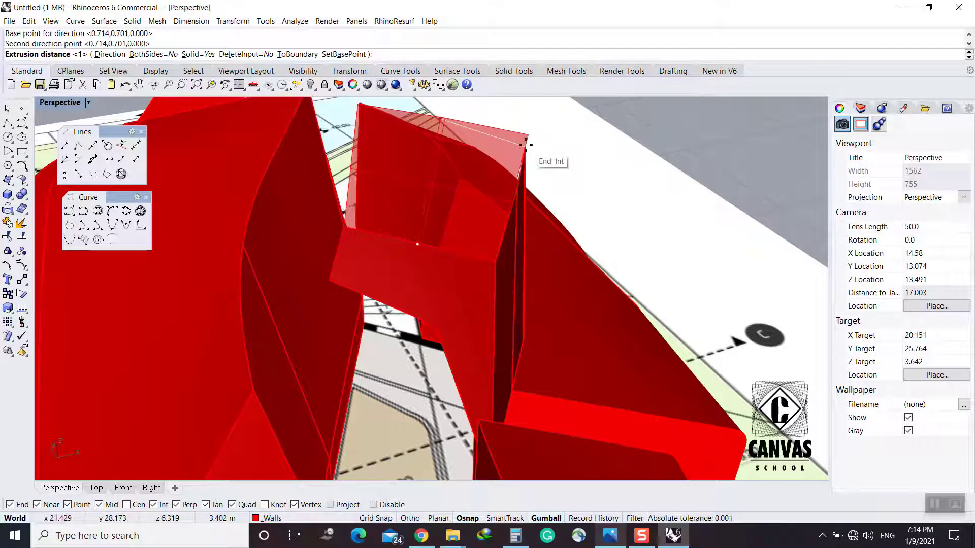
right_click_drag(525, 148, 472, 247)
scroll(463, 194, "up", 8)
left_click(447, 197)
key("ctrl+z")
scroll(445, 204, "down", 12)
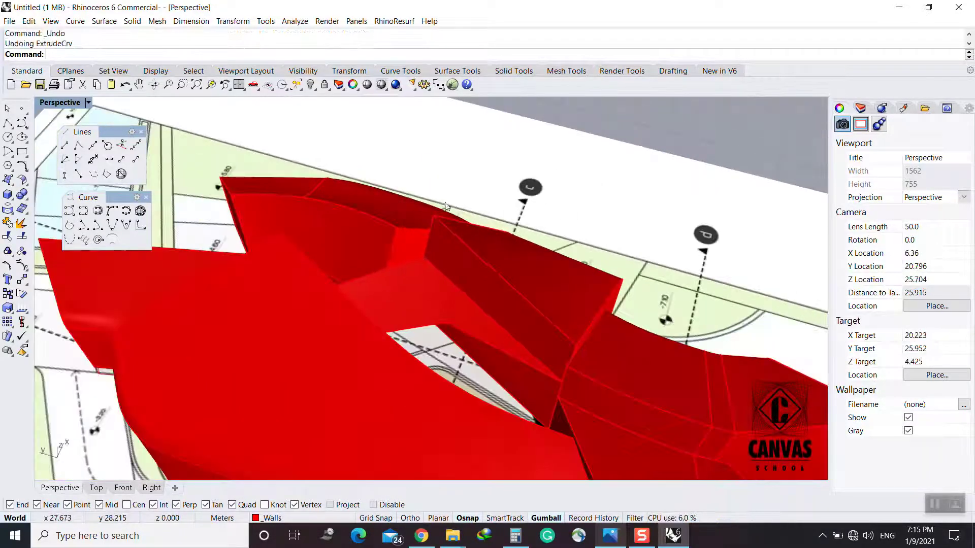
Try to extrude the long slanted edge where the bridging panel meets the adjoining volume, picking the height freehand
right_click_drag(445, 205, 601, 256)
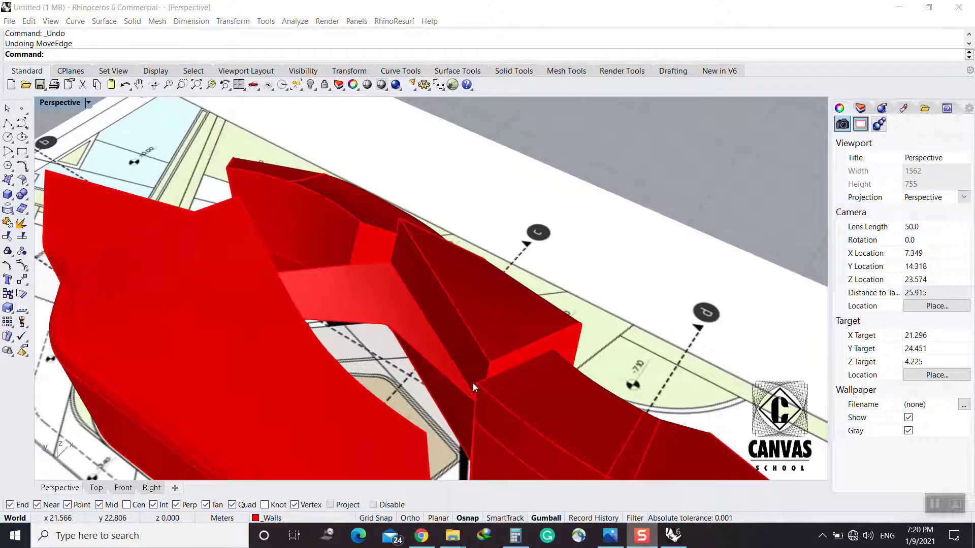
left_click(459, 341)
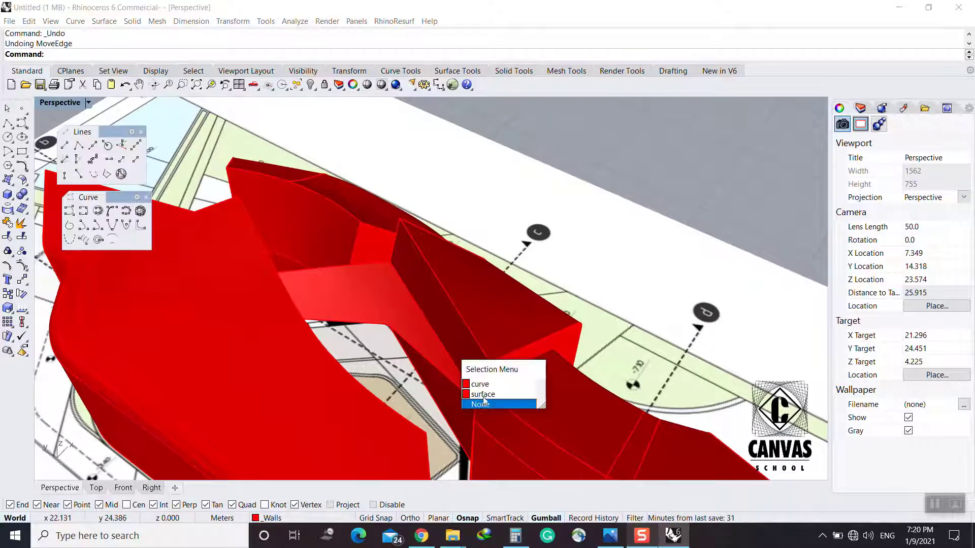
left_click(481, 386)
left_click(643, 133)
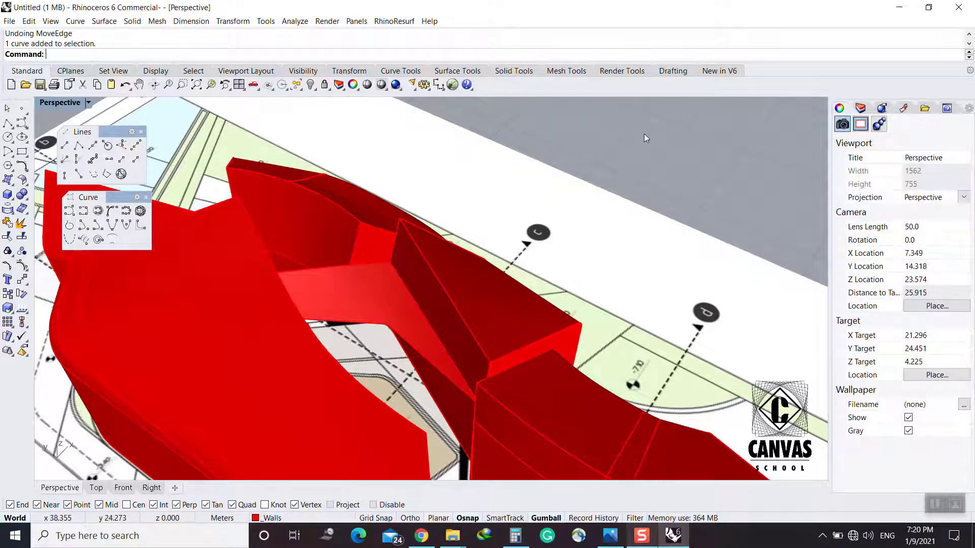
right_click(643, 133)
left_click(416, 307)
left_click(456, 333)
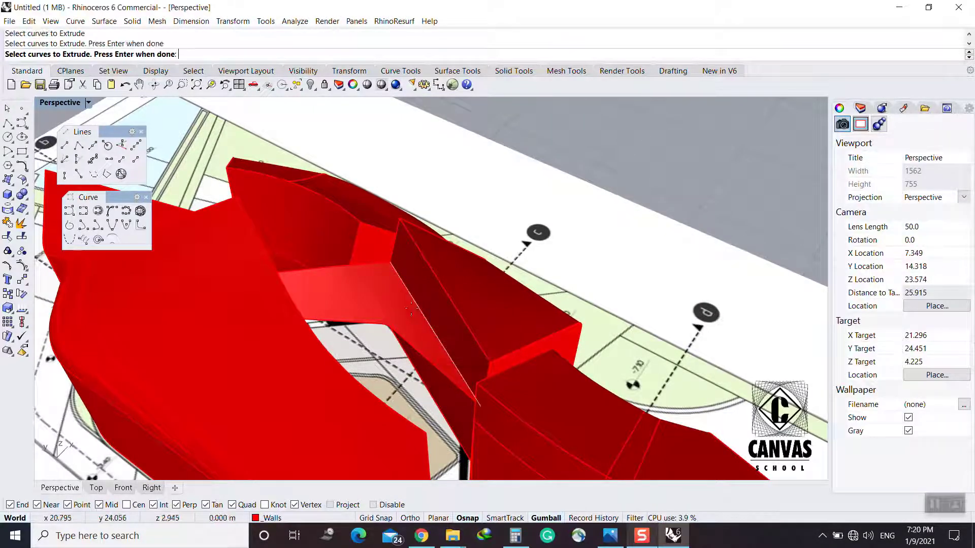
key("Return")
left_click(449, 235)
key("ctrl+z")
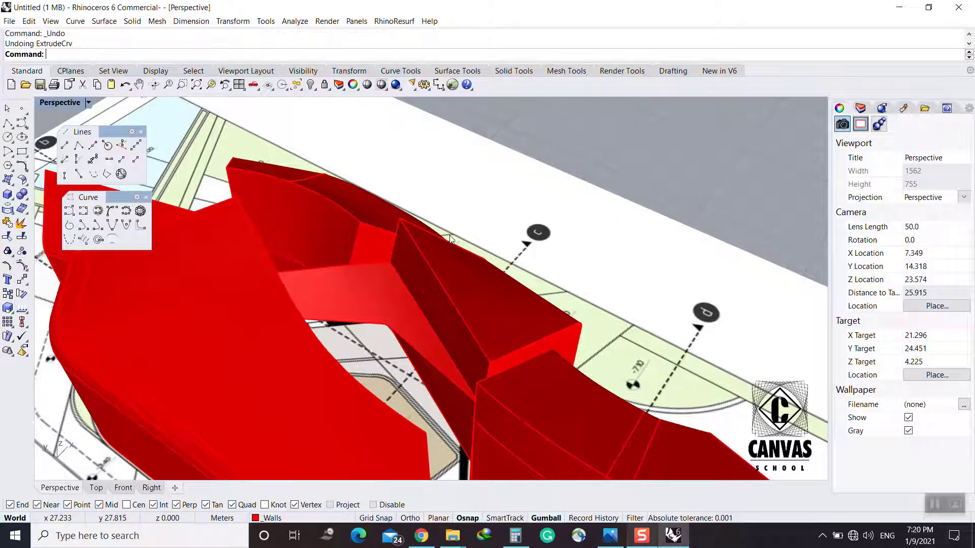
Extrude the bridging panel's long slanted edge upward by 2.5 m as a wall surface
right_click(407, 289)
left_click(407, 289)
left_click(446, 323)
key("Return")
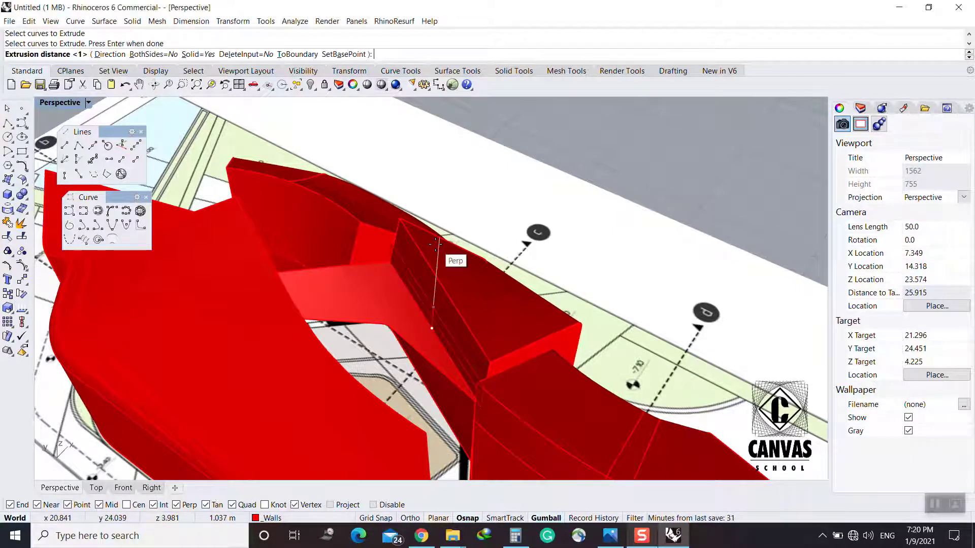
type("2.5")
key("Return")
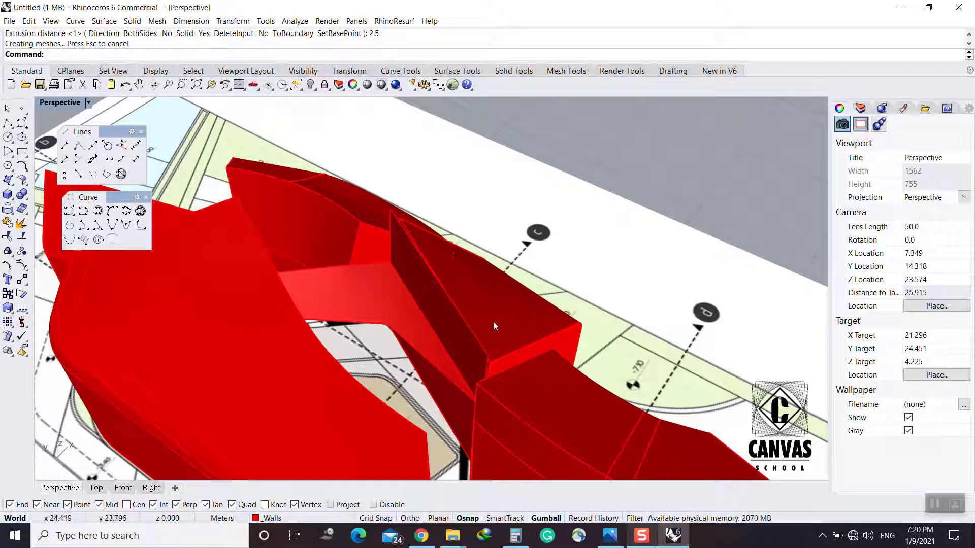
Extrude the parallel edge of the neighbouring volume upward by about 0.46 m, level with the top of the new wall
right_click_drag(497, 326, 404, 356)
scroll(428, 373, "up", 4)
key("Return")
left_click(409, 317)
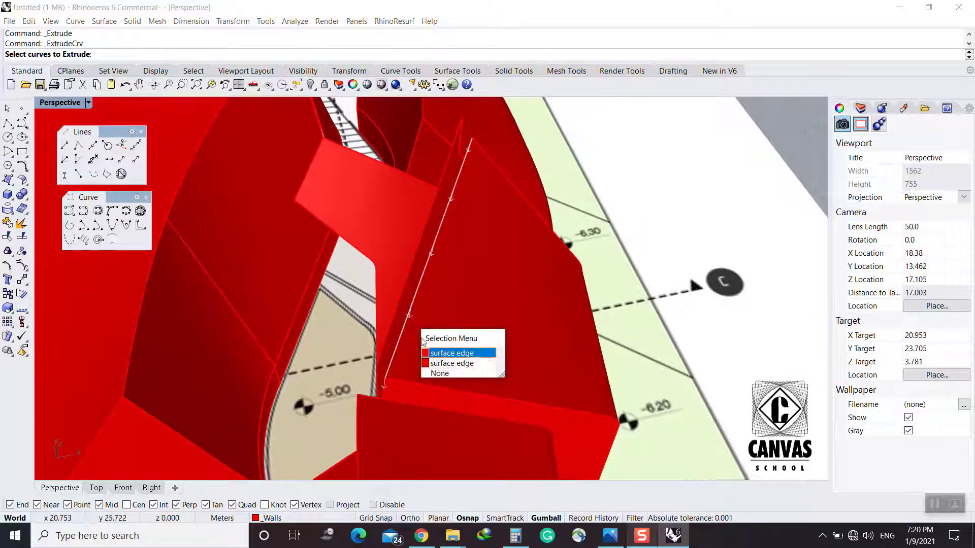
left_click(443, 354)
key("Return")
right_click_drag(382, 362, 359, 296)
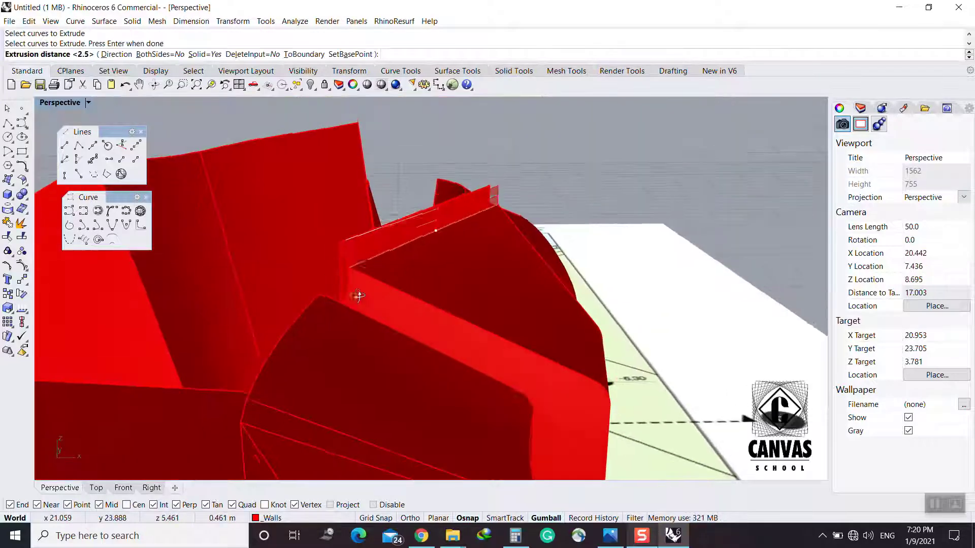
key("Return")
right_click_drag(340, 240, 352, 289)
Loft between the top edges of the two parallel wall surfaces, using the Tight style rebuilt with 30 control points
type("Lo")
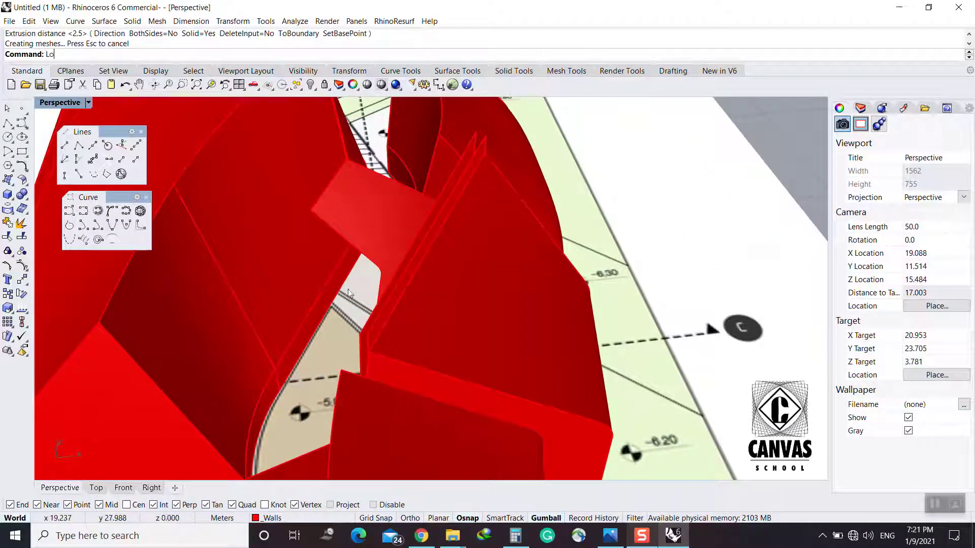
type("ft")
key("Return")
left_click(404, 268)
left_click(406, 277)
key("Return")
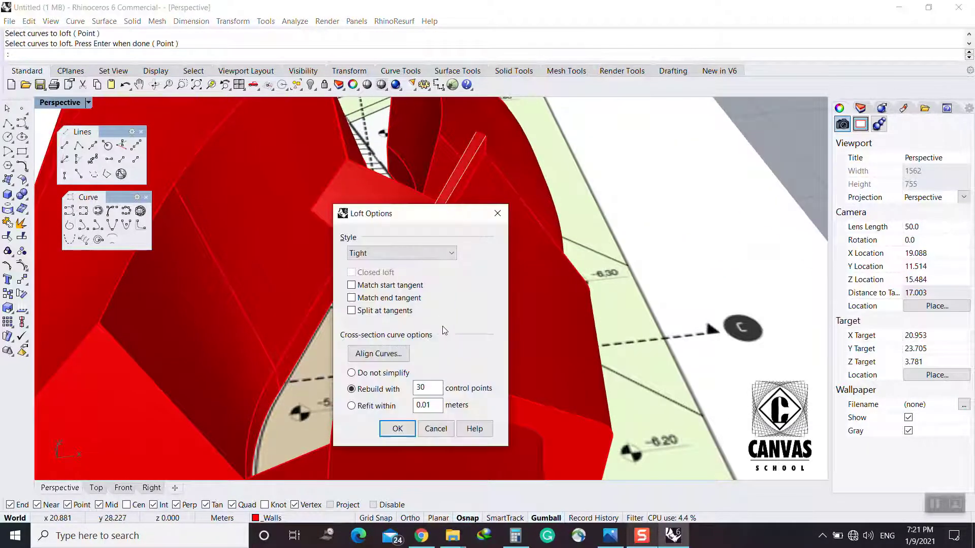
key("Return")
Try to loft the vertical edges at the near end of the double wall without aligning the curves
right_click_drag(445, 331, 433, 338)
key("Return")
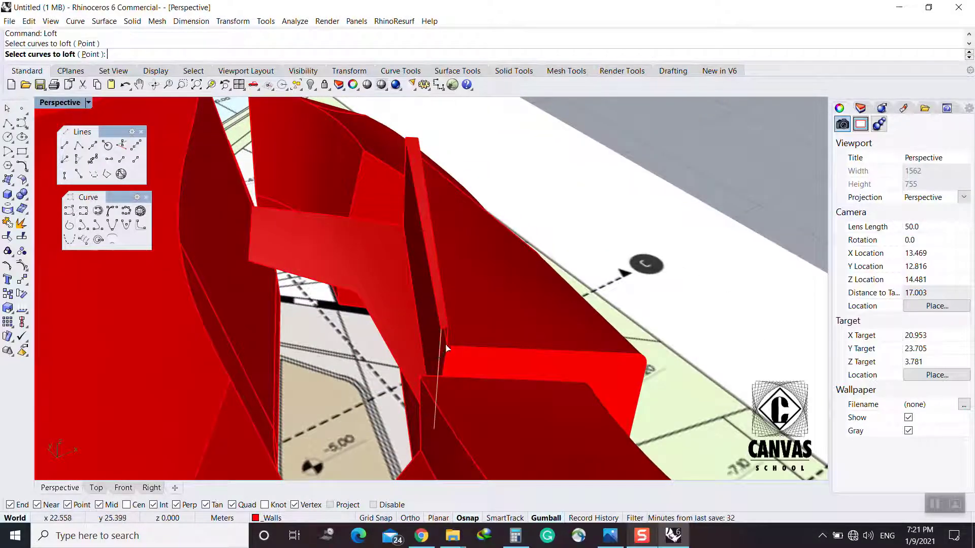
left_click(459, 366)
key("Return")
key("Return")
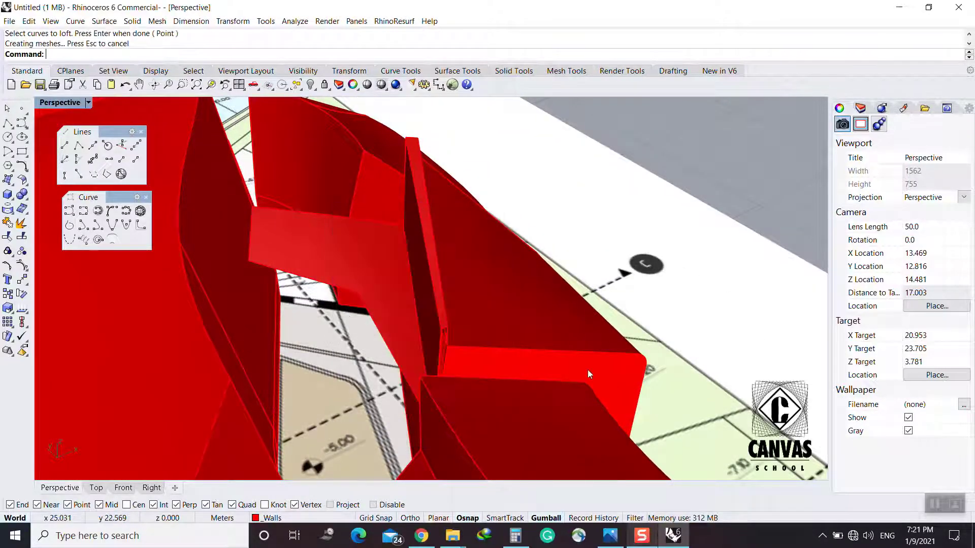
right_click_drag(587, 369, 385, 316)
scroll(385, 316, "up", 5)
Loft the two vertical edges closing the near end of the double wall, reversing one curve's alignment to avoid a twist
key("Return")
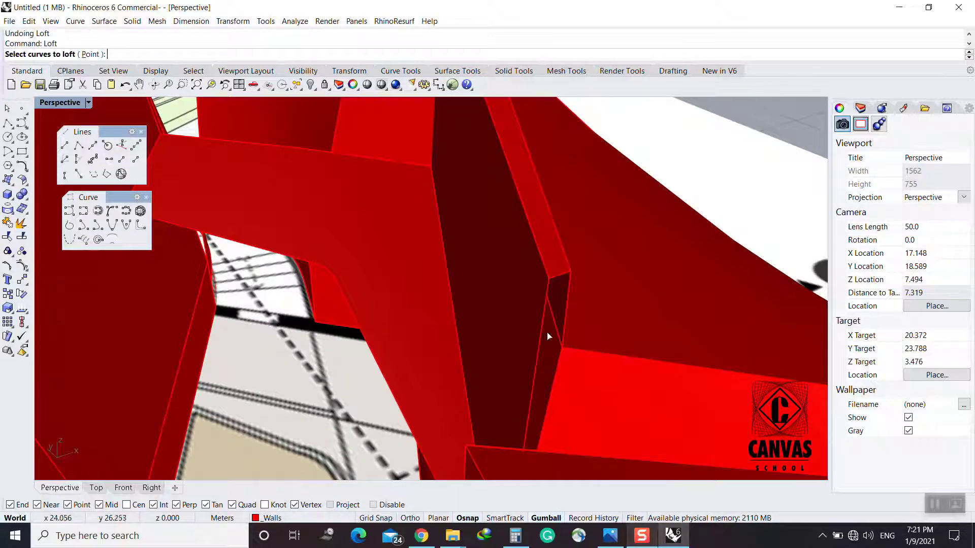
left_click(541, 350)
key("Return")
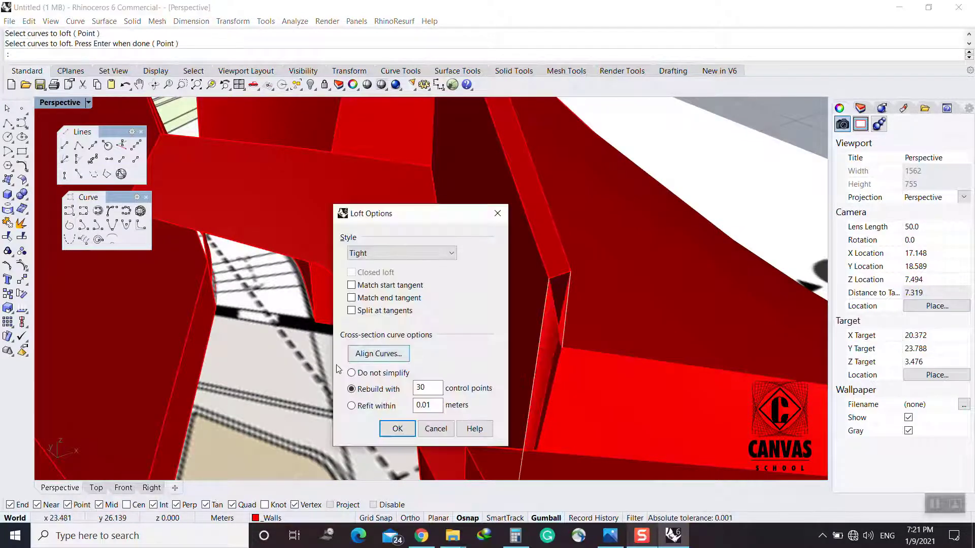
left_click(378, 354)
left_click(566, 347)
key("Return")
key("Return")
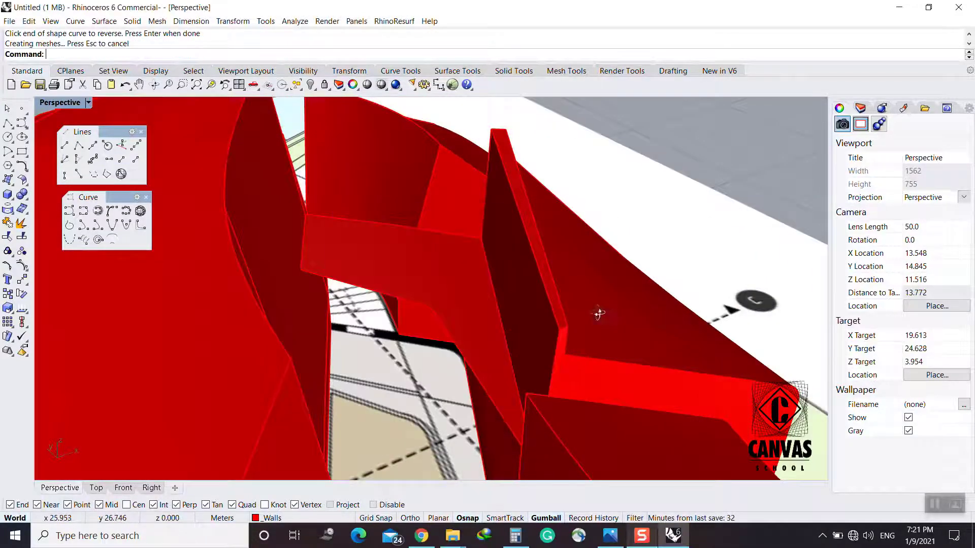
Close the far end of the double wall by lofting its two vertical edges with their curve directions aligned
right_click_drag(596, 312, 398, 334)
key("Return")
left_click(435, 382)
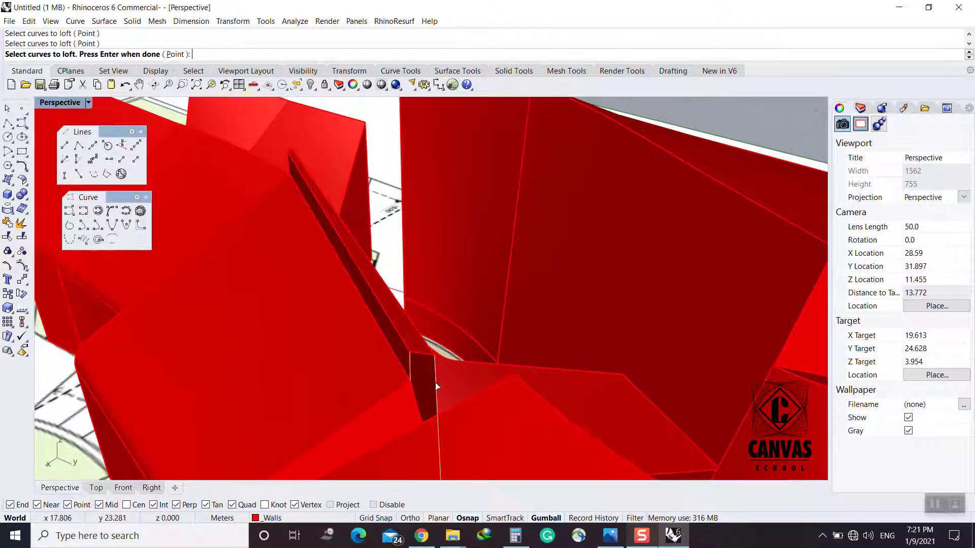
key("Return")
key("Return")
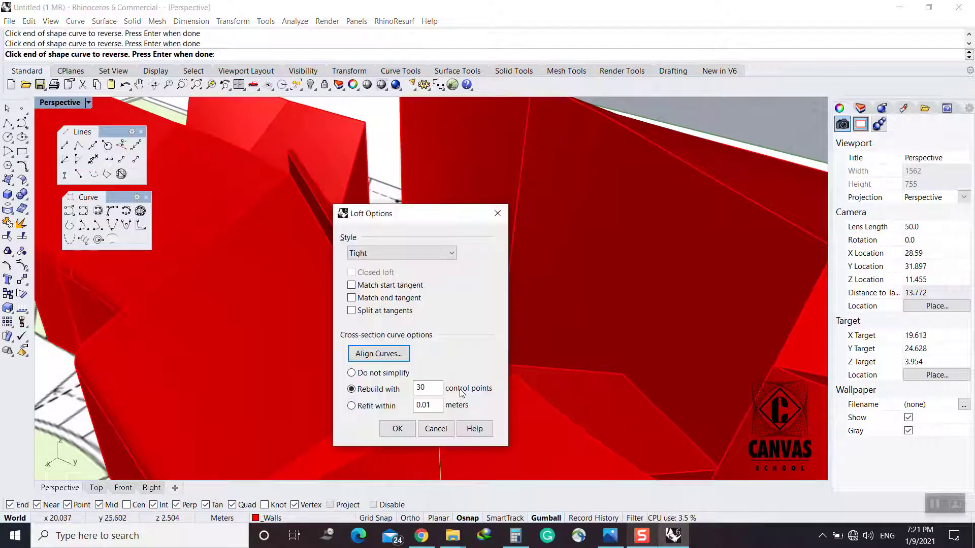
key("Return")
Try to extrude the bridging panel's upper cross edge along a direction picked from its corner to the top of the double wall
right_click_drag(524, 386, 453, 383)
scroll(398, 333, "up", 8)
right_click_drag(398, 333, 440, 335)
scroll(382, 334, "up", 4)
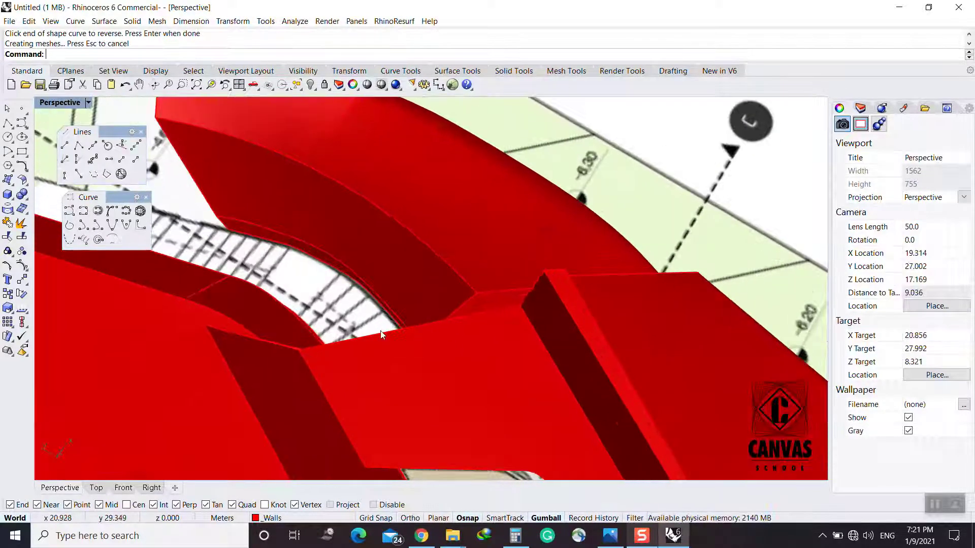
type("ext")
key("Return")
left_click(380, 331)
left_click(413, 364)
key("Return")
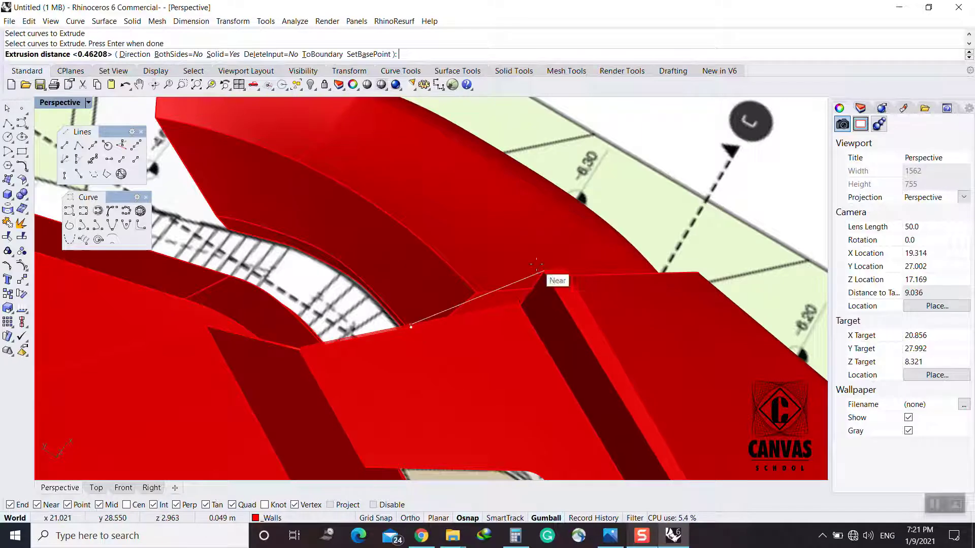
right_click_drag(533, 269, 472, 391)
type("d")
key("Return")
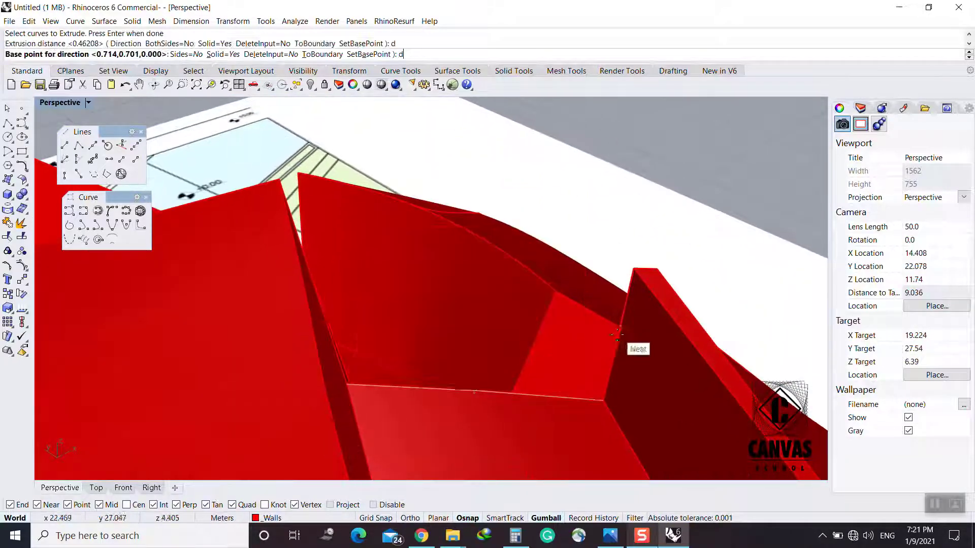
left_click(605, 400)
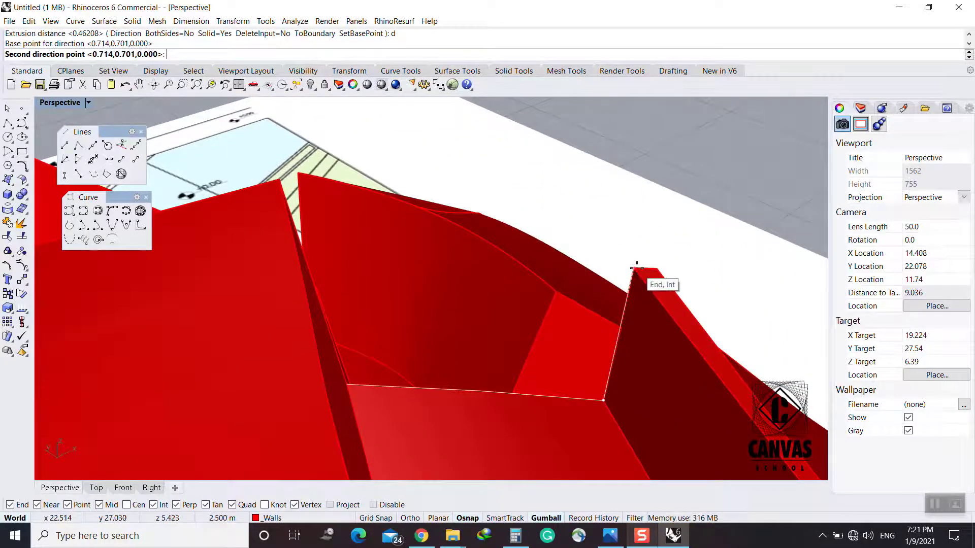
left_click(637, 270)
left_click(637, 269)
right_click_drag(648, 297, 653, 309)
key("ctrl+z")
Extrude the bridging panel's upper cross edge up to the double wall's top corner, with the direction following the wall's end edge
scroll(656, 317, "up", 4)
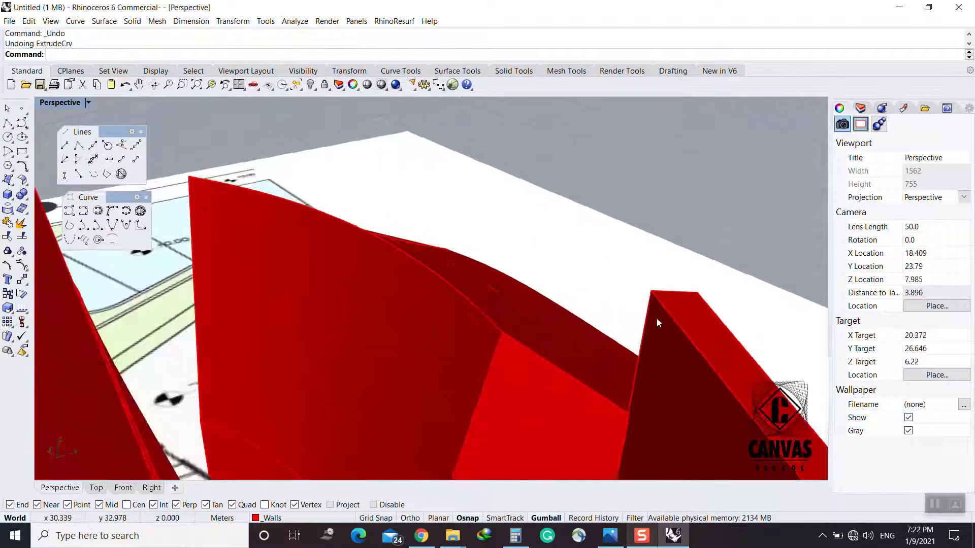
key("Return")
scroll(625, 339, "down", 4)
left_click(603, 430)
left_click(604, 432)
left_click(632, 463)
key("Return")
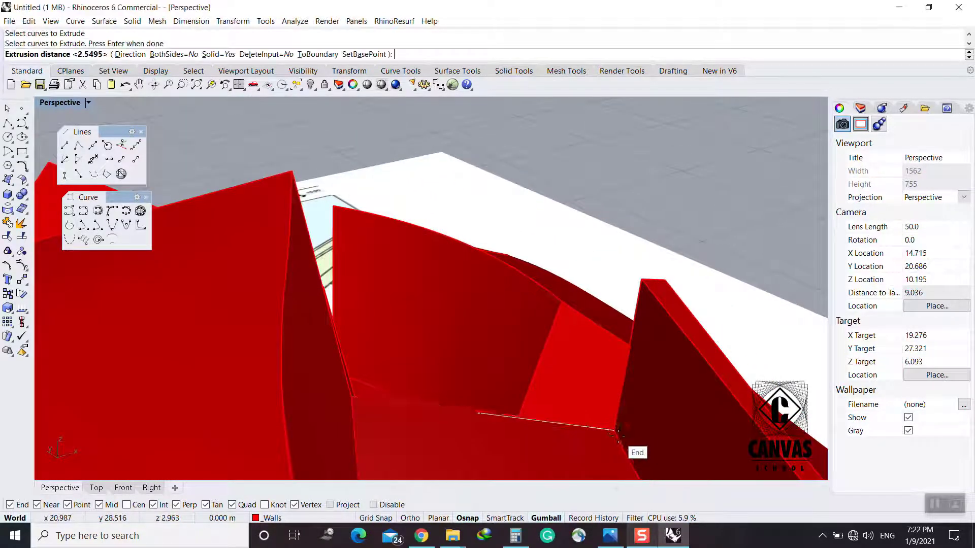
type("d")
key("Return")
left_click(613, 429)
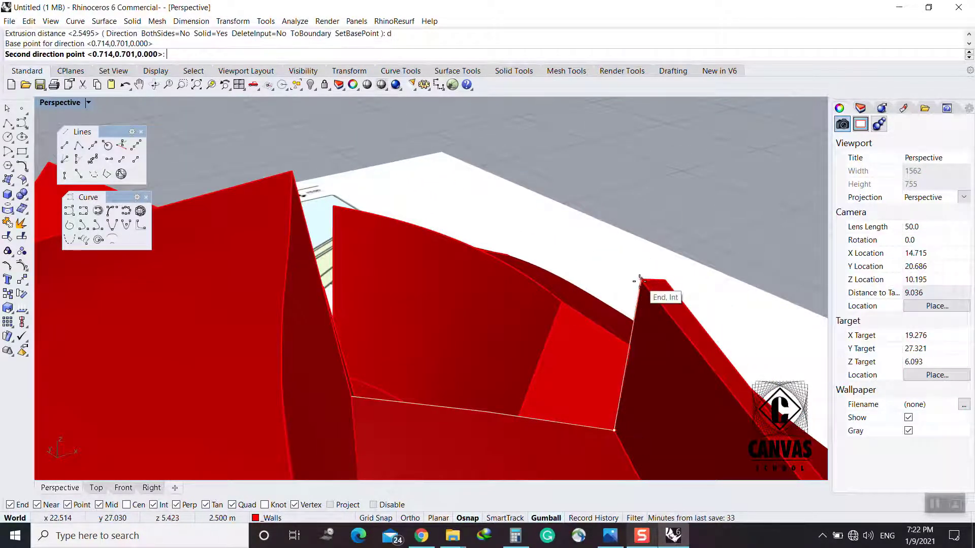
scroll(642, 283, "up", 2)
left_click(642, 280)
scroll(638, 277, "up", 3)
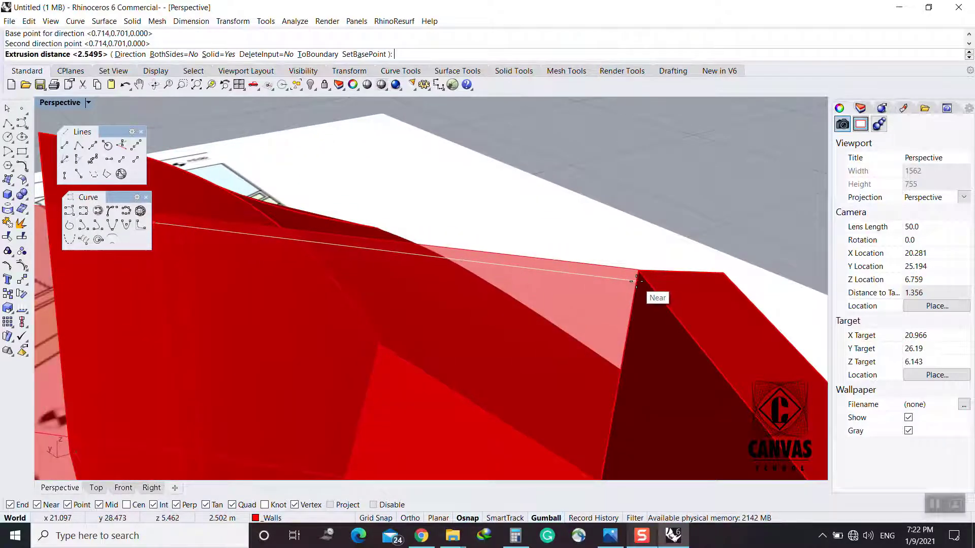
left_click(637, 281)
scroll(636, 283, "down", 12)
right_click_drag(551, 304, 511, 323)
type("E")
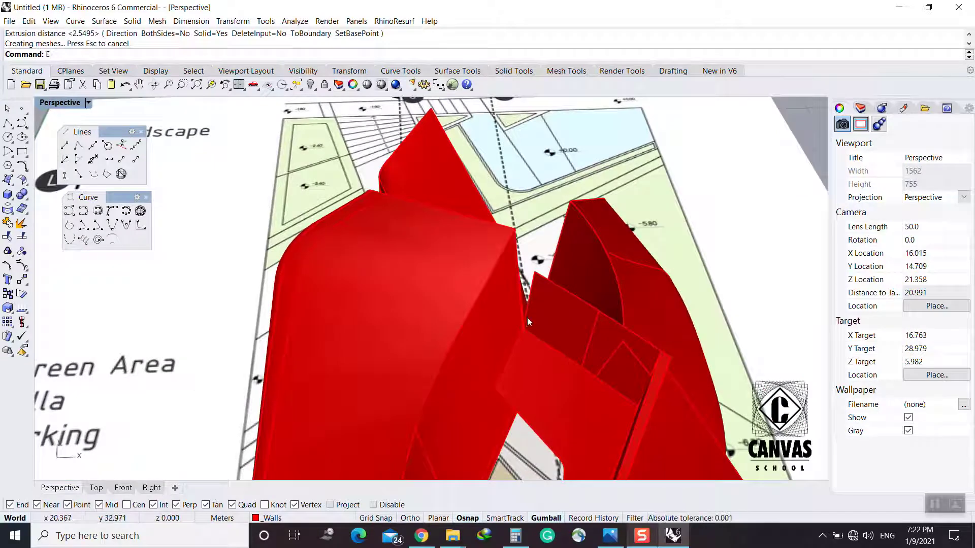
type("xtend")
key("Return")
type("EXtendSrf")
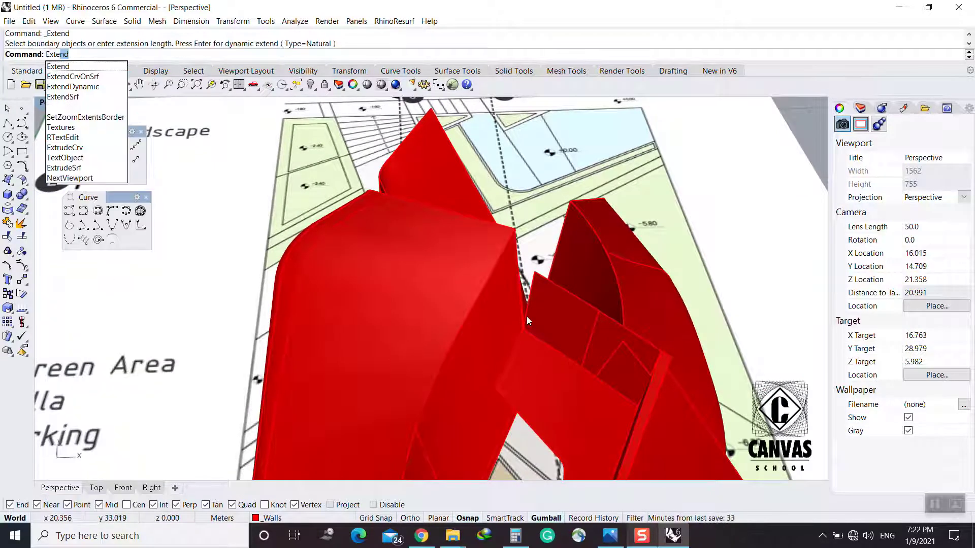
key("Return")
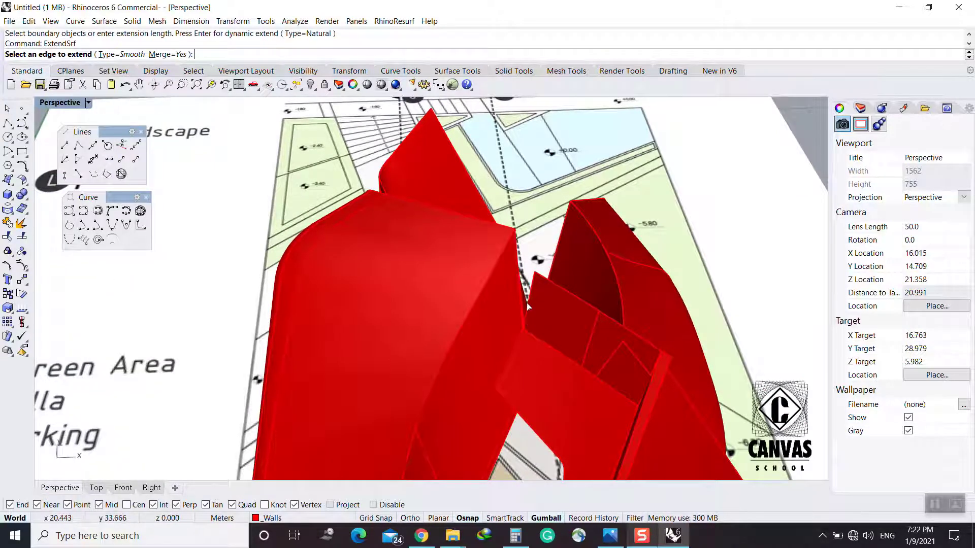
scroll(514, 305, "up", 4)
right_click_drag(551, 264, 494, 158)
right_click_drag(525, 228, 407, 296)
scroll(457, 254, "down", 4)
key("Escape")
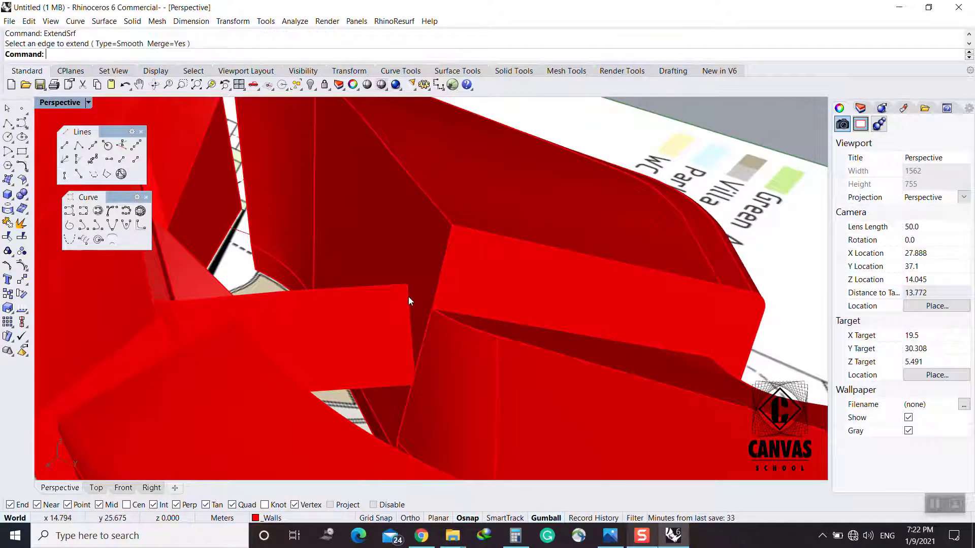
Try to extrude the bridging panel's short end edge into the neighbouring wall, taking the direction from the panel's upper edge
type("e")
key("Return")
left_click(407, 299)
key("Return")
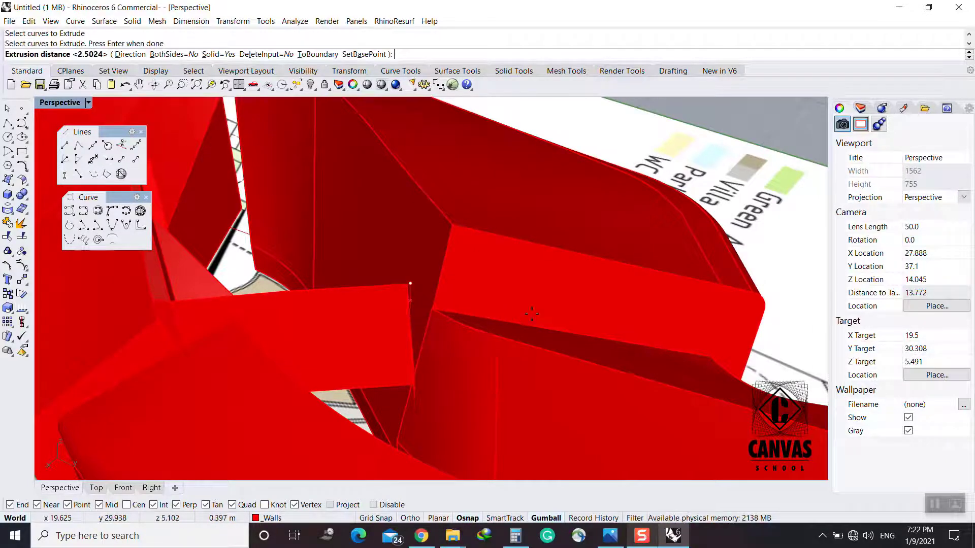
type("d")
key("Return")
left_click(362, 287)
left_click(381, 285)
left_click(468, 290)
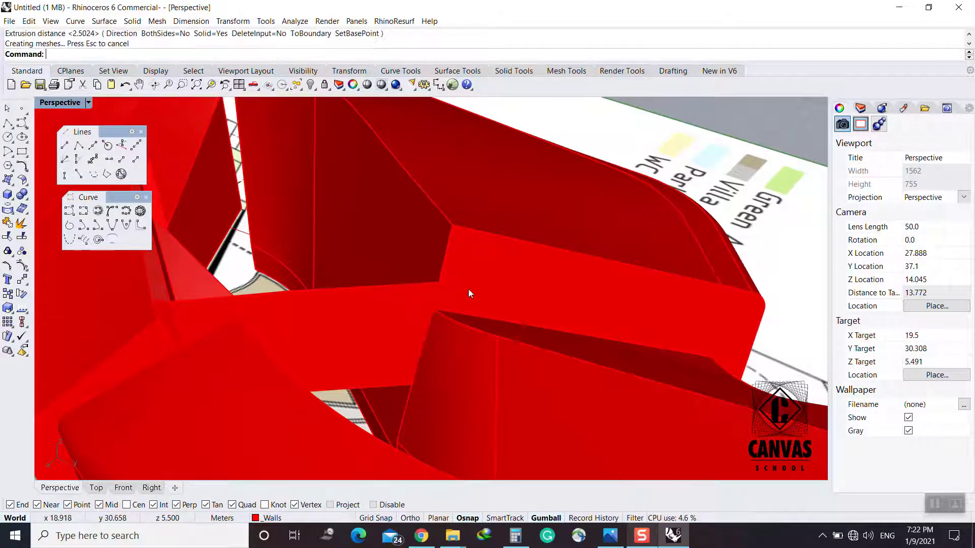
Try to turn on control points for the bridging panel and the curved wall behind it
right_click_drag(468, 294, 702, 289)
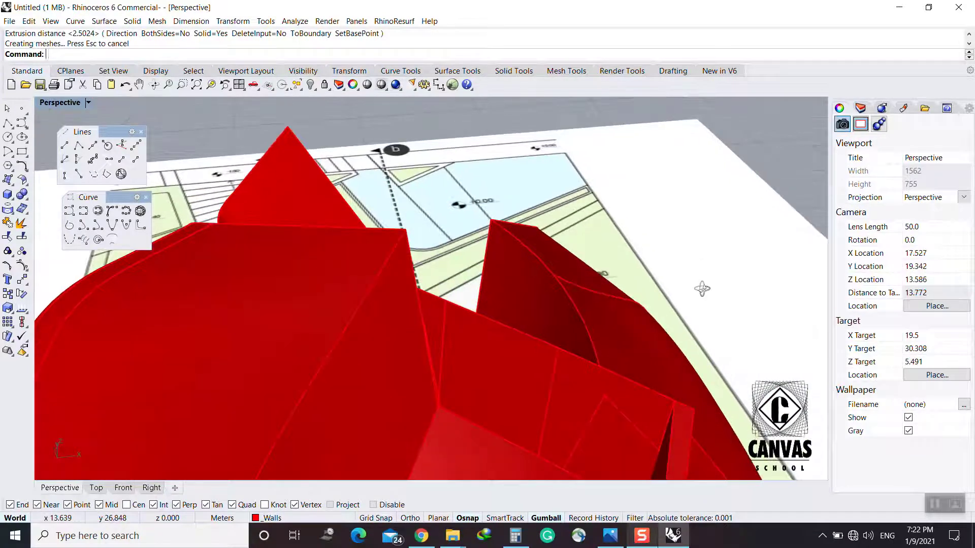
scroll(477, 302, "up", 3)
left_click(464, 333)
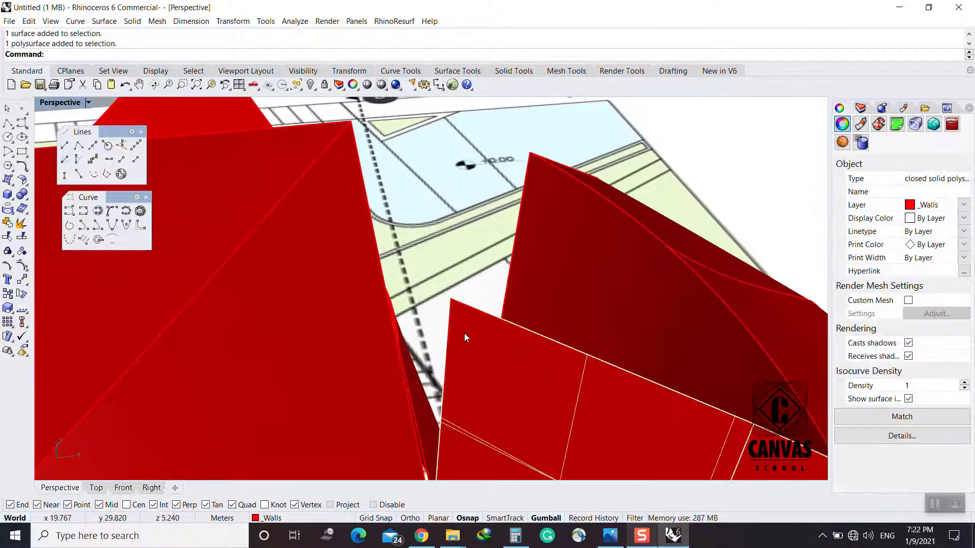
key("F10")
scroll(466, 315, "down", 6)
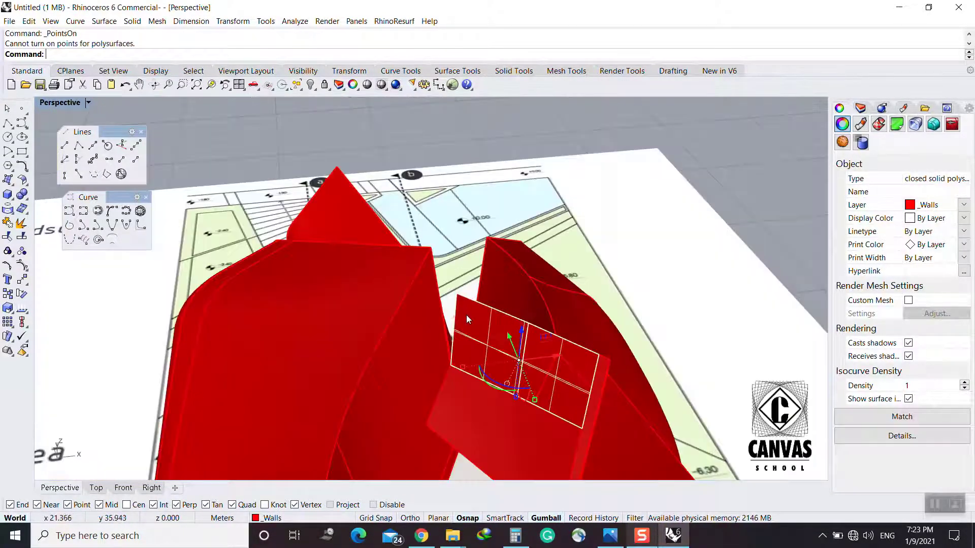
scroll(466, 316, "up", 3)
left_click(466, 316)
scroll(449, 303, "up", 5)
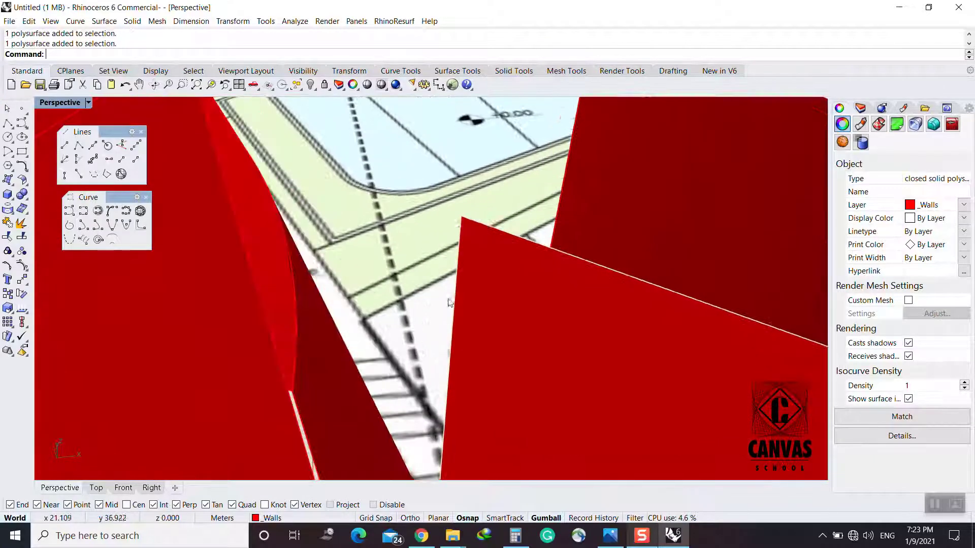
scroll(462, 216, "down", 2)
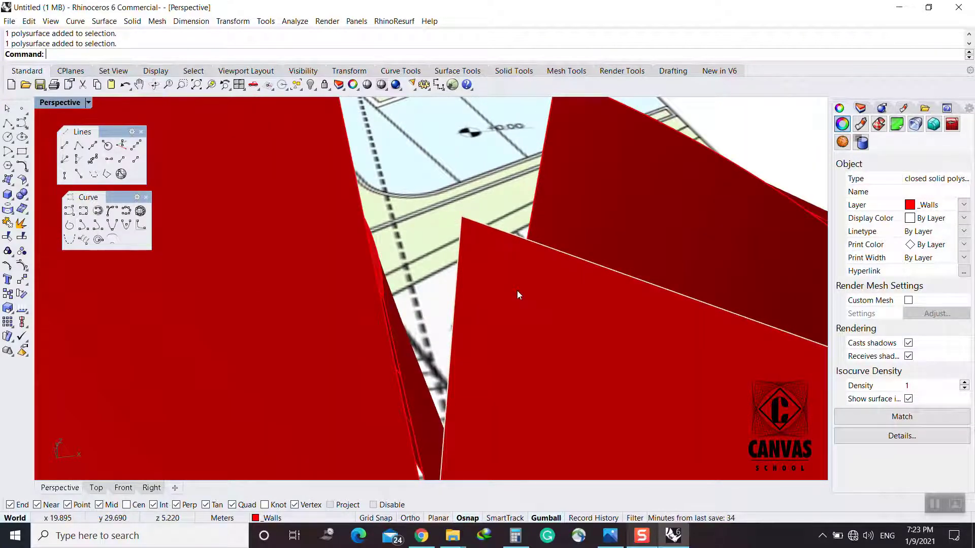
scroll(517, 290, "down", 6)
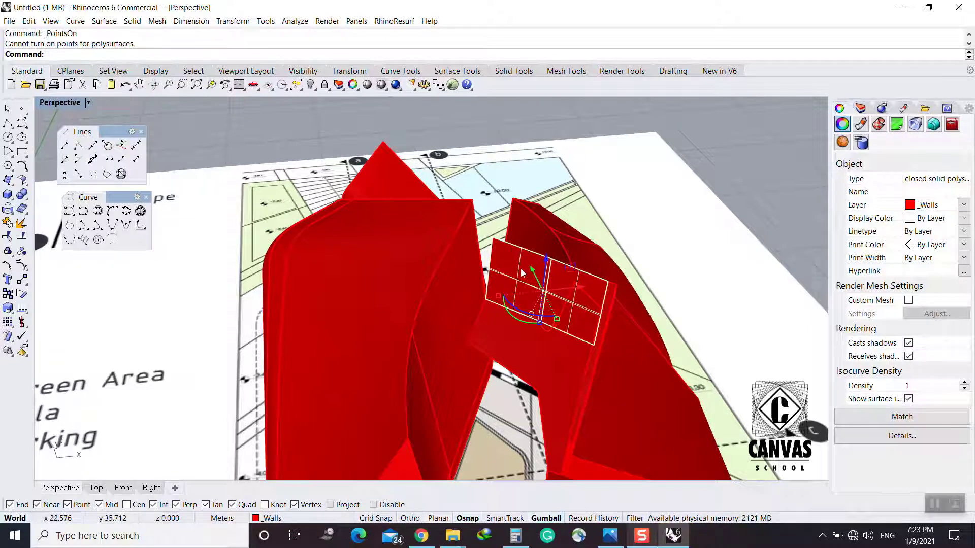
left_click(613, 259)
key("F10")
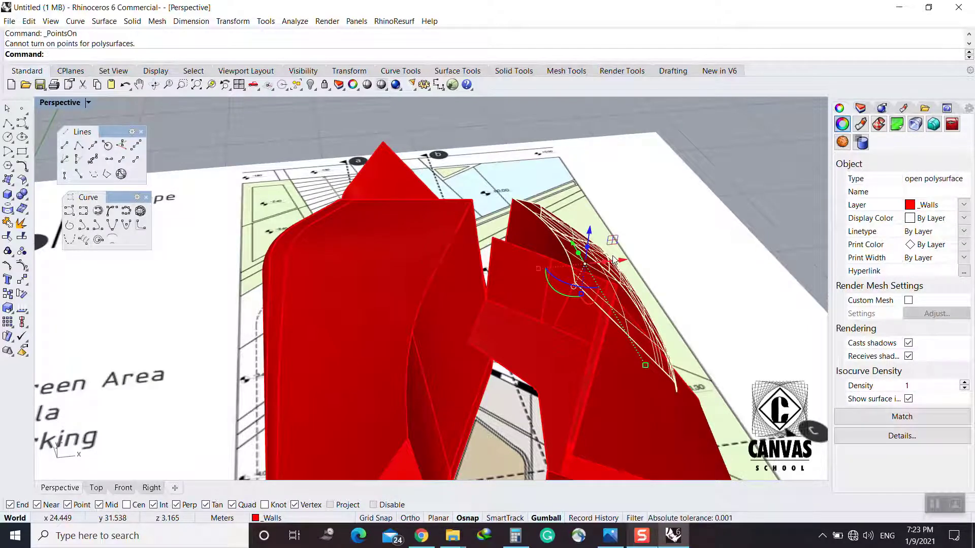
left_click(507, 261)
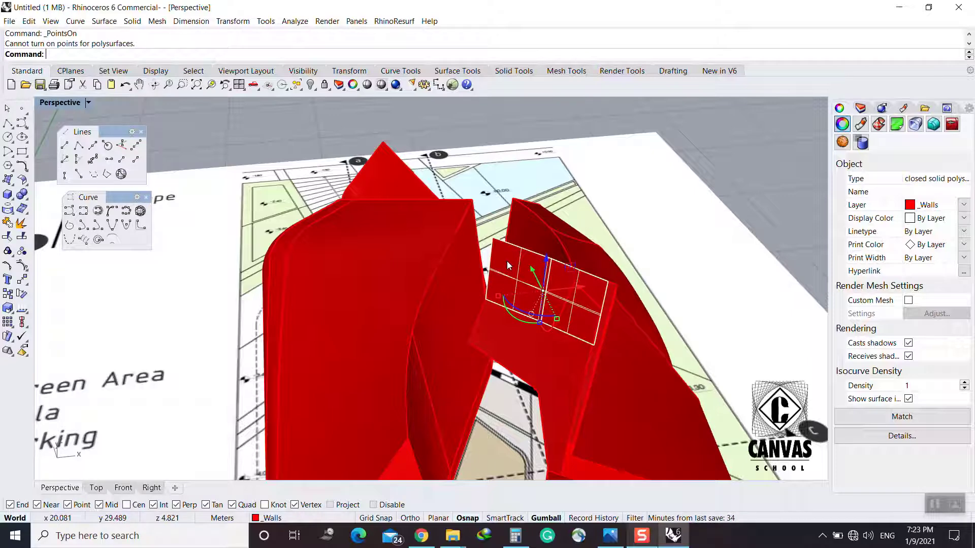
scroll(470, 282, "up", 3)
key("Escape")
scroll(513, 269, "up", 5)
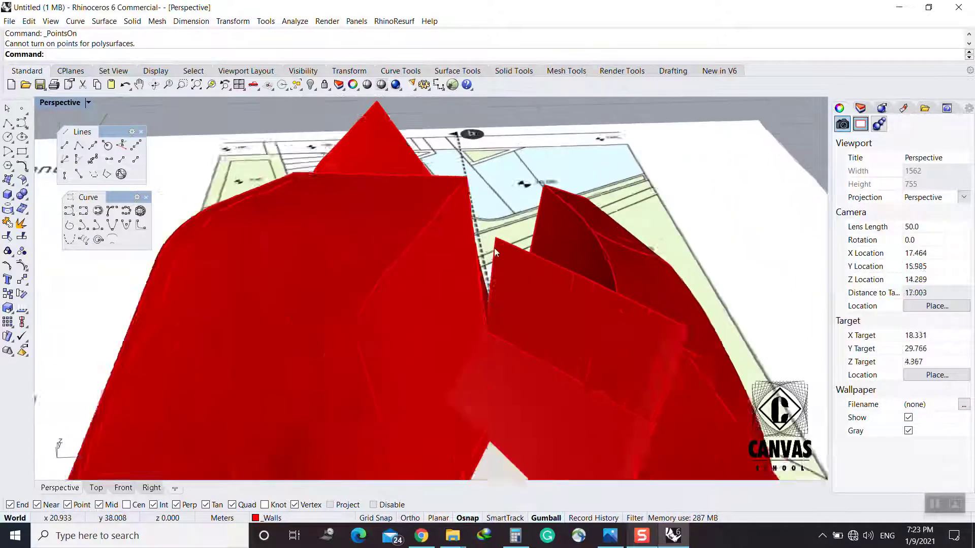
Move the bridging panel's short end edge from its upper corner to a point on the large neighbouring wall, without a direction constraint
type("moveEdge")
key("Return")
left_click(495, 251)
key("Return")
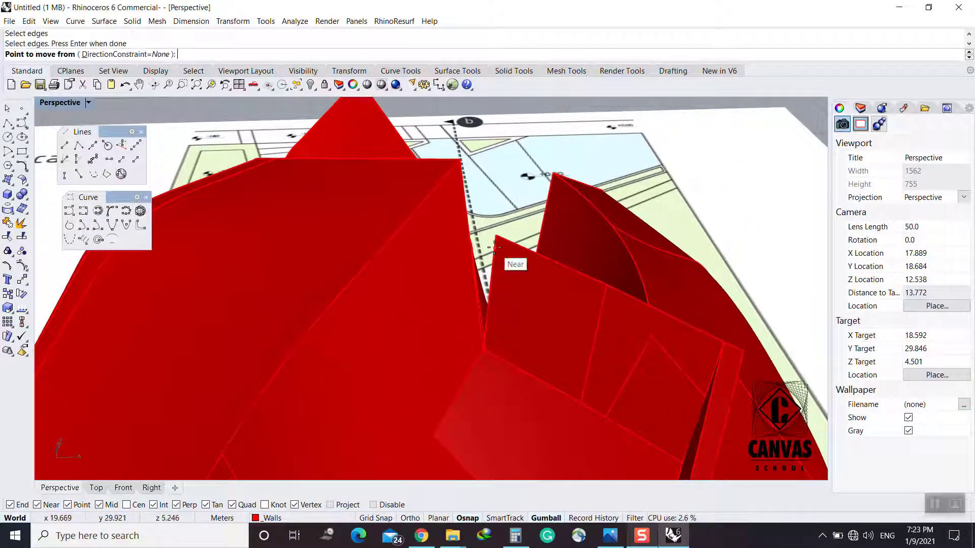
left_click(496, 236)
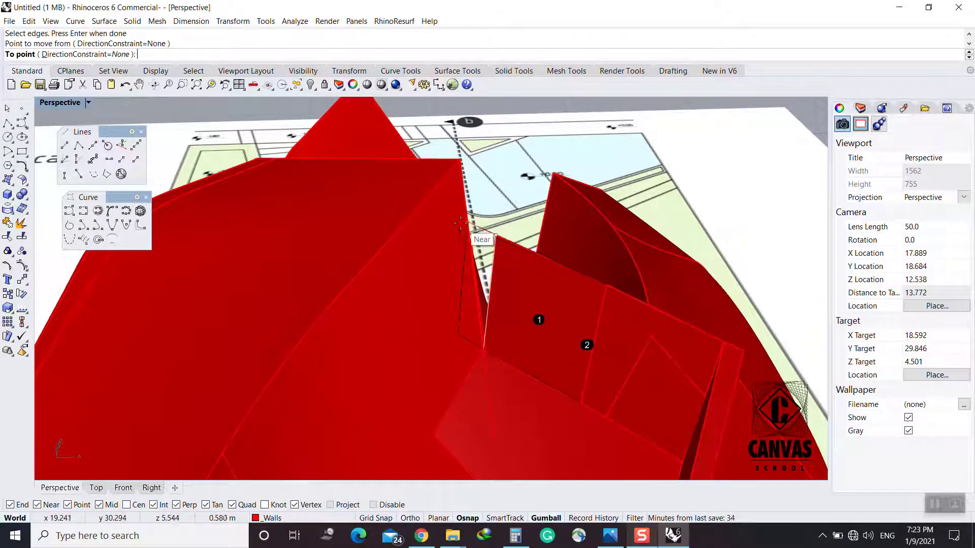
left_click(467, 221)
Split the bridging panel with the large wall and delete the piece that sticks through it
mouse_move(494, 248)
right_mouse_down()
mouse_move(364, 253)
mouse_move(496, 245)
right_mouse_up()
type("split")
key("Return")
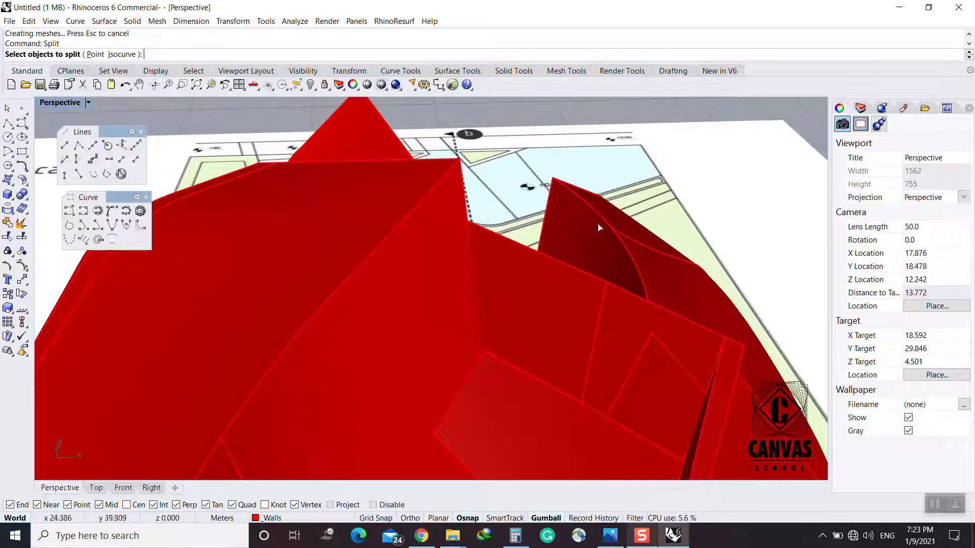
left_click(600, 222)
left_click(424, 260)
key("Return")
mouse_move(447, 297)
right_mouse_down()
mouse_move(477, 226)
mouse_move(452, 244)
mouse_move(481, 274)
mouse_move(493, 267)
mouse_move(512, 278)
mouse_move(462, 305)
right_mouse_up()
scroll(447, 268, "up", 8)
left_click(460, 331)
type("d")
key("Return")
scroll(488, 305, "down", 2)
scroll(472, 276, "down", 12)
Set up a solid surface offset of the bridging panel with sharp corners, picking the distance across the adjacent wall's end, about 0.263 m
right_click_drag(584, 264, 516, 281)
type("Ofs")
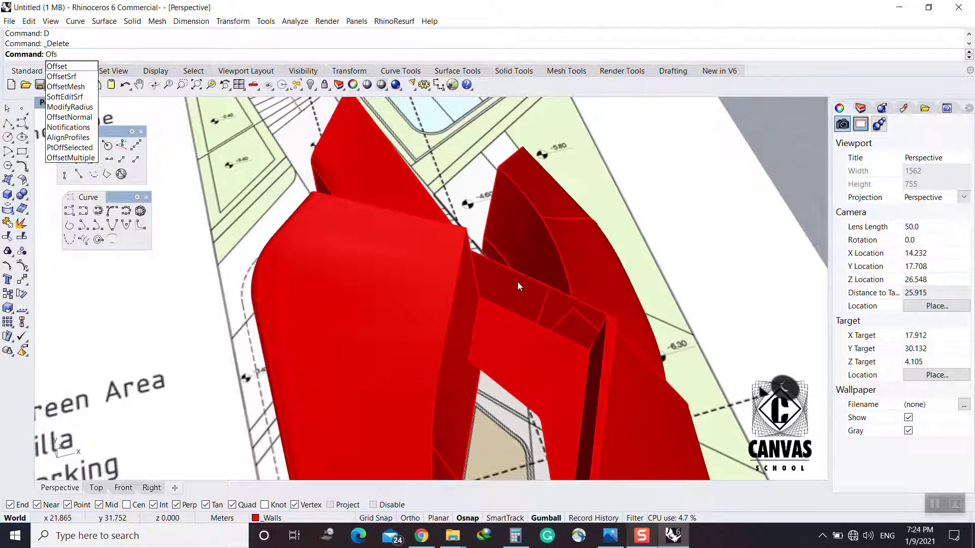
left_click(61, 77)
left_click(507, 289)
key("Return")
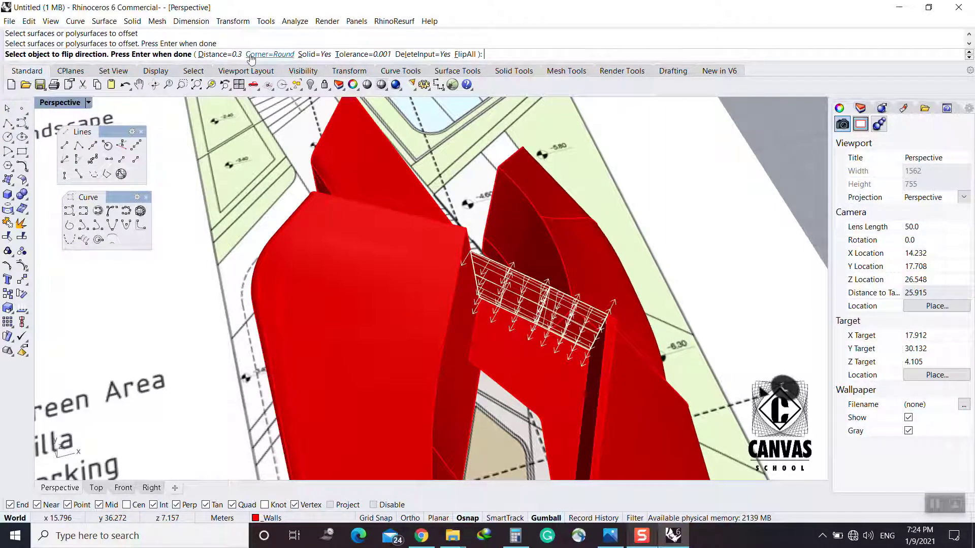
left_click(218, 54)
scroll(549, 325, "up", 8)
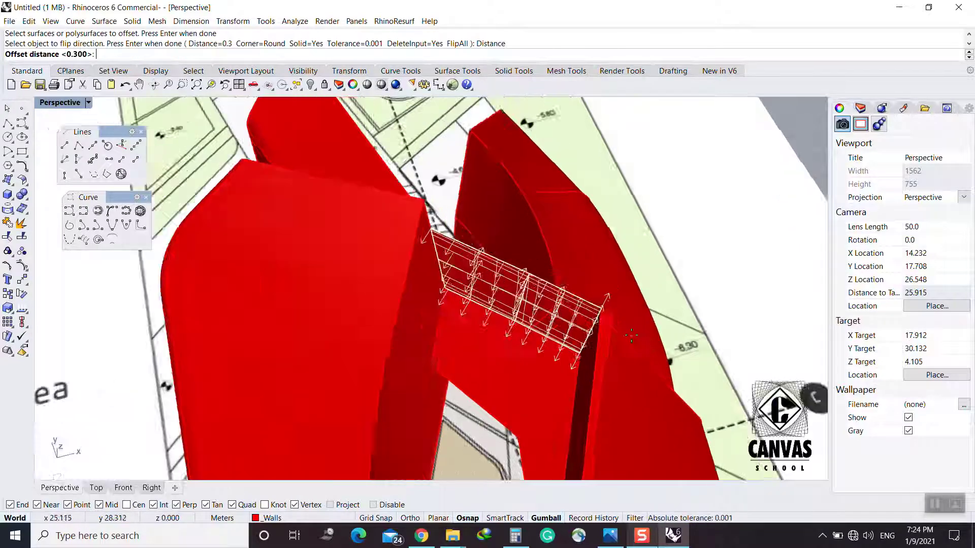
left_click(544, 354)
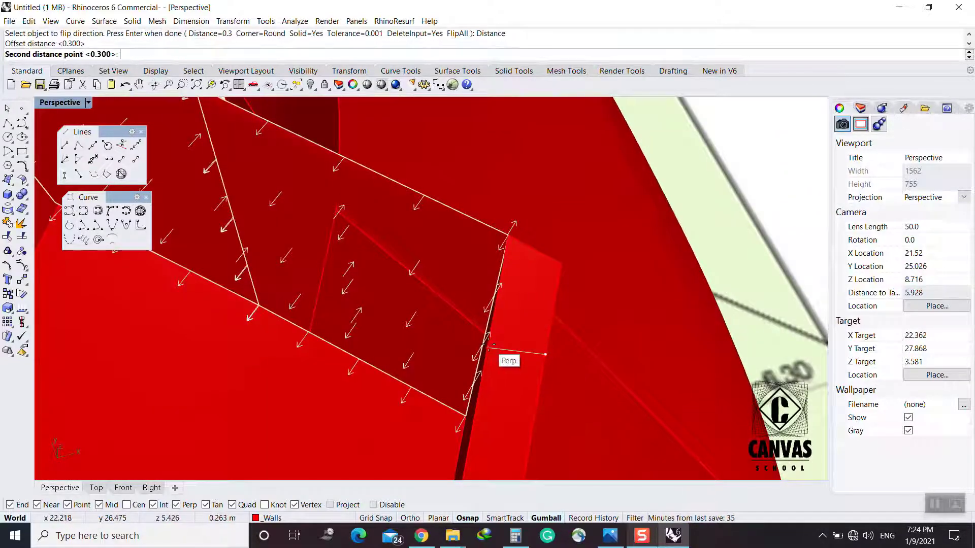
left_click(491, 346)
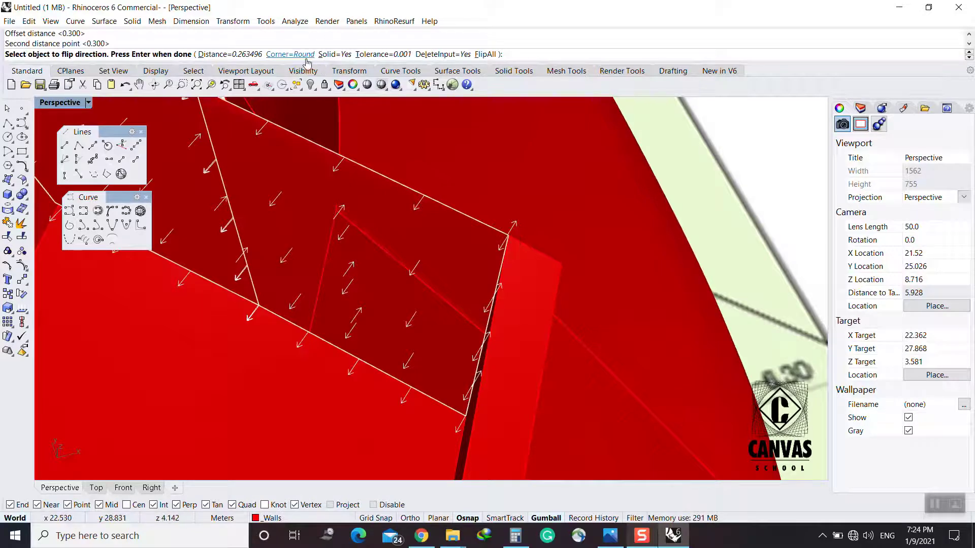
left_click(291, 54)
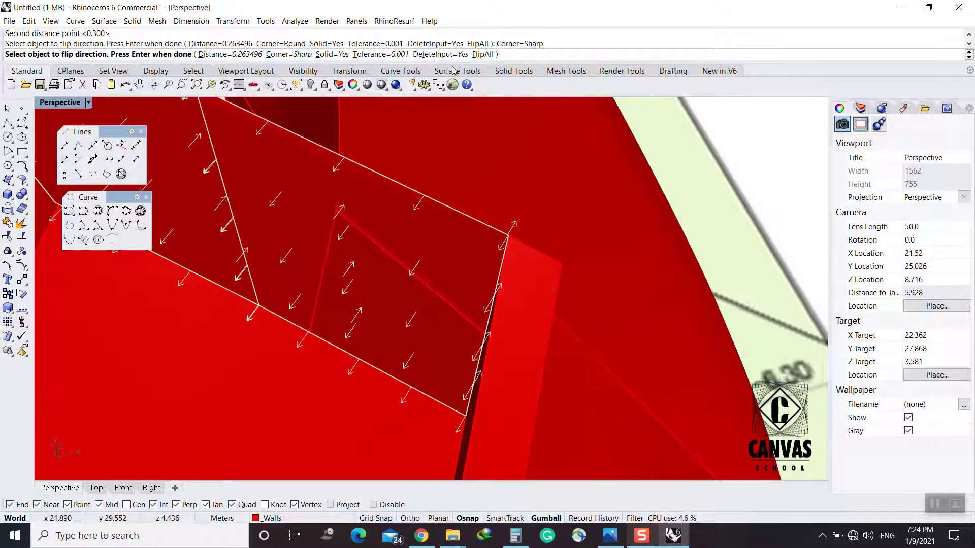
Try to offset the bridging panel polysurface as a solid after flipping the offset direction twice
left_click(485, 57)
left_click(485, 58)
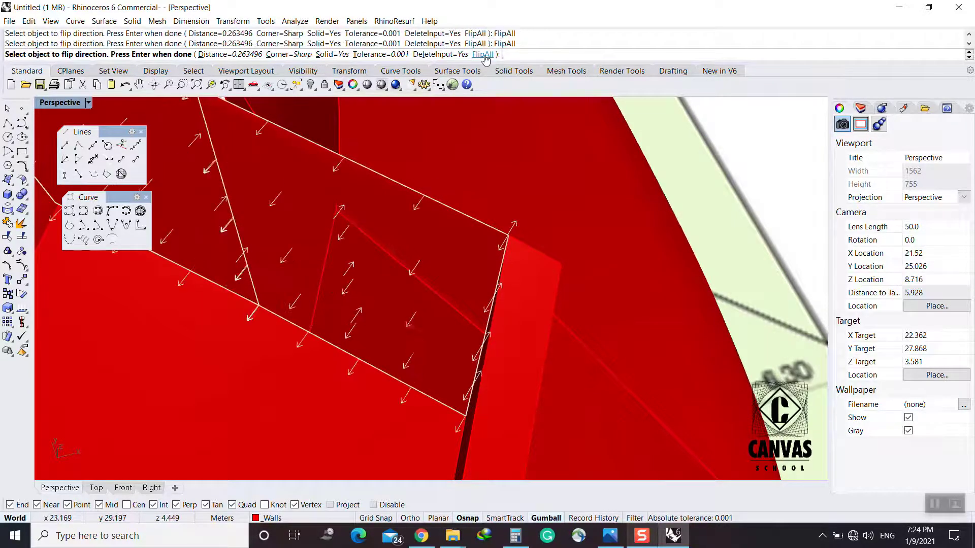
scroll(434, 297, "down", 4)
right_click_drag(435, 298, 329, 310)
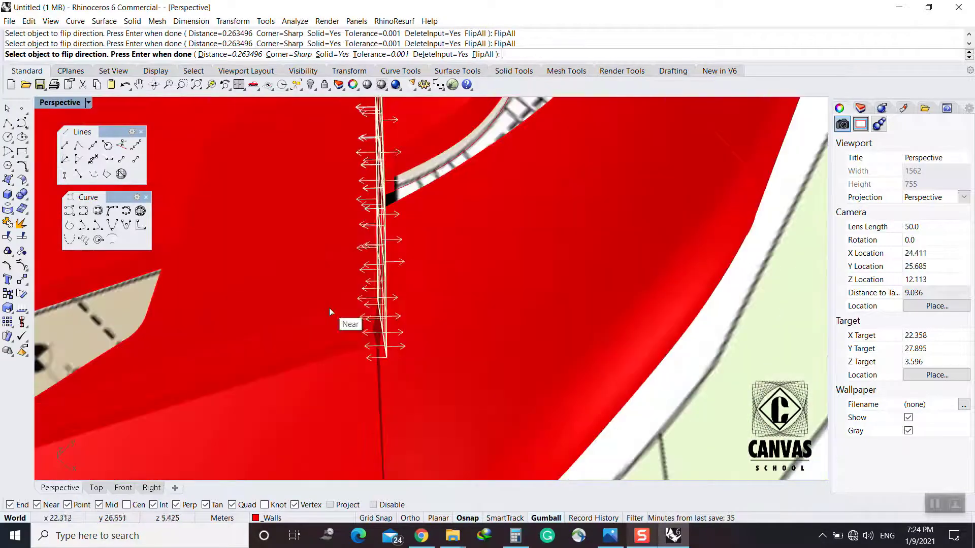
scroll(399, 248, "up", 6)
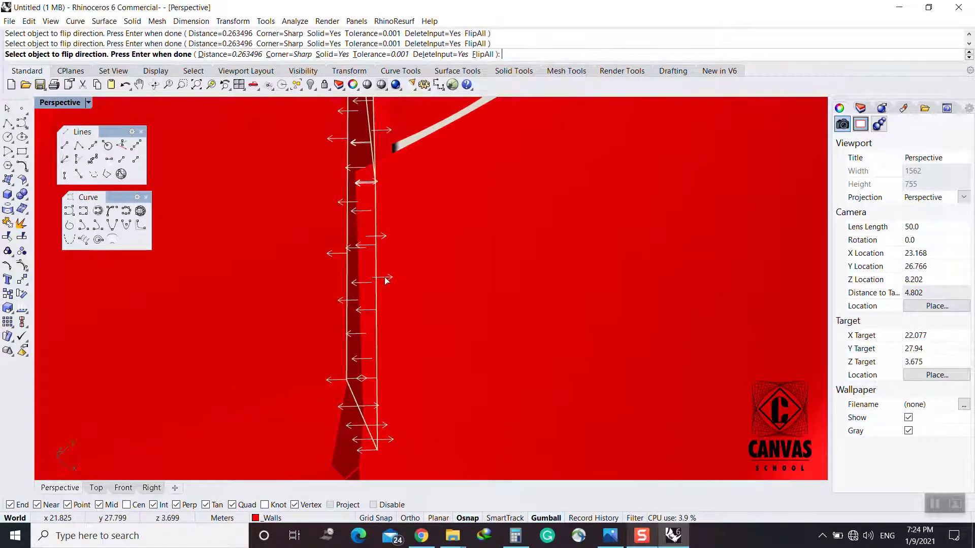
scroll(377, 290, "up", 4)
key("Return")
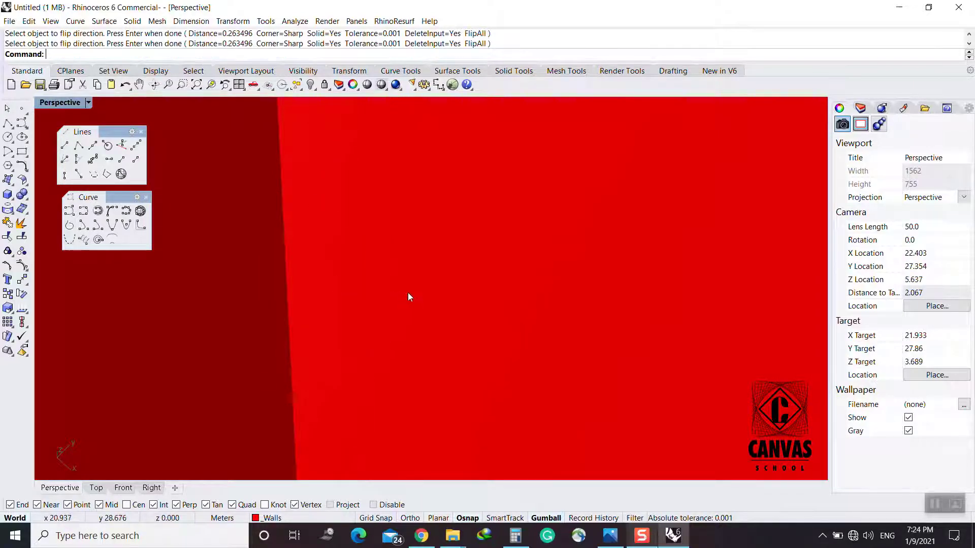
Repeat the solid offset on the bridging panel polysurface with the same settings, and undo it
scroll(409, 292, "down", 15)
right_click_drag(408, 292, 528, 279)
key("Return")
left_click(394, 279)
scroll(395, 279, "up", 6)
key("Return")
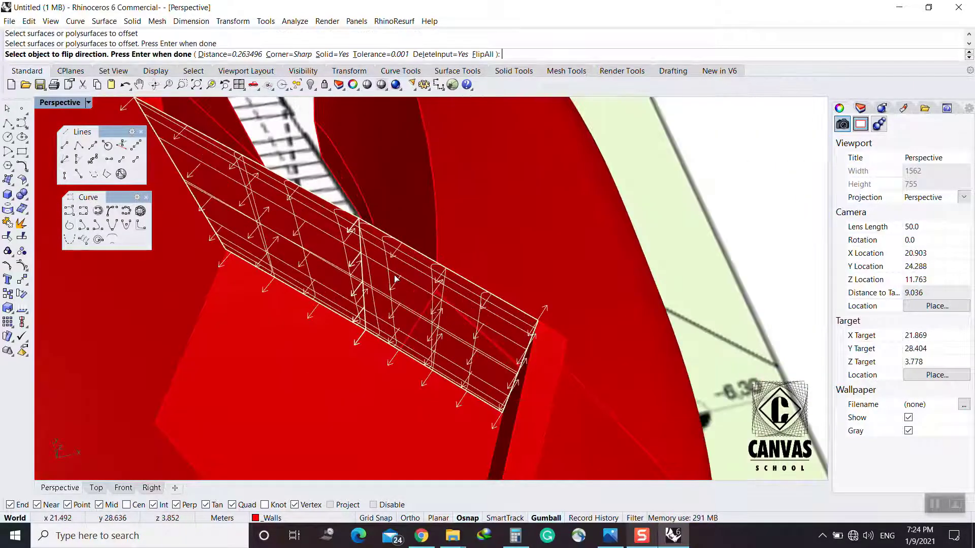
key("Return")
key("ctrl+z")
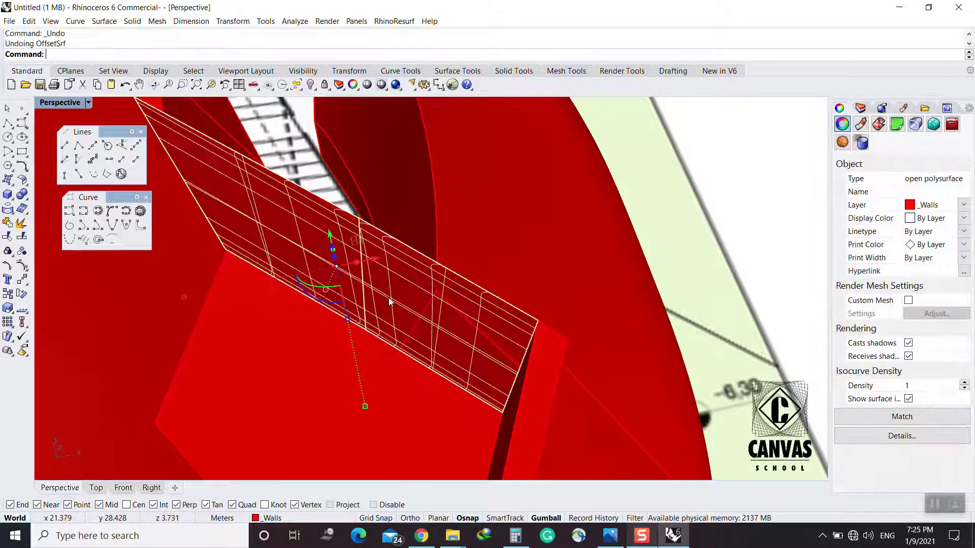
key("Escape")
Explode the bridging panel into separate surfaces and rebuild its long main face
right_click_drag(444, 308, 392, 317)
left_click(401, 263)
left_click(22, 251)
left_click(370, 276)
scroll(370, 276, "up", 5)
type("Rebuild")
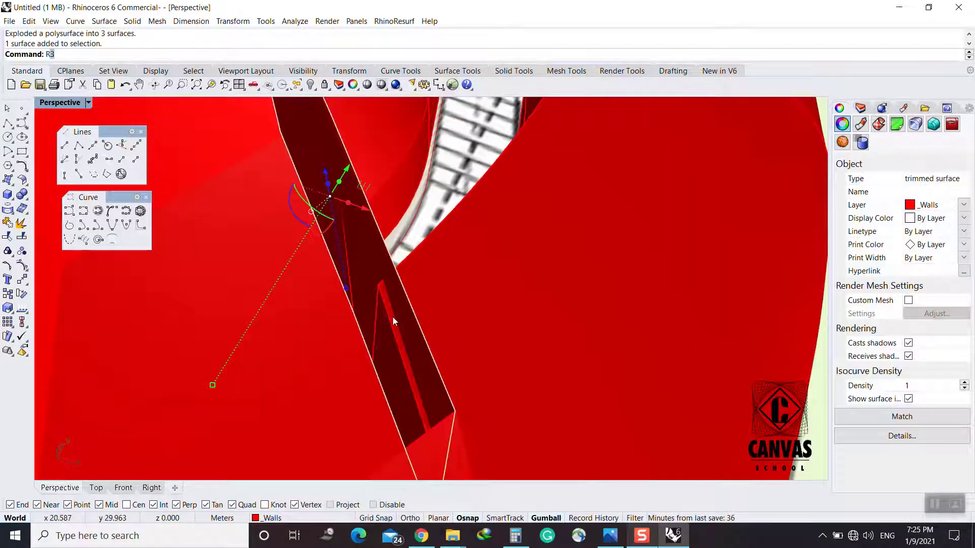
key("Return")
key("Return")
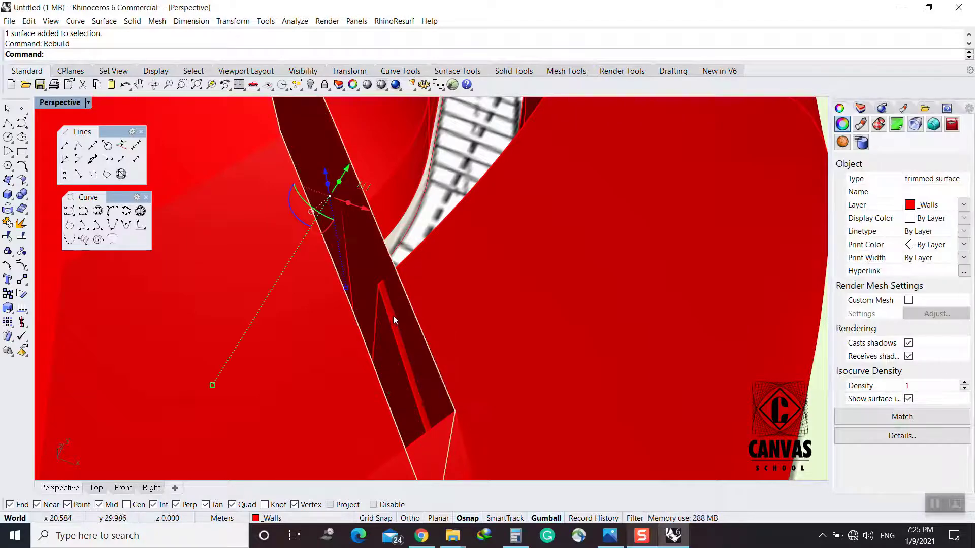
Try to offset the panel's separated main face as a solid in the flipped direction, and undo it
type("Of")
scroll(393, 315, "down", 3)
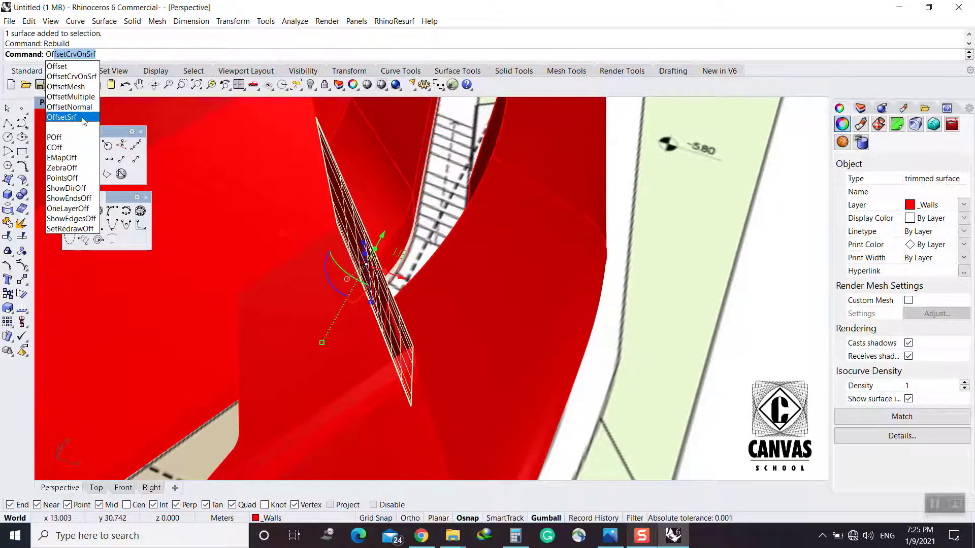
left_click(62, 117)
type("f")
key("Return")
key("Return")
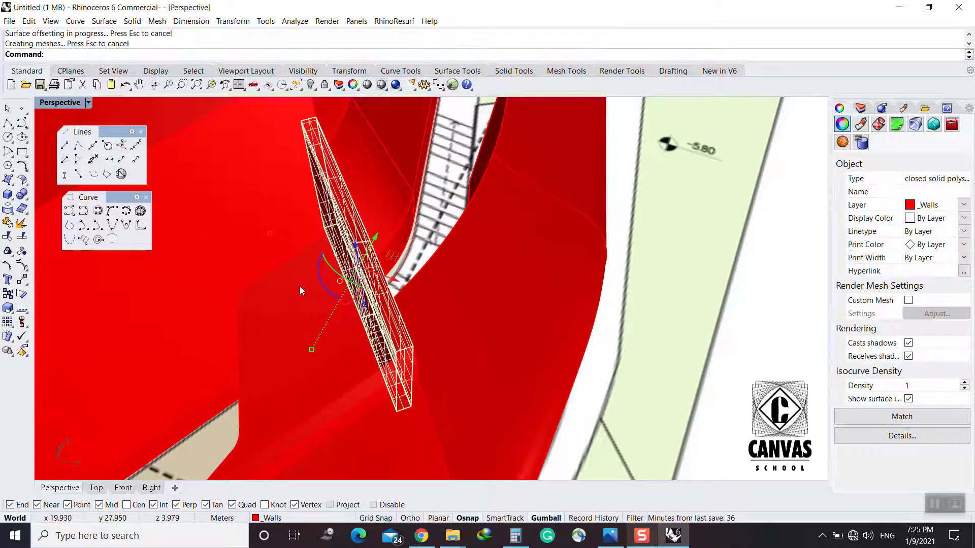
key("ctrl+z")
Offset the bridging panel's main face 0.2 m as a solid in the flipped direction
key("Return")
type("f")
key("Return")
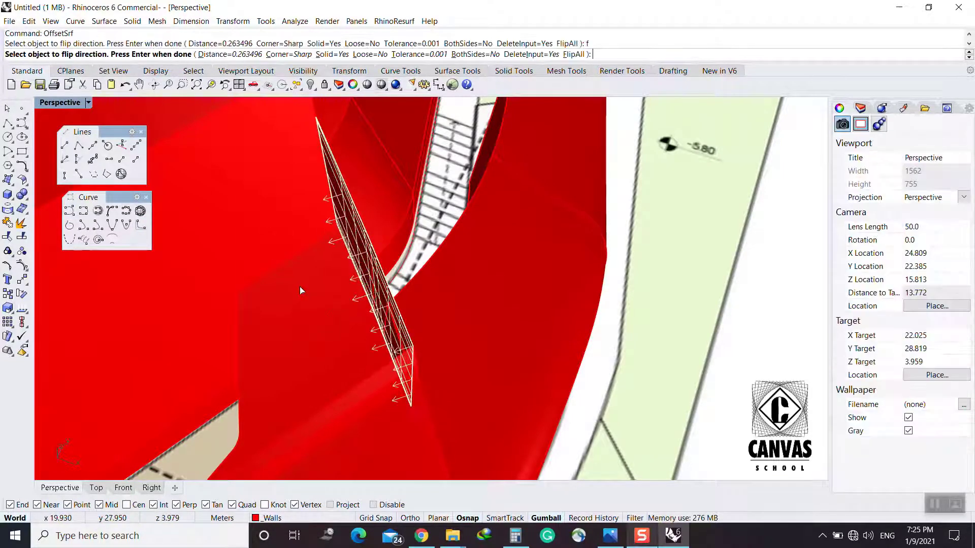
key("Return")
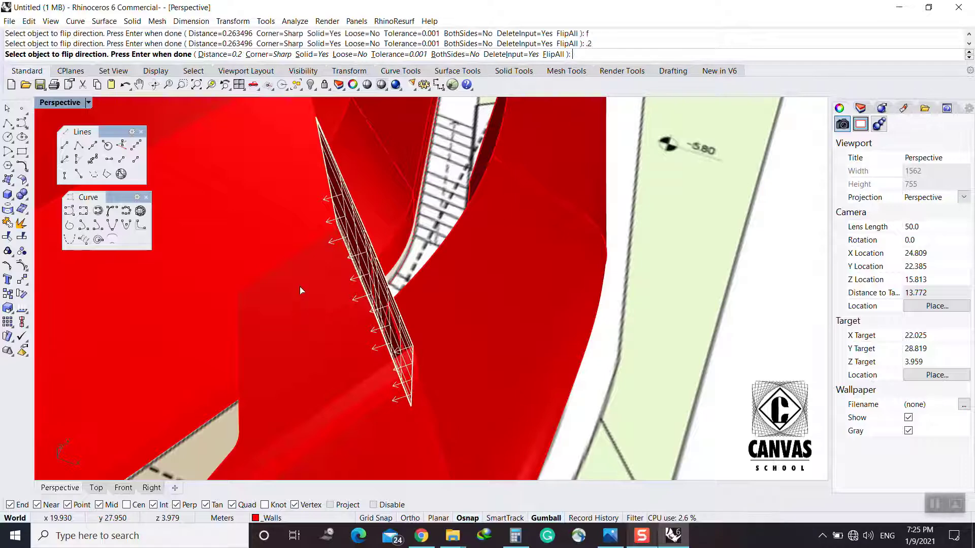
key("Escape")
right_click_drag(303, 310, 540, 337)
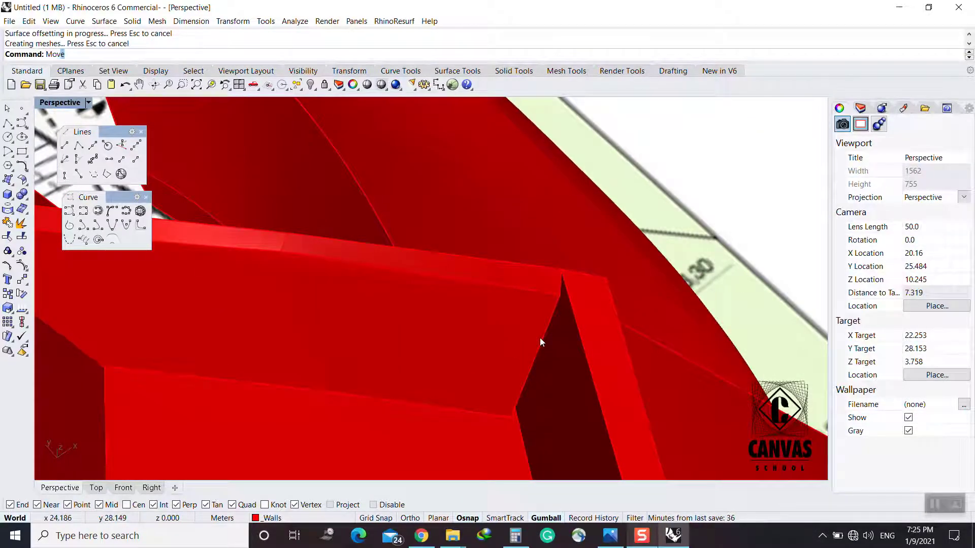
key("Return")
key("Escape")
type("MoveEdge")
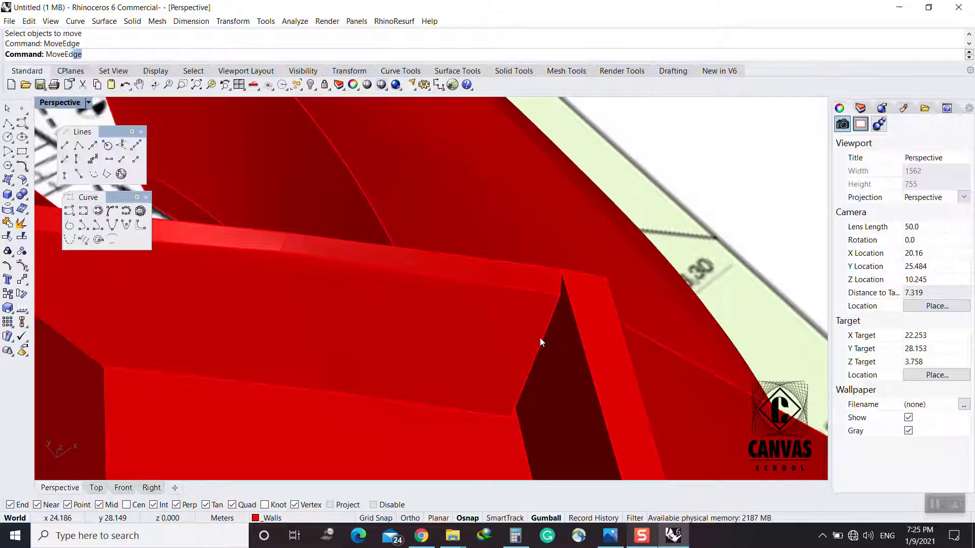
key("Return")
left_click(541, 338)
key("Return")
left_click(542, 337)
key("Escape")
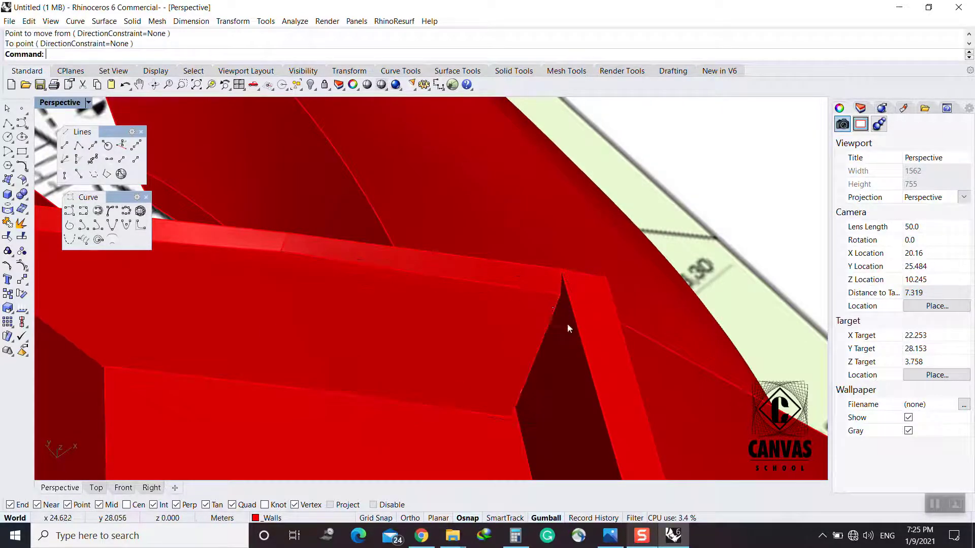
Move the thickened panel's inner end edge onto the inner corner of the adjoining wall with MoveEdge
key("Return")
left_click(555, 308)
key("Return")
left_click(556, 307)
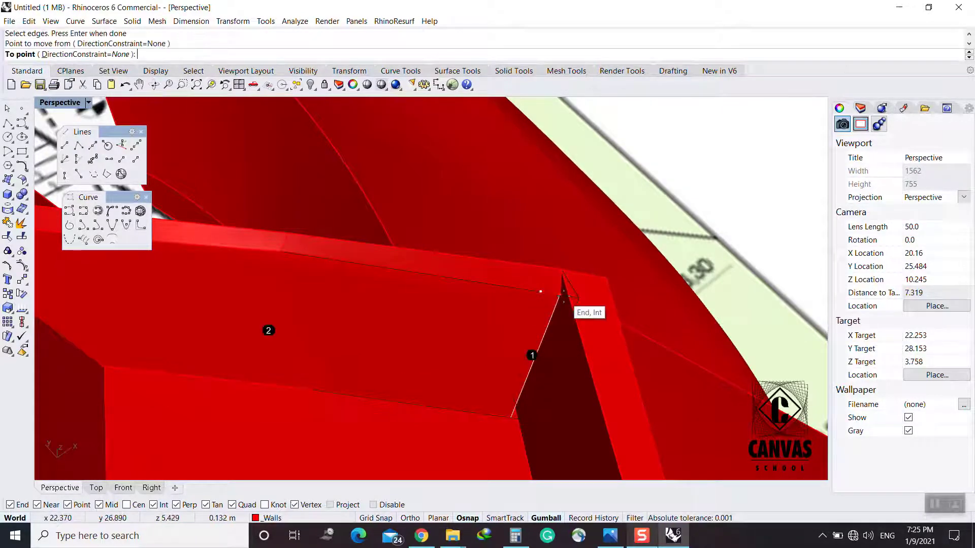
left_click(564, 296)
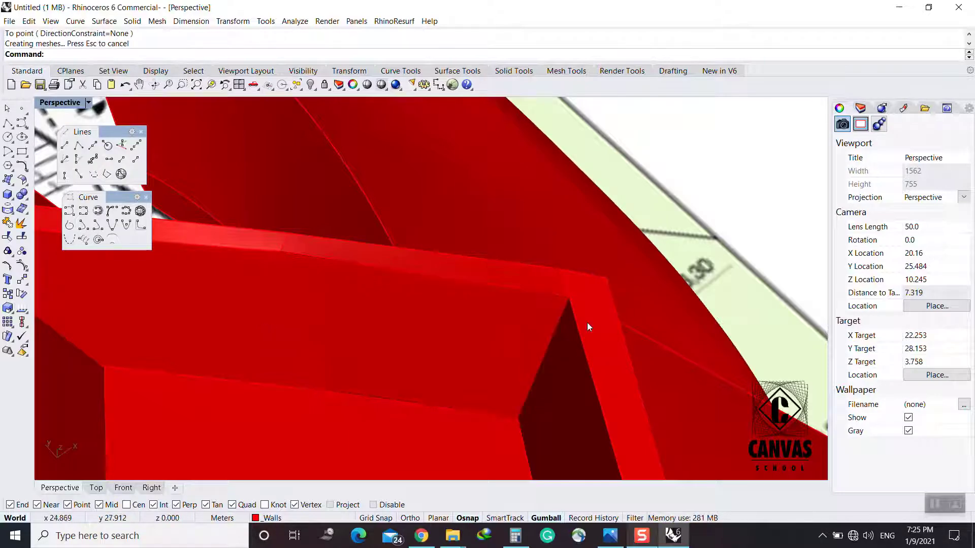
scroll(587, 322, "down", 18)
right_click_drag(528, 285, 432, 365)
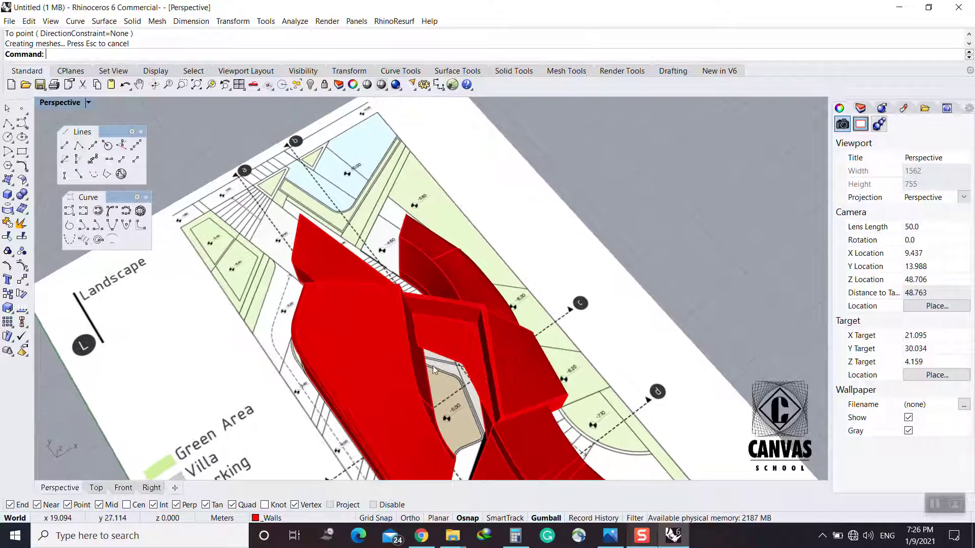
scroll(441, 356, "up", 8)
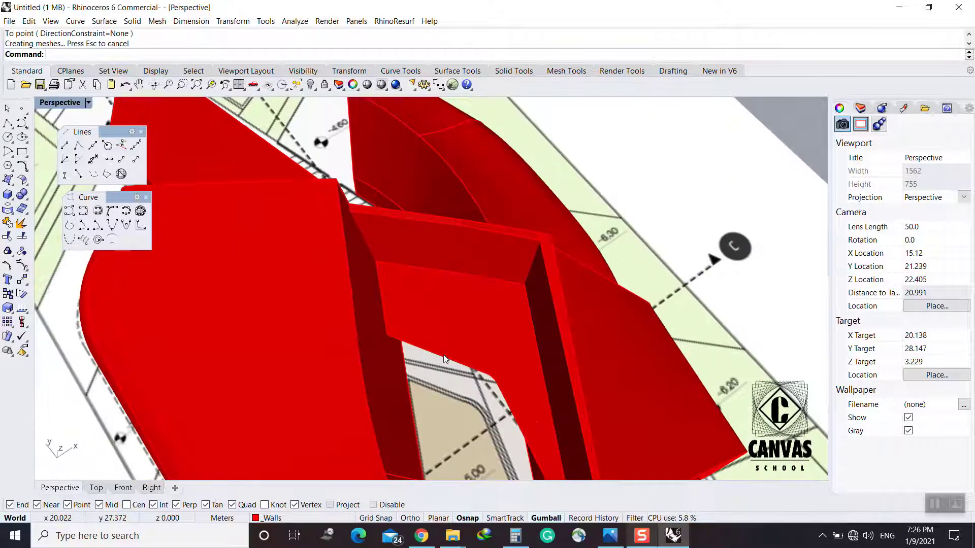
type("ext")
key("Return")
left_click(451, 359)
left_click(496, 388)
scroll(497, 376, "down", 5)
key("Return")
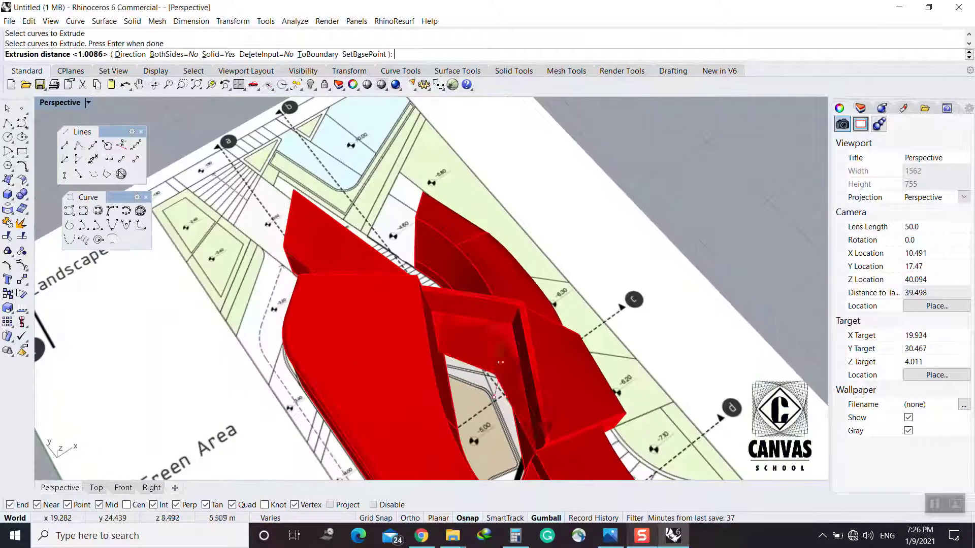
type(".")
key("Return")
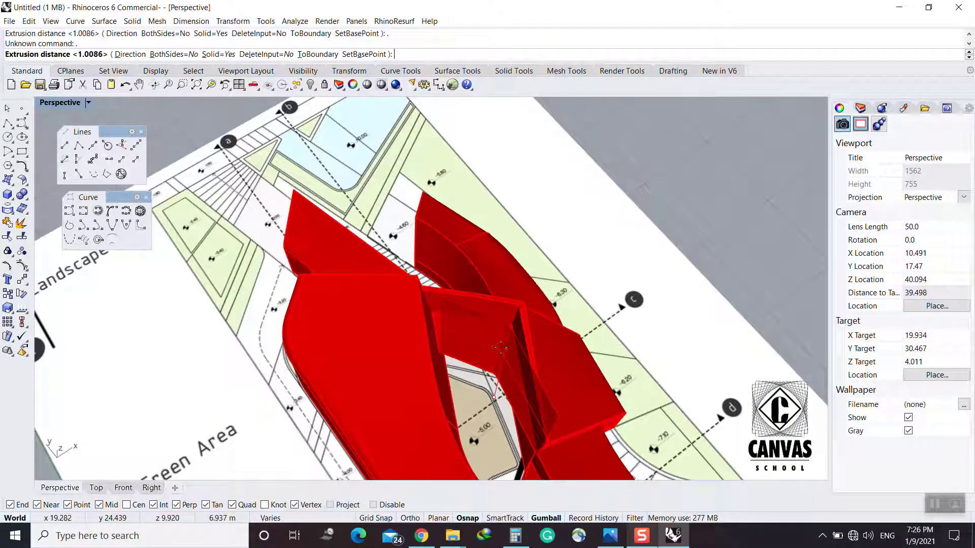
key("Escape")
Extrude the curve along the edge of the courtyard opening by 0.8 m
scroll(479, 349, "up", 8)
key("Return")
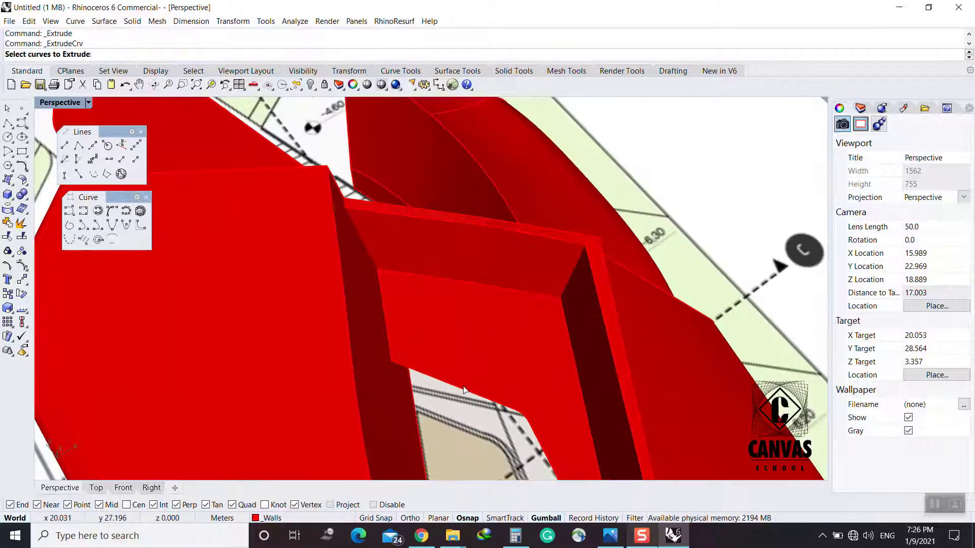
left_click(478, 394)
left_click(490, 429)
key("Return")
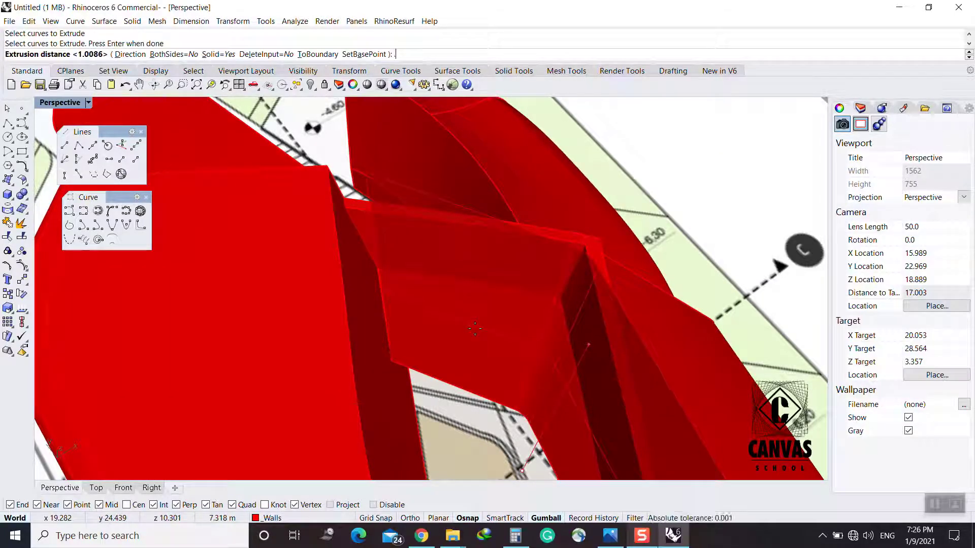
type(".8")
key("Return")
scroll(475, 328, "down", 4)
right_click_drag(475, 328, 400, 326)
scroll(387, 330, "up", 8)
type("EX")
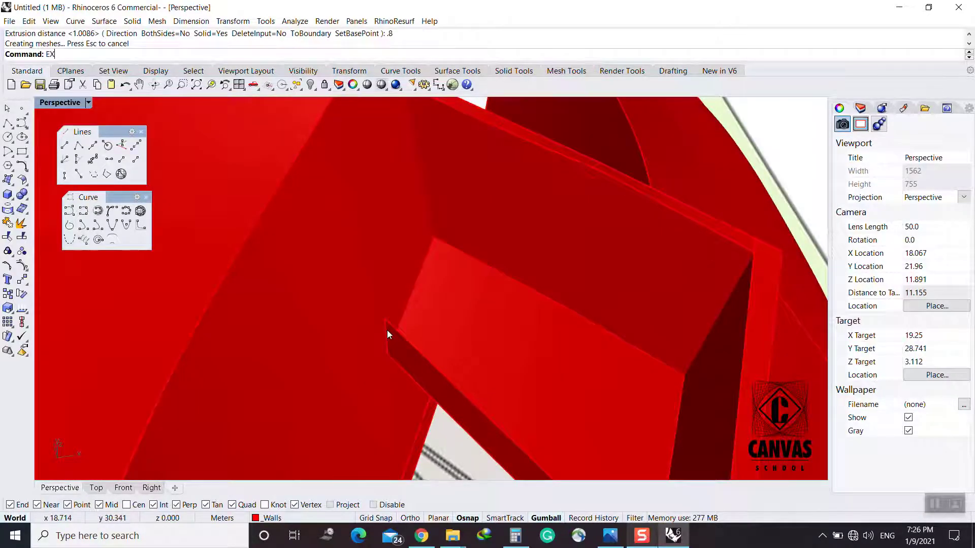
type("tend")
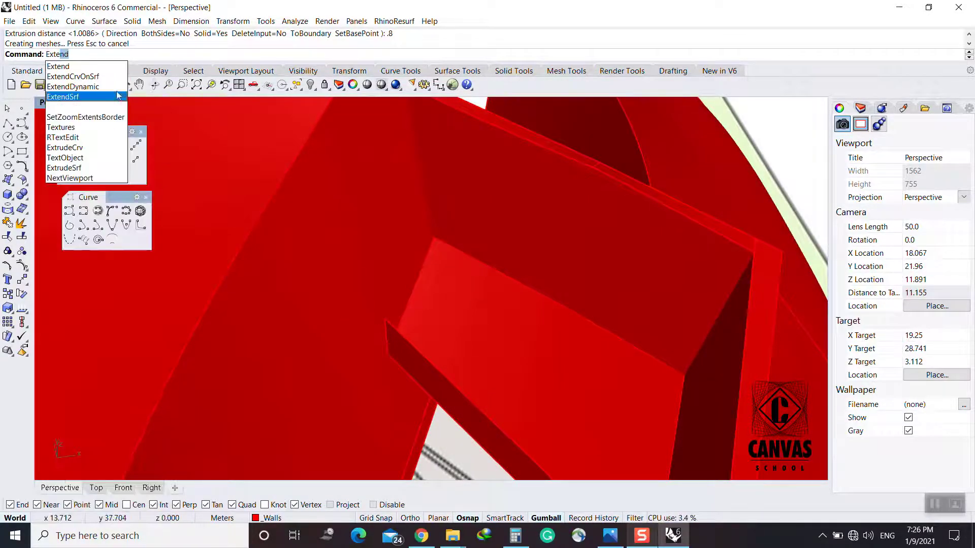
key("Return")
left_click(392, 350)
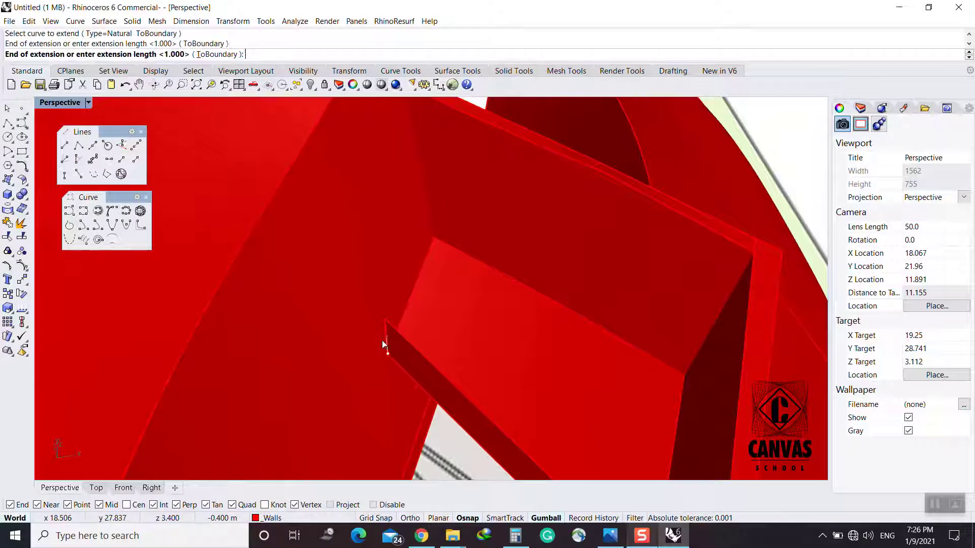
key("Escape")
Extend the extruded strip's free end edge by 1 m through the large wall with ExtendSrf, using Smooth type and merging
type("Extend")
left_click(64, 95)
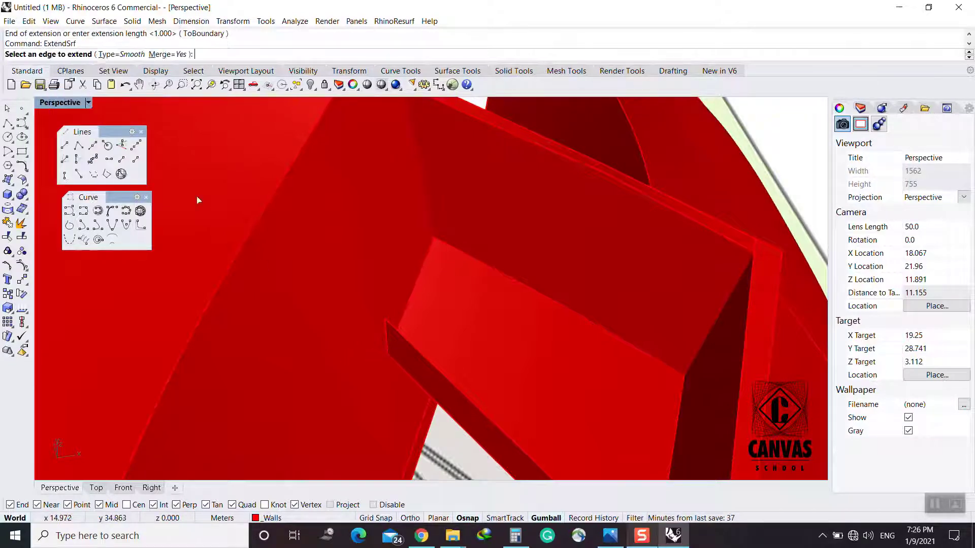
left_click(388, 336)
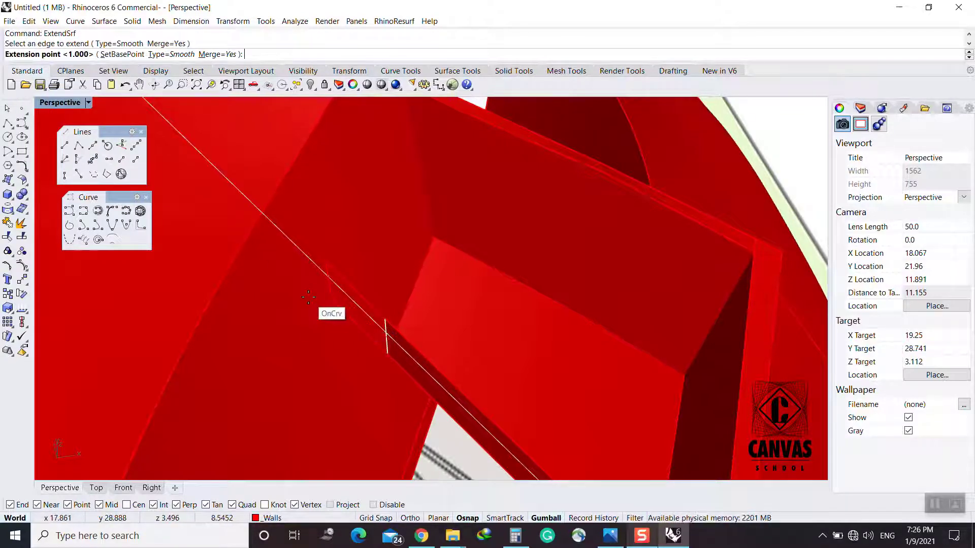
key("Return")
right_click_drag(307, 296, 377, 314)
type("O")
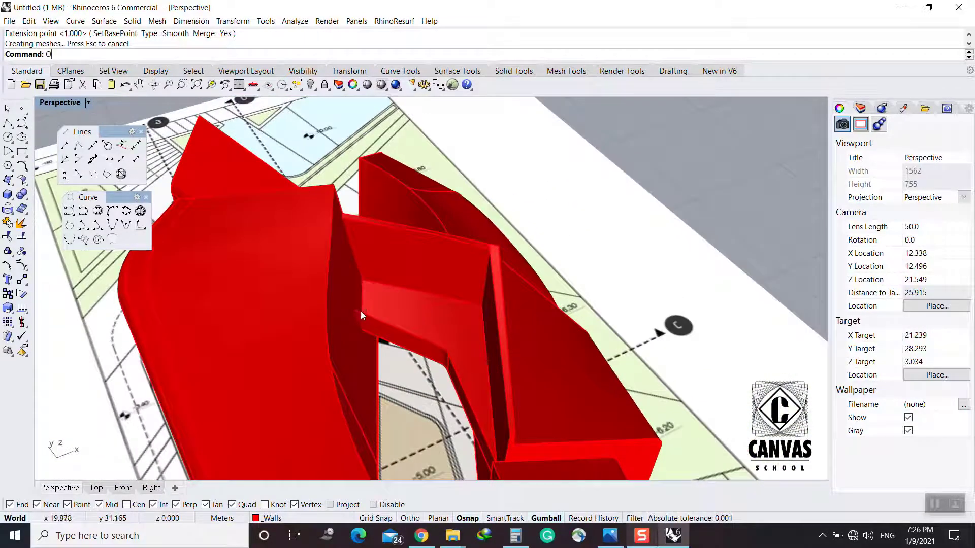
type("f")
key("Escape")
Split the extended courtyard strip, using the large slanted wall as the cutting object
left_click(366, 324)
scroll(367, 324, "up", 8)
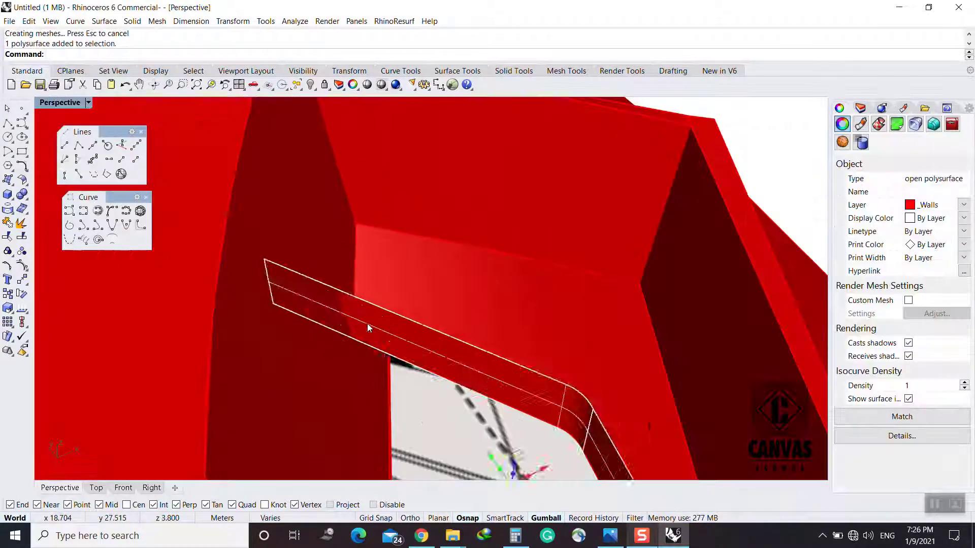
key("Escape")
type("Split")
key("Return")
left_click(374, 327)
key("Return")
left_click(310, 316)
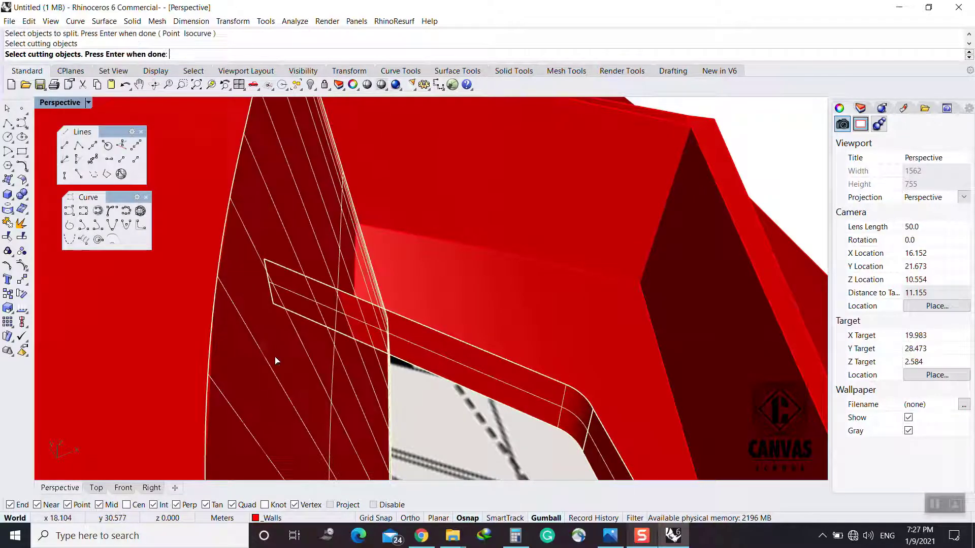
key("Return")
left_click(334, 294)
key("Escape")
Delete the split-off end of the courtyard strip that runs past the large wall
right_click_drag(334, 295, 399, 294)
scroll(300, 248, "up", 10)
left_click(329, 253)
type("D")
key("Return")
scroll(329, 252, "down", 10)
Try to offset the trimmed courtyard strip as a solid with sharp corners, and undo it
type("Of")
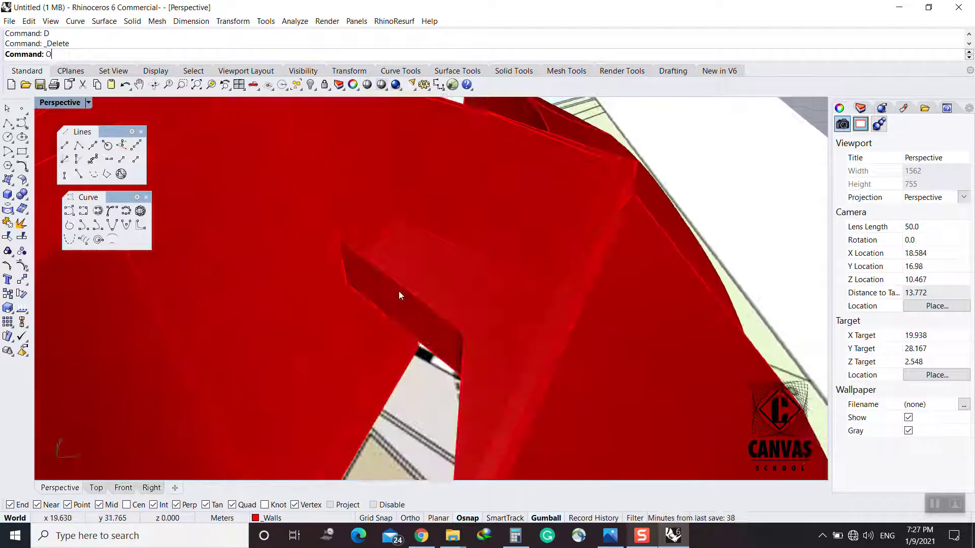
left_click(78, 116)
left_click(480, 330)
key("Return")
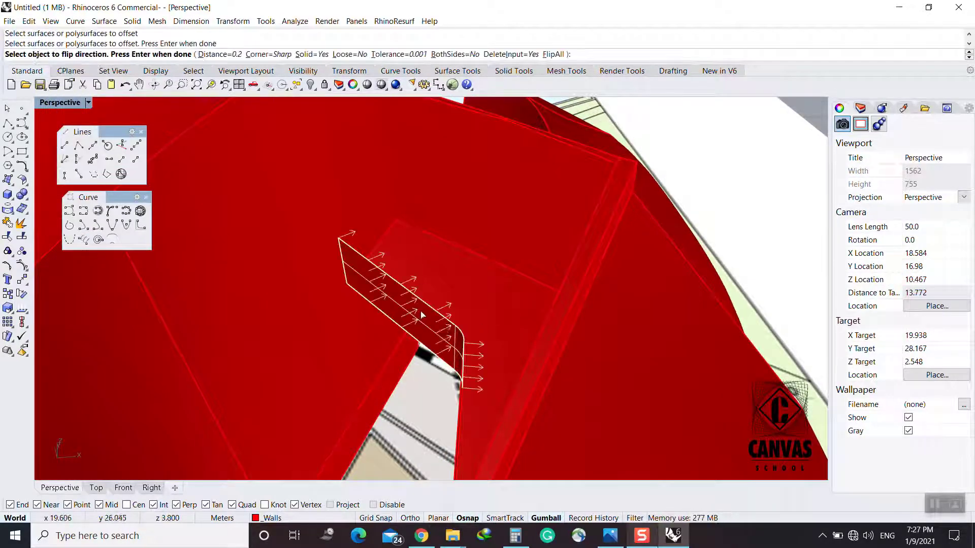
right_click_drag(479, 332, 588, 351)
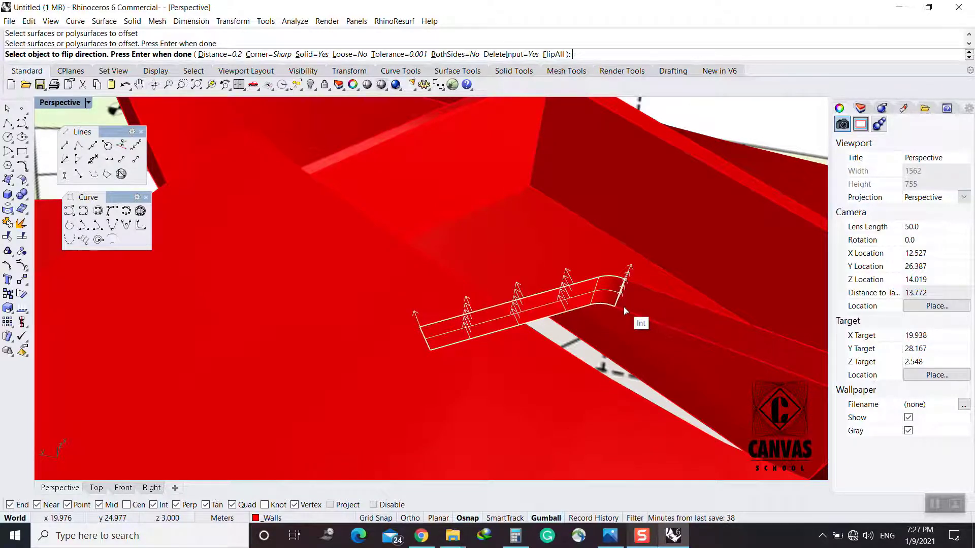
key("Return")
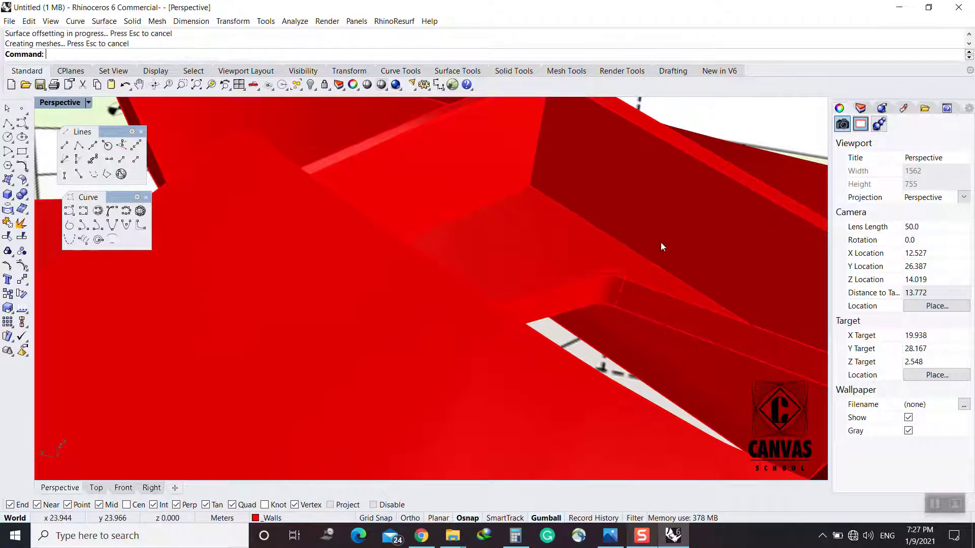
key("ctrl+z")
Offset the trimmed courtyard strip as a sharp-cornered solid with a revised distance, keeping the offset direction and deleting the input surface
key("Return")
type(".05")
key("Return")
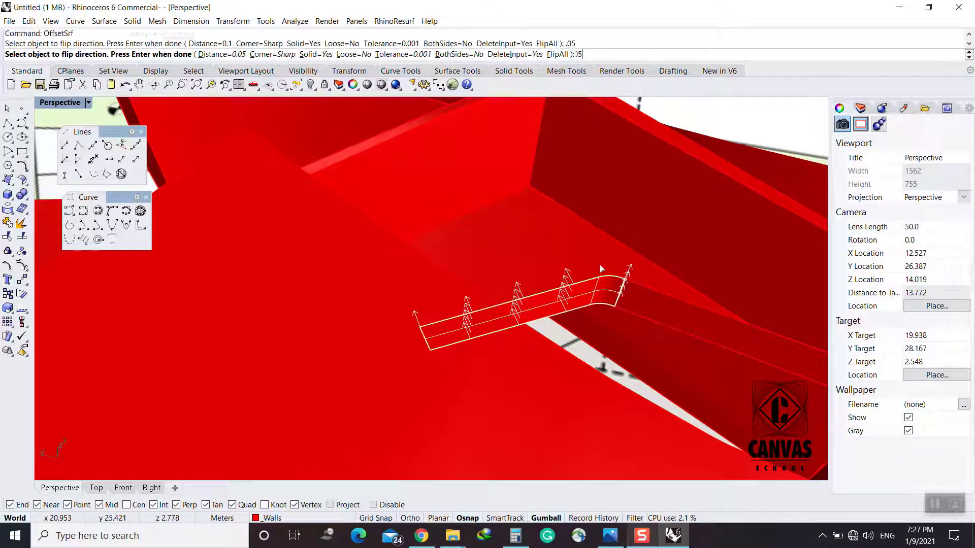
key("Return")
left_click(659, 300)
key("Return")
key("Return")
scroll(659, 301, "down", 10)
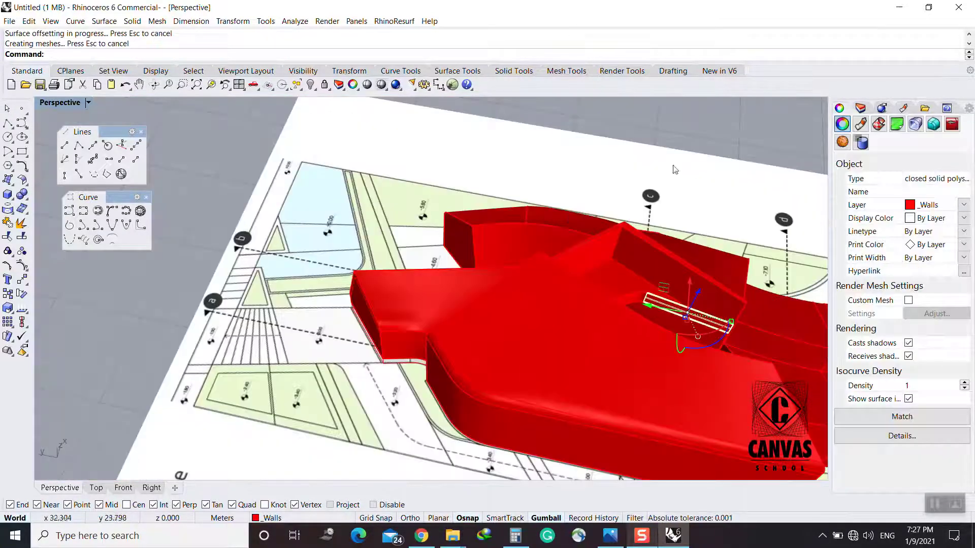
key("Escape")
Review the whole villa over the site plan and save the file
scroll(418, 183, "down", 3)
right_click_drag(696, 146, 323, 280)
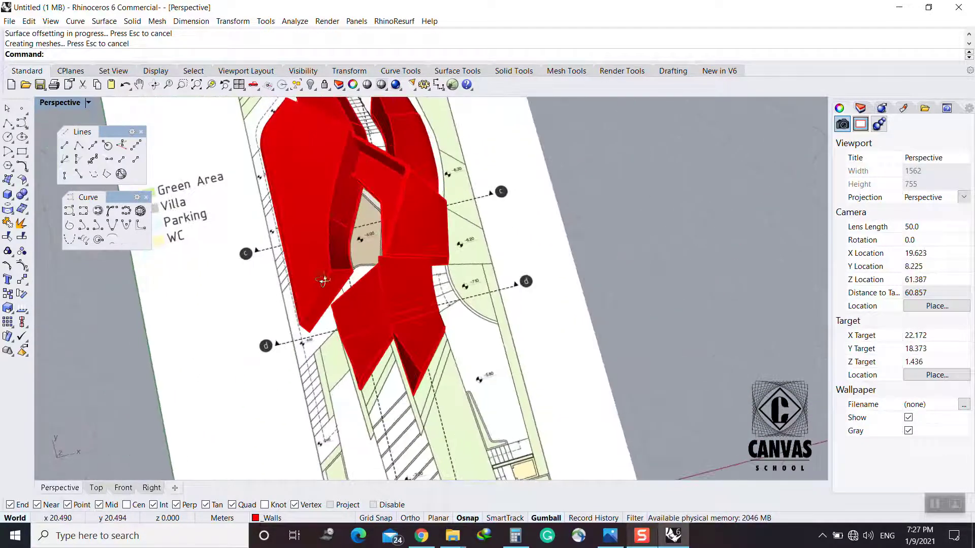
right_click_drag(650, 331, 555, 172)
scroll(615, 342, "down", 6)
right_click_drag(580, 350, 550, 299)
key("ctrl+s")
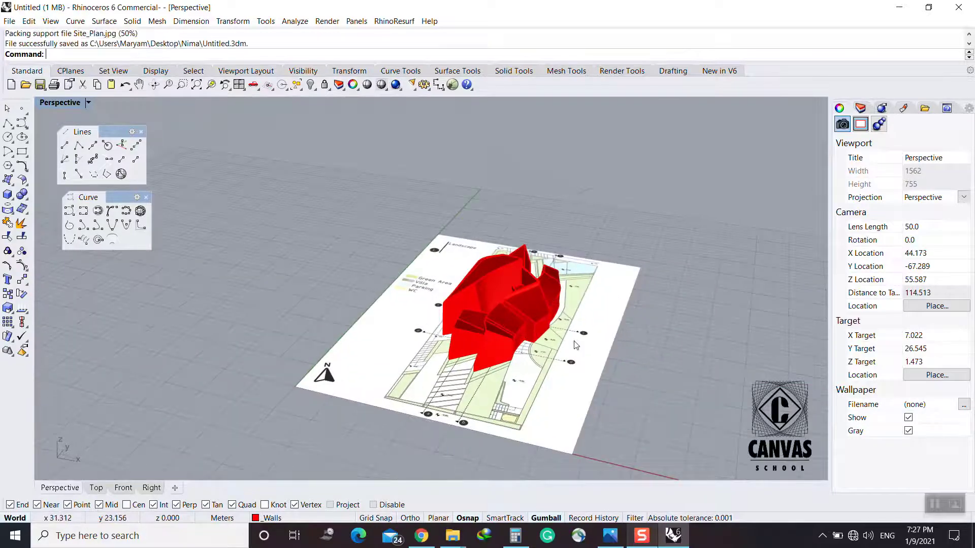
right_click_drag(575, 342, 157, 347)
scroll(431, 359, "up", 5)
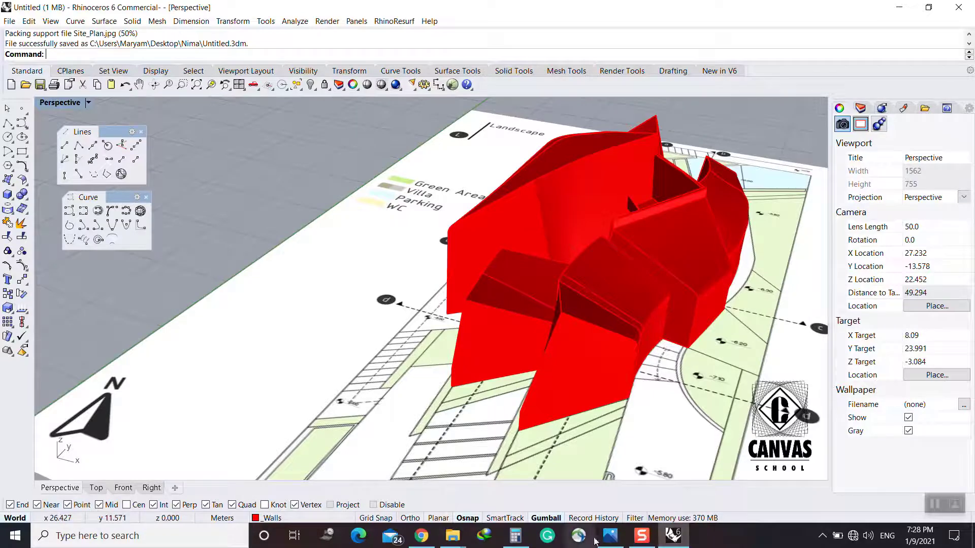
left_click(822, 535)
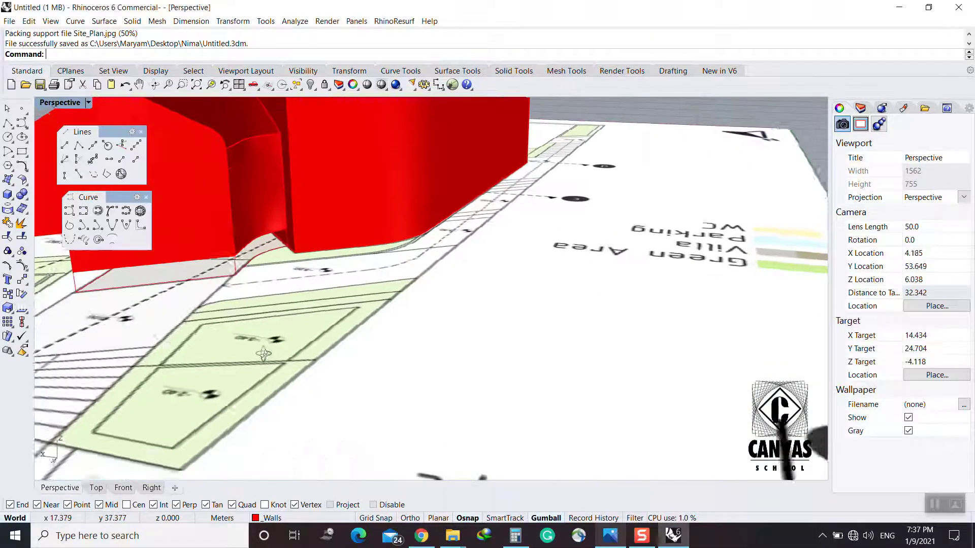
right_click_drag(386, 370, 404, 358)
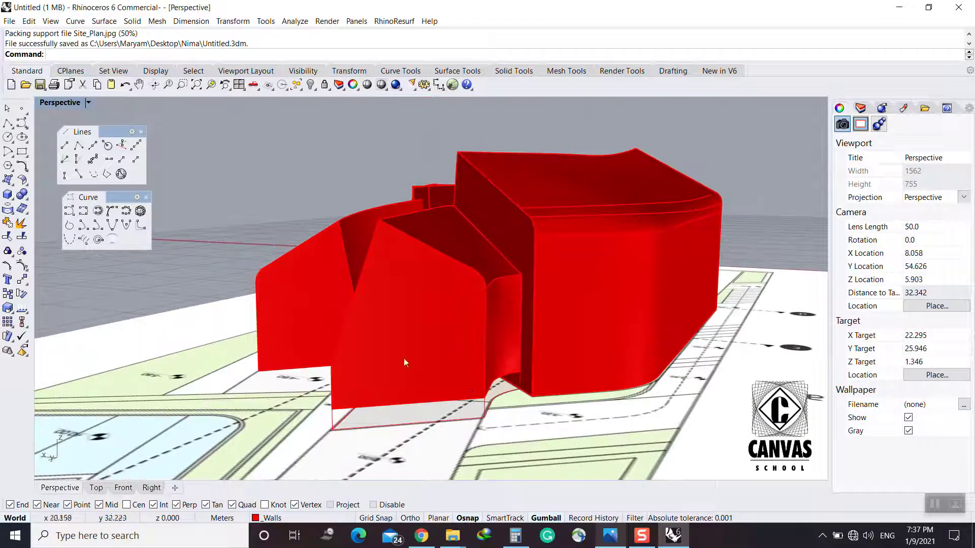
scroll(404, 358, "up", 5)
left_click(291, 298)
left_click(497, 418)
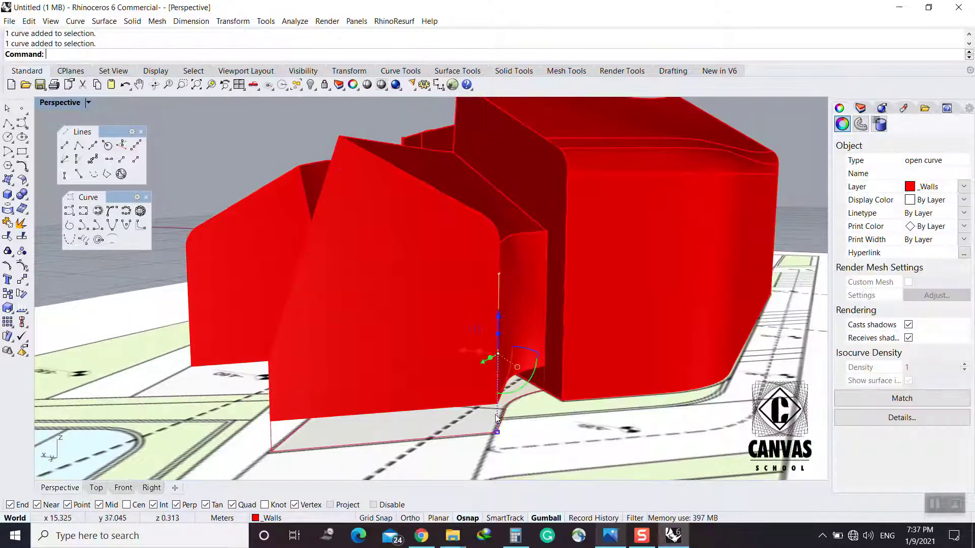
type("m")
key("Return")
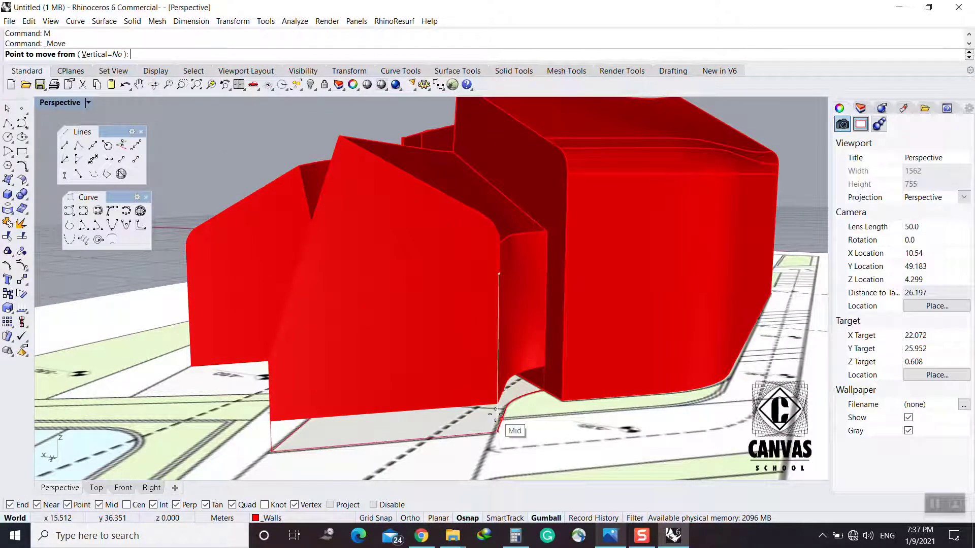
key("Escape")
key("Escape")
Try to offset the front wall's vertical outer edge by the default distance of 1 on its surface, and undo it
type("P")
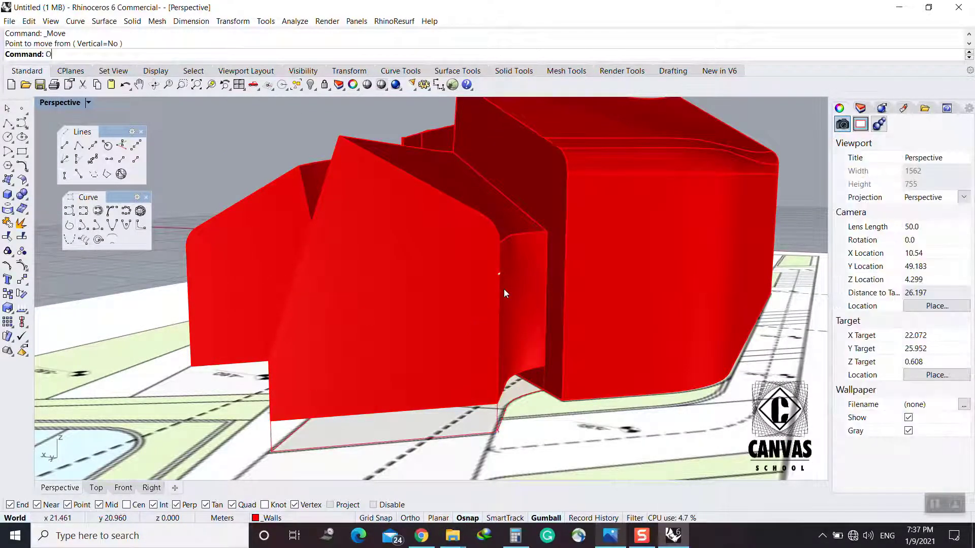
type("ffsetSrf")
left_click(71, 77)
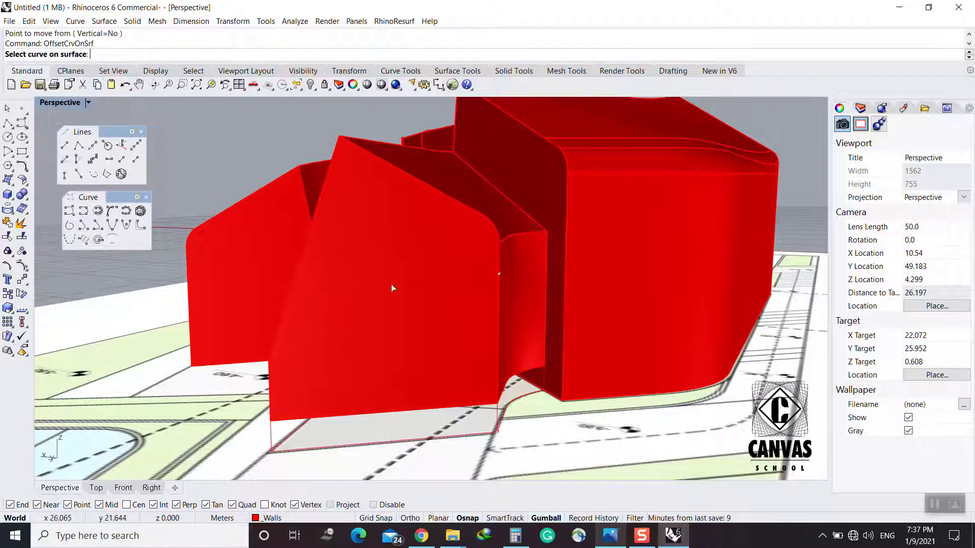
left_click(500, 324)
left_click(526, 352)
left_click(459, 331)
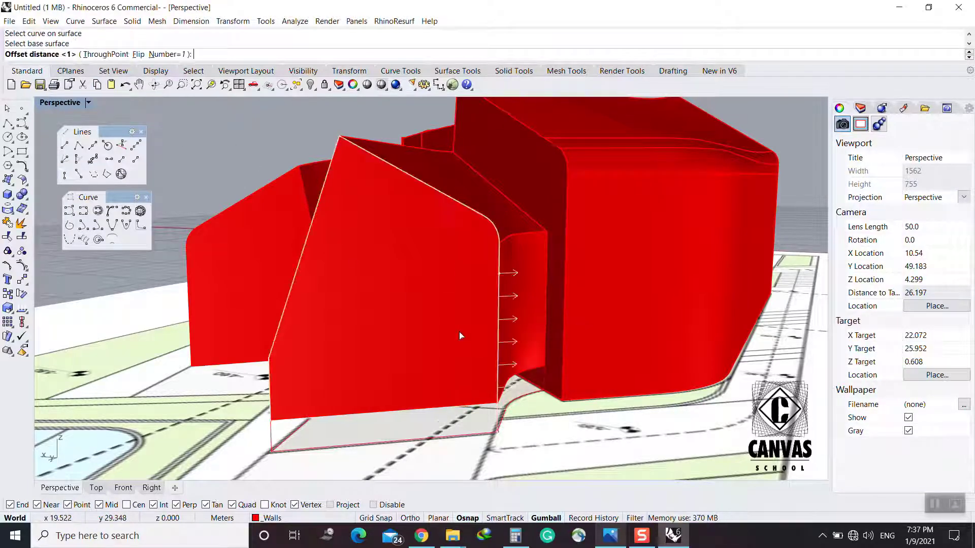
key("Return")
key("ctrl+z")
Offset the front wall's vertical outer edge inward by 0.3 on the wall surface, with the offset direction flipped
key("Return")
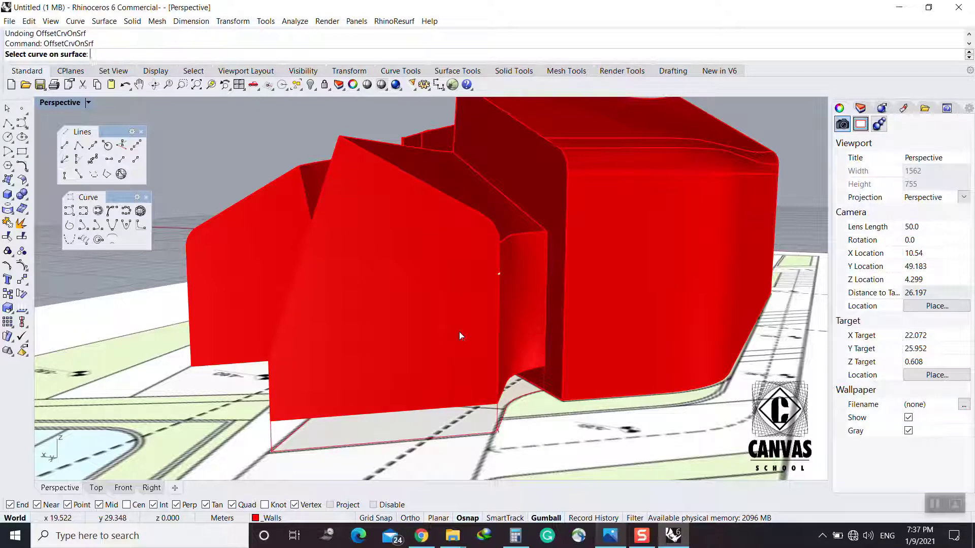
left_click(497, 336)
left_click(525, 366)
left_click(458, 348)
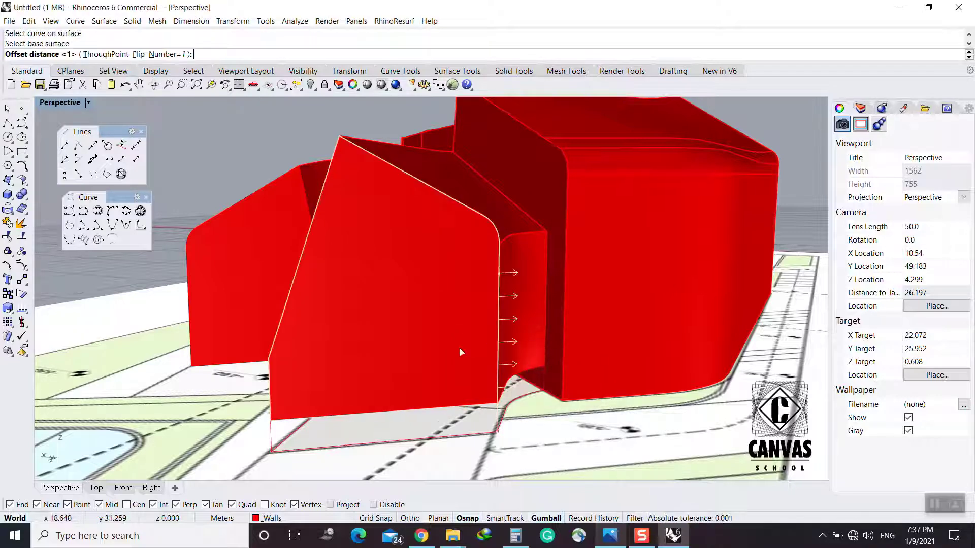
type("f")
key("Return")
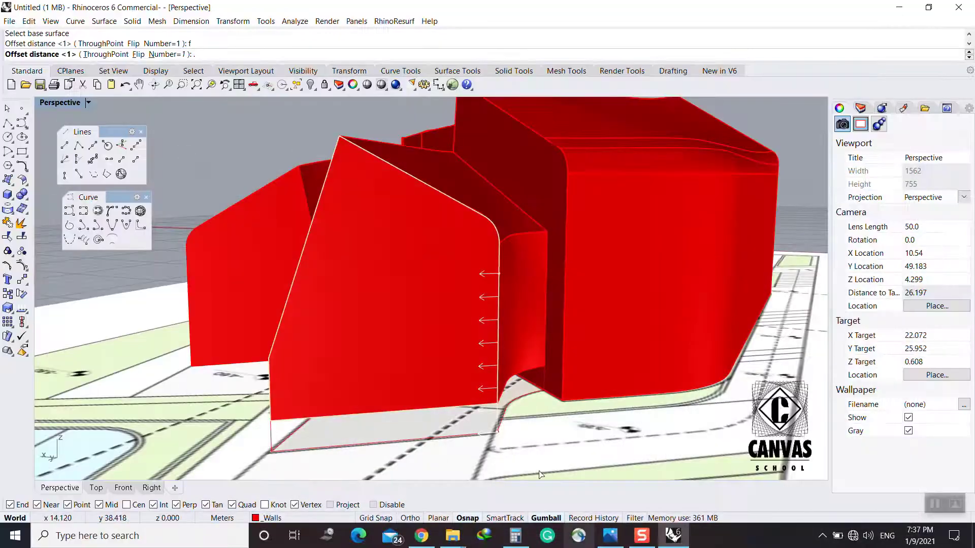
key("Return")
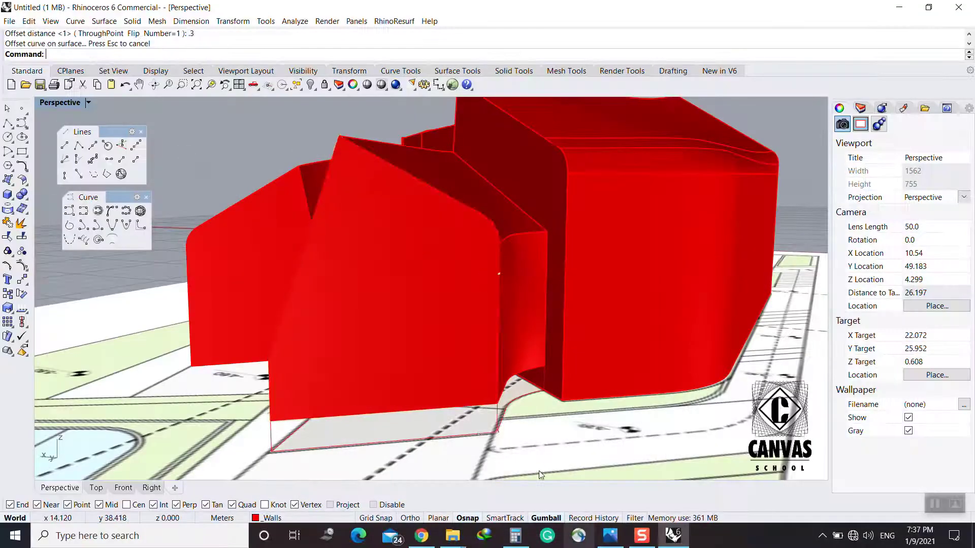
left_click(611, 538)
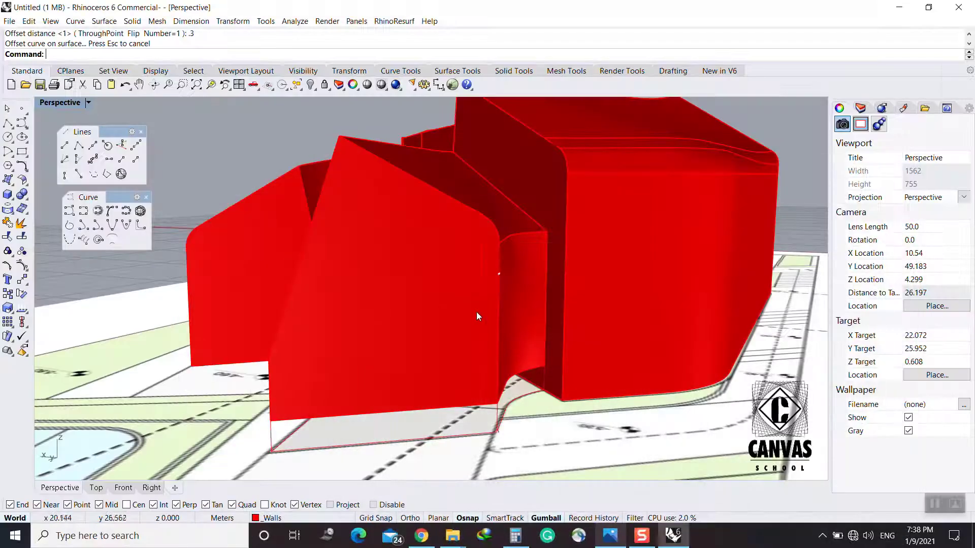
Fillet the offset vertical curve with the inner sloping curve at the front wall's upper corner, using a radius of 0.5
type("fillet")
key("Return")
type("r")
key("Return")
type(".5")
key("Return")
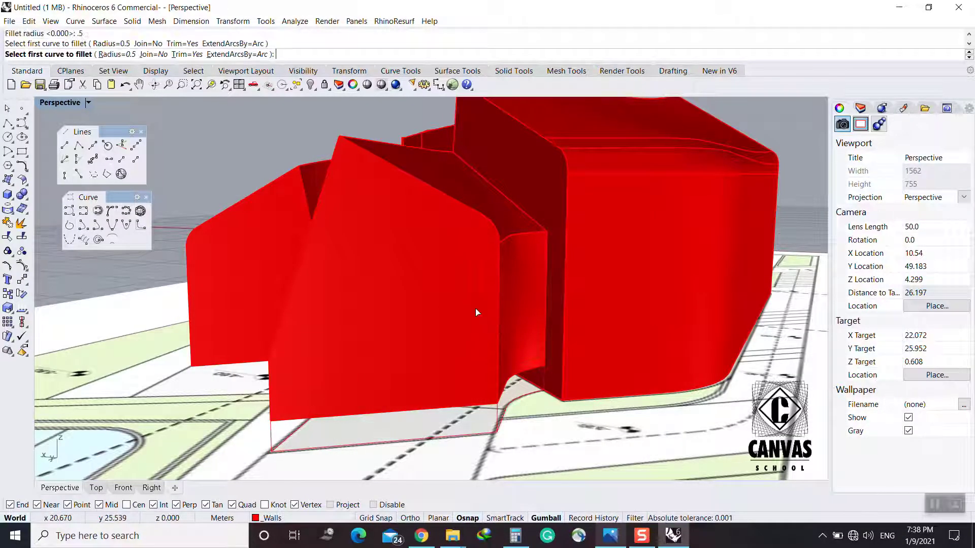
left_click(478, 308)
key("Escape")
key("Return")
left_click(482, 271)
left_click(510, 305)
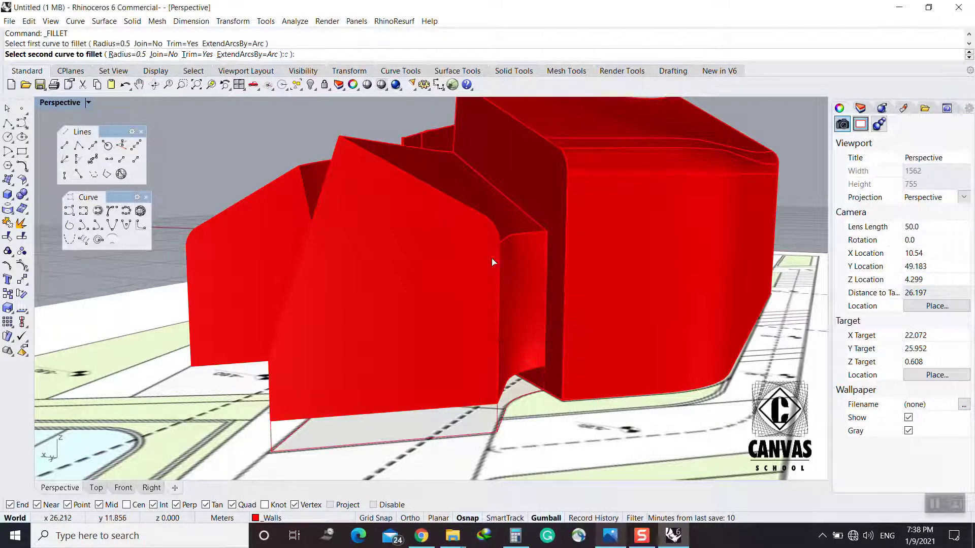
left_click(460, 233)
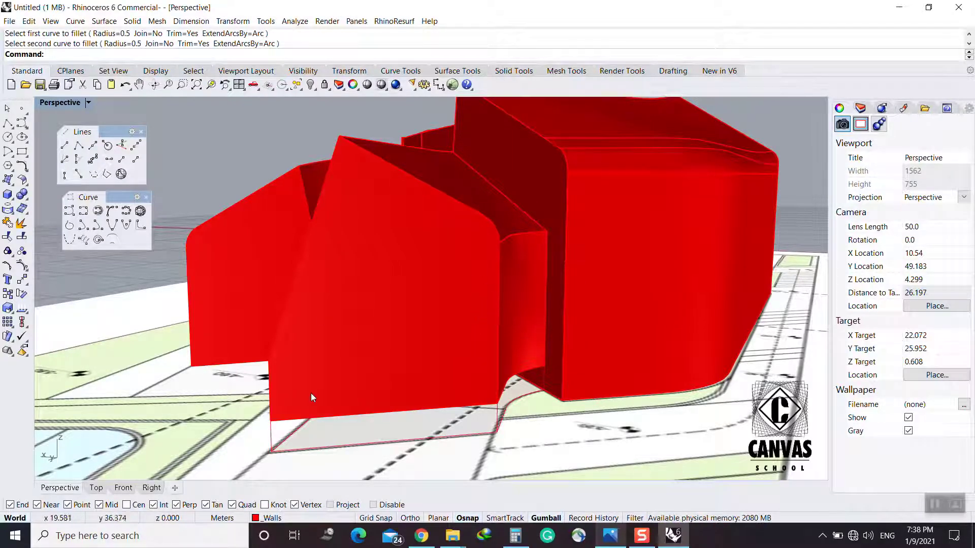
Offset the curve on the front wall's short lower vertical side by 0.3 on the wall surface
type("Ofs")
key("Return")
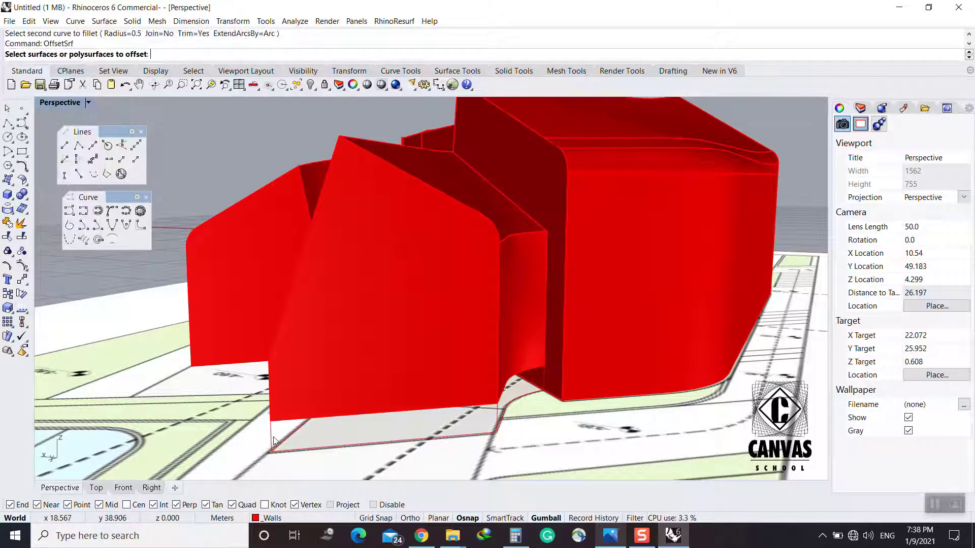
key("Escape")
type("Ofset")
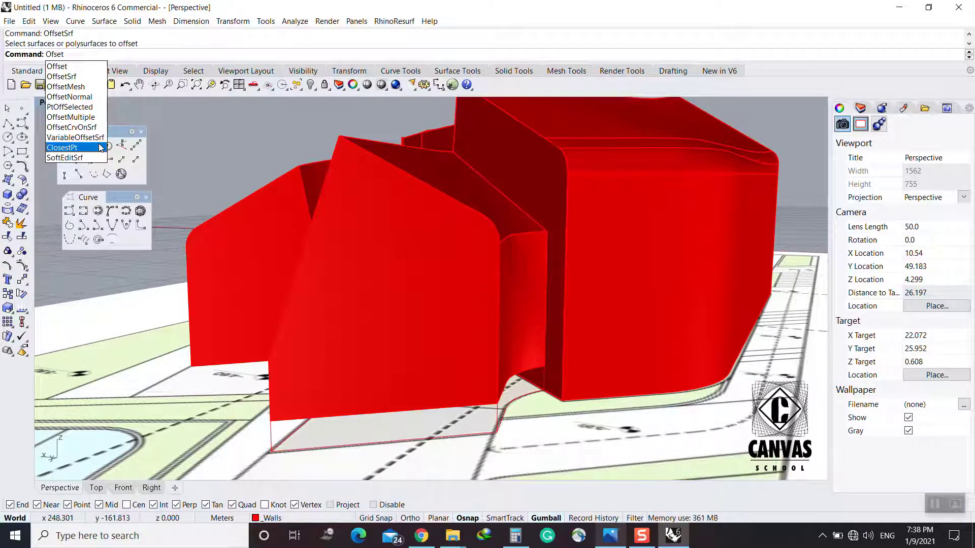
left_click(77, 127)
left_click(272, 418)
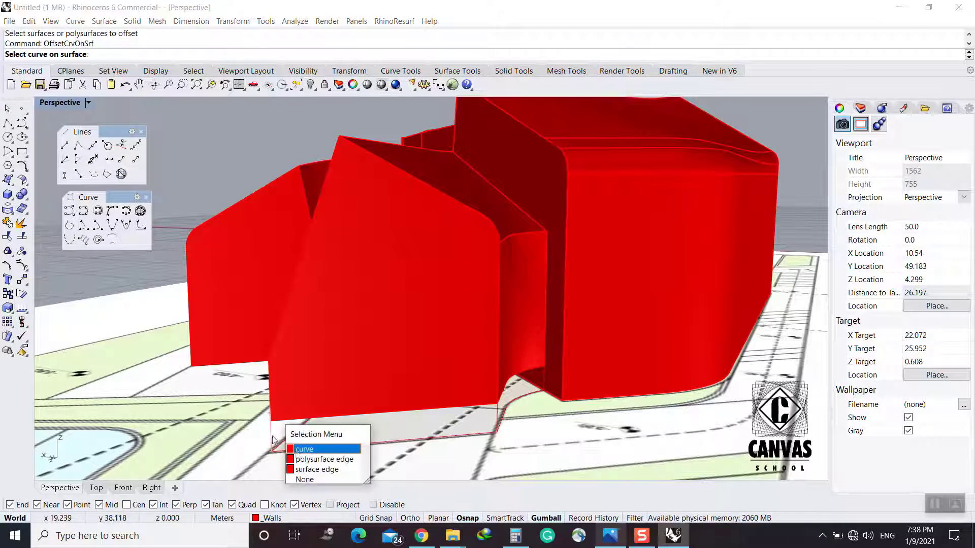
left_click(298, 449)
left_click(330, 388)
key("Return")
Set the fillet radius to 0 and fillet the short side's offset curve with the slanted inner curve
type("f")
key("Return")
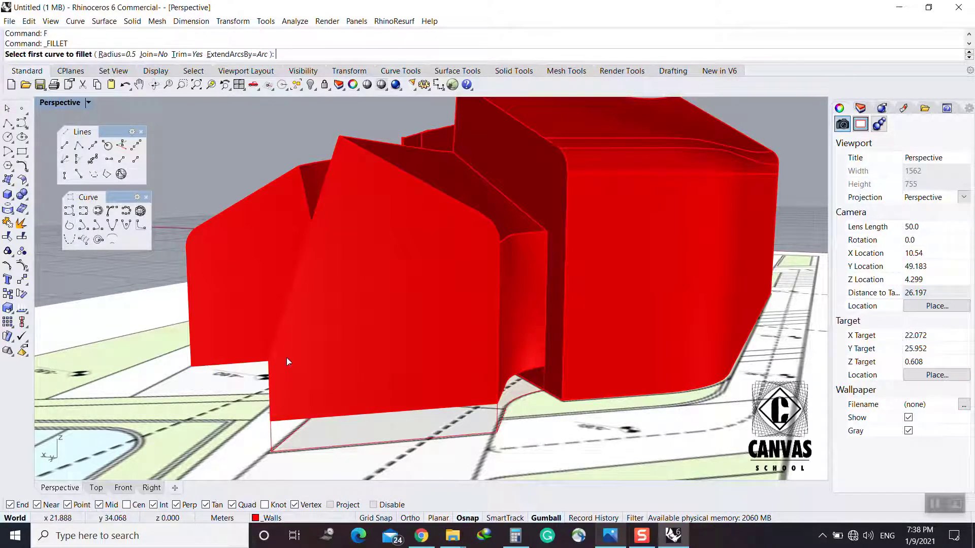
left_click(286, 358)
left_click(313, 386)
key("Escape")
type("f")
key("Return")
type("r")
key("Return")
type("0")
key("Return")
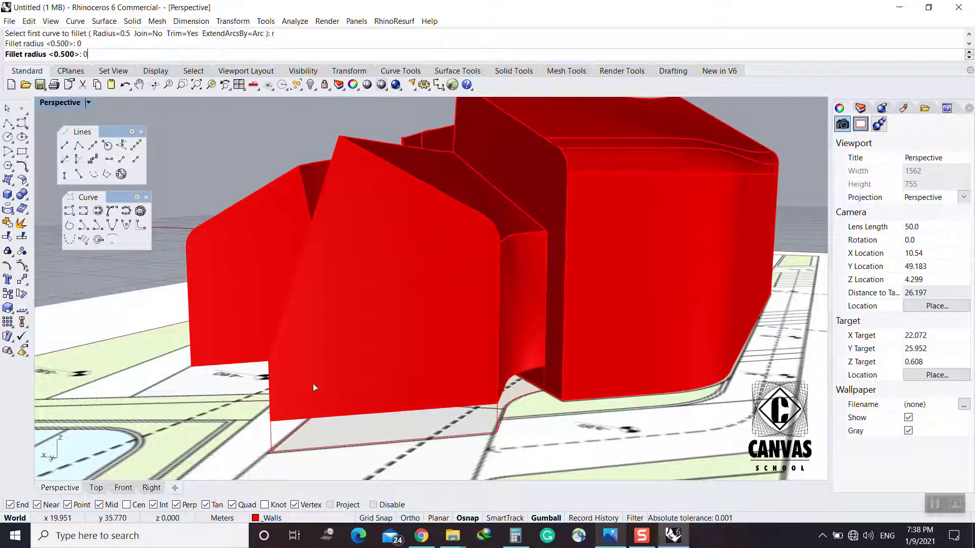
left_click(308, 331)
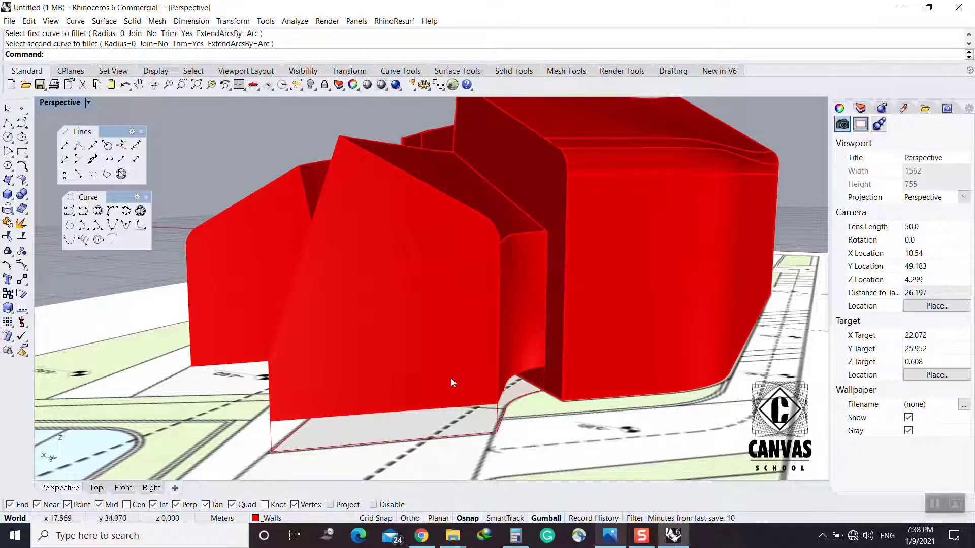
Undo back past the last edge offset, and offset the front wall's bottom edge upward by 0.3 on its surface
key("ctrl+z")
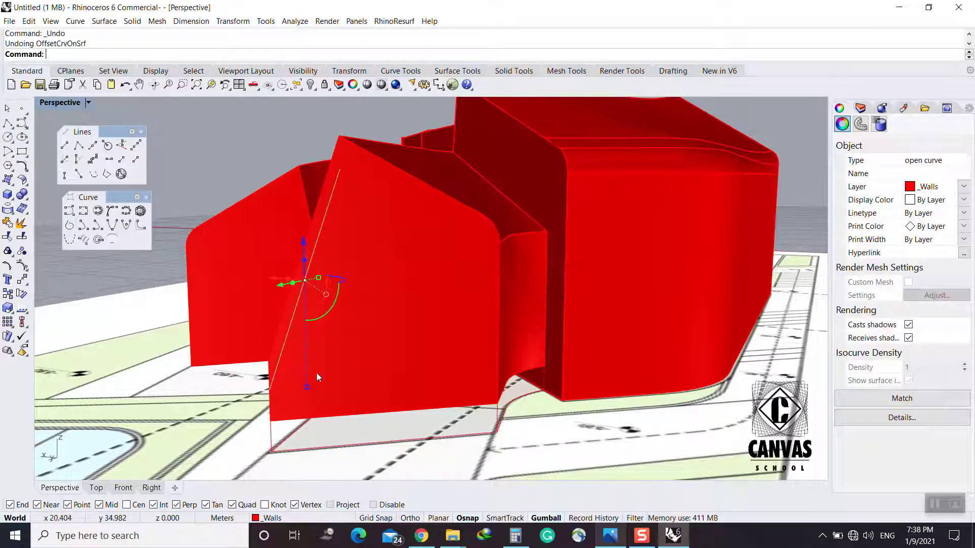
key("ctrl+z")
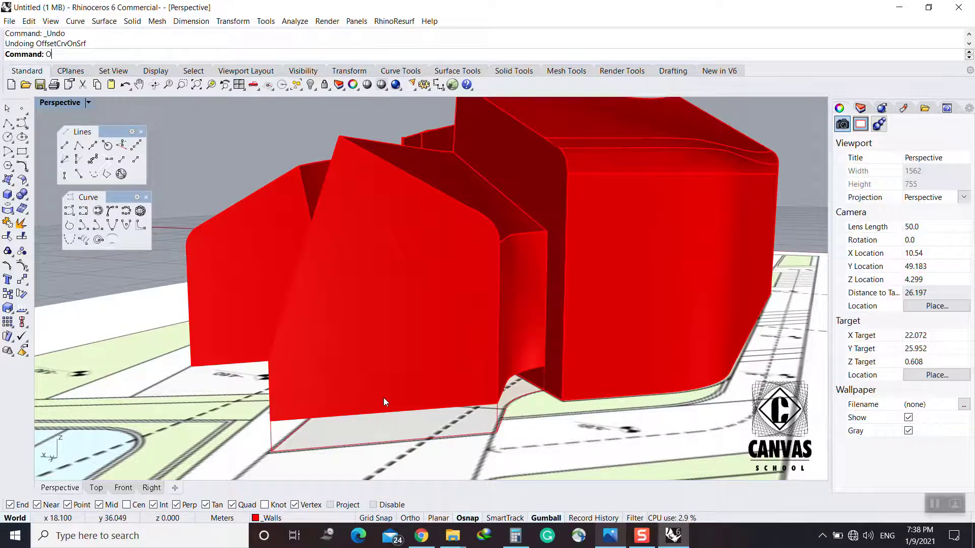
type("OffsetCrvOnSrf")
key("Return")
left_click(391, 413)
key("Return")
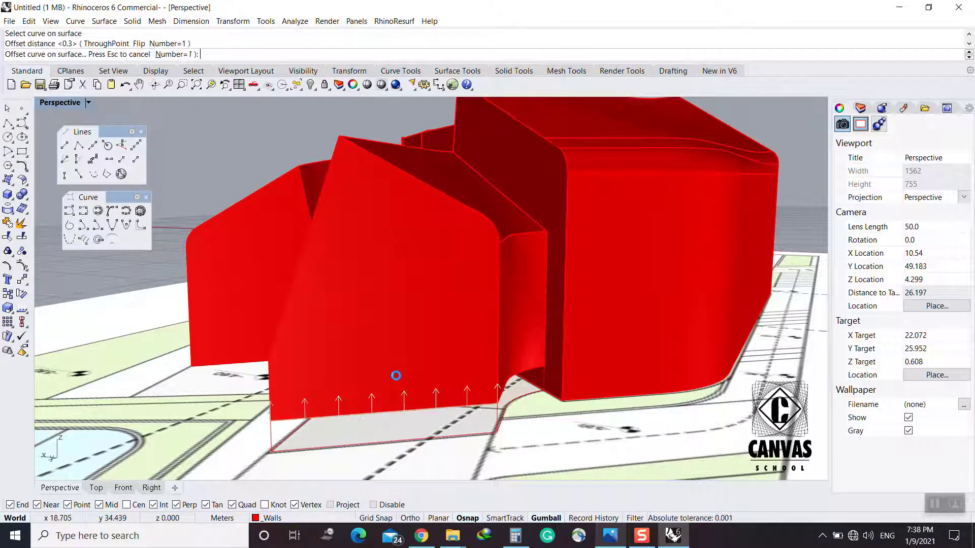
Join the bottom offset curve to the vertical offset curve with a sharp zero-radius fillet
type("f")
key("Return")
left_click(447, 396)
left_click(480, 369)
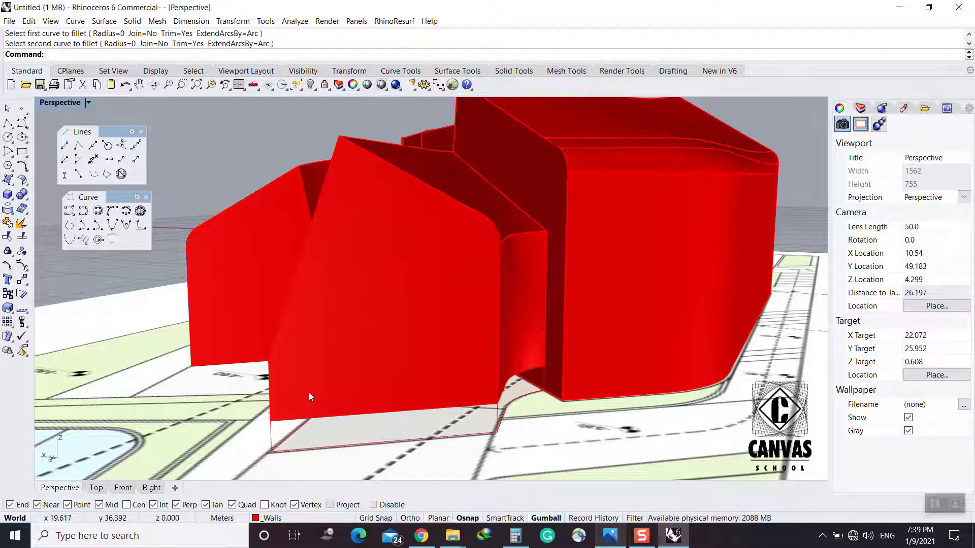
left_click(65, 145)
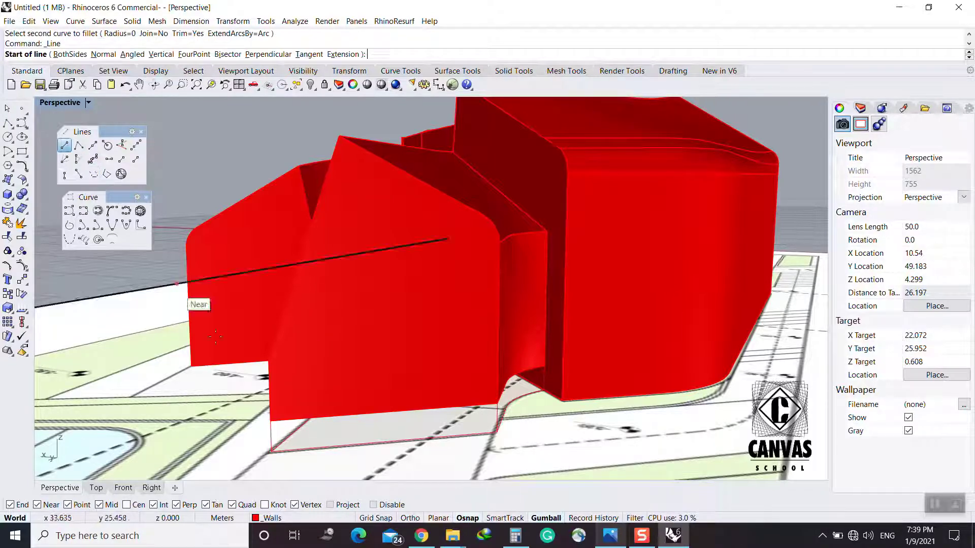
left_click(287, 400)
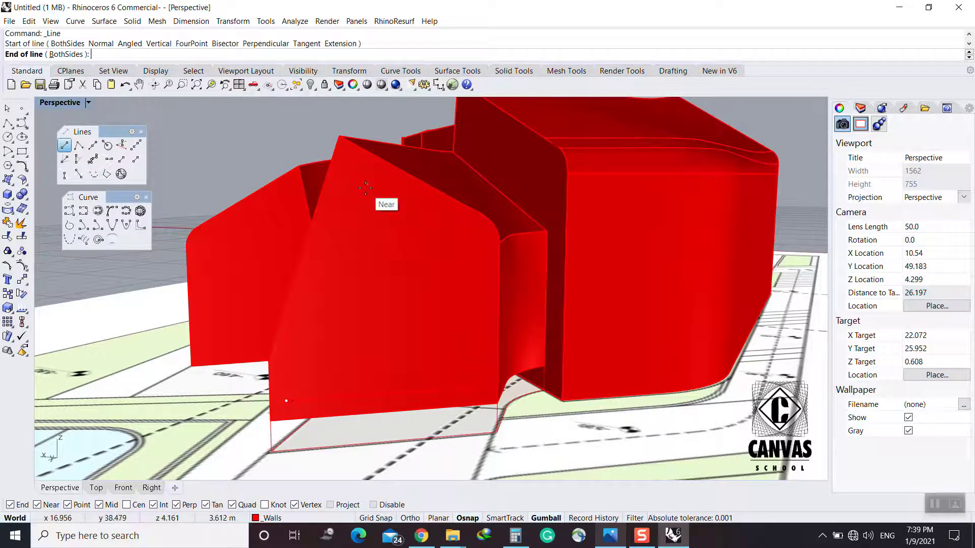
key("Escape")
key("Return")
left_click(282, 401)
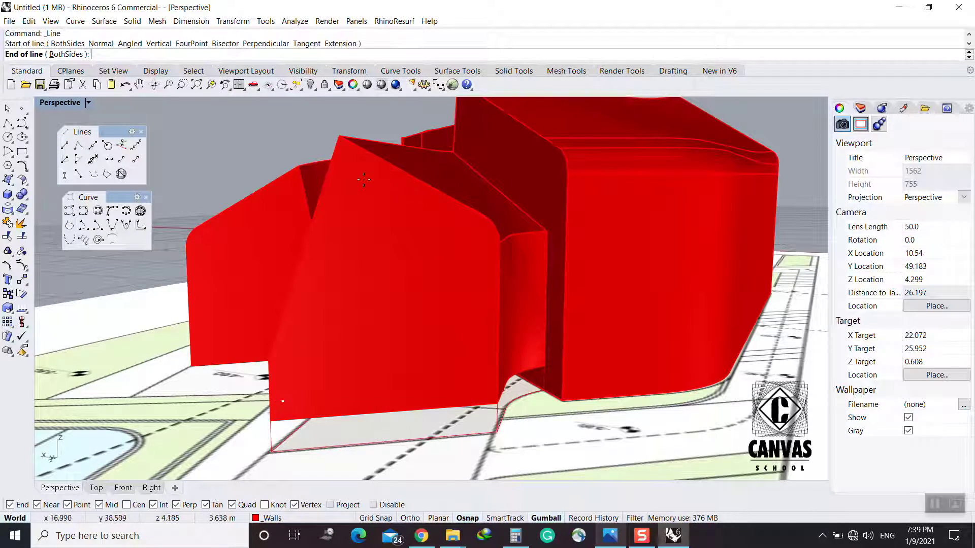
key("Escape")
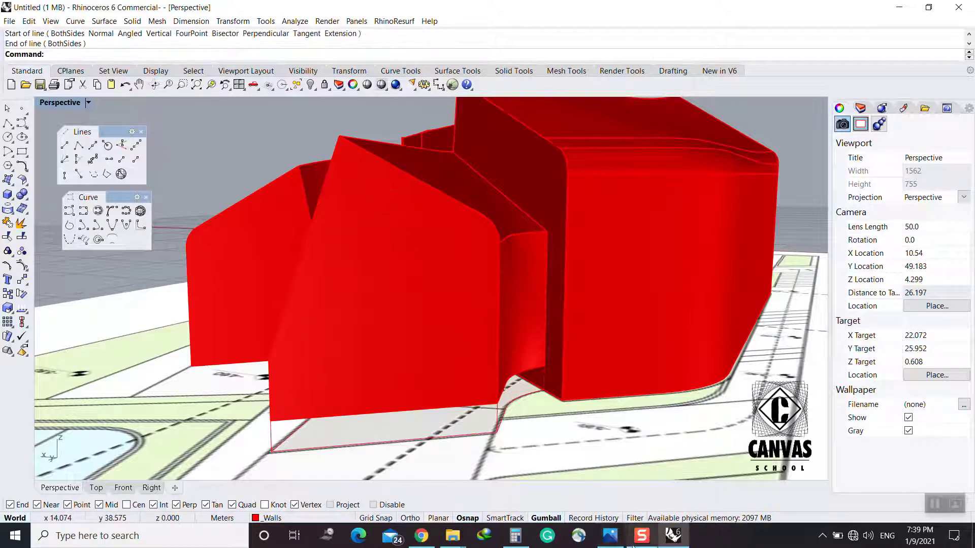
Check the reference image and delete the slanted inner curve on the front wall
left_click(610, 536)
left_click(610, 538)
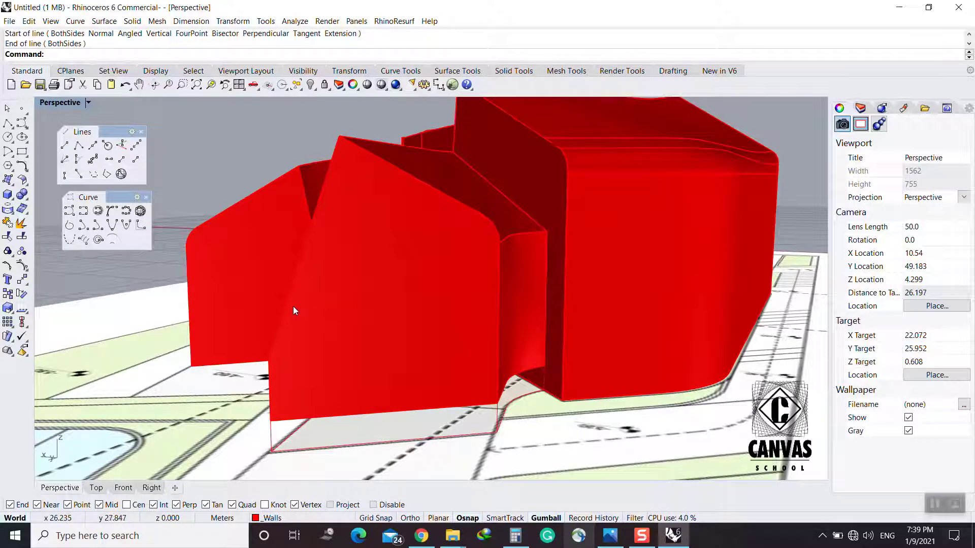
left_click(293, 307)
left_click(345, 336)
key("Delete")
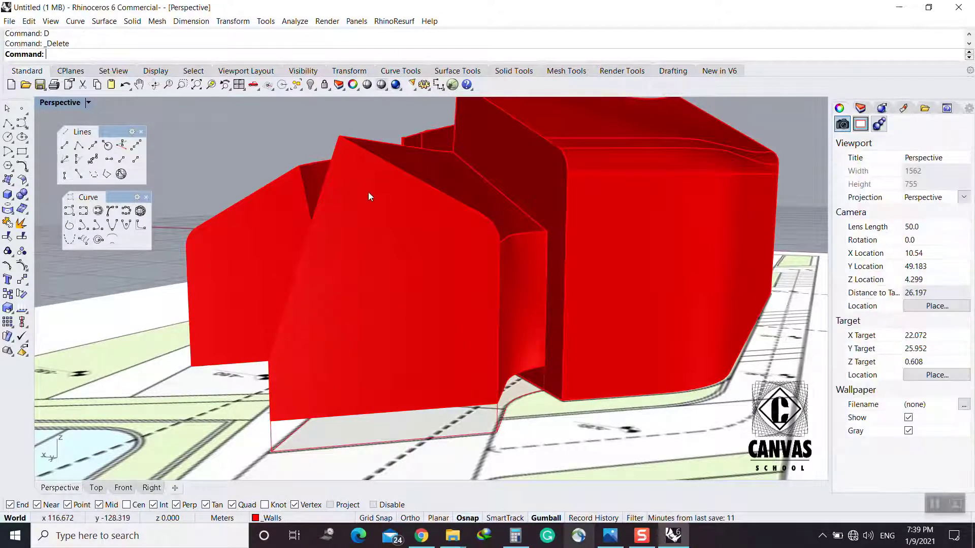
Join the front wall's remaining inner outline curves, including the bottom curve, at sharp corners with zero-radius fillets
type("f")
key("Return")
left_click(376, 190)
left_click(302, 386)
key("Return")
left_click(294, 388)
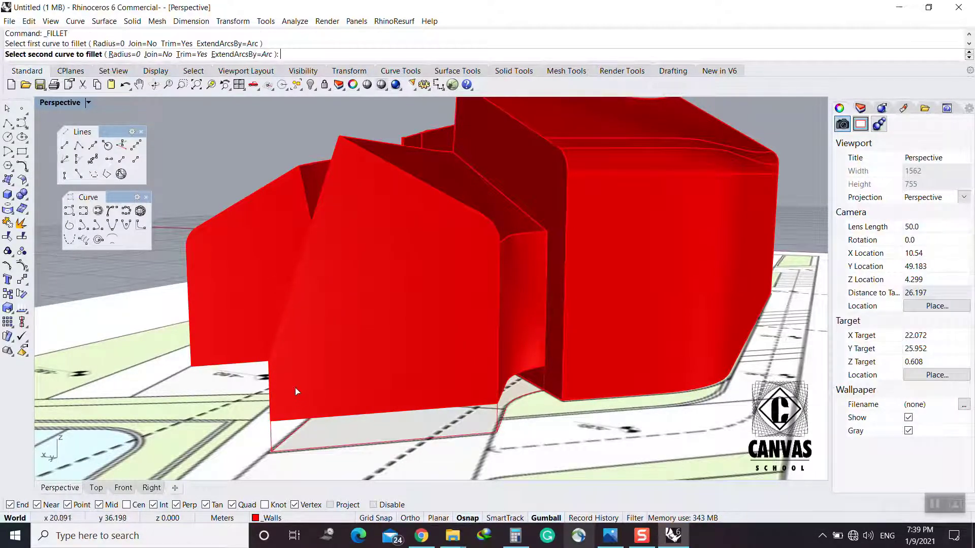
left_click(293, 385)
key("Return")
left_click(294, 387)
left_click(299, 400)
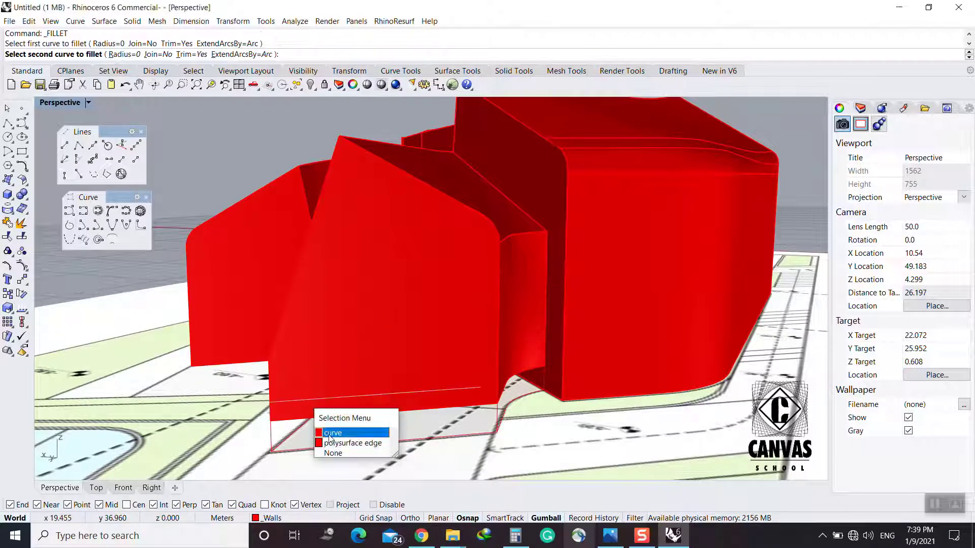
left_click(341, 432)
Offset the neighbouring wall's vertical outer edge inward by 0.3 on its surface, with the offset direction flipped
right_click_drag(347, 389, 397, 335)
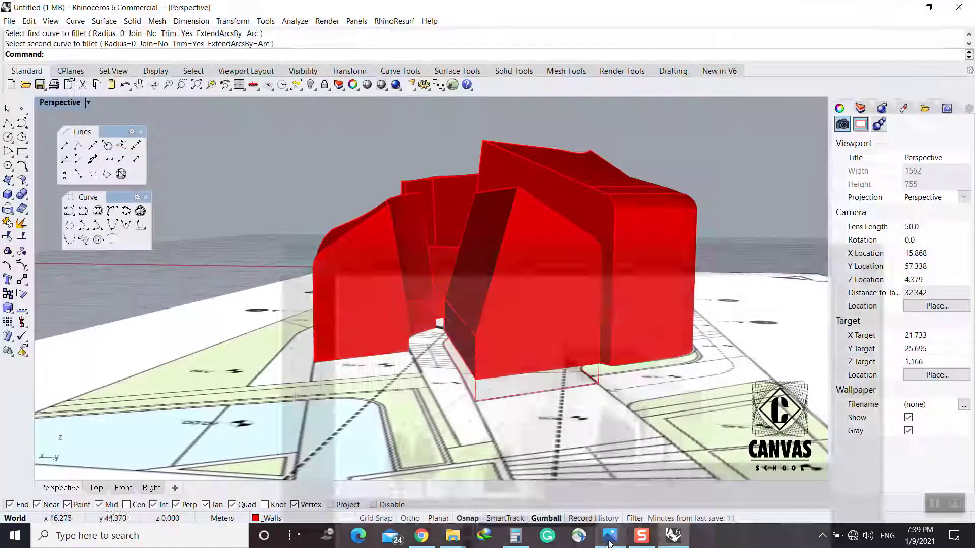
type("OffsetCrvOnSrf")
scroll(309, 307, "up", 3)
key("Return")
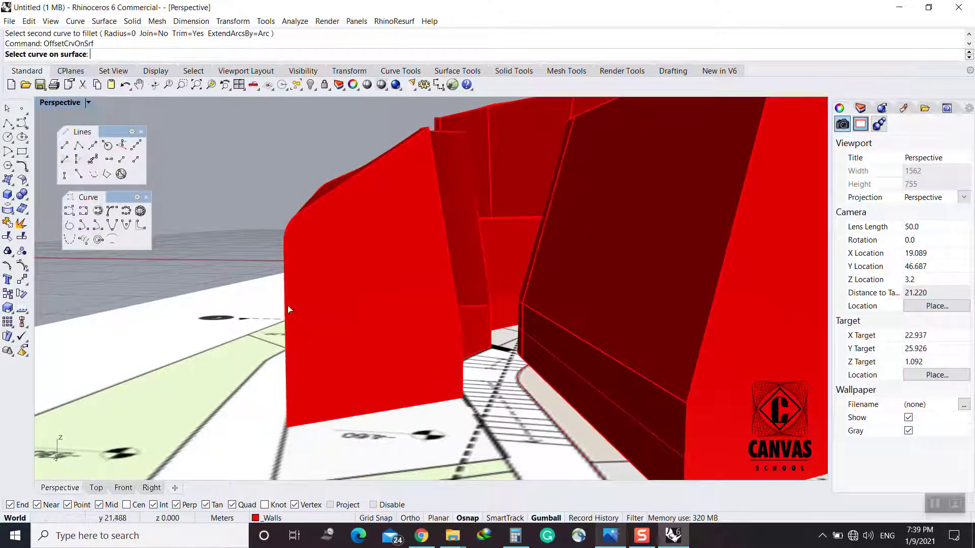
left_click(285, 308)
left_click(321, 335)
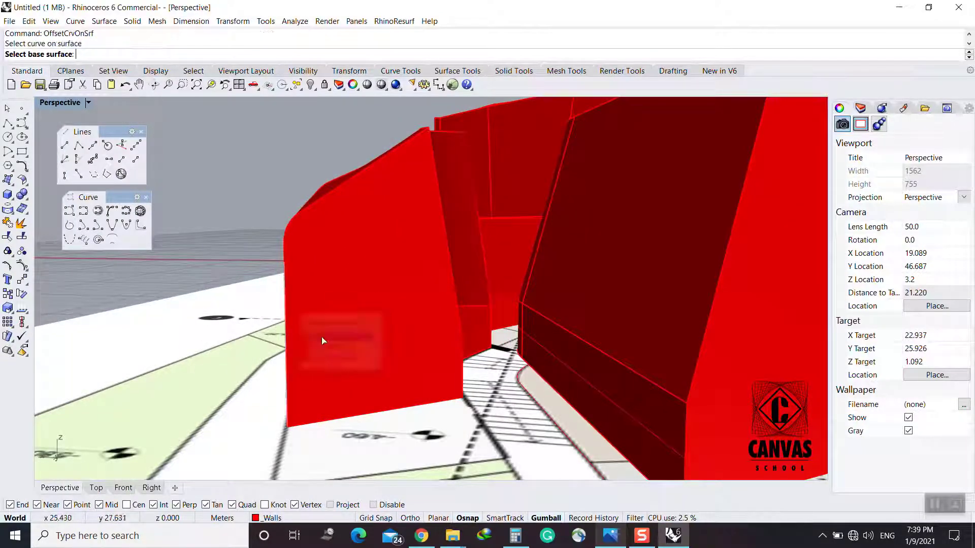
left_click(328, 335)
key("Return")
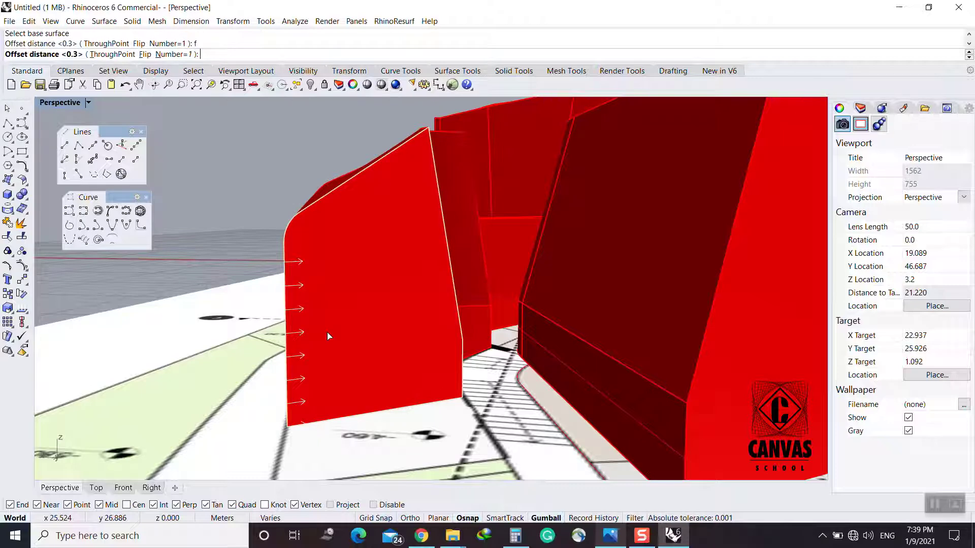
key("Return")
Try to offset the neighbouring wall's bottom edge inward by 0.3 on its surface
left_click(390, 422)
left_click(401, 438)
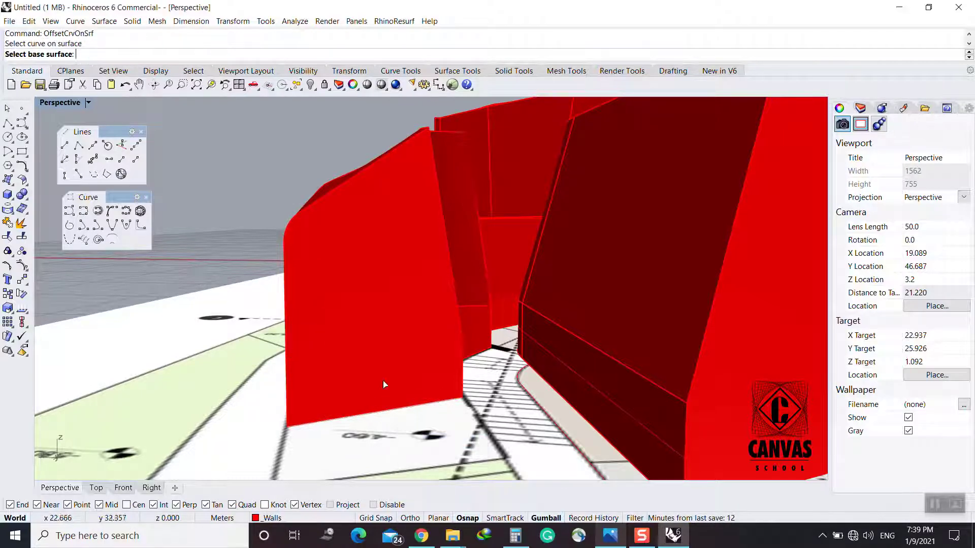
left_click(382, 378)
key("Return")
left_click(395, 410)
left_click(418, 441)
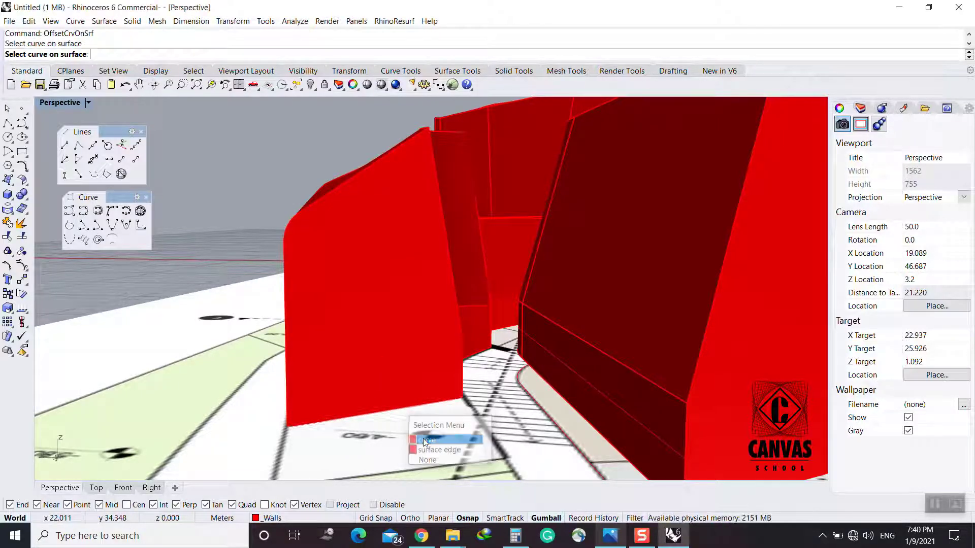
left_click(391, 374)
key("Return")
left_click(406, 418)
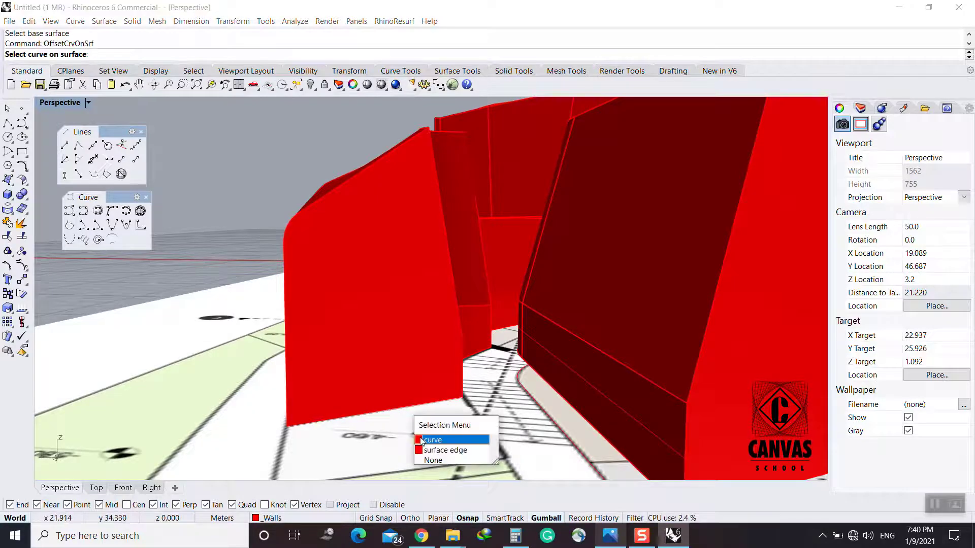
left_click(418, 442)
left_click(391, 372)
key("Return")
left_click(823, 536)
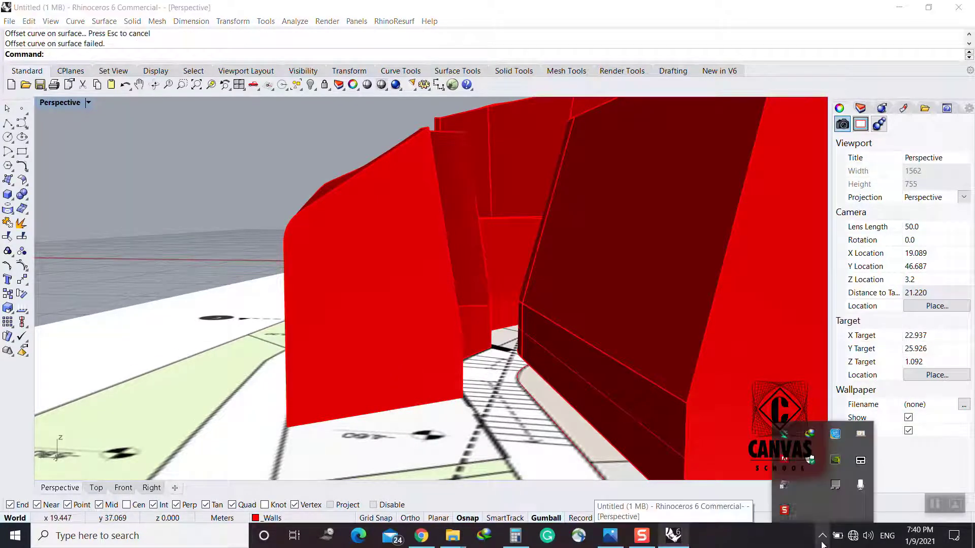
left_click(784, 508)
Copy the neighbouring wall's bottom edge curve 0.3 straight up along the wall face
right_click_drag(388, 391, 406, 396)
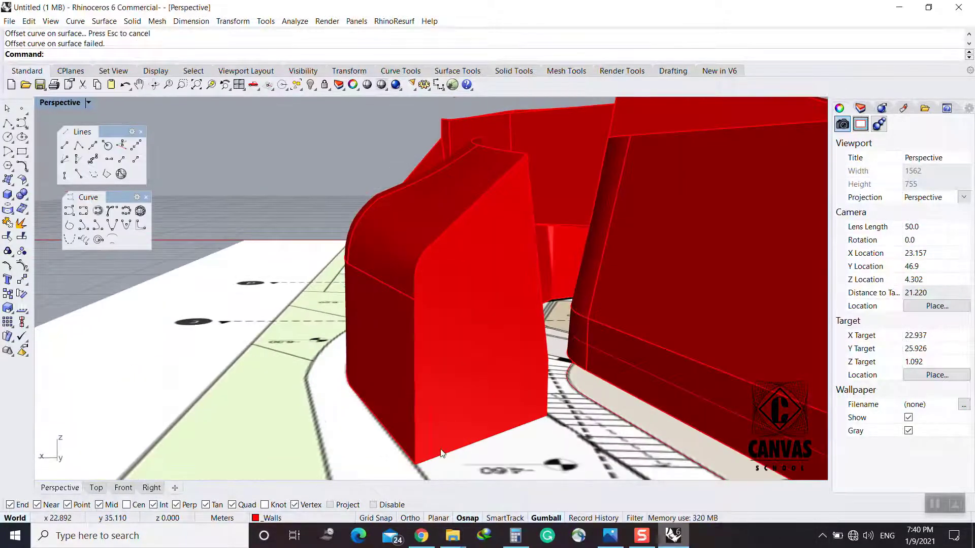
type("CO")
key("Return")
left_click(463, 460)
left_click(473, 485)
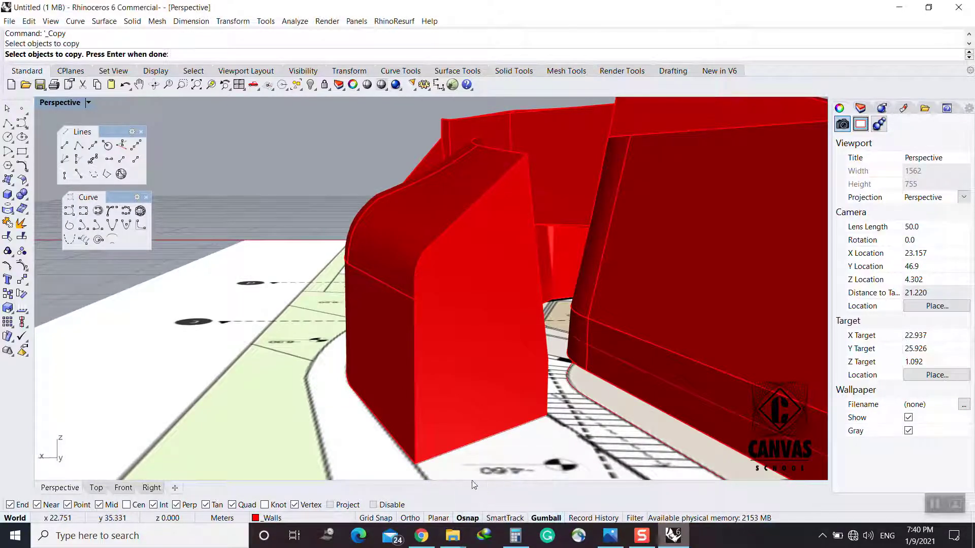
scroll(421, 463, "up", 5)
key("Return")
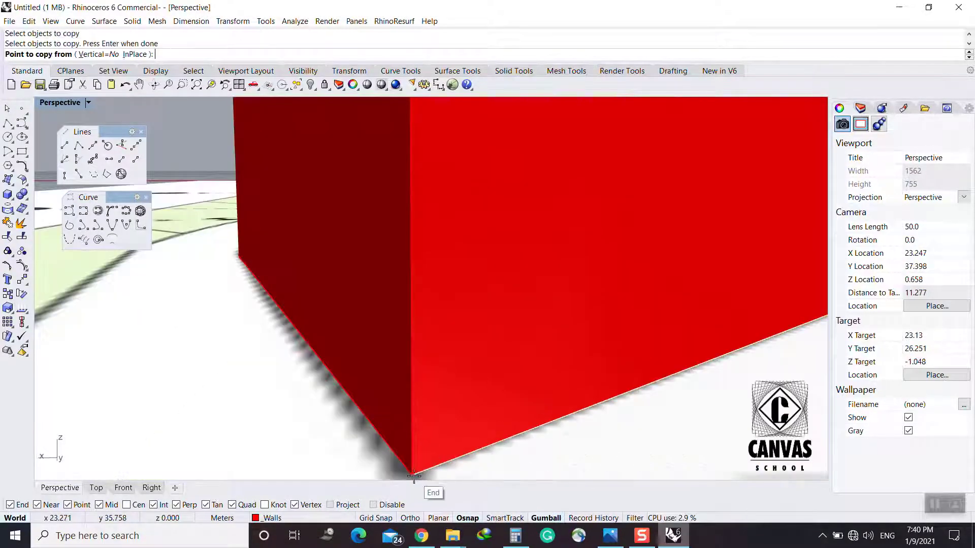
left_click(500, 440)
type(".3")
key("Return")
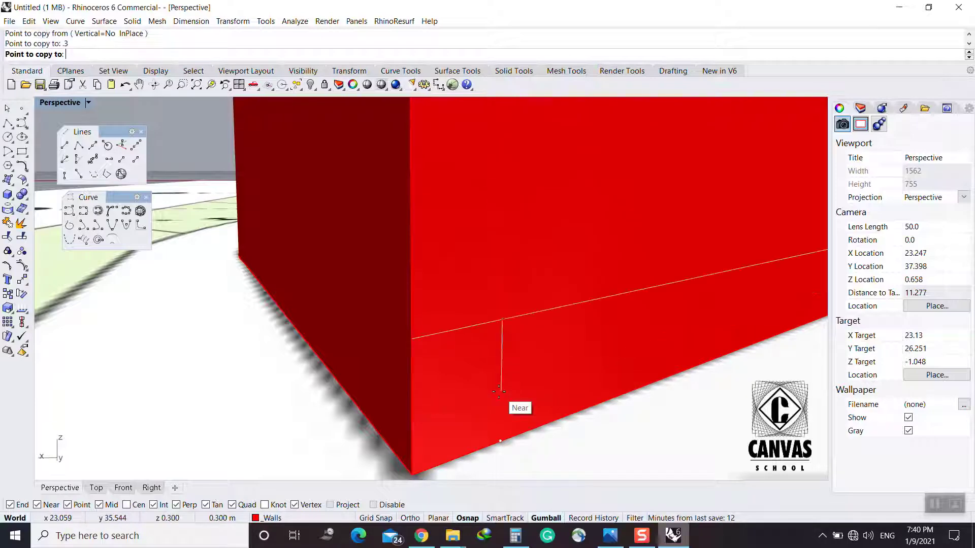
key("Escape")
scroll(498, 391, "down", 10)
left_click(526, 330)
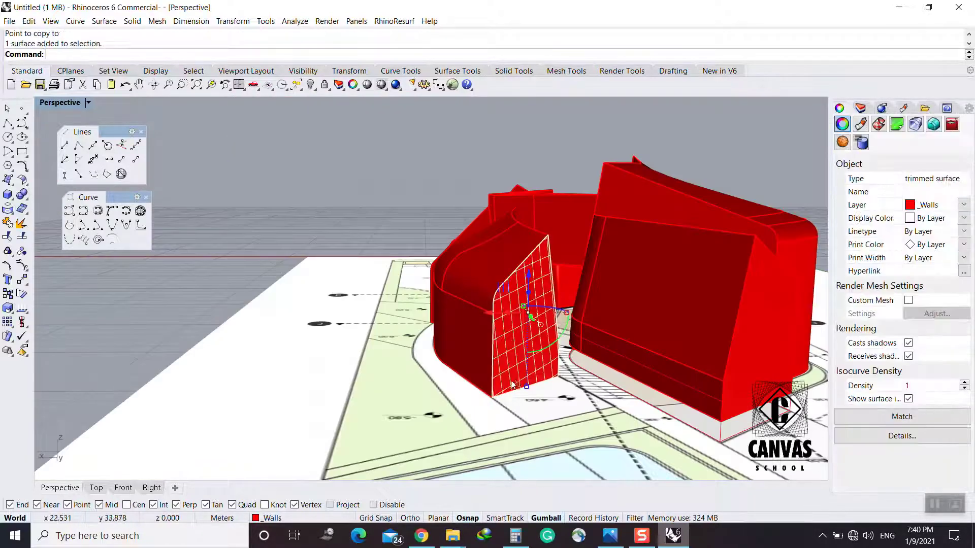
scroll(526, 373, "up", 8)
right_click_drag(530, 375, 574, 398)
scroll(574, 404, "up", 2)
key("Escape")
left_click(541, 389)
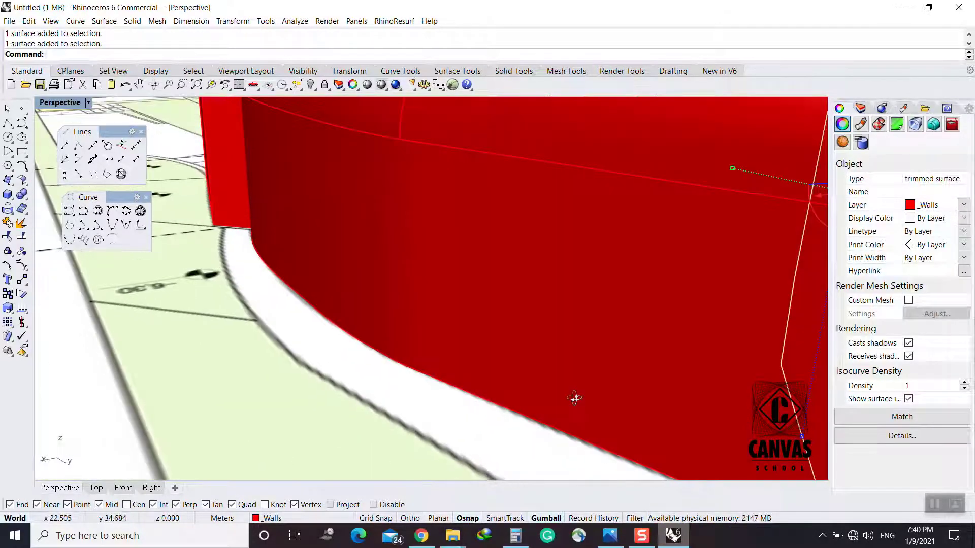
right_click_drag(734, 395, 503, 397)
key("Escape")
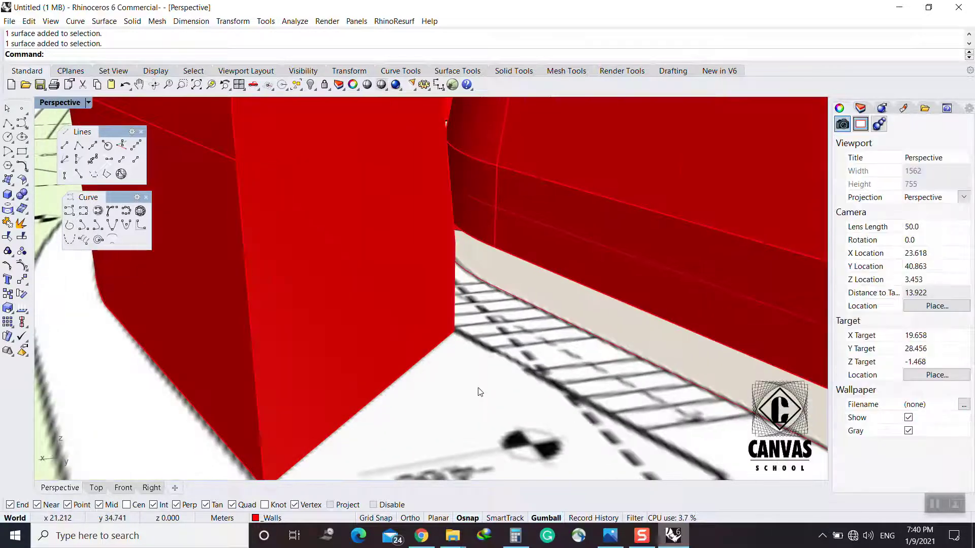
left_click(415, 368)
left_click(452, 395)
left_click(300, 384)
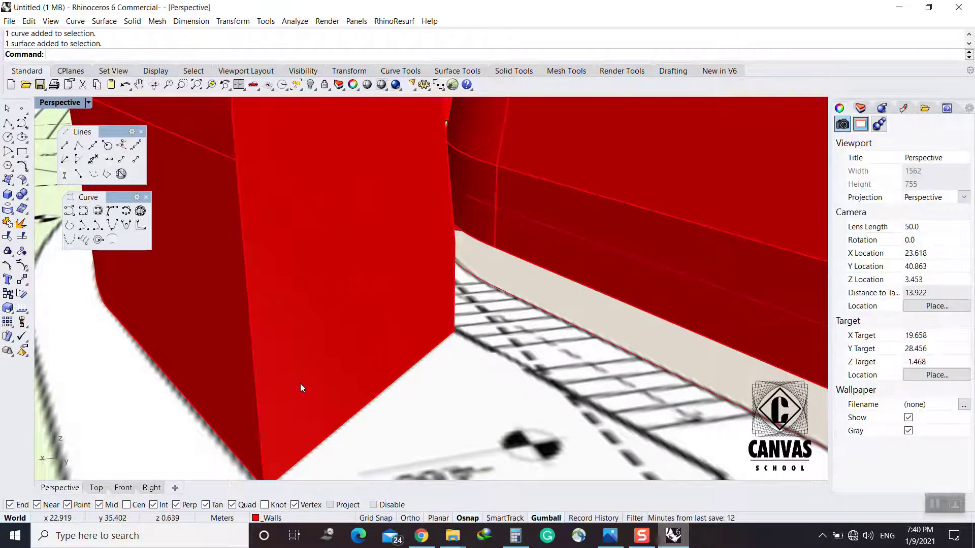
left_click(300, 383)
key("Delete")
key("ctrl+z")
Draw an interpolated curve on the wall's surface just above its bottom edge, ending on the far vertical edge
right_click_drag(316, 432, 354, 302)
left_click(96, 215)
left_click(200, 393)
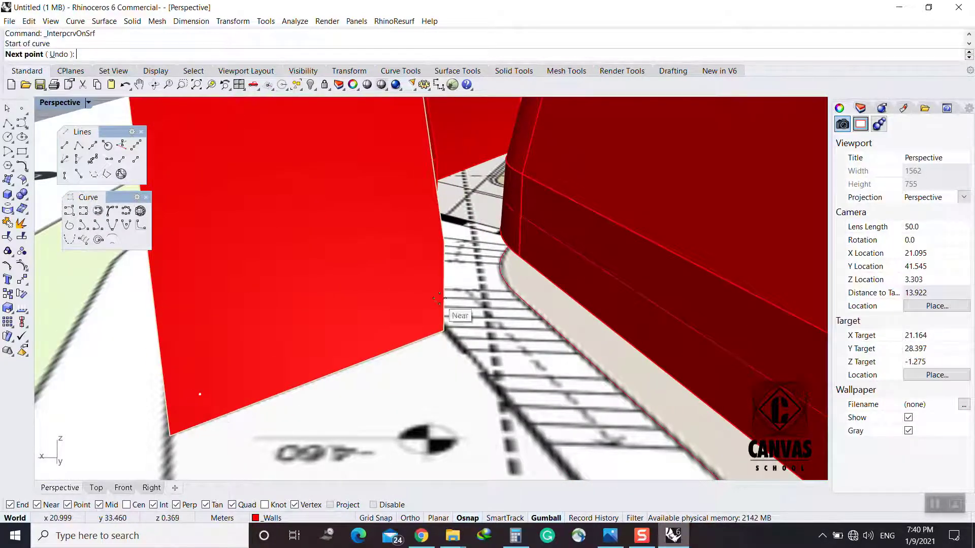
left_click(445, 308)
key("Return")
Move the upper end control point of the front wall's slanted inner curve downward on the face
right_click_drag(445, 307, 407, 344)
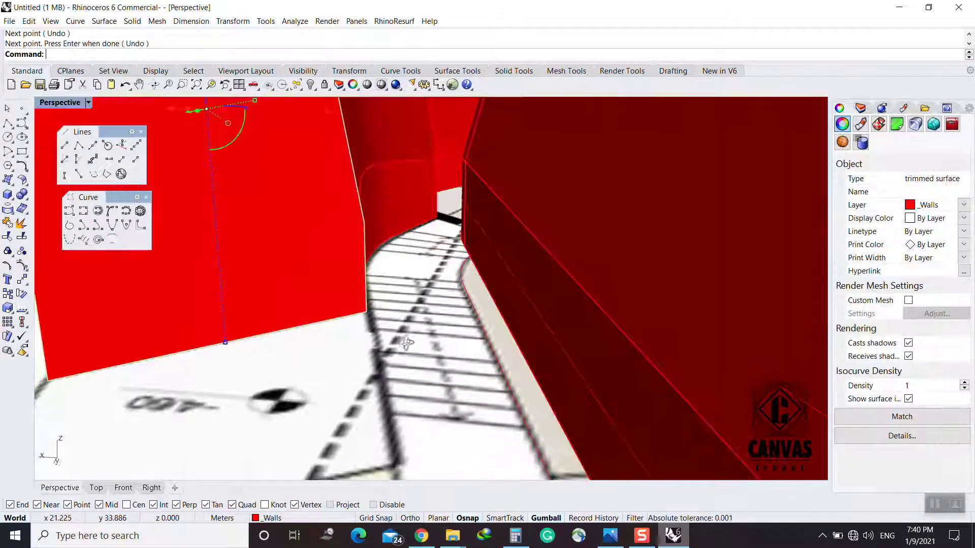
right_click_drag(346, 303, 425, 209)
left_click(424, 207)
left_click(453, 238)
scroll(431, 225, "down", 8)
scroll(427, 222, "up", 4)
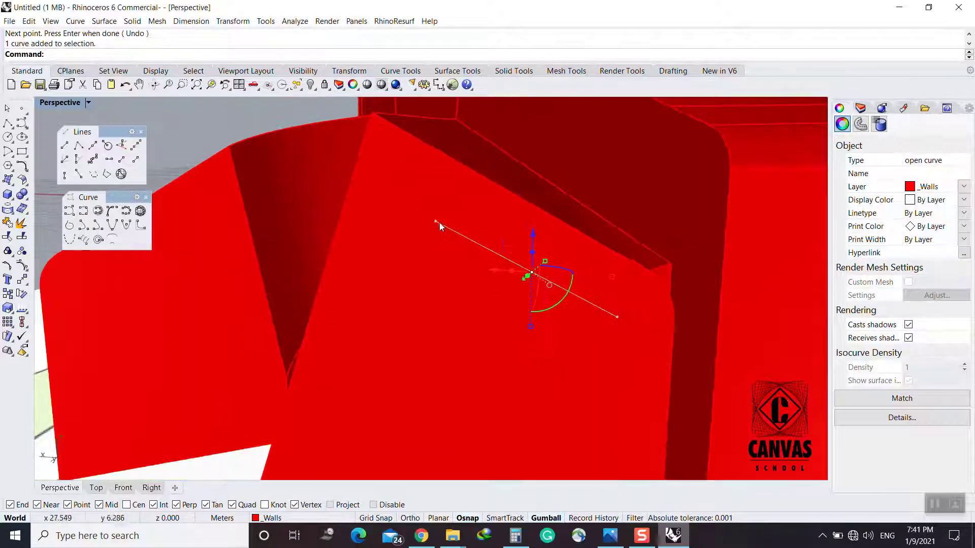
left_click(436, 221)
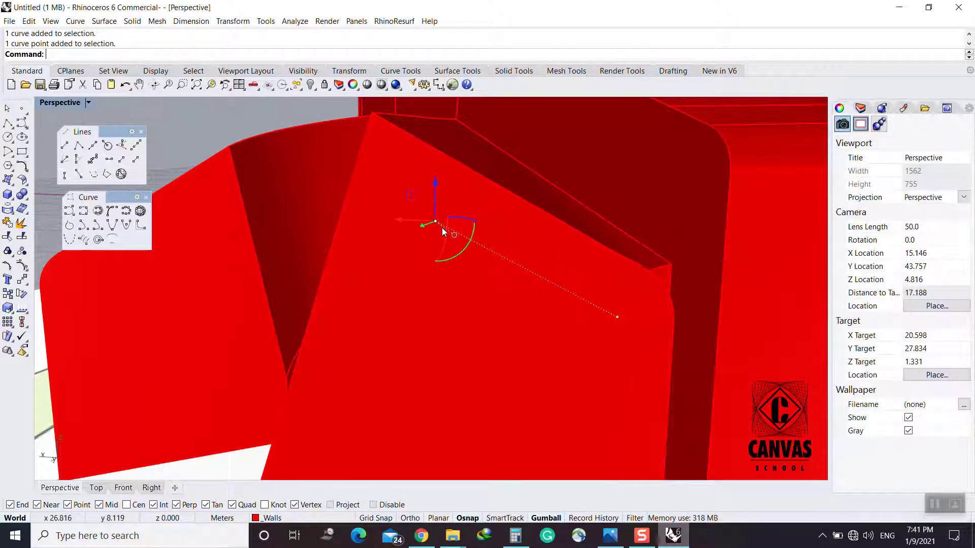
type("m")
key("Return")
left_click(435, 221)
left_click(424, 253)
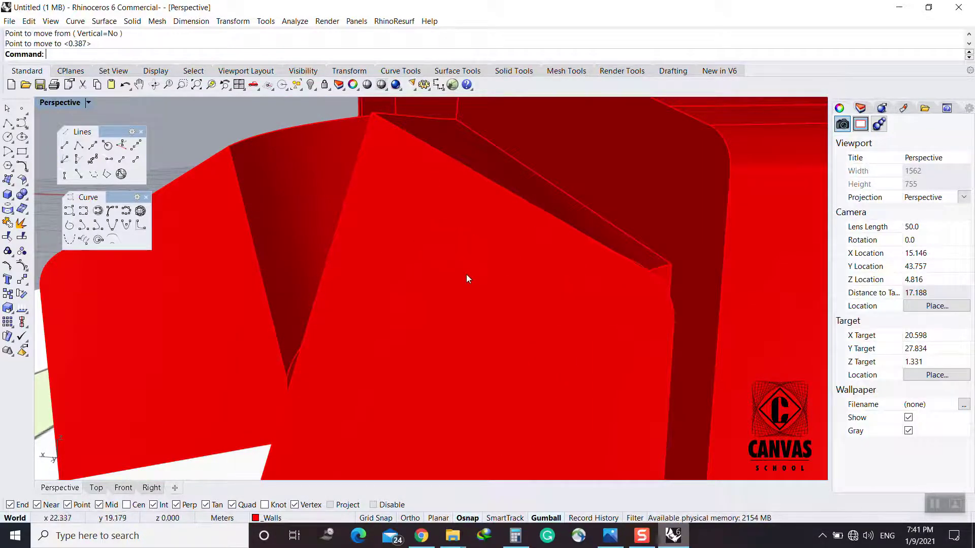
Join the front wall's slanted inner curve to the adjacent side curve with a fillet of radius 0
type("f")
key("Return")
key("r")
key("Return")
type("0")
key("Return")
left_click(423, 262)
left_click(452, 262)
Offset the neighbouring wall's slanted top edge inward by 0.3 on its surface, with the offset direction flipped
scroll(453, 263, "down", 10)
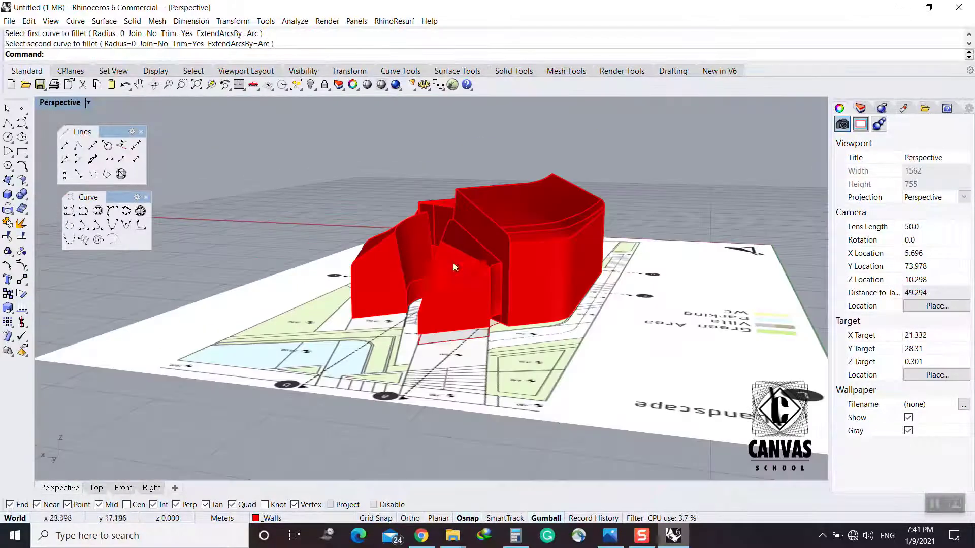
scroll(364, 268, "up", 5)
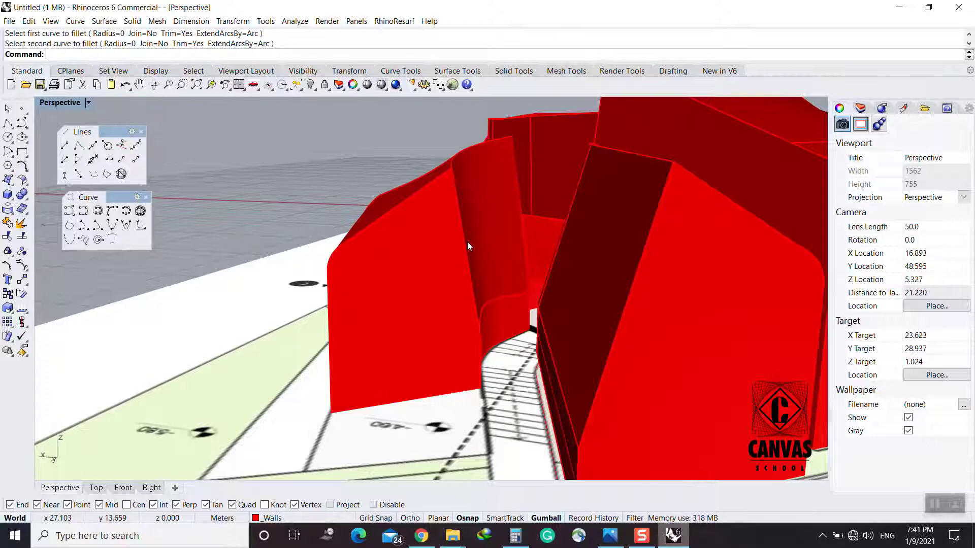
scroll(463, 246, "down", 1)
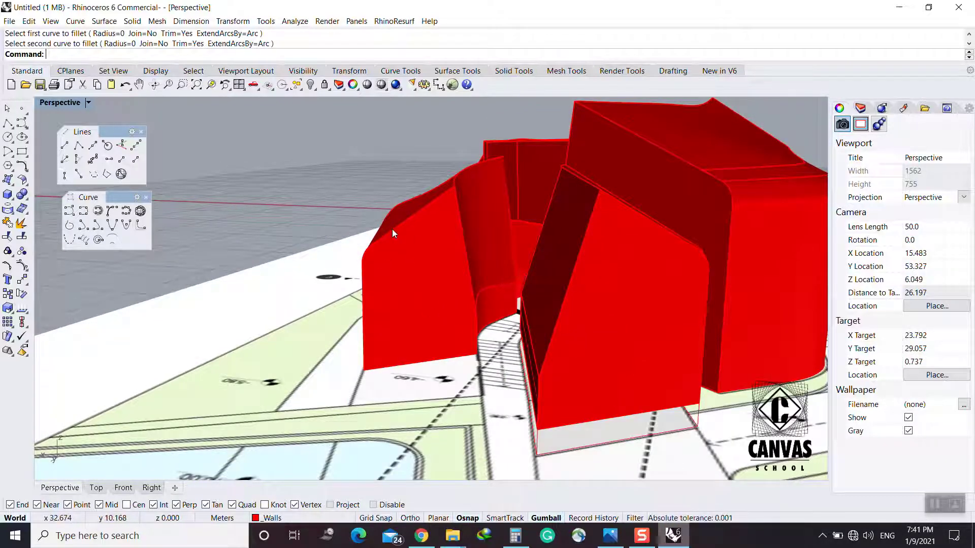
scroll(392, 233, "up", 2)
key("Return")
left_click(392, 229)
left_click(426, 267)
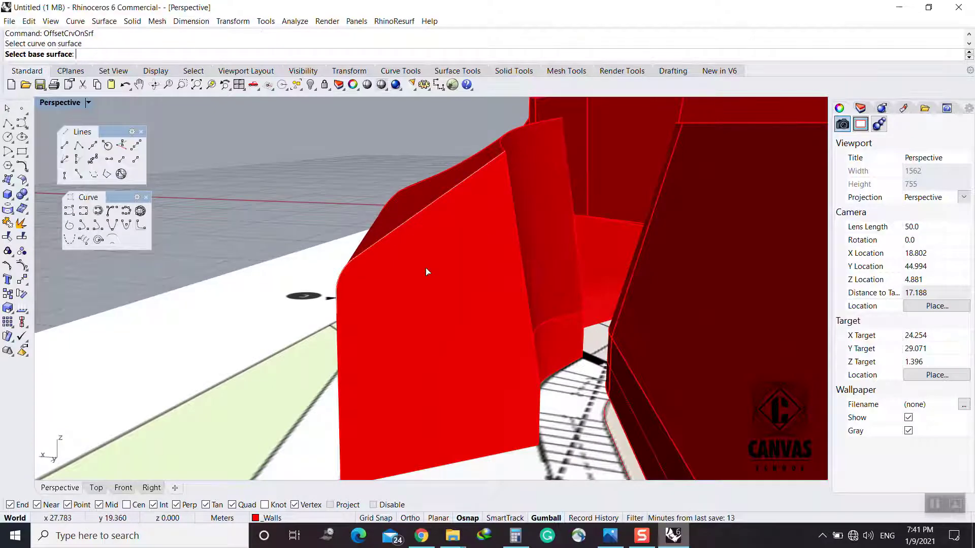
left_click(425, 267)
type("f")
key("Return")
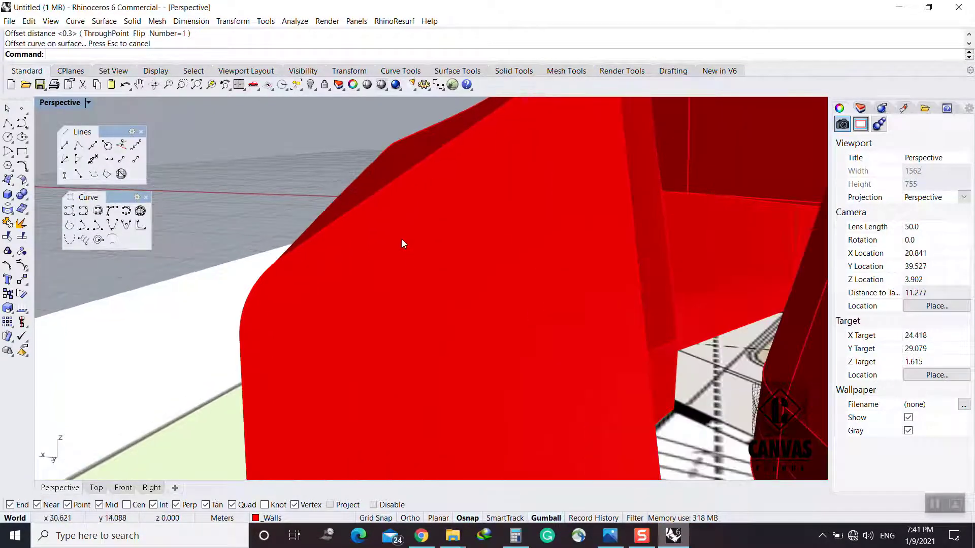
left_click(401, 237)
scroll(386, 252, "up", 2)
key("Escape")
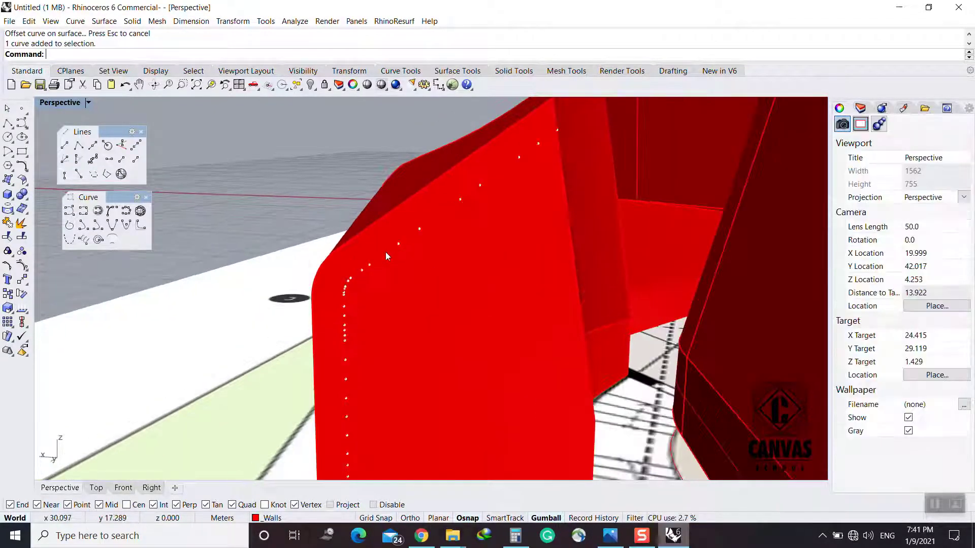
type("f")
key("Return")
key("Escape")
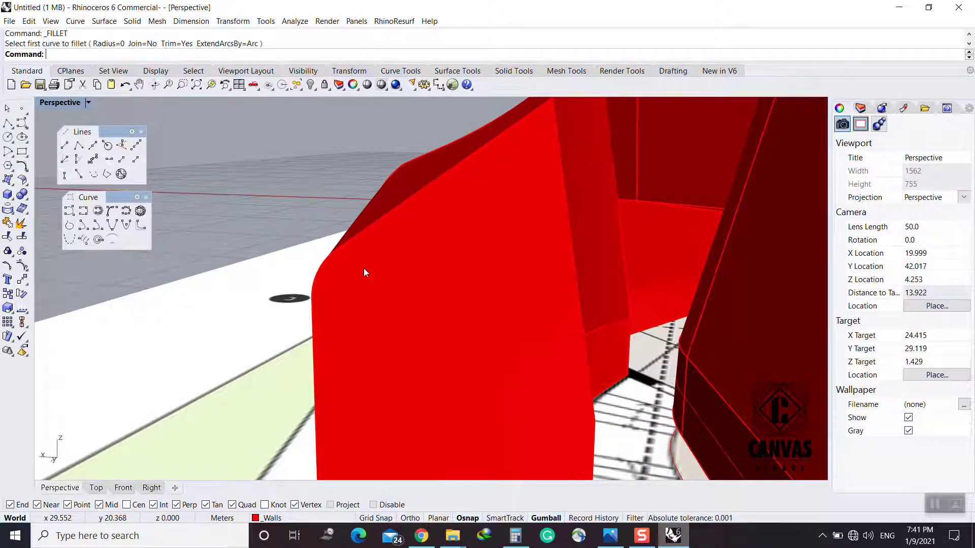
left_click(363, 268)
left_click(405, 302)
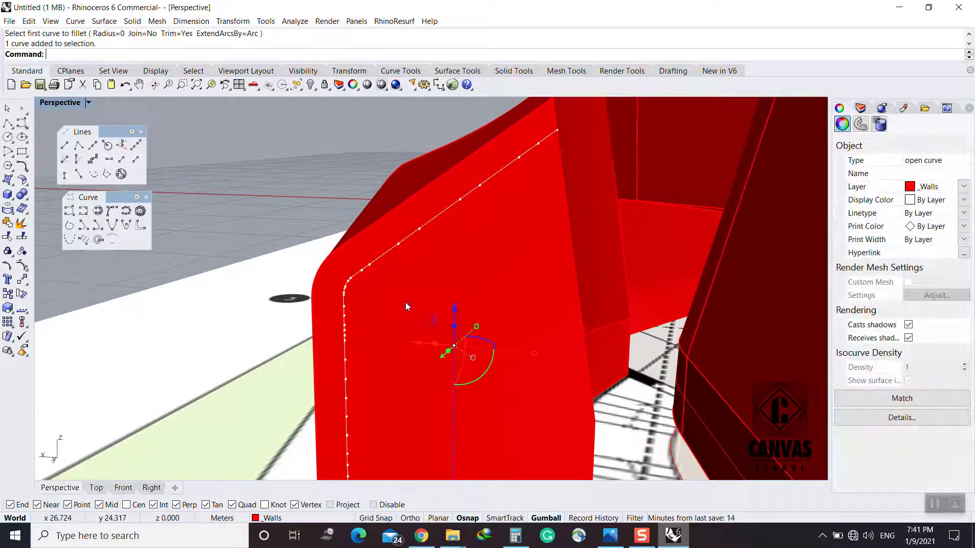
key("Escape")
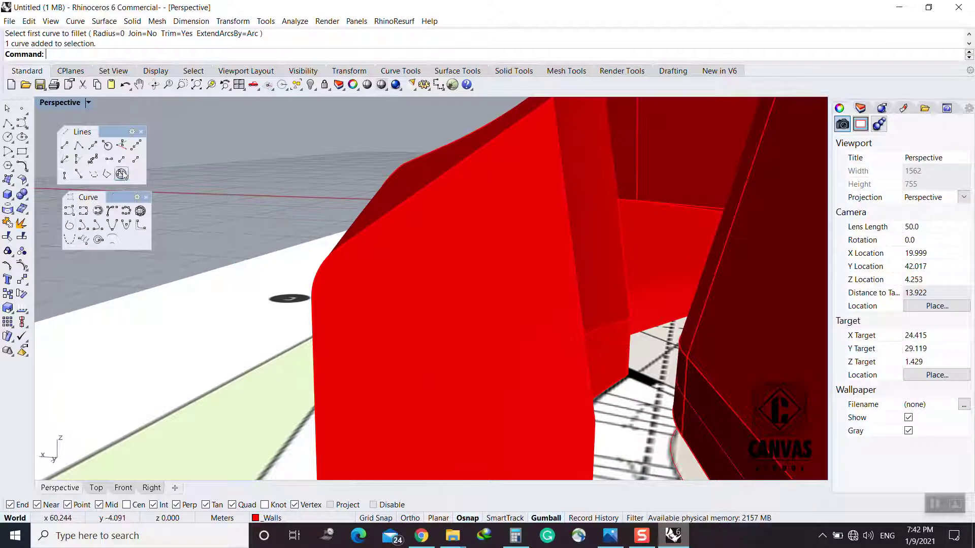
Draw an interpolated curve on the neighbouring wall's surface, from the offset curve near the rounded corner up along the slanted edge
left_click(140, 211)
left_click(365, 304)
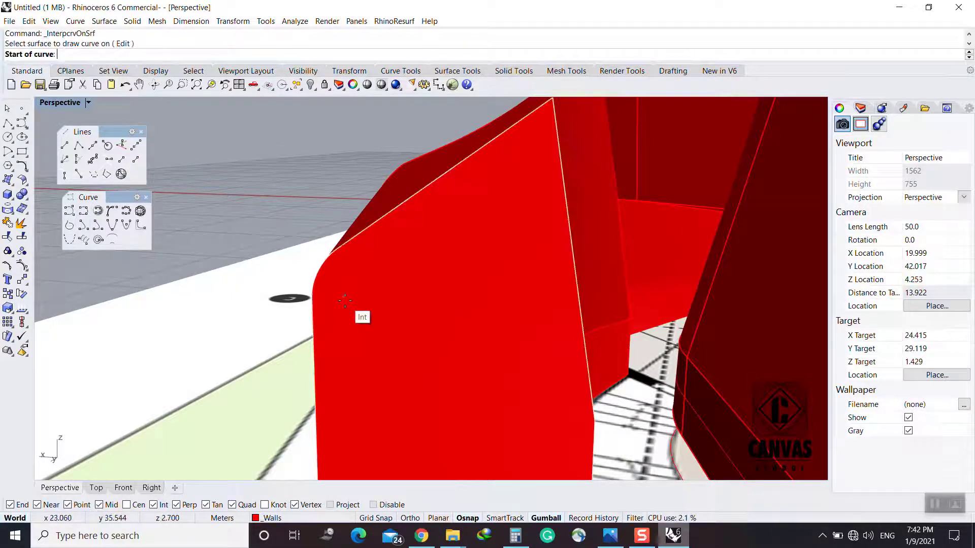
left_click(343, 297)
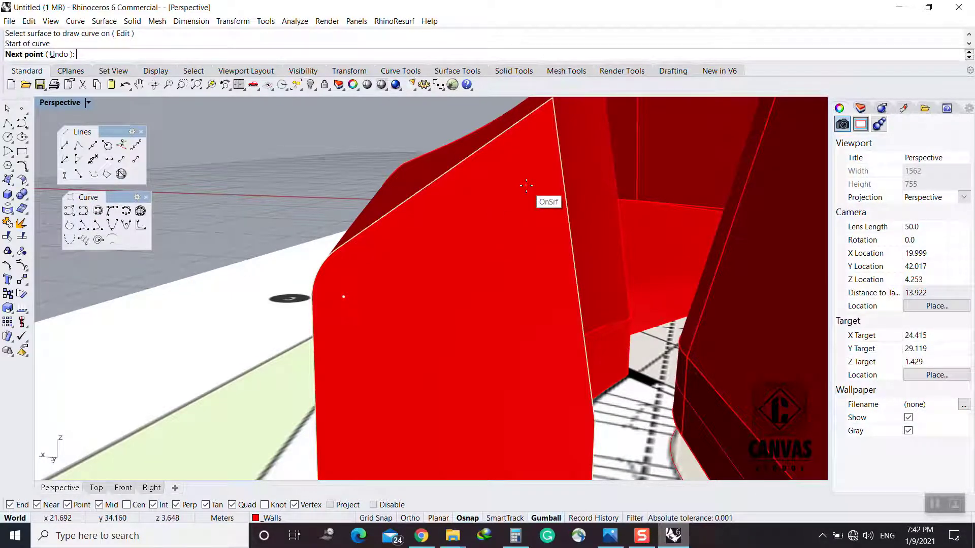
left_click(526, 185)
right_click(525, 187)
Draw a straight line on the wall face from the slanted curve's upper end down to near the lower corner
scroll(515, 209, "down", 4)
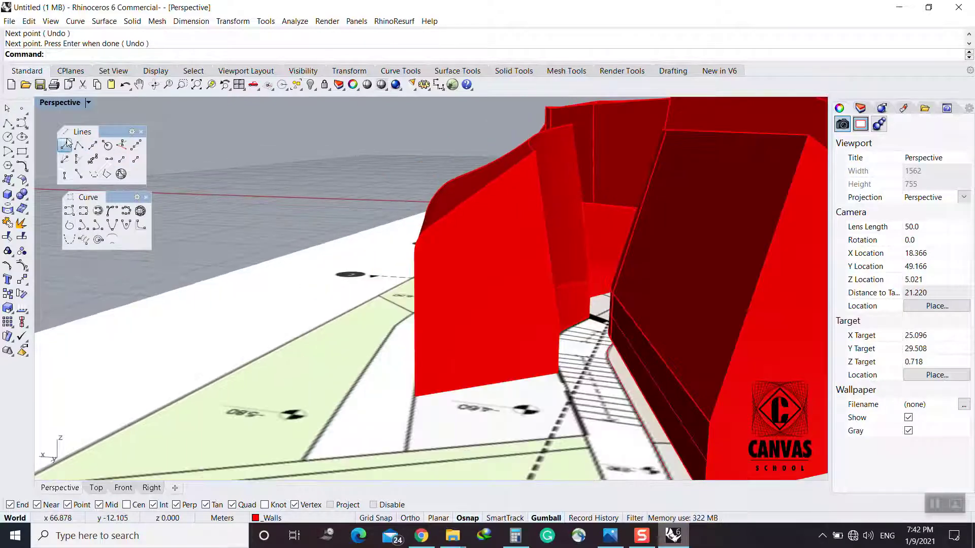
left_click(65, 144)
left_click(520, 197)
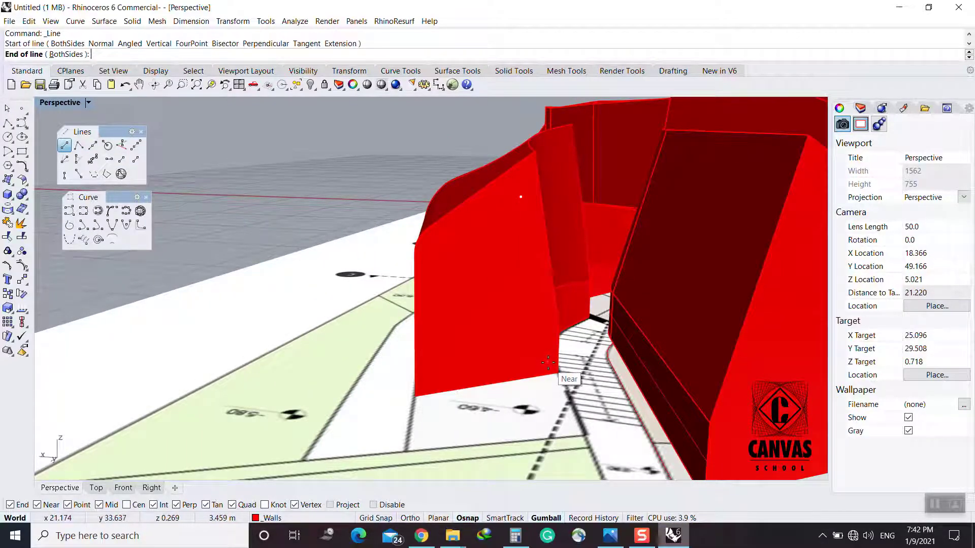
left_click(547, 363)
scroll(546, 224, "up", 4)
left_click(552, 222)
left_click(584, 246)
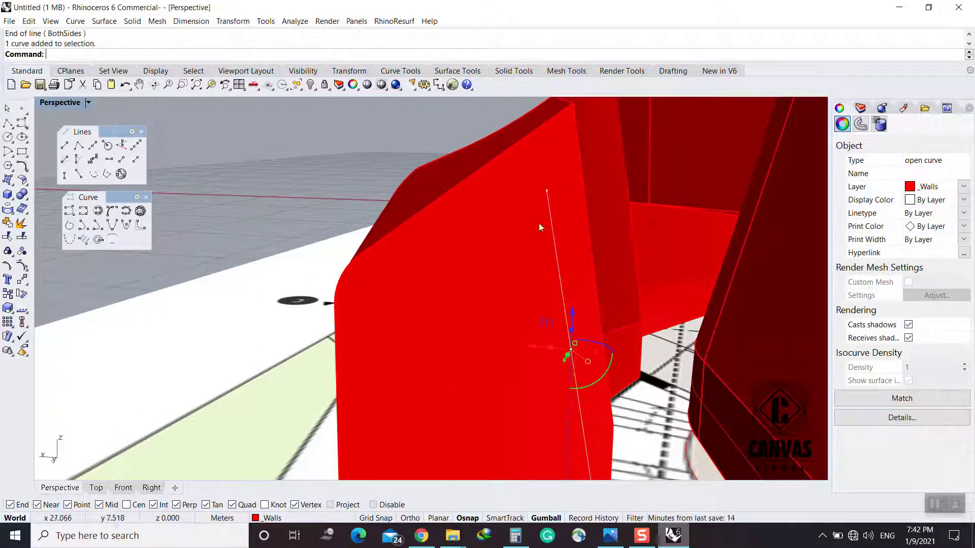
Rebuild the slanted inner curve on the wall face with a point count of 2 and degree 1
left_click(536, 199, "shift")
left_click(554, 235)
right_click_drag(550, 199, 536, 206, "shift")
key("Delete")
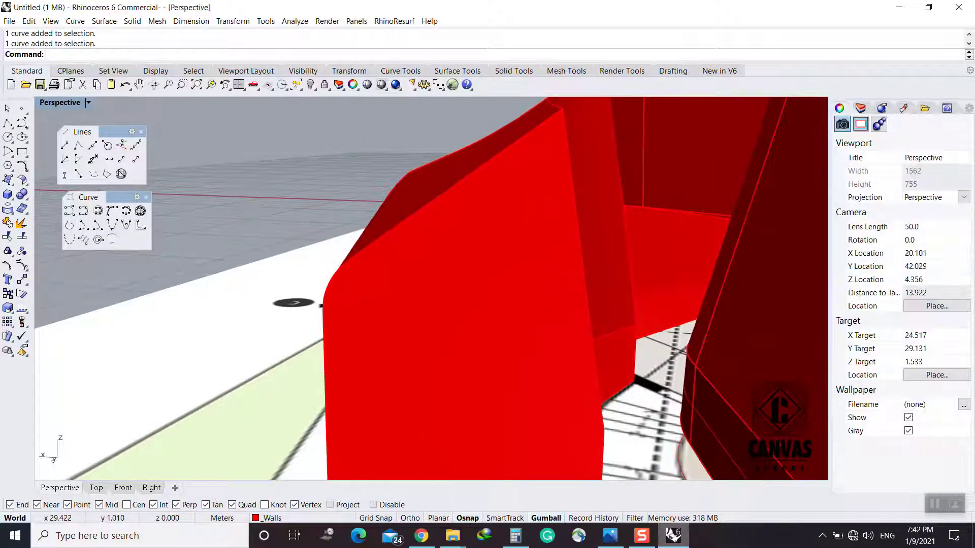
left_click(517, 208)
type("Rebuild")
key("Return")
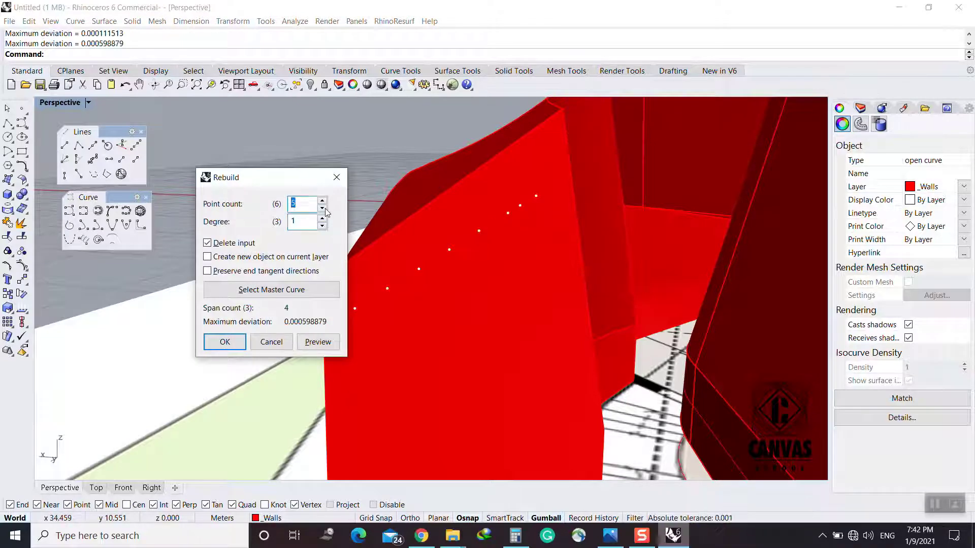
left_click(321, 208)
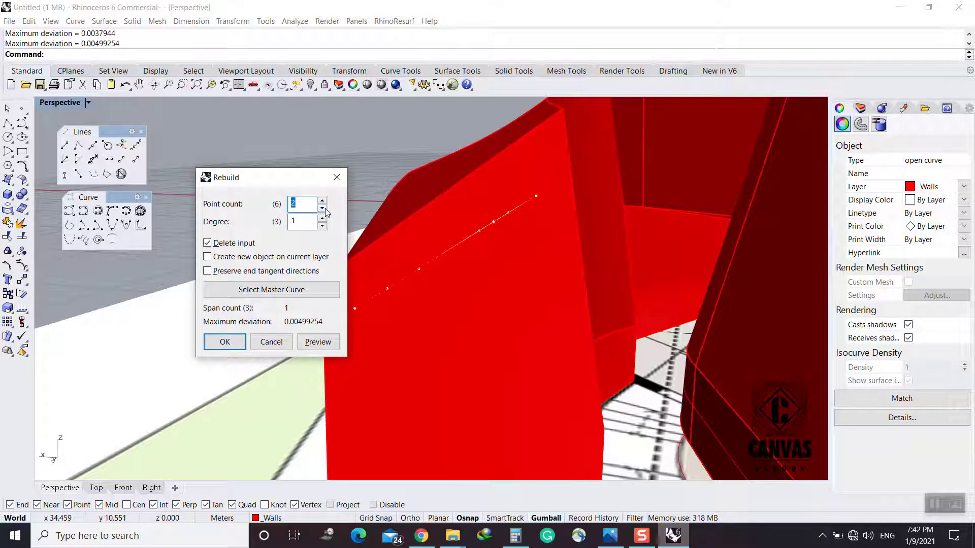
left_click(224, 342)
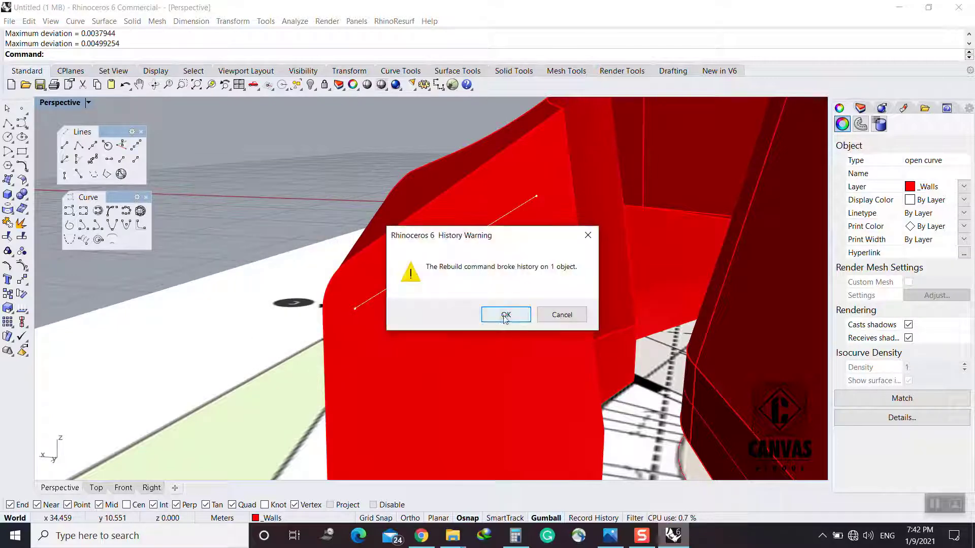
Accept the slanted curve's rebuild and delete the original inset offset curve with the rounded corner on the wall face
left_click(502, 313)
left_click(333, 172)
left_click(475, 204)
left_click(522, 234)
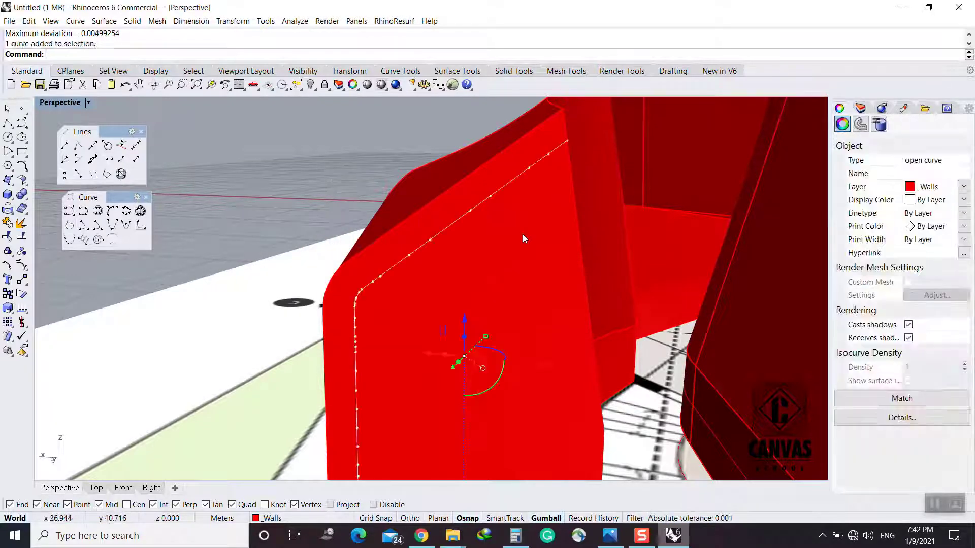
type("D")
key("Return")
Move the straight line on the wall face a short distance inward, using its upper end as the base point
left_click(536, 206)
left_click(569, 237)
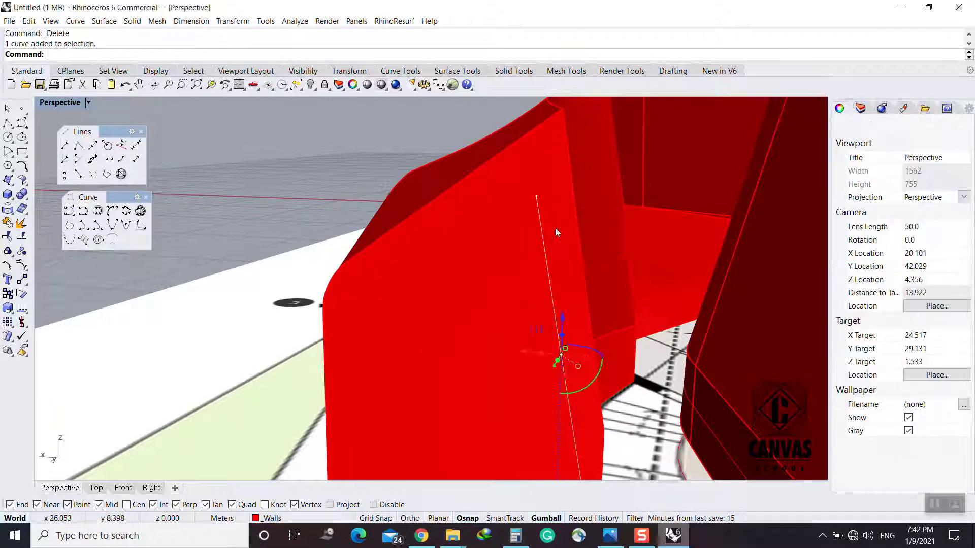
type("M")
key("Return")
left_click(536, 198)
scroll(525, 203, "down", 6)
scroll(525, 203, "up", 2)
left_click(525, 203)
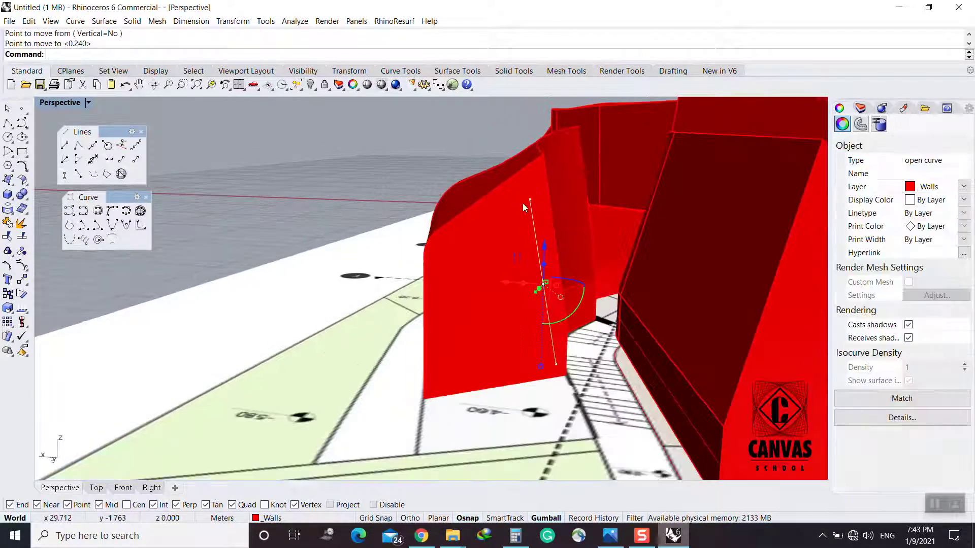
Move the straight line's upper end point about 0.25 m down along the slanted inner curve, keeping its lower end fixed
left_click(530, 200)
type("M")
key("Return")
scroll(528, 203, "up", 2)
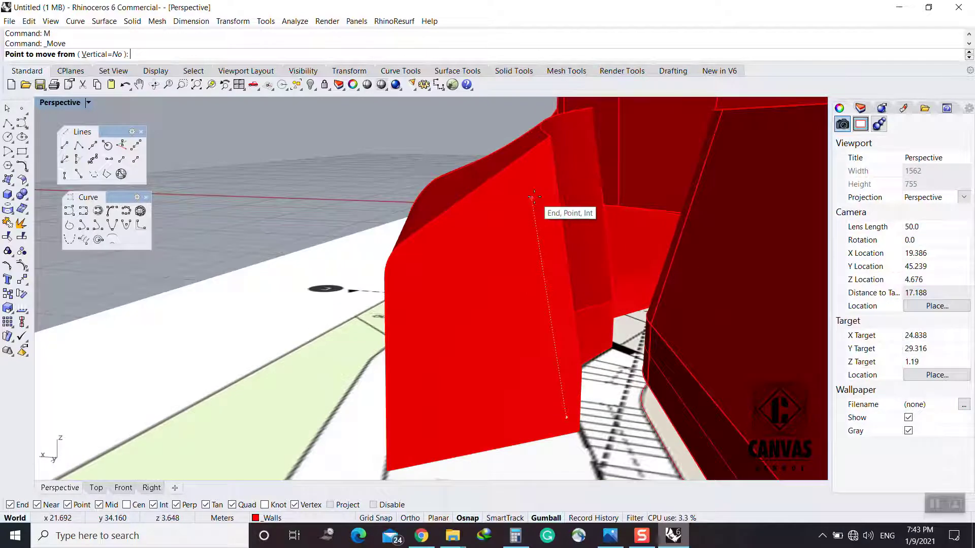
left_click(531, 198)
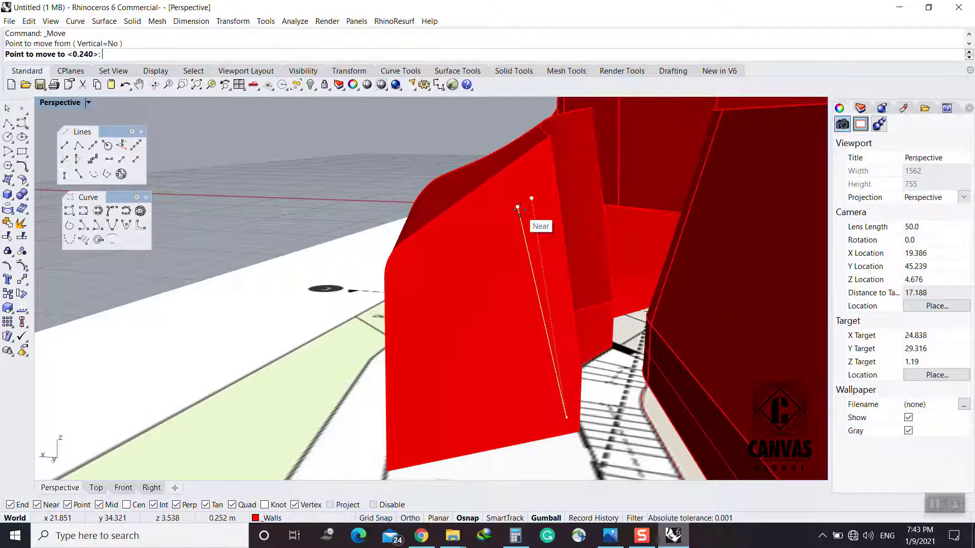
left_click(517, 208)
Fillet the side line with the bottom curve of the inset outline at radius 0, accepting the broken history
type("F")
key("Return")
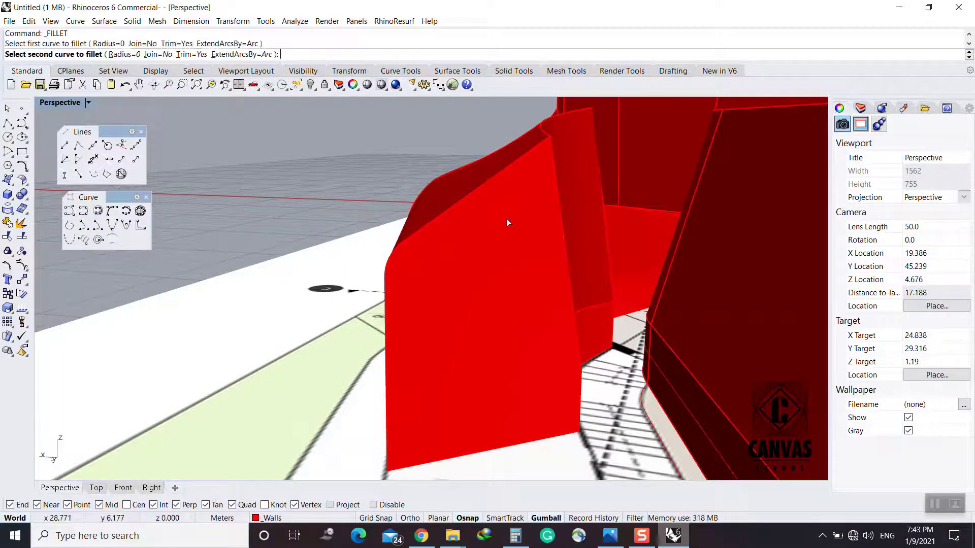
left_click(562, 404)
left_click(559, 419)
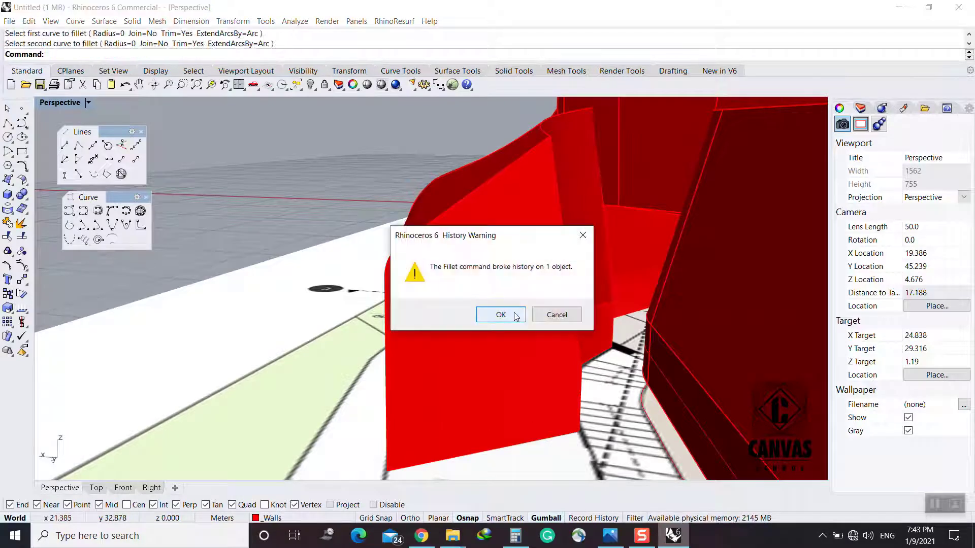
left_click(499, 313)
Fillet the inset outline's two opposite corners, below the wall's rounded corner and at the base, with radius 0
type("F")
key("Return")
left_click(409, 276)
left_click(417, 266)
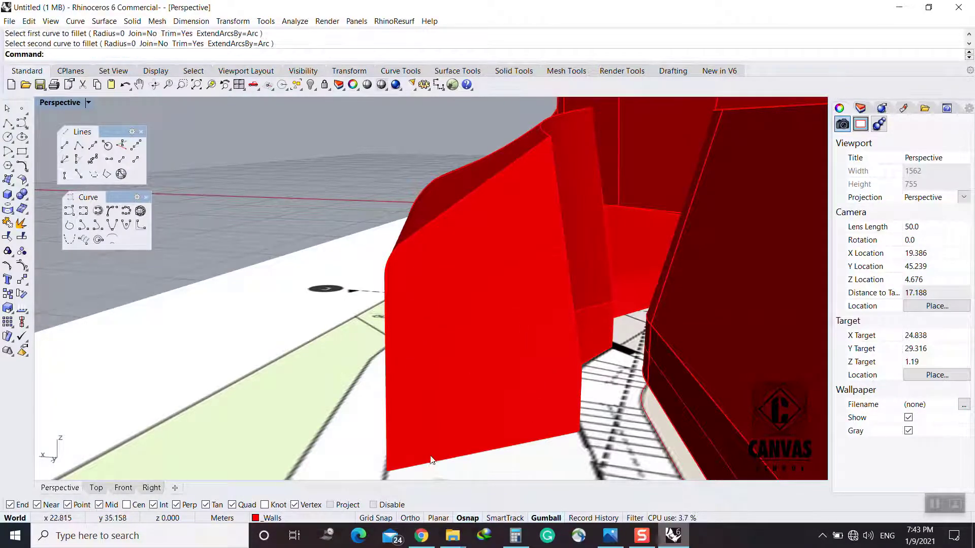
type("F")
key("Return")
left_click(430, 457)
left_click(407, 436)
Switch to the reference photos and examine the villa massing in concept2.jpg, then return to Rhinoceros
scroll(451, 400, "down", 4)
scroll(330, 255, "down", 6)
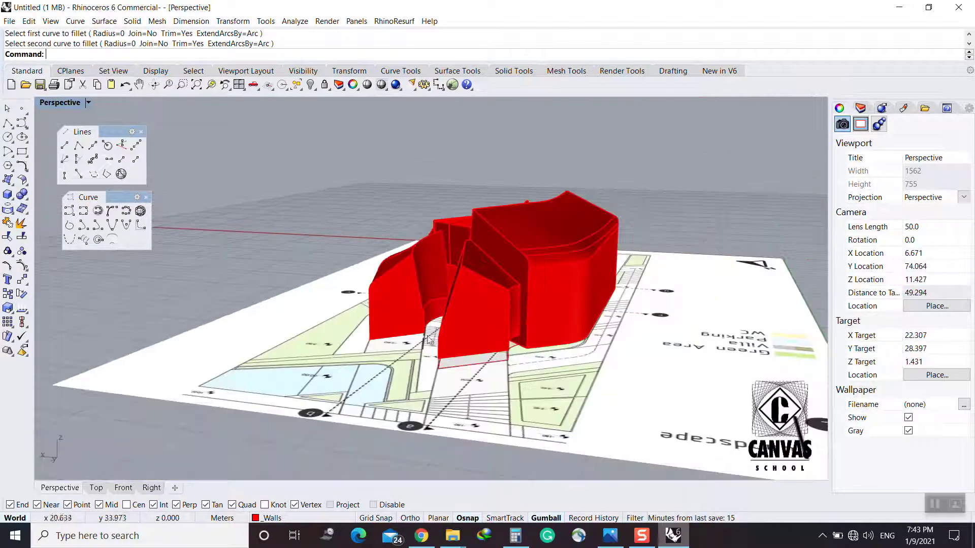
scroll(429, 336, "up", 4)
right_click_drag(462, 327, 474, 294)
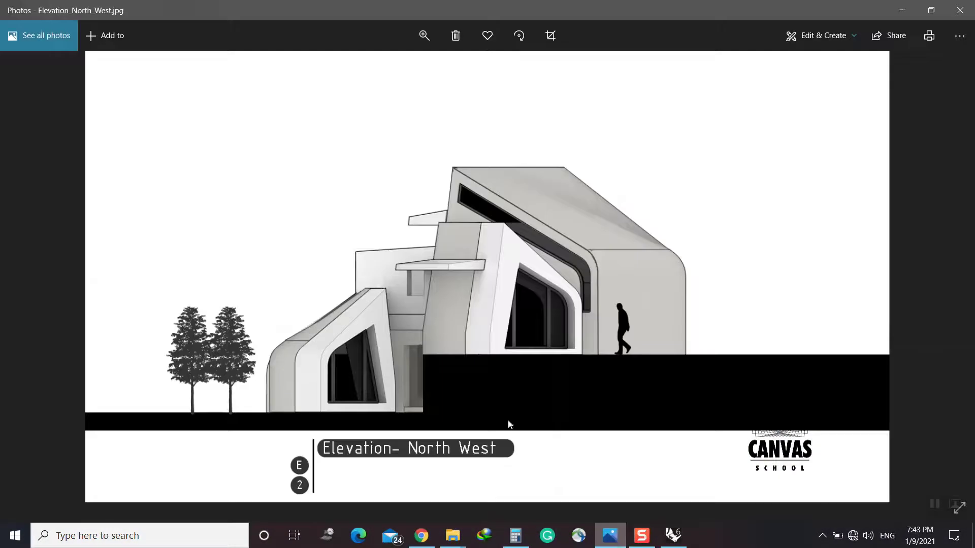
key("Right")
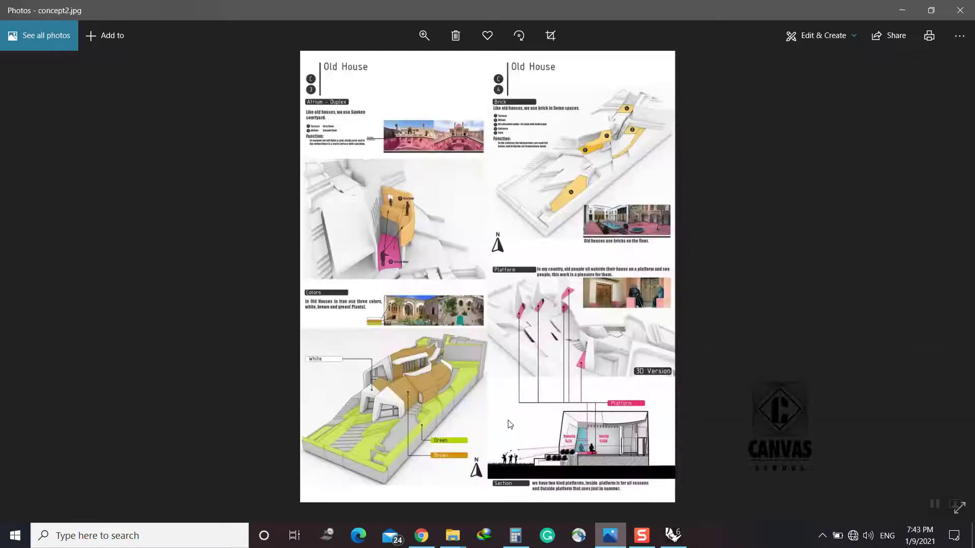
scroll(497, 416, "up", 5)
left_click(610, 545)
Try an interpolated curve on the curved inner wall surface, from below the small projecting wall to the surface's side edge
right_click_drag(413, 319, 441, 252)
scroll(395, 290, "up", 6)
left_click(97, 211)
left_click(405, 278)
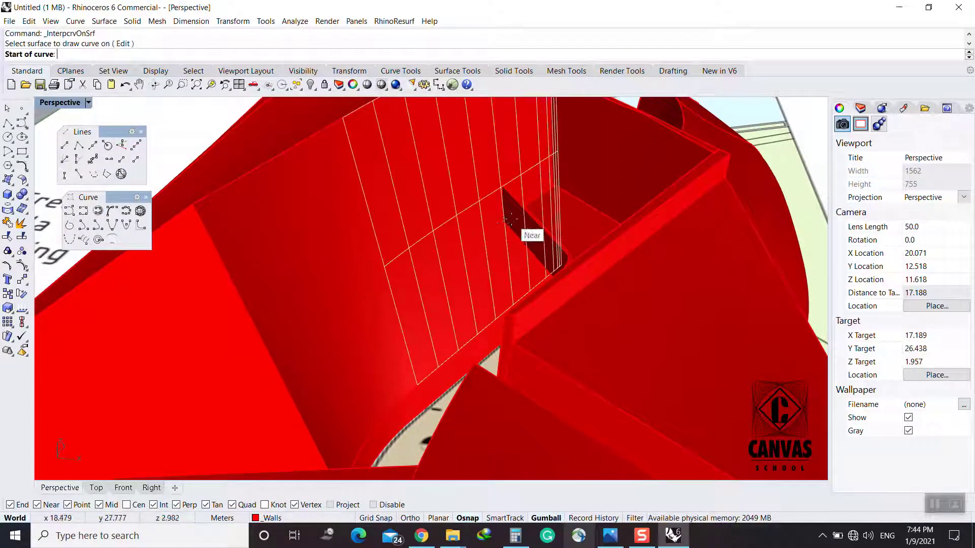
left_click(503, 221)
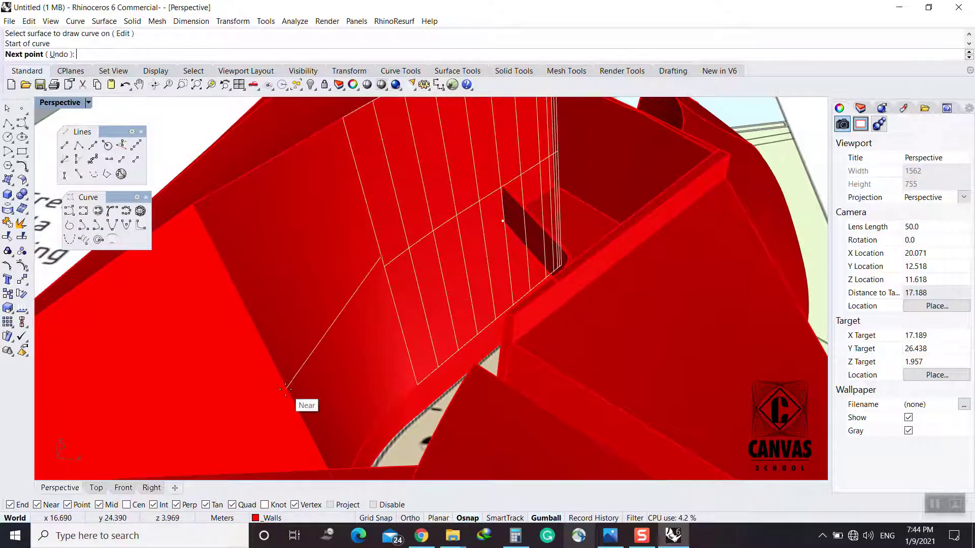
right_click_drag(307, 418, 367, 398)
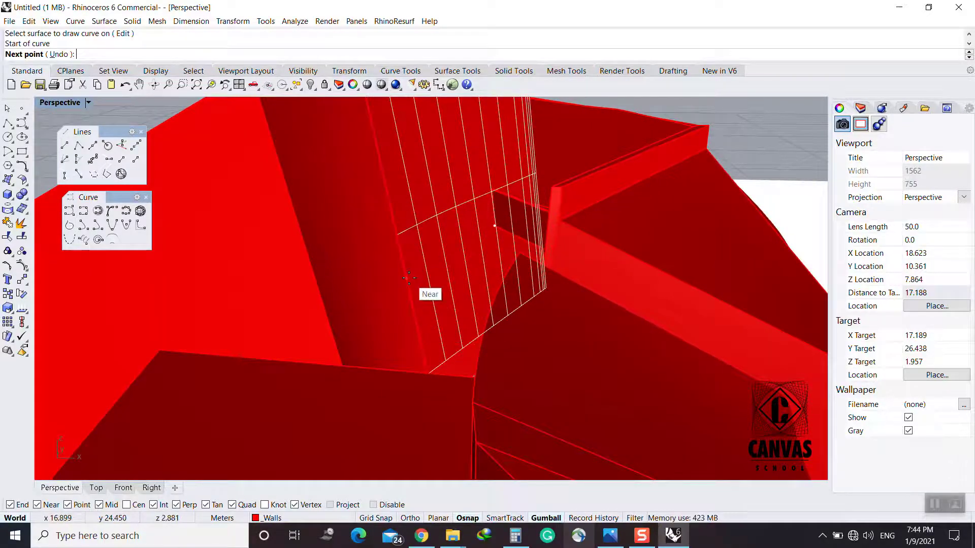
left_click(409, 278)
key("Return")
Delete the interpolated curve just drawn on the curved inner wall
right_click_drag(407, 279, 424, 296)
left_click(425, 296)
left_click(472, 337)
type("D")
key("Return")
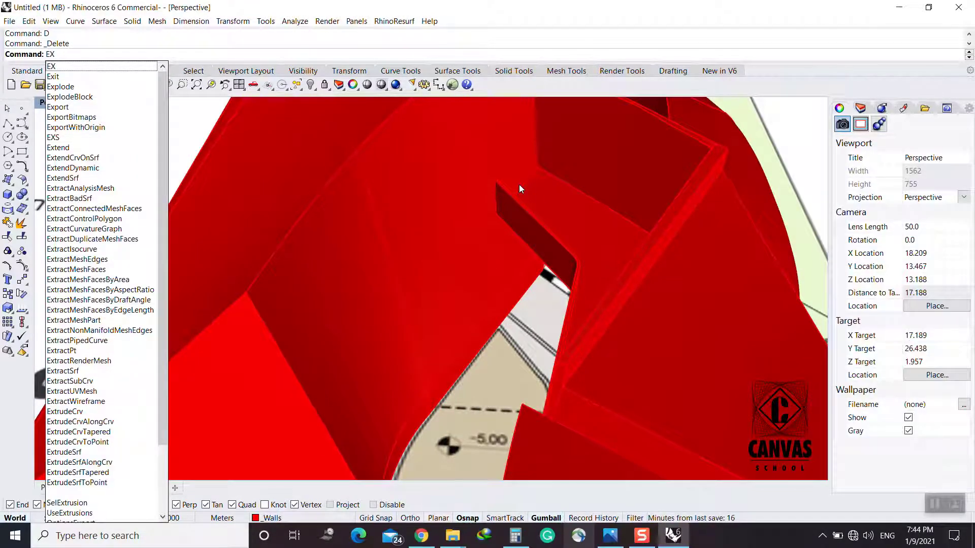
Draw a two-point interpolated curve on the curved inner wall surface, from the small projecting wall to the surface's side edge
key("Escape")
left_click(98, 216)
left_click(491, 221)
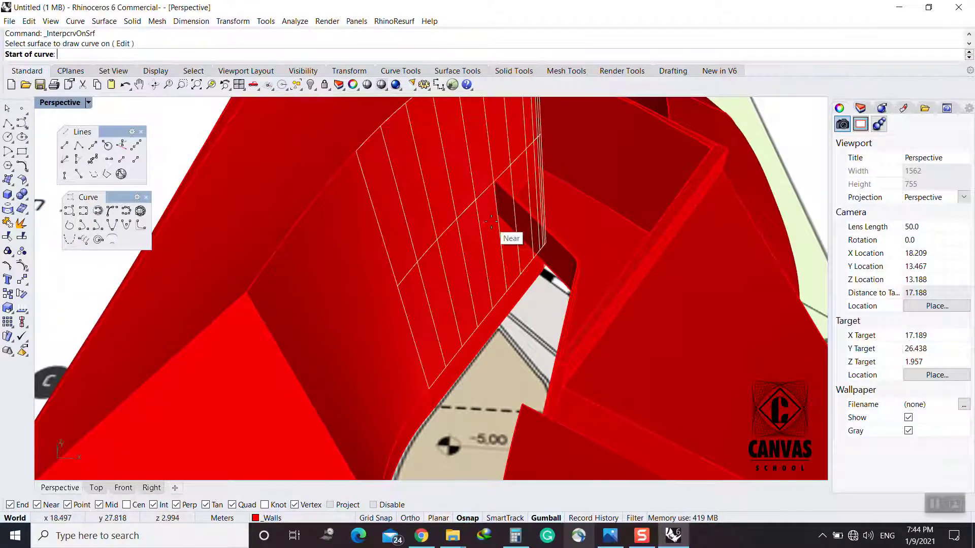
left_click(496, 214)
left_click(403, 317)
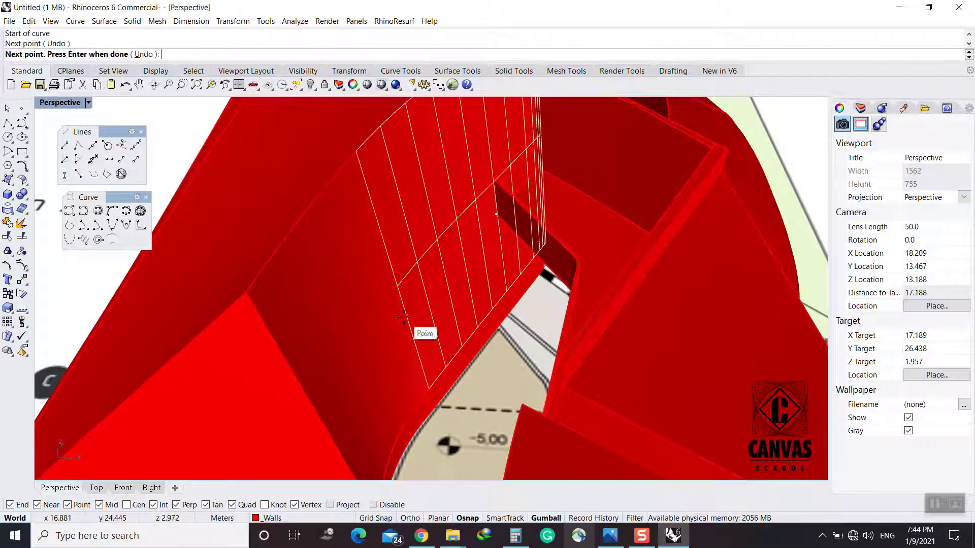
right_click_drag(404, 317, 434, 282)
right_click(426, 312)
Extract a U-direction isocurve from the curved inner wall surface, passing just below the small projecting wall's top
right_click(435, 282)
left_click(435, 282)
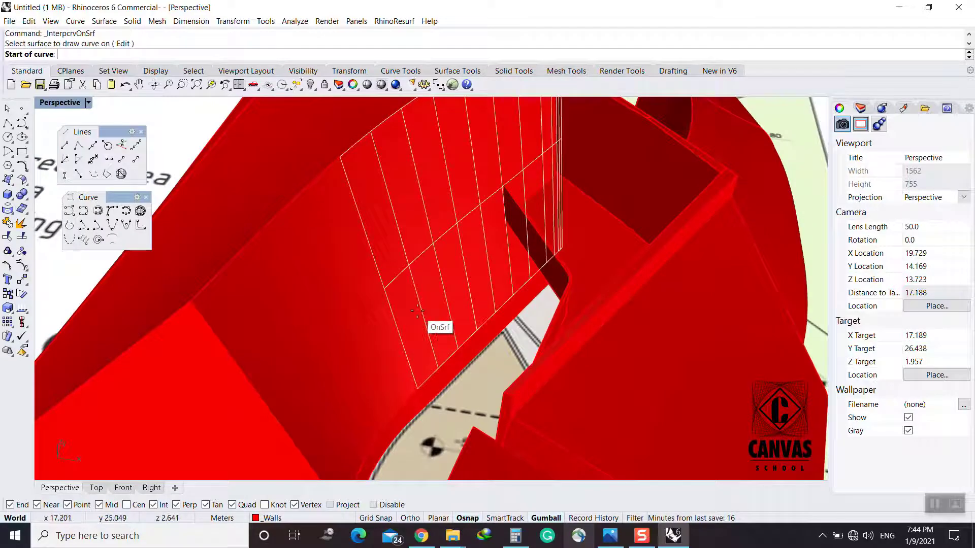
type("ei")
key("Return")
left_click(402, 271)
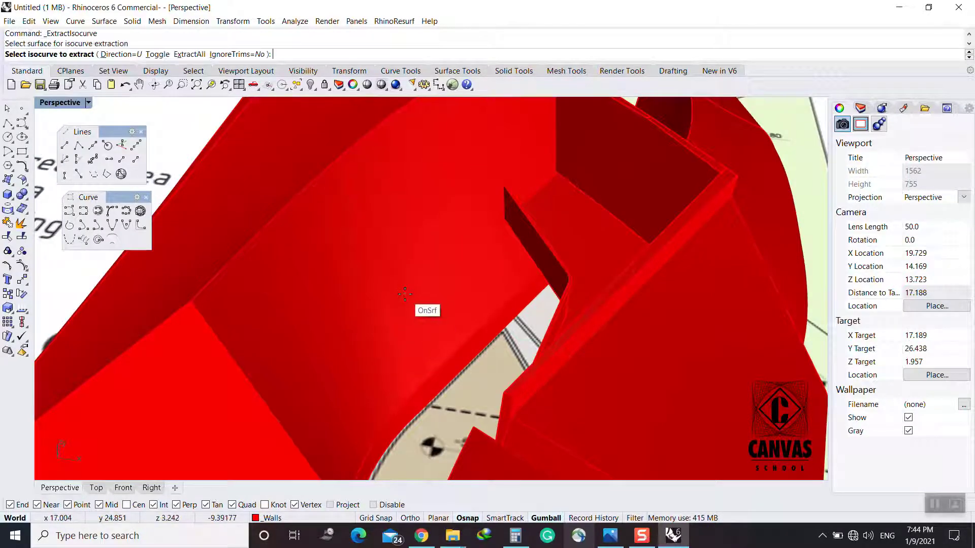
left_click(404, 312)
key("Return")
left_click(371, 336)
key("Escape")
type("is")
key("Return")
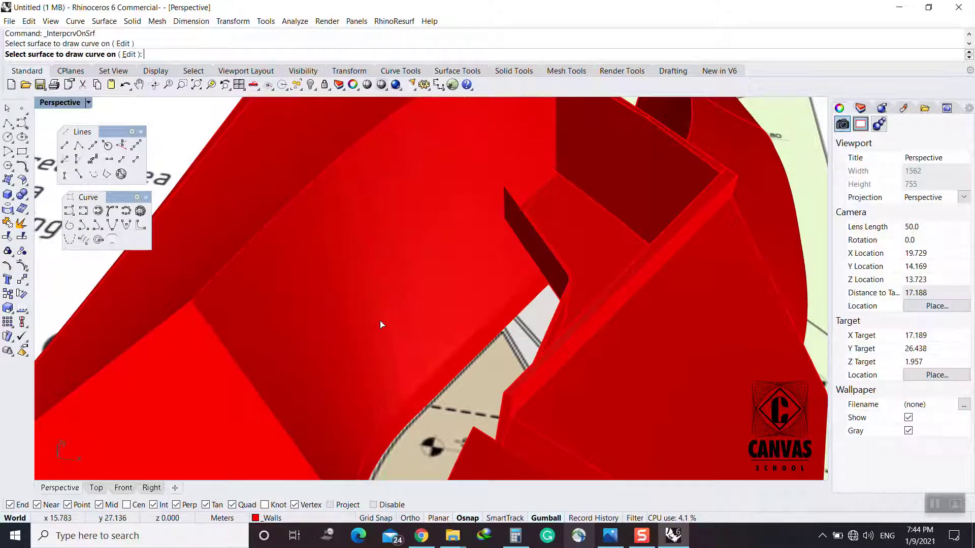
left_click(381, 325)
key("Escape")
right_click_drag(363, 338, 336, 303)
key("Return")
left_click(335, 304)
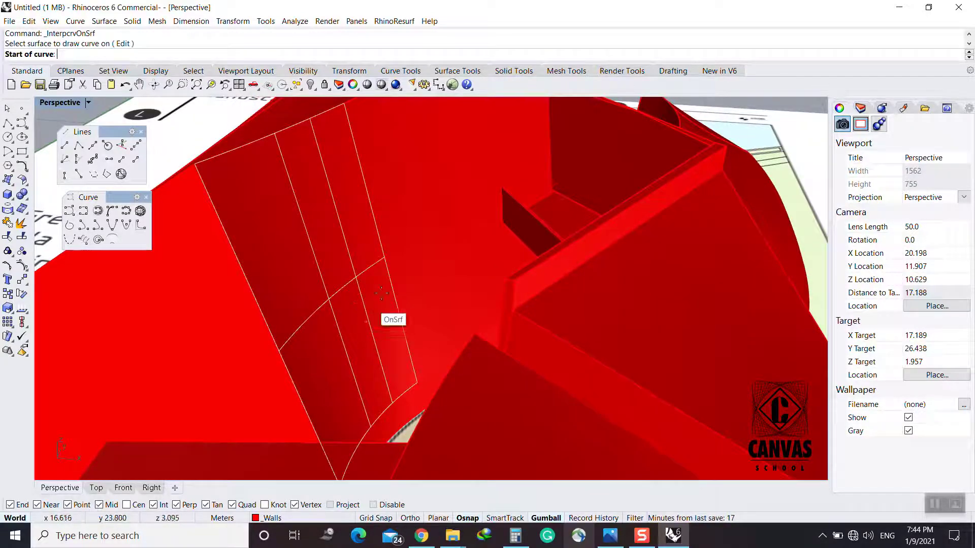
left_click(346, 287)
key("Escape")
Extract a U-direction isocurve from the adjoining curved wall surface, starting at the end of the first isocurve
type("E")
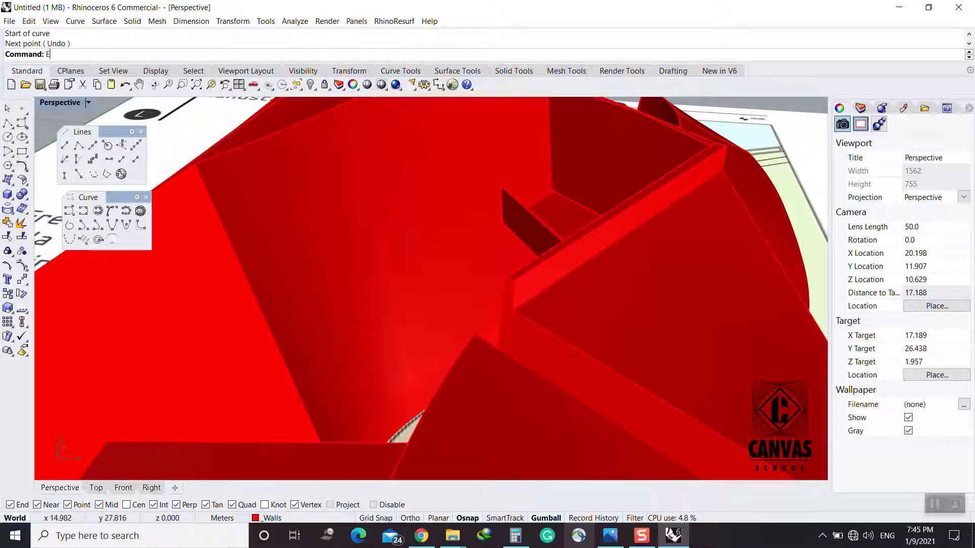
type("xtractIsocurve")
key("Return")
left_click(350, 310)
left_click(389, 288)
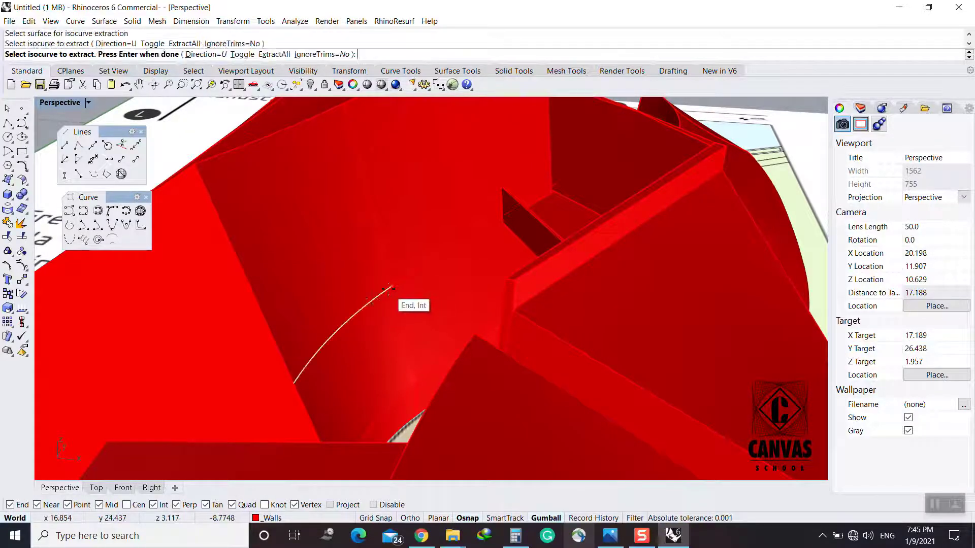
key("Return")
key("Escape")
Offset the isocurve on the curved inner wall downward along its surface by a distance of 2
right_click_drag(351, 317, 376, 330)
left_click(609, 534)
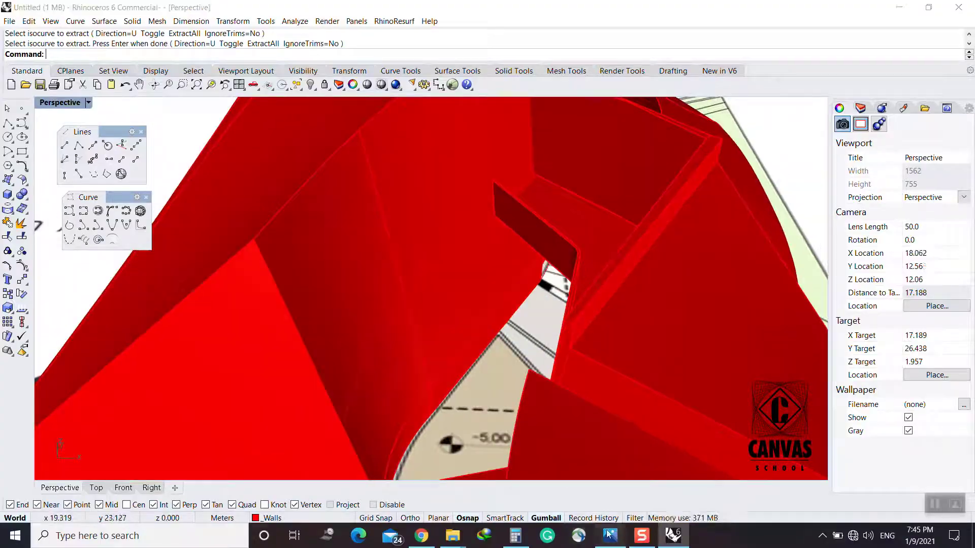
left_click(609, 534)
left_click(609, 534)
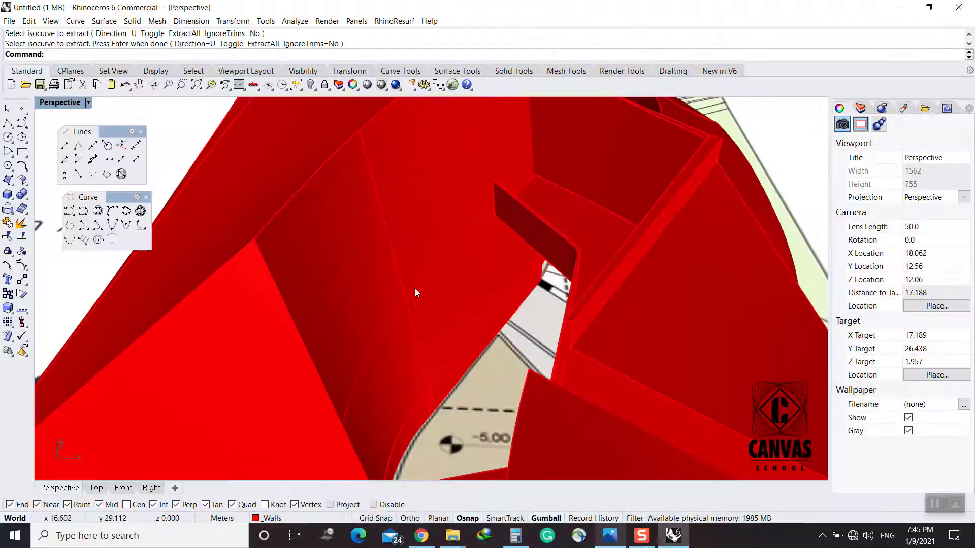
type("Offset")
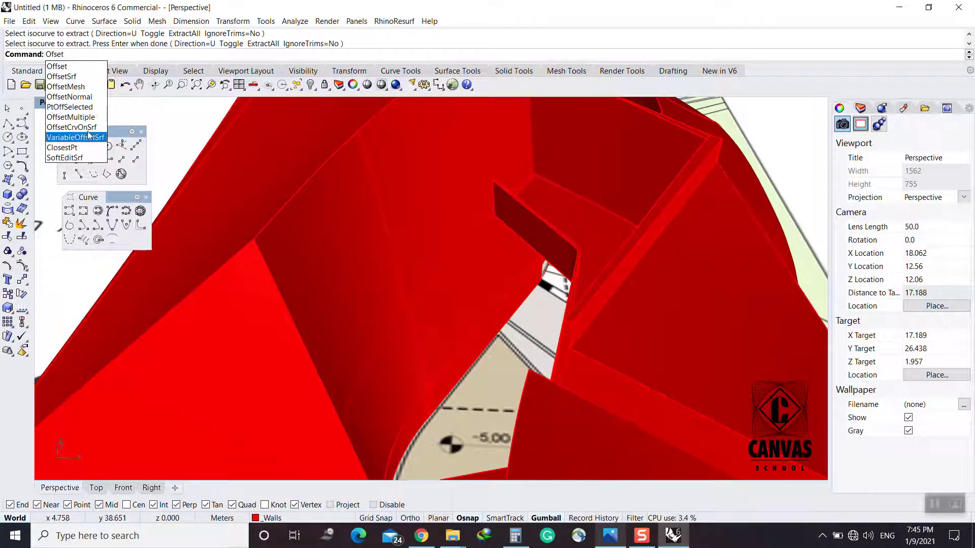
left_click(88, 126)
left_click(429, 268)
left_click(425, 225)
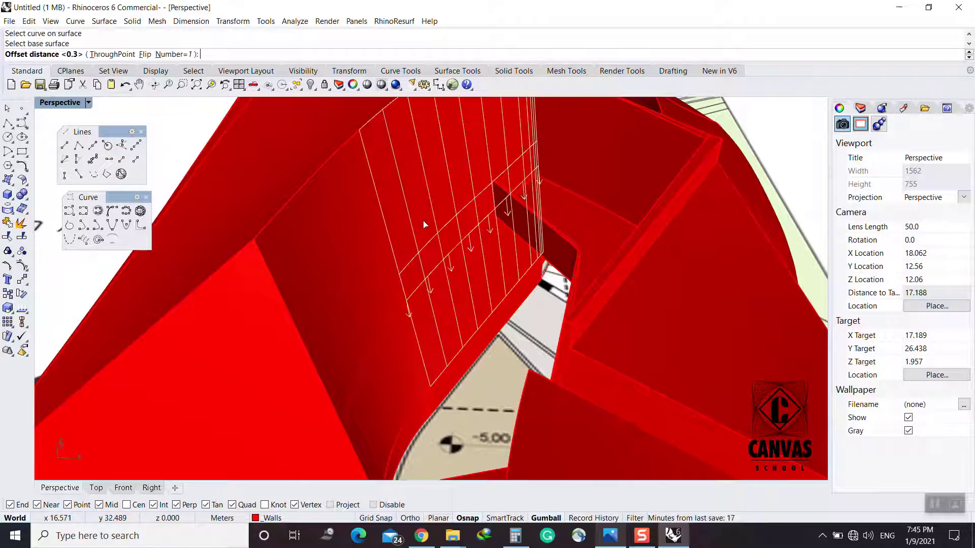
type("2")
key("Return")
Offset the adjoining wall surface's isocurve along its own surface by the same distance
right_click(357, 279)
right_click_drag(373, 292, 407, 284)
left_click(350, 305)
left_click(338, 262)
key("Return")
Start an isocurve extraction on the curved inner wall surface with the direction set to V
left_click(610, 535)
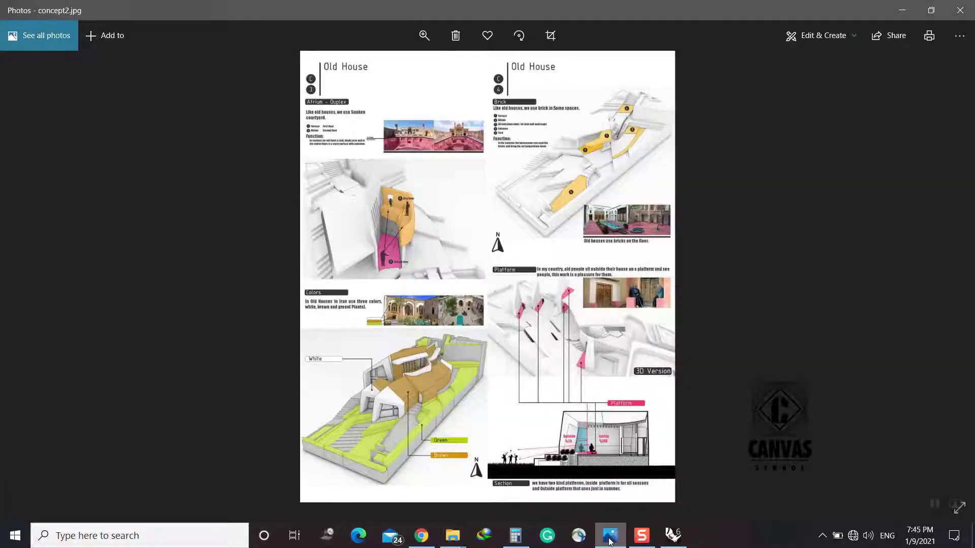
left_click(610, 539)
type("E")
key("Return")
left_click(439, 214)
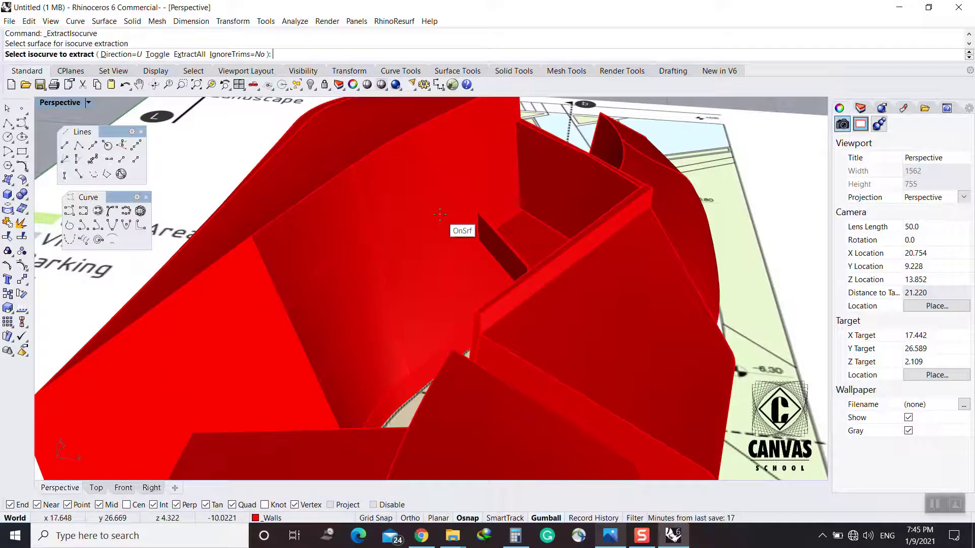
type("v")
key("Return")
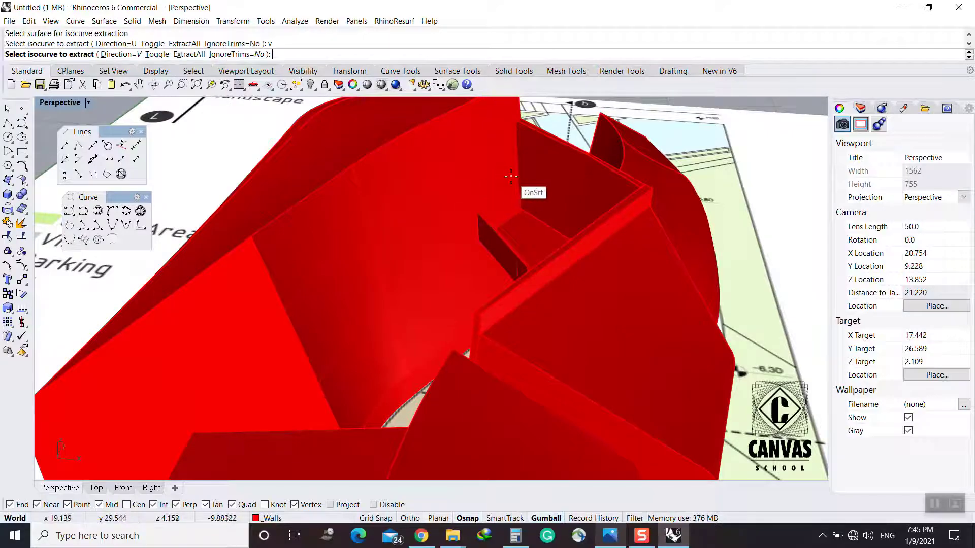
Switch to the reference photos and examine the coloured villa massing in concept2.jpg up close, then return to Rhinoceros
left_click(614, 538)
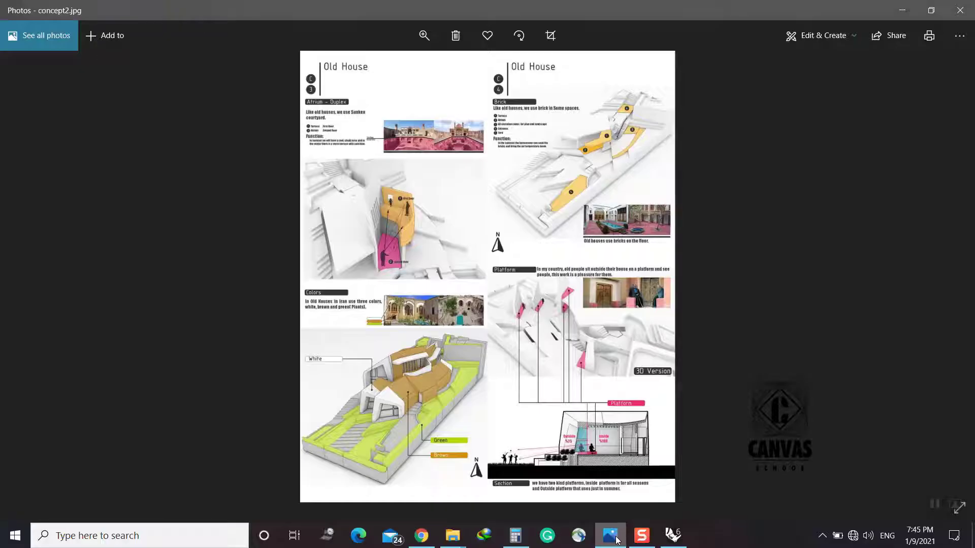
left_click(617, 539)
left_click(612, 537)
scroll(428, 385, "up", 3)
scroll(287, 330, "up", 2)
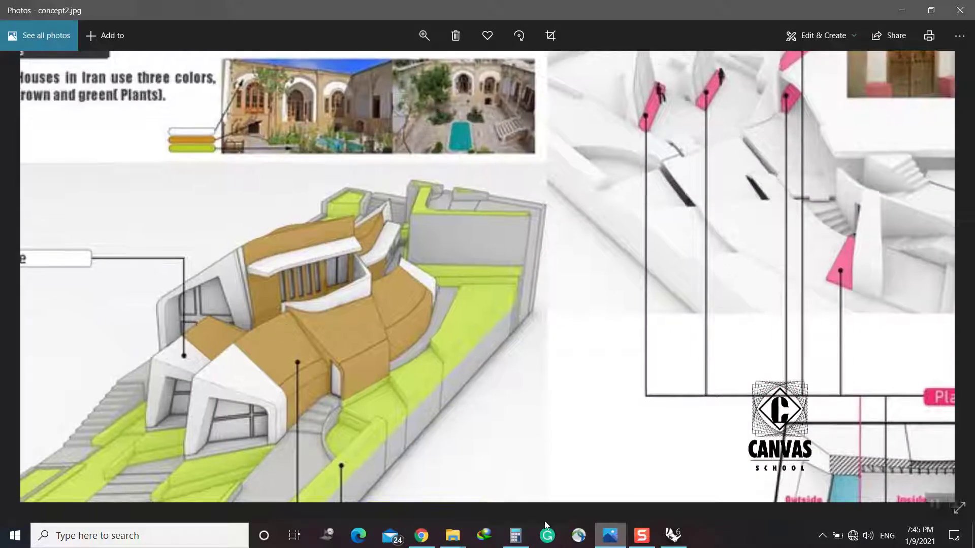
left_click(608, 536)
Extract V-direction isocurves from the curved inner wall between the small projecting wall and the back corner
scroll(487, 207, "up", 5)
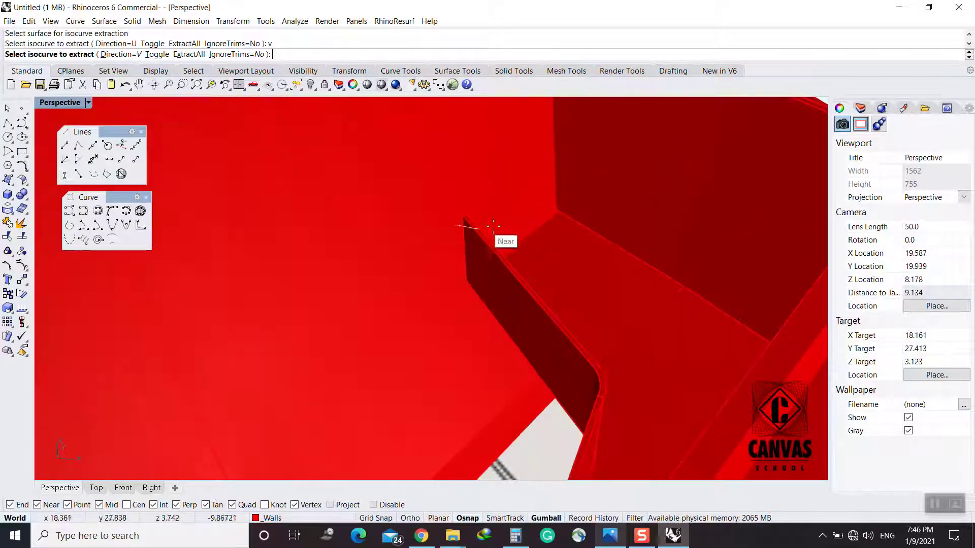
left_click(602, 226)
left_click(499, 255)
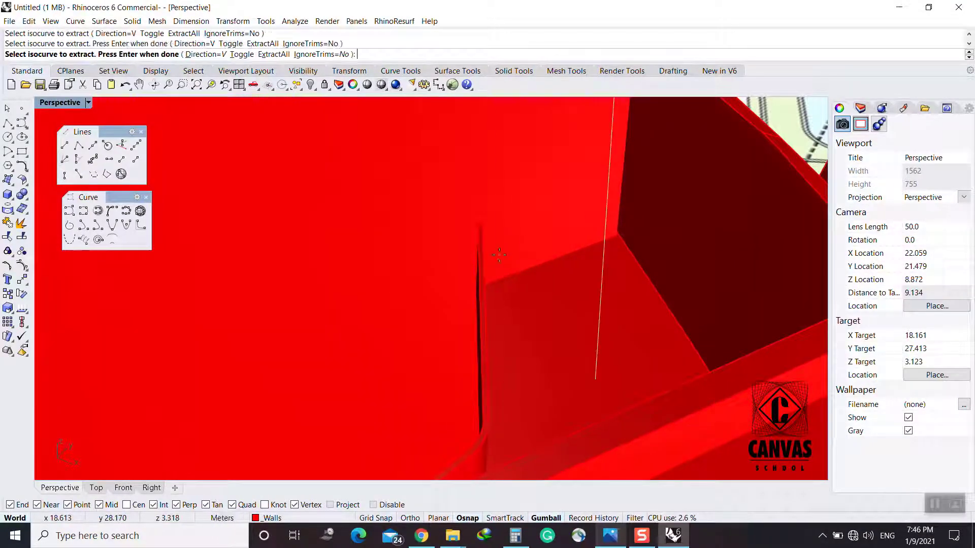
right_click(497, 255)
Try to extract a row of V-direction isocurves along the curved inner wall beside the small projecting wall, and undo the extraction
scroll(512, 261, "down", 4)
right_click_drag(512, 262, 465, 291)
right_click(457, 285)
left_click(437, 271)
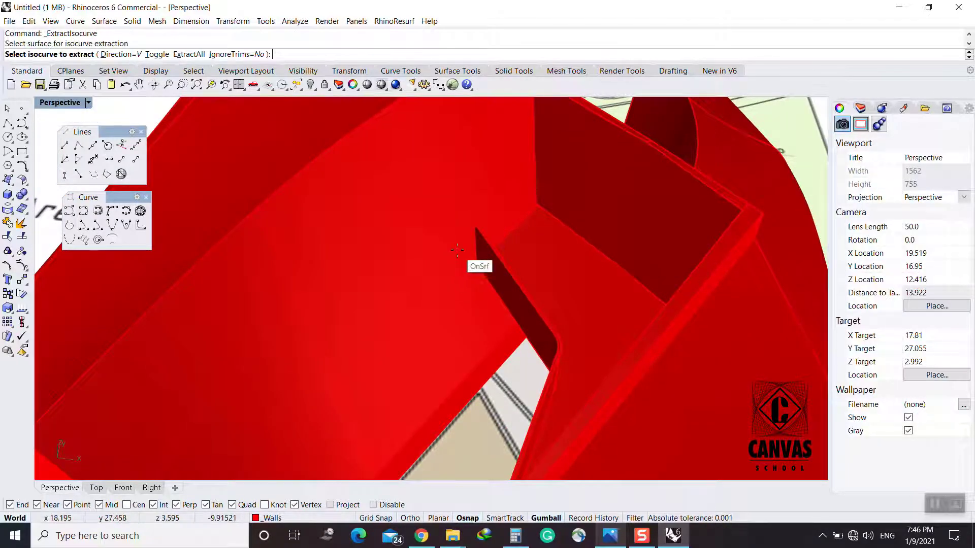
left_click(609, 536)
left_click(609, 535)
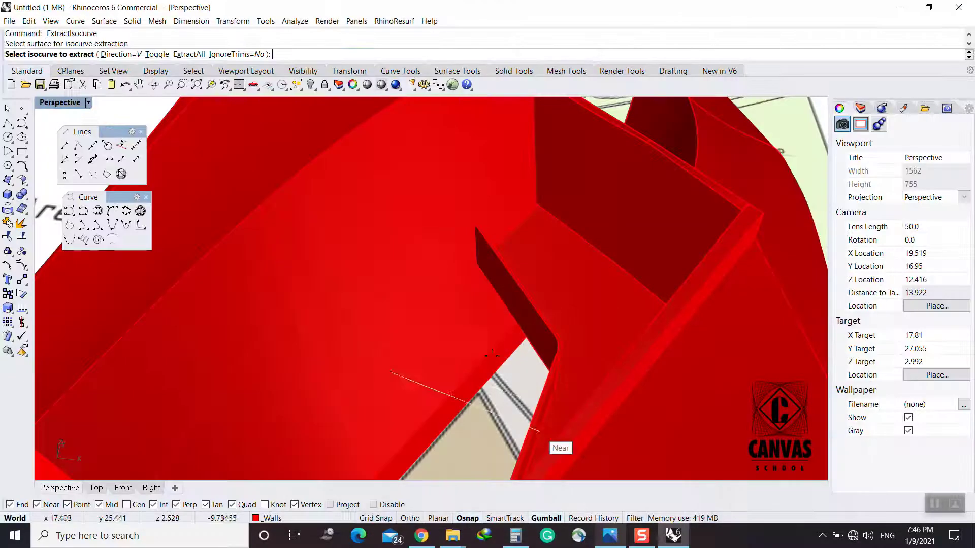
left_click(461, 300)
left_click(461, 299)
left_click(442, 285)
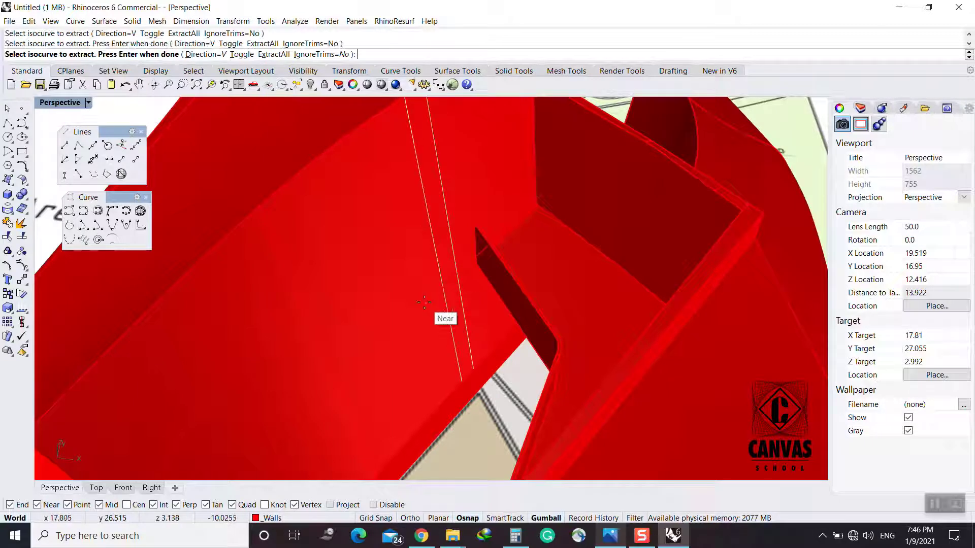
left_click(417, 307)
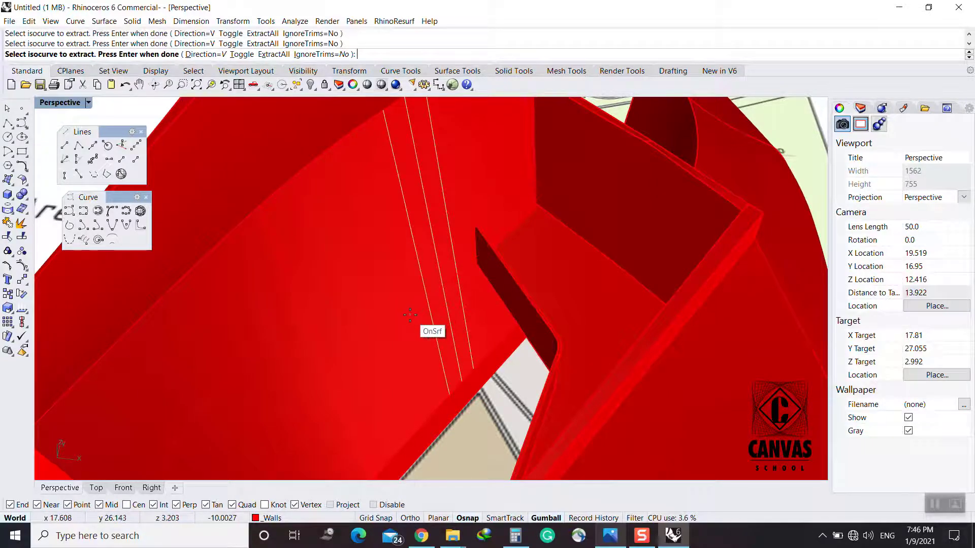
left_click(415, 352)
left_click(401, 372)
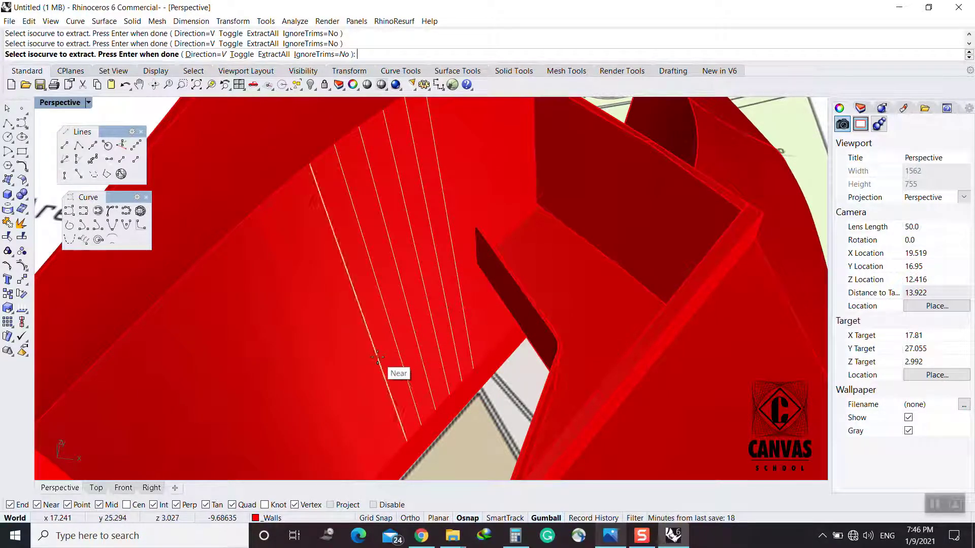
left_click(377, 357)
left_click(362, 380)
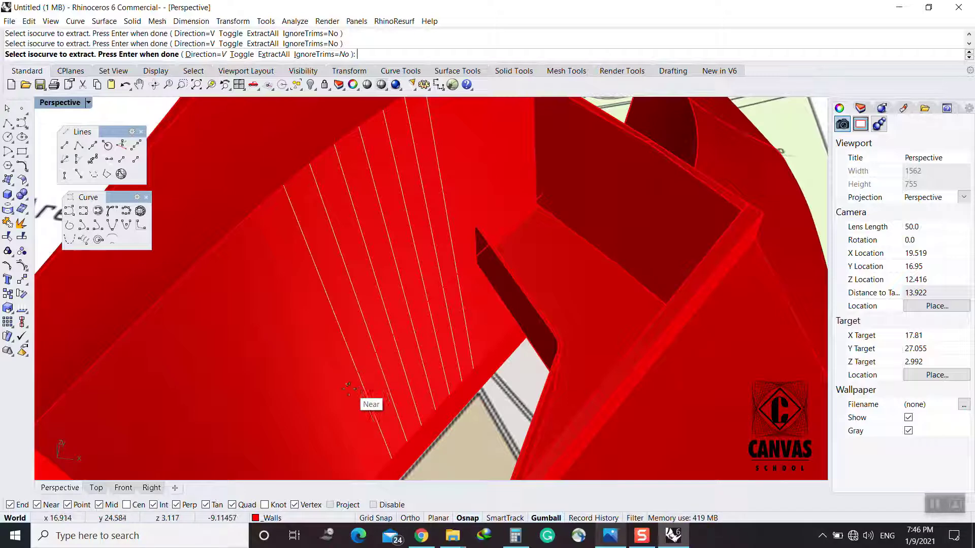
key("Return")
key("ctrl+z")
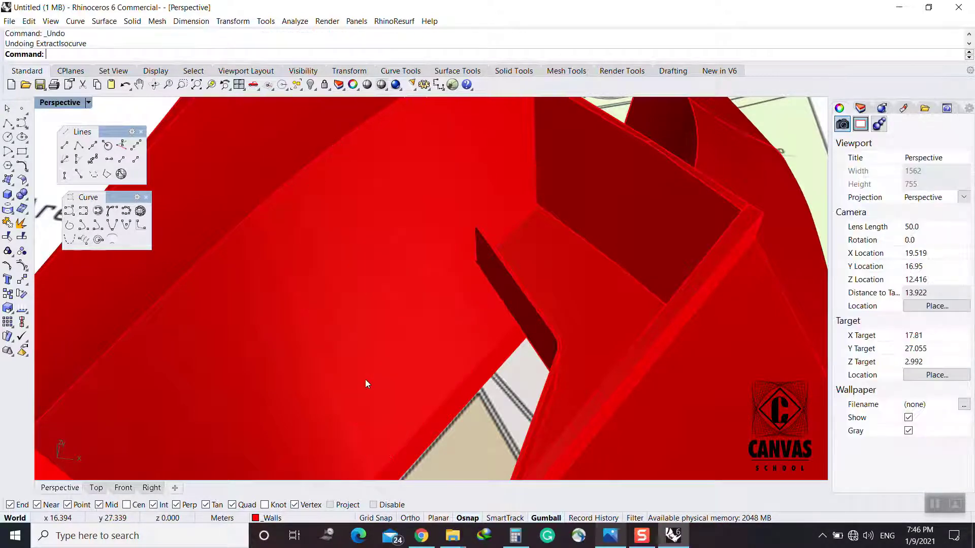
Extract a closely spaced row of V-direction isocurves along the curved inner wall, starting at the small projecting wall
key("Return")
left_click(414, 321)
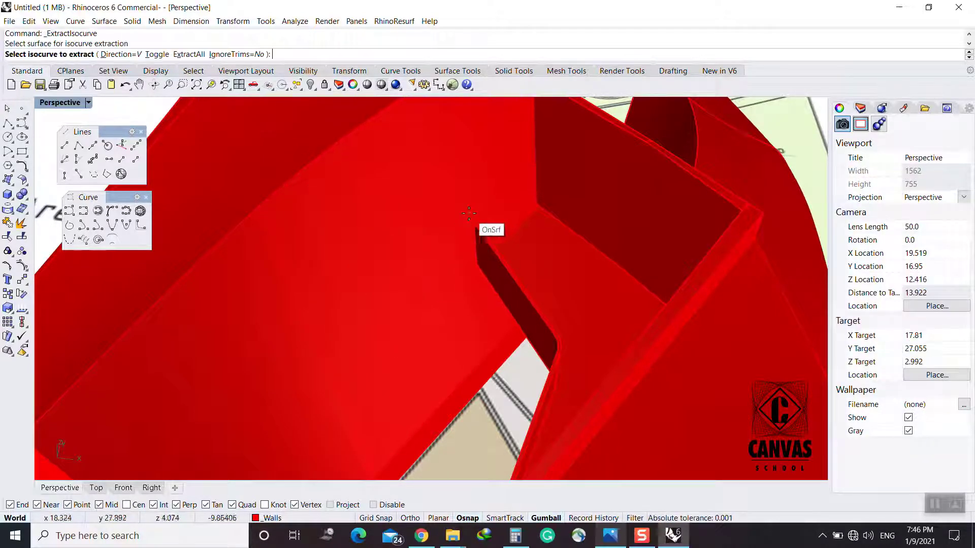
left_click(466, 212)
left_click(452, 234)
left_click(441, 238)
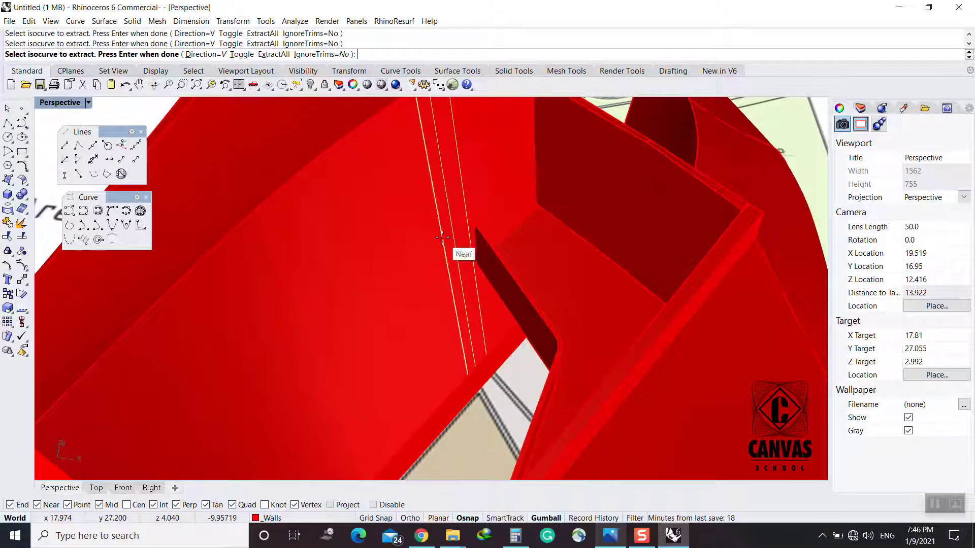
left_click(408, 269)
left_click(414, 264)
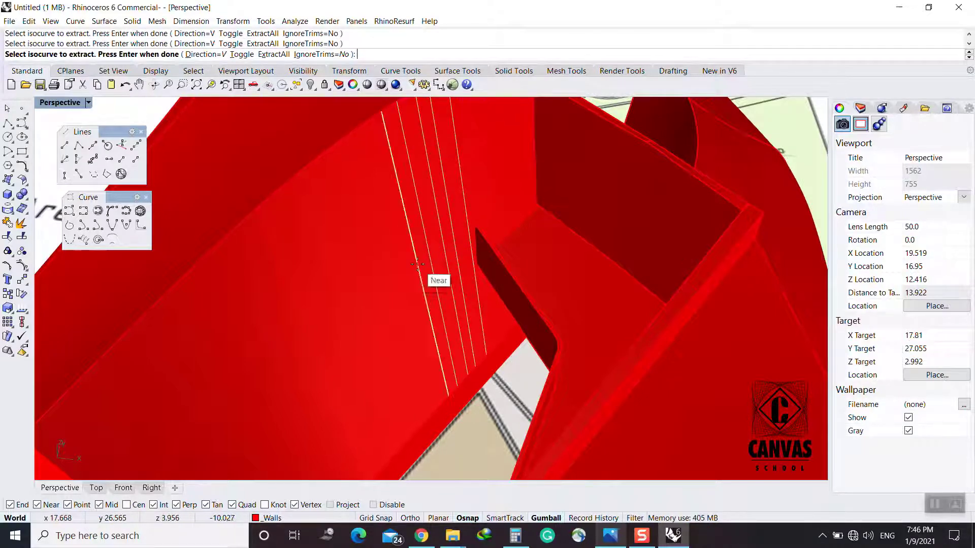
left_click(397, 283)
left_click(384, 300)
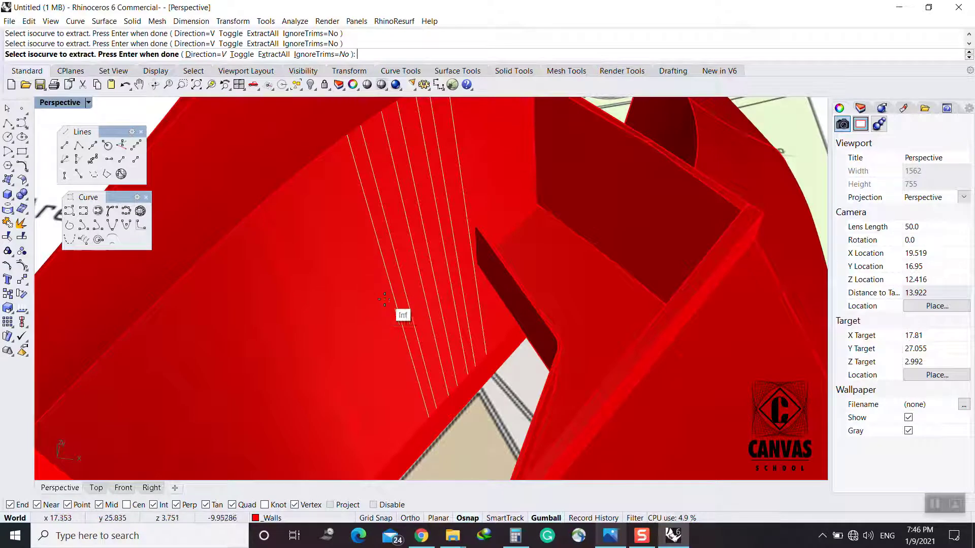
left_click(378, 305)
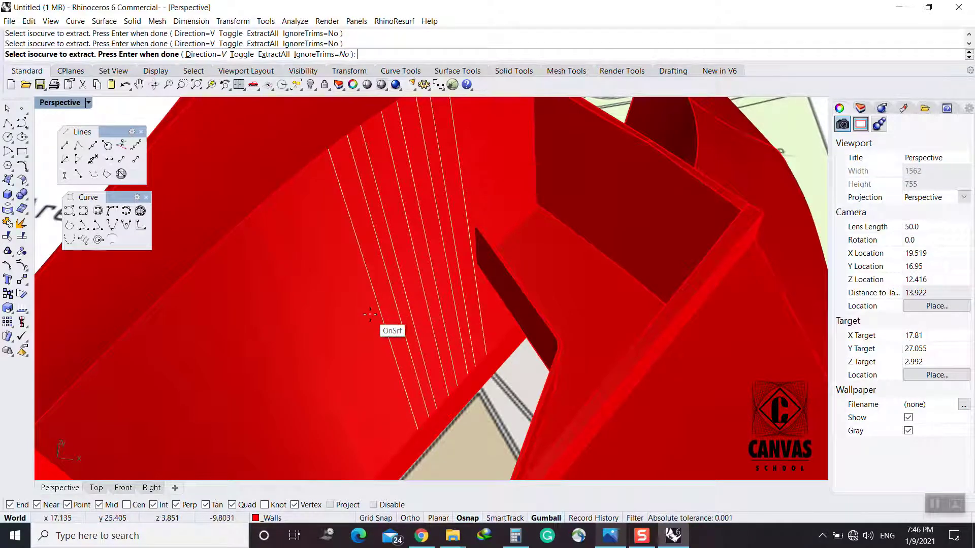
left_click(369, 315)
left_click(357, 329)
key("Return")
key("Escape")
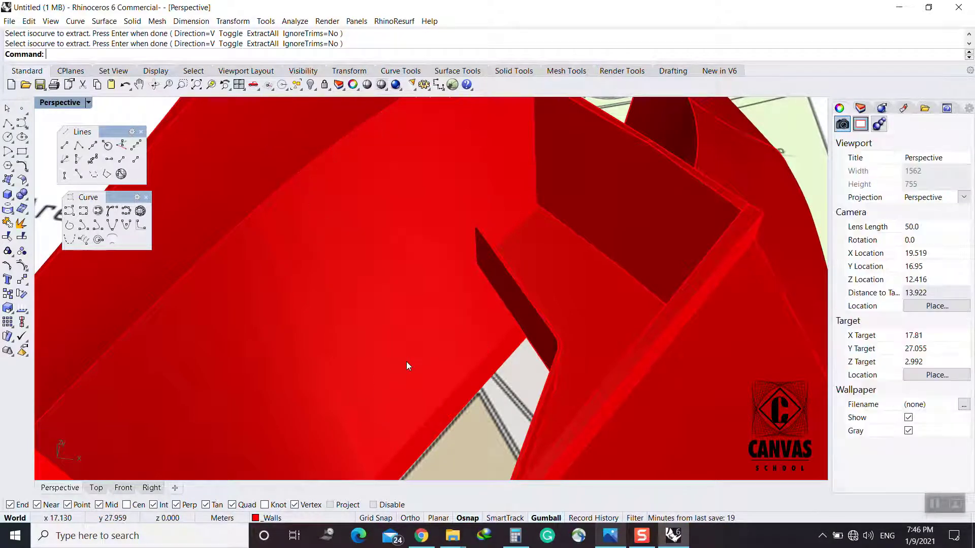
key("Return")
scroll(406, 362, "down", 4)
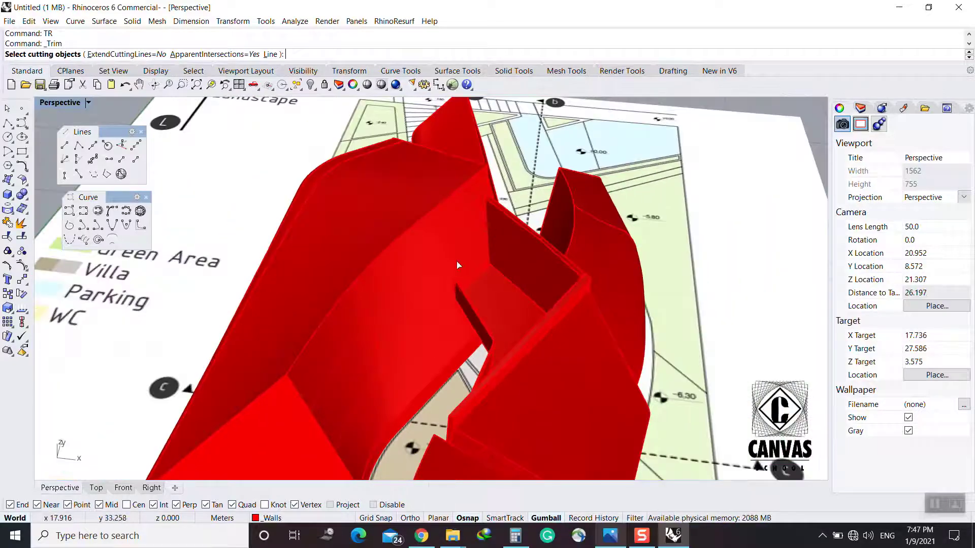
right_click_drag(458, 265, 461, 287, "shift")
key("Escape")
Using all curves as cutting objects, trim the new isocurves above the upper lengthwise curve on the curved inner wall
left_click(297, 89)
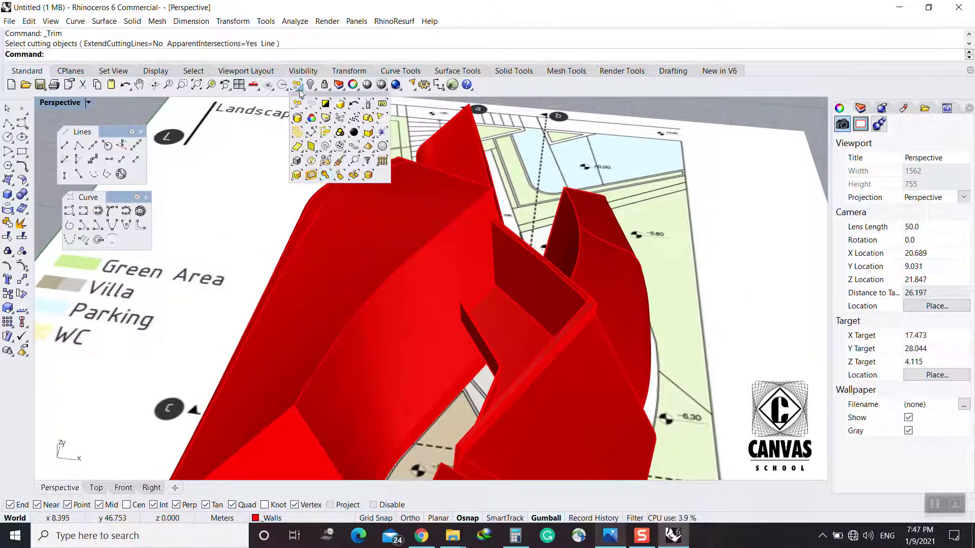
left_click(325, 147)
scroll(425, 351, "up", 5)
type("TR")
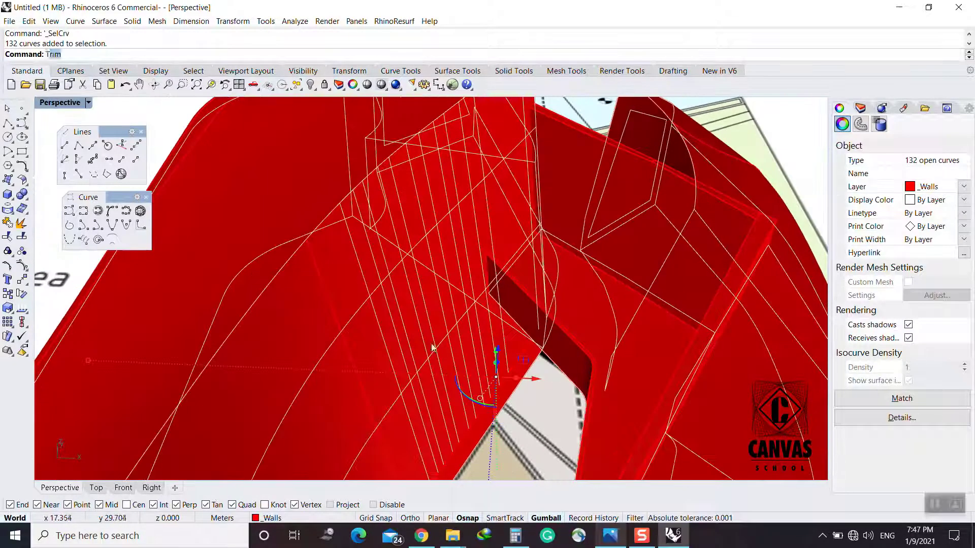
key("Return")
right_click_drag(366, 322, 369, 322)
left_click(313, 287)
left_click(332, 282)
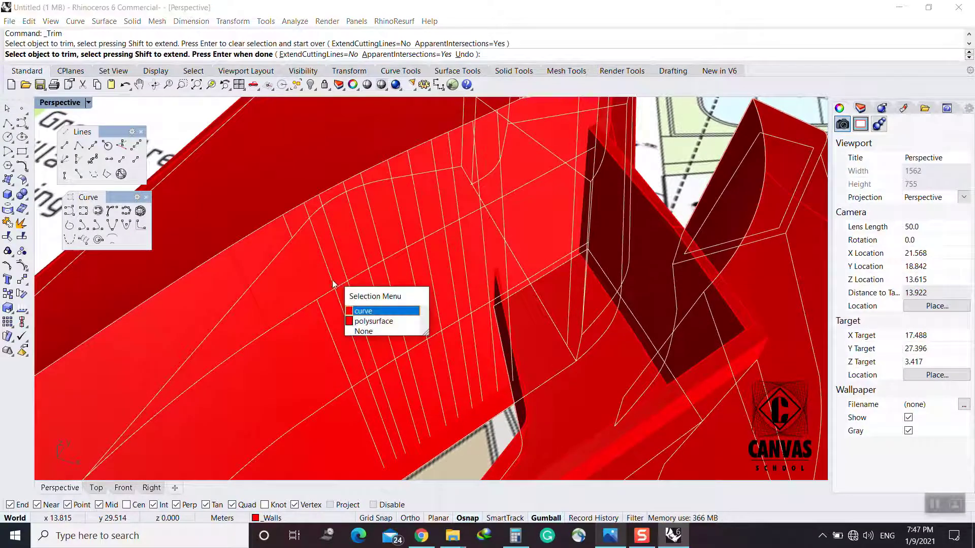
left_click(365, 313)
left_click(291, 234)
left_click(320, 259)
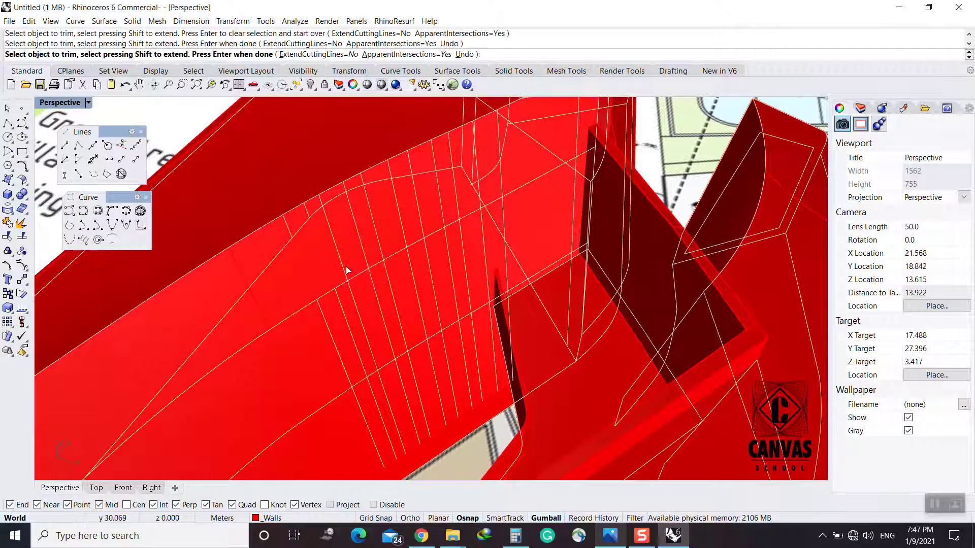
left_click(347, 275)
left_click(376, 300)
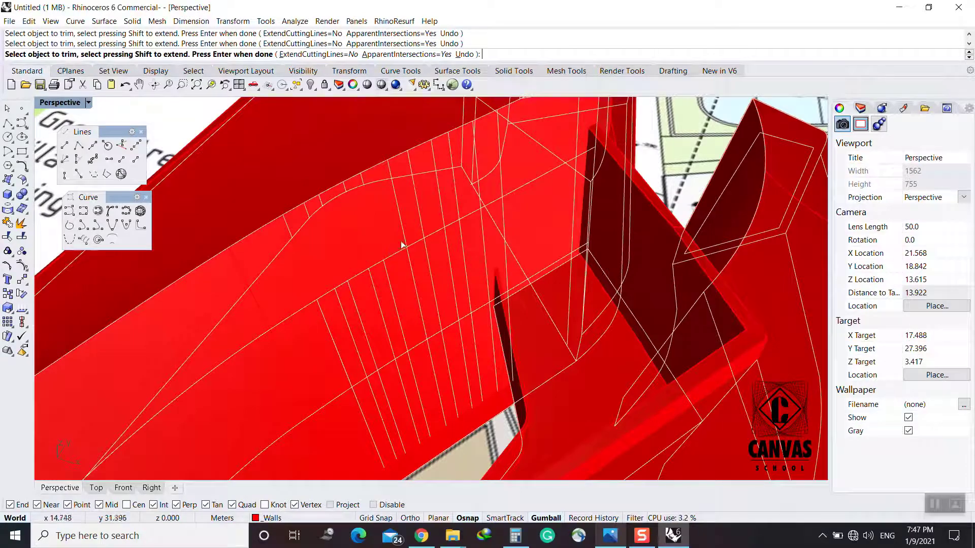
left_click(424, 231)
left_click(444, 221)
left_click(472, 249)
left_click(463, 222)
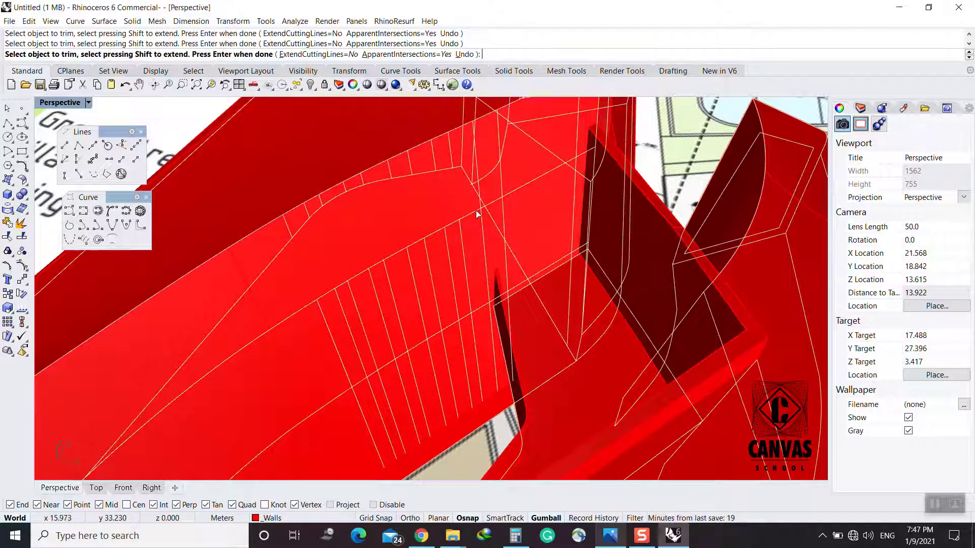
Trim the wide opening's two side isocurves above the upper lengthwise curve near the back corner
right_click_drag(483, 246, 506, 236, "shift")
left_click(462, 242)
left_click(487, 270)
left_click(558, 210)
left_click(584, 241)
Trim the lower lengthwise curve on both sides of the wide opening near the back corner
right_click_drag(563, 255, 544, 294)
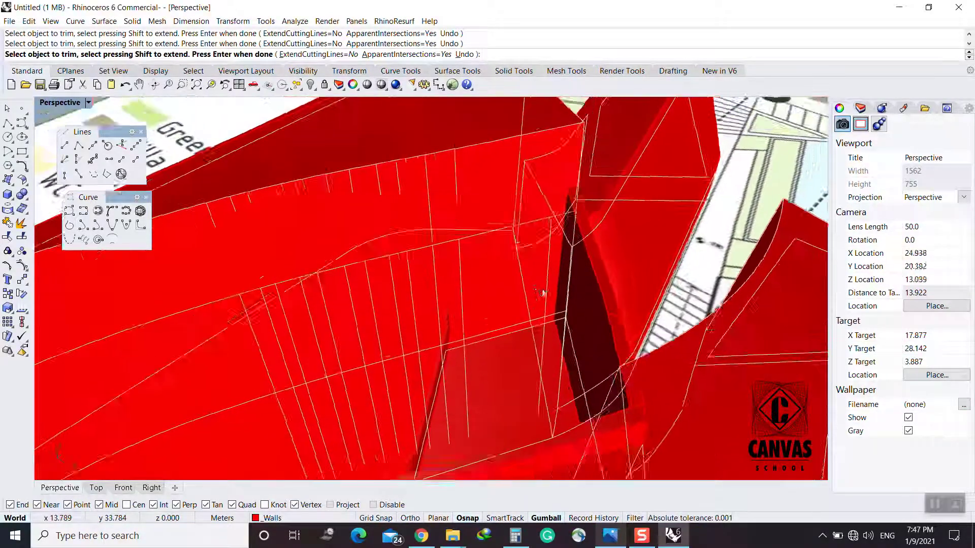
scroll(539, 312, "up", 10)
scroll(388, 374, "down", 2)
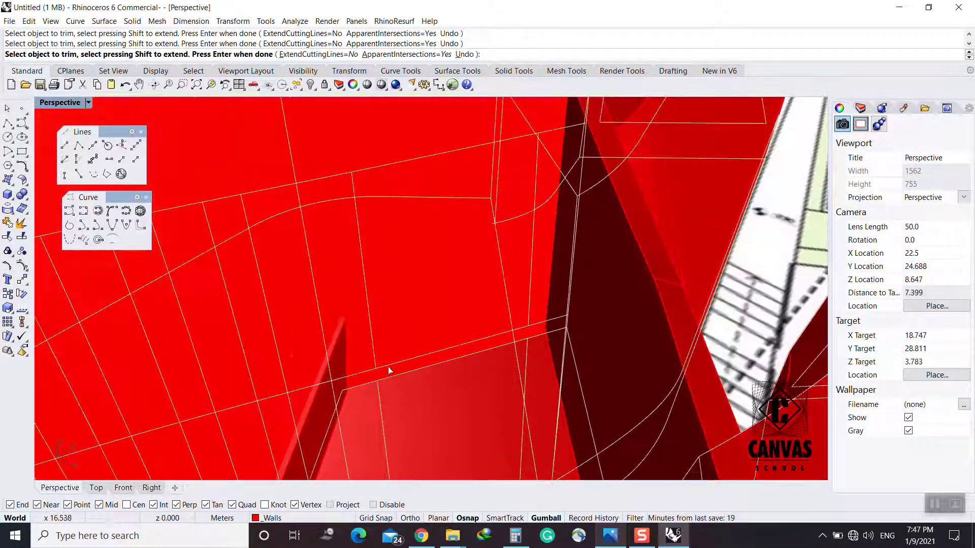
left_click(376, 378)
left_click(399, 406)
left_click(552, 320)
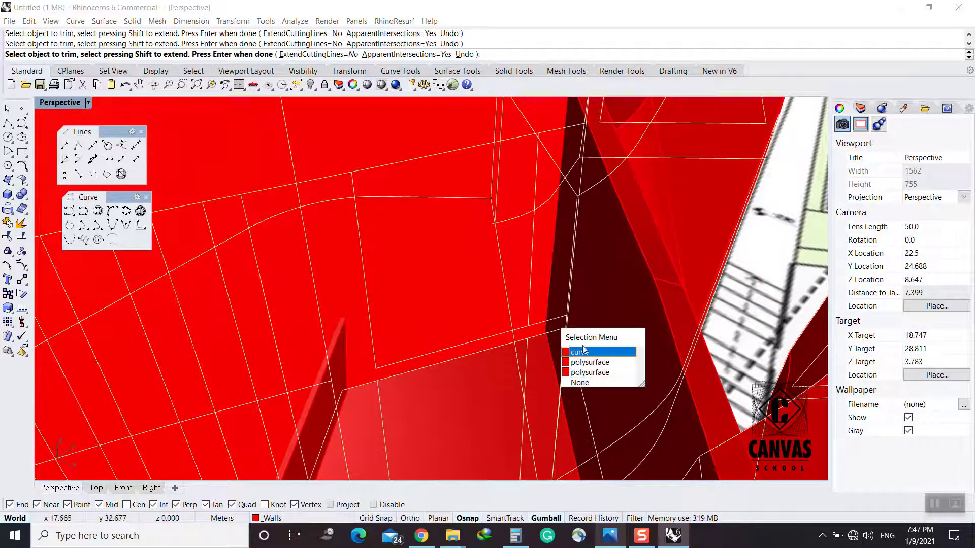
left_click(579, 350)
Trim the upper lengthwise curve on both sides of the wide opening to leave a closed four-sided outline
scroll(558, 131, "down", 4)
right_click_drag(523, 188, 563, 160)
scroll(462, 158, "down", 4)
right_click_drag(462, 159, 380, 244)
left_click(450, 178)
left_click(501, 208)
left_click(549, 163)
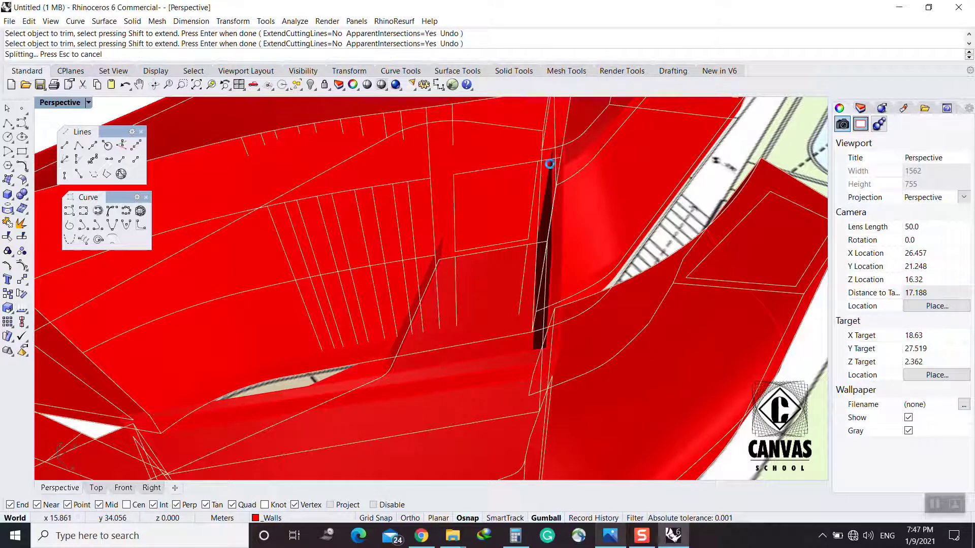
scroll(553, 170, "up", 3)
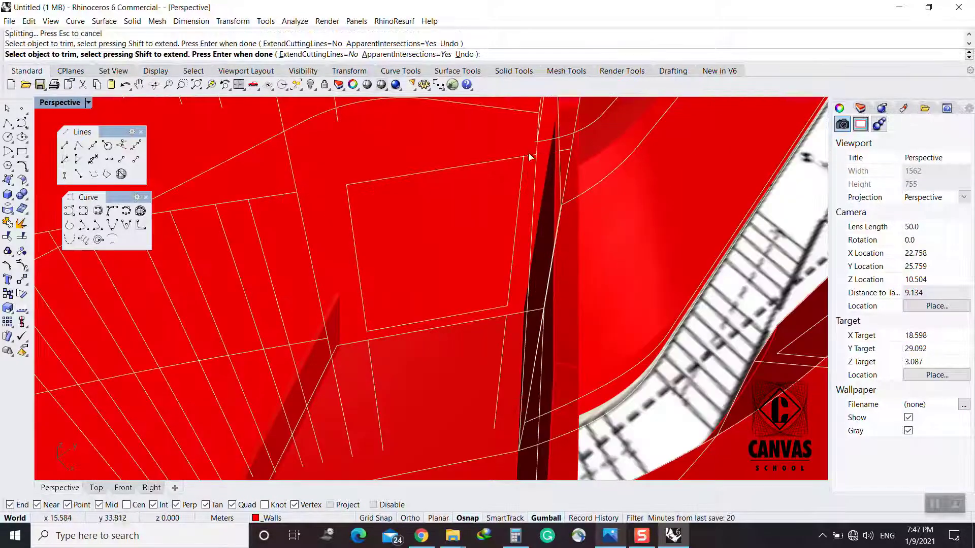
left_click(555, 174)
left_click(560, 187)
left_click(566, 151)
left_click(593, 183)
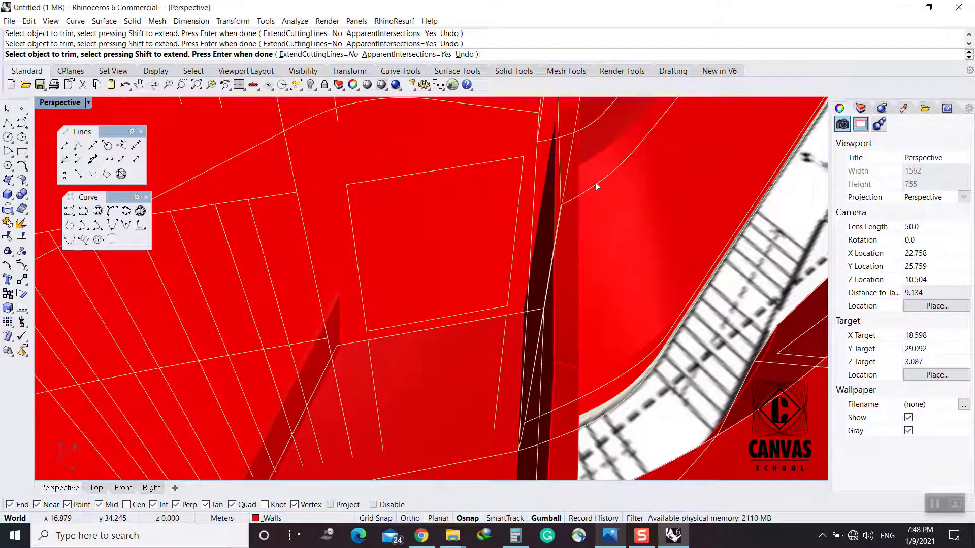
Trim the upper lengthwise curve between alternate isocurves to leave only the top edges of the narrow slots
scroll(593, 184, "down", 6)
right_click_drag(477, 217, 506, 195)
left_click(426, 182)
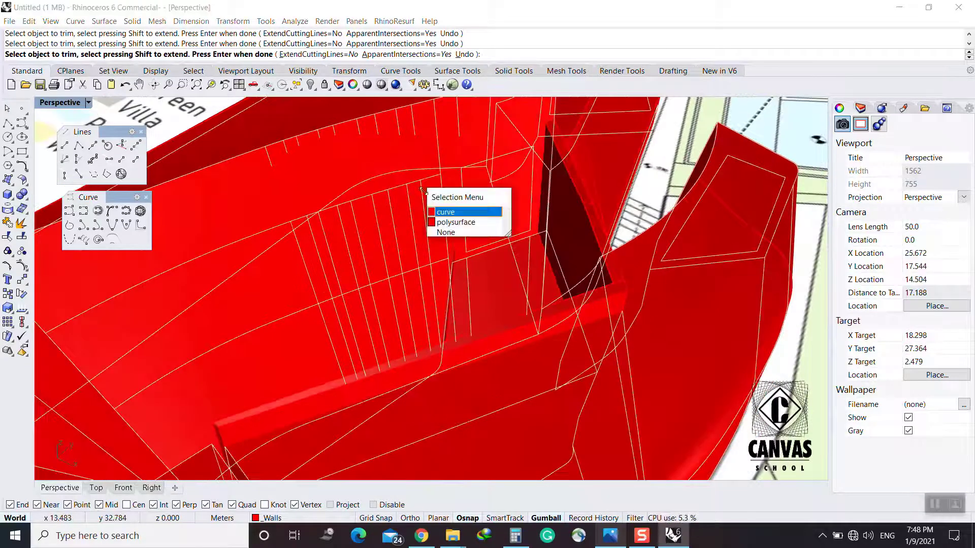
left_click(440, 212)
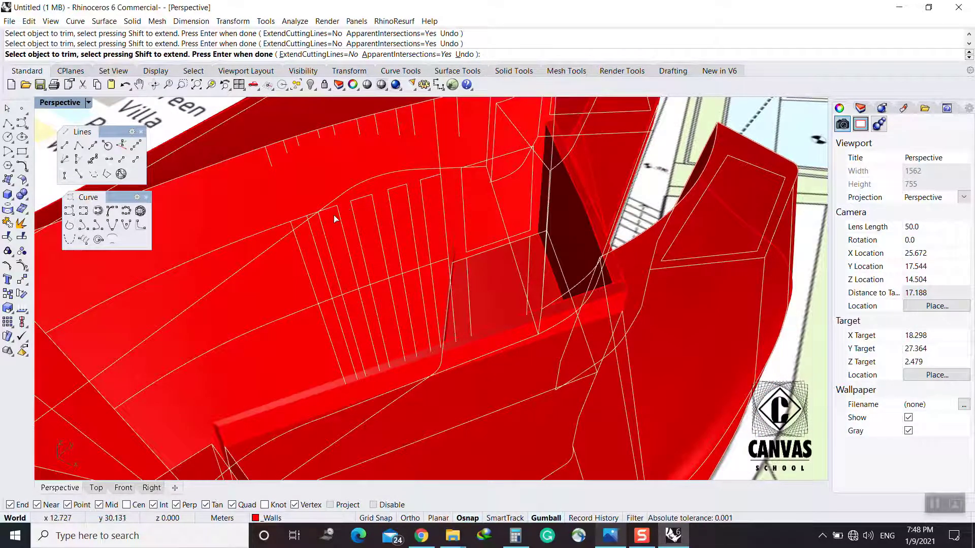
scroll(329, 219, "up", 2)
left_click(315, 215)
left_click(351, 247)
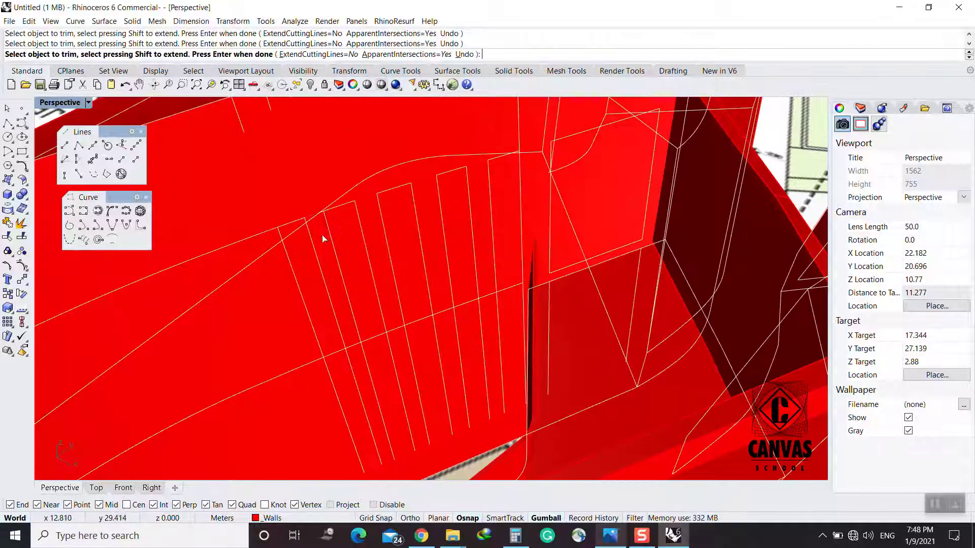
left_click(336, 204)
left_click(358, 239)
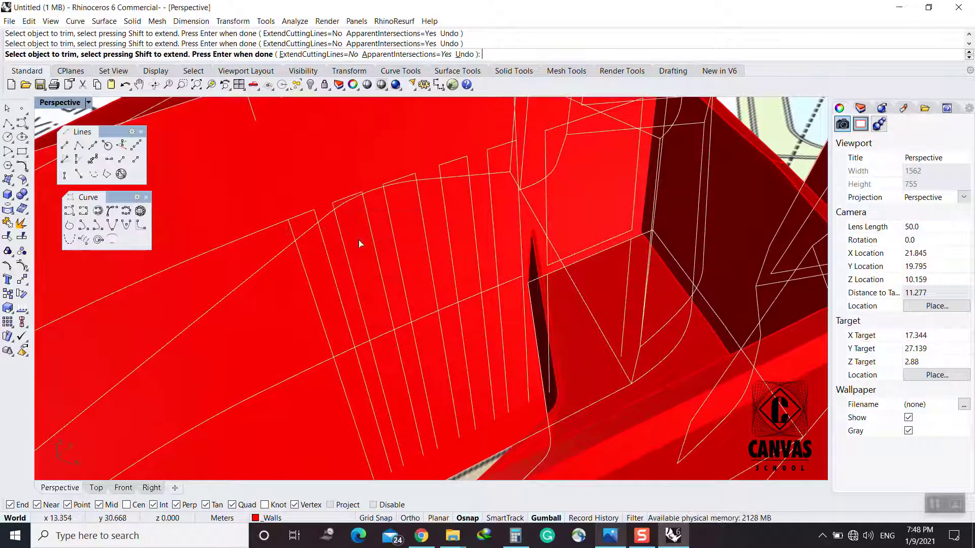
Trim the lower lengthwise curve in the gaps between the narrow slots
left_click(366, 351)
left_click(396, 376)
left_click(406, 325)
left_click(434, 349)
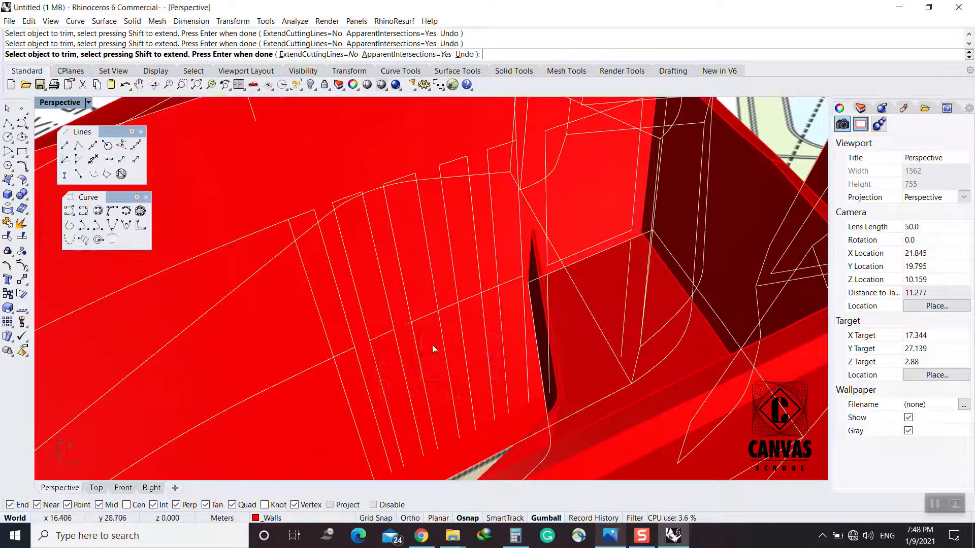
Trim the isocurve tails below the narrow slots and the lower lengthwise curve beside the outermost slot, leaving closed slot outlines
right_click_drag(507, 322, 525, 337)
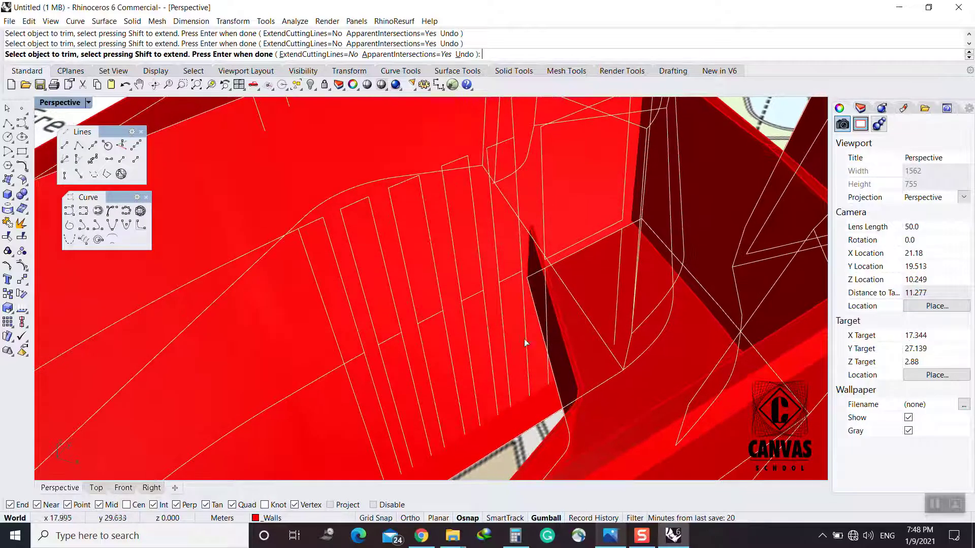
left_click(514, 361)
left_click(527, 359)
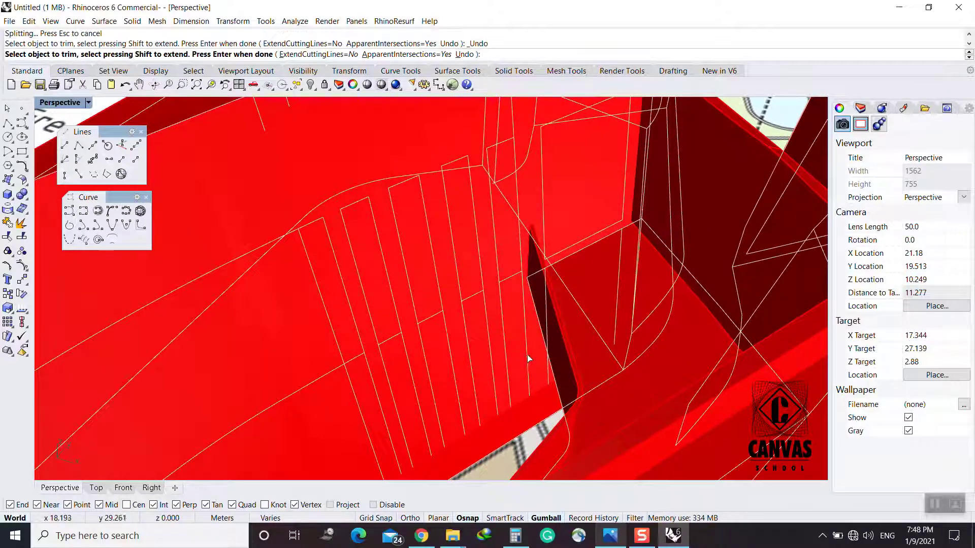
left_click(506, 370)
left_click(493, 378)
left_click(473, 384)
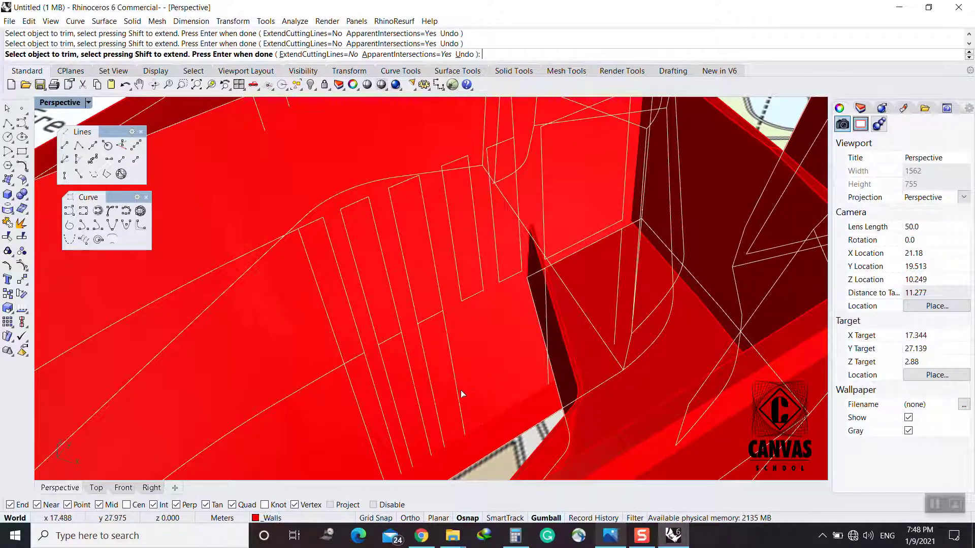
left_click(434, 399)
left_click(321, 375)
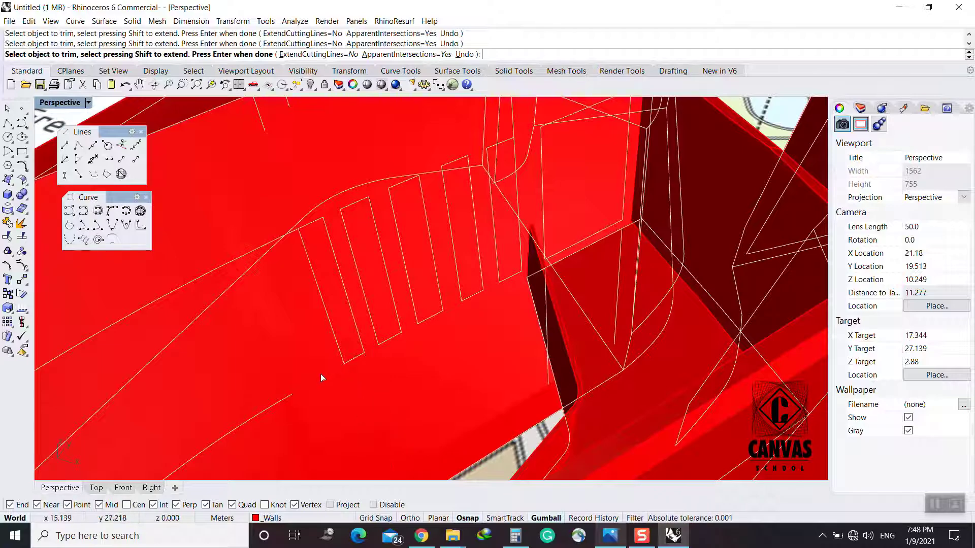
Delete the two leftover curve pieces beyond the lower ends of the narrow slots
right_click_drag(269, 241, 272, 325)
scroll(310, 231, "down", 6)
right_click(271, 324)
left_click(277, 325)
left_click(316, 352)
key("Delete")
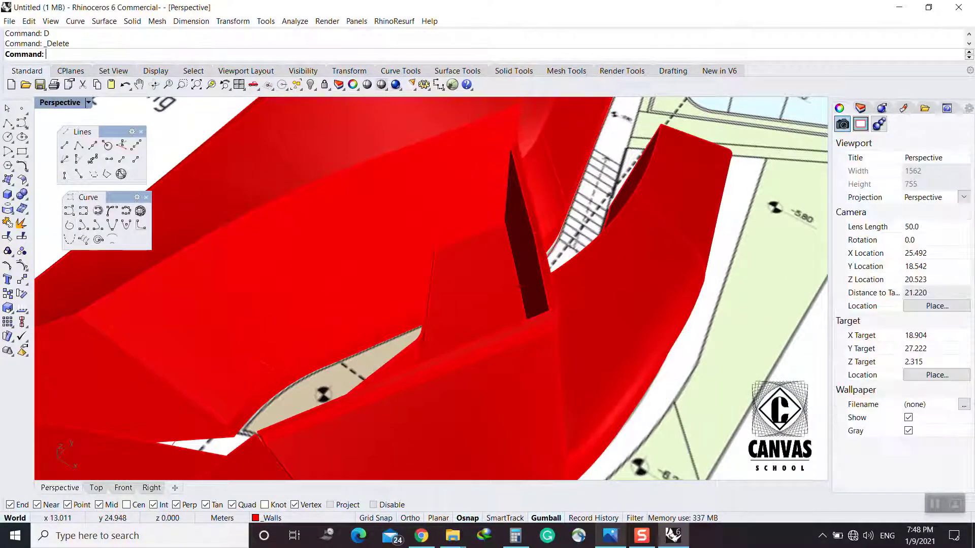
left_click(249, 271)
key("Delete")
Select the remaining construction curves on the curved slot wall and delete them
right_click_drag(274, 297, 298, 209)
scroll(369, 234, "down", 5)
left_click(531, 210)
left_click(324, 85)
left_click_drag(240, 198, 380, 315)
right_click_drag(380, 314, 323, 280)
left_click(311, 169)
scroll(282, 241, "up", 6)
right_click_drag(282, 242, 244, 217)
left_click_drag(230, 190, 466, 261)
right_click_drag(429, 261, 444, 363)
type("d")
key("space")
Try to trim the short outline curve against the isocurve it meets near the wall's inner corner
scroll(528, 266, "down", 4)
scroll(452, 325, "up", 8)
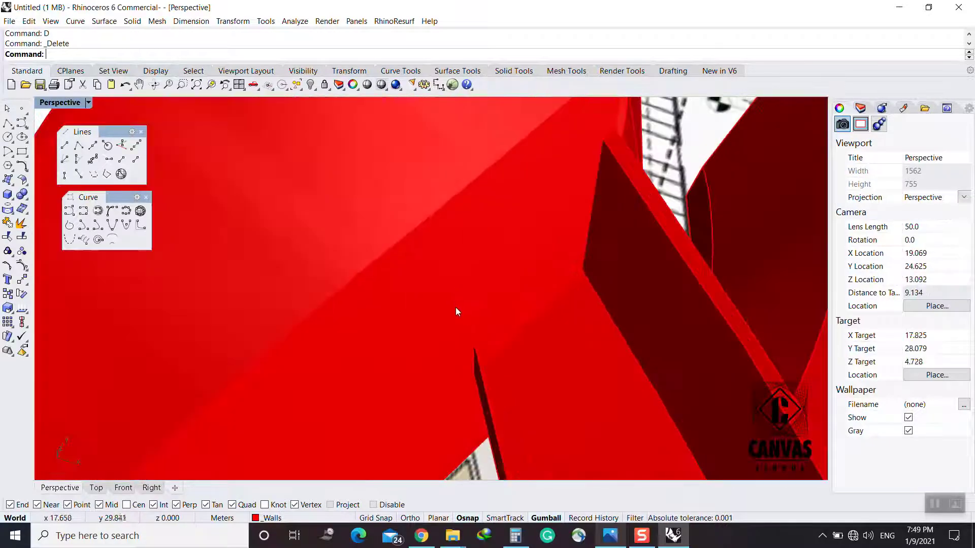
type("tr")
key("space")
left_click(451, 298)
left_click(438, 303)
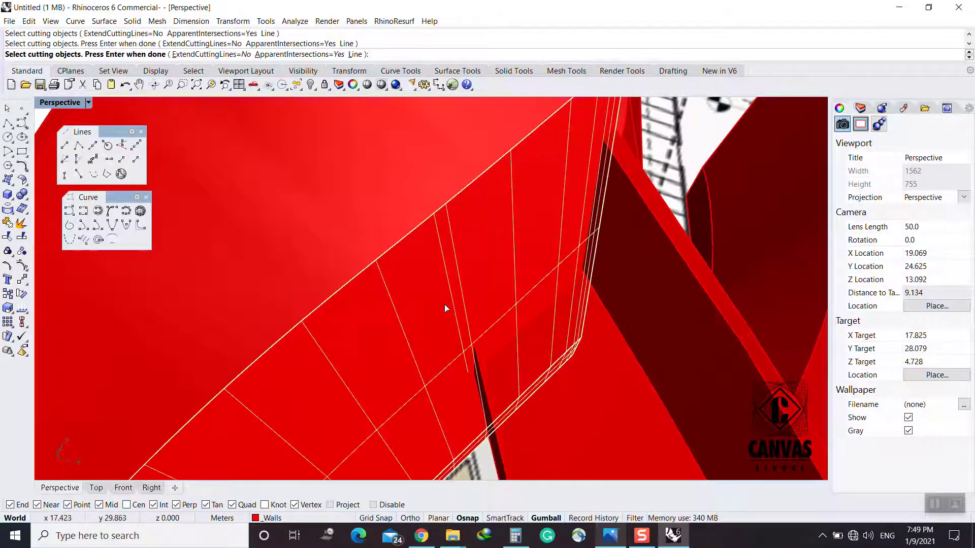
left_click(445, 305)
left_click(449, 306, "ctrl")
key("space")
left_click(456, 303)
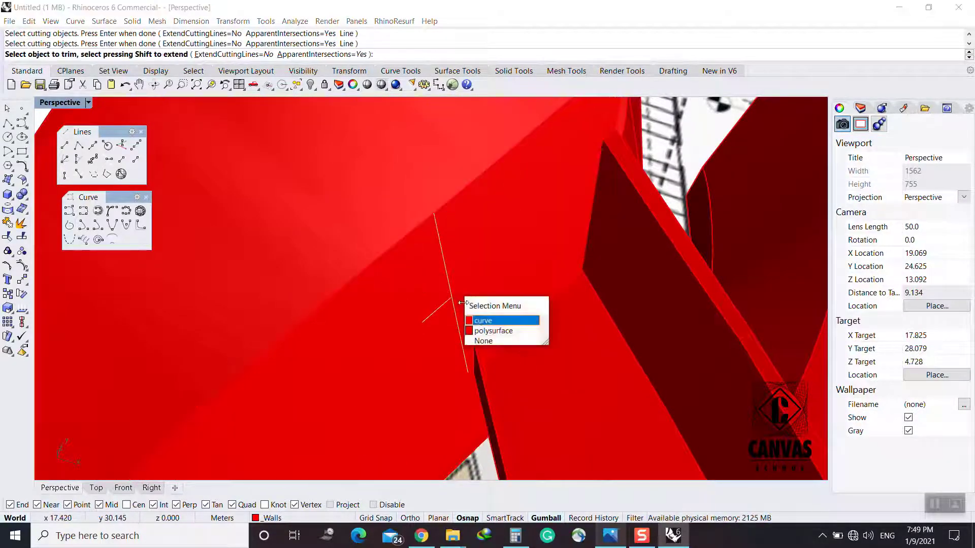
left_click(479, 320)
mouse_move(477, 319)
right_mouse_down()
mouse_move(453, 318)
mouse_move(455, 311)
mouse_move(459, 322)
right_mouse_up()
key("ctrl+z")
key("Escape")
Fillet the two outline curves near the wall's inner corner with radius 0 to make a sharp corner
scroll(456, 317, "up", 4)
type("f")
key("space")
type("r")
key("space")
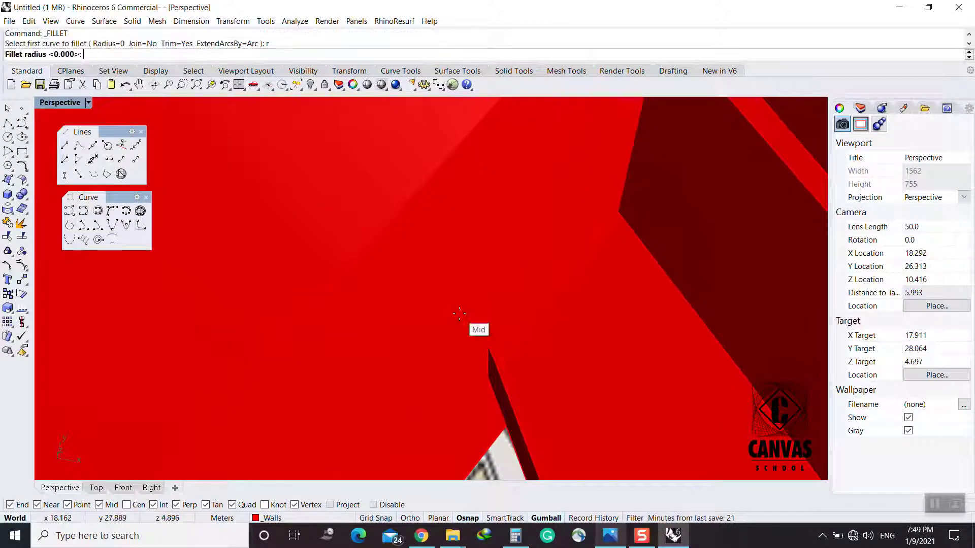
key("Escape")
type("f")
key("space")
type("r")
key("space")
type("0")
key("space")
left_click(459, 312)
left_click(452, 308)
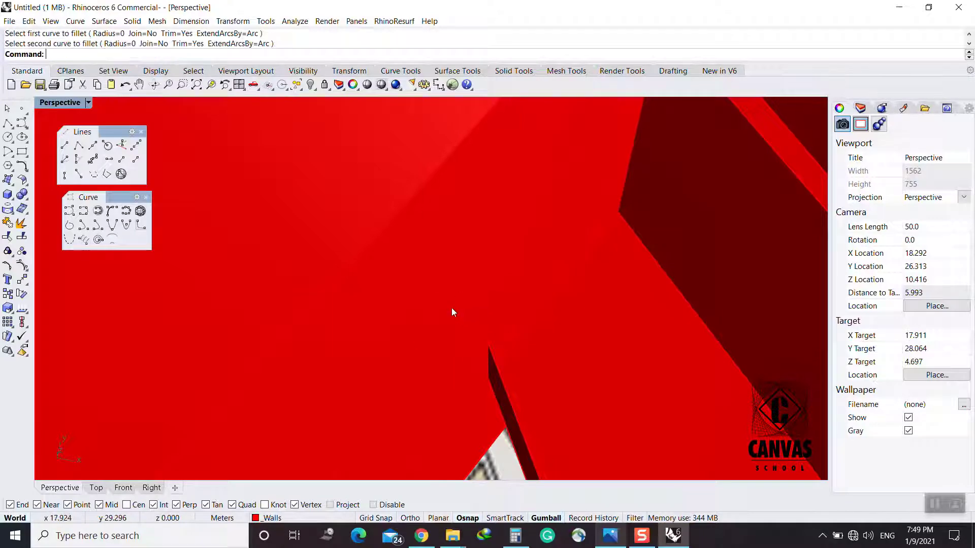
Switch to Photos and examine the concept sheet and the North West and South East elevations for the remaining openings
scroll(452, 306, "down", 6)
right_click_drag(456, 304, 406, 361)
scroll(441, 361, "down", 6)
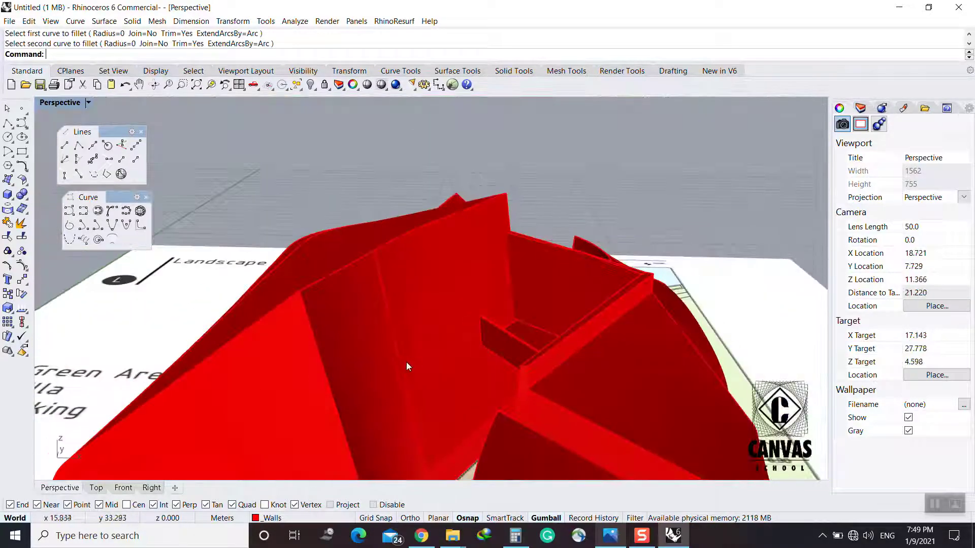
scroll(500, 357, "down", 4)
left_click(610, 543)
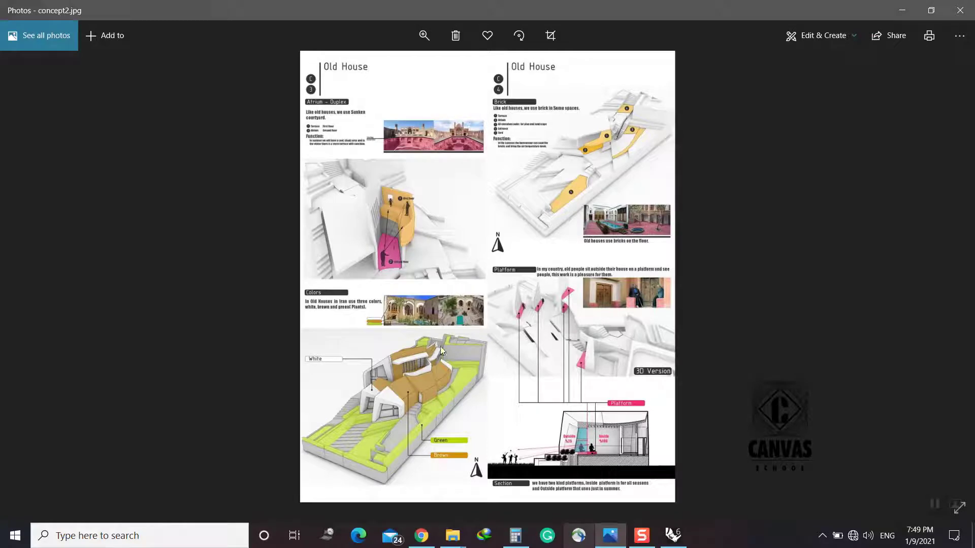
scroll(472, 451, "up", 4)
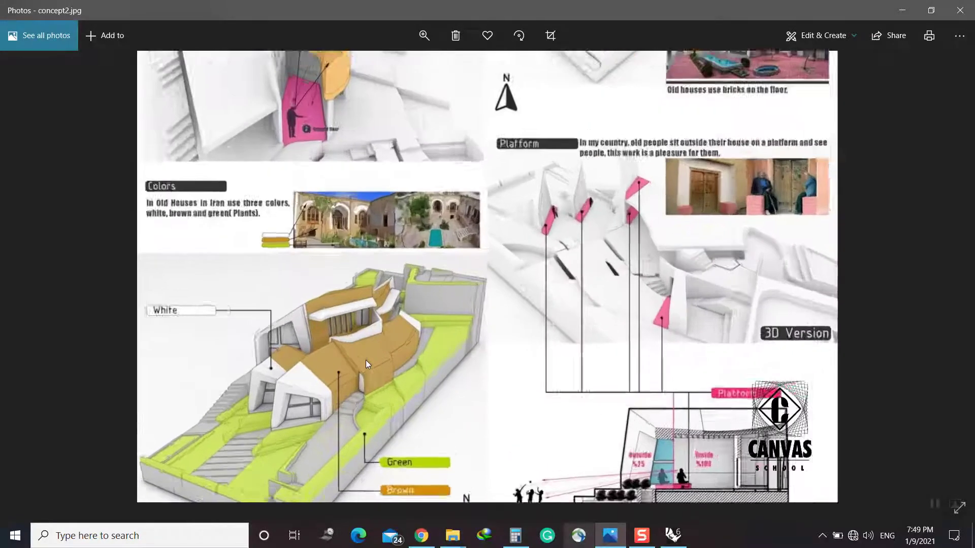
key("Right")
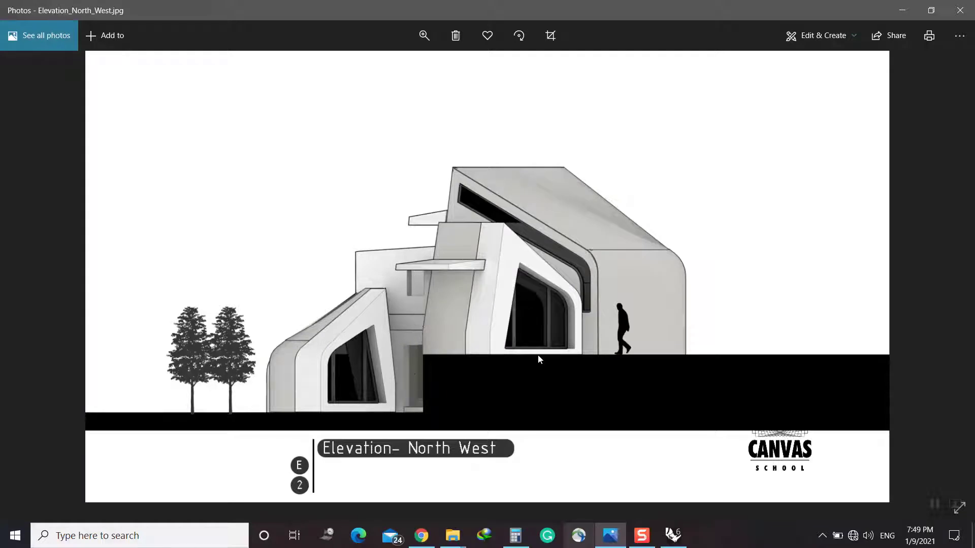
key("Left")
key("Right")
key("Right")
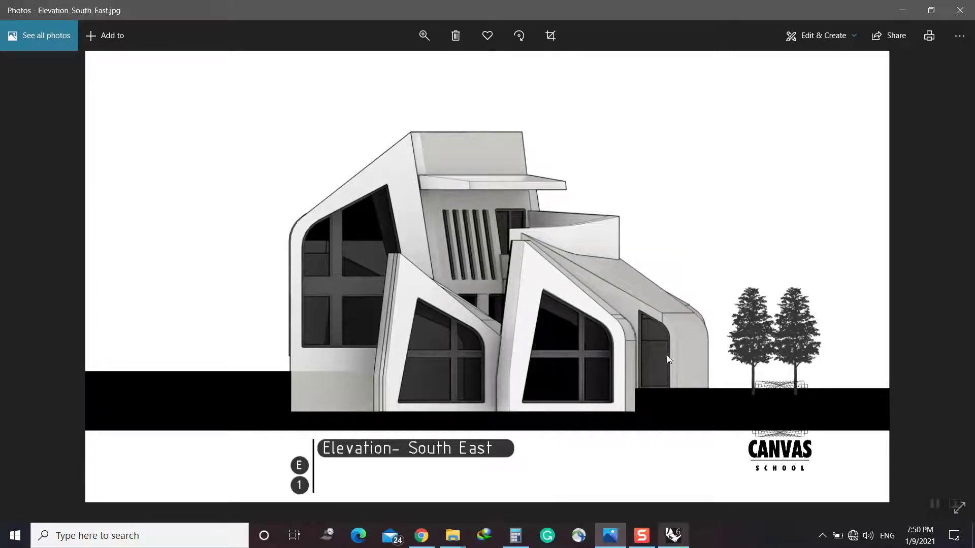
Return to Rhino and compare the outer side wall next to the curved path with the South East elevation
left_click(670, 542)
scroll(599, 421, "down", 4)
right_click_drag(604, 429, 509, 398, "shift")
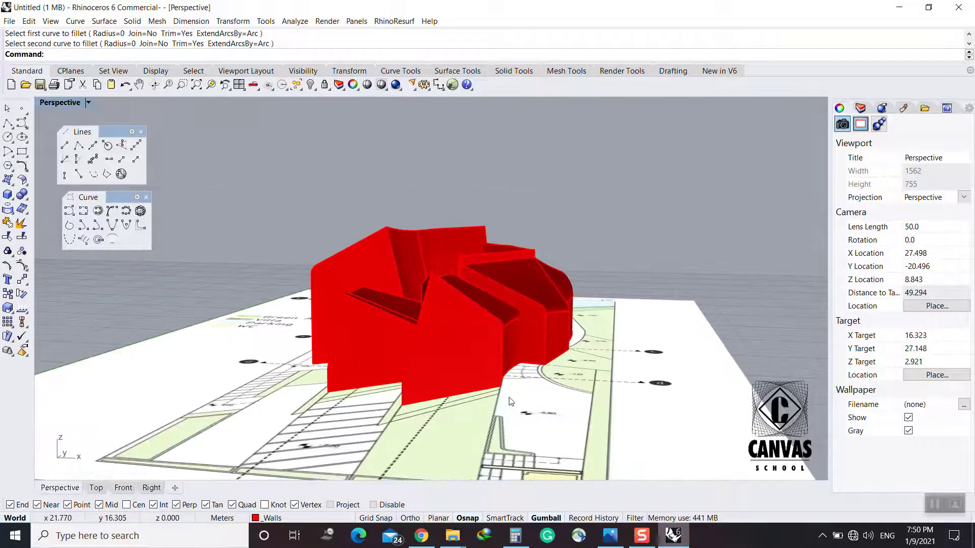
scroll(543, 352, "up", 5)
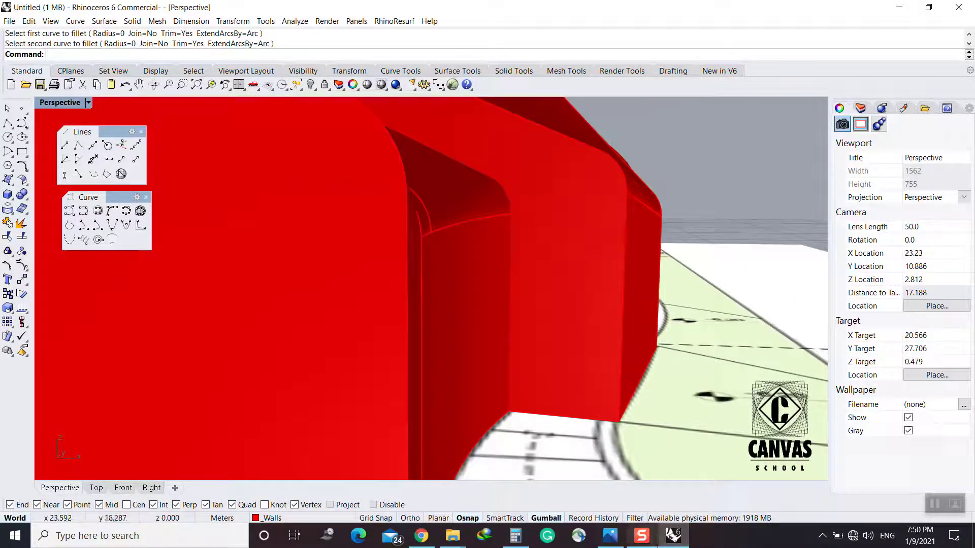
left_click(611, 537)
left_click(608, 538)
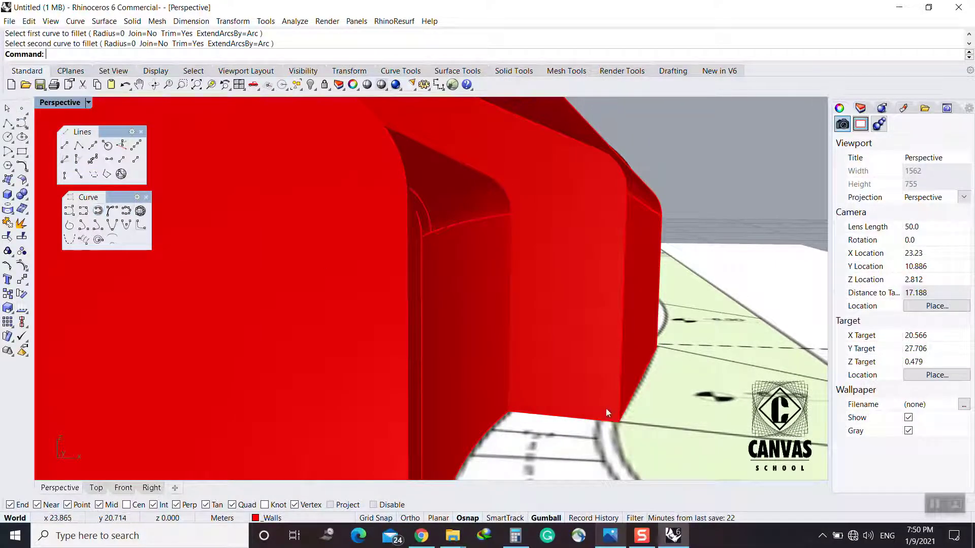
Try offsetting the side wall's outer vertical edge curve across its face with OffsetCrvOnSrf at distance 2
type("OffsetCrvOnSrf")
key("Return")
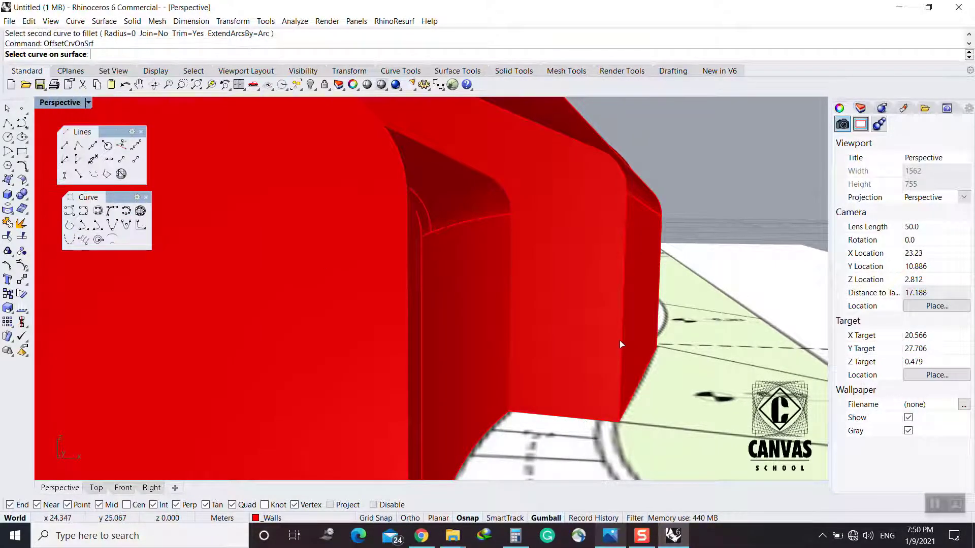
left_click(620, 351)
left_click(656, 383)
left_click(603, 350)
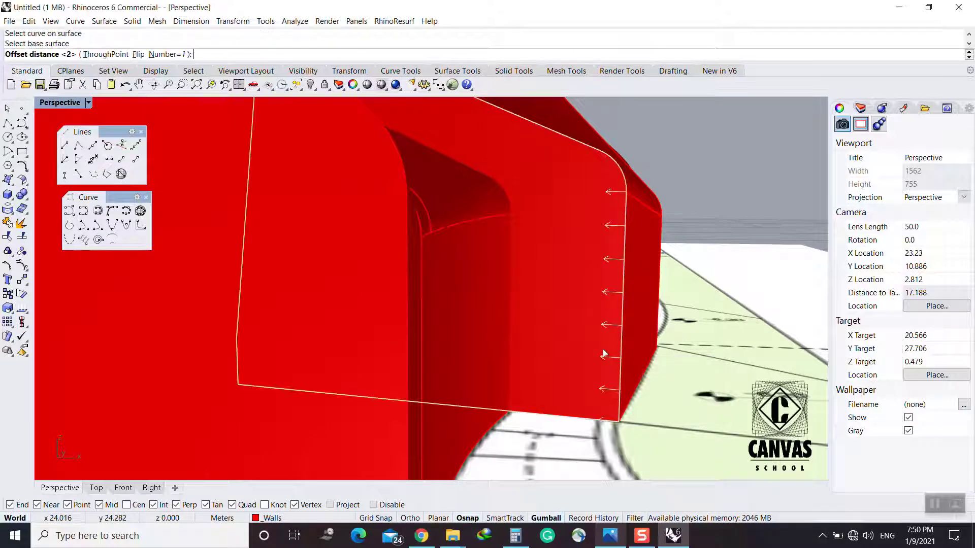
key("Return")
key("ctrl+z")
Offset the side wall's outer vertical edge curve 0.3 inward on the wall surface
key("Return")
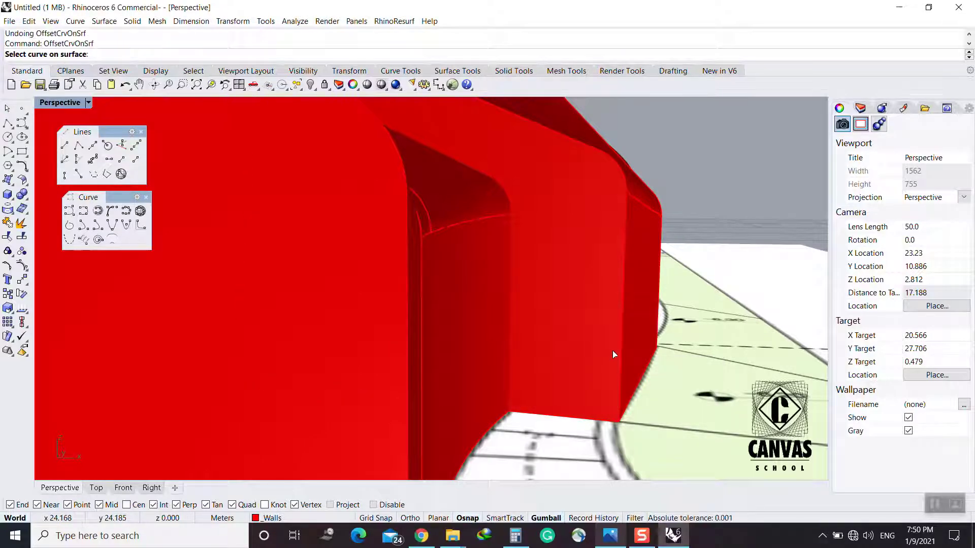
left_click(622, 351)
left_click(648, 384)
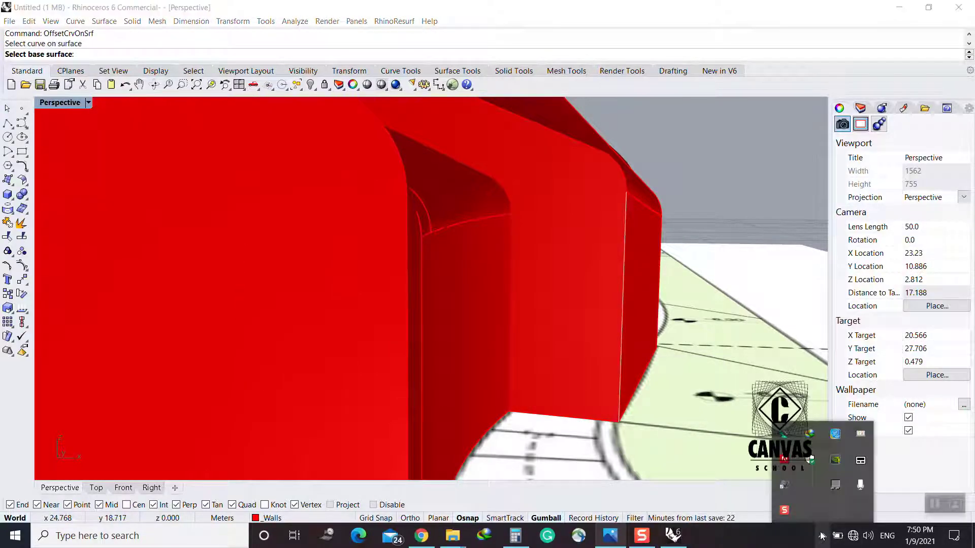
left_click(583, 349)
type(".3")
key("Return")
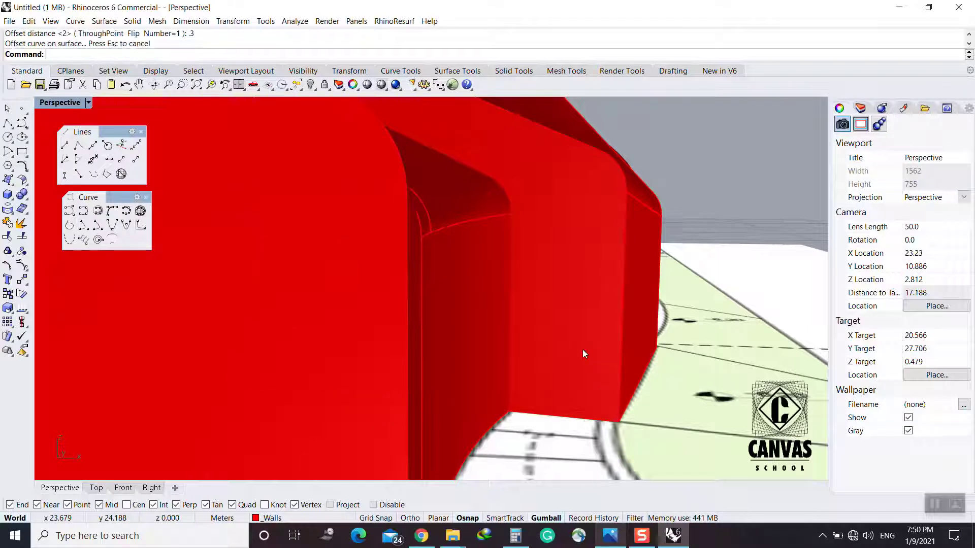
Offset the same outer vertical edge curve inward on the wall surface by 0.1
key("Return")
left_click(620, 351)
left_click(648, 383)
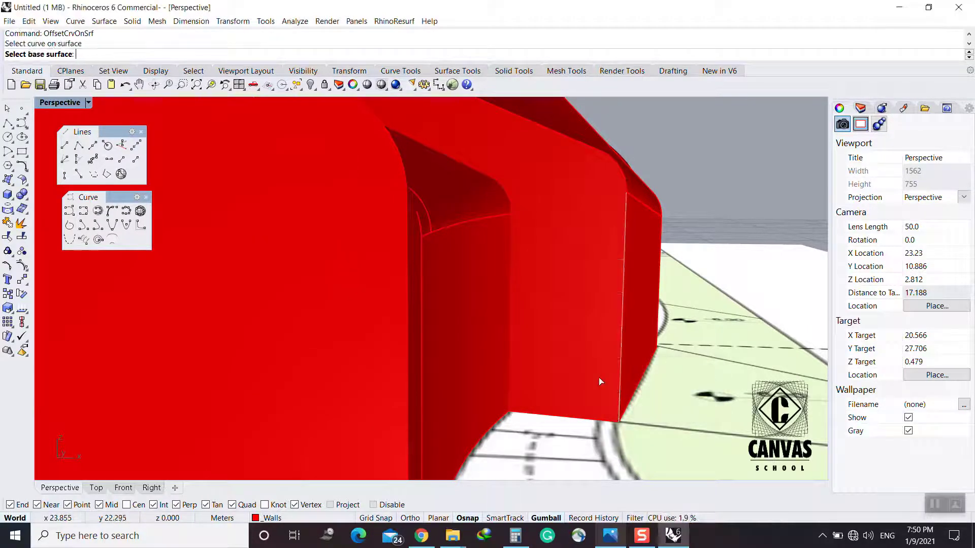
left_click(598, 380)
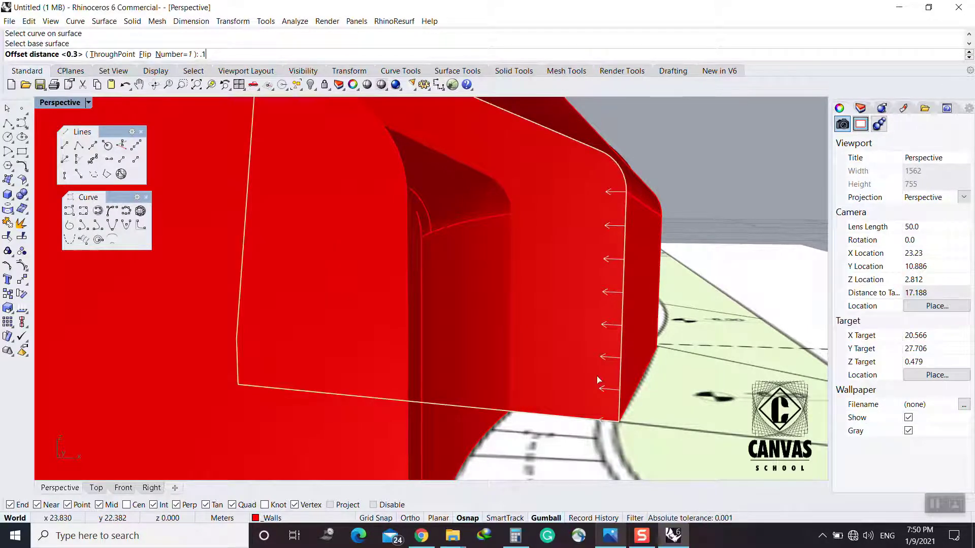
key("Return")
Offset the curve along the wall face's inner vertical edge 0.1 on the same surface
left_click(572, 377)
key("Return")
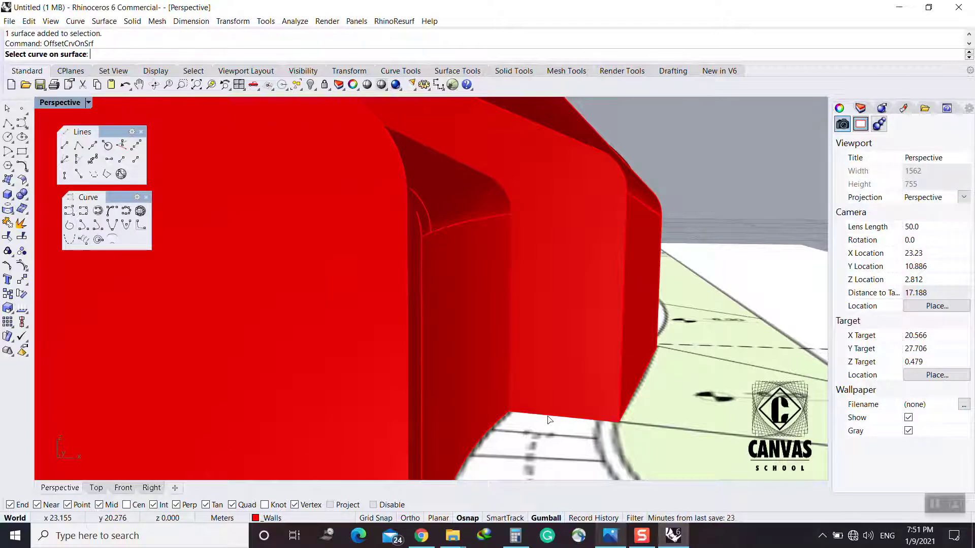
left_click(509, 343)
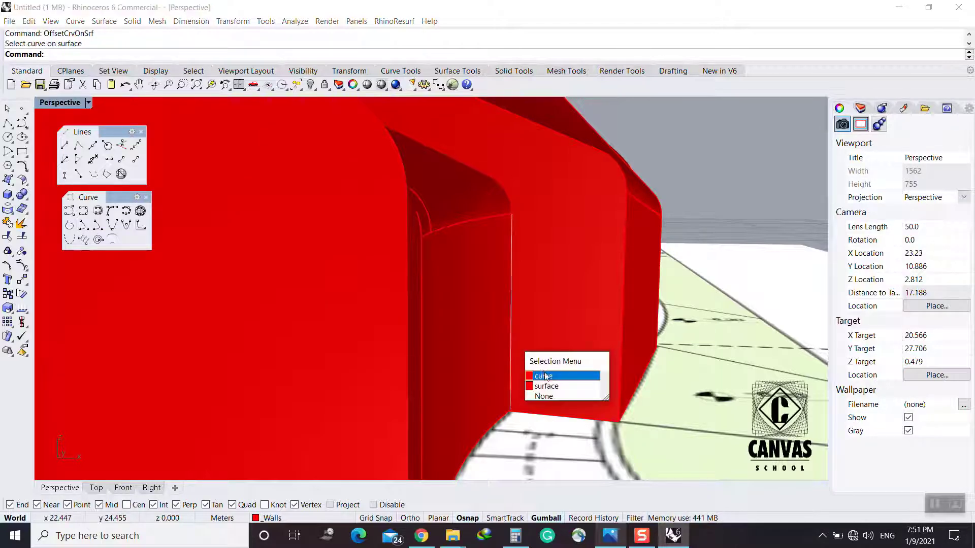
left_click(542, 376)
key("Escape")
right_click(536, 345)
left_click(511, 336)
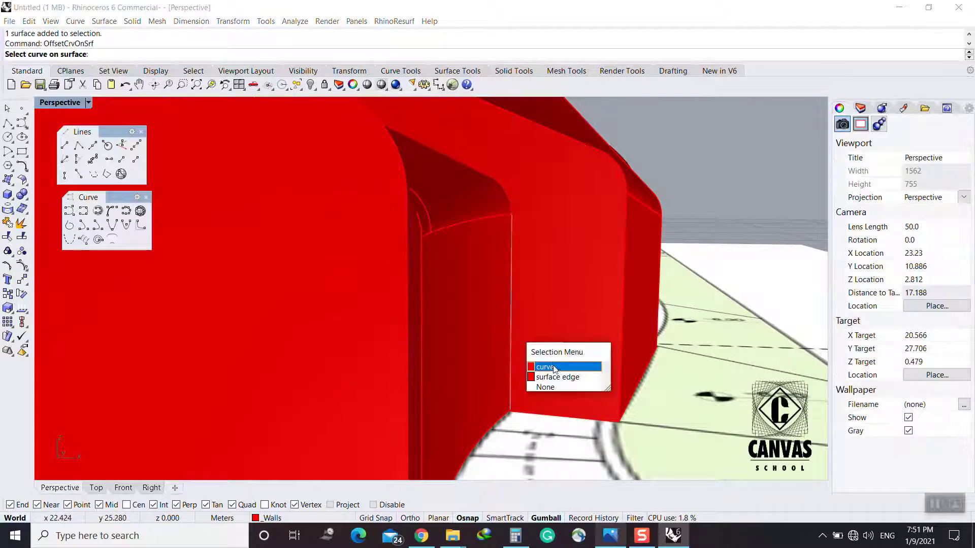
left_click(547, 369)
left_click(554, 332)
key("Return")
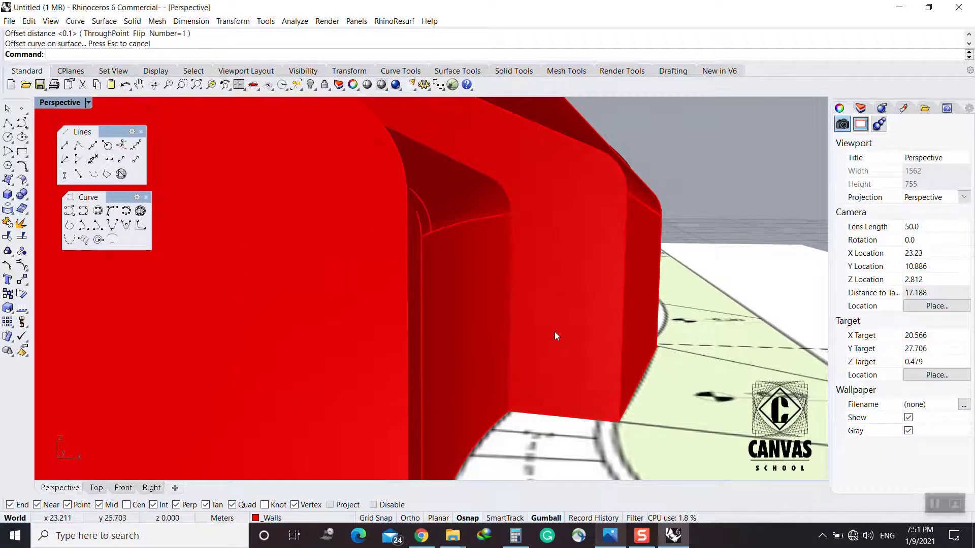
Offset the side wall's bottom edge curve 2 upward on the wall surface
type("OffsetCrvOnSrf")
key("Return")
left_click(582, 414)
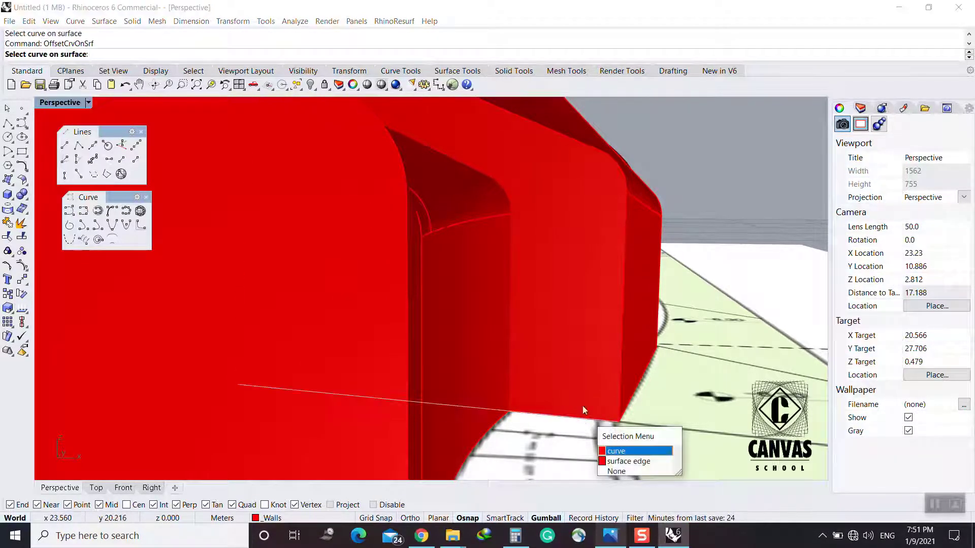
left_click(611, 447)
left_click(575, 336)
type("2")
key("Return")
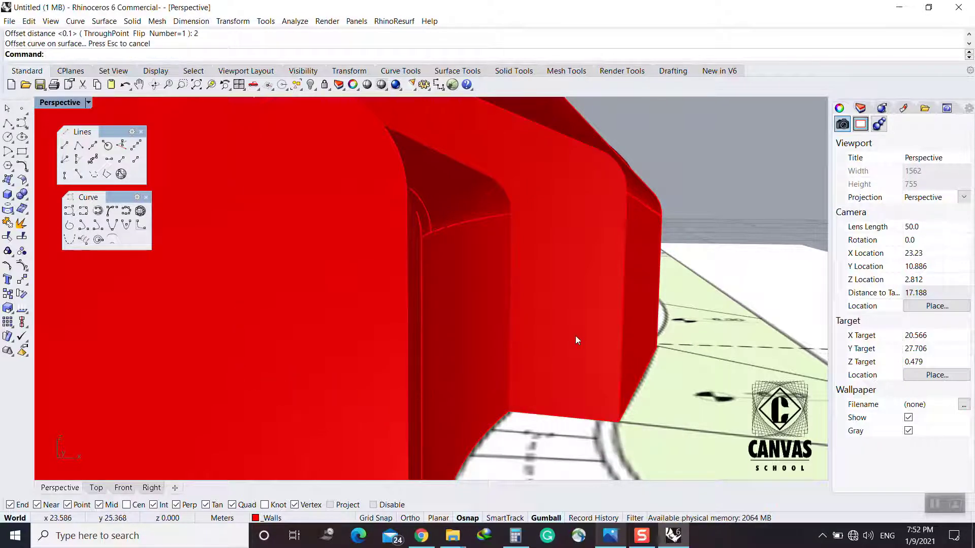
Fillet the horizontal offset curve with each vertical offset curve at radius 0 to form sharp upper corners
type("F")
key("Return")
type("r")
key("Return")
type("0")
key("Return")
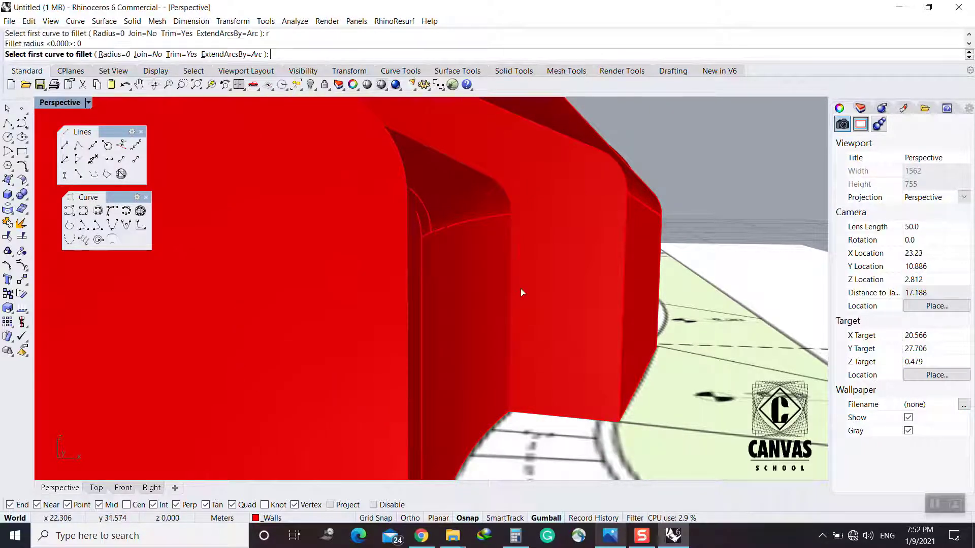
left_click(520, 289)
left_click(547, 246)
type("F")
key("Return")
left_click(604, 257)
left_click(604, 250)
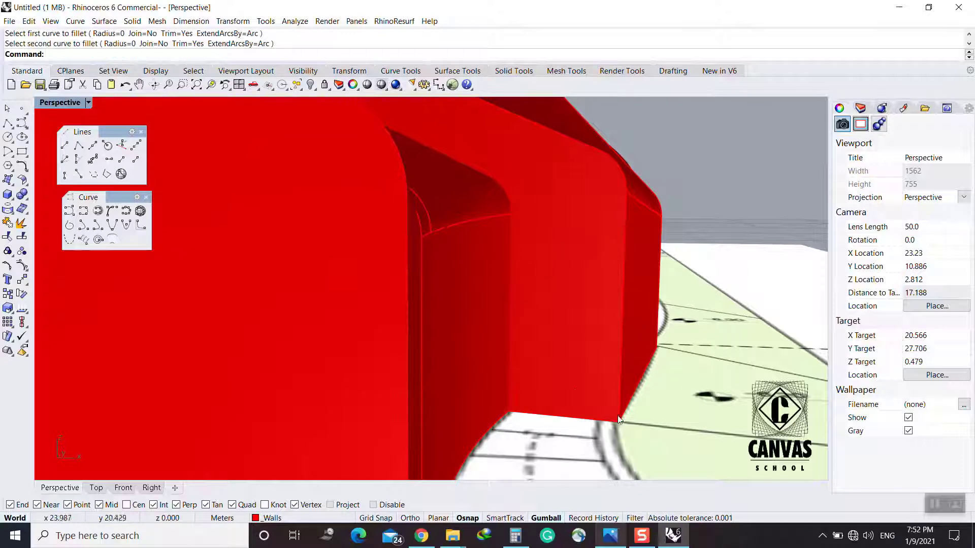
Compare the opening outline with the South East elevation and undo the corner fillets and the bottom-edge offset
scroll(564, 323, "down", 2)
scroll(564, 322, "down", 4)
right_click_drag(564, 323, 568, 356)
left_click(614, 544)
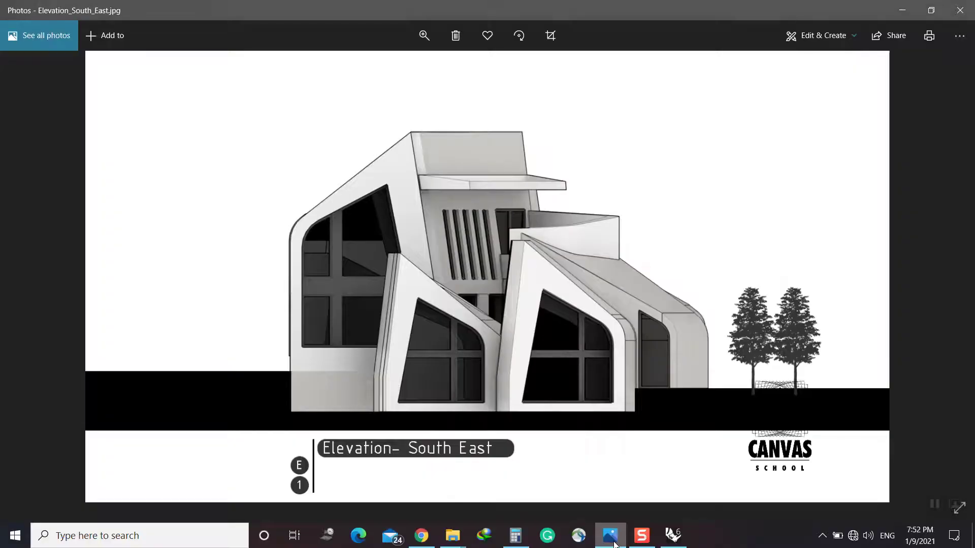
left_click(610, 535)
scroll(525, 293, "up", 6)
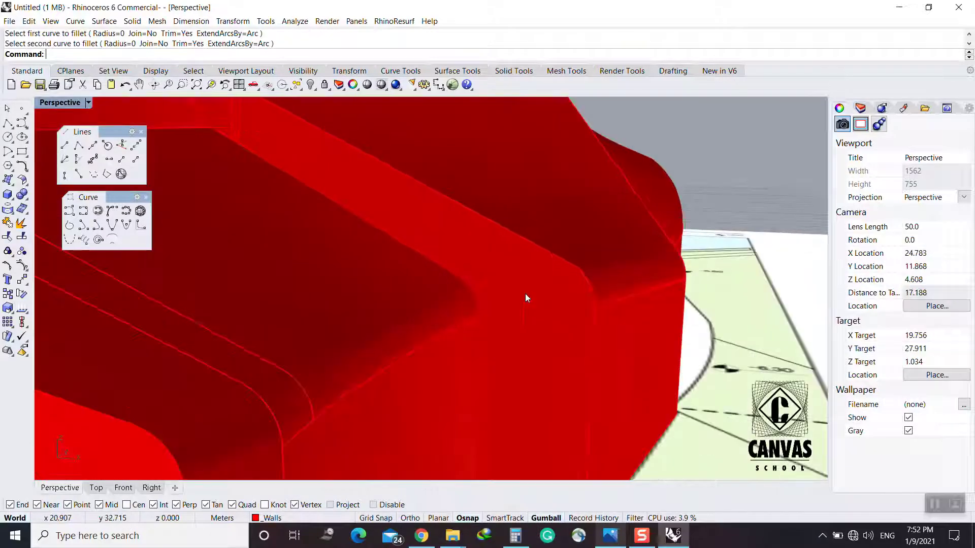
key("ctrl+z")
key("ctrl+z")
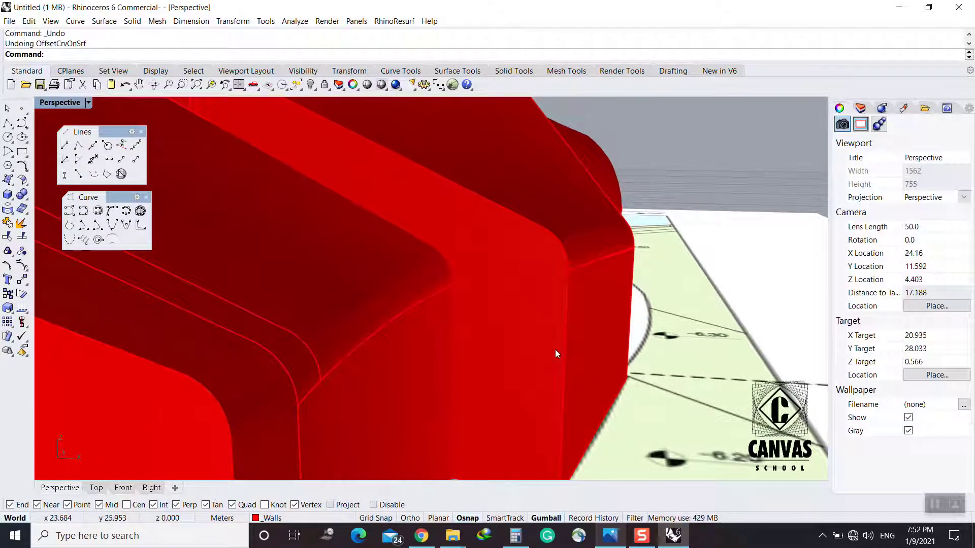
Try offsetting the side wall's sloping top edge curve with its rounded corner inward on the wall surface
key("Return")
left_click(558, 238)
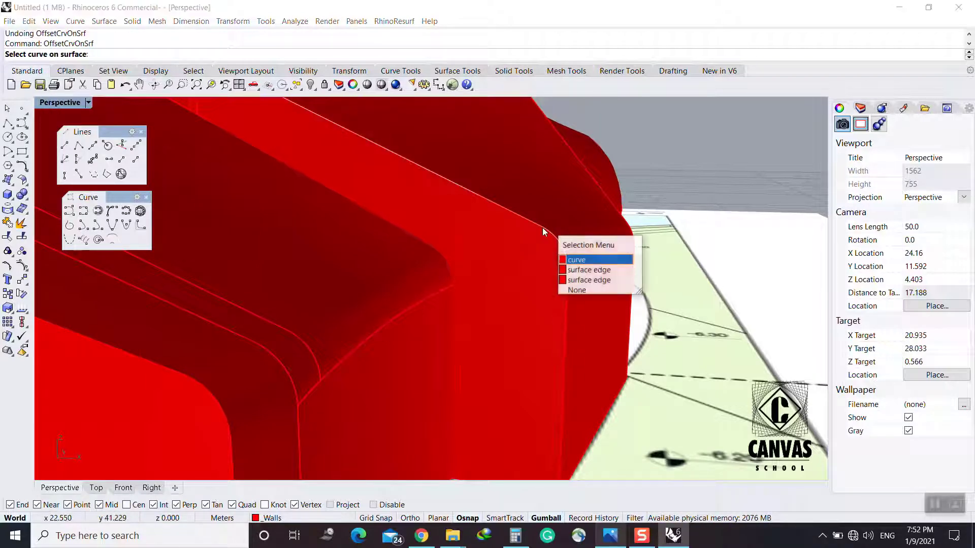
left_click(577, 275)
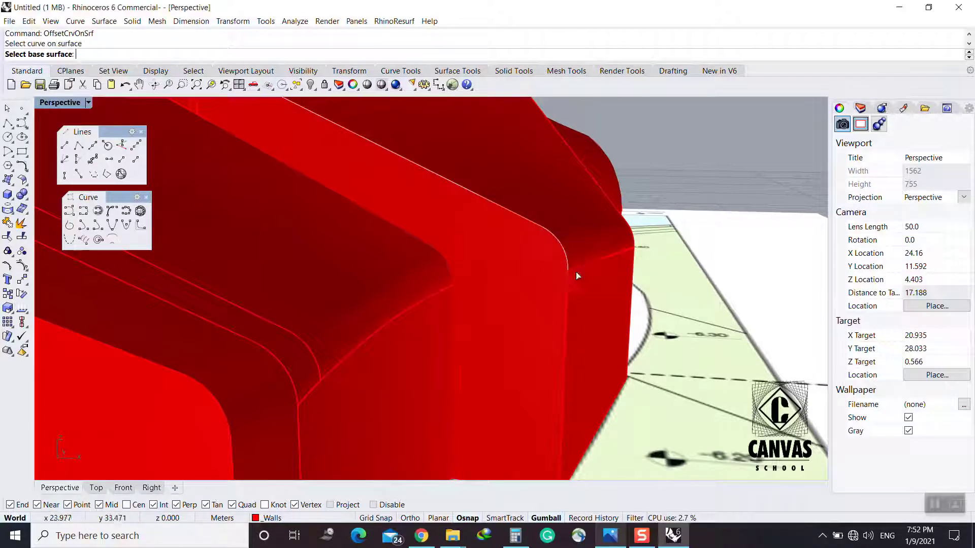
left_click(530, 293)
key("Return")
key("ctrl+z")
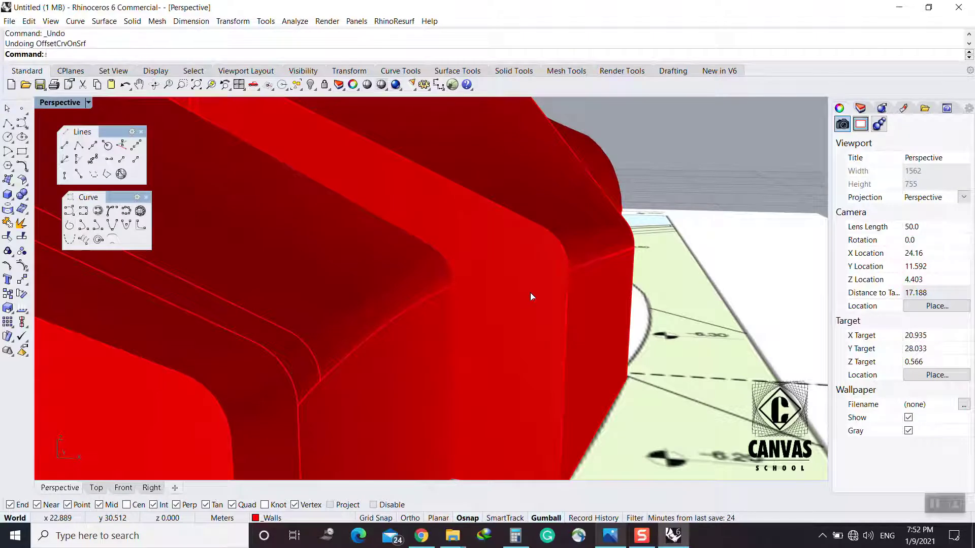
Offset the side wall's sloping top edge curve with its rounded corner inward by 0.3 on the wall surface
key("Return")
left_click(545, 228)
left_click(565, 257)
left_click(539, 277)
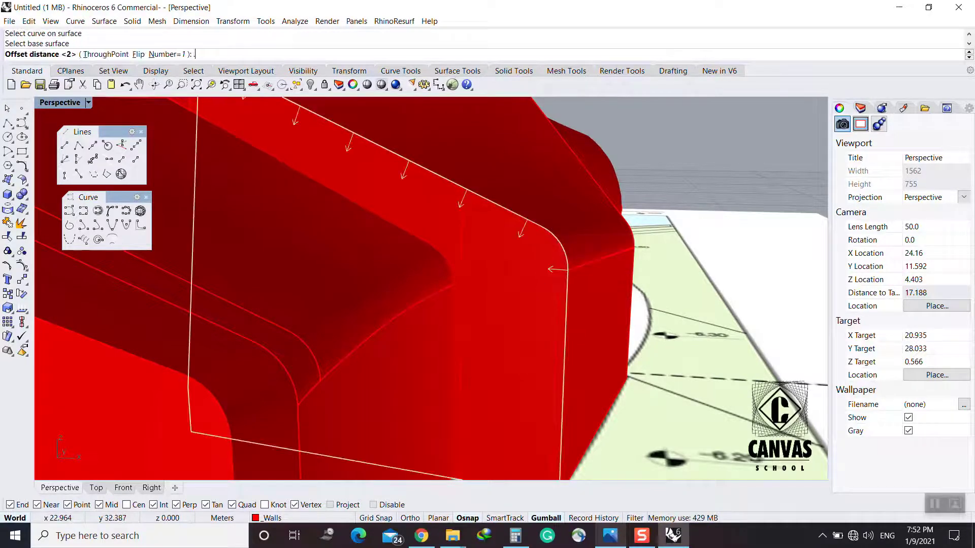
type(".3")
key("Return")
scroll(565, 289, "down", 2)
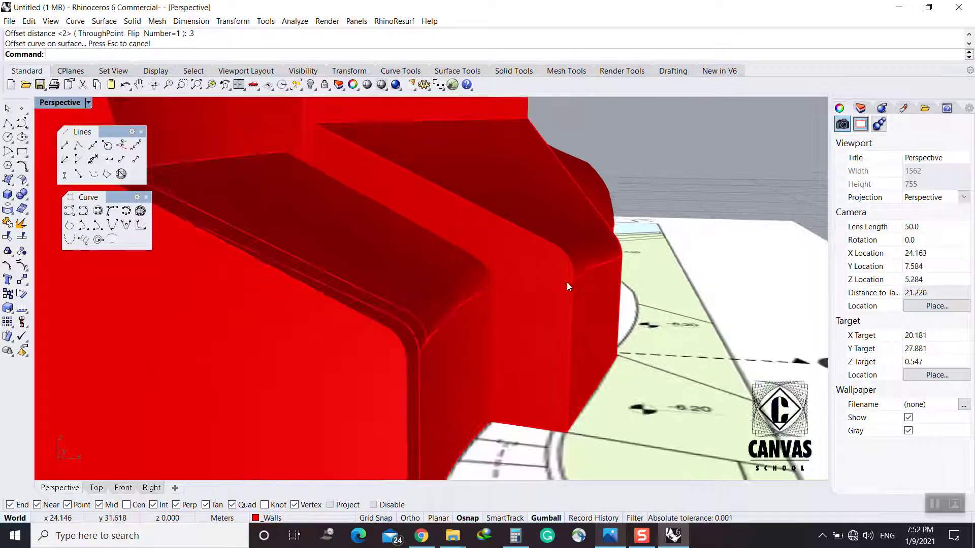
Fillet the side wall's inner vertical offset curve with the sloping offset curve at radius 0 to form a sharp corner
scroll(529, 272, "up", 4)
type("f")
key("Return")
type("r")
key("Return")
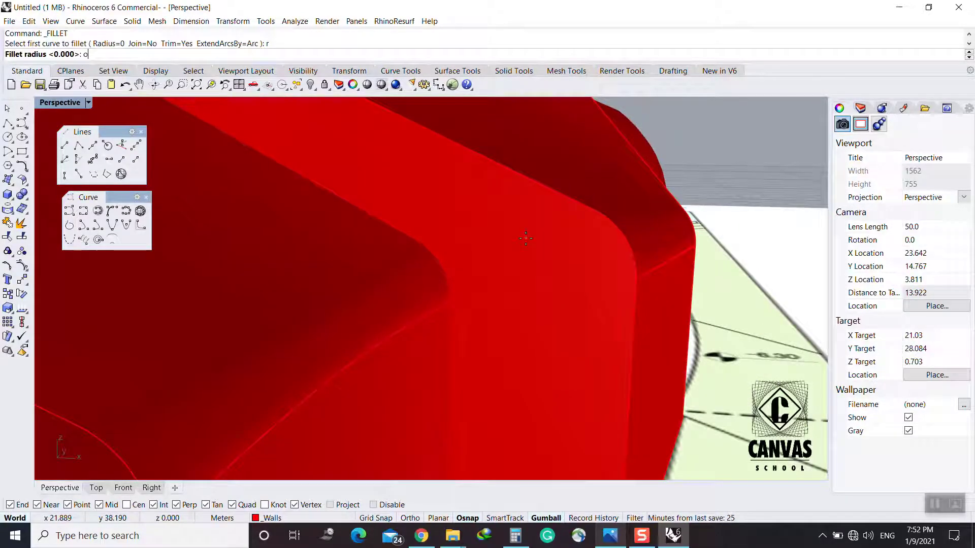
type("0")
key("Return")
left_click(461, 220)
left_click(510, 227)
scroll(610, 305, "down", 1)
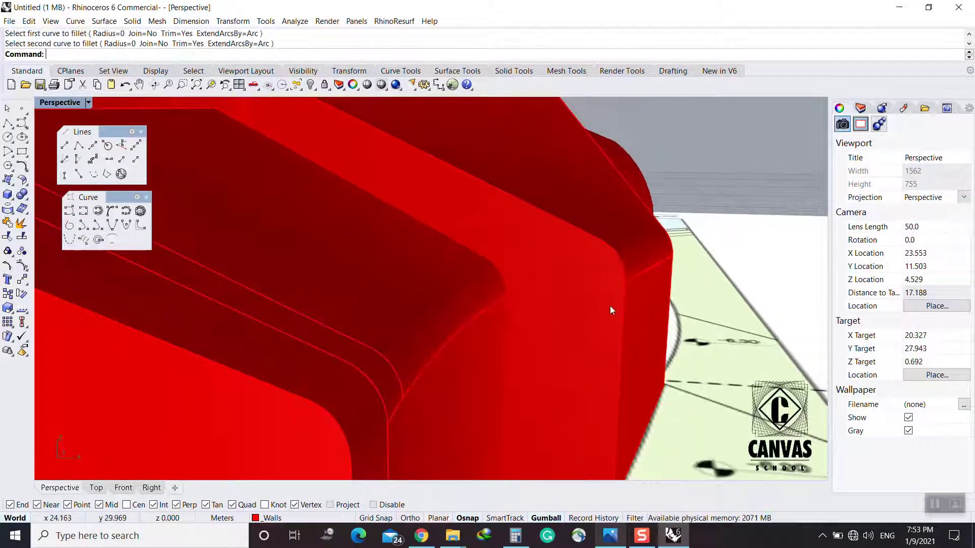
Try to fillet the sloping offset curve's rounded corner on the side wall at radius 0.5
type("f")
key("Return")
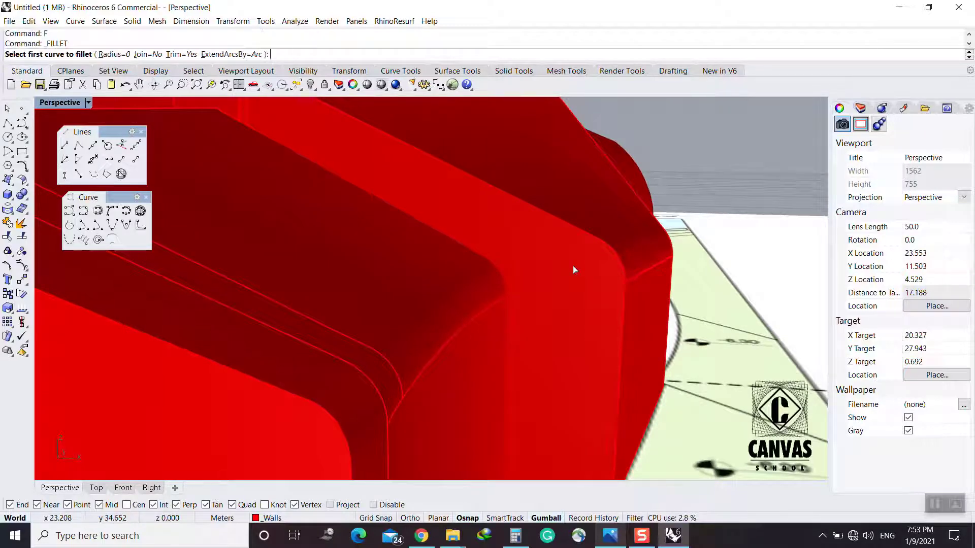
type("r")
key("Return")
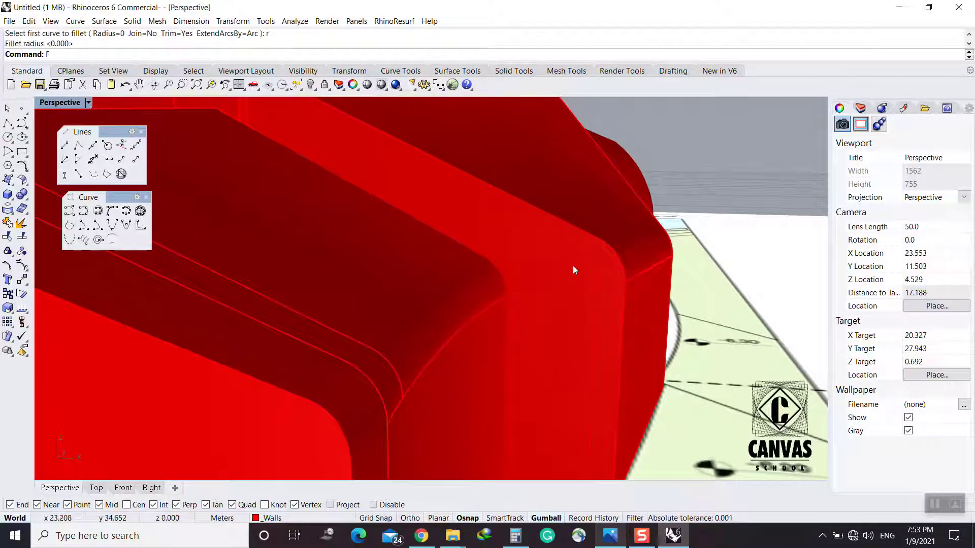
type(".5")
key("Return")
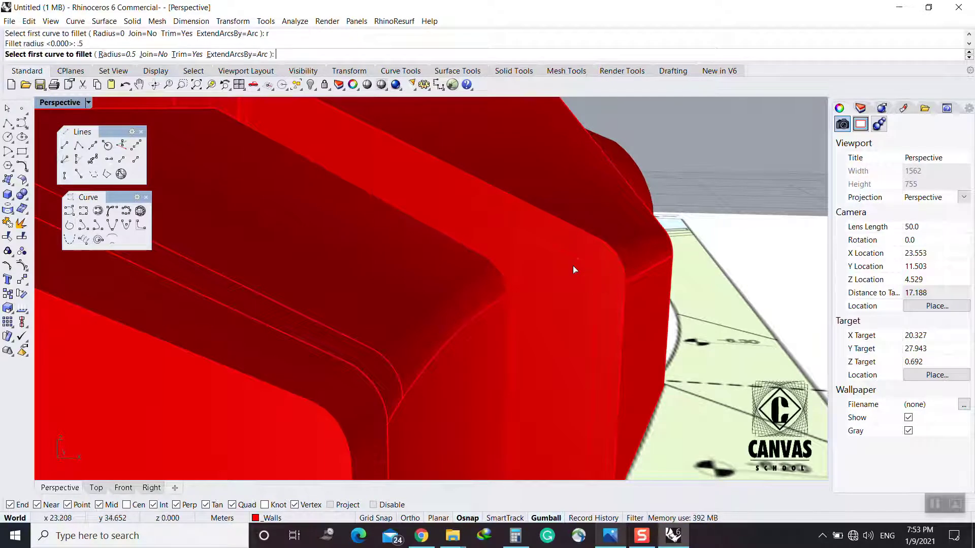
left_click(568, 256)
left_click(607, 291)
left_click(610, 319)
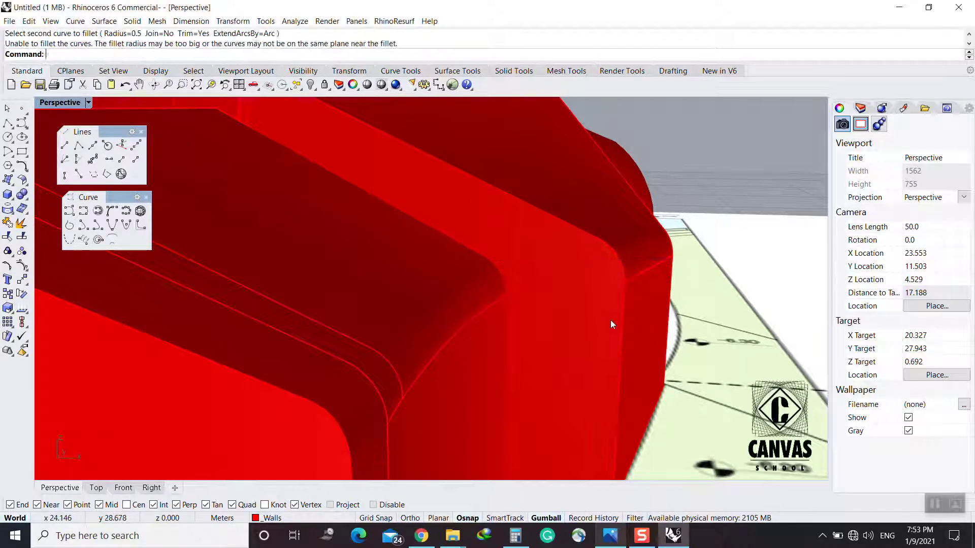
Place a point on the offset curve just below its rounded corner and split the curve there
left_click(596, 306)
left_click(625, 339)
left_click(21, 109)
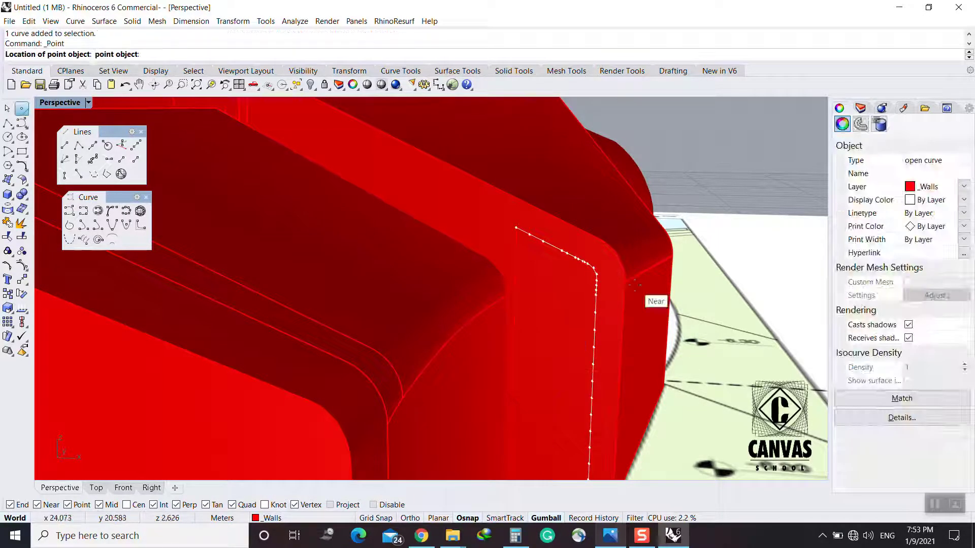
left_click(596, 279)
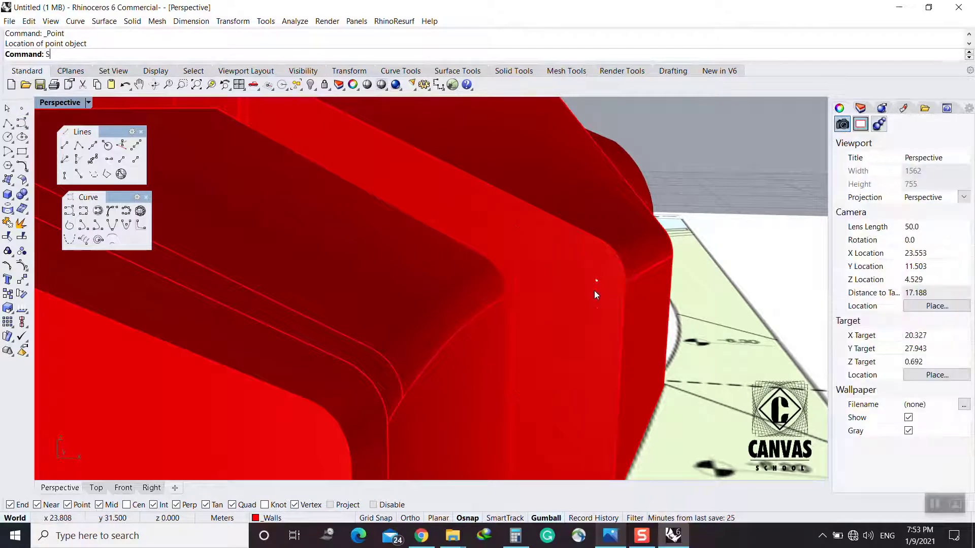
type("SP")
key("Return")
left_click(595, 291)
key("Return")
left_click(597, 280)
left_click(624, 314)
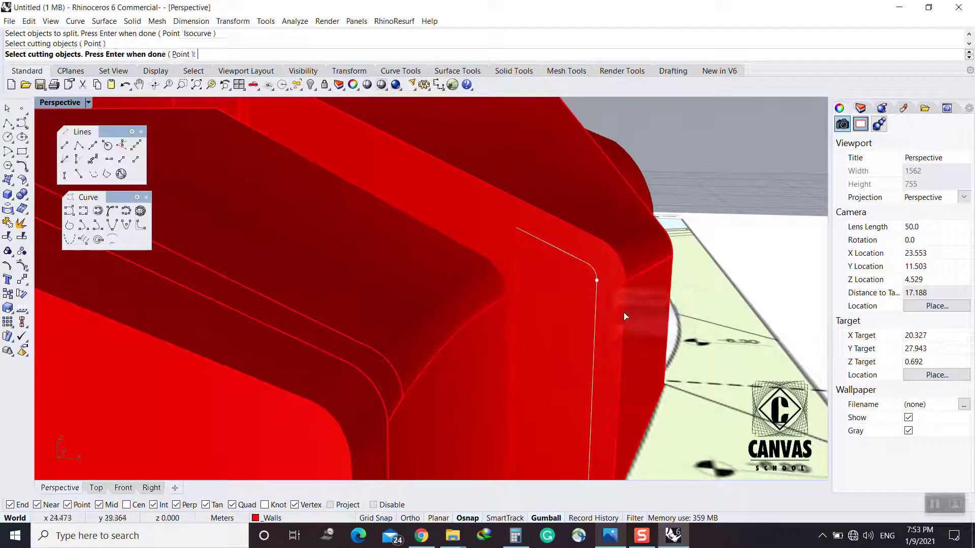
key("Return")
Delete the splitting point and the last three control points of the sloping piece to strip its rounded corner
left_click(595, 293)
left_click(595, 282)
key("Delete")
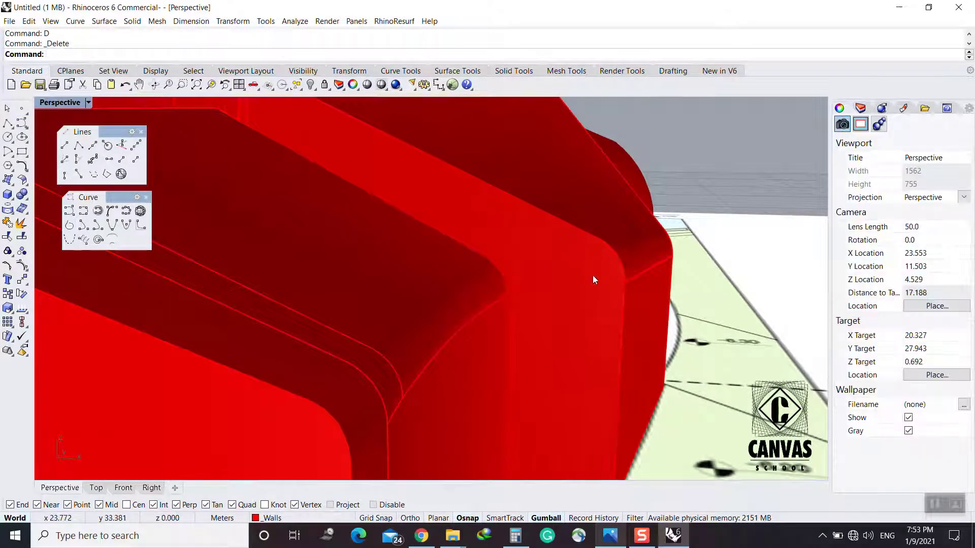
left_click(593, 279)
scroll(593, 279, "up", 4)
left_click(604, 281)
key("Delete")
left_click(604, 264)
key("Delete")
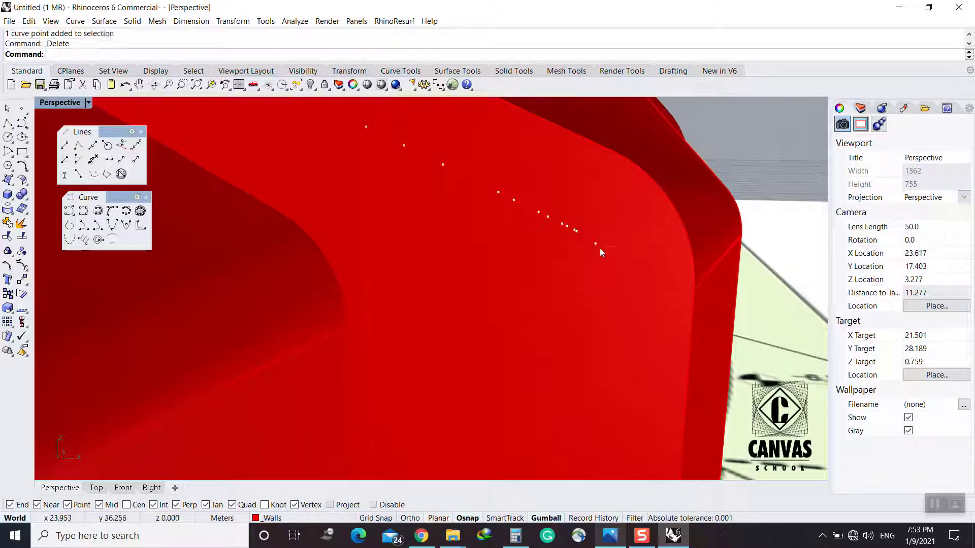
left_click(598, 245)
key("Delete")
Try a radius 0.5 fillet between the vertical and sloping offset curves, checking it against the South East elevation
scroll(599, 246, "down", 3)
type("fillet")
key("Return")
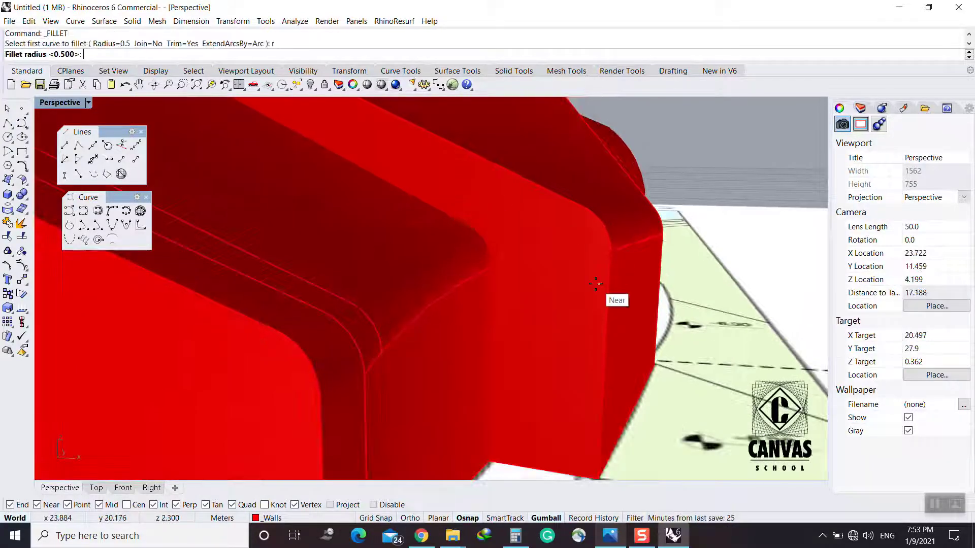
left_click(596, 285)
left_click(552, 203)
scroll(593, 264, "down", 4)
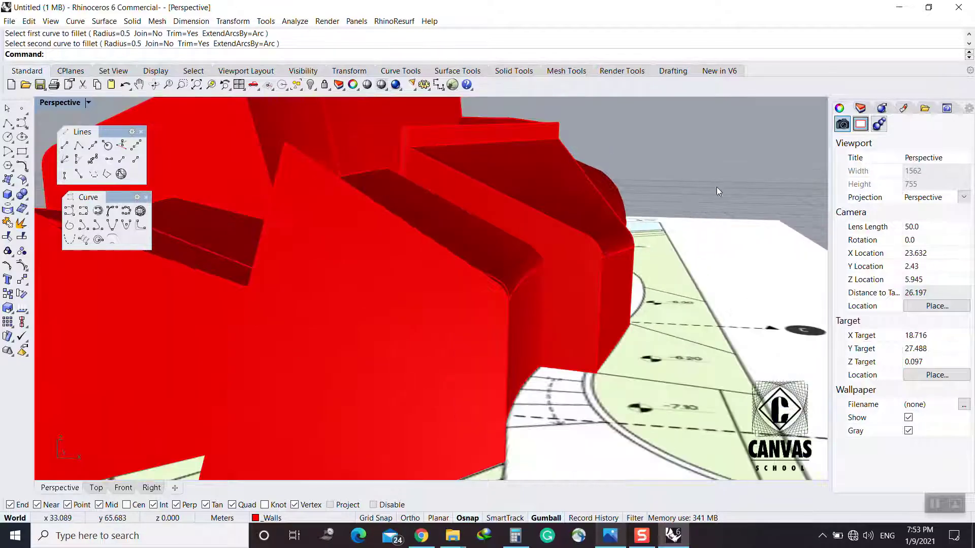
left_click(612, 535)
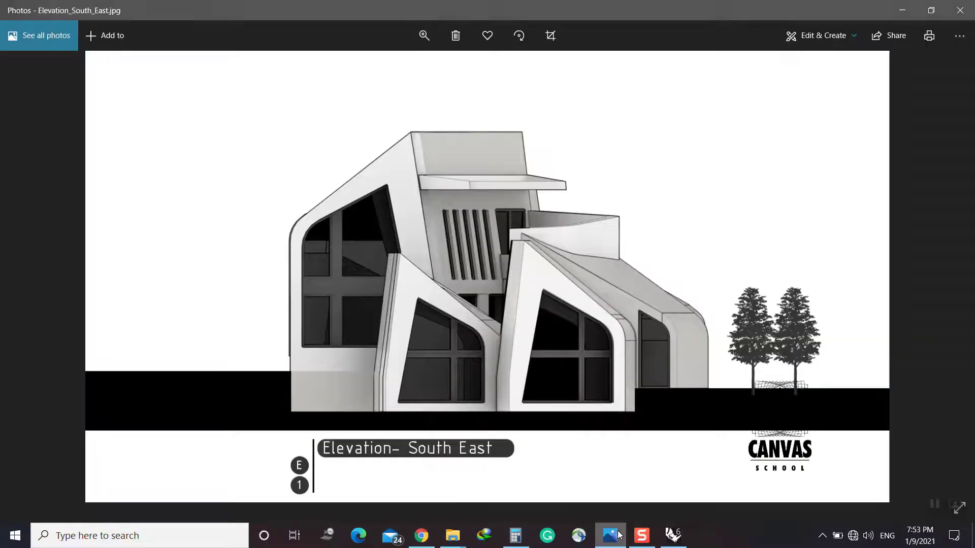
left_click(619, 536)
key("ctrl+z")
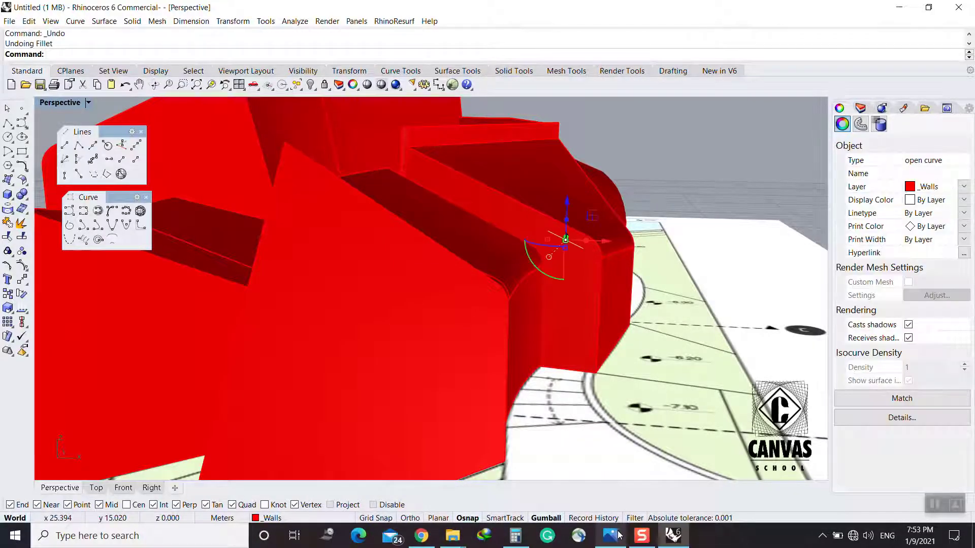
Fillet the side wall's outer vertical and sloping offset curves at radius 0.3
type("F")
key("Return")
type(".3")
key("Return")
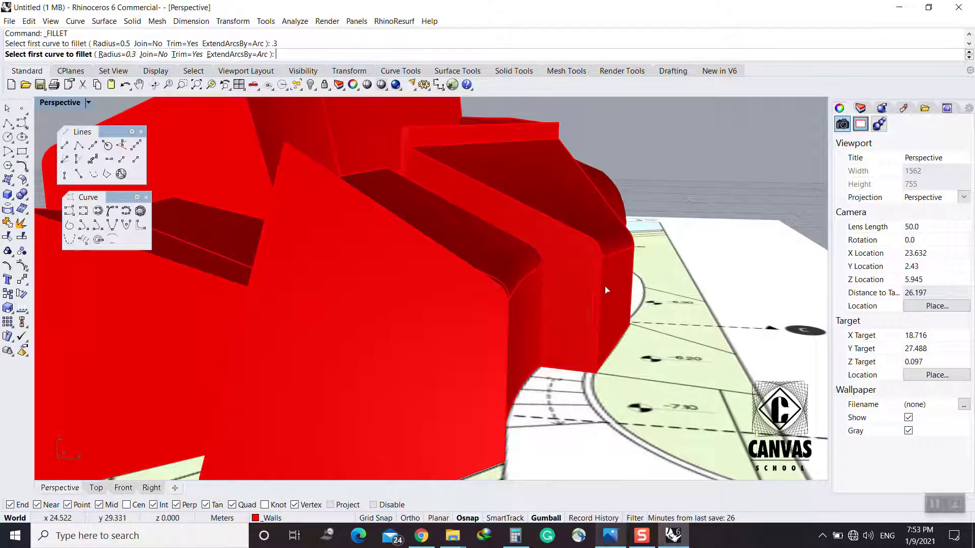
left_click(583, 249)
left_click(656, 226)
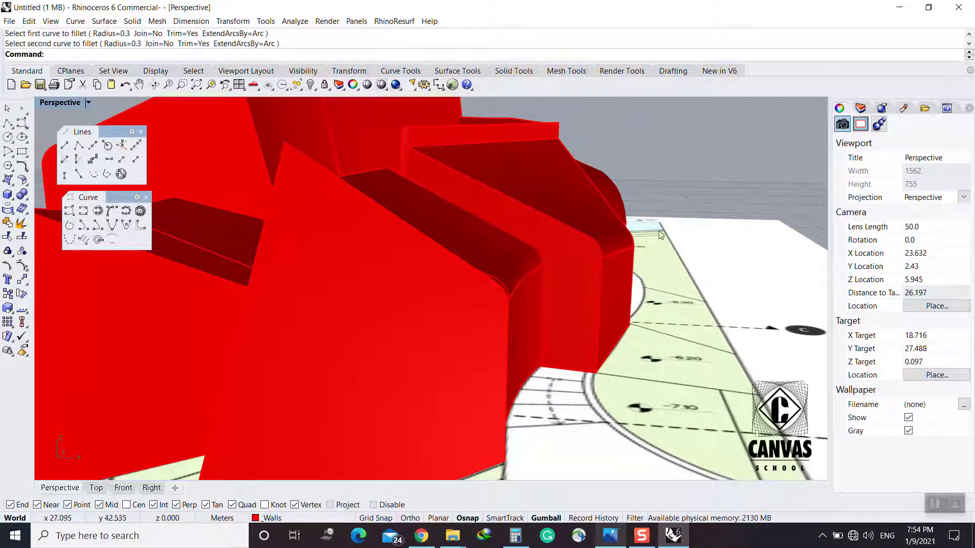
Check the canopy in the South East elevation and extract a U-direction isocurve across the upper part of the tall curved wall
scroll(559, 280, "down", 6)
right_click_drag(556, 275, 439, 329)
scroll(459, 184, "up", 8)
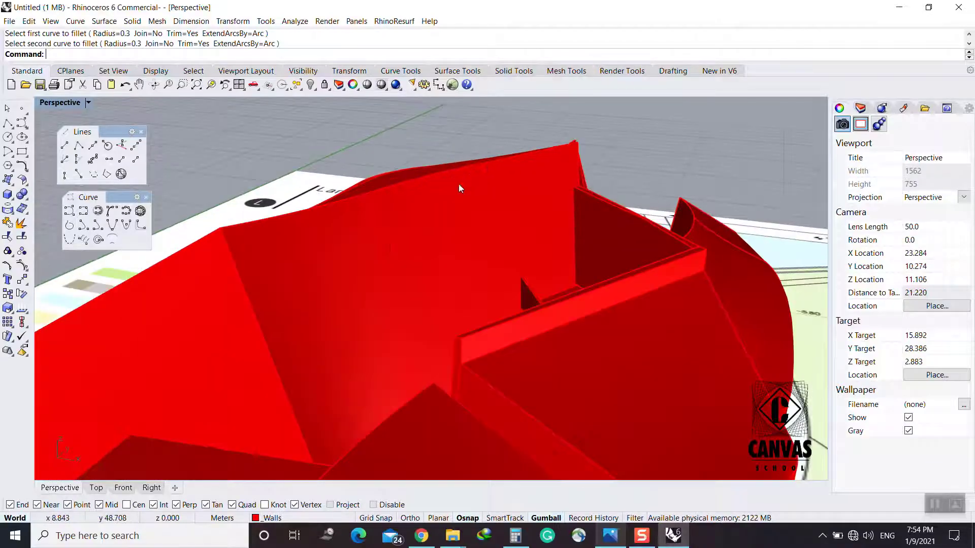
left_click(611, 539)
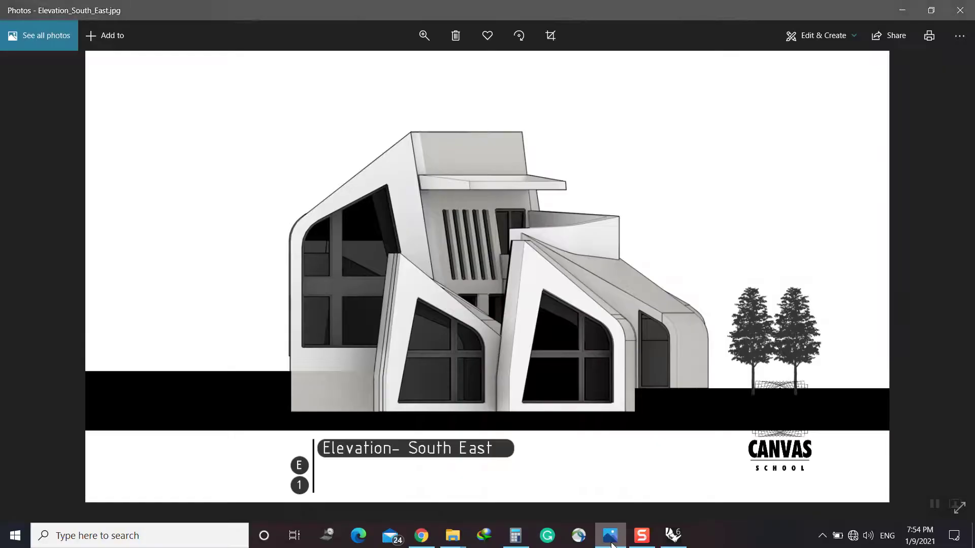
left_click(612, 544)
type("ei")
key("Return")
left_click(477, 226)
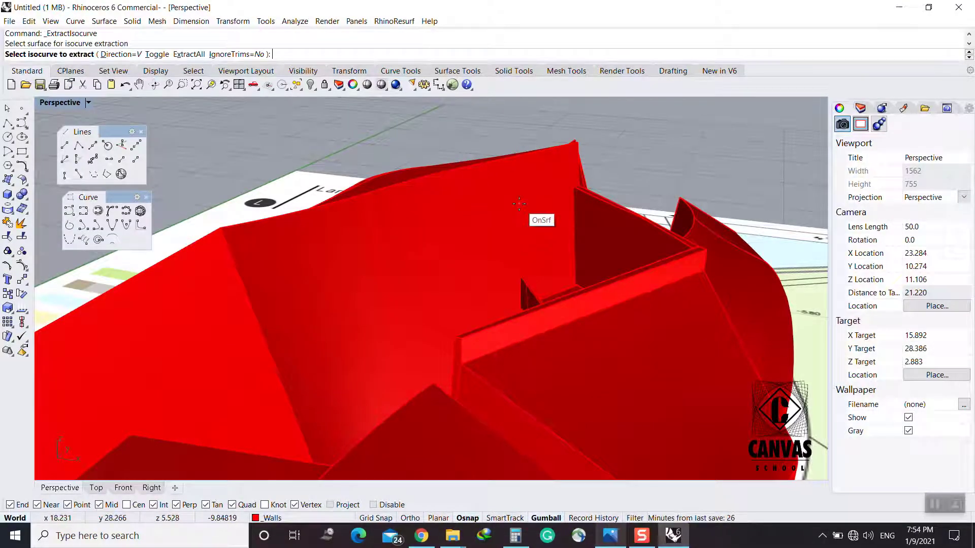
type("t")
key("Return")
type("t")
key("Return")
left_click(500, 200)
key("Return")
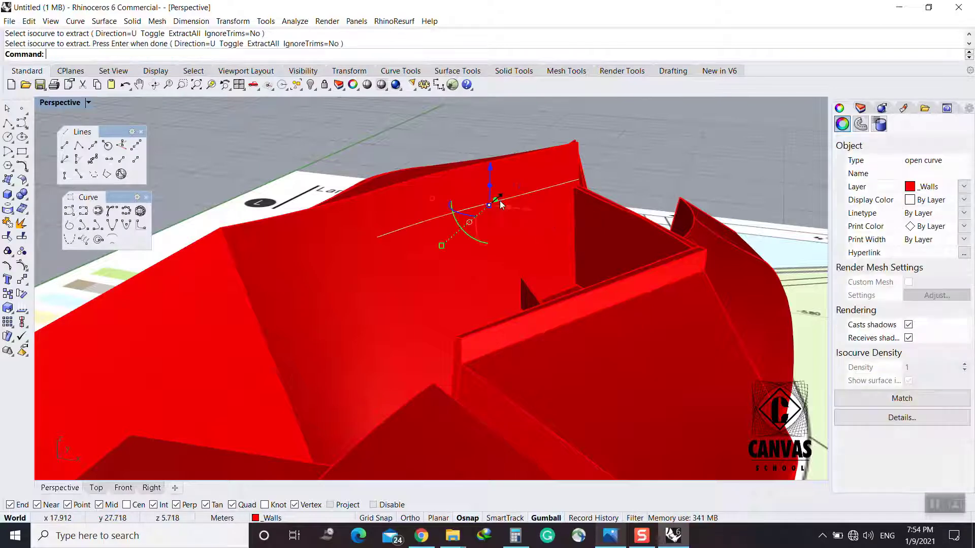
right_click_drag(500, 204, 559, 301)
type("EX")
key("Return")
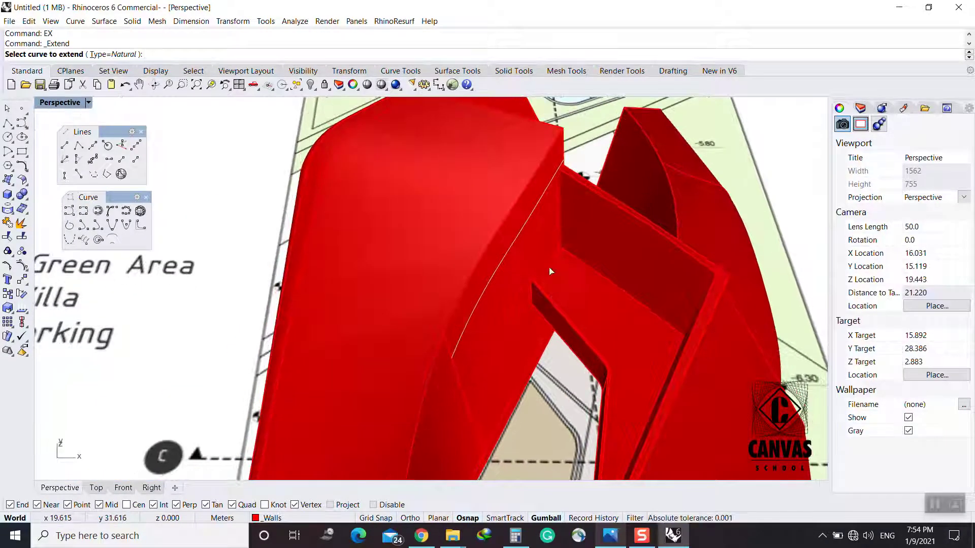
key("Escape")
left_click(520, 229)
left_click_drag(520, 229, 578, 258)
key("ctrl+z")
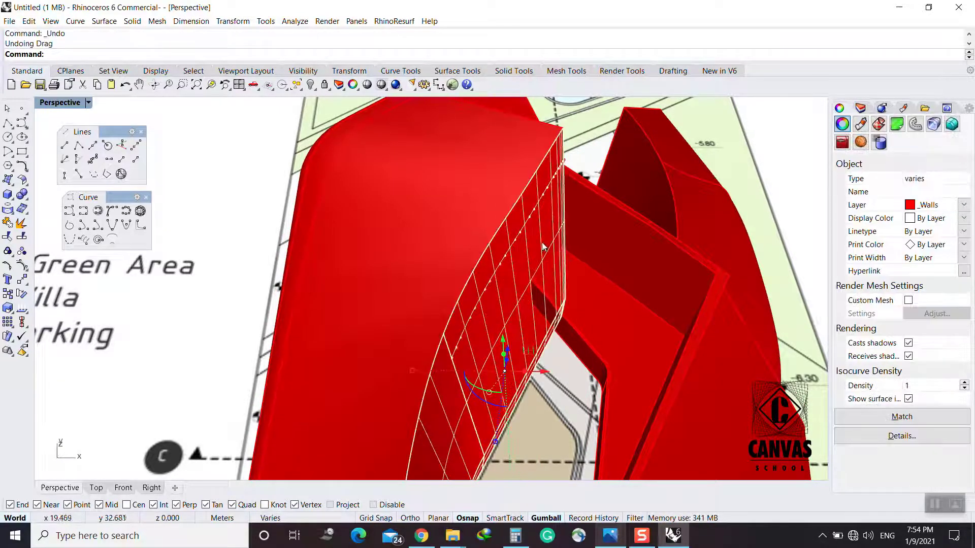
Copy the extracted isocurve outward from the tall wall along the X direction
left_click(547, 221)
left_click(570, 243)
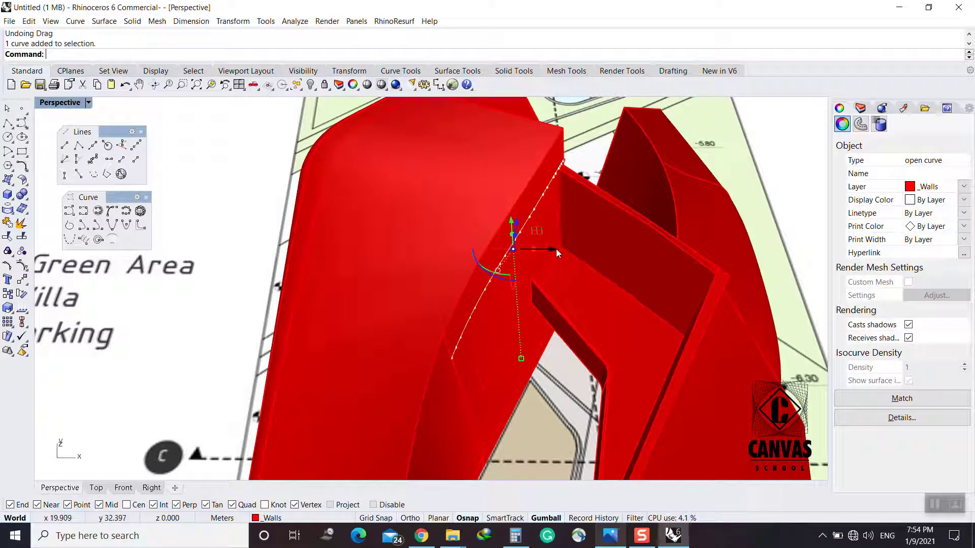
left_click_drag(554, 249, 591, 257)
right_click_drag(591, 256, 723, 254)
key("Escape")
Extrude the isocurve on the tall wall outward to the copied curve, along a picked direction, to form the canopy surface
left_click(619, 539)
left_click(621, 542)
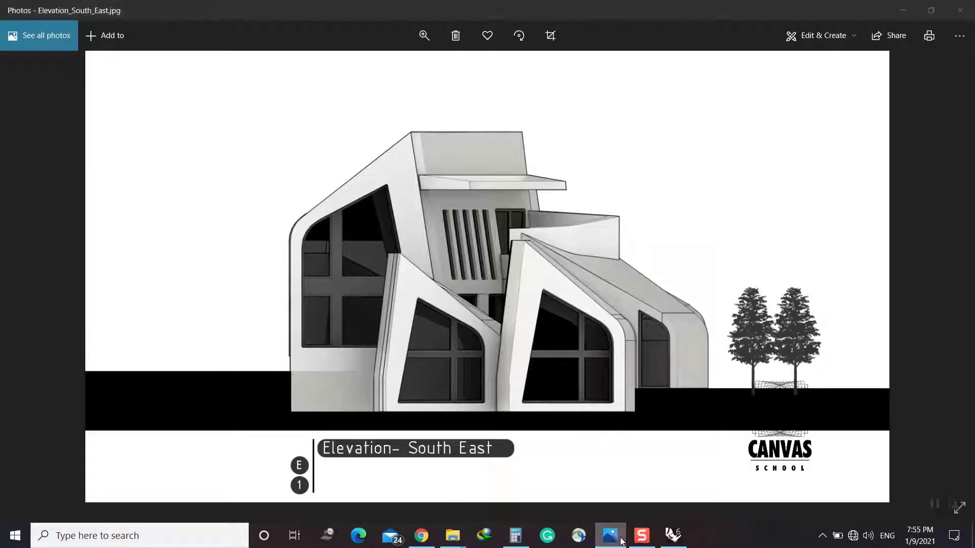
right_click_drag(548, 406, 589, 397)
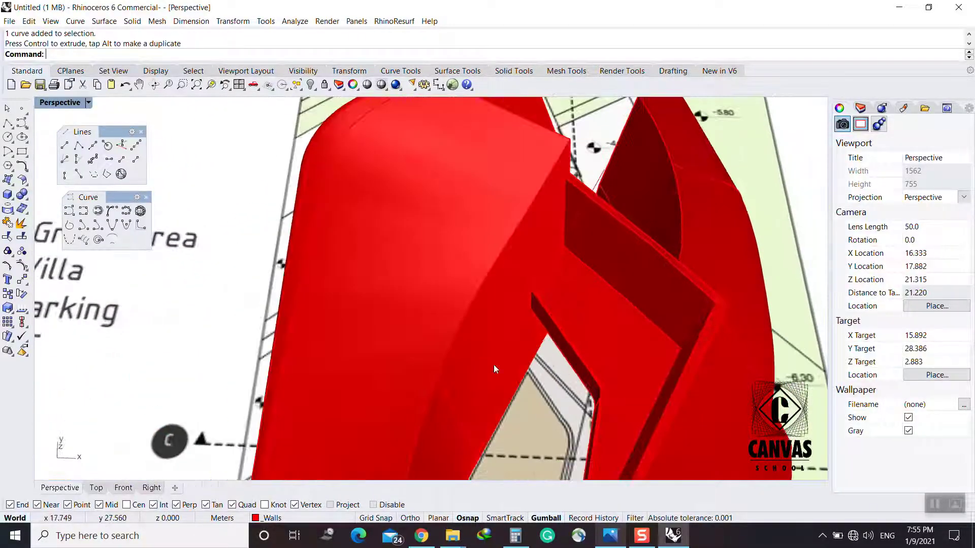
key("space")
left_click(491, 297)
key("space")
type("d")
key("space")
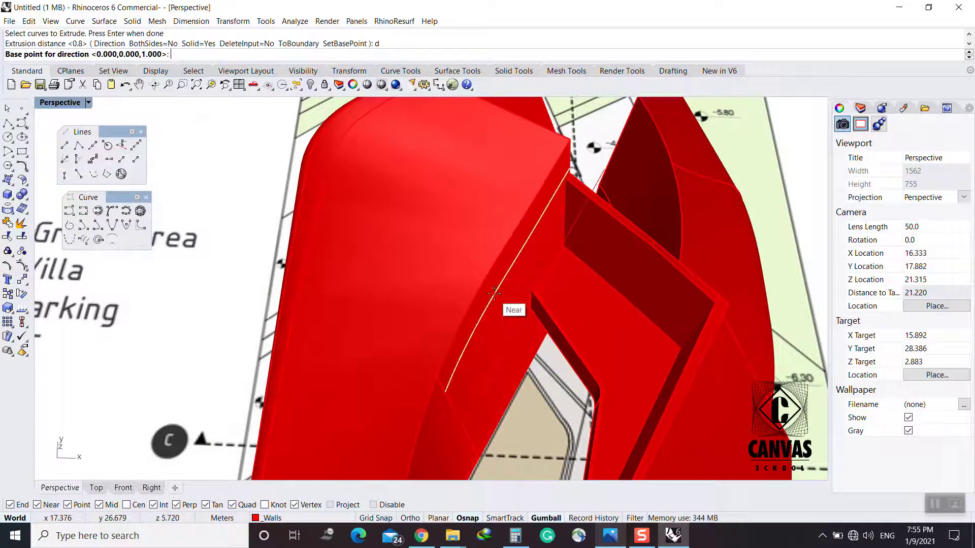
left_click(494, 293)
right_click_drag(528, 330, 561, 249)
left_click(559, 243)
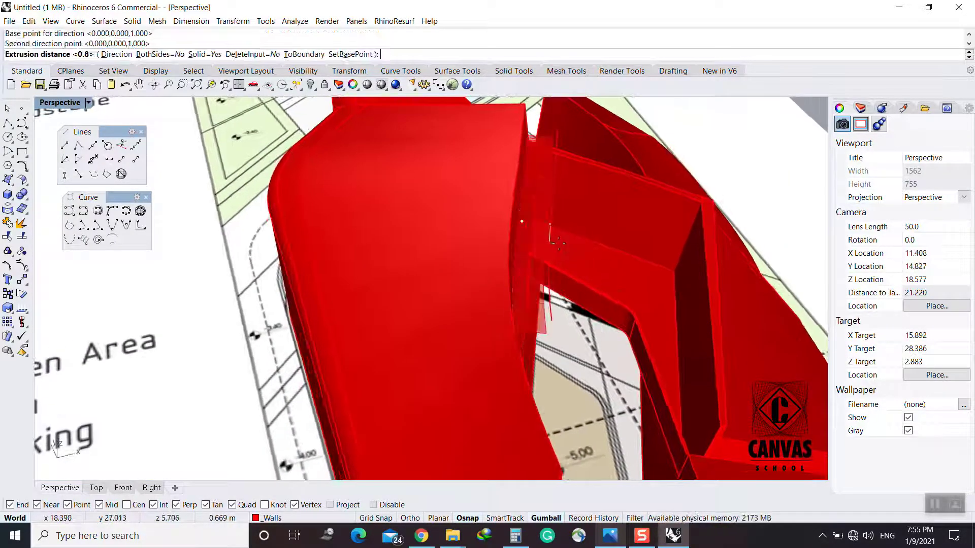
left_click(554, 242)
Delete the copied guide curve at the canopy's outer edge
left_click(555, 293)
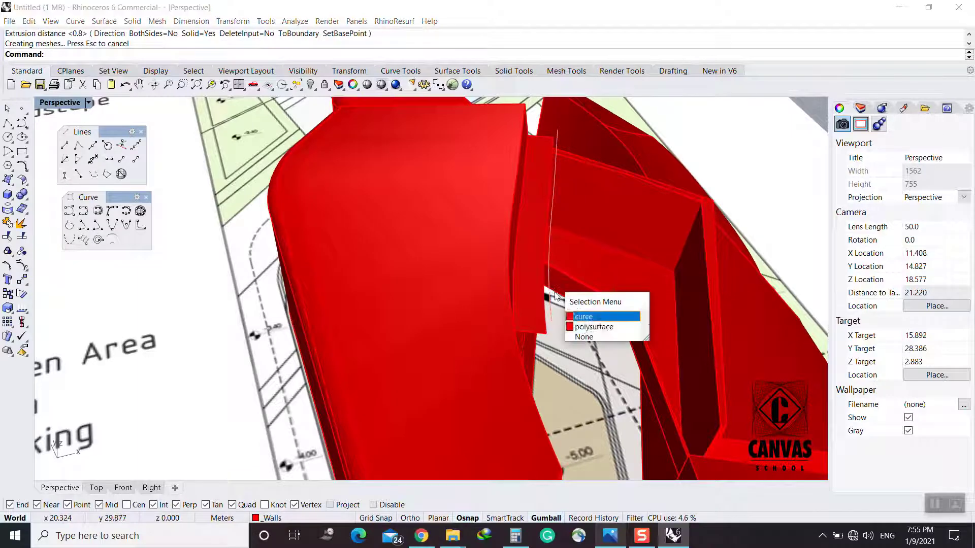
left_click(584, 316)
type("d")
key("Return")
Try extruding the canopy's end and outer edges after checking the South East elevation
right_click_drag(586, 328, 530, 309)
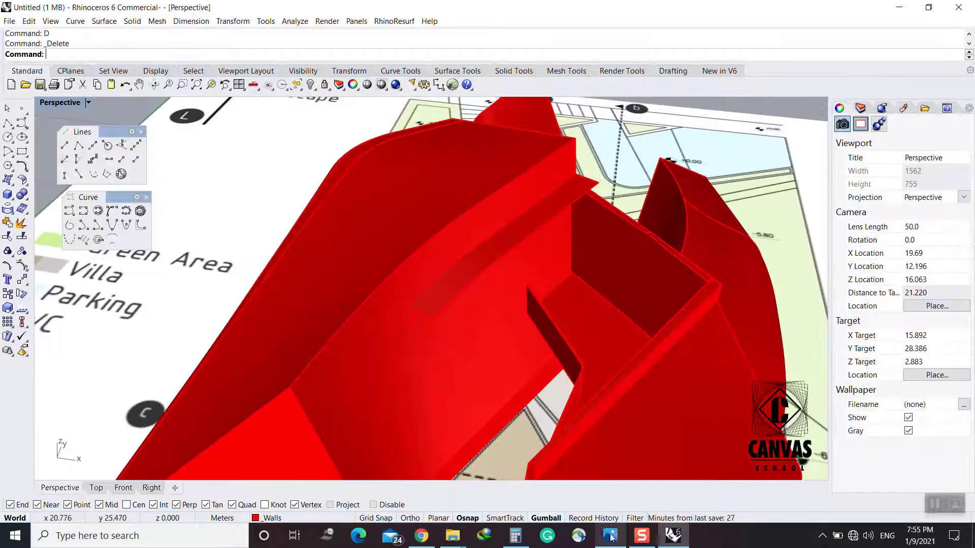
left_click(611, 537)
left_click(613, 538)
right_click_drag(488, 370, 504, 357)
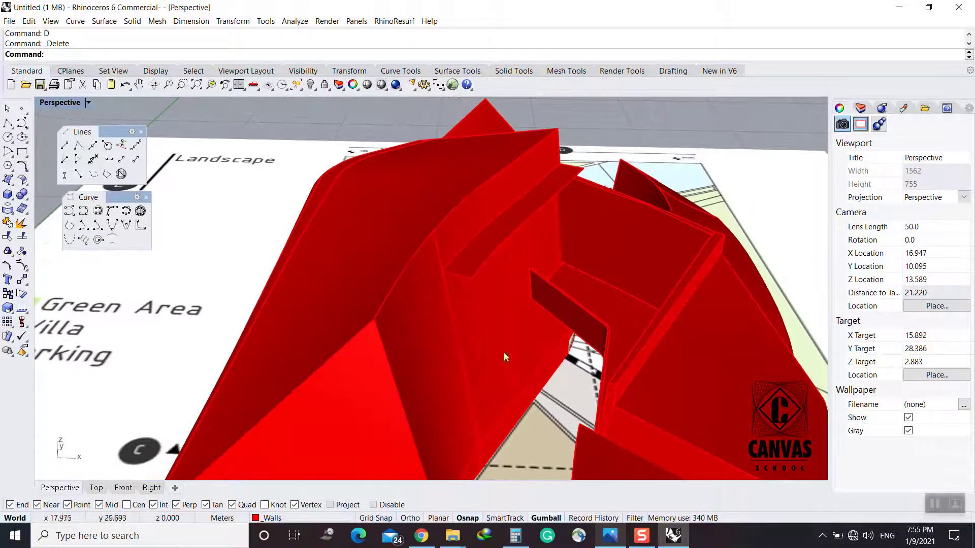
scroll(465, 279, "up", 2)
right_click(464, 283)
left_click(490, 275)
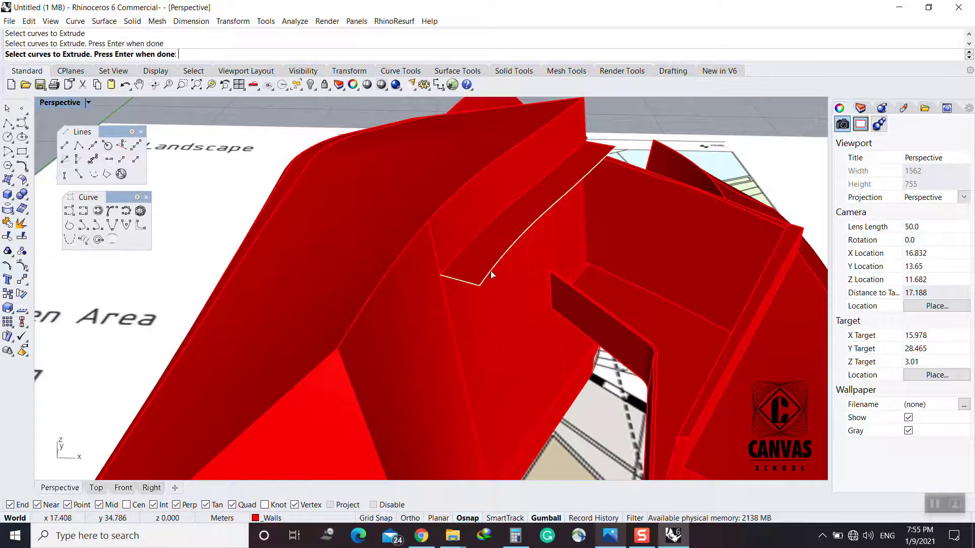
left_click(601, 143)
right_click(601, 142)
left_click(606, 125)
key("ctrl+z")
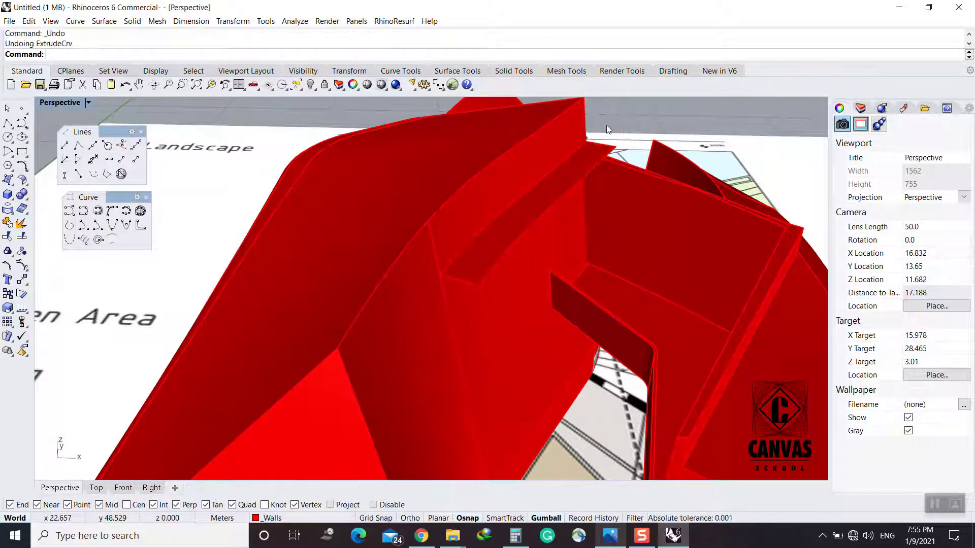
Try extruding the canopy surface's end and outer edges by 0.1 m, then undo the extrusion
key("Return")
left_click(511, 254)
key("Return")
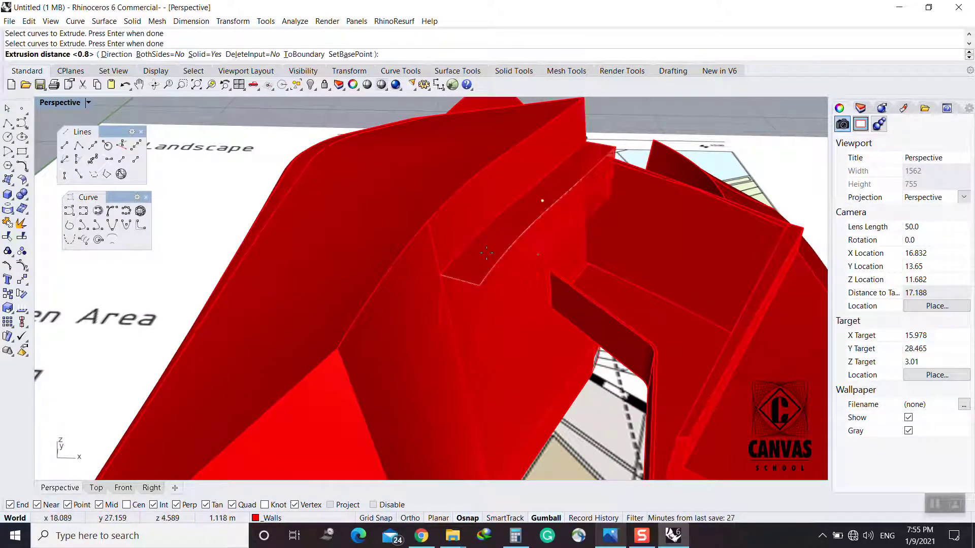
type(".1")
key("Return")
key("ctrl+z")
right_click(489, 278)
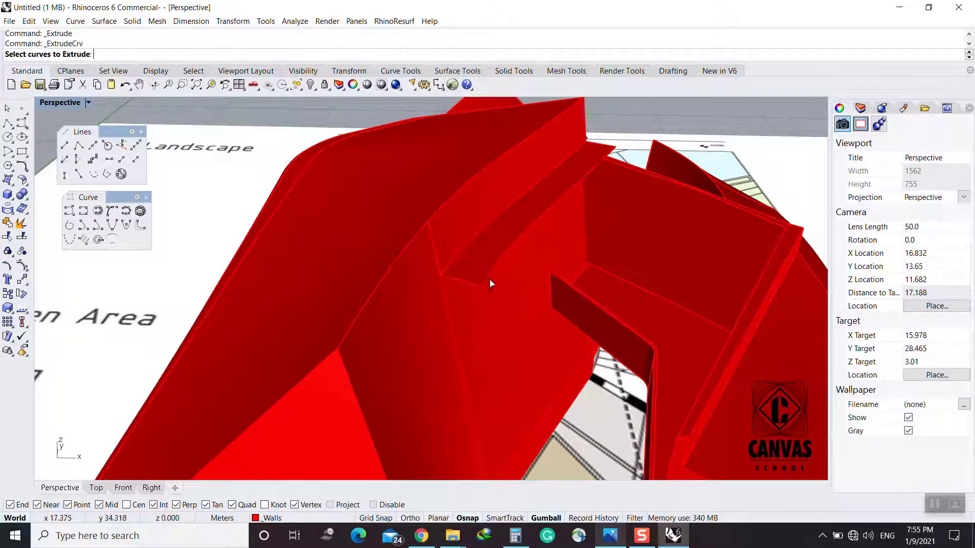
scroll(489, 280, "up", 6)
left_click(486, 294)
key("Escape")
Check the South East elevation and offset the canopy surface by 0.2 m as a solid, using the flipped offset direction
left_click(610, 536)
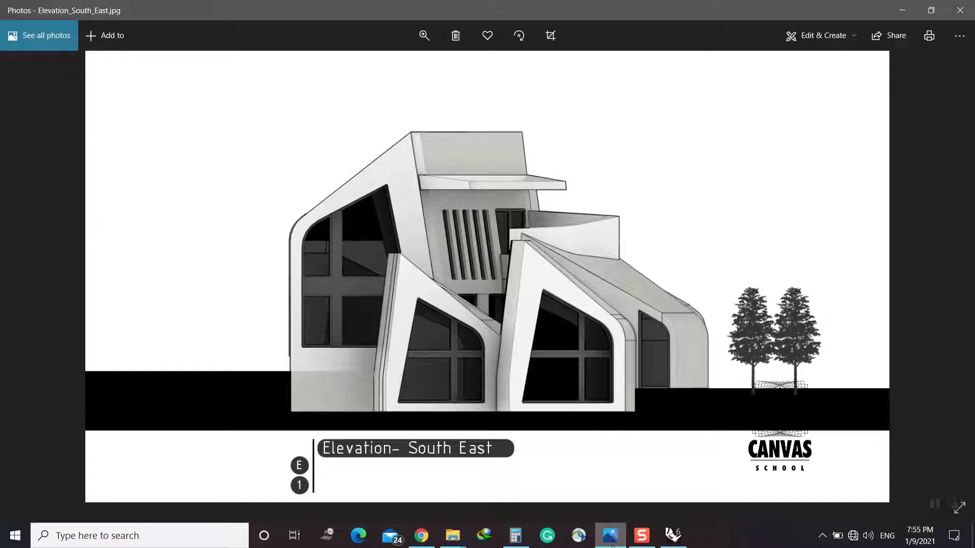
left_click(611, 543)
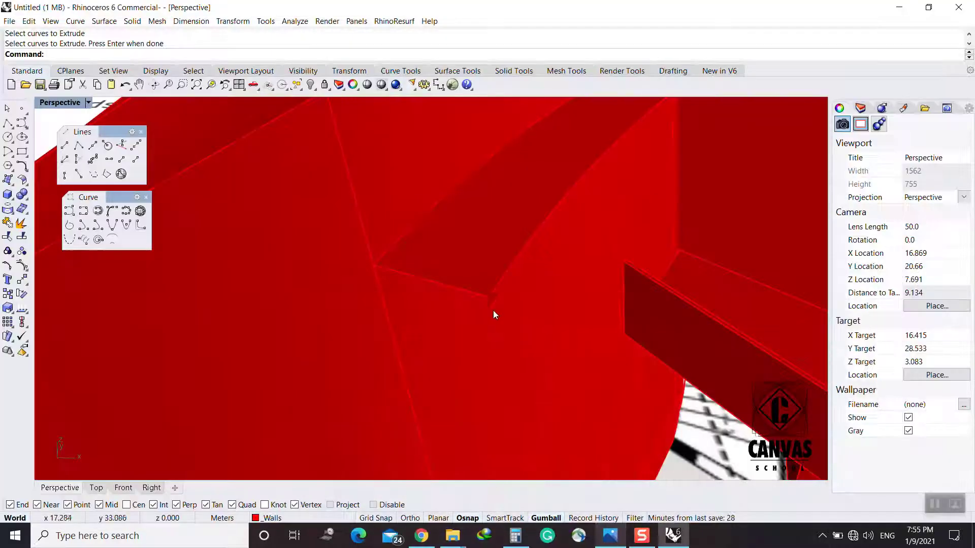
type("OffsetSrf")
key("Return")
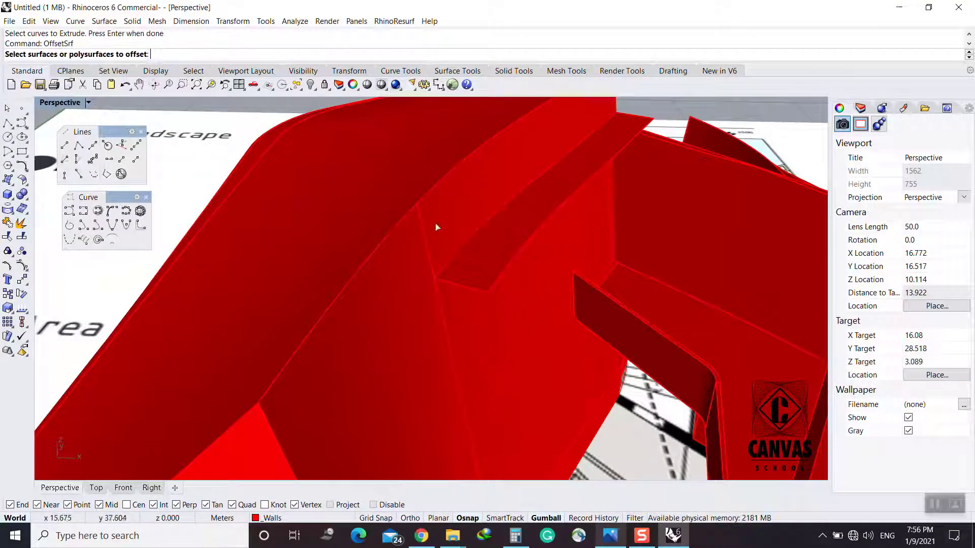
left_click(497, 251)
type("f")
key("Return")
type(".")
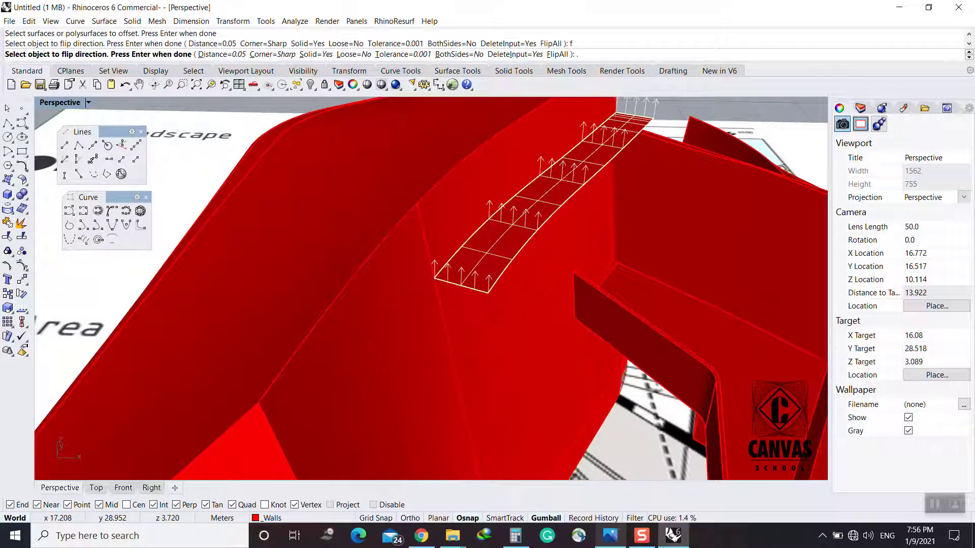
type("2")
key("Return")
key("Return")
scroll(497, 250, "down", 4)
right_click_drag(511, 293, 447, 259)
Compare the villa model with the South isometric and South East elevation reference images to examine the remaining canopy, including the opposite side
left_click(609, 538)
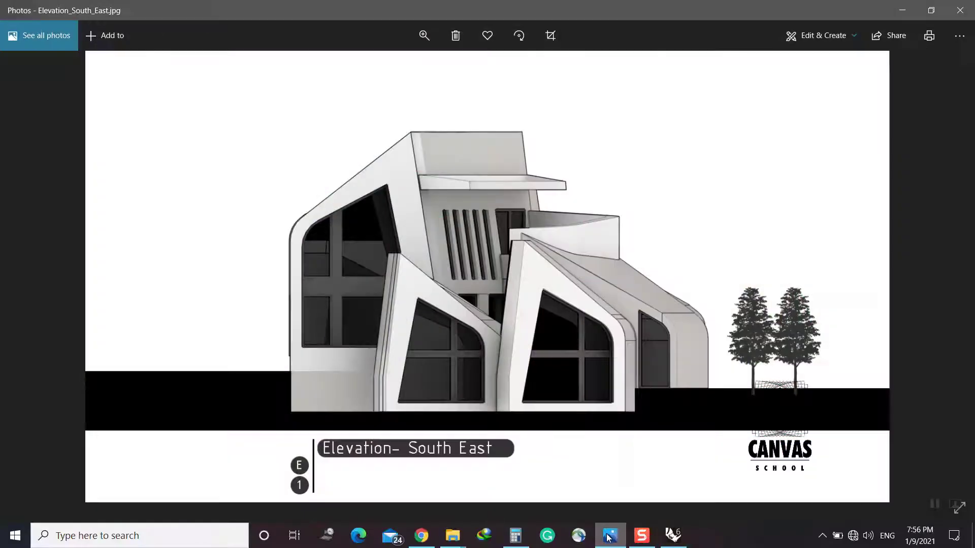
scroll(579, 434, "down", 1)
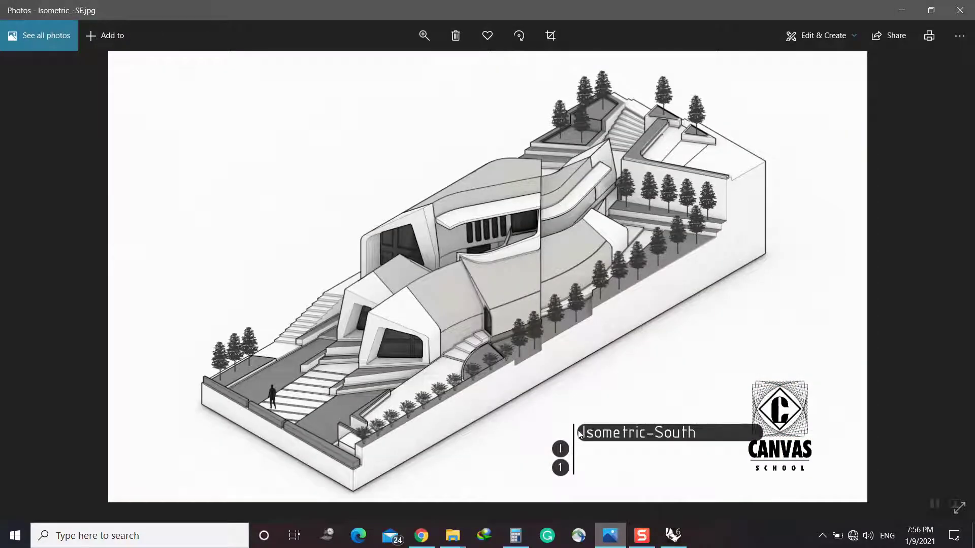
scroll(584, 203, "down", 4)
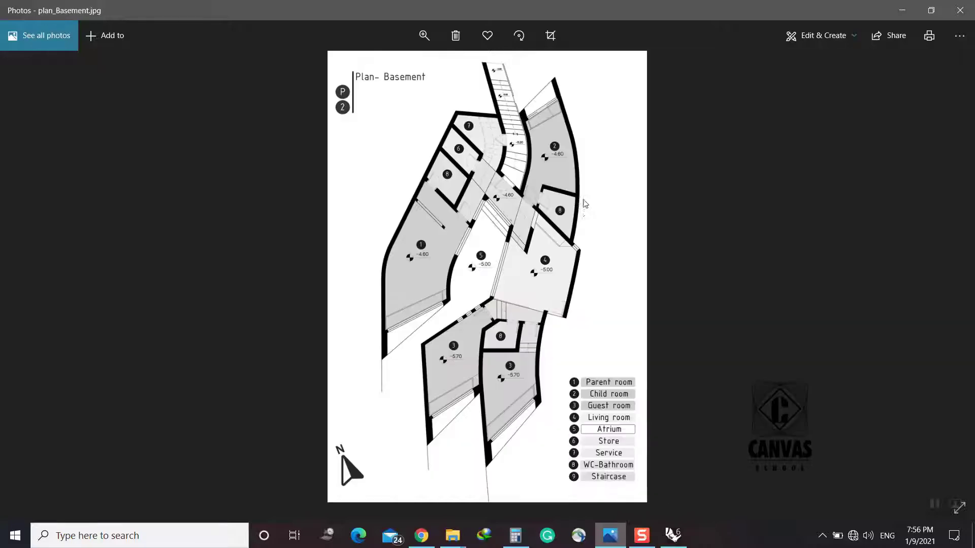
scroll(584, 218, "up", 4)
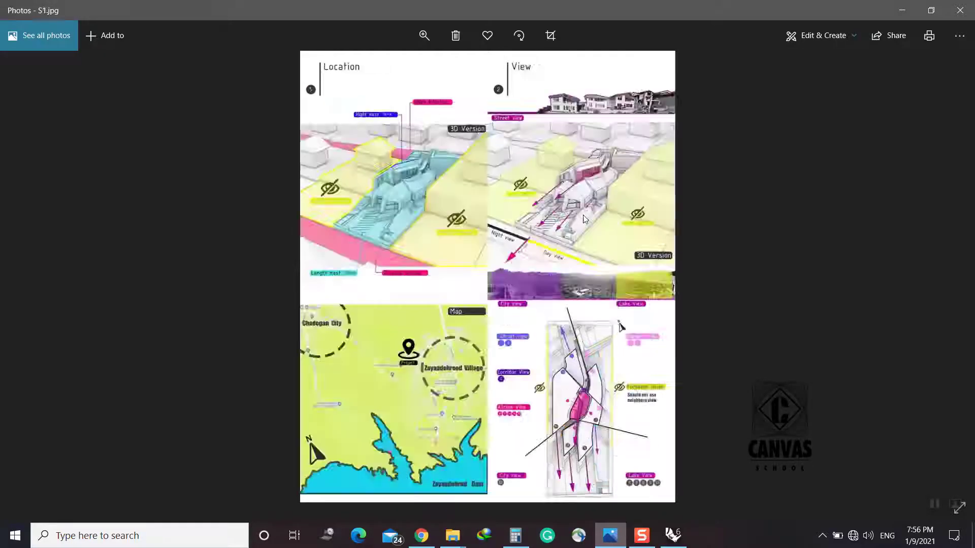
scroll(587, 187, "up", 2, "ctrl")
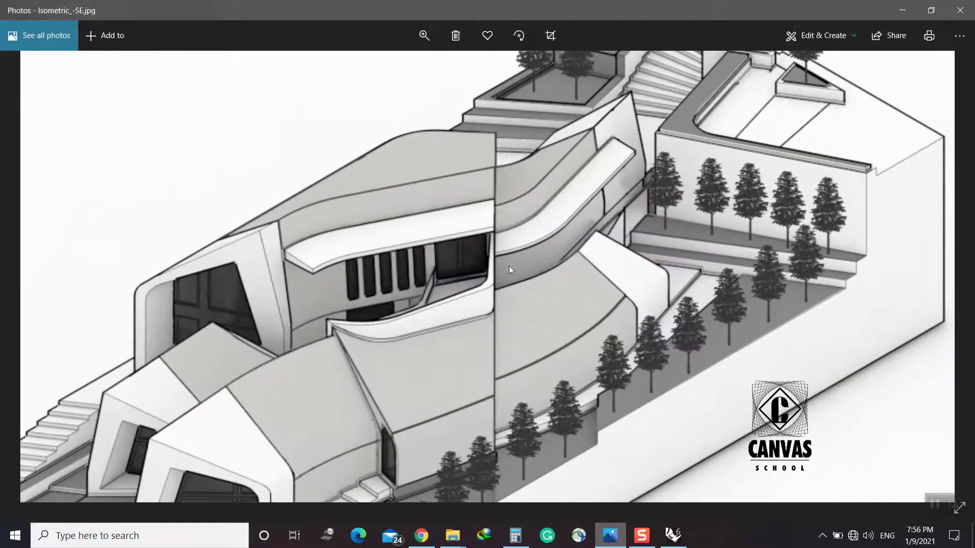
scroll(535, 309, "down", 2, "ctrl")
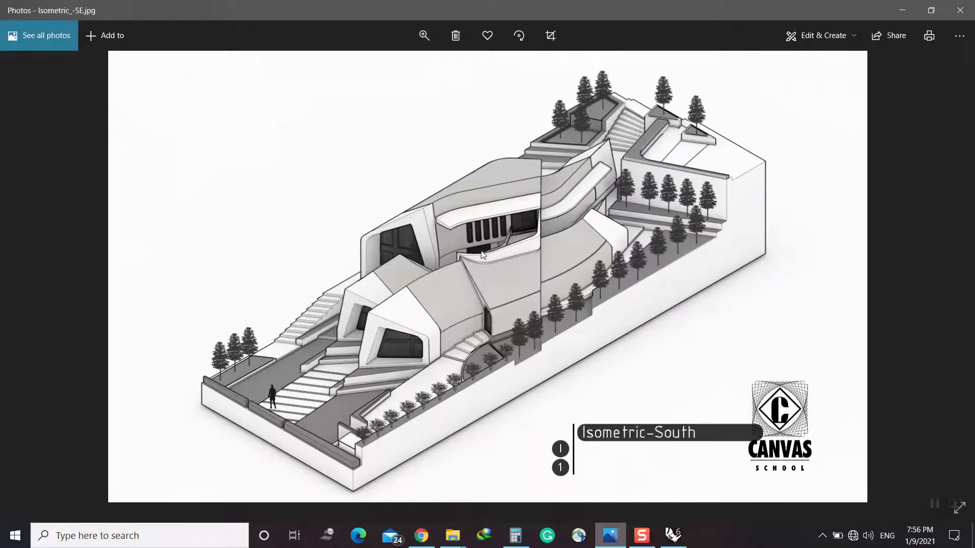
scroll(480, 249, "down", 1)
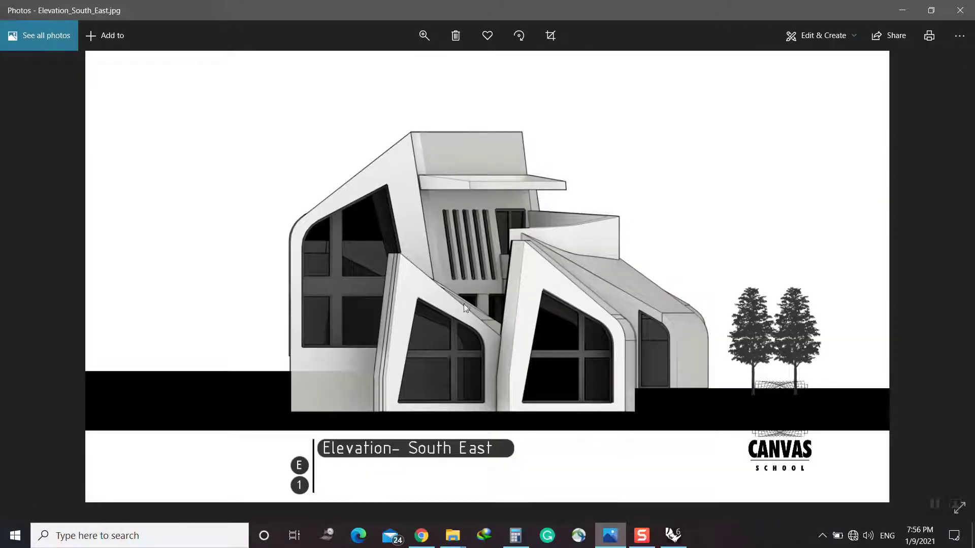
scroll(486, 310, "down", 1)
scroll(459, 274, "down", 1)
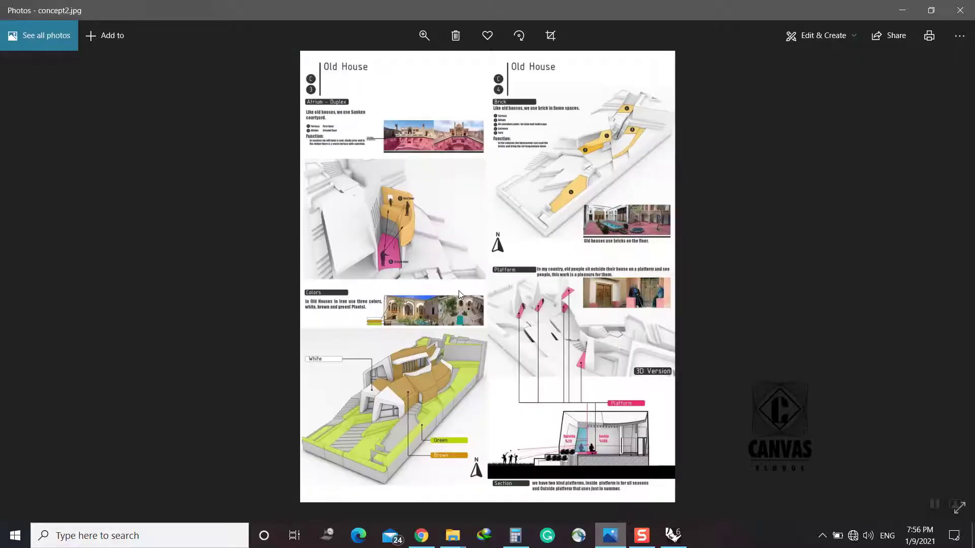
left_click(612, 538)
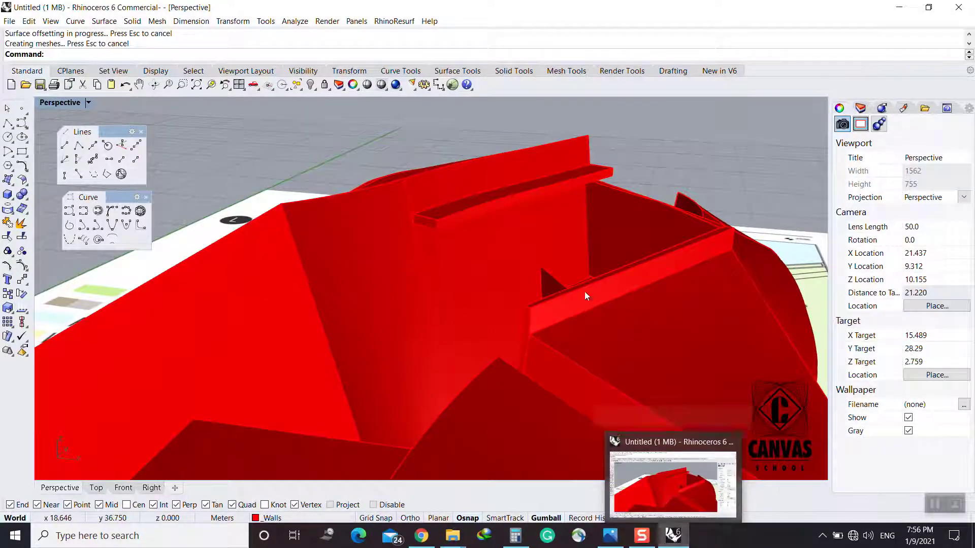
scroll(583, 291, "down", 8)
right_click_drag(621, 372, 420, 378)
scroll(421, 339, "up", 2)
left_click(614, 538)
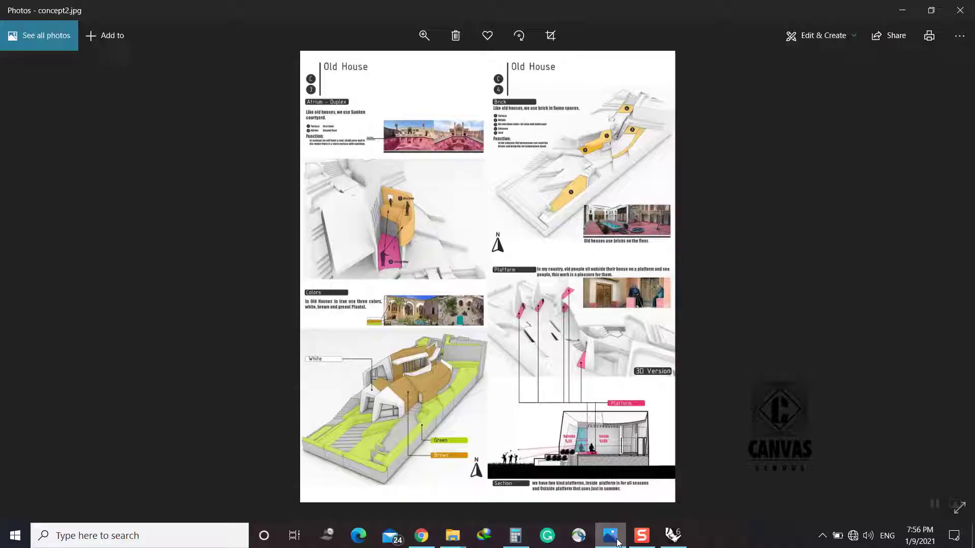
left_click(617, 539)
left_click(616, 539)
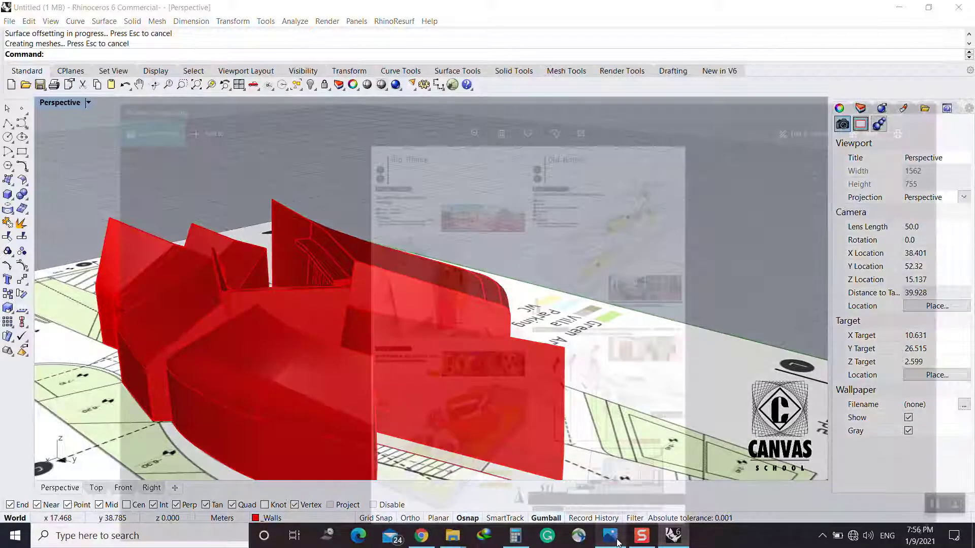
left_click(617, 539)
Extract lengthwise isocurves from the long outer face of the rear wall and from its adjoining face
scroll(412, 344, "up", 4)
type("E")
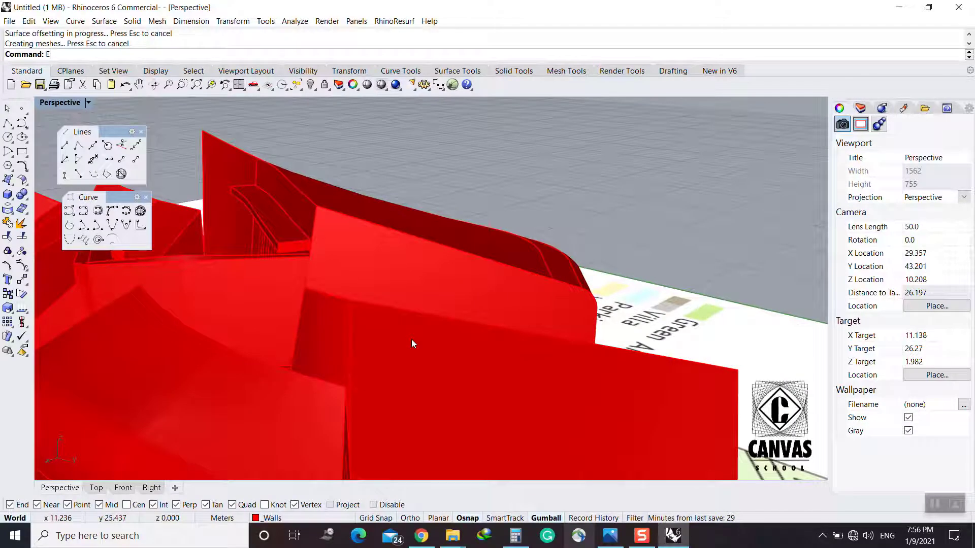
type("I")
key("Return")
left_click(410, 340)
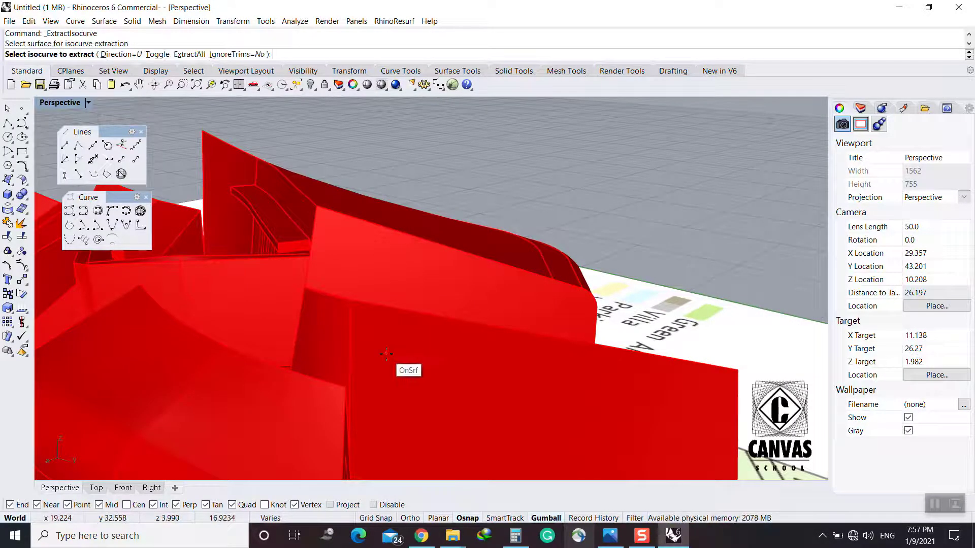
left_click(380, 364)
right_click(328, 349)
right_click(329, 348)
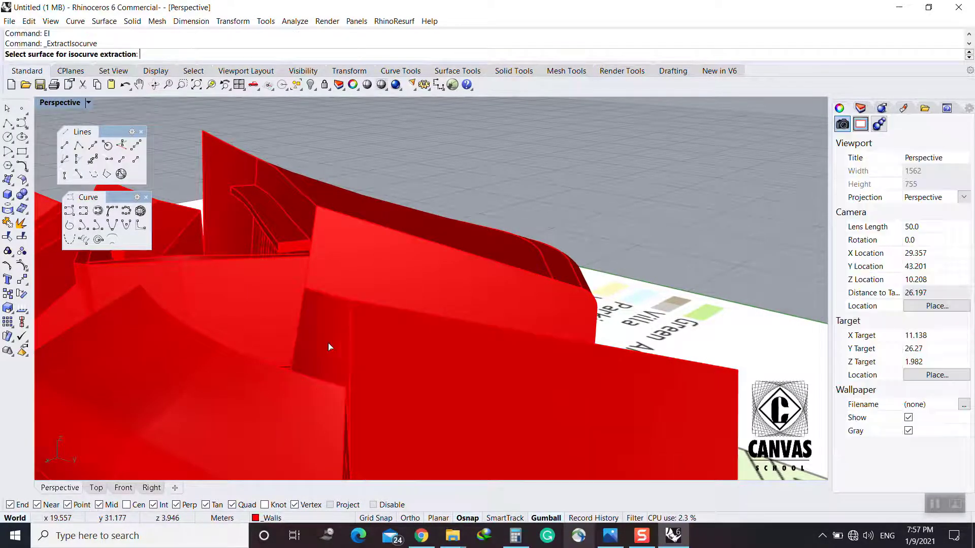
left_click(334, 344)
left_click(405, 374)
key("Return")
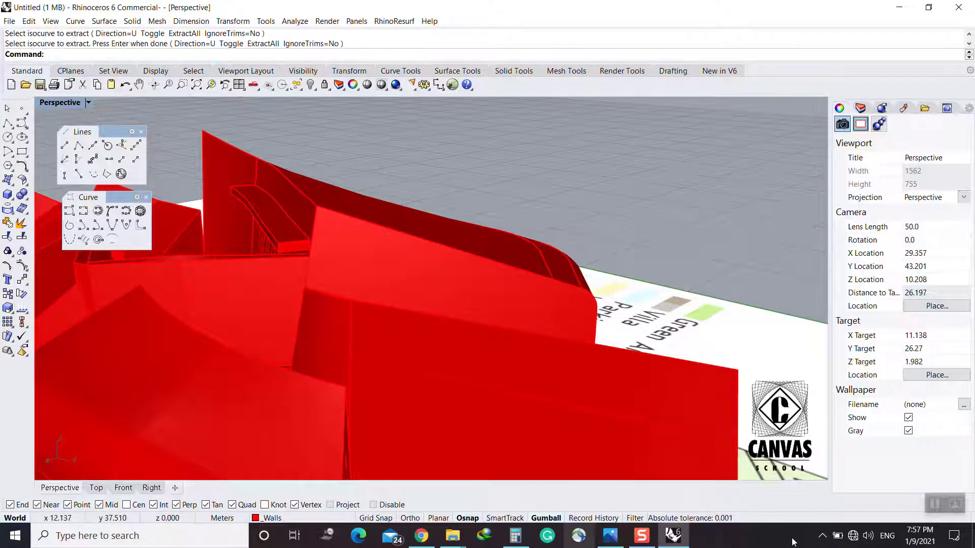
left_click(821, 536)
left_click(822, 539)
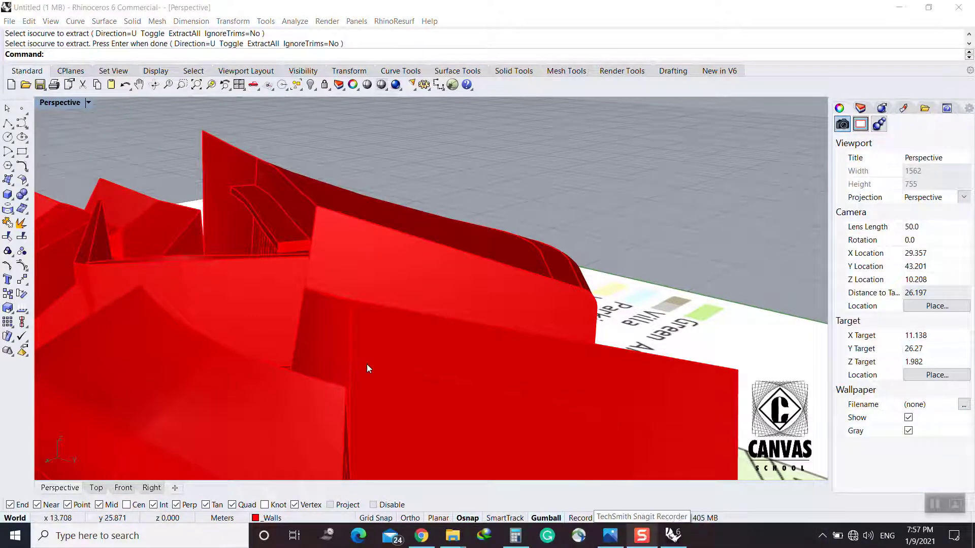
Copy the isocurve on the rear wall's long face about 0.48 m outward along the X direction
scroll(422, 376, "down", 4)
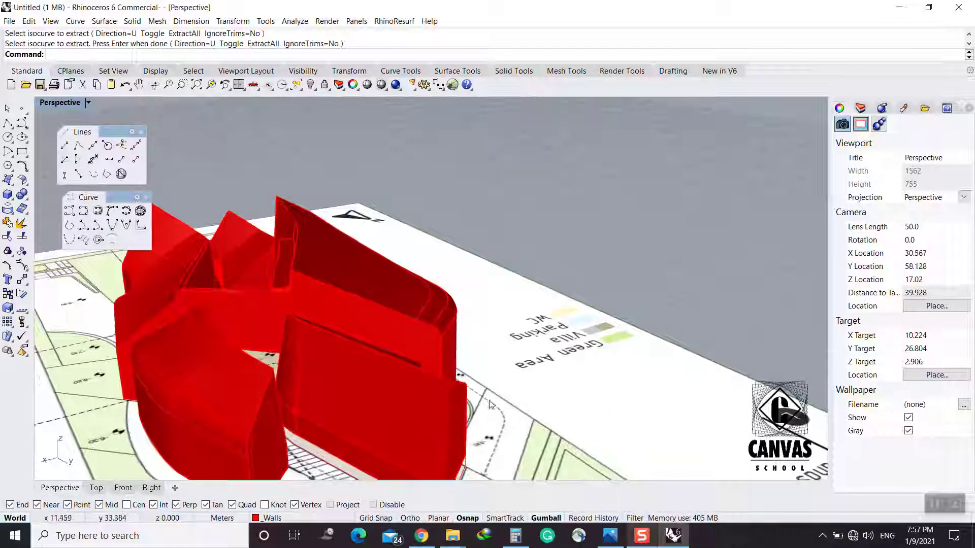
left_click(398, 394)
left_click(437, 423)
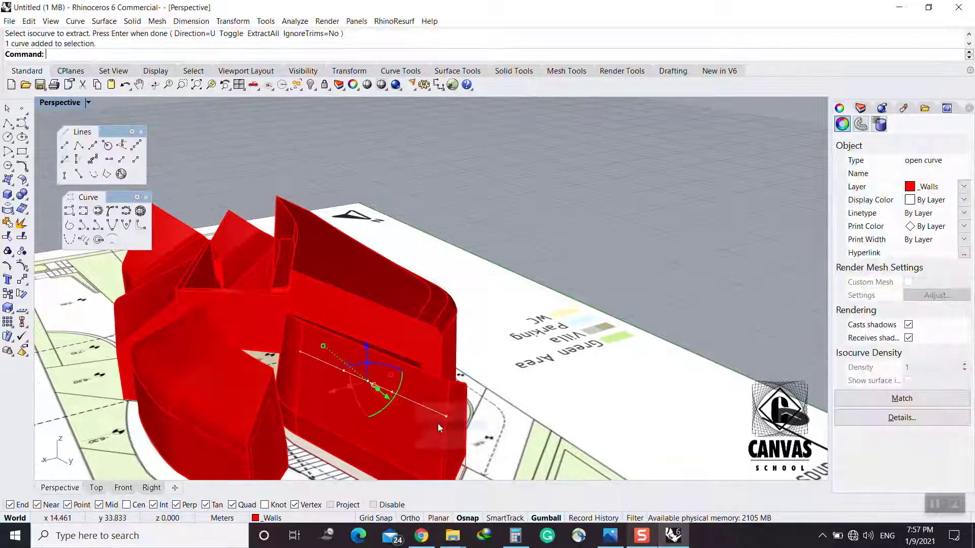
left_click(334, 390, "shift")
key("Escape")
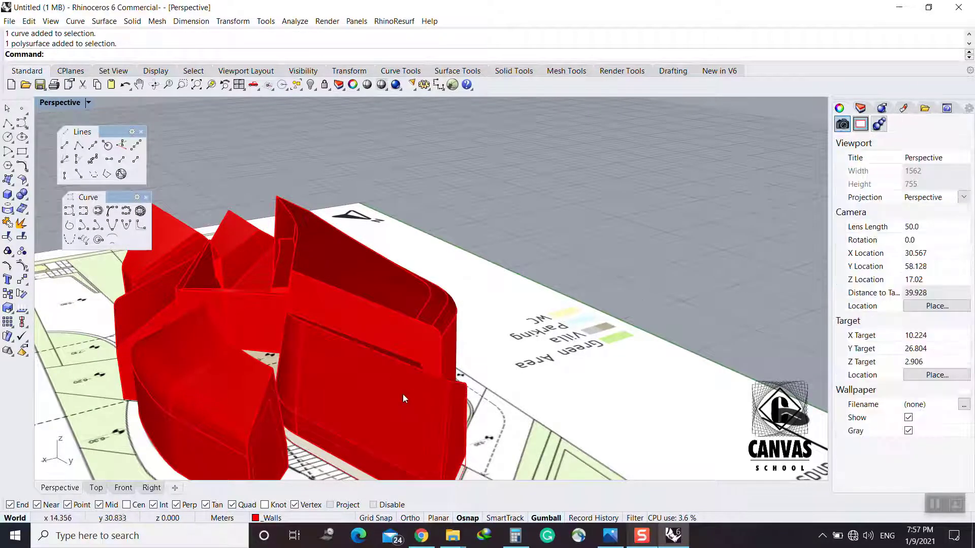
left_click(417, 403)
left_click(440, 427)
left_click_drag(331, 394, 318, 395)
right_click_drag(325, 330, 414, 292)
scroll(387, 266, "up", 3)
scroll(375, 272, "down", 5)
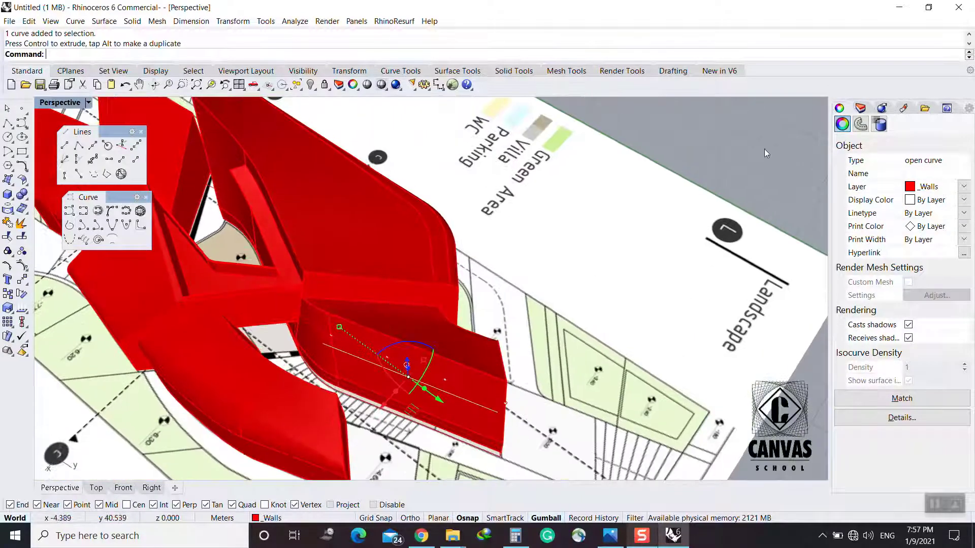
left_click(763, 148)
Try extruding the rear wall's isocurve about 1.04 m outward along a direction picked from its midpoint to the copied curve
right_click_drag(380, 360, 385, 327)
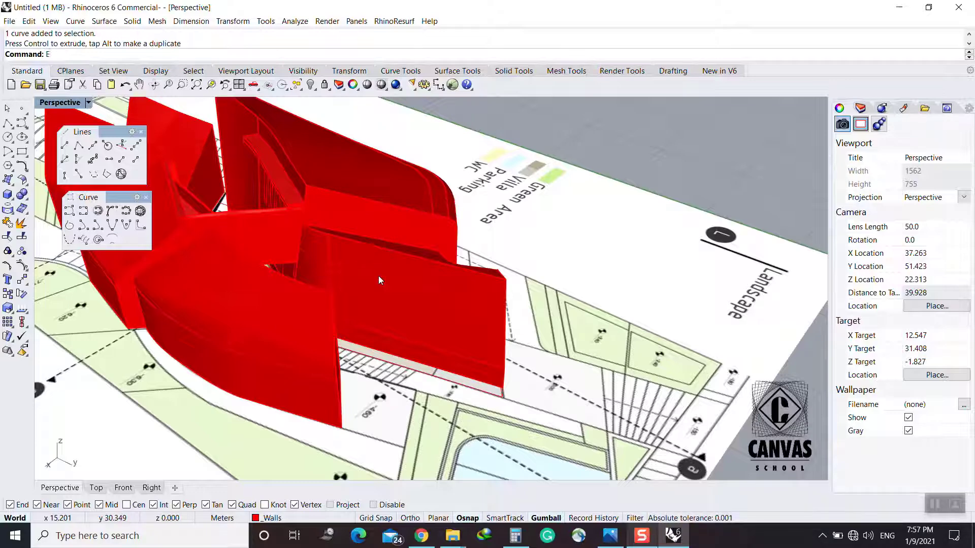
key("Return")
left_click(379, 276)
key("Return")
scroll(379, 276, "up", 8)
type("d")
key("Return")
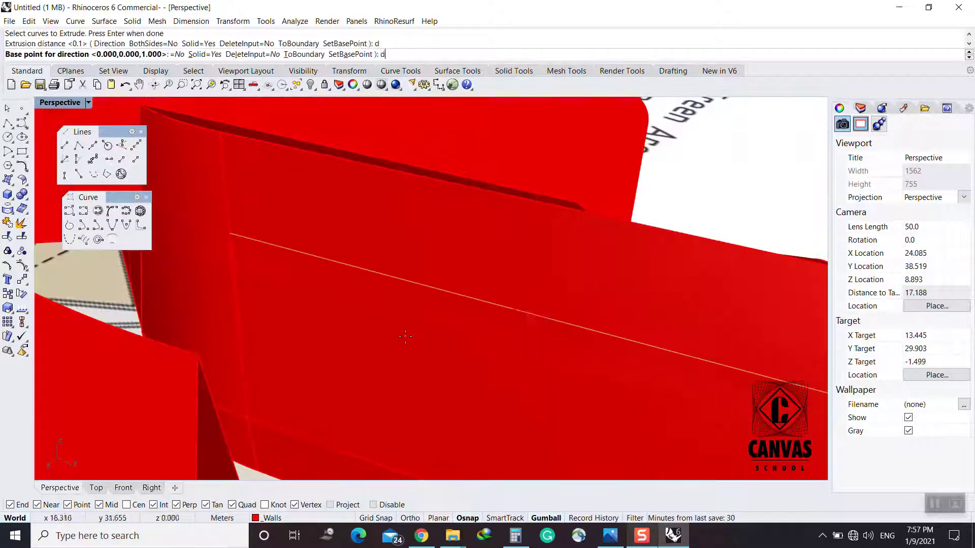
left_click(526, 313)
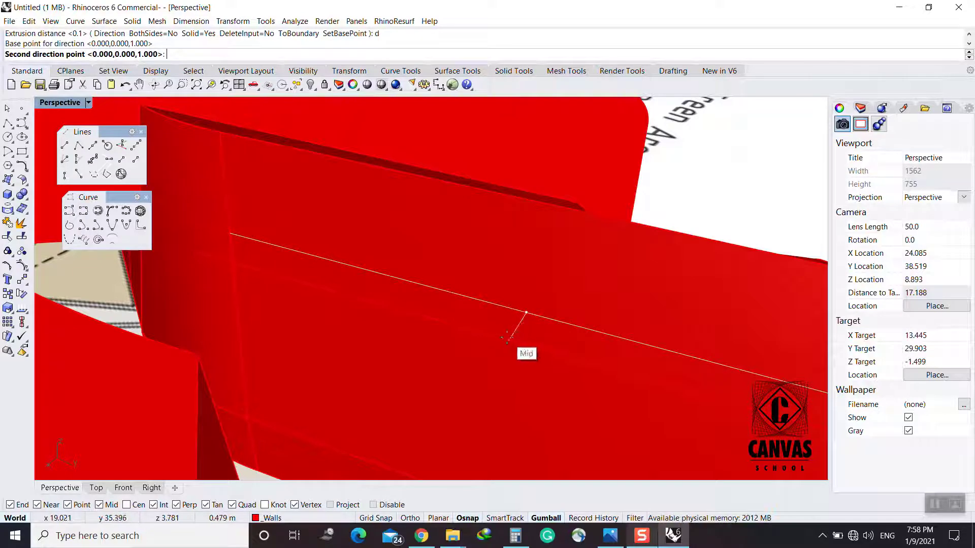
left_click(492, 341)
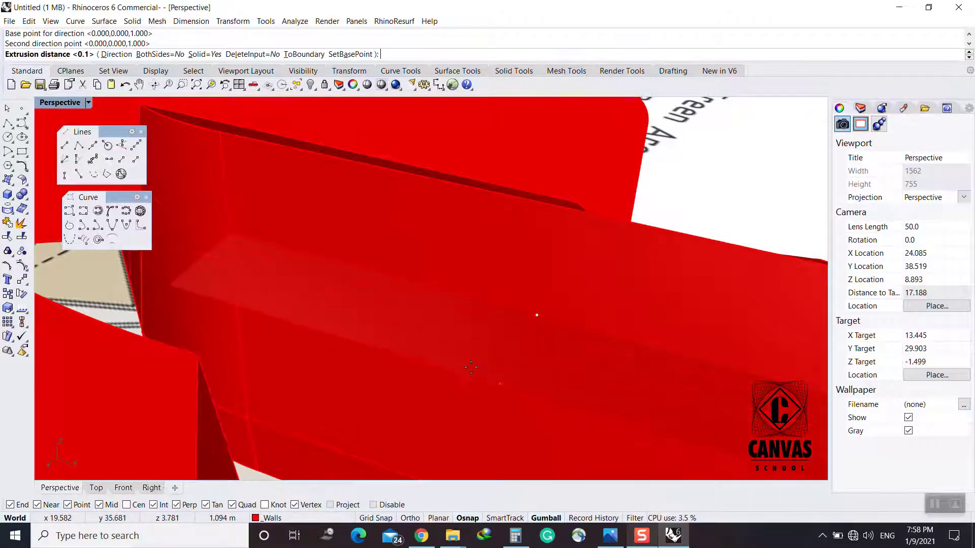
left_click(474, 364)
scroll(474, 364, "down", 8)
right_click_drag(404, 359, 425, 345)
key("ctrl+z")
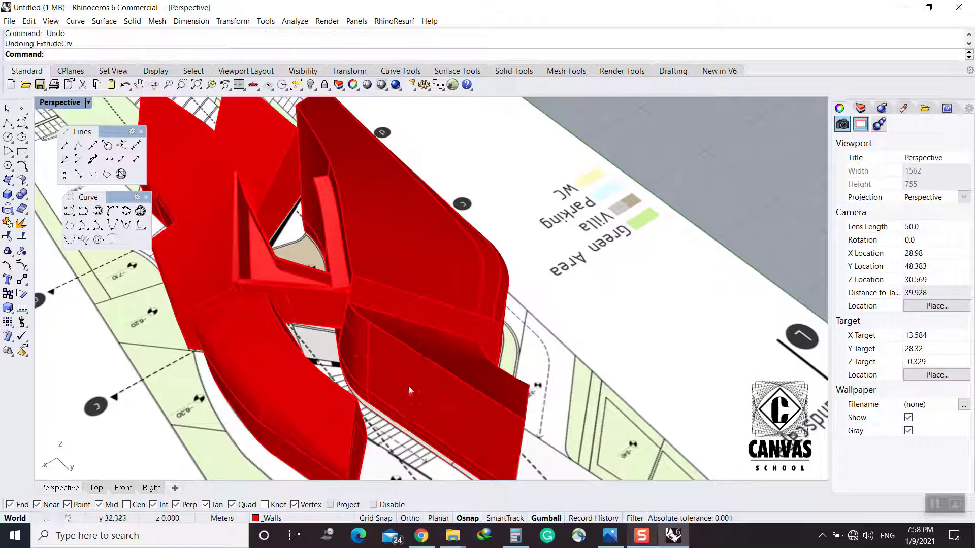
Try extruding the isocurve on the rear wall's long outer face again as an outward strip, resetting the extrusion direction
right_click(409, 386)
scroll(409, 386, "up", 4)
left_click(421, 377)
left_click(455, 408)
right_click(440, 391)
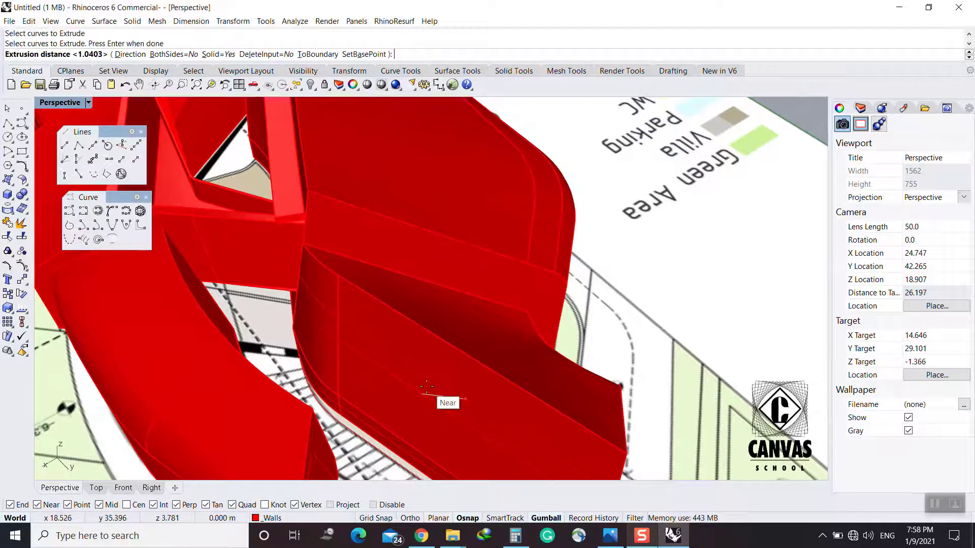
type("d")
key("Return")
key("Return")
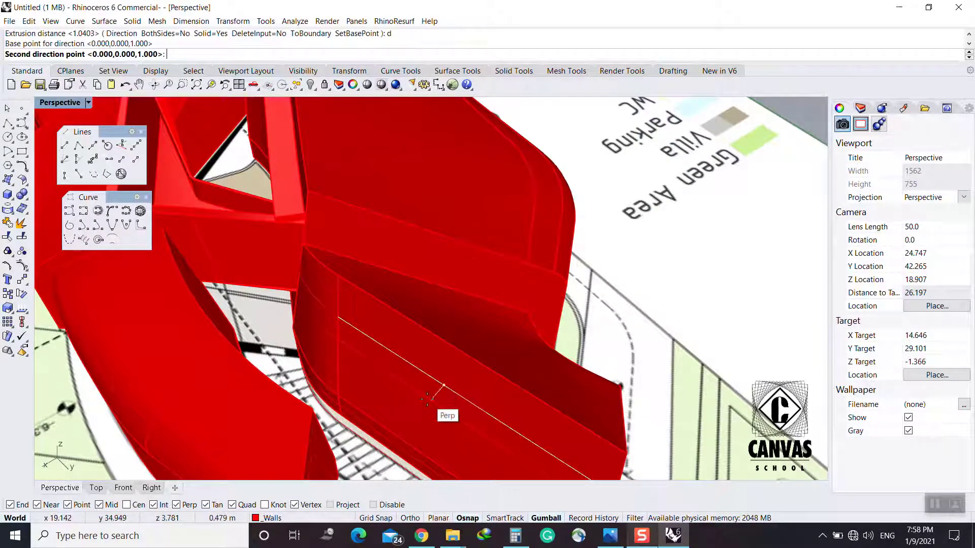
key("Return")
scroll(391, 382, "up", 5)
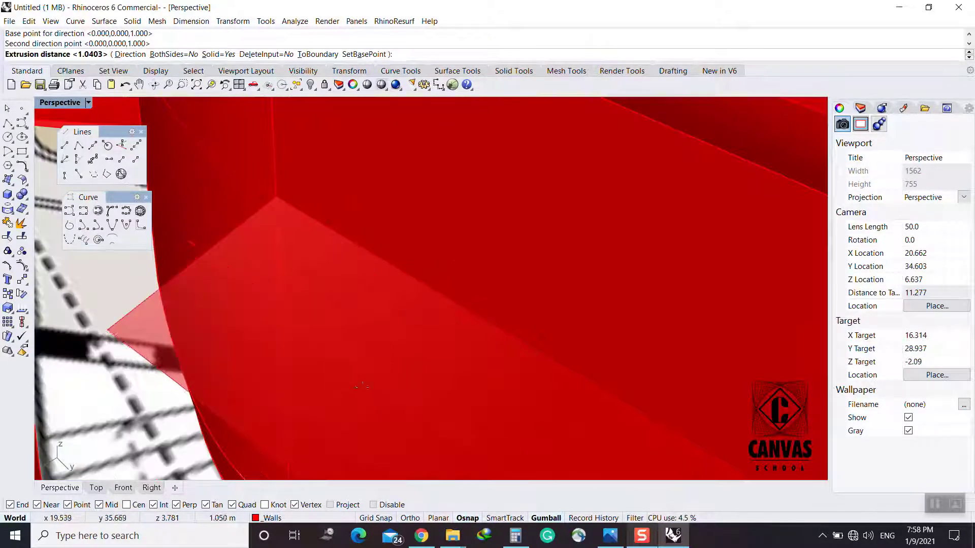
scroll(257, 296, "down", 5)
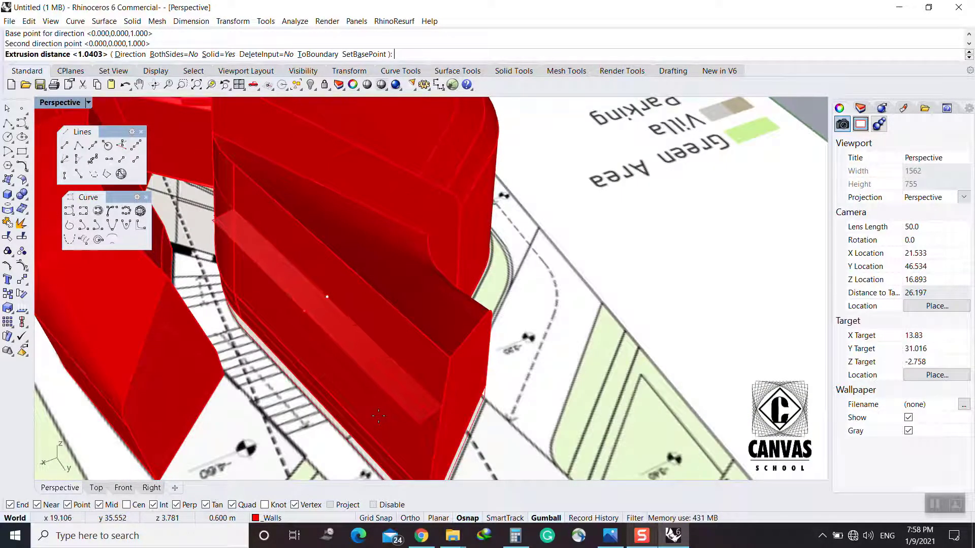
left_click(377, 416)
right_click_drag(365, 330, 398, 331)
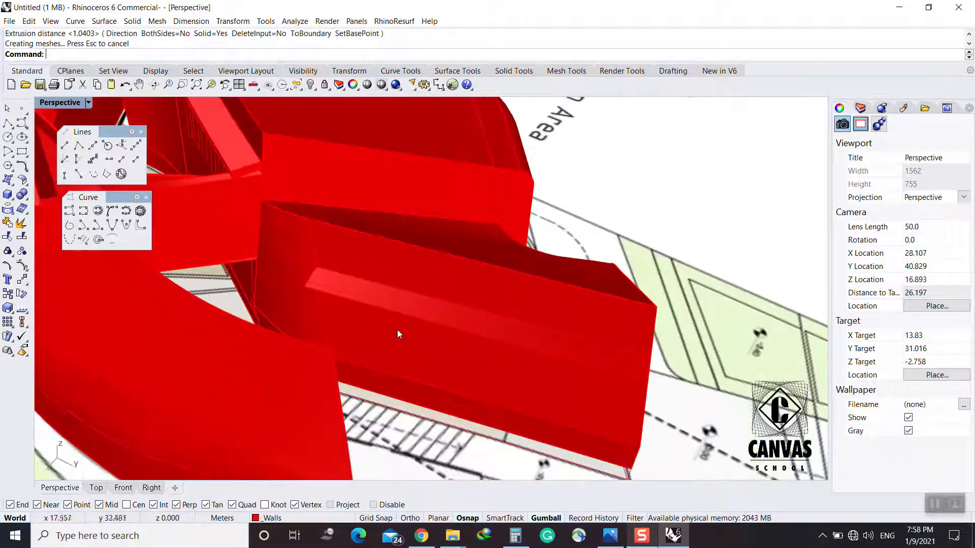
Check the reference image and undo the last curve extrusion on the rear wall
left_click(616, 545)
left_click(615, 542)
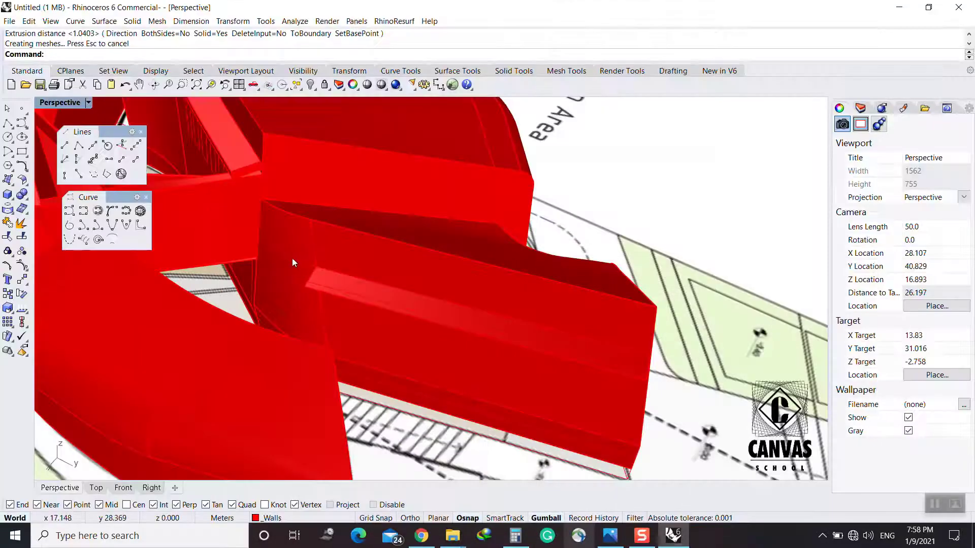
scroll(330, 297, "up", 6)
key("ctrl+z")
Copy the isocurve on the rear wall's curved adjoining face outward from its end to the end of the offset long curve
scroll(330, 297, "down", 6)
right_click_drag(330, 297, 357, 330)
left_click(358, 331)
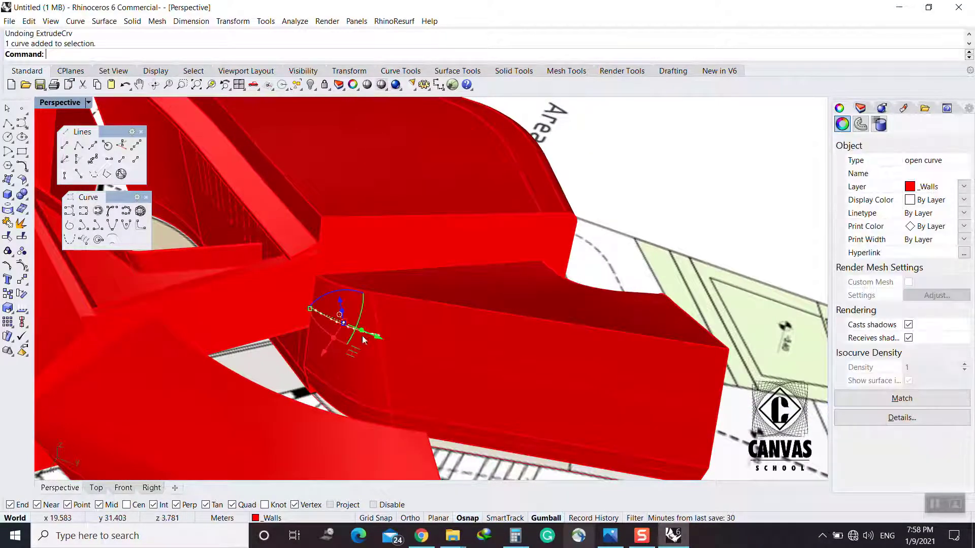
scroll(388, 352, "up", 3)
type("CO")
key("Return")
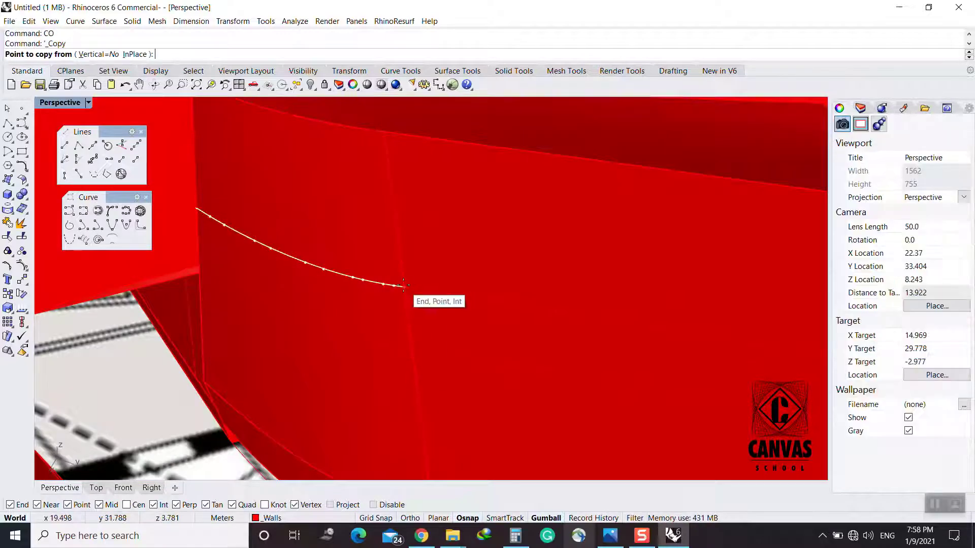
left_click(405, 288)
left_click(368, 341)
scroll(368, 341, "down", 6)
key("Return")
Extend the copied curved segment to the neighbouring wall, using that wall as the boundary
scroll(373, 358, "up", 4)
right_click_drag(373, 358, 393, 352)
type("EX")
key("Return")
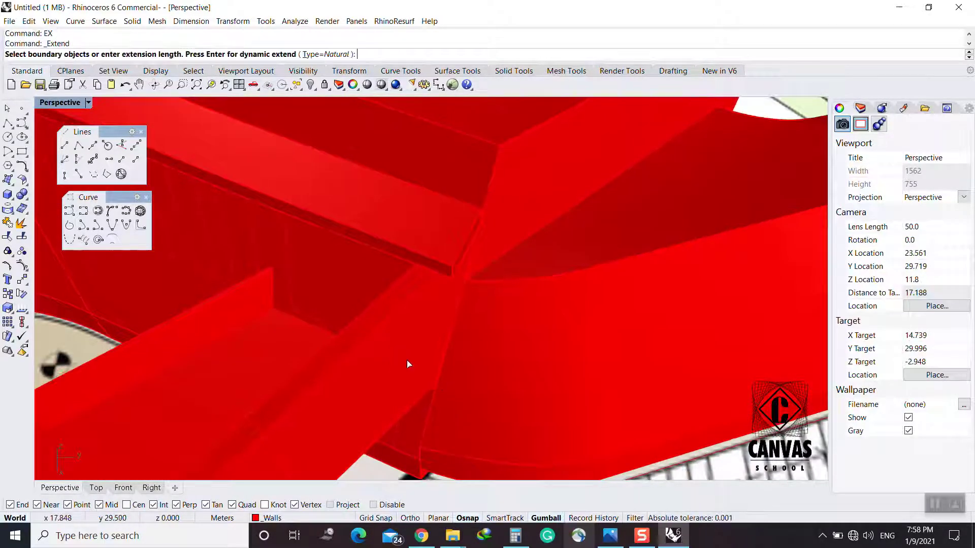
left_click(407, 361)
key("Return")
left_click(462, 389)
key("Return")
scroll(462, 388, "down", 3)
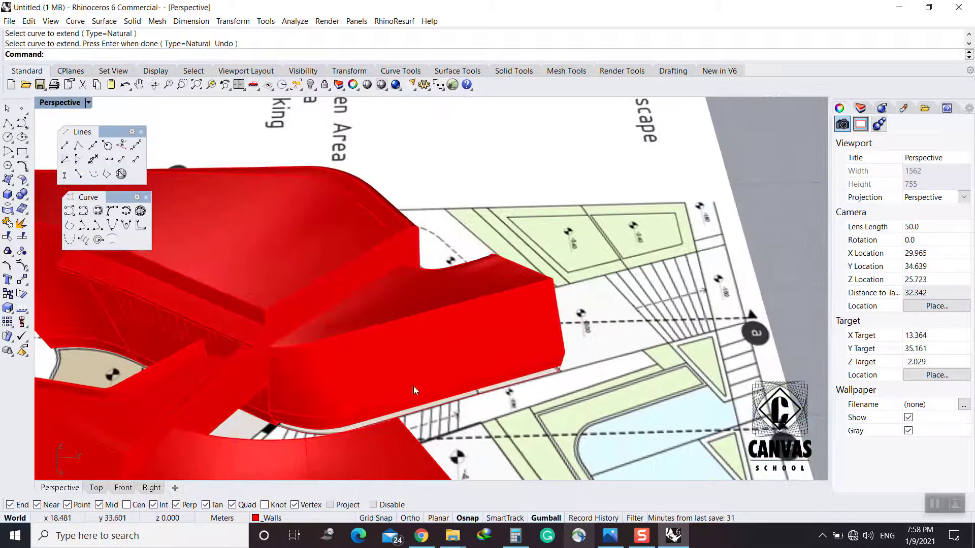
Join the outer long curve and the extended outer curved segment into one open curve
left_click(398, 362)
left_click(314, 383, "shift")
middle_click(315, 392)
left_click(317, 404)
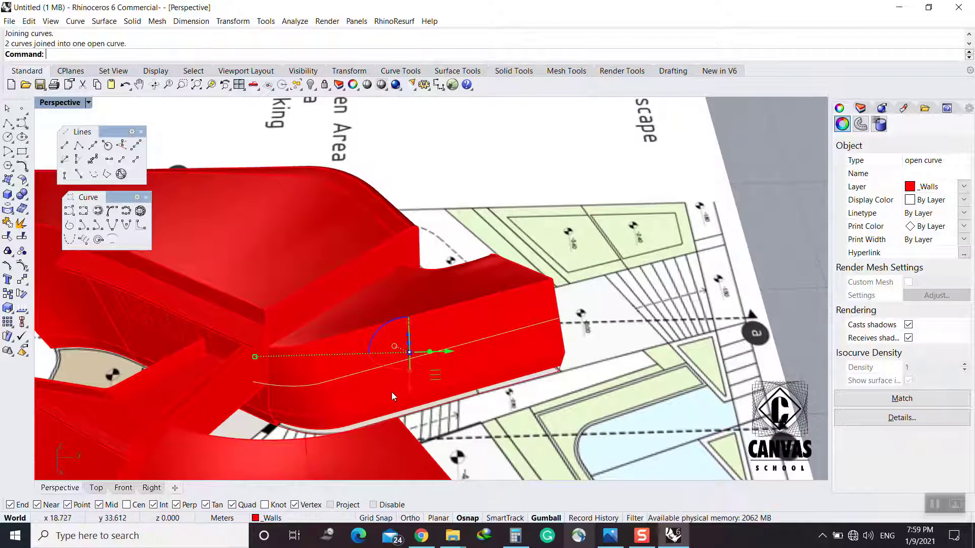
Join the two isocurves lying on the rear wall's faces into one open curve, leaving the wall polysurface out
left_click(351, 361)
left_click(348, 360)
left_click(316, 370, "shift")
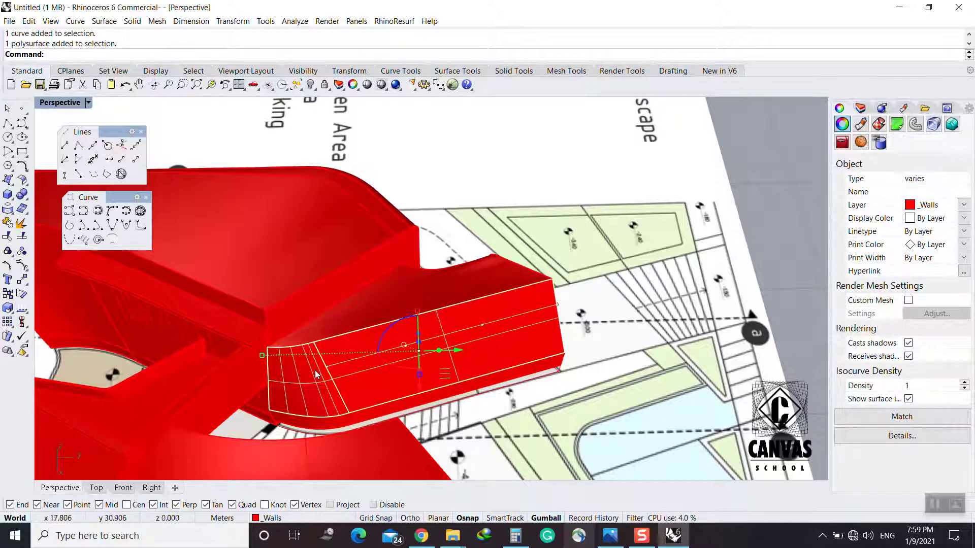
left_click(314, 371, "shift")
left_click(344, 346, "ctrl")
middle_click(341, 353)
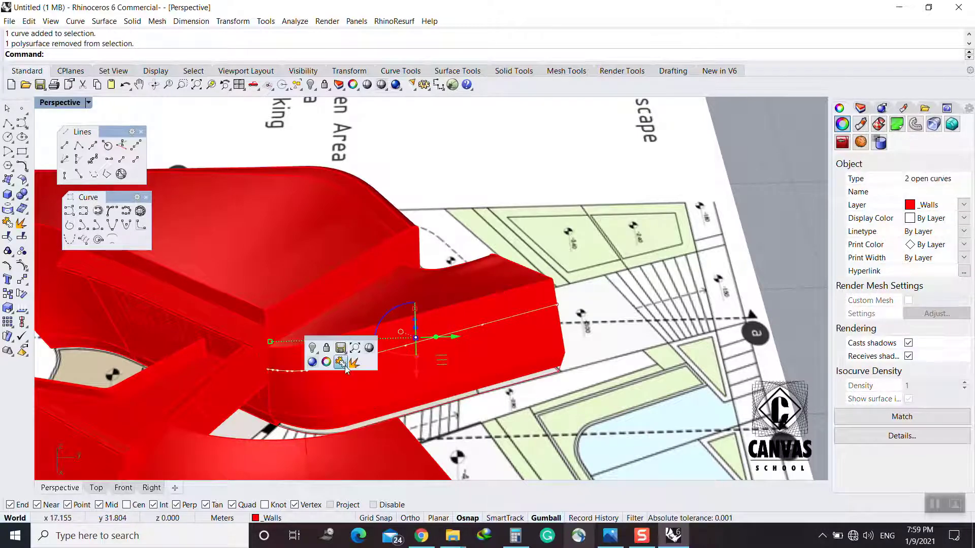
left_click(342, 365)
scroll(389, 377, "up", 2)
key("Escape")
Loft a surface between the joined inner and outer curves along the rear wall
left_click(361, 369)
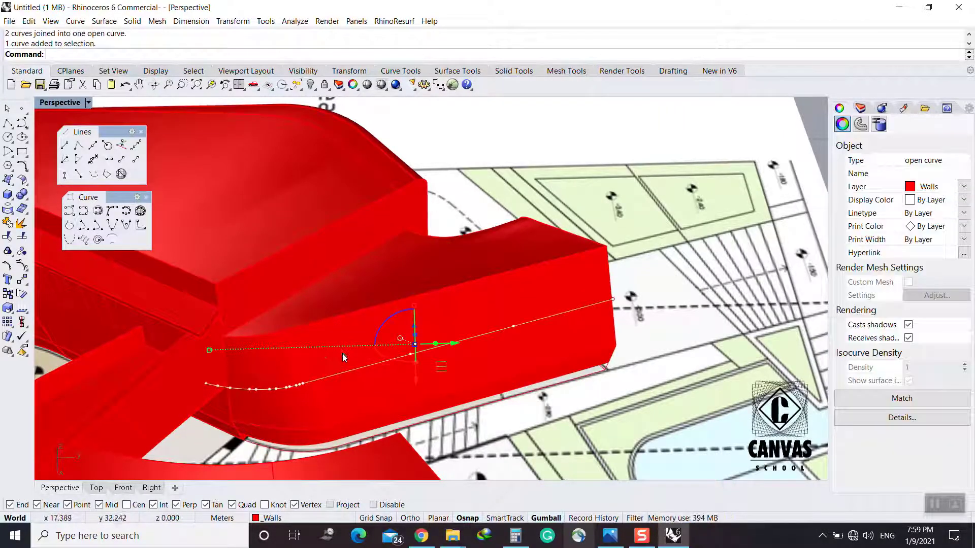
left_click(343, 354, "shift")
type("Loft")
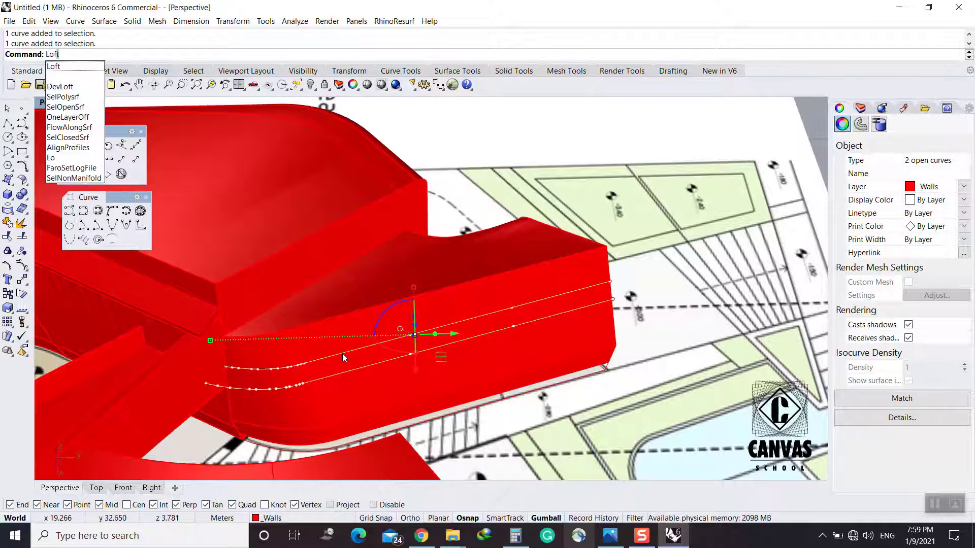
key("Return")
key("Return")
right_click_drag(478, 403, 409, 402)
Offset the lofted strip surface 0.2 m upward as a solid to form the rear wall's canopy
left_click(401, 365)
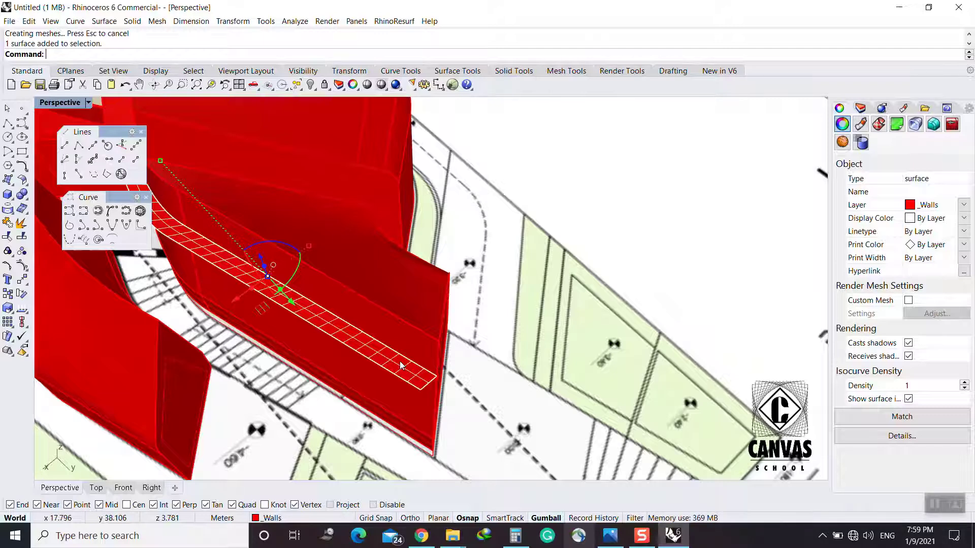
type("O")
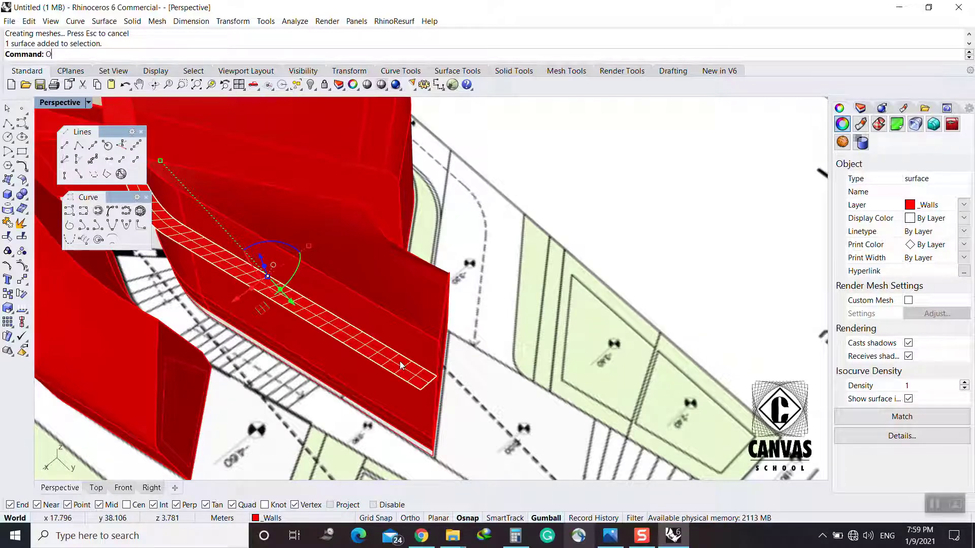
type("ffsetCrvOnSrf")
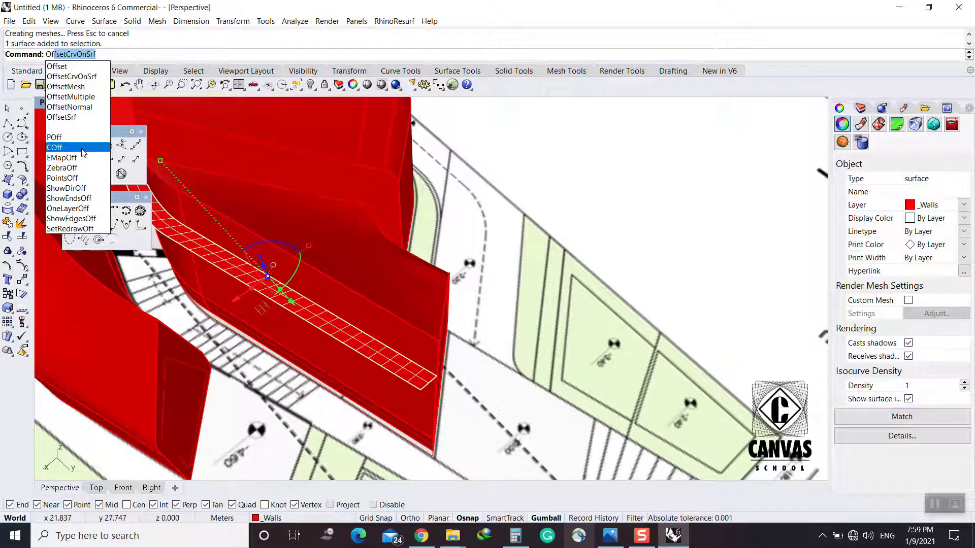
left_click(61, 117)
right_click_drag(317, 317, 317, 300)
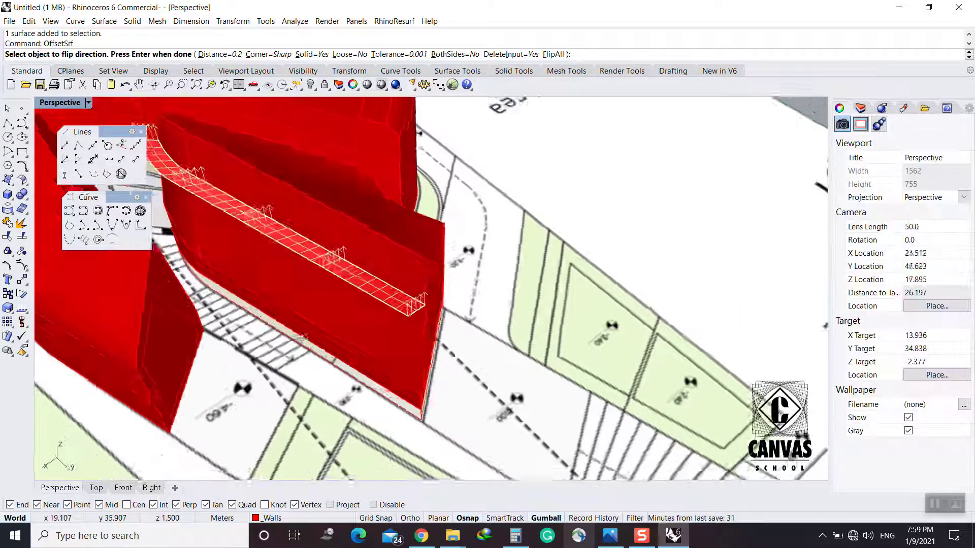
right_click_drag(304, 337, 326, 355)
key("Return")
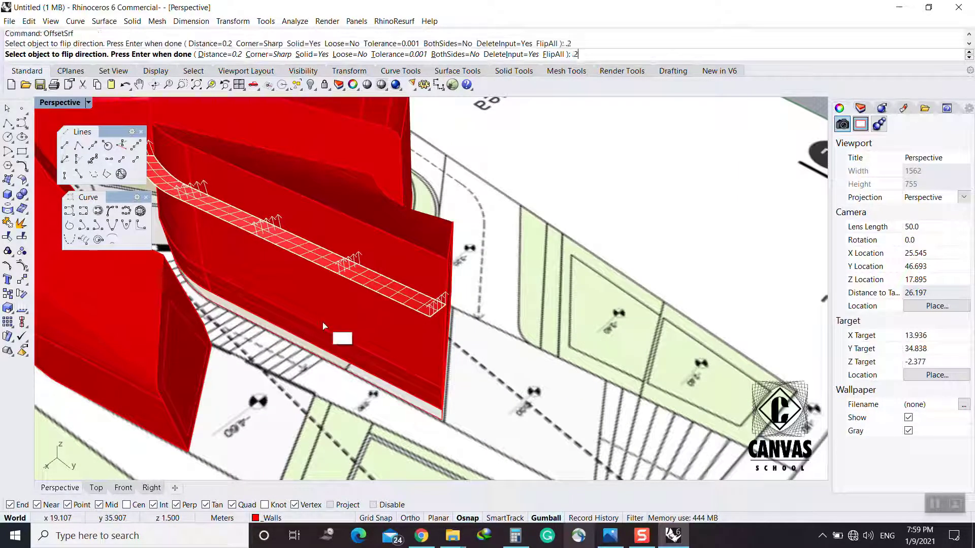
left_click(519, 187)
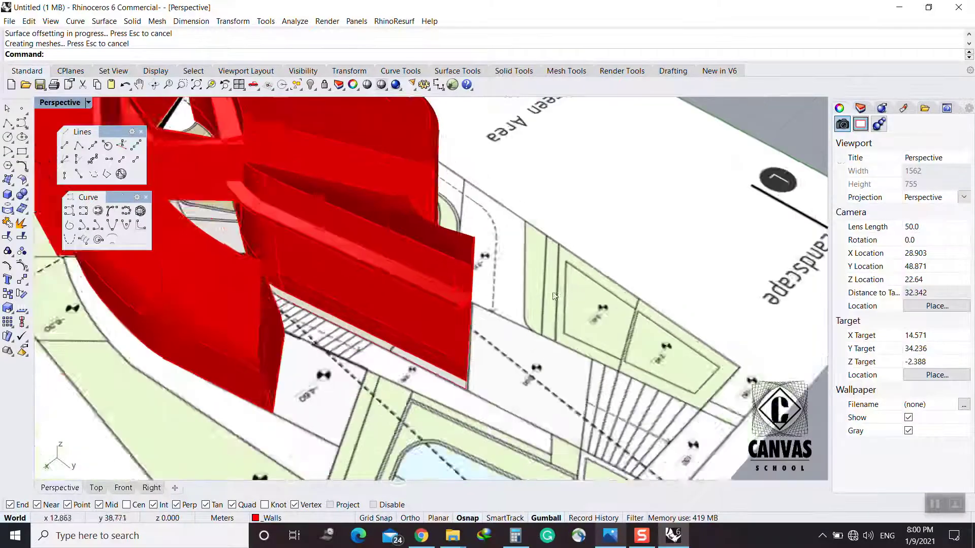
Join the inset outline curves on the rear wall's end face into one closed curve
scroll(557, 301, "down", 2)
right_click_drag(515, 373, 459, 382)
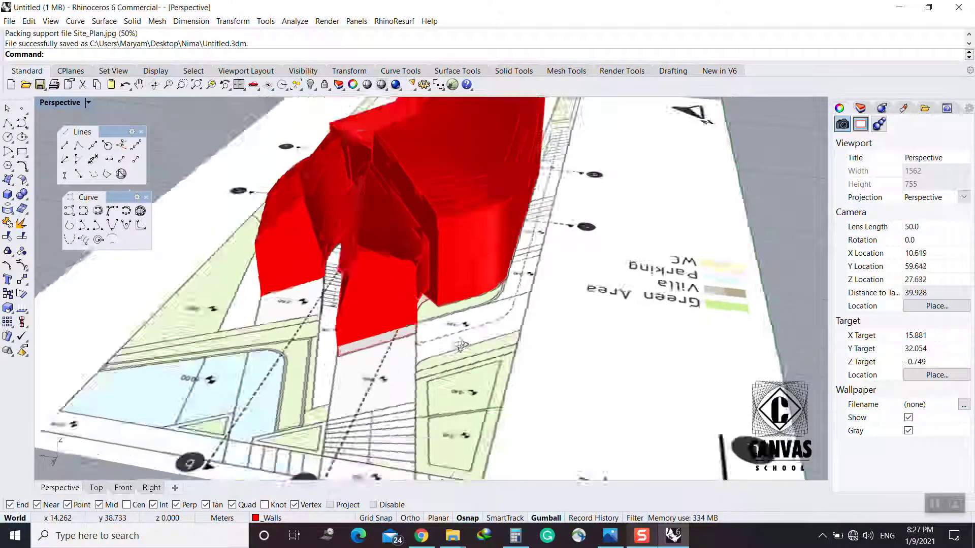
right_click_drag(460, 346, 376, 277)
scroll(369, 264, "up", 3)
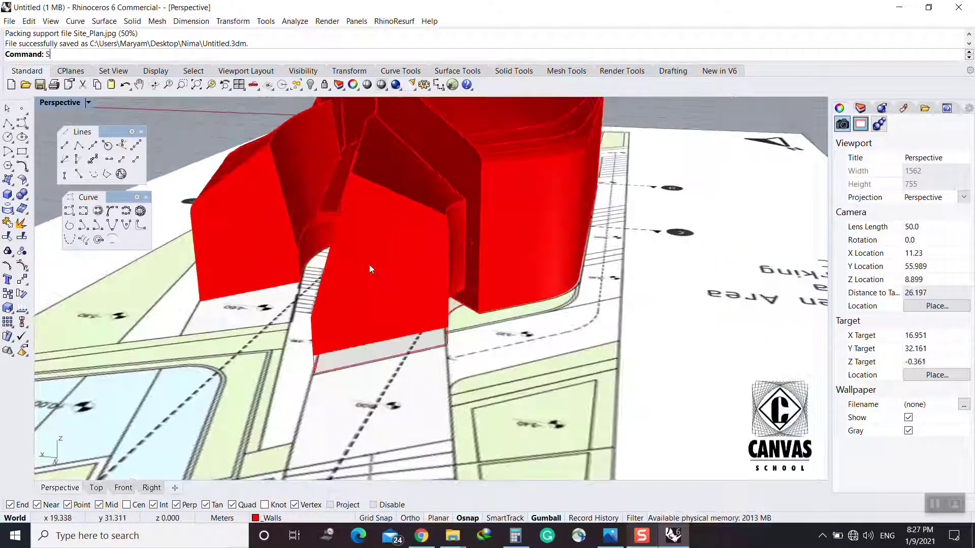
scroll(355, 259, "up", 5)
left_click(341, 255)
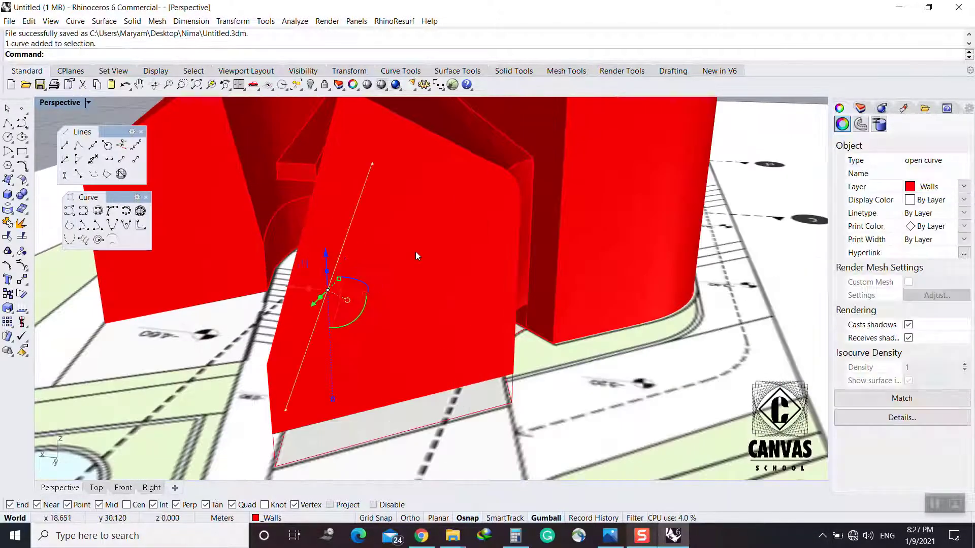
left_click(450, 187, "shift")
left_click(495, 204, "shift")
left_click(464, 372, "shift")
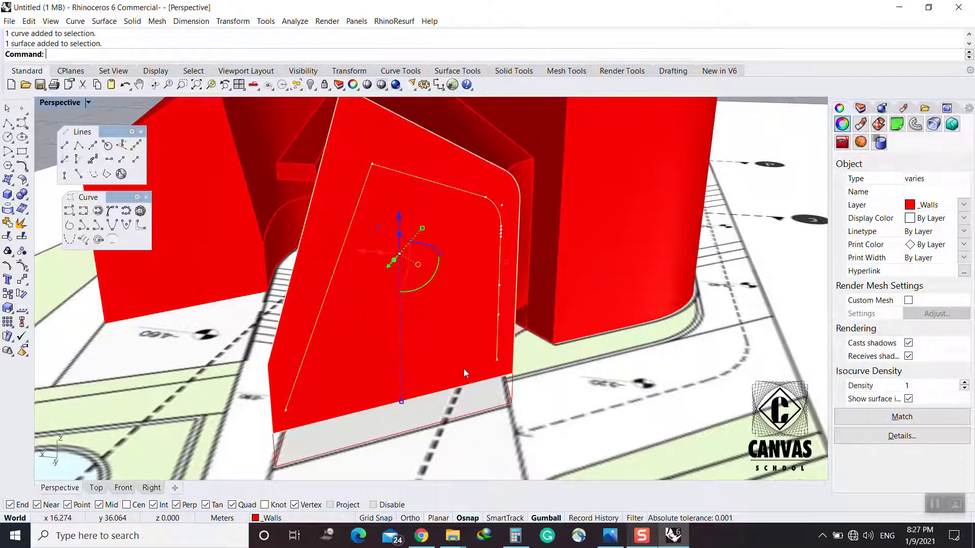
left_click(463, 369, "ctrl")
left_click(461, 368, "shift")
middle_click(450, 329)
left_click(451, 342)
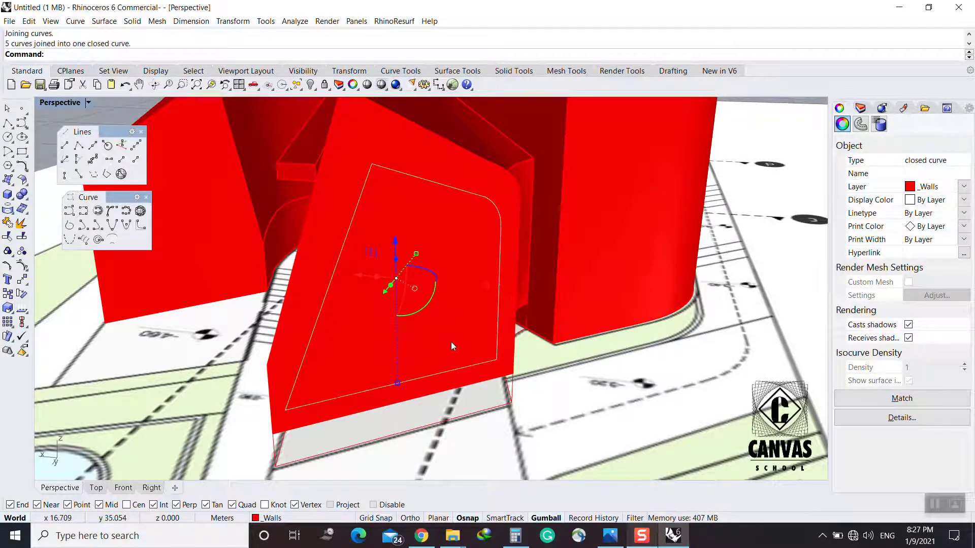
Select the inset outline curves on the neighbouring wall's end face
scroll(373, 295, "down", 6)
scroll(362, 281, "up", 8)
left_click(371, 272)
left_click(408, 303)
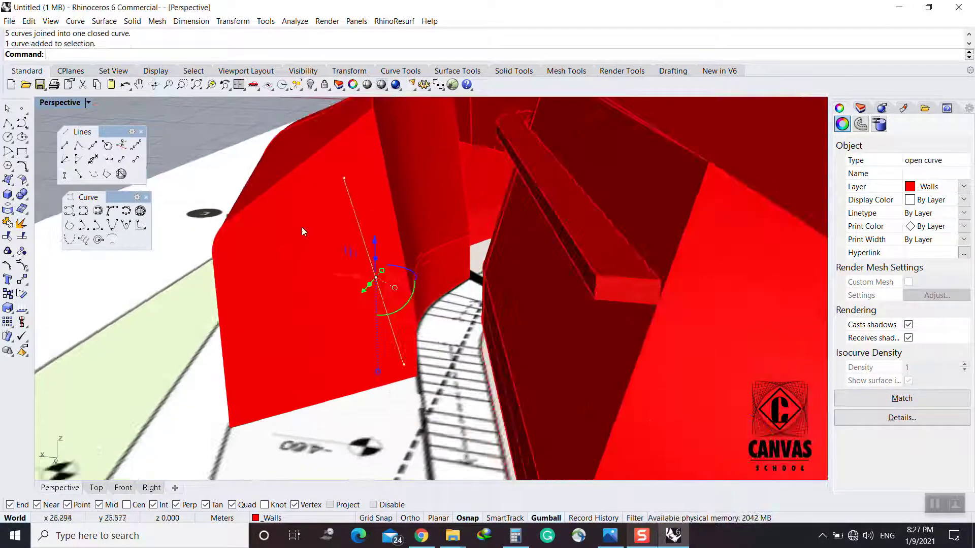
left_click(285, 218, "shift")
left_click(236, 275)
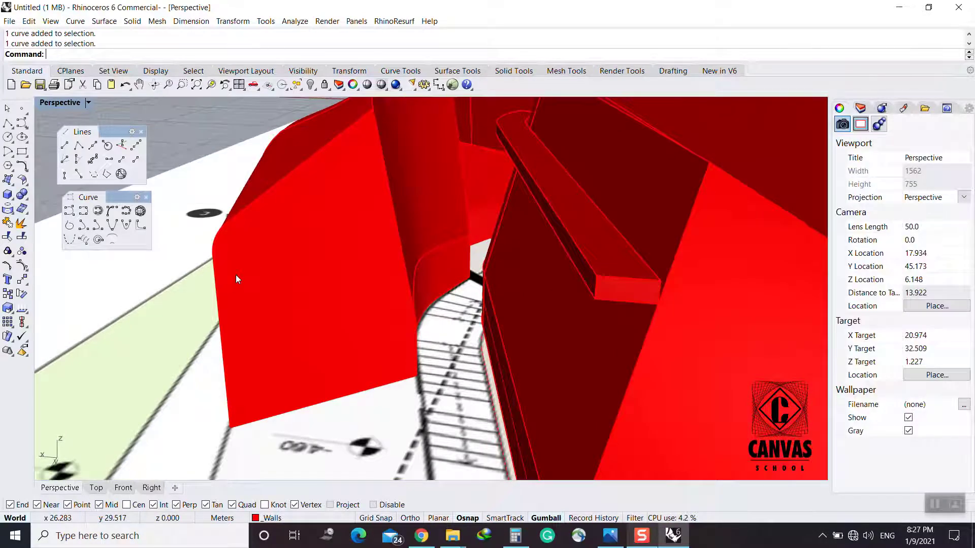